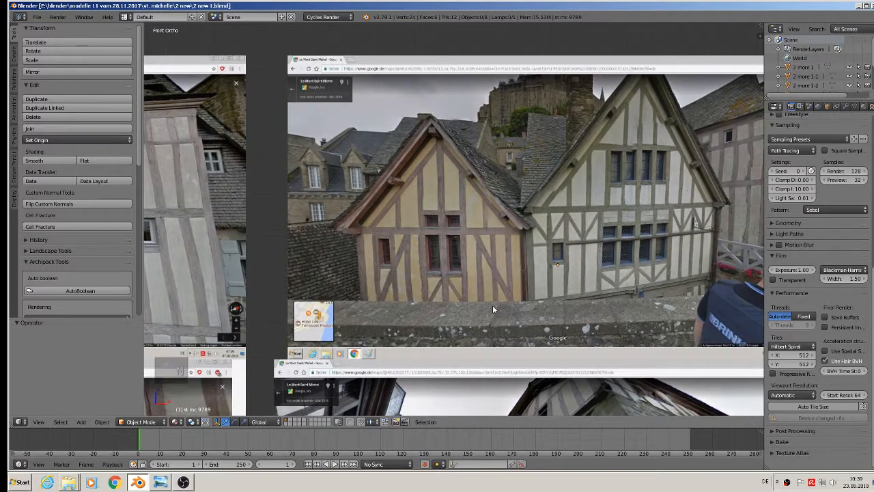
Add a mesh cube in front of the street photo and scale it down uniformly to about 0.143
scroll(453, 268, down, 4)
shift+middle_drag(397, 288, 564, 157)
scroll(286, 235, up, 3)
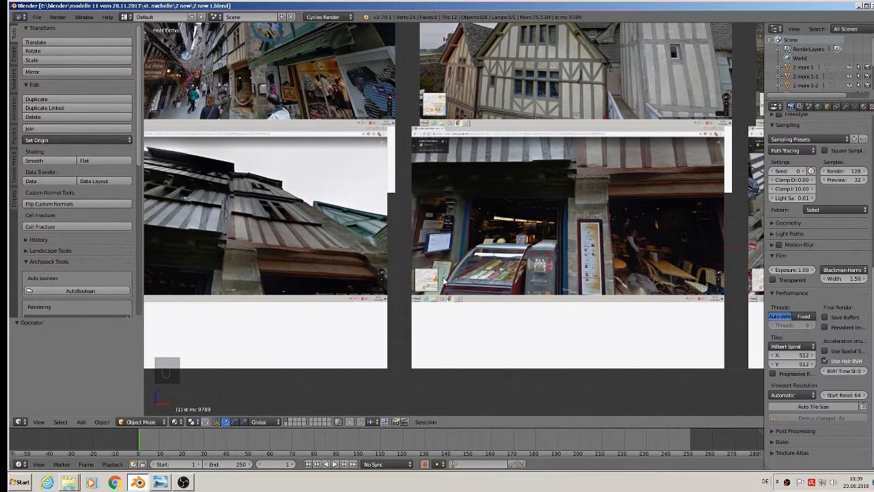
scroll(444, 280, down, 3)
scroll(368, 205, up, 5)
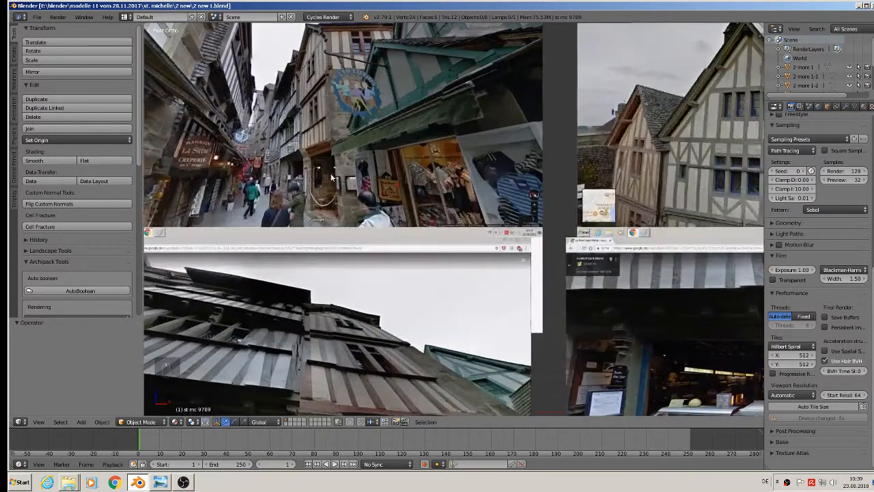
scroll(325, 84, down, 3)
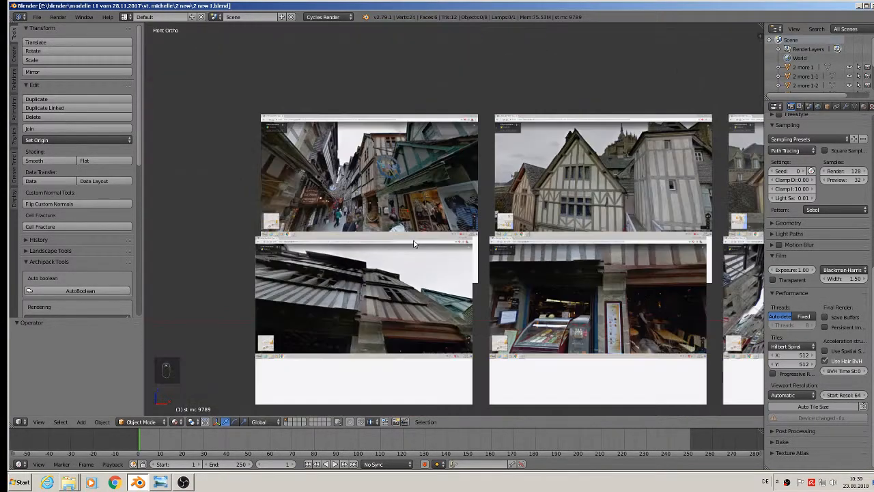
click(81, 422)
mouse_move(93, 411)
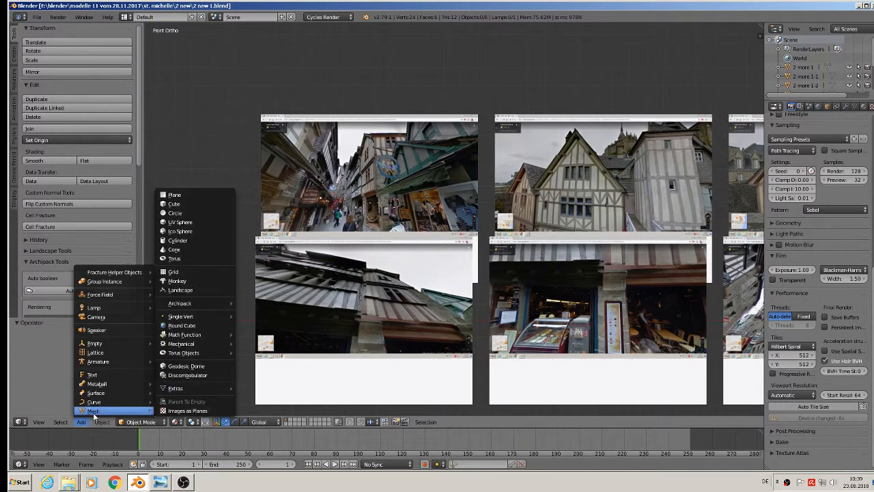
click(181, 204)
key(s)
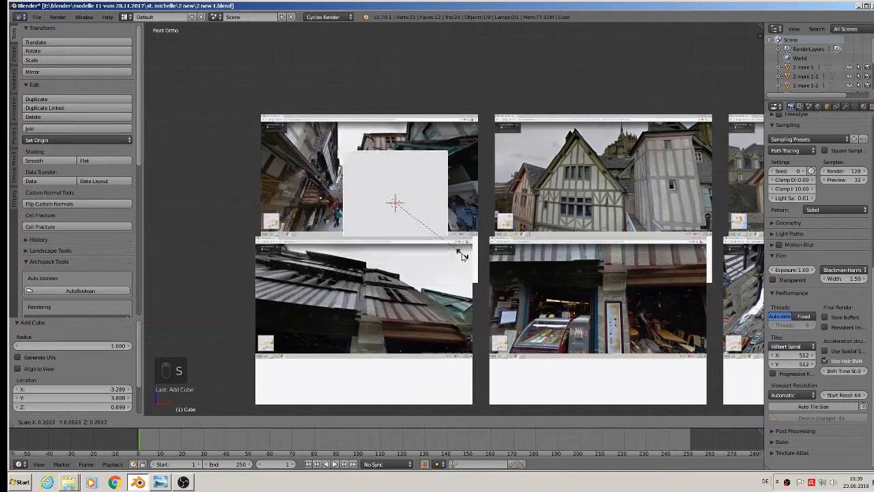
click(453, 250)
scroll(453, 249, up, 2)
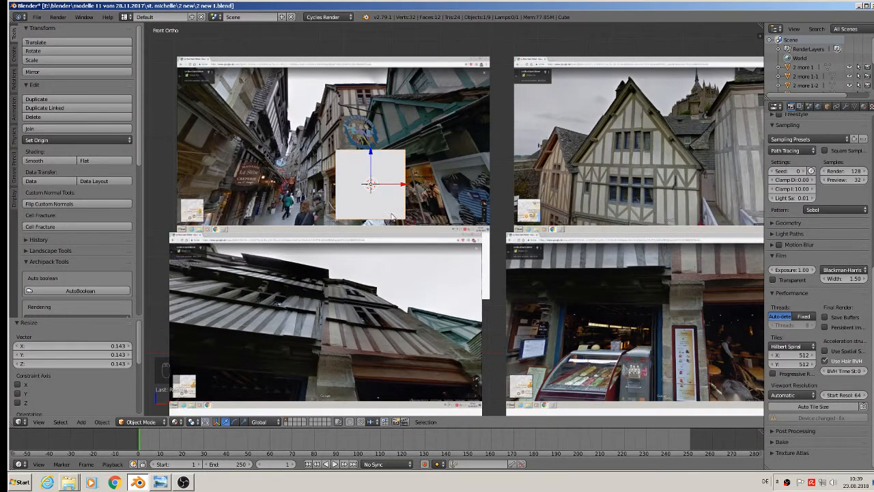
scroll(394, 220, up, 1)
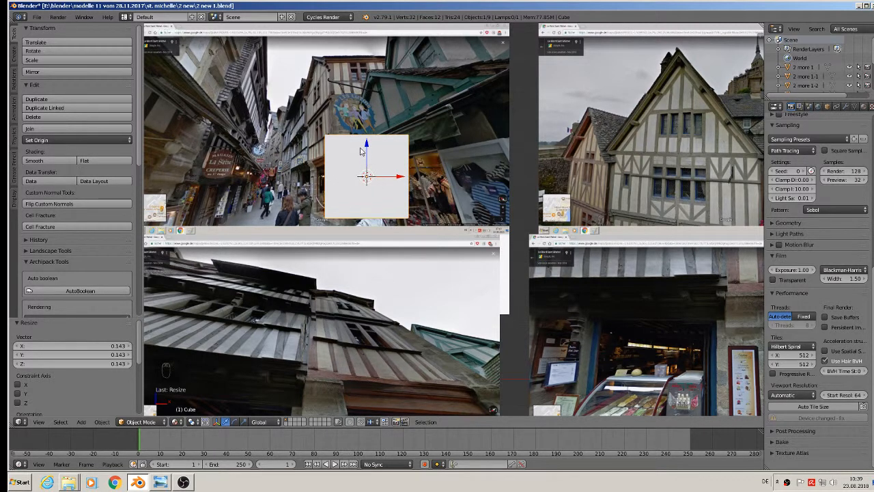
Move the cube down about 0.028 along Z and stretch it vertically by a factor of about 1.584
key(g)
key(z)
click(369, 175)
key(s)
key(z)
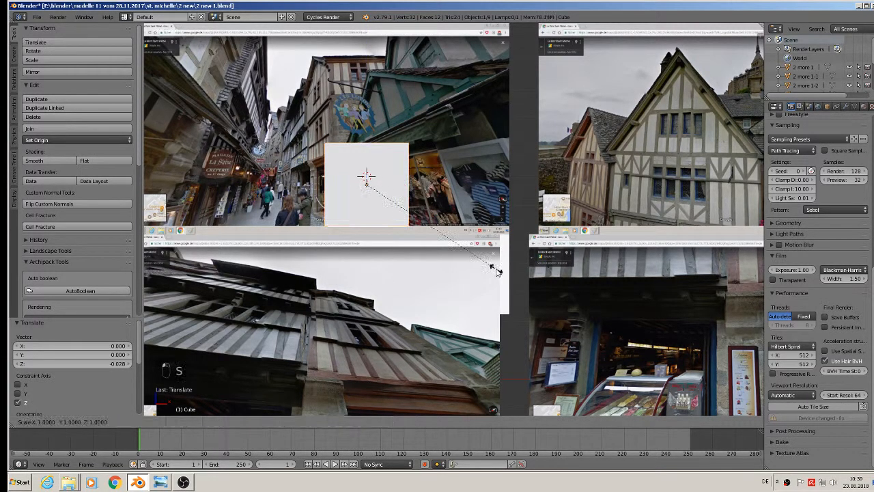
click(534, 362)
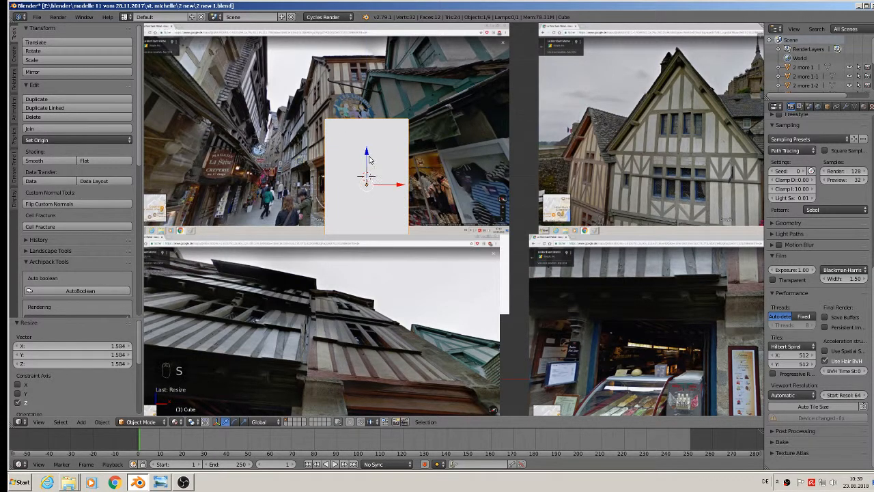
Raise the block about 0.147 along Z, make it slightly taller, and shift it along X over the street photo's shopfront
drag(366, 151, 376, 109)
key(s)
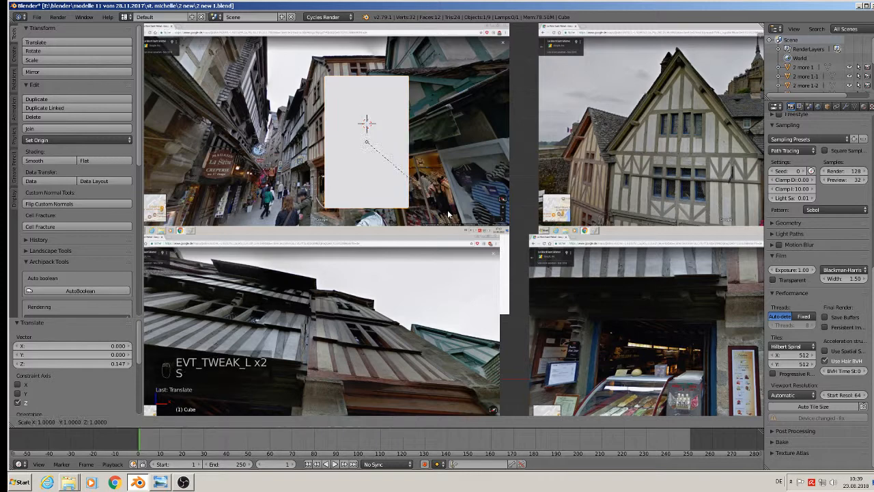
click(451, 224)
drag(401, 142, 437, 145)
Divide the block into three equal storeys with two horizontal loop cuts, leaving nothing selected
key(Tab)
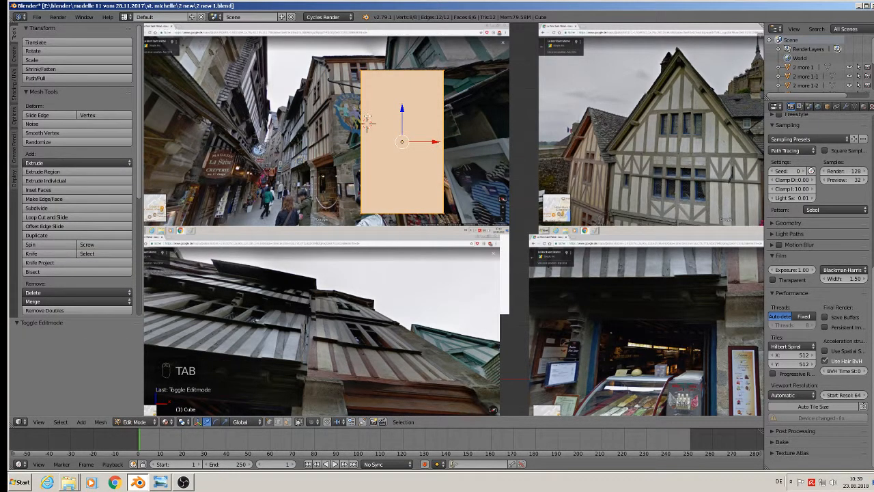
key(ctrl+r)
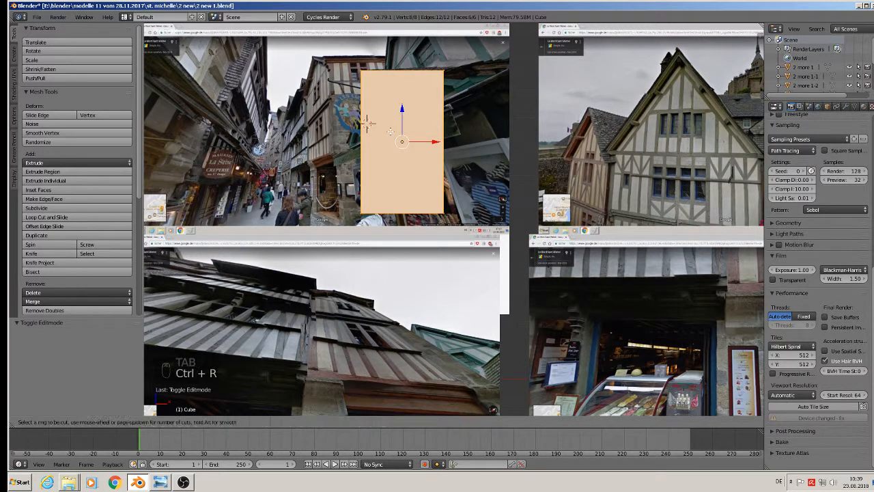
scroll(366, 123, up, 1)
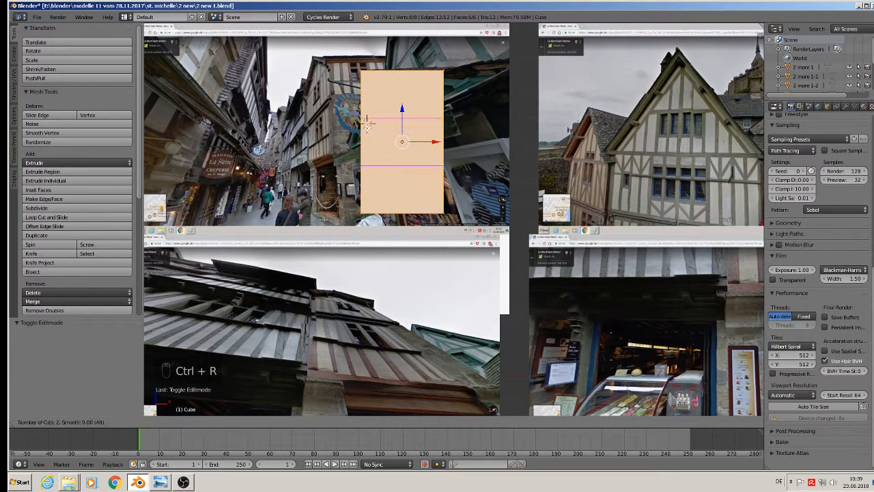
click(367, 123)
right_click(367, 123)
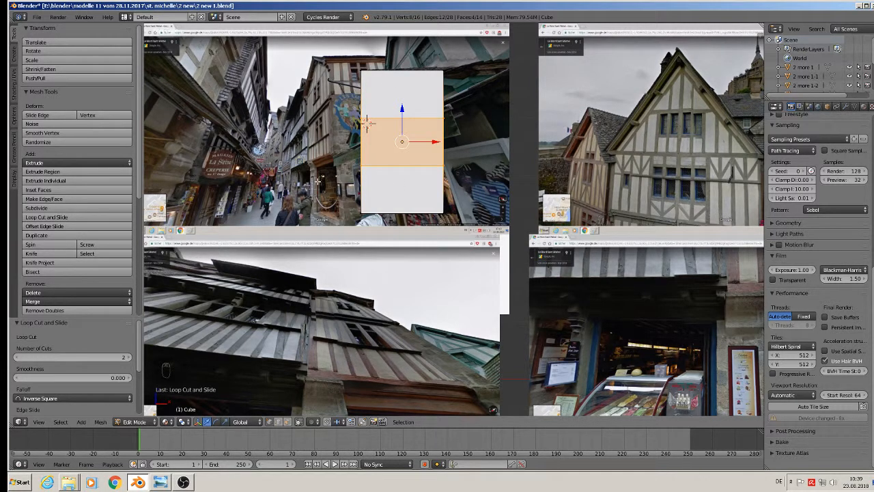
key(a)
Give the block a default material plus a second material named red with a bright red diffuse colour
click(866, 108)
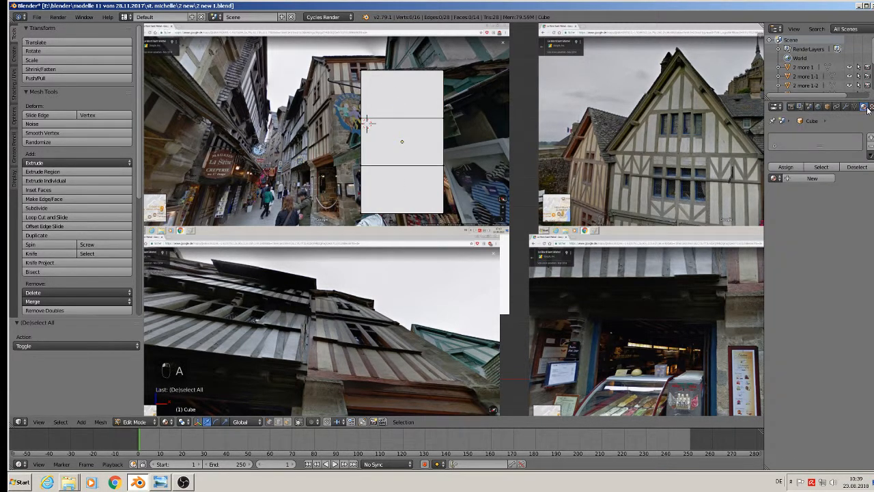
click(811, 179)
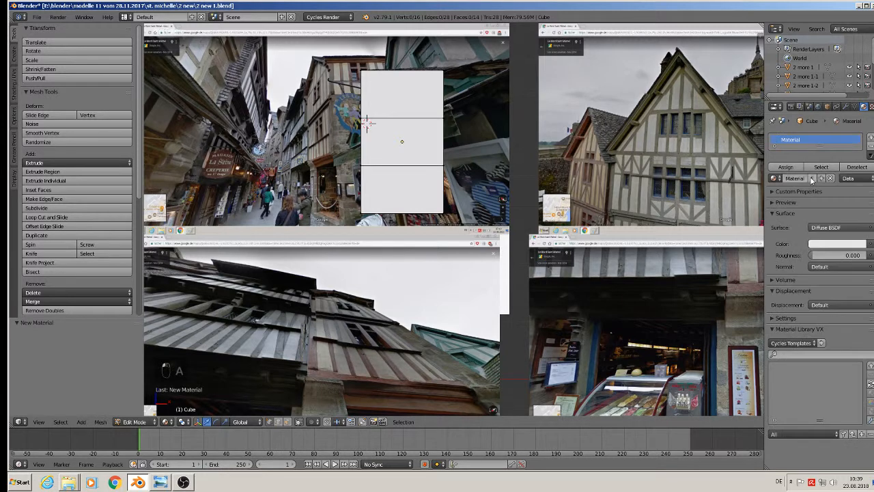
click(870, 138)
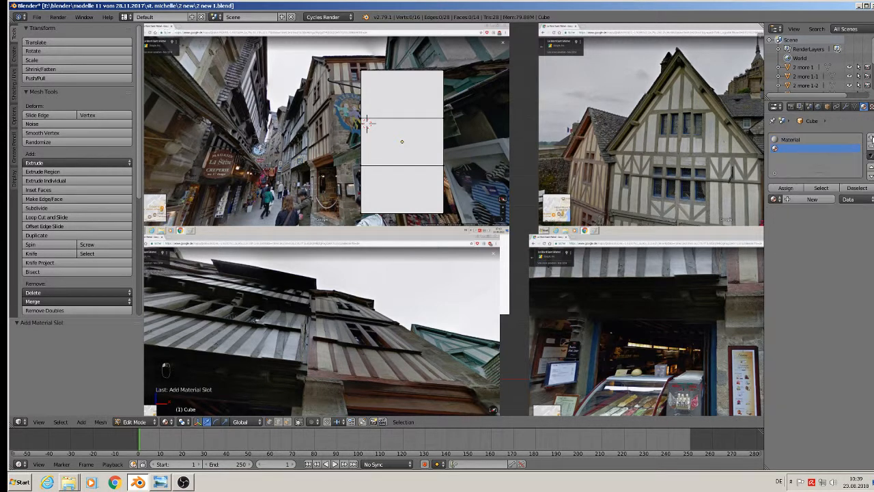
click(807, 199)
click(795, 200)
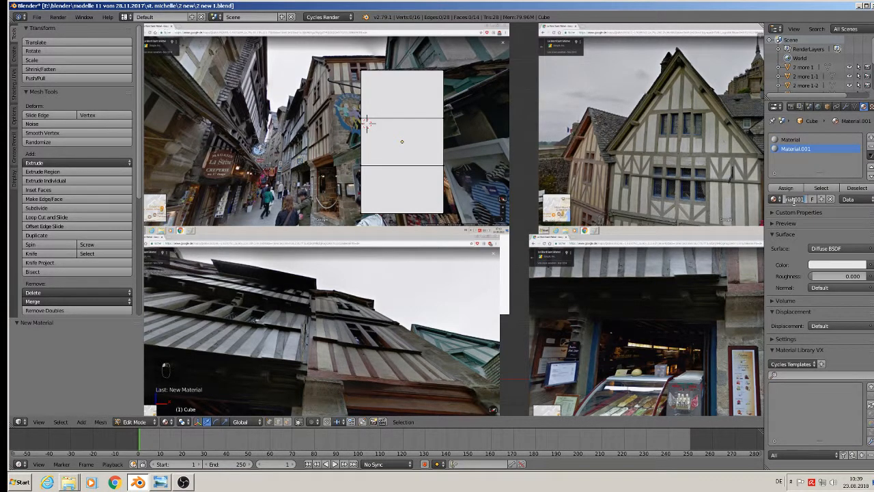
text(red)
key(Return)
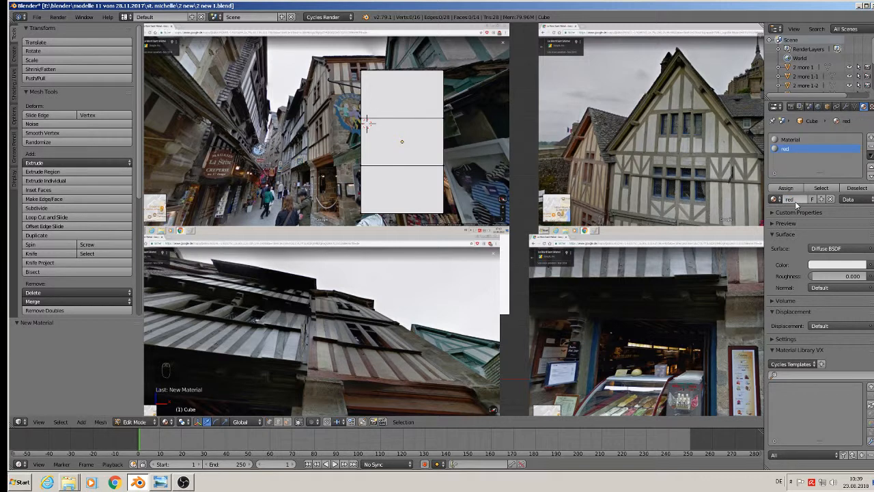
click(825, 264)
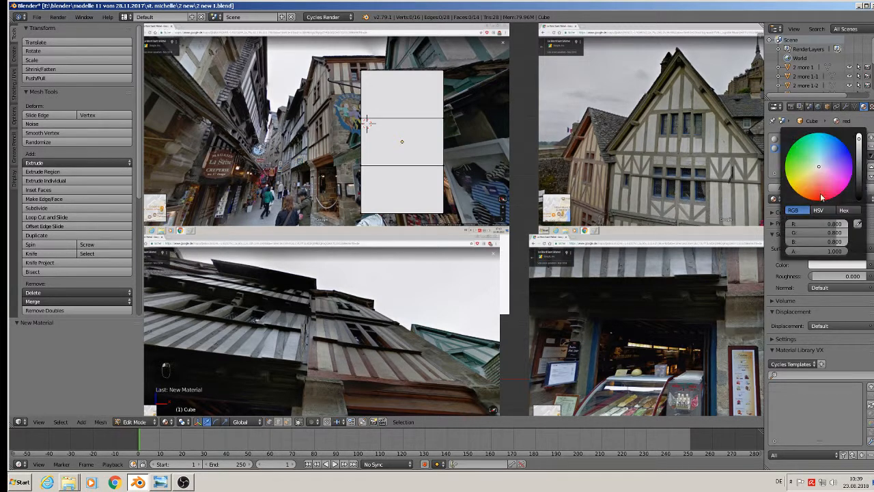
click(822, 197)
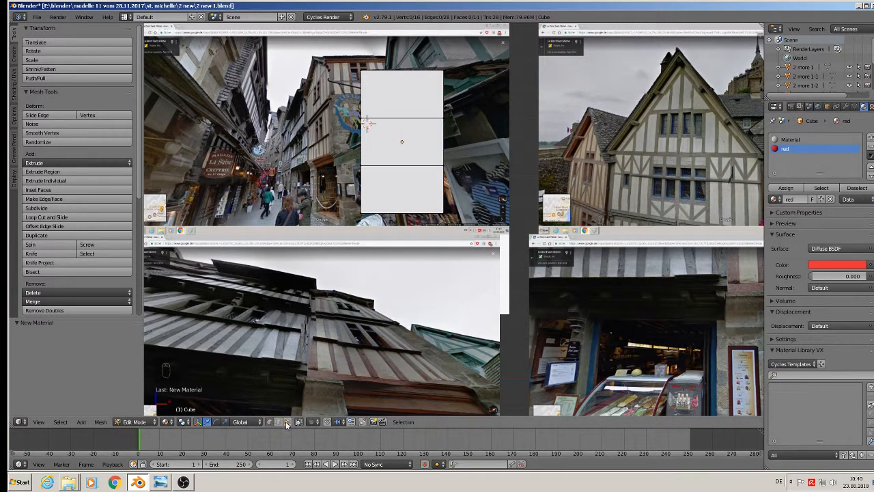
Assign the red material to the face loop of the middle storey and move the block down along Z
alt+right_click(367, 139)
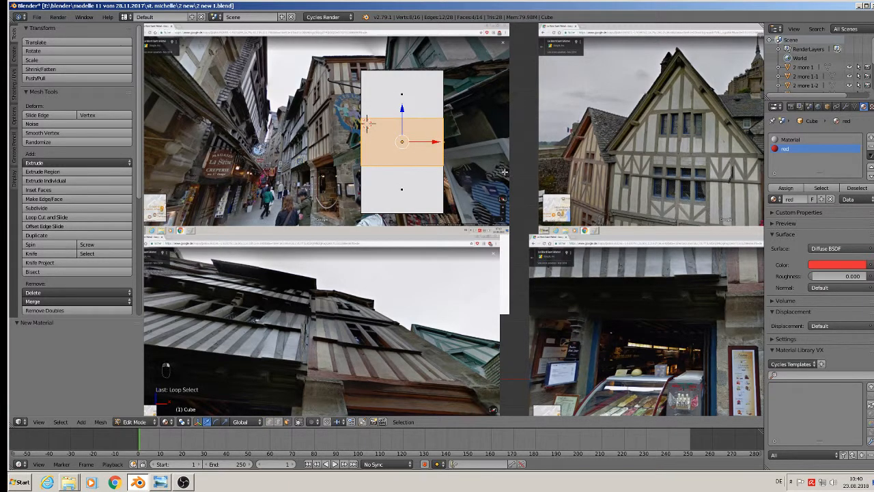
click(785, 188)
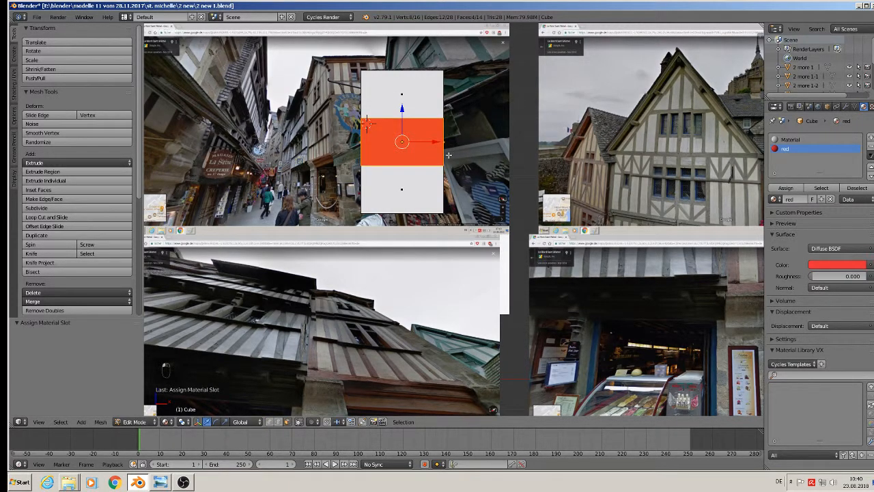
key(Tab)
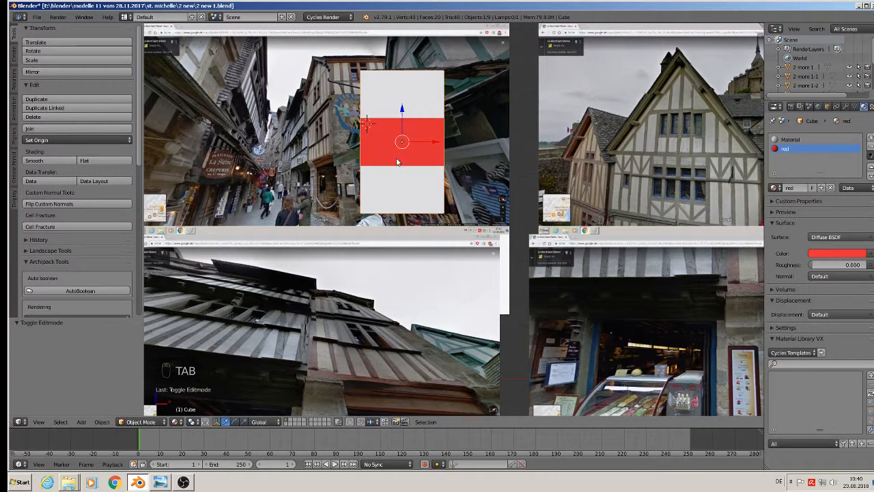
scroll(397, 162, down, 2)
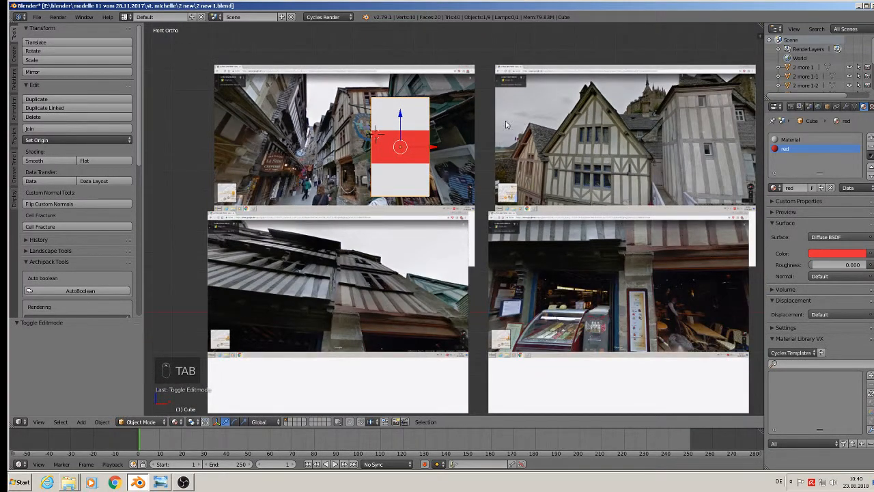
drag(399, 117, 404, 185)
Cut one centred vertical edge loop through the block's front, top and back faces
middle_drag(404, 185, 417, 205)
key(Tab)
scroll(491, 271, up, 3)
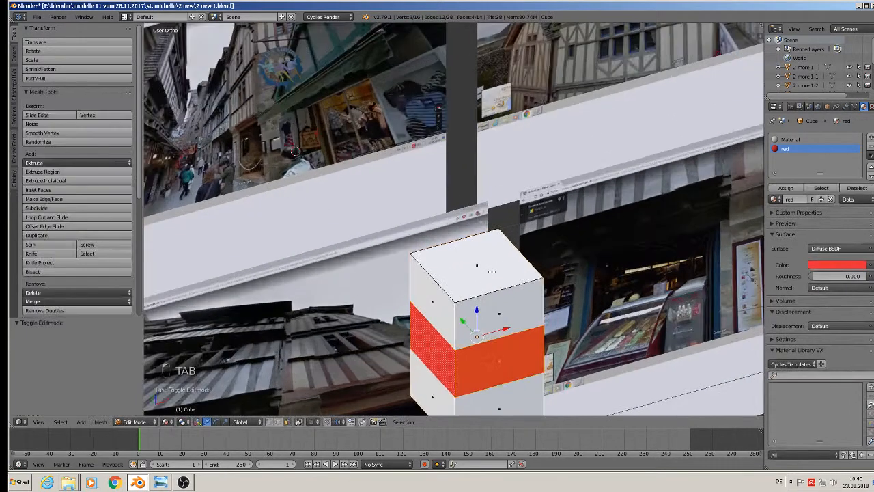
key(ctrl+r)
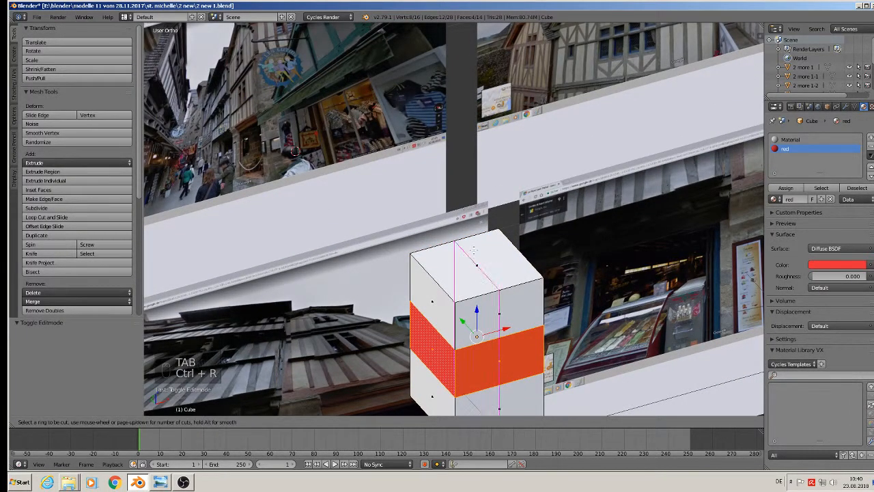
click(474, 259)
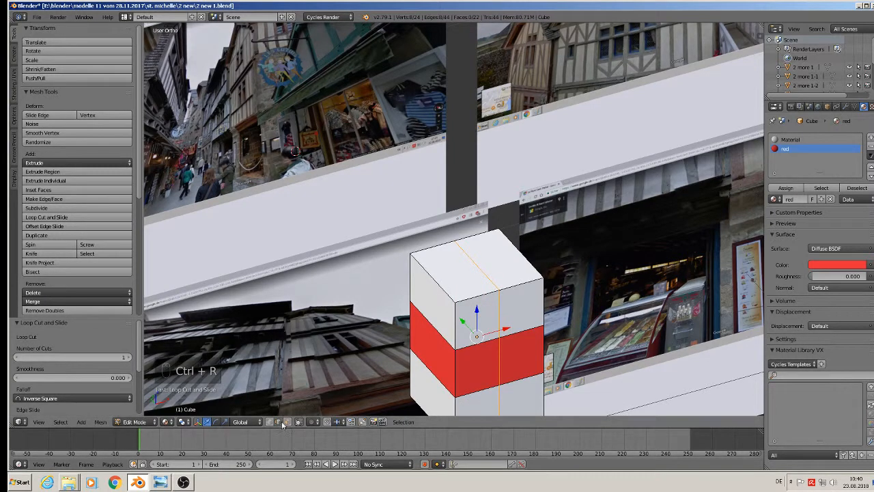
Raise the centre edge of the block's top about 0.245 along Z to form a gabled roof
right_click(487, 268)
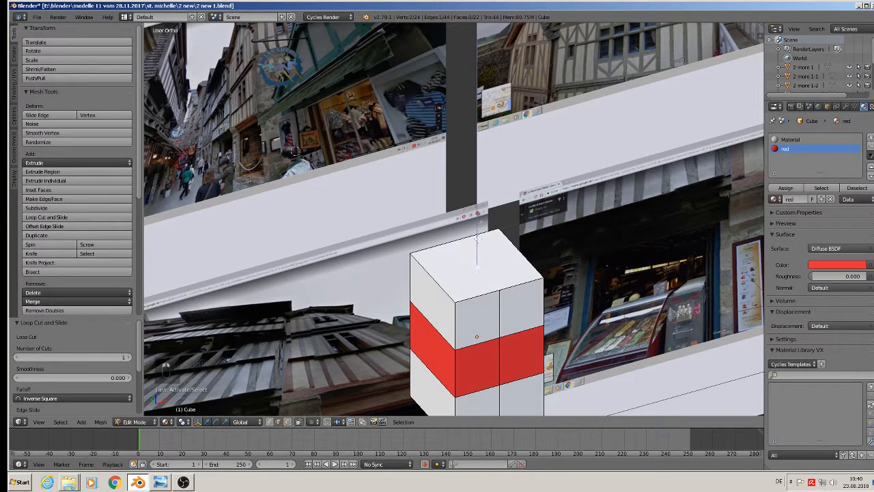
key(g)
key(z)
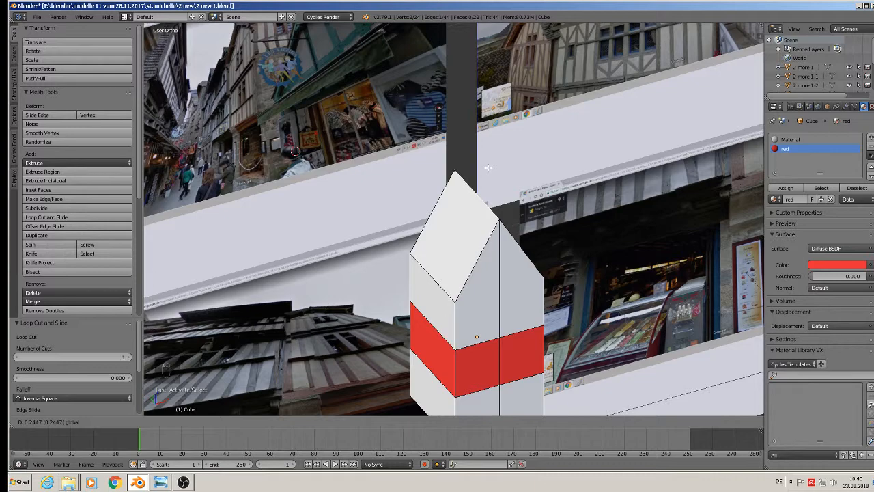
click(488, 168)
scroll(547, 291, down, 4)
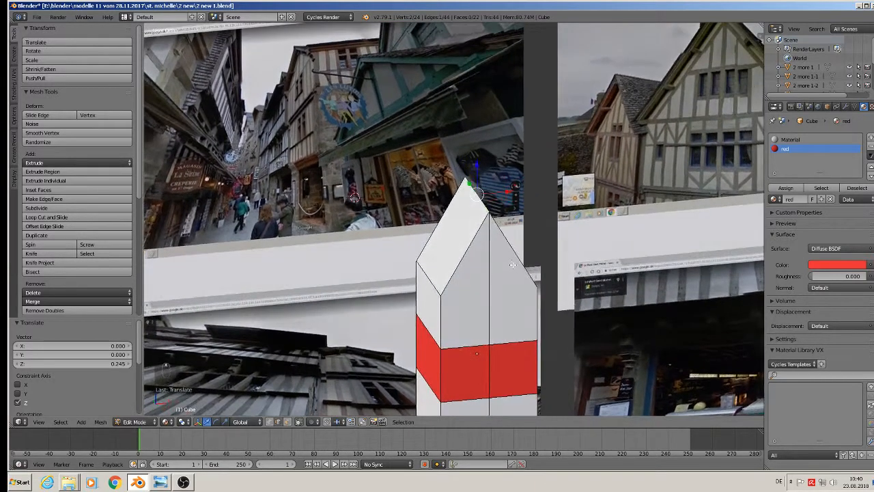
Add a horizontal loop cut around the red storey and slide it close to the storey's upper edge
scroll(509, 270, up, 2)
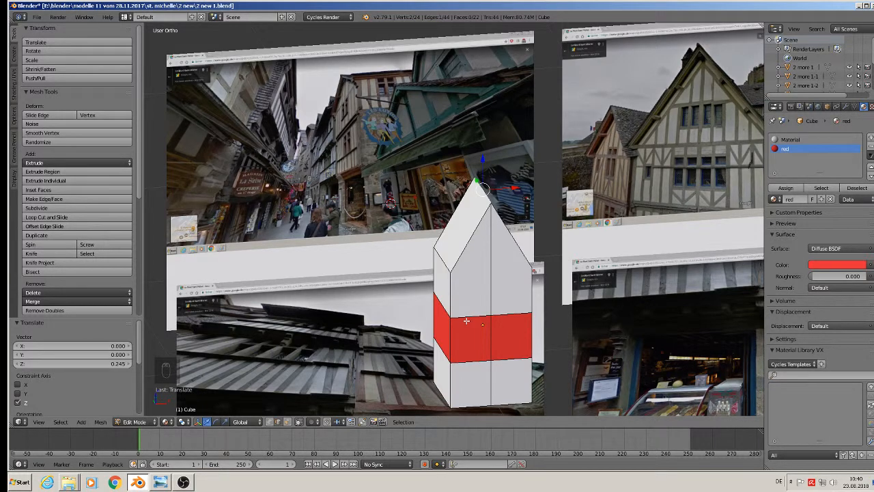
key(ctrl+r)
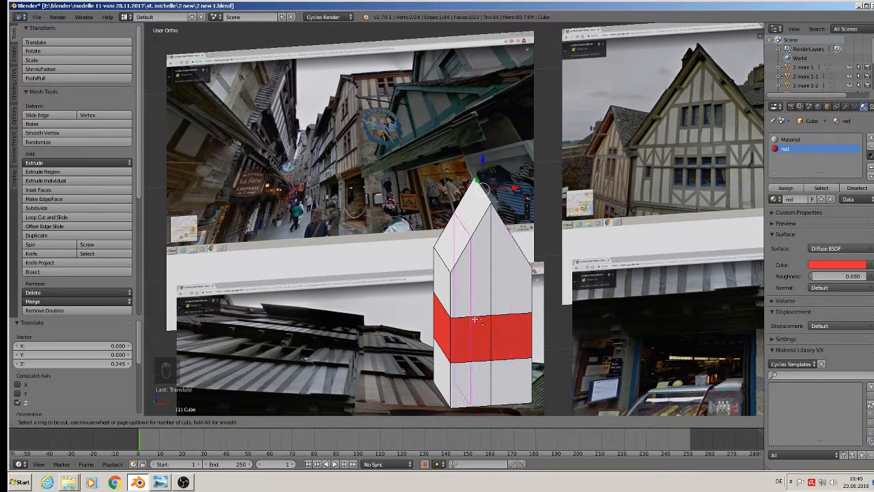
click(483, 322)
click(482, 322)
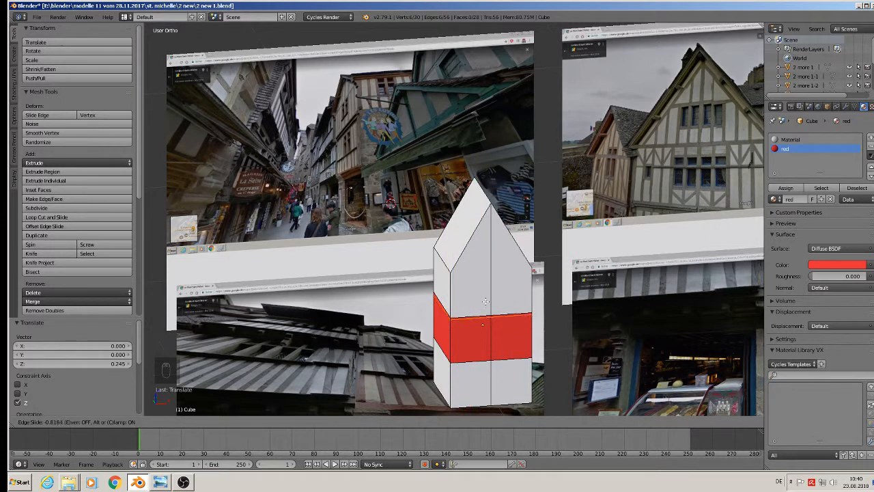
Raise the edge loop just above the red storey about 0.157 along Z to the base of the gable
alt+right_click(474, 312)
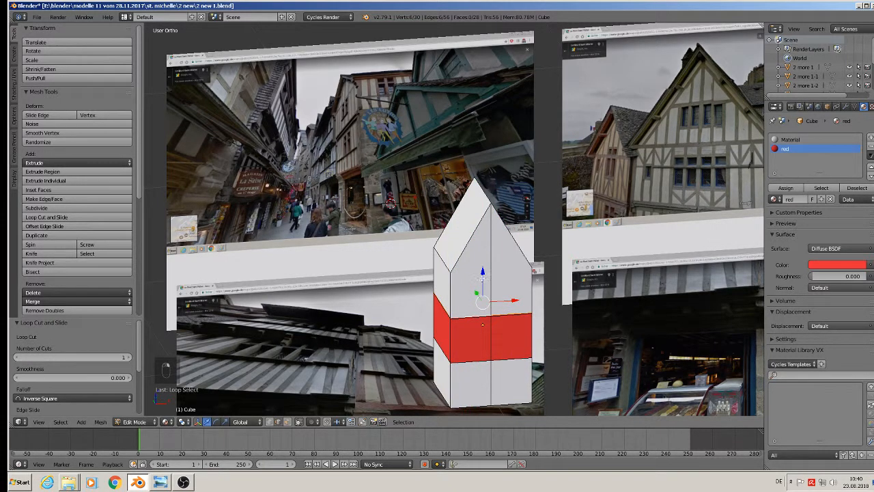
key(e)
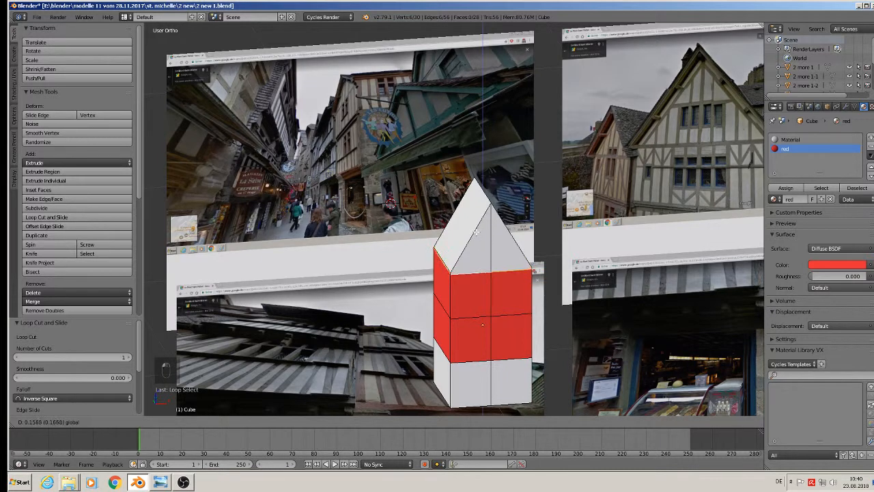
click(478, 233)
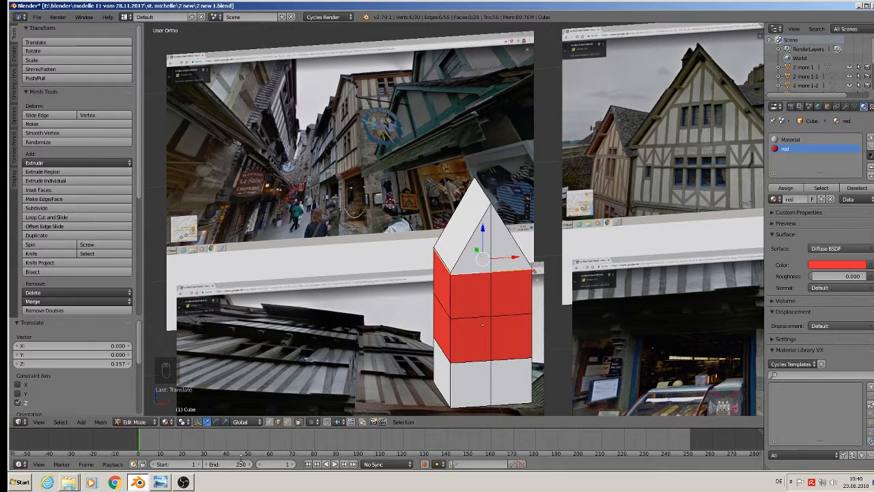
Assign the white default material to the face loop of the storey directly beneath the gable
click(286, 421)
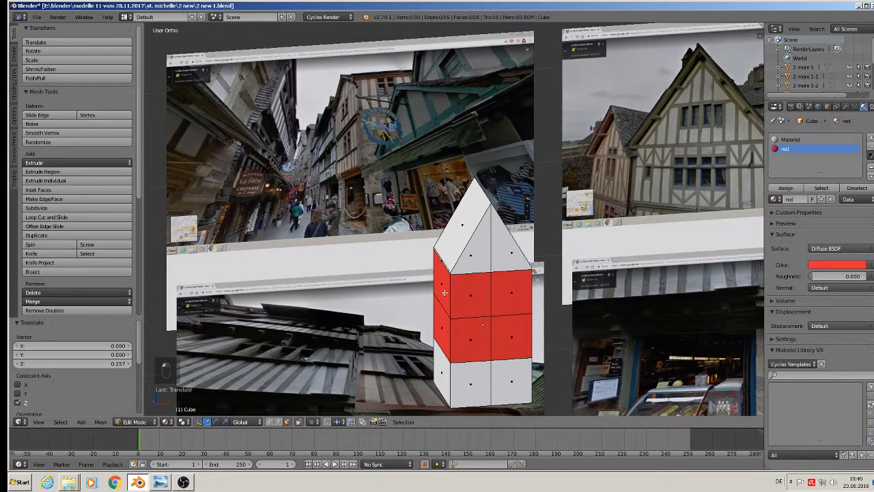
alt+right_click(443, 292)
click(792, 139)
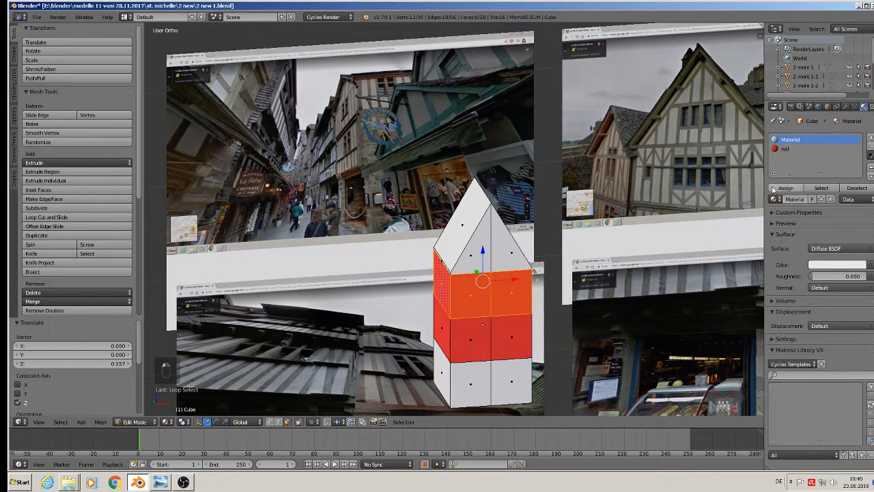
click(785, 188)
key(a)
Extrude the two front gable faces in place and scale them to about 0.827 to form an inset border
scroll(505, 272, up, 2)
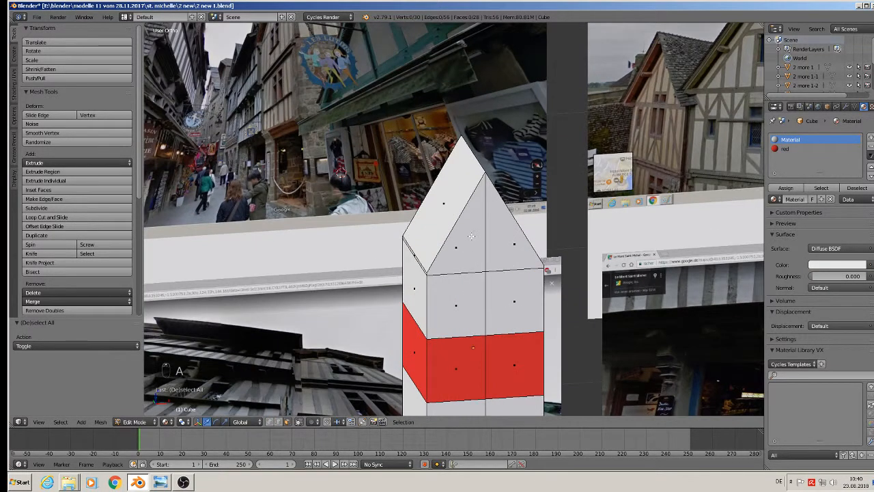
right_click(471, 237)
shift+right_click(513, 253)
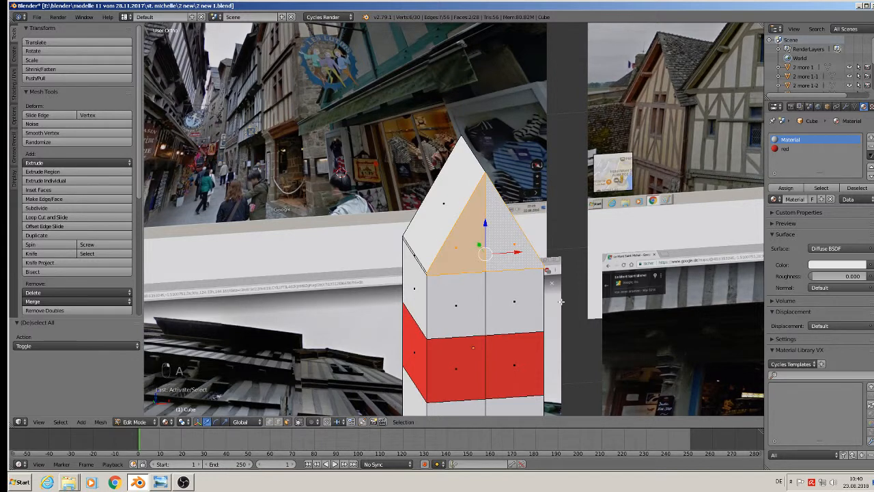
key(e)
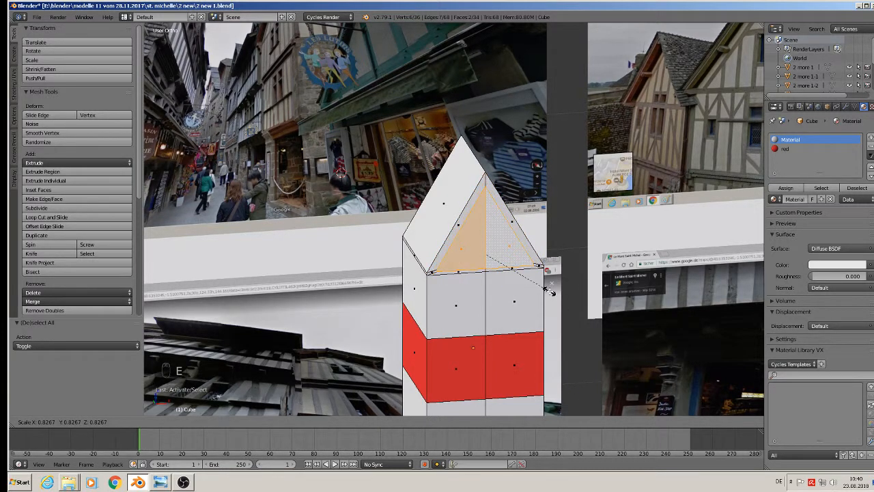
click(549, 292)
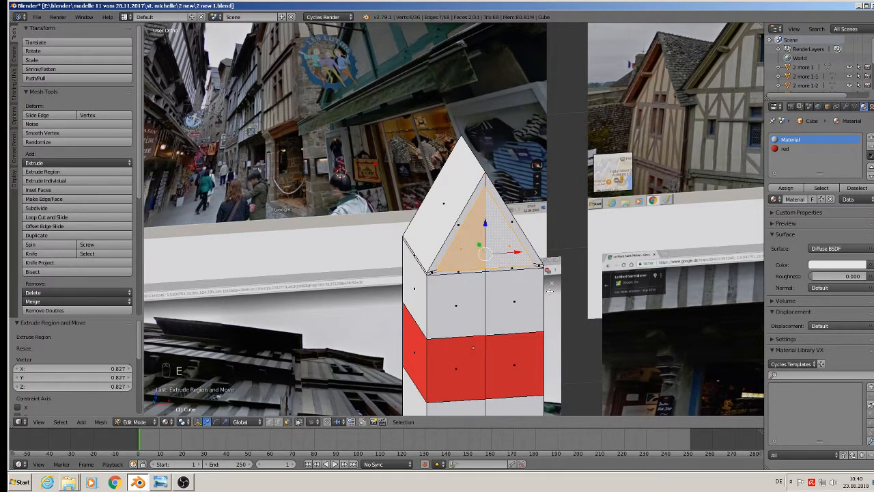
Extrude the slanted border faces and lower corner faces of the front gable about 0.02 outward along Y as a roof overhang
right_click(465, 223)
shift+right_click(514, 235)
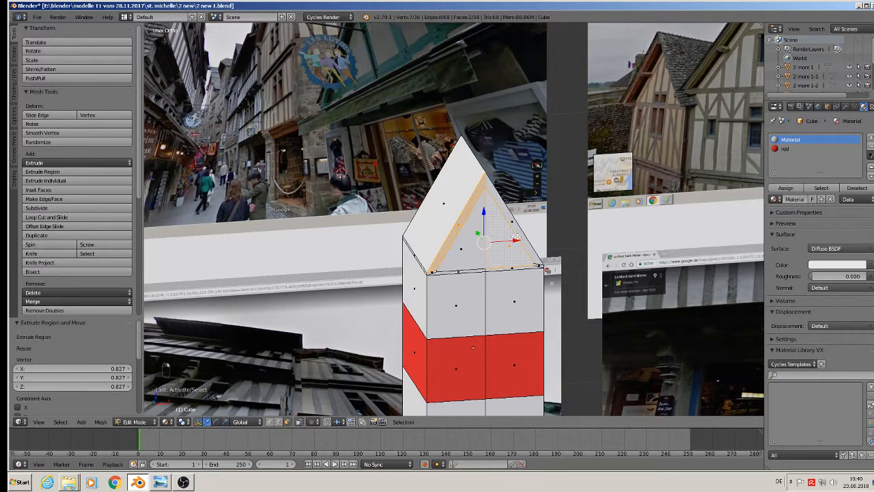
right_click(509, 238)
right_click(514, 220)
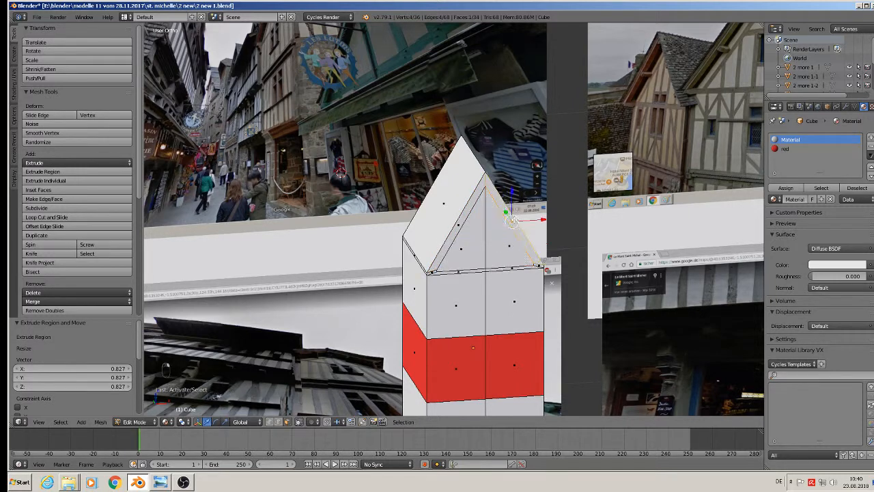
shift+right_click(473, 203)
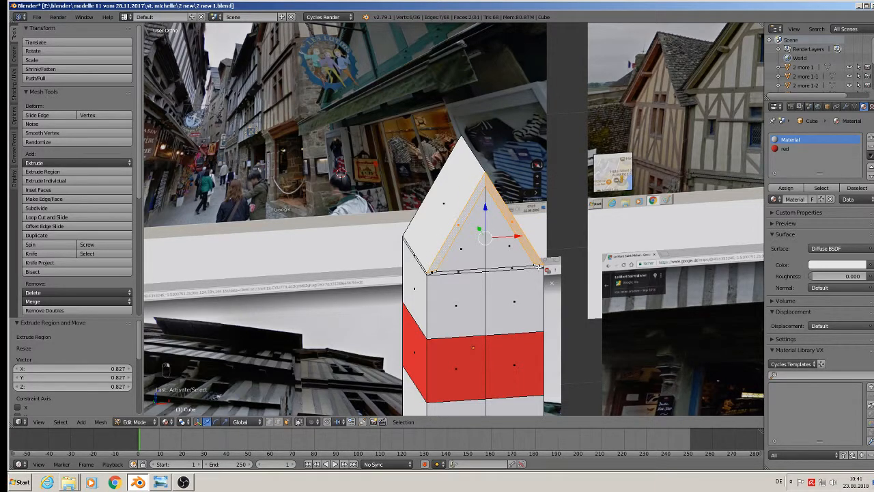
shift+right_click(456, 226)
shift+right_click(429, 272)
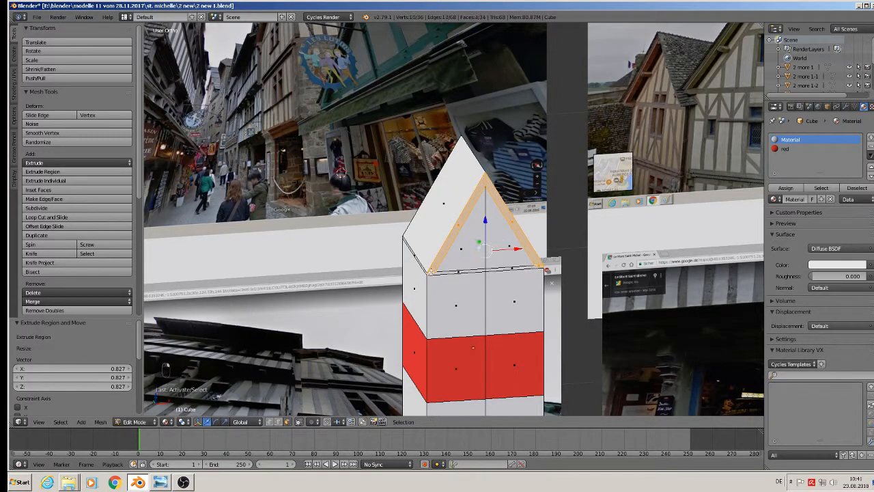
middle_drag(476, 290, 526, 301)
key(e)
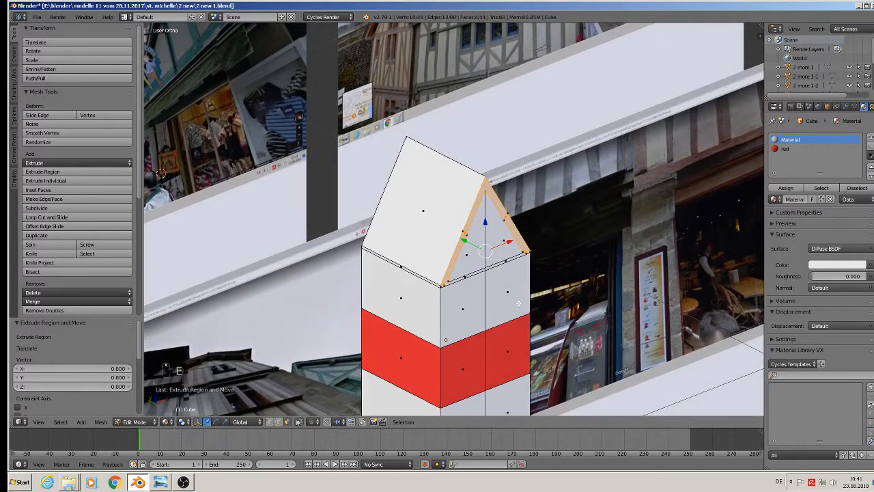
key(g)
key(y)
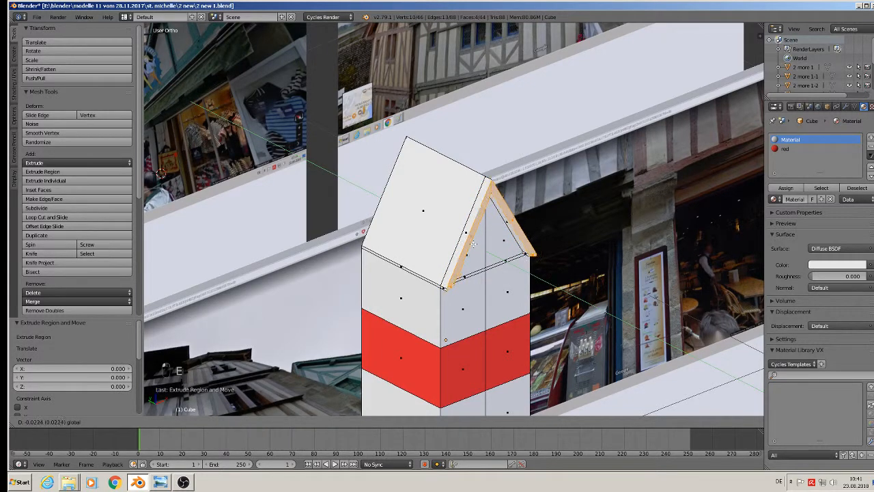
click(472, 243)
Move the whole house about -1.168 along Y, away from the reference photos
key(Tab)
middle_drag(485, 242, 487, 221)
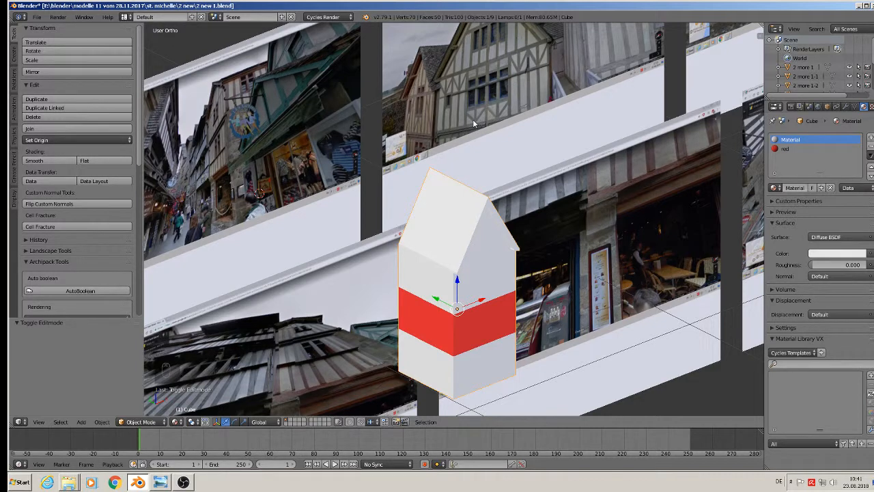
scroll(473, 122, down, 2)
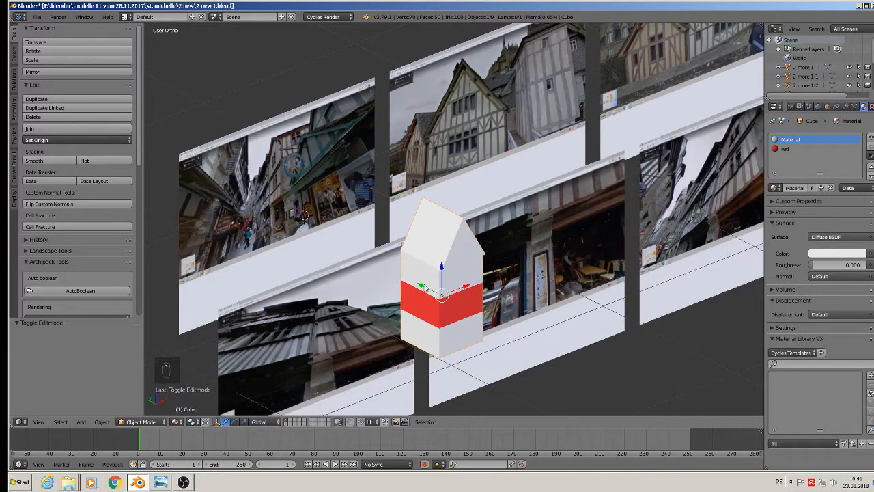
drag(423, 287, 593, 330)
Extrude the two rear gable faces in place and scale them to about 0.839 to form an inset border
middle_drag(593, 309, 720, 302)
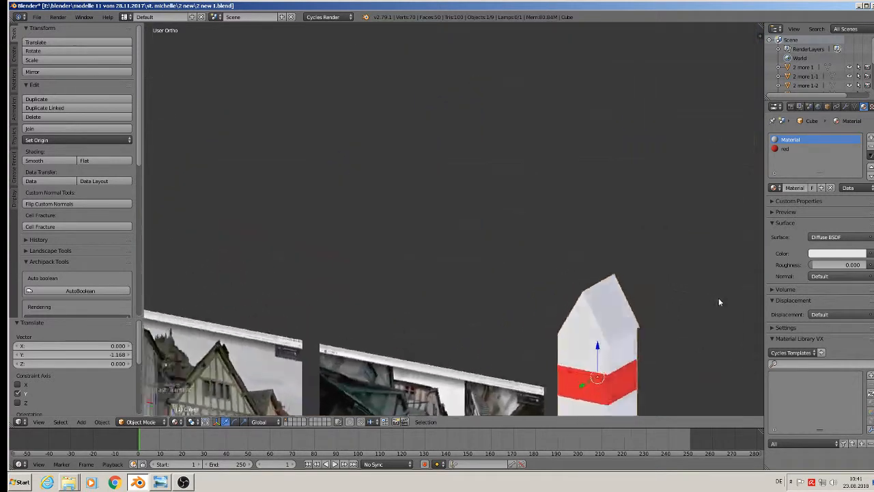
key(Tab)
scroll(718, 302, up, 5)
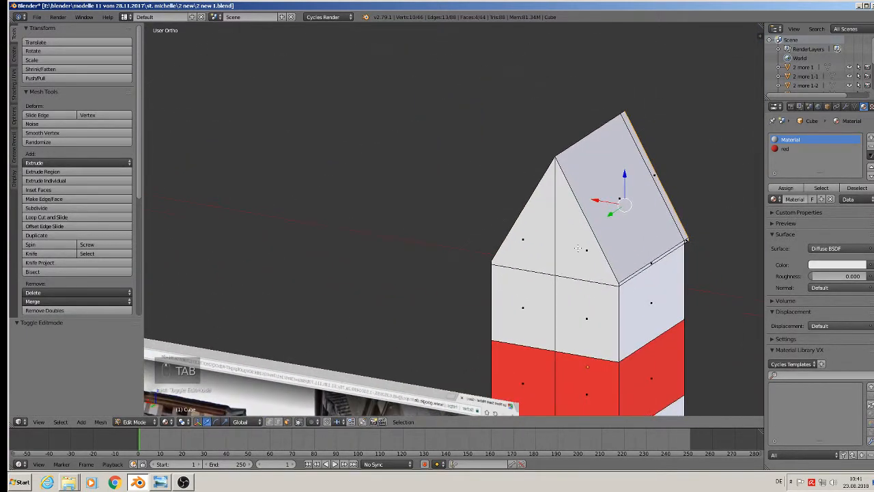
right_click(577, 249)
key(e)
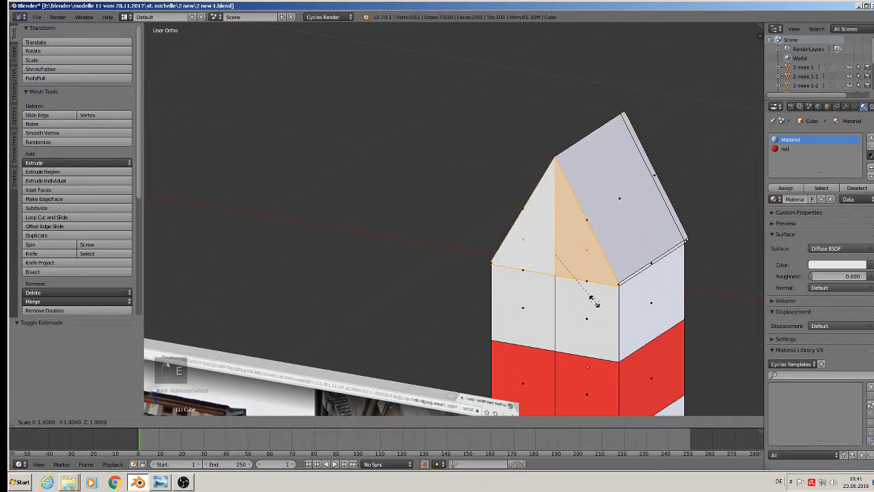
key(s)
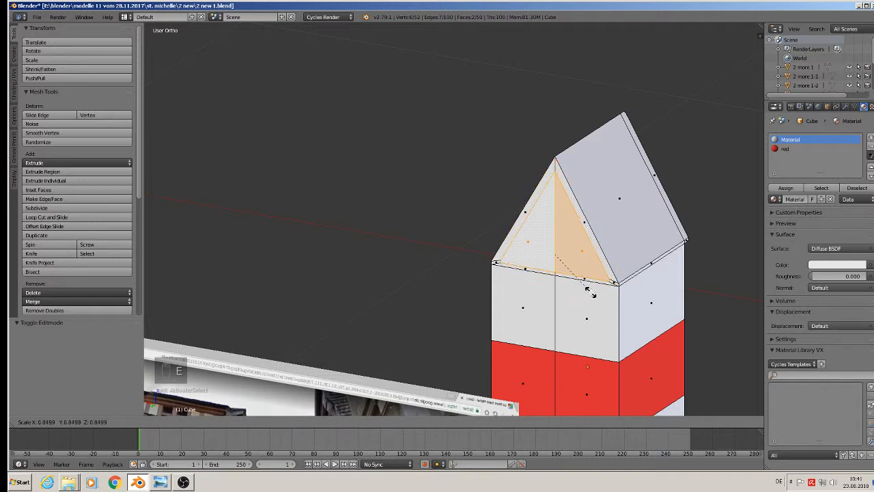
click(591, 290)
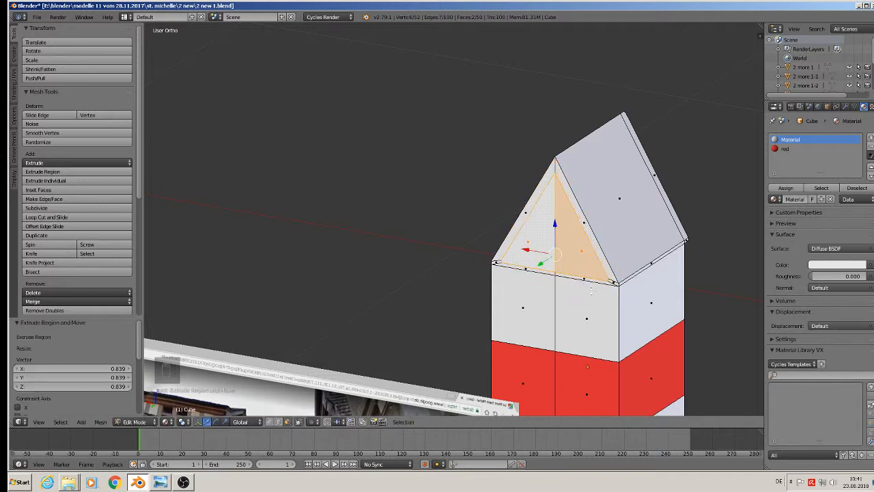
Extrude the slanted border faces and lower corner faces of the rear gable slightly outward along Y as a roof overhang
right_click(585, 228)
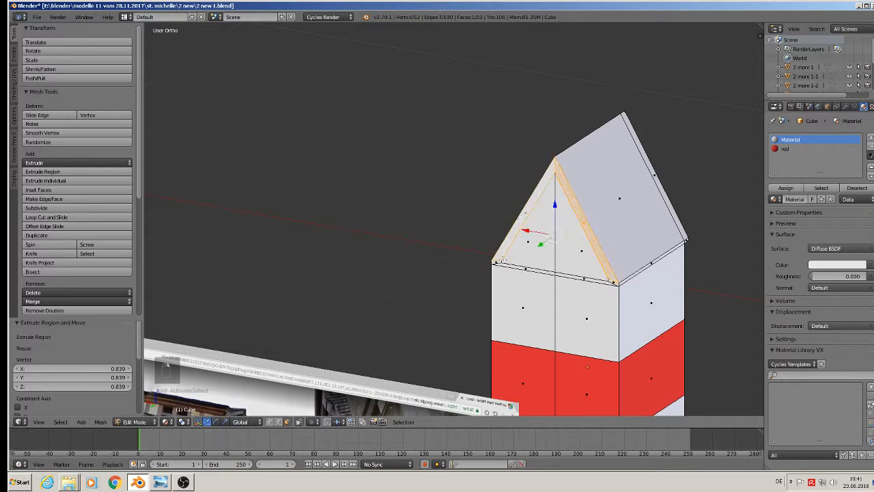
shift+right_click(526, 213)
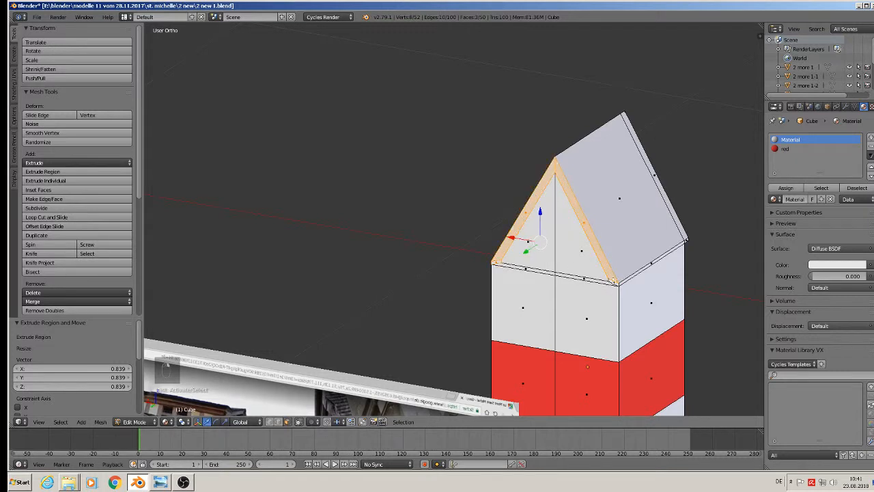
shift+right_click(612, 281)
middle_drag(613, 281, 610, 286)
key(e)
right_click(525, 291)
drag(539, 260, 535, 262)
key(Tab)
scroll(610, 262, down, 3)
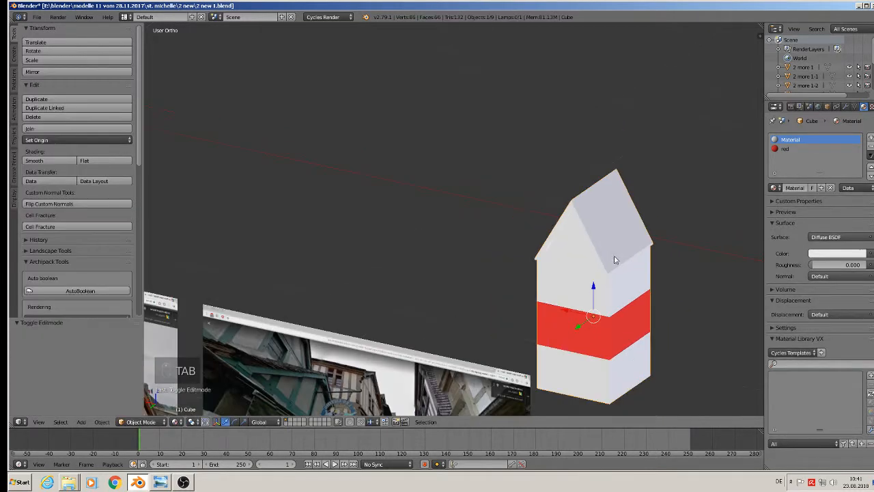
Duplicate the house, move the copy about -1.128 along X and save the file
middle_drag(615, 259, 455, 248)
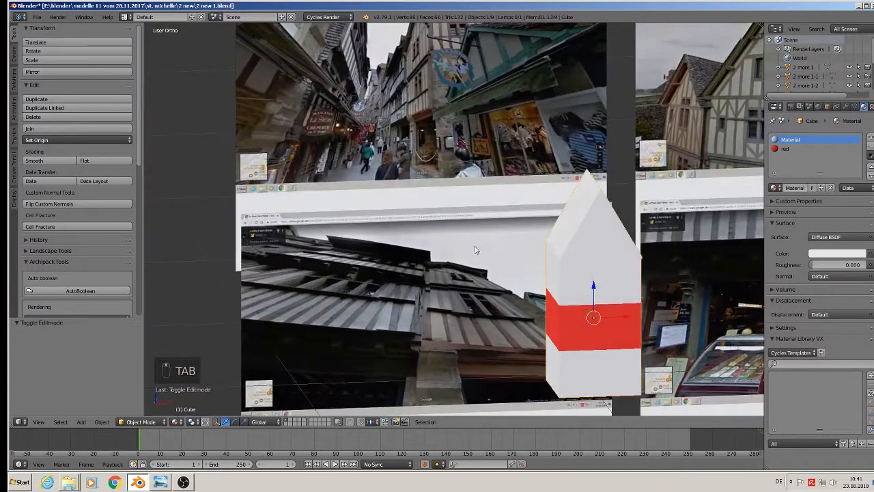
key(shift+d)
right_click(546, 281)
drag(633, 321, 305, 302)
click(36, 16)
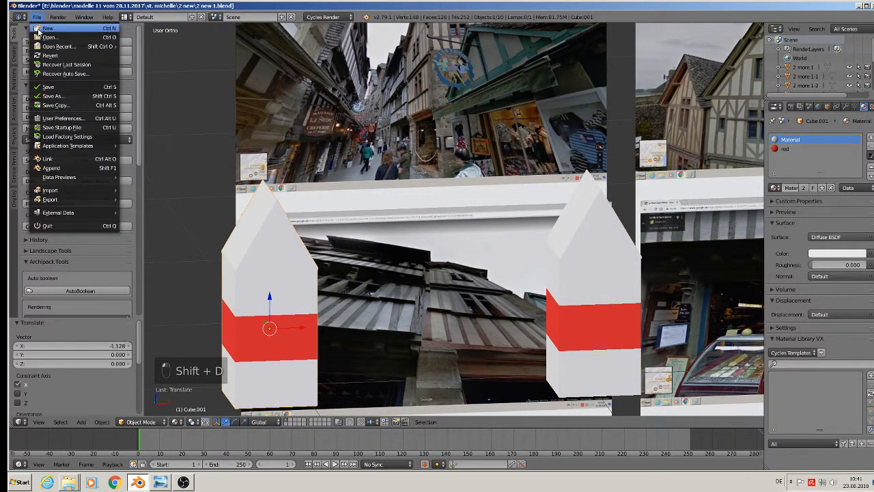
click(47, 86)
Examine the timber framing and windows of the facades in the reference photos, ending at the yellow half-timbered house in front view
scroll(539, 201, up, 4)
scroll(473, 120, up, 5)
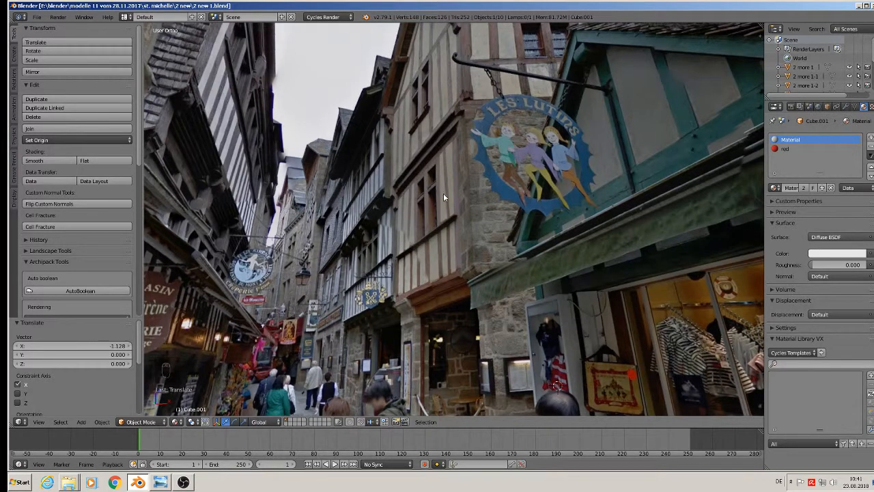
key(KP_1)
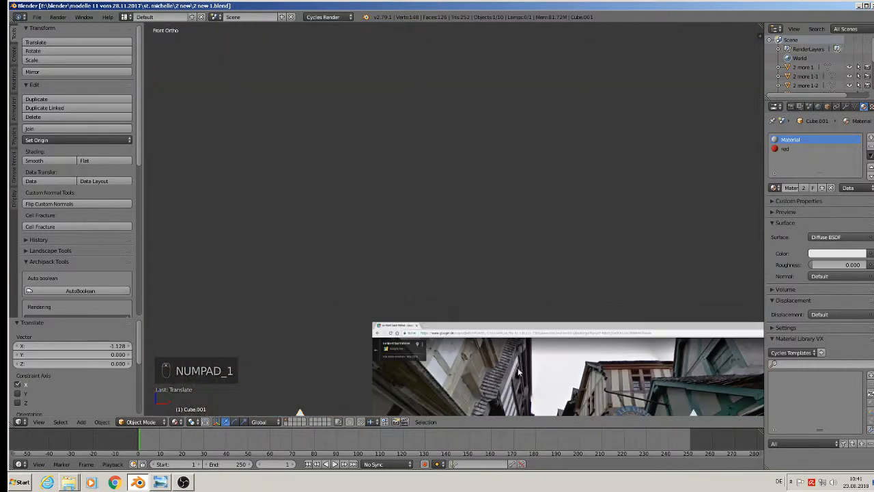
scroll(487, 161, up, 3)
scroll(485, 167, down, 1)
shift+scroll(485, 170, down, 2)
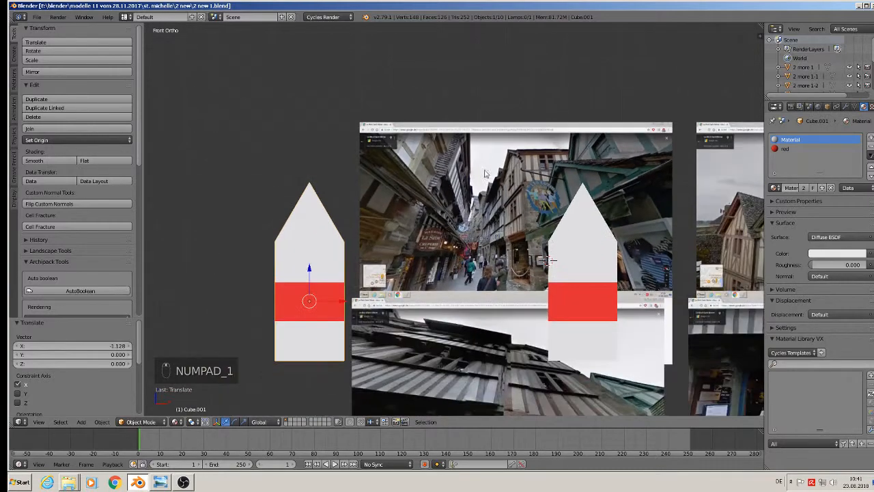
shift+middle_drag(579, 254, 687, 185)
scroll(687, 184, up, 4)
scroll(519, 182, up, 2)
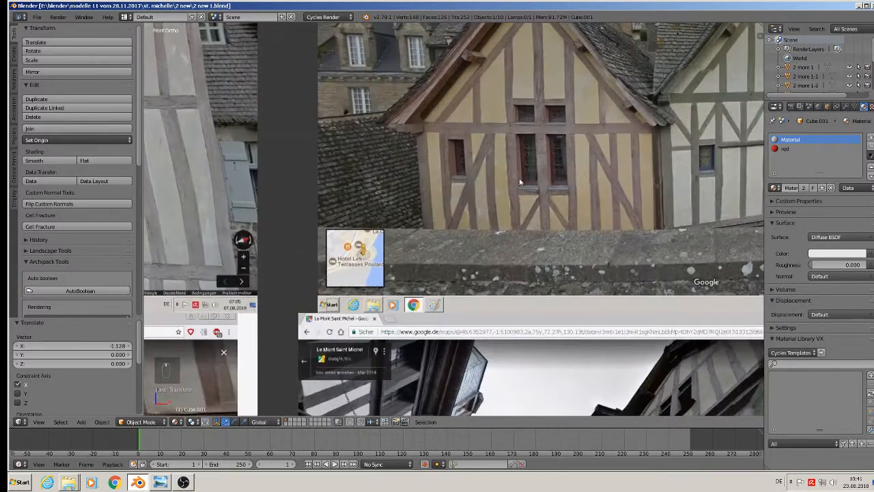
scroll(539, 171, up, 2)
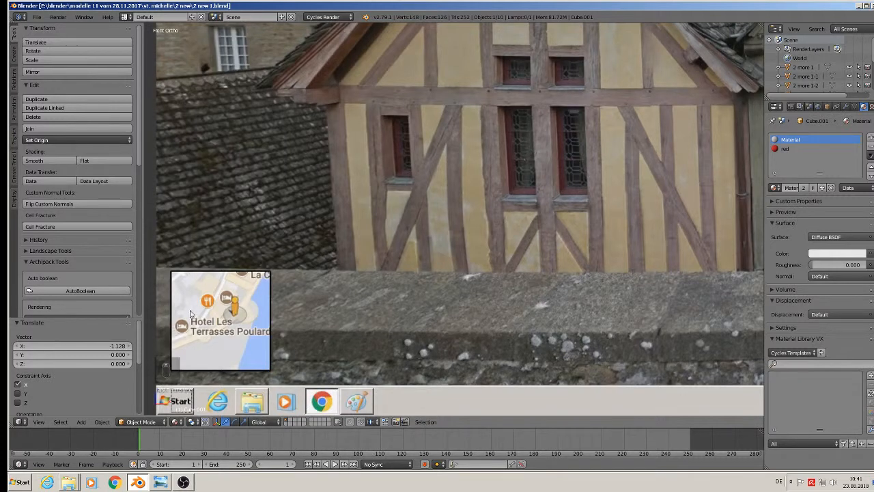
Add a cube at the central window of the yellow half-timbered house photo and scale it to about 0.118
click(521, 158)
click(80, 422)
mouse_move(87, 411)
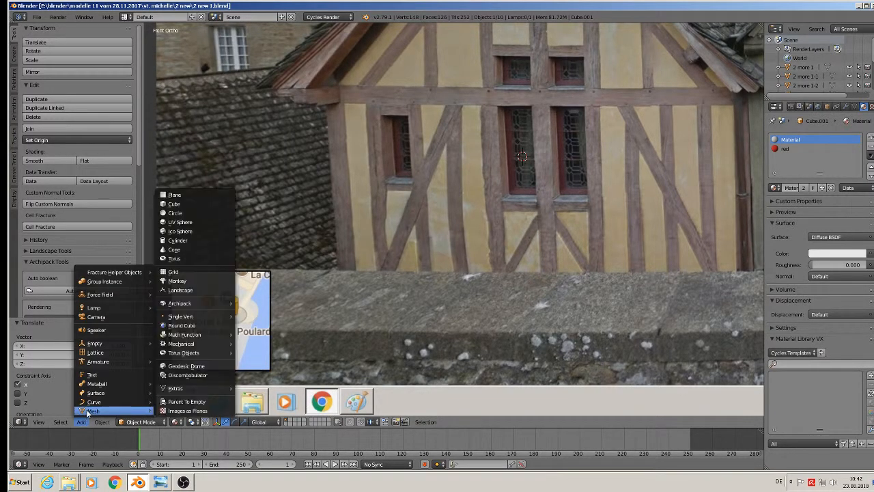
click(196, 205)
key(s)
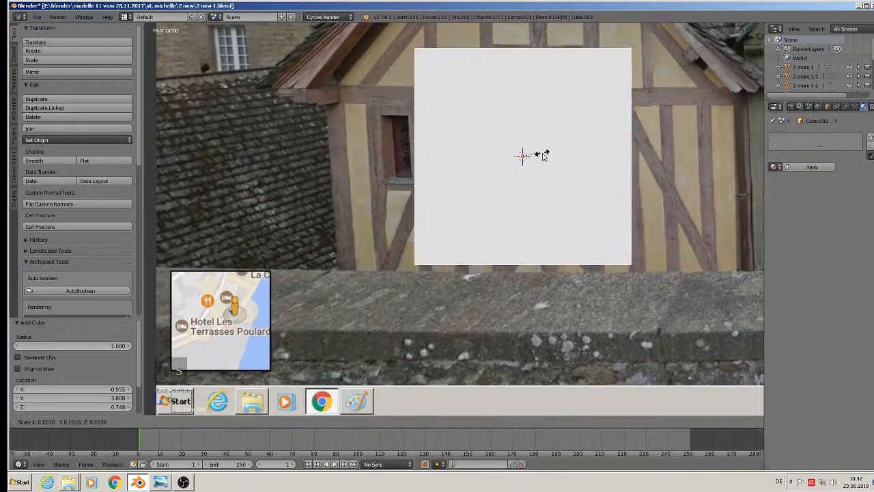
click(546, 168)
Examine the windows on the half-timbered facades in the street and house reference photos, ending at the yellow house
scroll(550, 230, down, 3)
shift+middle_drag(519, 286, 392, 247)
scroll(392, 247, down, 3)
shift+middle_drag(263, 266, 714, 338)
scroll(268, 248, up, 7)
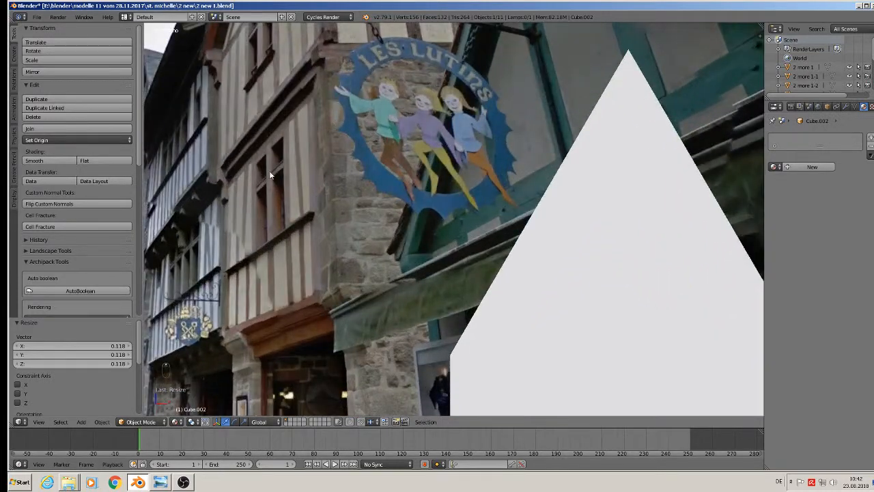
scroll(279, 230, down, 3)
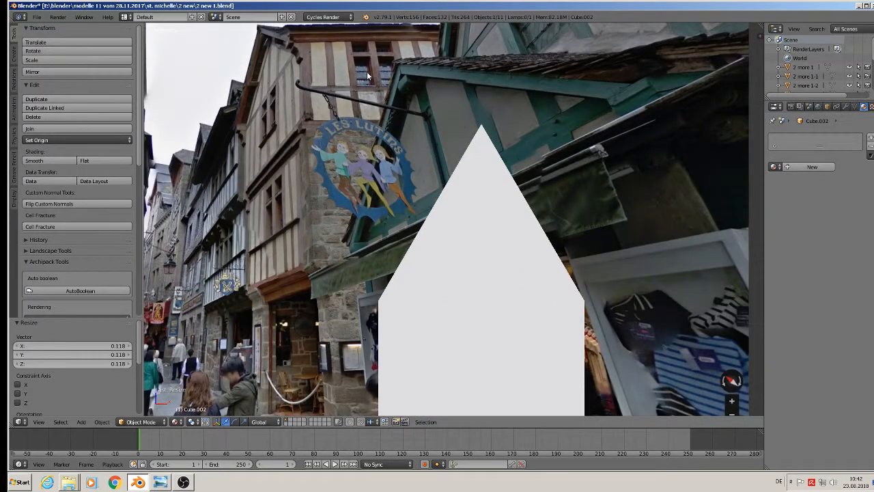
scroll(553, 265, down, 4)
shift+middle_drag(647, 272, 149, 232)
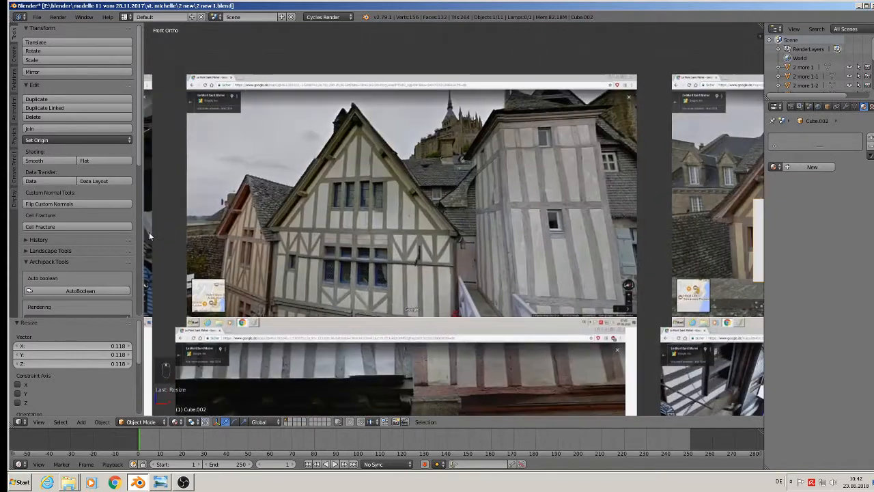
shift+middle_drag(409, 250, 593, 234)
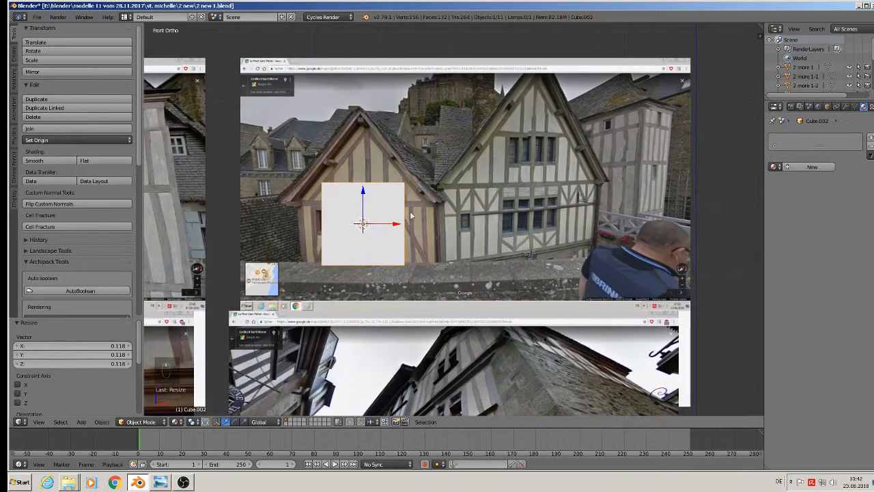
Move the cube 0.180 along X beside the photo's window, scale it to 0.401 and narrow it along X to an upright pane
drag(403, 225, 464, 247)
scroll(476, 246, up, 4)
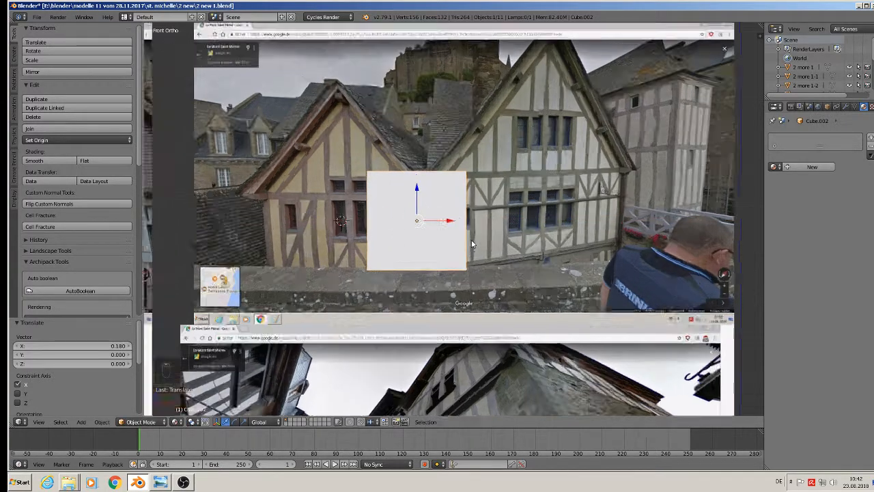
key(s)
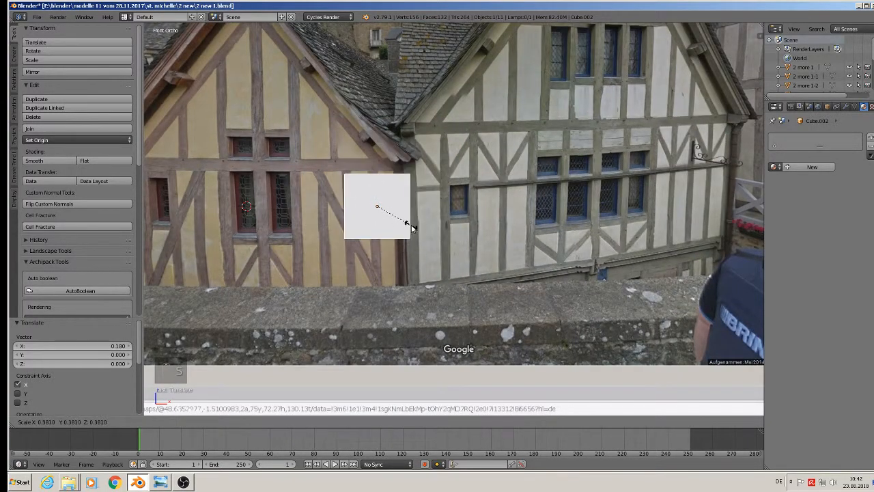
click(414, 230)
key(s)
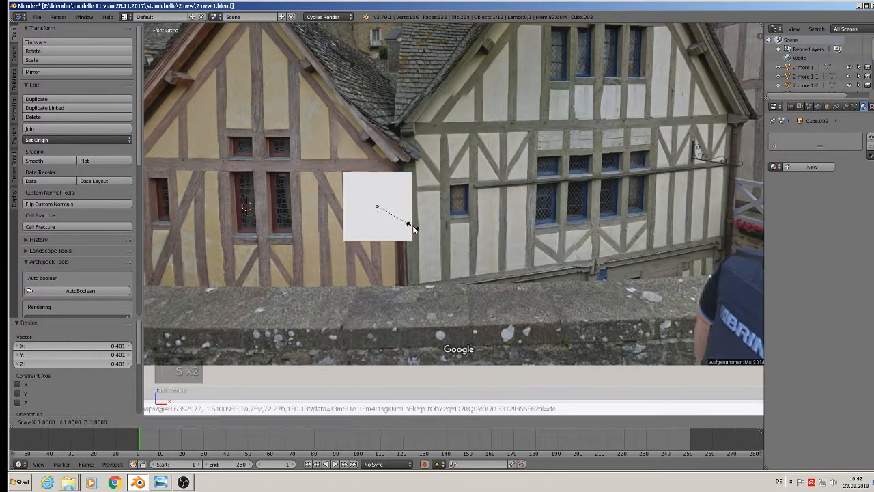
key(x)
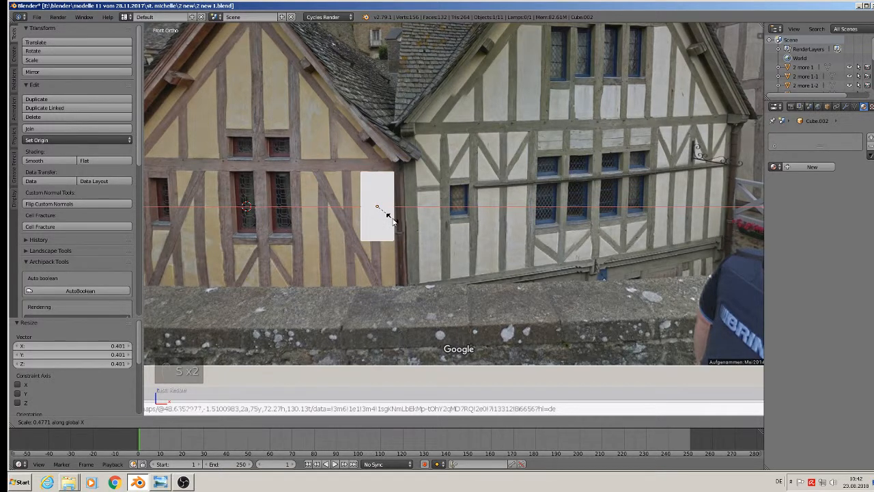
click(389, 216)
Duplicate the pane 0.064 along X as the second lower pane and place a further copy directly above it
key(shift+d)
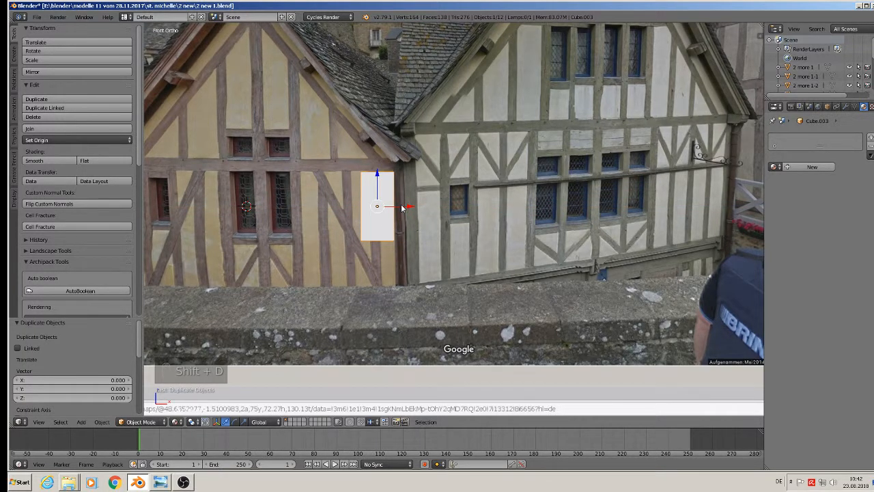
click(453, 213)
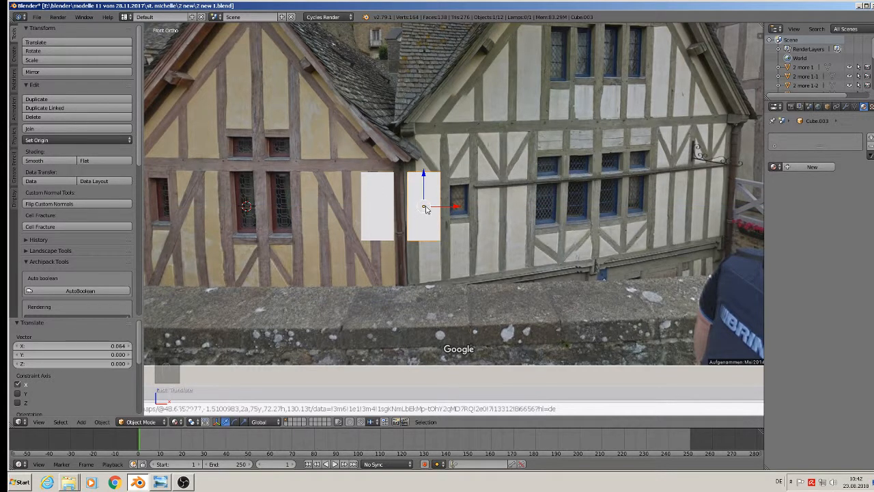
key(shift+d)
key(z)
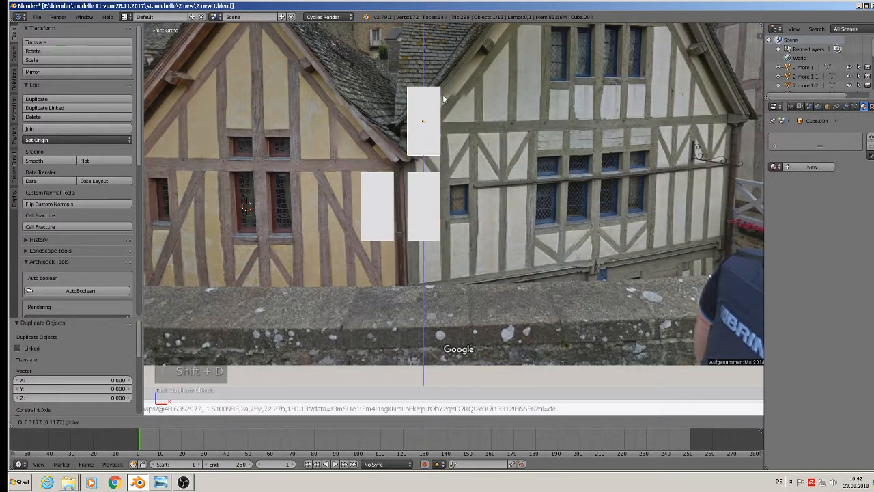
click(443, 102)
Scale the upper copy to 0.310 along Z and lower it to just above the pane beneath it
key(s)
key(z)
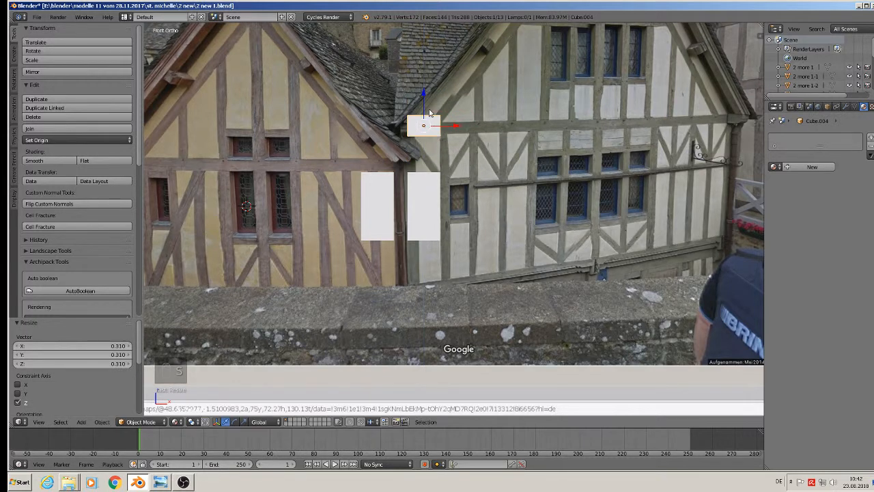
click(426, 106)
key(g)
key(z)
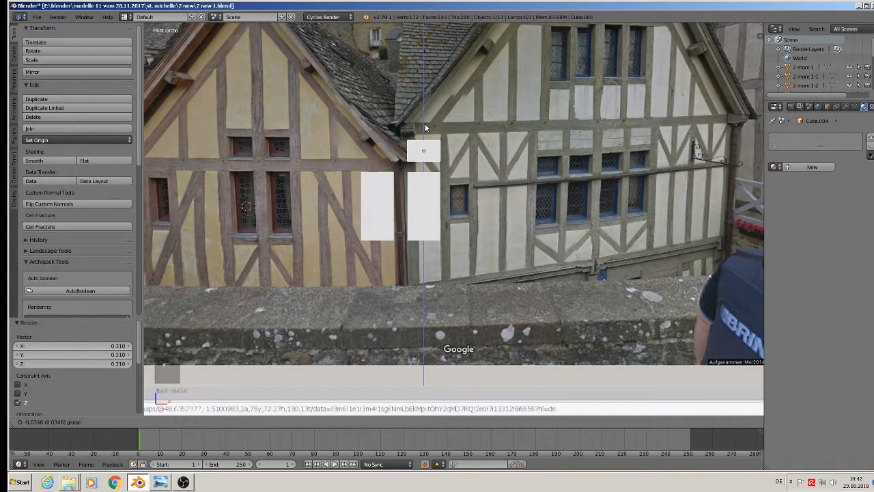
click(424, 124)
Duplicate the short upper pane and move the copy about -0.065 along X above the other tall pane
key(shift+d)
right_click(434, 173)
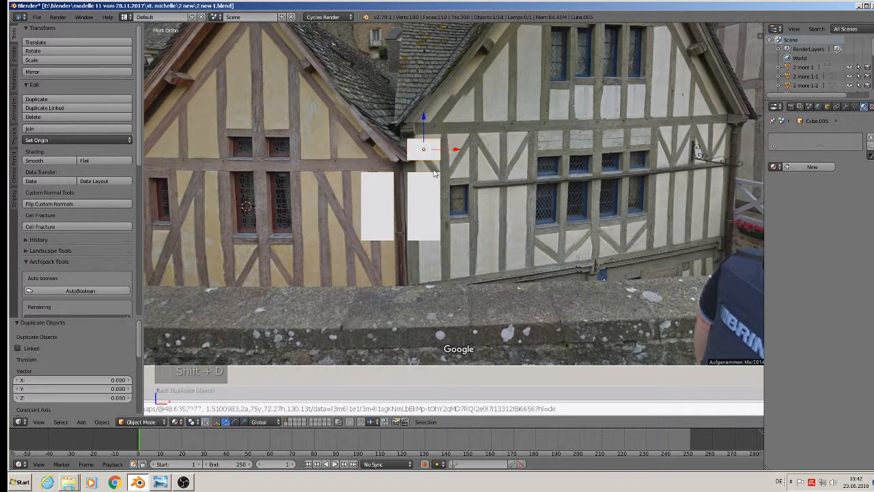
key(g)
key(x)
click(494, 236)
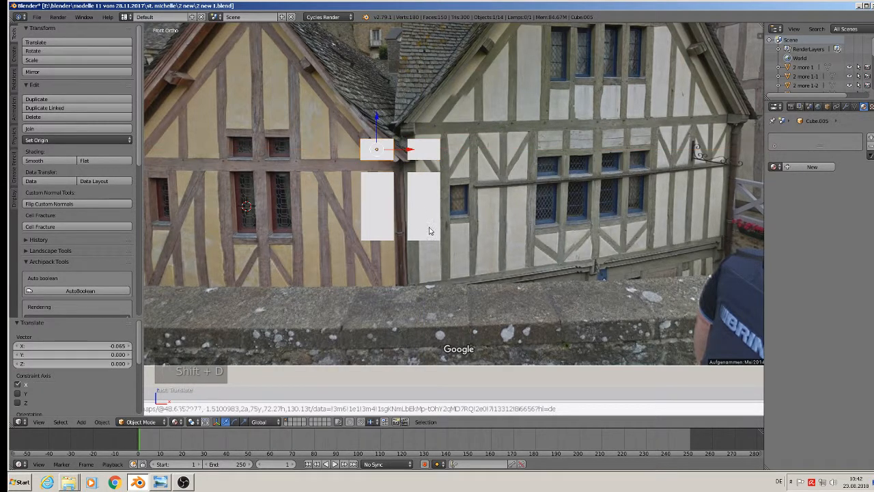
Join the four panes into one window object and set its origin to its geometry
shift+right_click(377, 217)
shift+right_click(426, 205)
shift+right_click(430, 148)
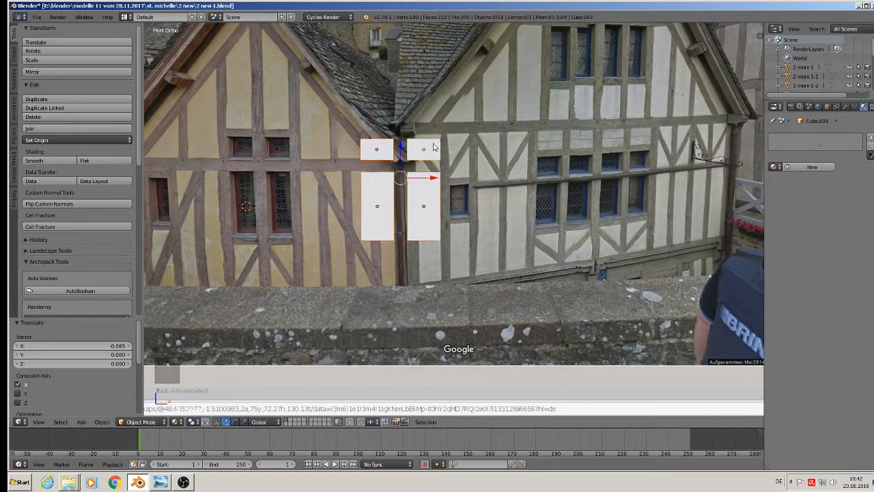
click(41, 128)
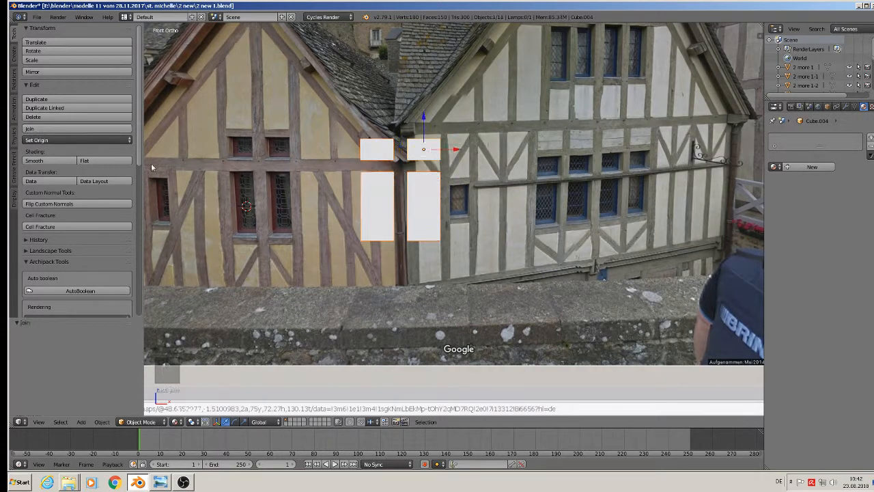
click(59, 139)
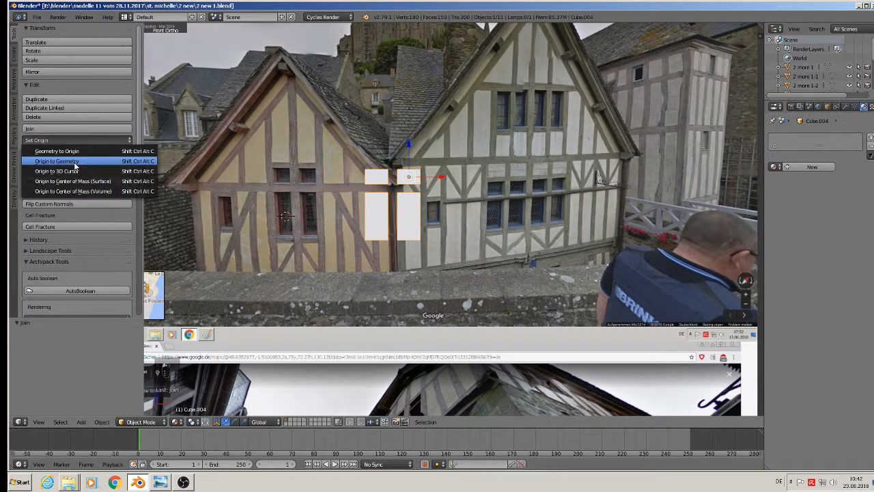
click(75, 161)
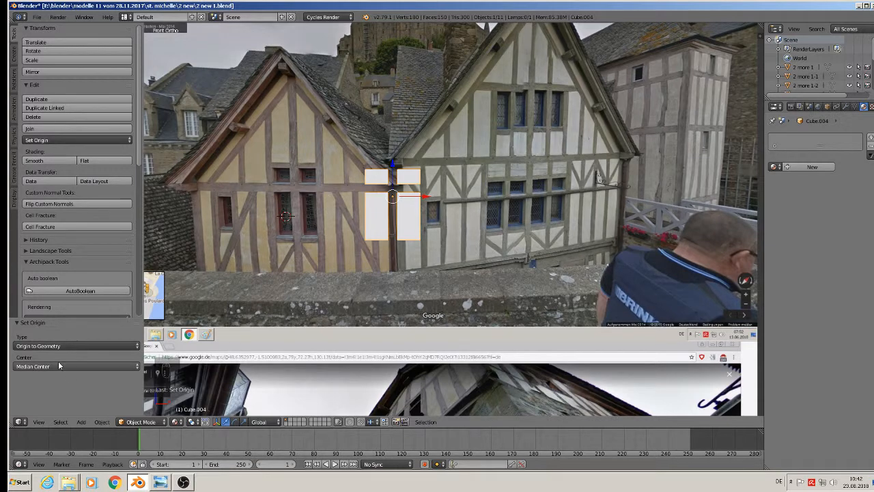
Apply the rotation and scale of the joined window
click(102, 422)
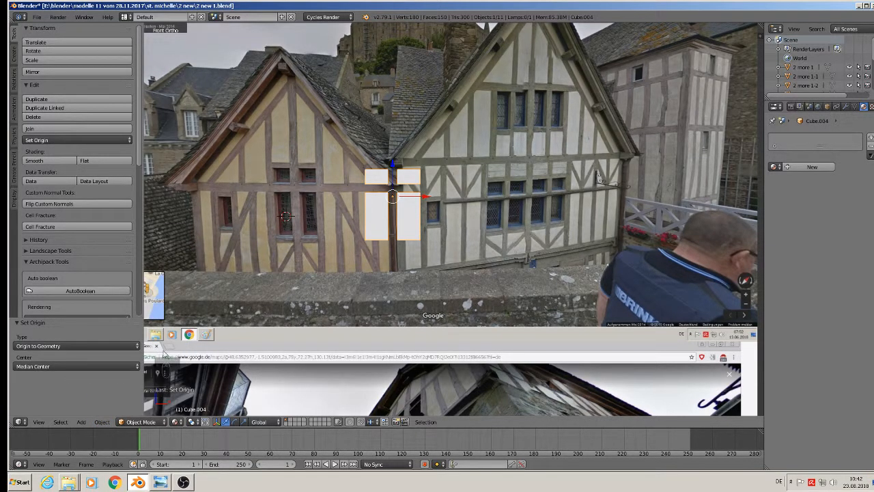
click(102, 422)
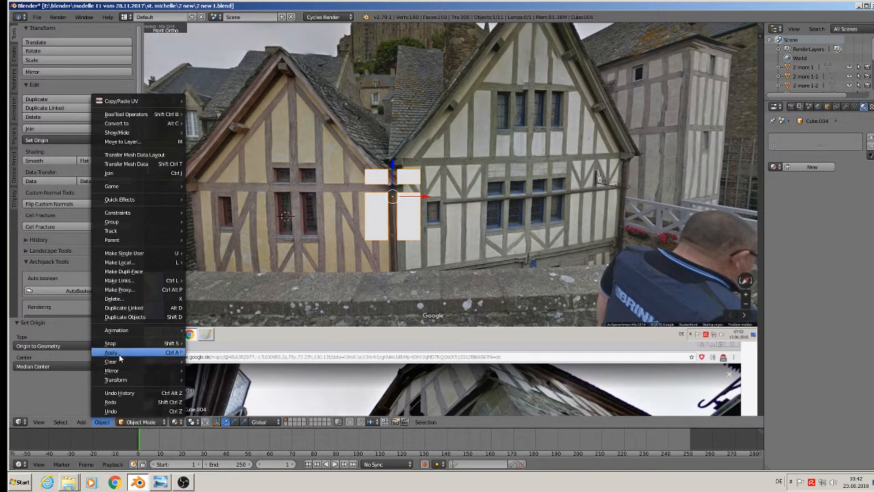
mouse_move(113, 352)
click(262, 269)
Duplicate the window and move the copy about -0.824 and a further -1.375 along X to beside the house
scroll(261, 269, down, 4)
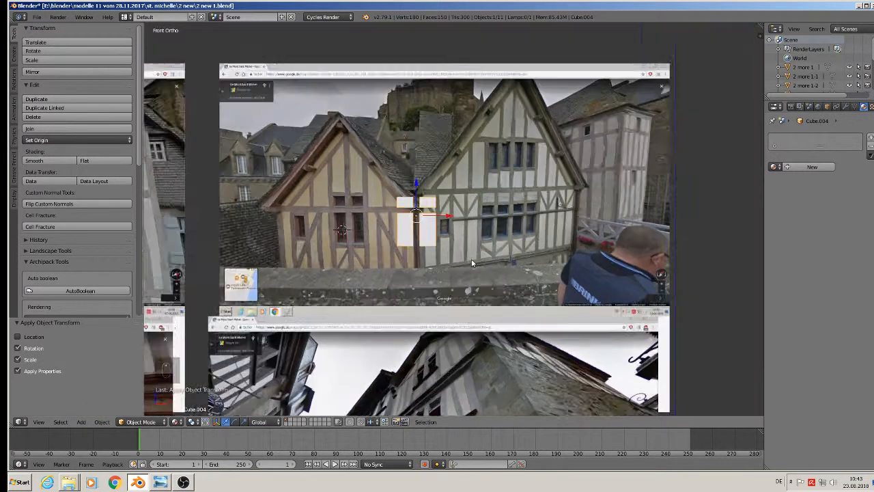
key(shift+d)
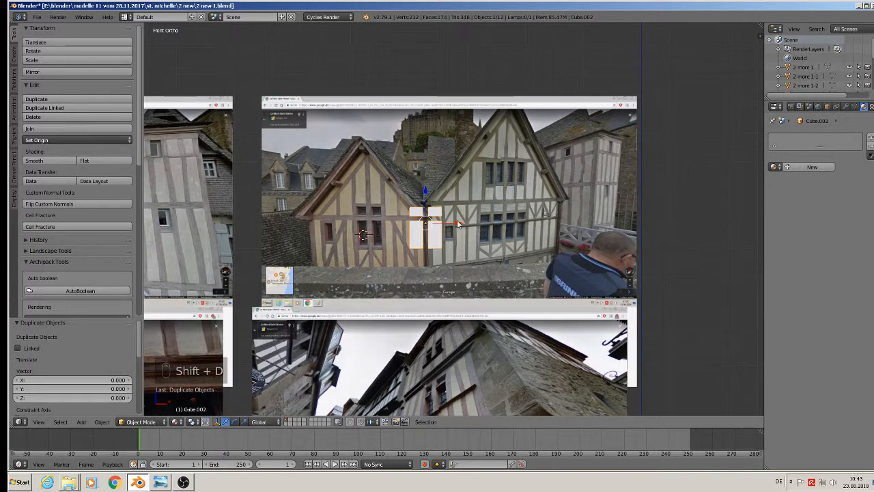
key(x)
click(232, 260)
shift+middle_drag(232, 259, 661, 247)
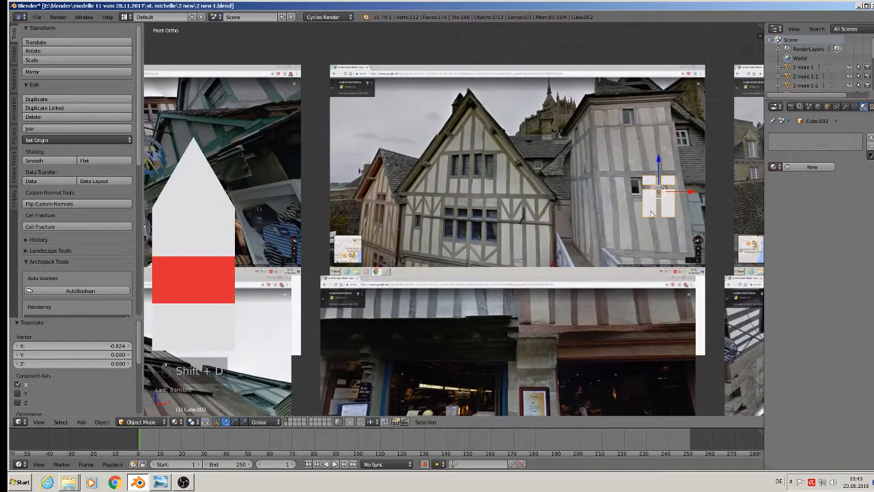
drag(691, 192, 291, 212)
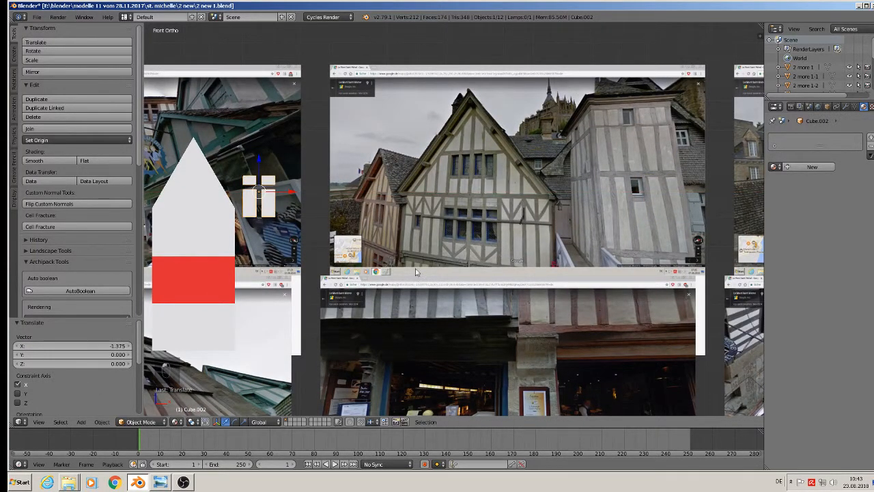
Scale the window copy to 0.532 to suit the size of the house
shift+middle_drag(413, 272, 732, 239)
scroll(576, 238, up, 2)
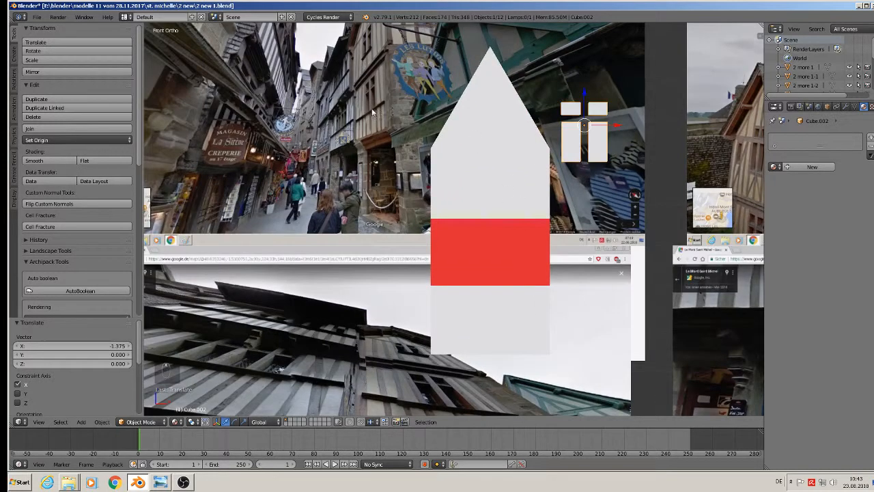
shift+middle_drag(373, 88, 382, 117)
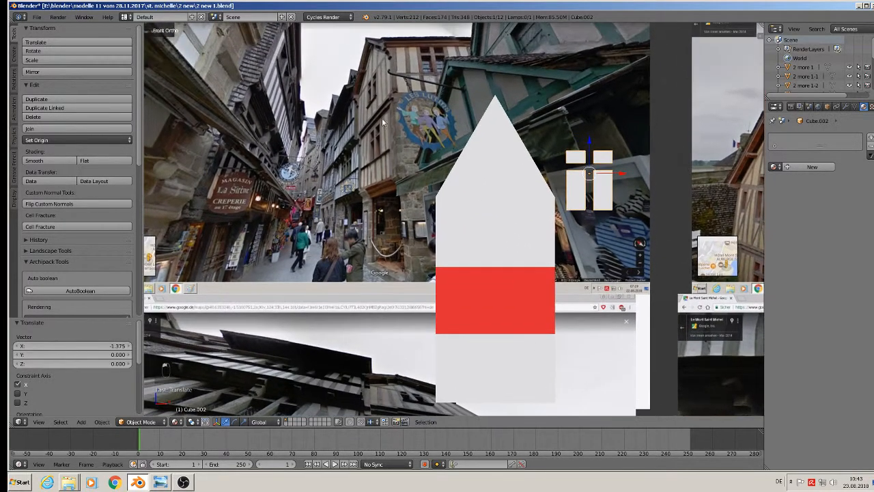
key(s)
click(586, 143)
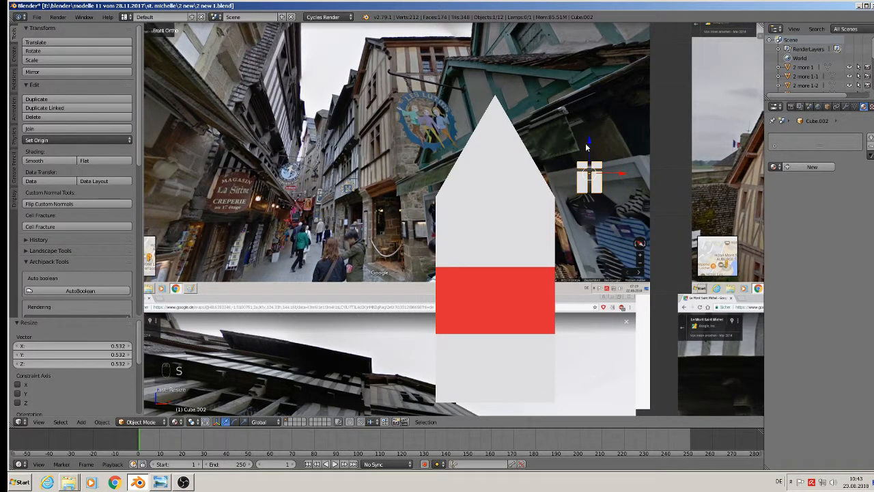
Align the window with the middle of the red storey and move it -2.238 along Y onto the front facade
drag(591, 147, 525, 275)
click(623, 270)
drag(492, 244, 493, 269)
scroll(382, 141, up, 2)
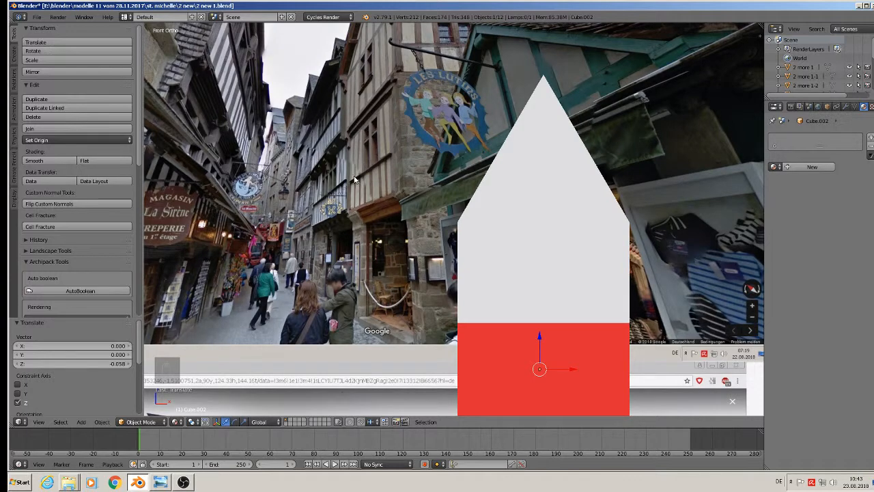
middle_drag(576, 265, 618, 254)
drag(622, 253, 316, 350)
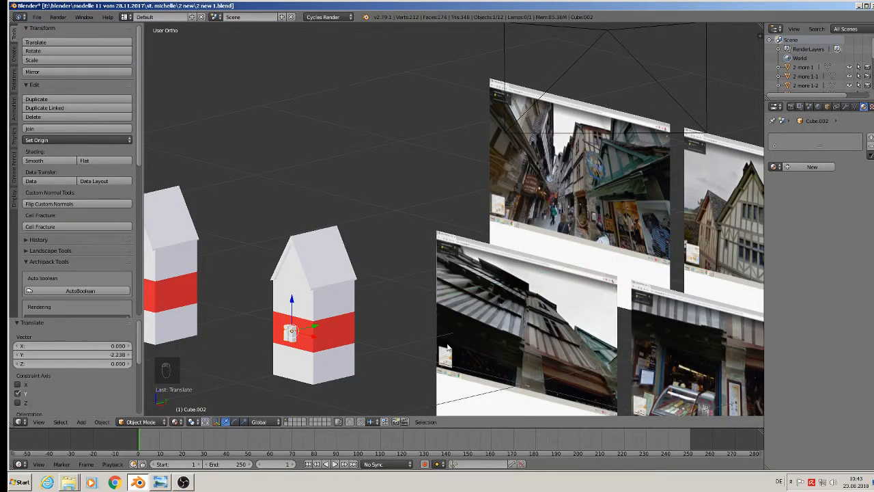
Raise the window about 0.038 along Z within the red storey of the facade
key(KP_1)
scroll(615, 205, up, 4)
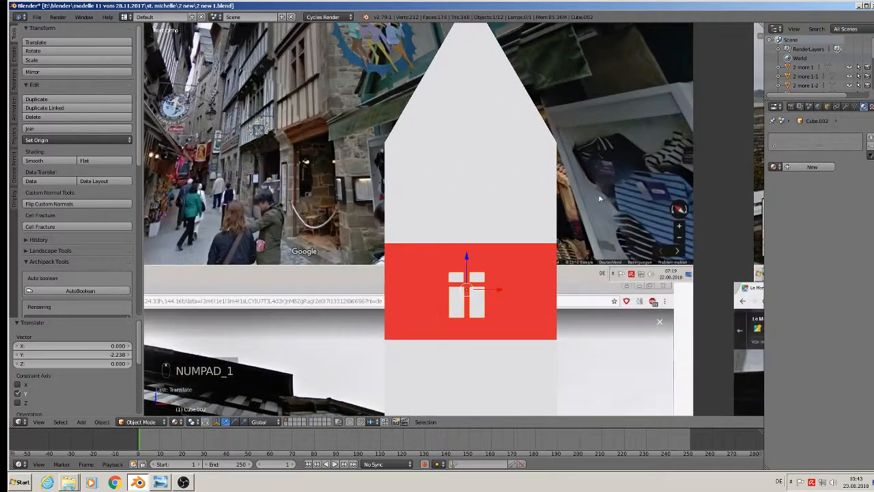
shift+middle_drag(362, 147, 378, 186)
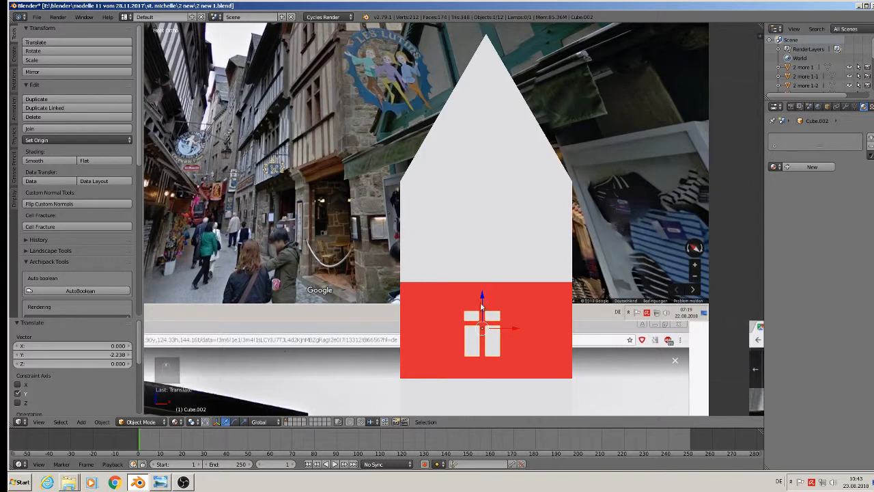
key(g)
key(z)
click(482, 277)
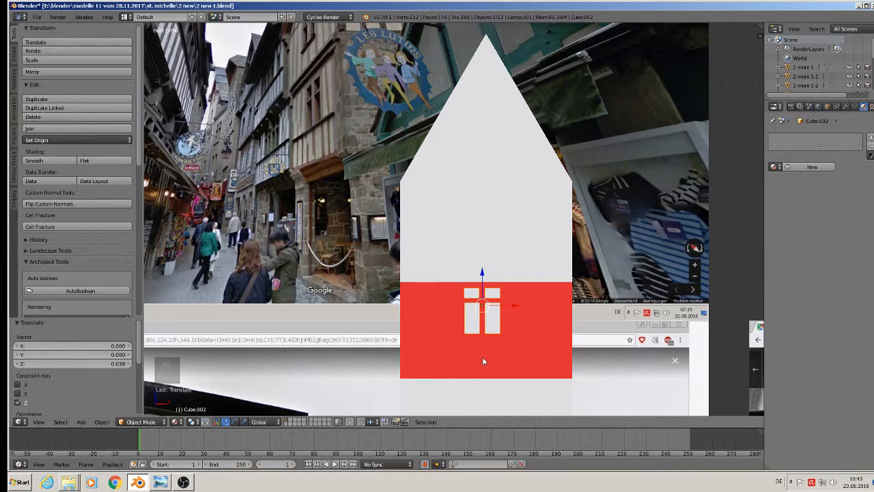
Fine-tune the window's position with shifts of about 0.008 along X and -0.009 along Z
drag(501, 360, 517, 360)
key(g)
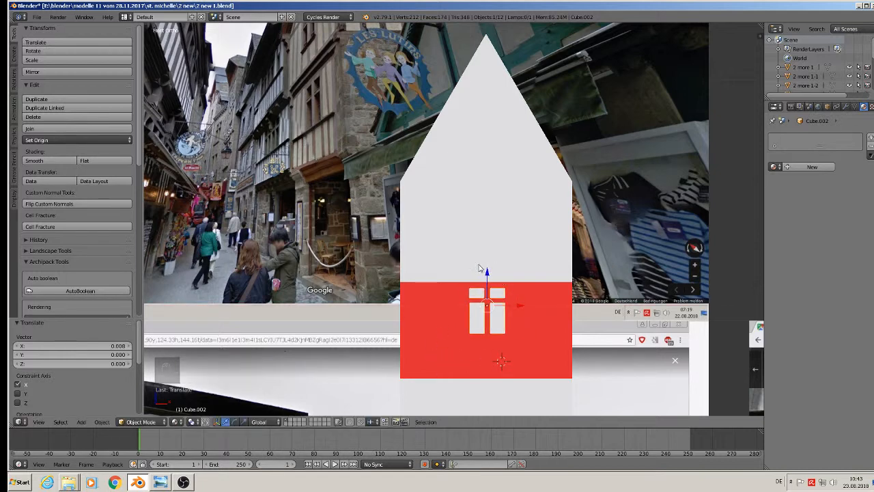
key(z)
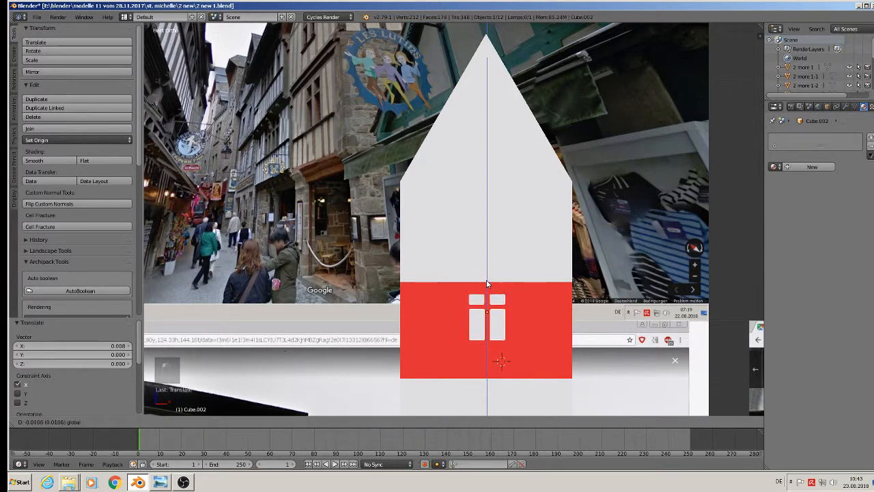
click(486, 282)
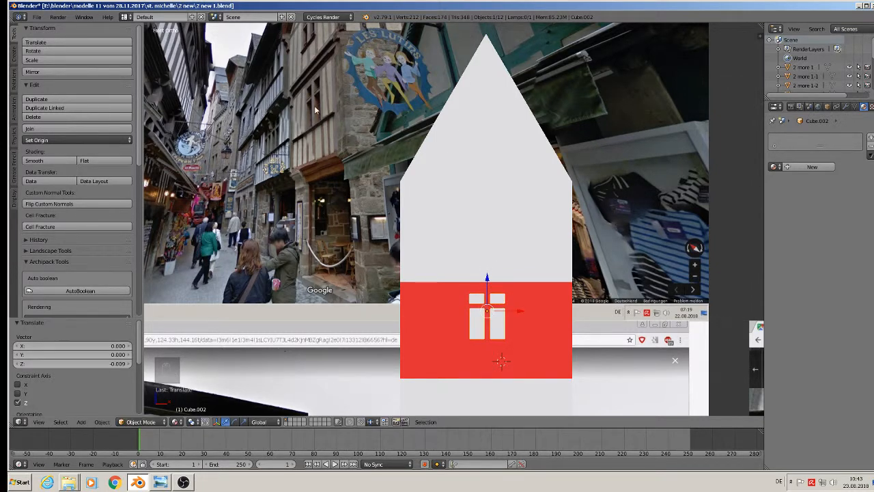
Duplicate the window about 0.190 up along Z onto the white upper storey and give the copy the red material
shift+middle_drag(314, 105, 315, 169)
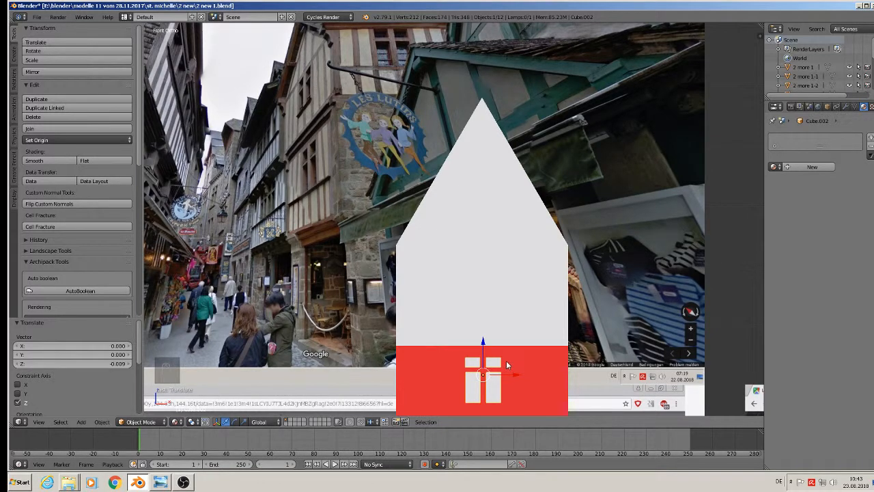
key(shift+d)
key(z)
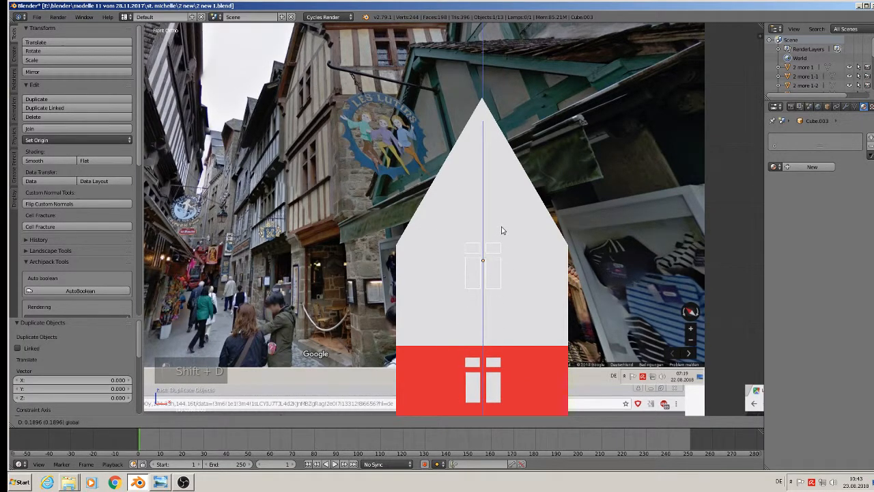
click(503, 232)
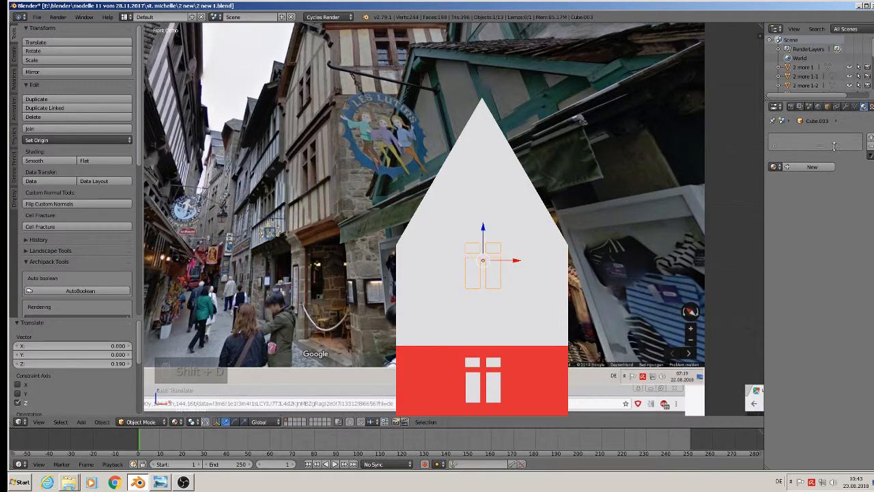
click(774, 167)
click(732, 231)
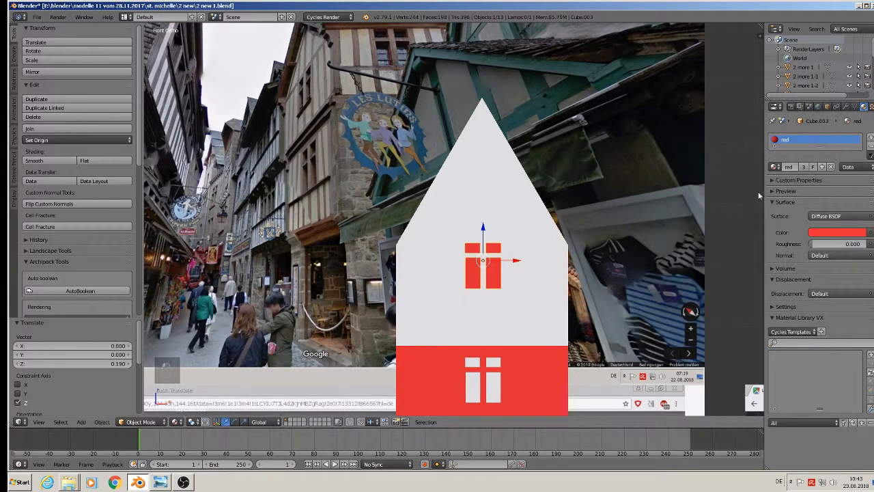
Join the red upper window and the lower window into one object
middle_drag(532, 334, 523, 204)
shift+right_click(499, 299)
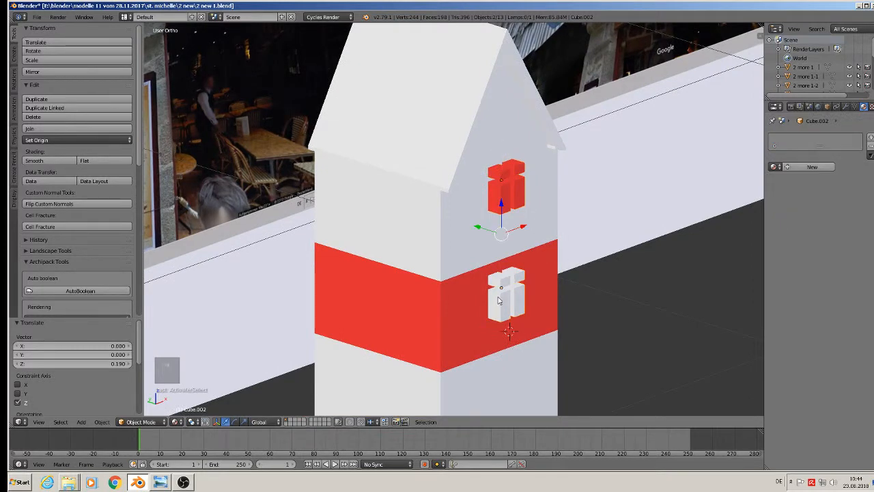
click(41, 129)
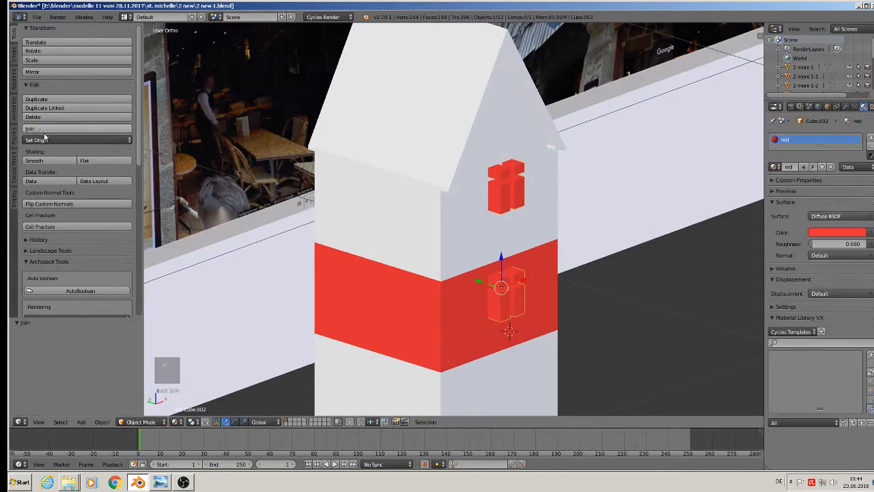
Assign the white material named Material to the four lower panes in a second slot, and shift the joined windows 0.004 along Y
scroll(322, 269, down, 4)
shift+middle_drag(323, 269, 587, 270)
scroll(589, 276, down, 1)
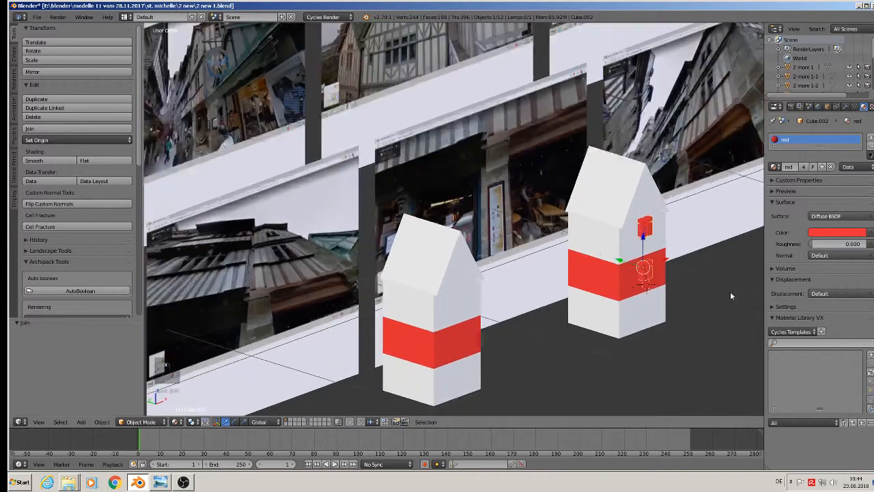
scroll(673, 280, up, 3)
scroll(655, 297, up, 2)
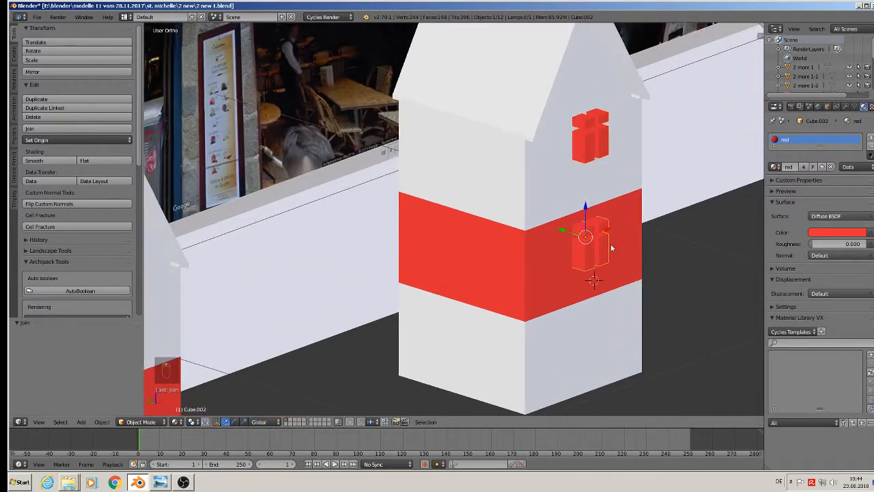
key(Tab)
key(a)
key(a)
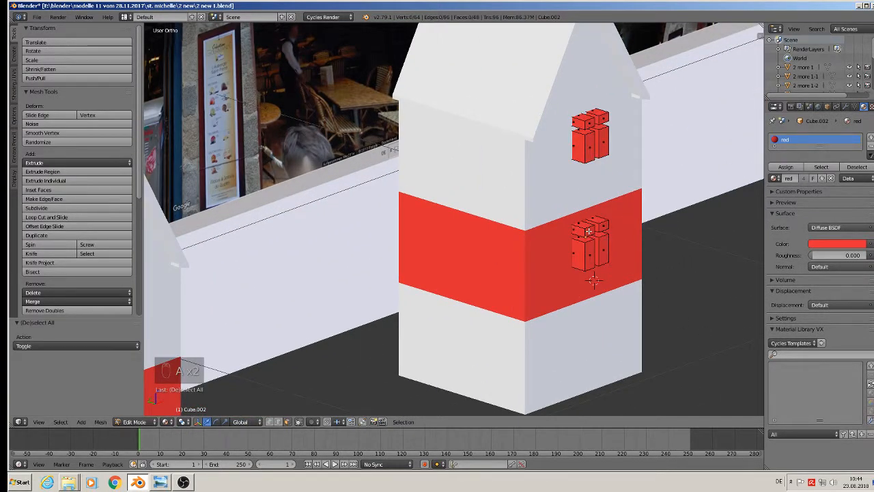
key(l)
key(l)
key(l)
key(l)
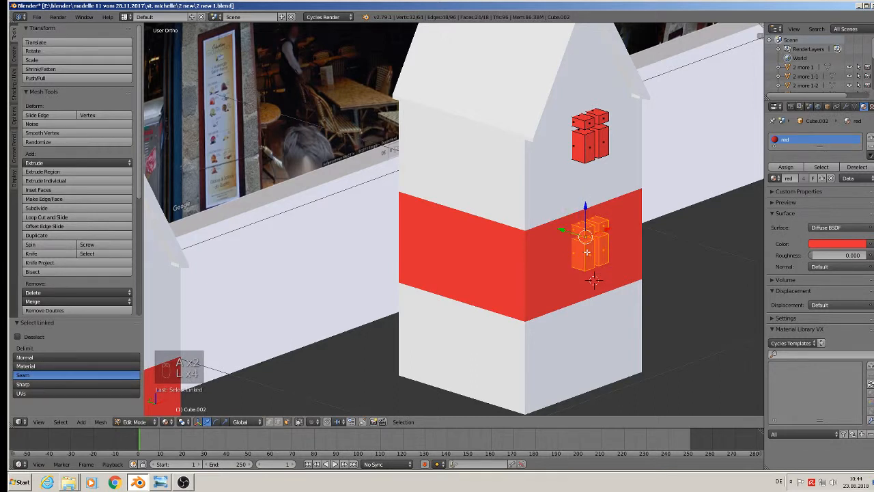
click(870, 137)
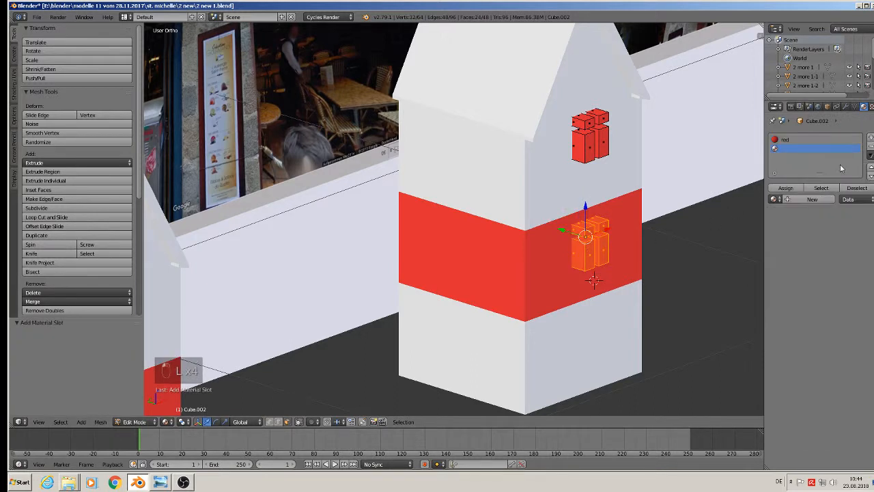
click(776, 199)
click(729, 257)
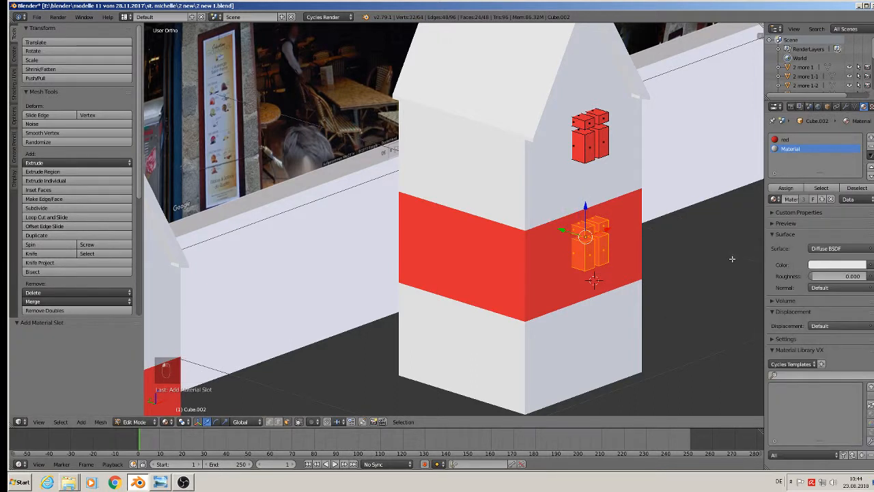
click(782, 189)
key(Tab)
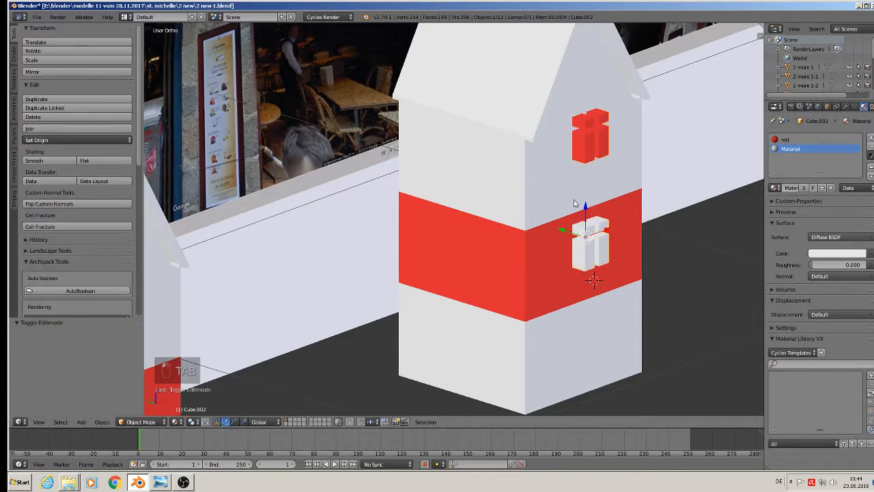
mouse_move(567, 233)
mouse_down()
mouse_move(585, 240)
mouse_move(566, 233)
mouse_up()
Examine the reference photos of the street facades behind the two houses
scroll(594, 250, down, 4)
shift+middle_drag(526, 264, 577, 300)
scroll(577, 304, down, 4)
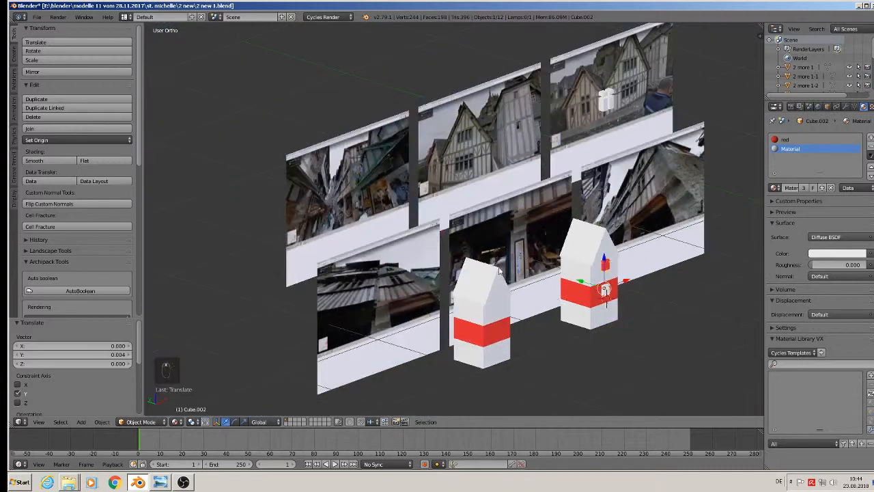
middle_drag(444, 229, 407, 218)
scroll(406, 218, up, 5)
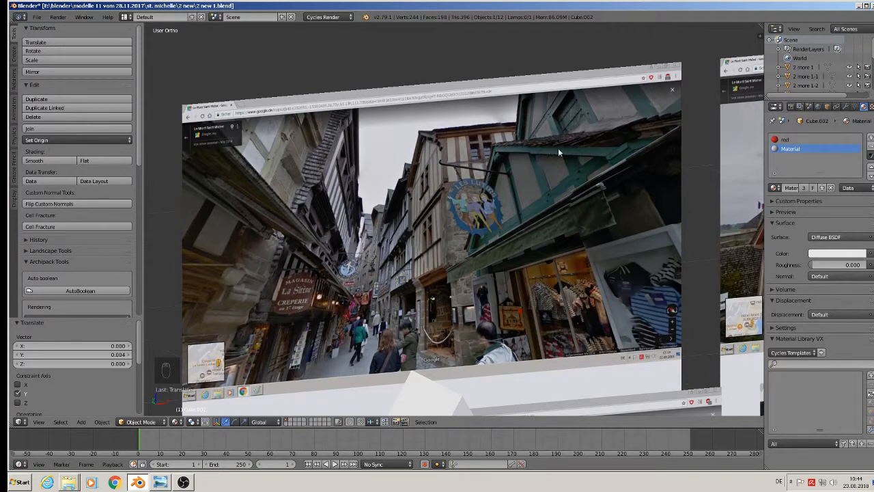
scroll(568, 256, down, 5)
shift+middle_drag(600, 302, 425, 164)
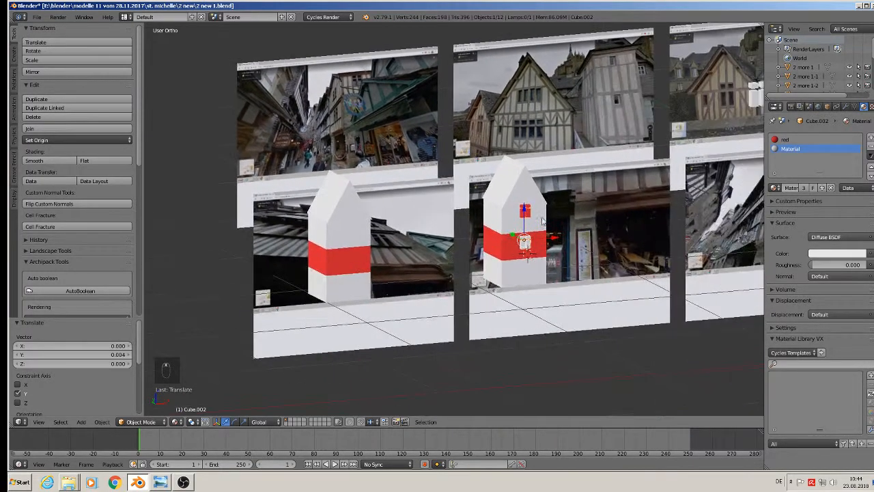
Duplicate the joined windows and move the copy -0.76 along X beside the house
scroll(551, 222, up, 4)
scroll(549, 225, up, 2)
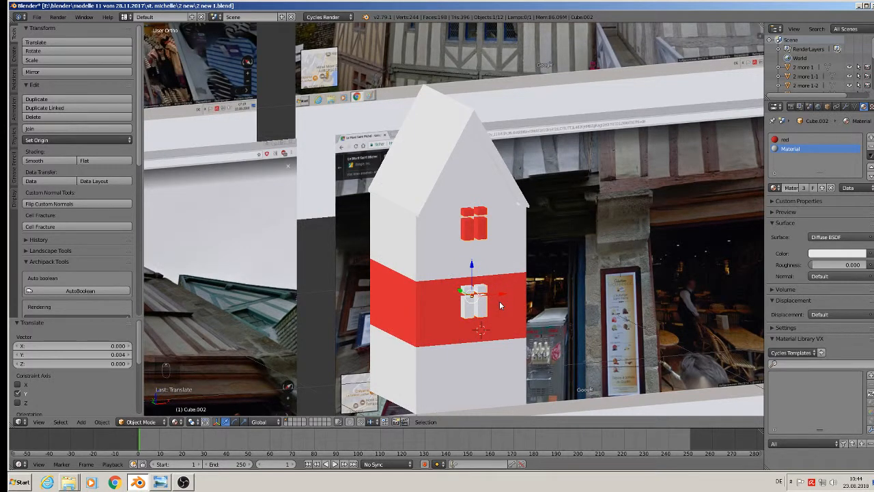
key(shift+d)
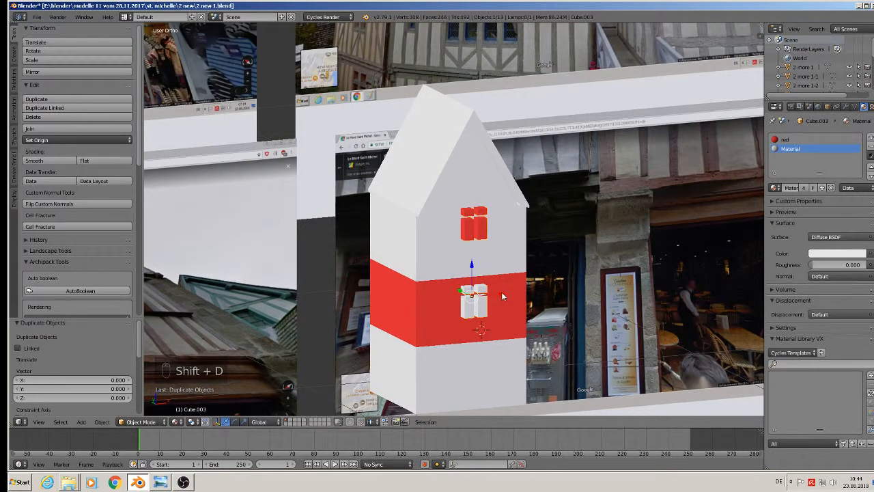
text(gx-0.76)
key(Return)
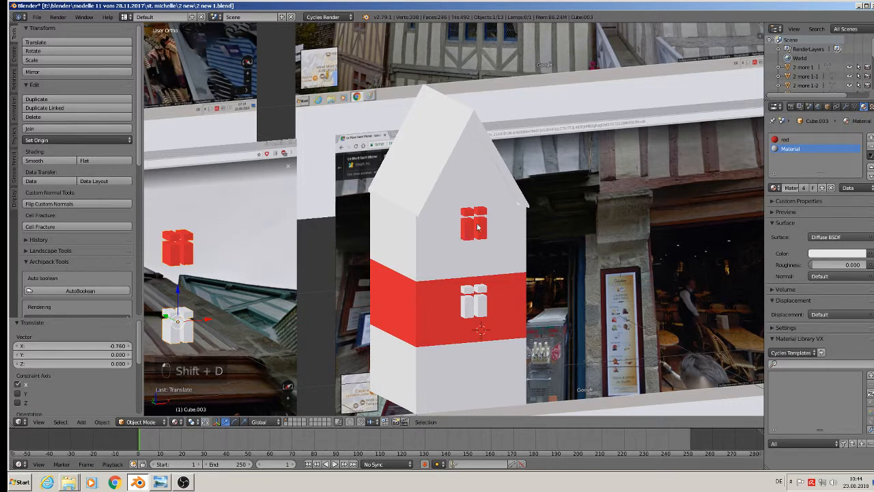
Apply the rotation and scale of the house
right_click(435, 238)
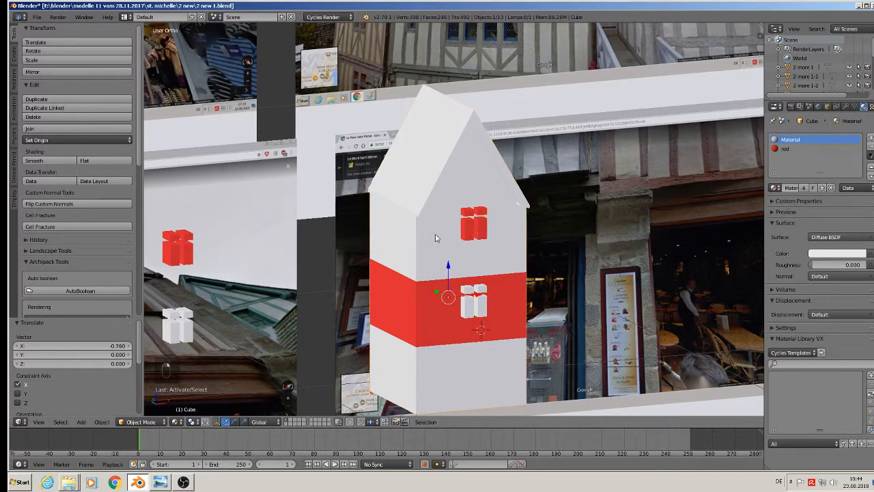
click(102, 421)
mouse_move(124, 357)
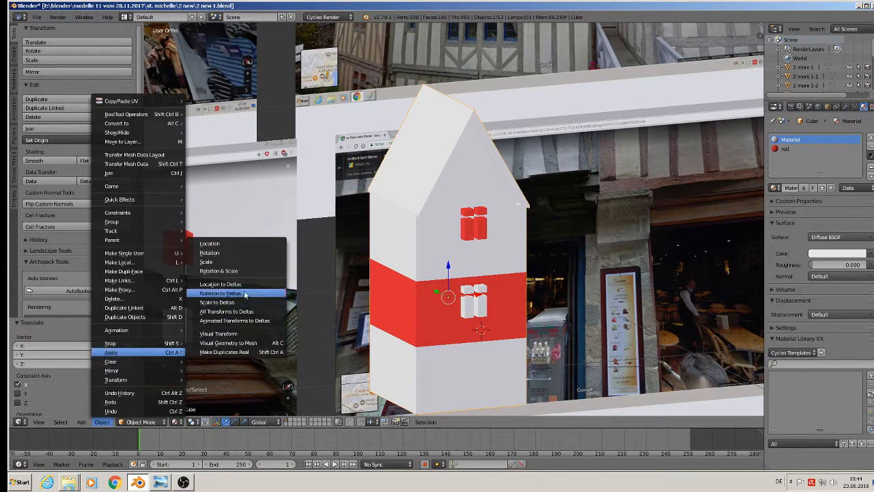
click(239, 271)
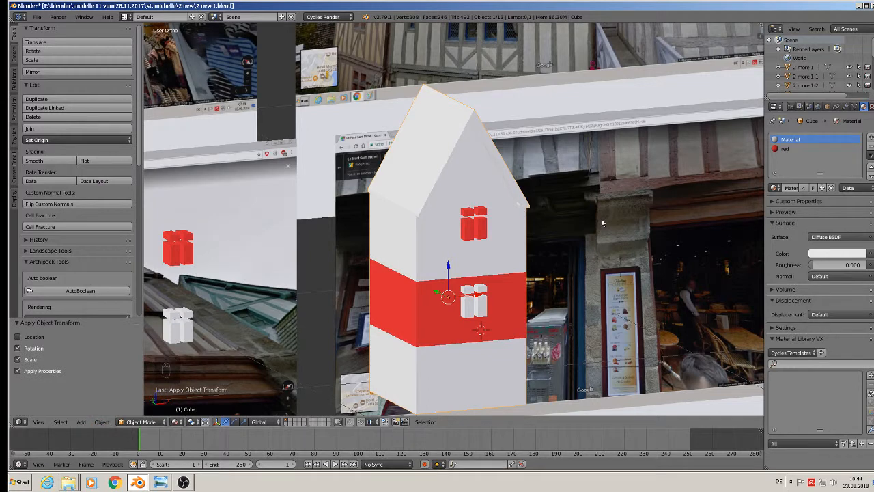
Cut the window openings into the house with a Boolean modifier set to Difference with Cube.002 as its object, and apply it
right_click(468, 230)
right_click(467, 230)
right_click(467, 230)
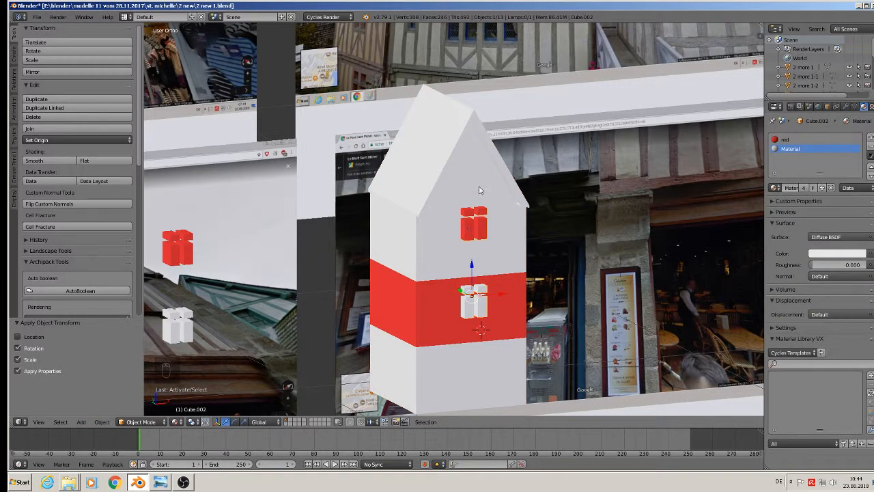
right_click(480, 190)
click(845, 107)
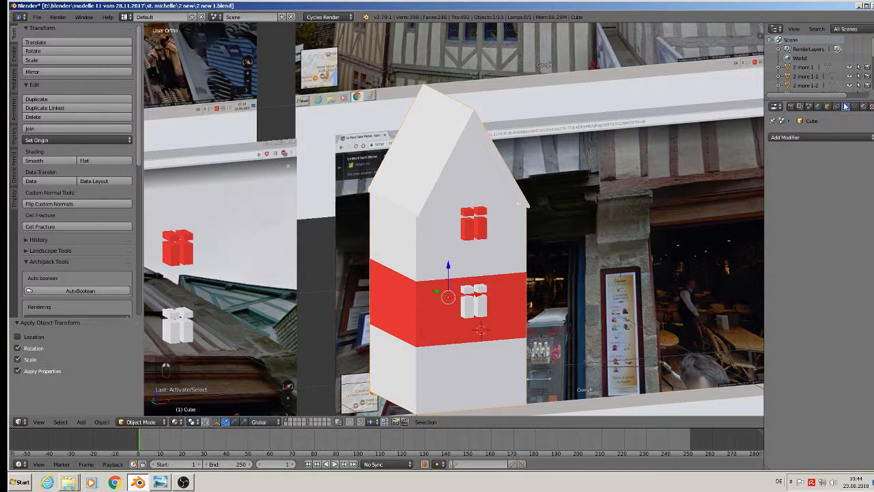
click(807, 140)
click(694, 178)
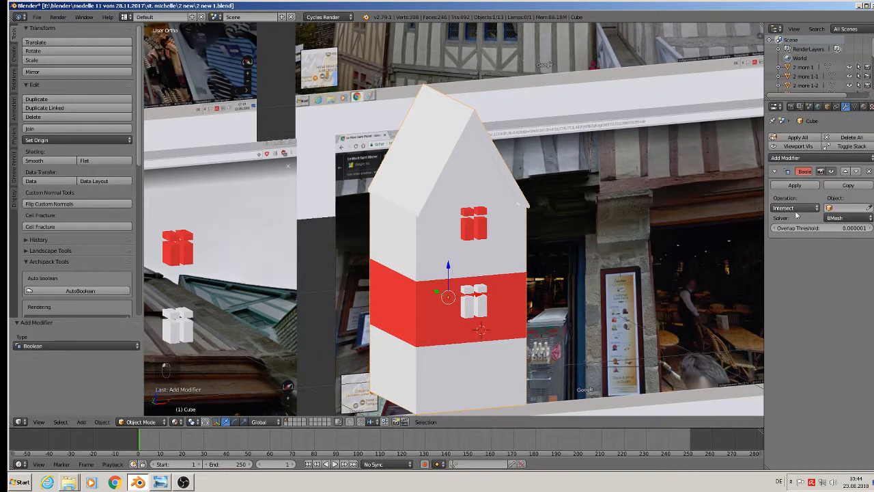
click(850, 207)
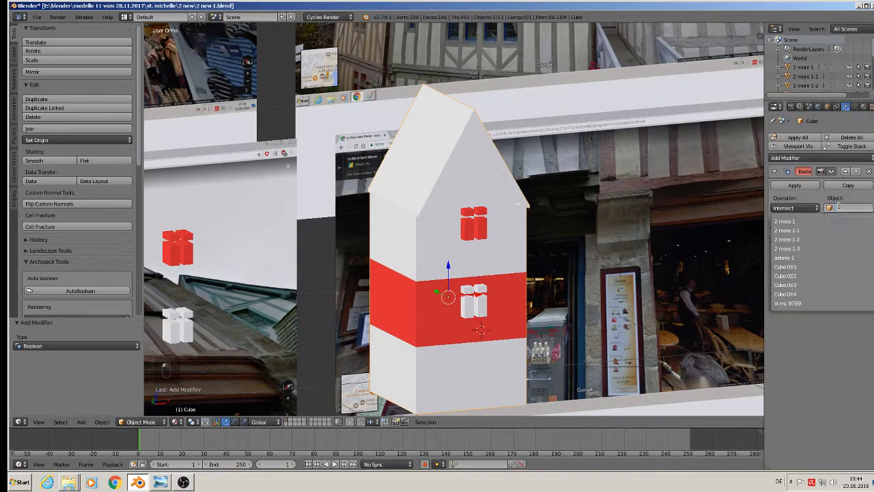
click(792, 275)
click(795, 207)
click(785, 186)
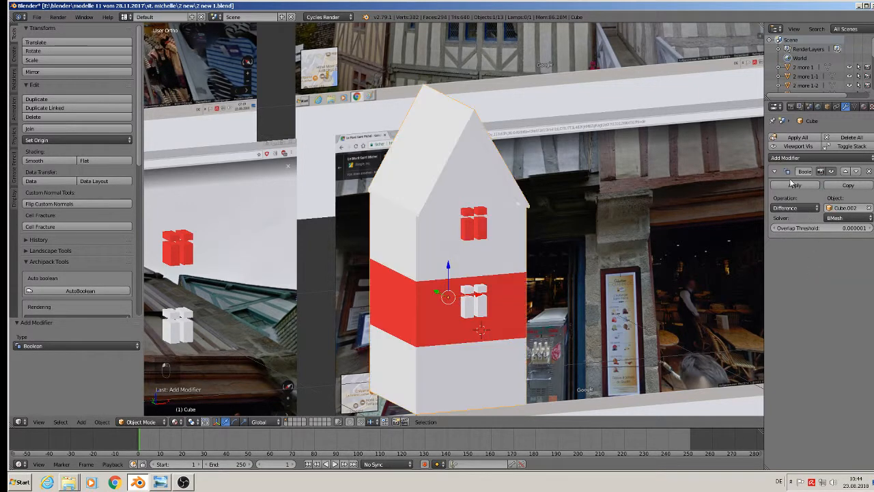
click(796, 185)
Move the window cutter Cube.002 about 0.310 along X off the facade to expose the openings
right_click(472, 266)
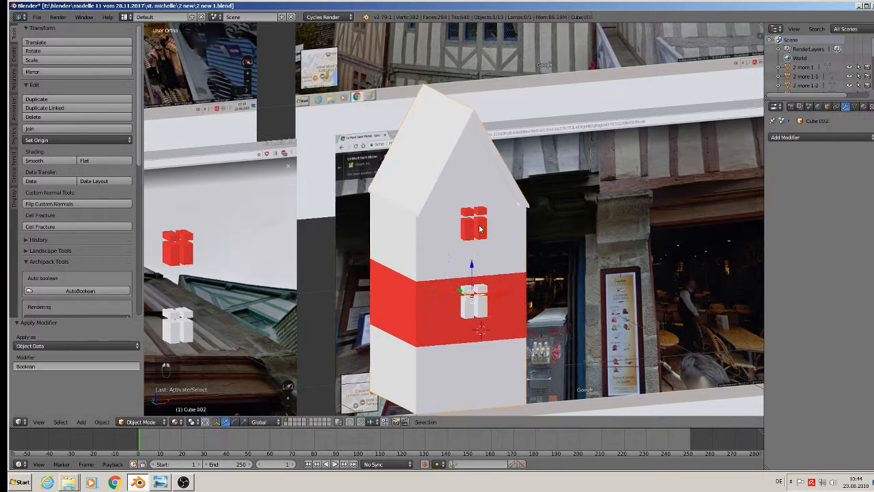
drag(501, 294, 620, 284)
middle_drag(482, 239, 416, 247)
scroll(453, 250, down, 1)
scroll(604, 228, up, 2)
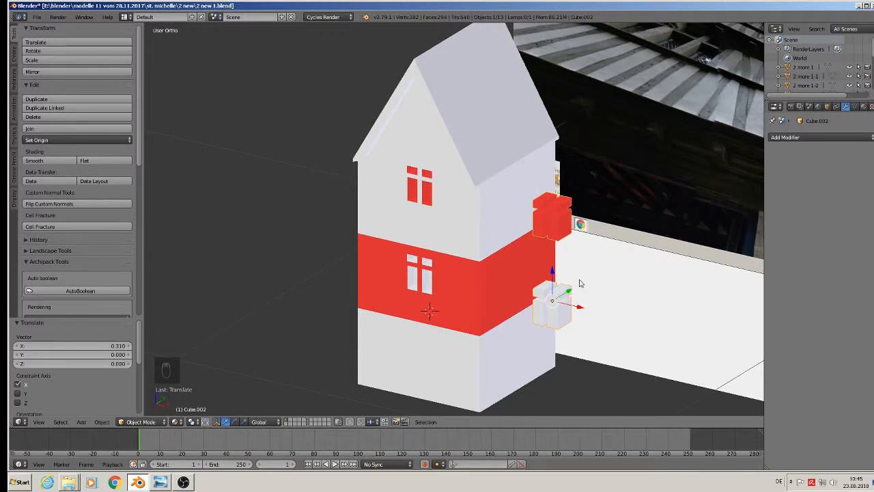
In the window cutter's mesh, raise the lower window block 0.190 along Z to the height of the upper one
key(Tab)
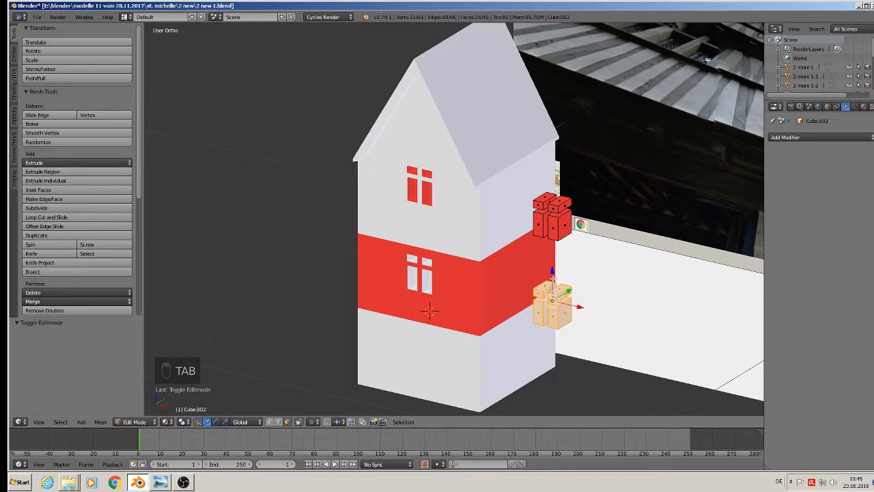
key(KP_1)
key(g)
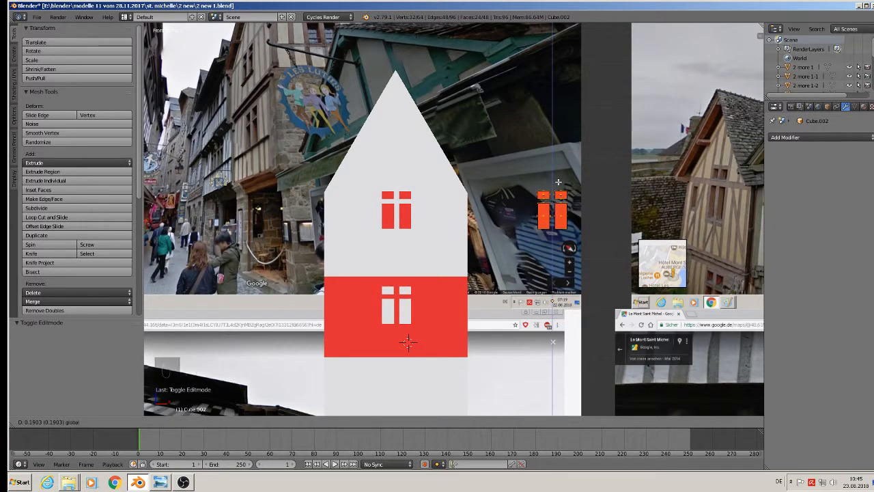
click(558, 181)
Place the raised window block beside the red one by moving it 0.154 and about -0.030 along X
key(shift+d)
key(x)
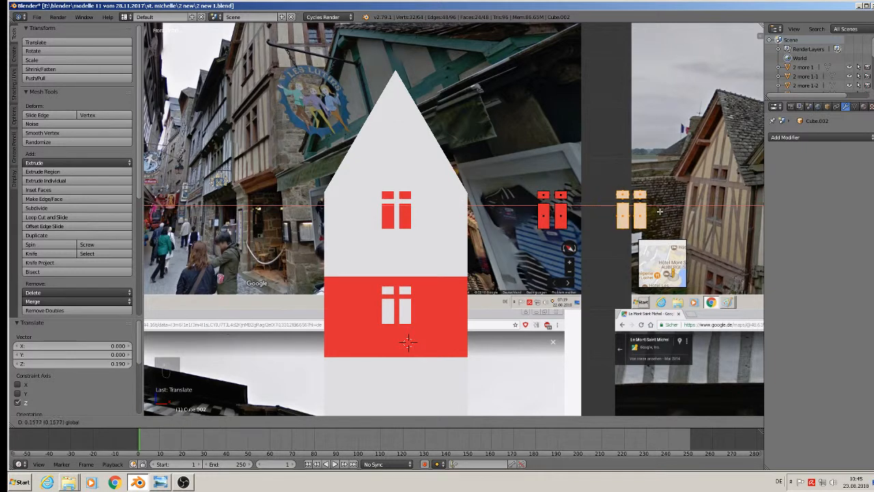
click(654, 215)
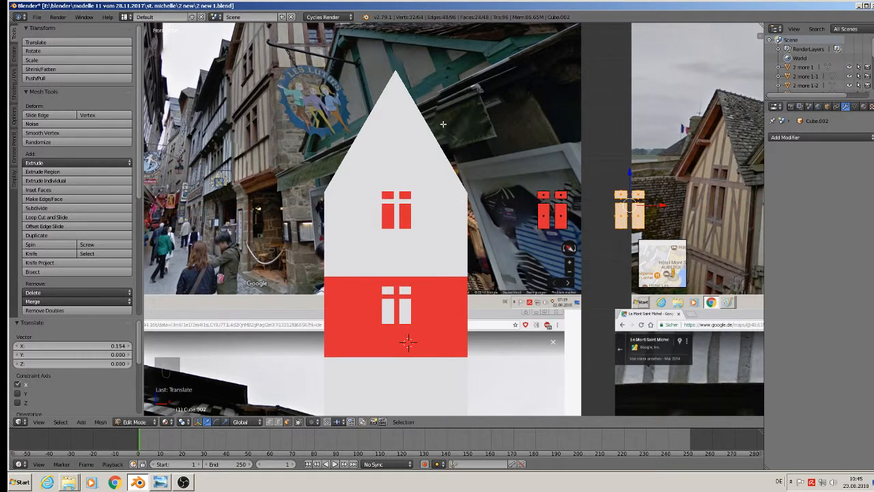
shift+middle_drag(443, 124, 522, 198)
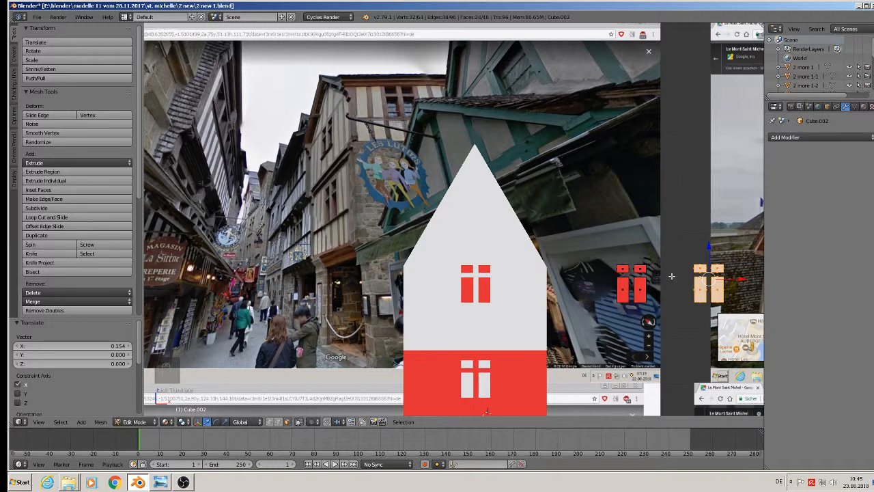
key(g)
key(x)
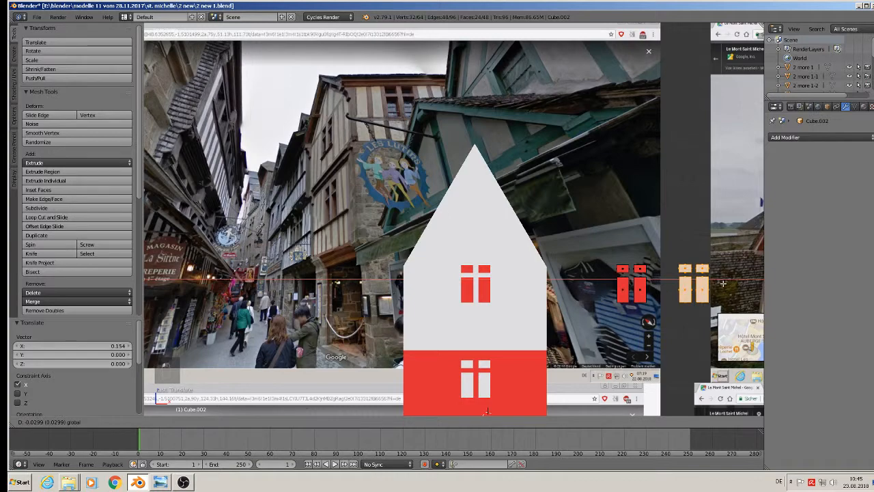
click(722, 284)
key(Tab)
Assign the red material to all faces of both window blocks in the cutter Cube.002
middle_drag(722, 283, 674, 326)
scroll(706, 306, down, 2)
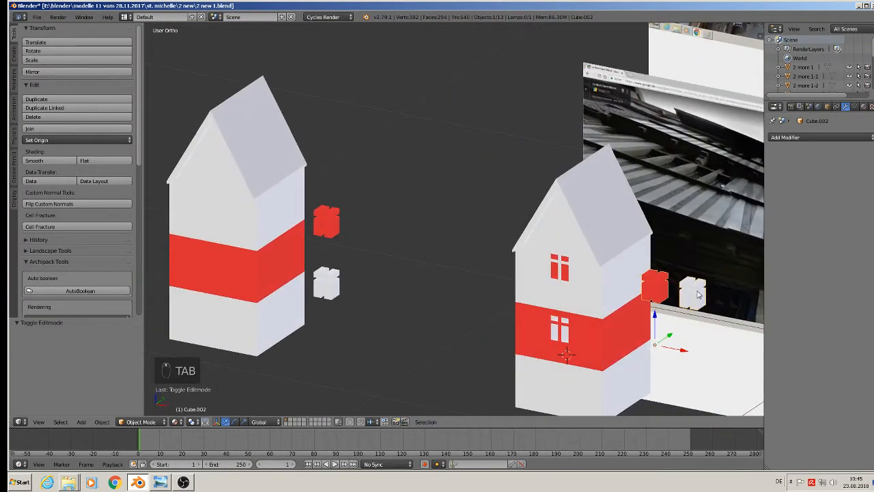
click(863, 107)
key(a)
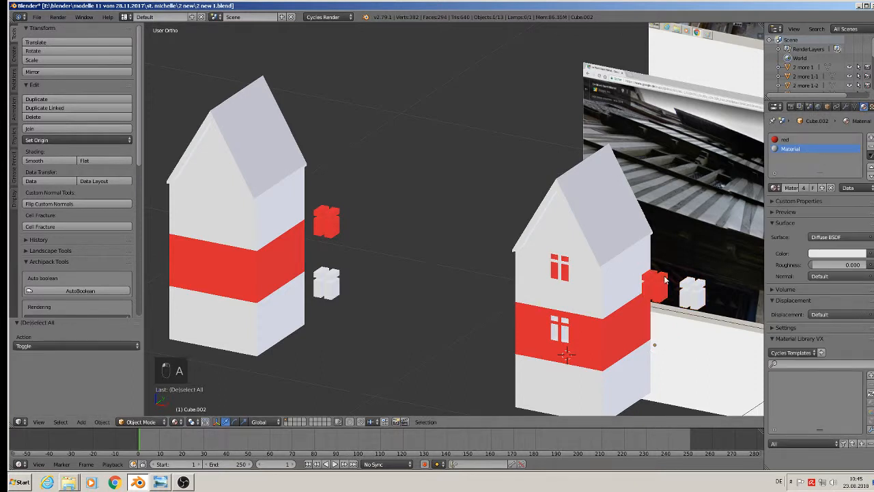
key(a)
key(a)
key(a)
key(Tab)
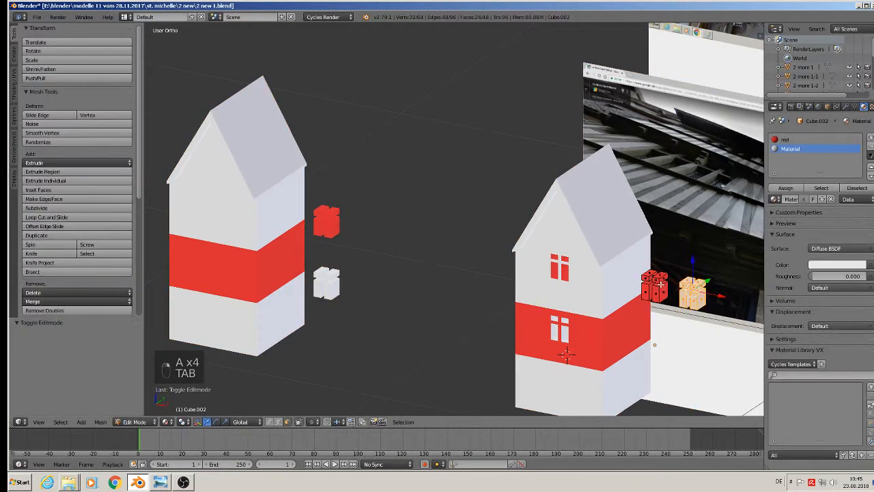
key(a)
click(785, 140)
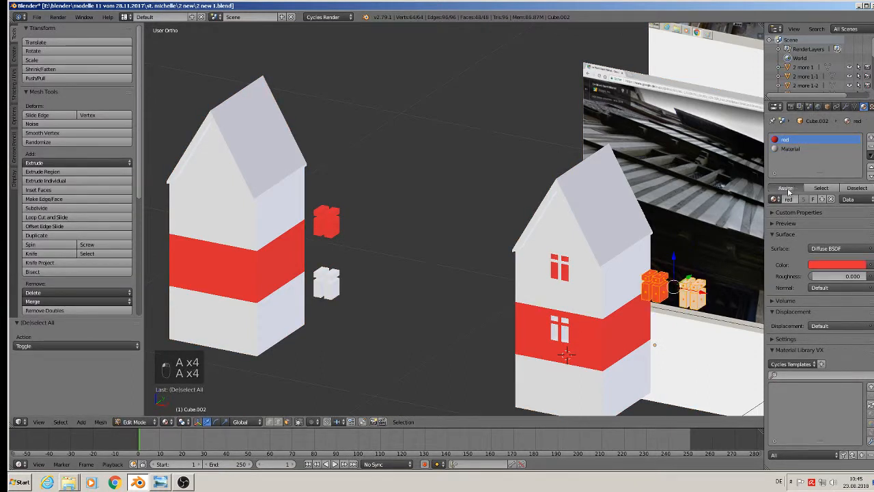
click(787, 188)
key(Tab)
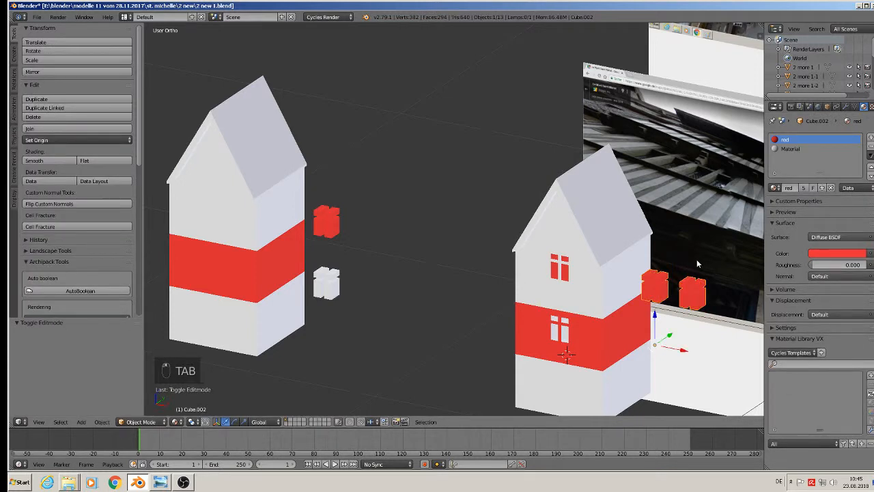
Rotate the window cutter 90° about the Z axis
key(r)
key(z)
key(9)
key(0)
click(702, 317)
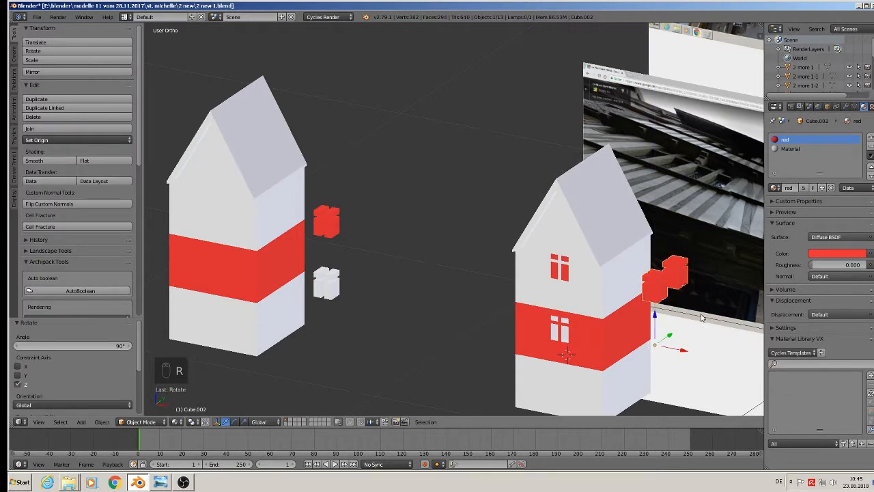
Position the cutter in the house's upper side wall by moving it -0.185 along X, 0.071 along Y and -0.021 along Z
click(684, 354)
drag(683, 349, 628, 330)
middle_drag(628, 330, 621, 323)
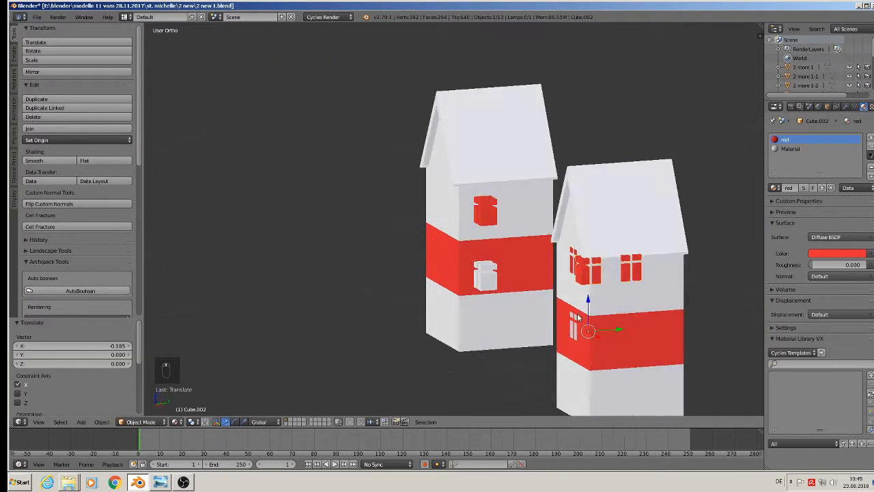
key(g)
key(y)
click(642, 325)
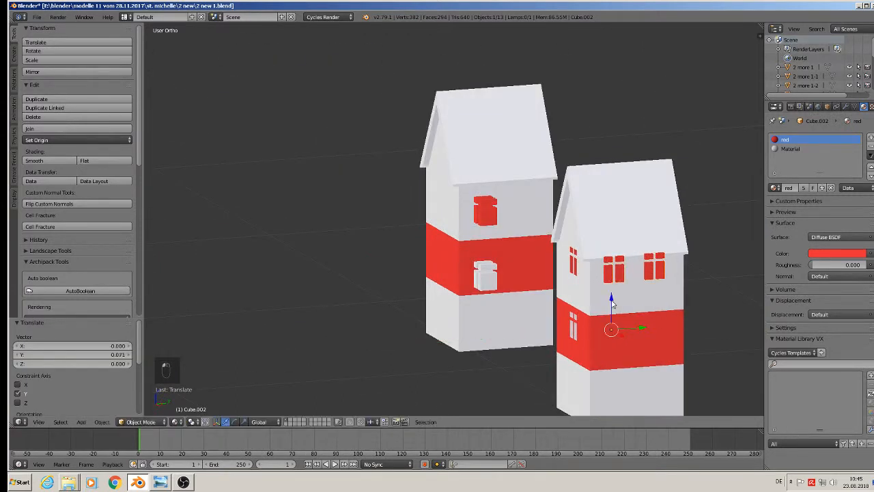
key(g)
key(z)
click(614, 309)
middle_drag(613, 309, 652, 285)
scroll(604, 294, up, 3)
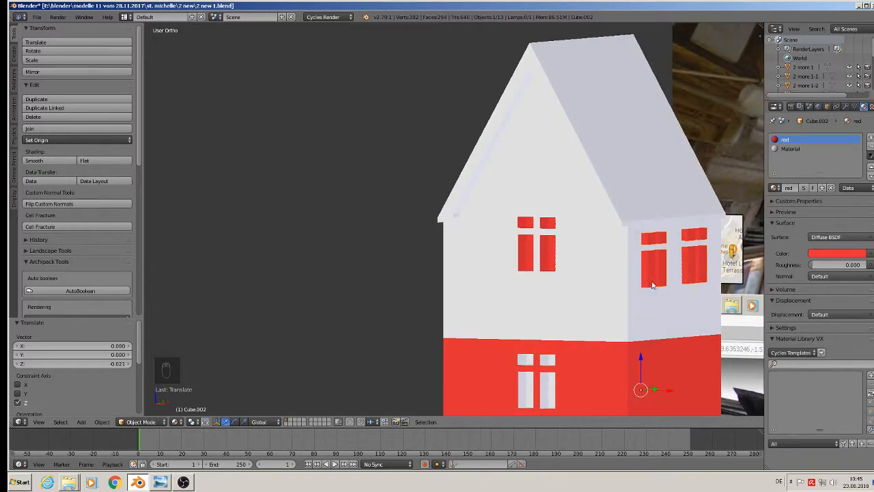
Select the house with the cut facade windows and open its mesh for editing
right_click(553, 265)
key(Tab)
middle_drag(559, 263, 572, 266)
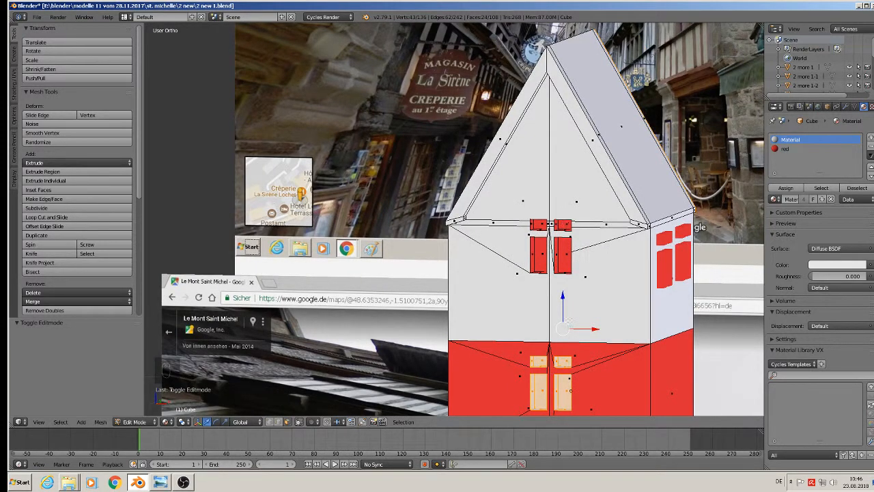
Undo the last several changes to the house mesh
key(ctrl+z)
scroll(555, 318, down, 5)
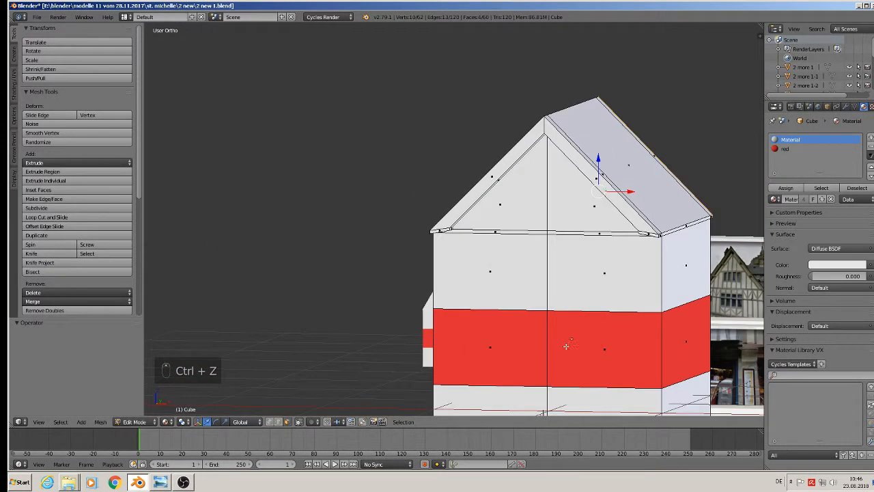
key(ctrl+z)
key(ctrl+z)
key(ctrl+z)
key(ctrl+z)
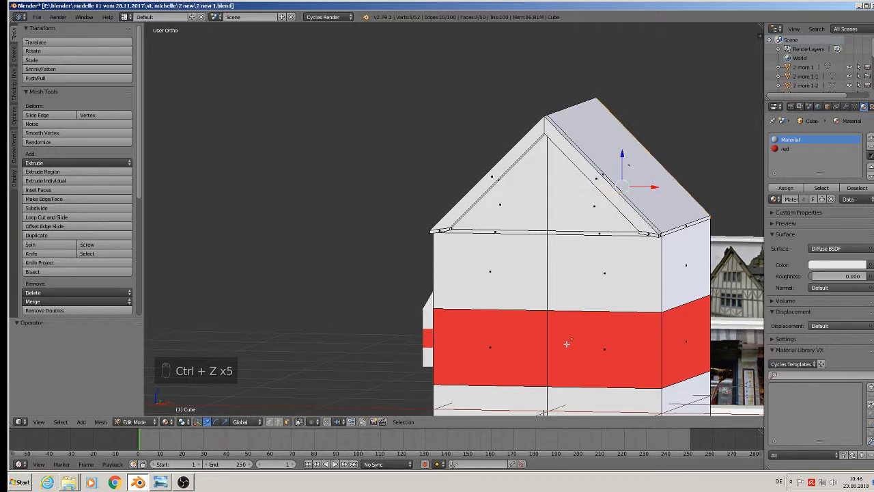
Try to redo the undone changes to the house
middle_drag(566, 344, 712, 365)
scroll(749, 358, down, 4)
key(Tab)
key(Tab)
key(ctrl+shift+g)
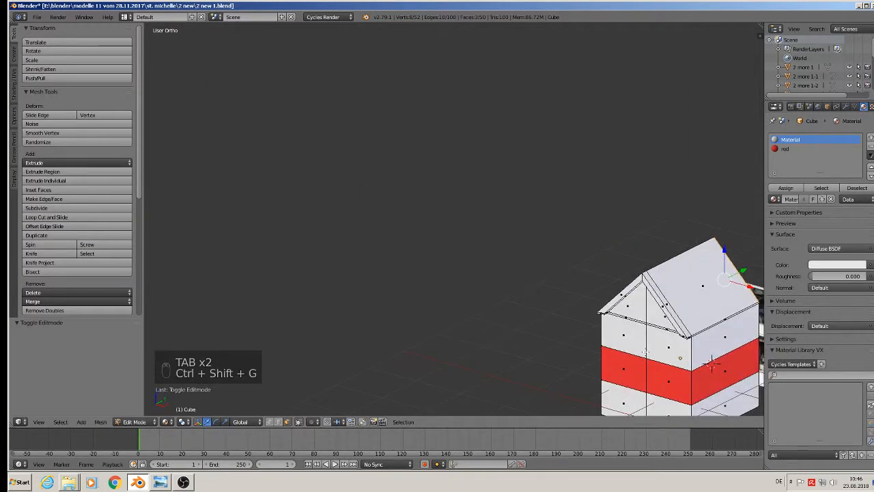
key(ctrl+shift+z)
key(ctrl+shift+z)
key(ctrl+shift+z)
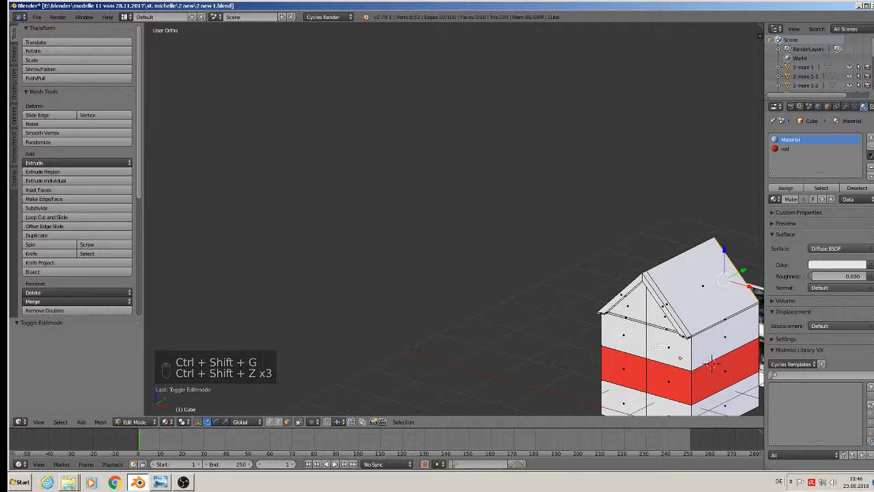
key(ctrl)
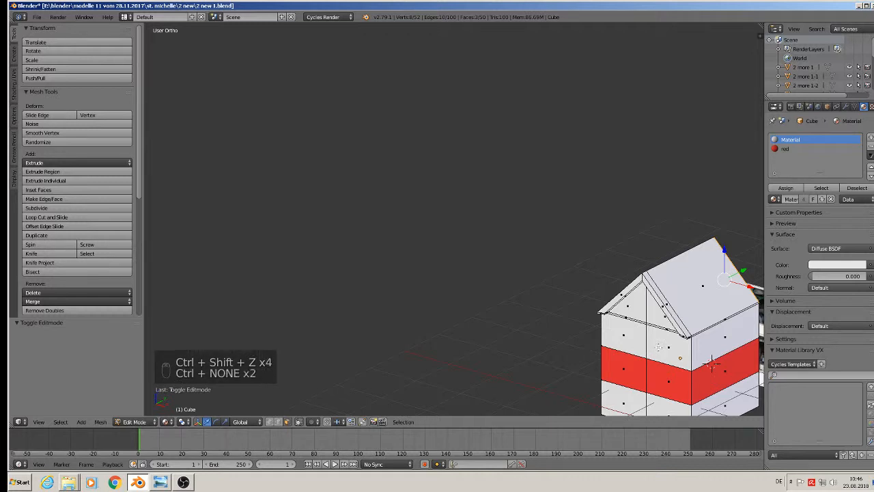
key(ctrl)
key(ctrl)
key(ctrl)
key(ctrl)
Undo further back through the gable and roof edits of the house mesh
key(ctrl+z)
key(ctrl+z)
key(ctrl+z)
key(ctrl+z)
key(ctrl+z)
key(ctrl+z)
key(ctrl+z)
key(ctrl+z)
key(ctrl+z)
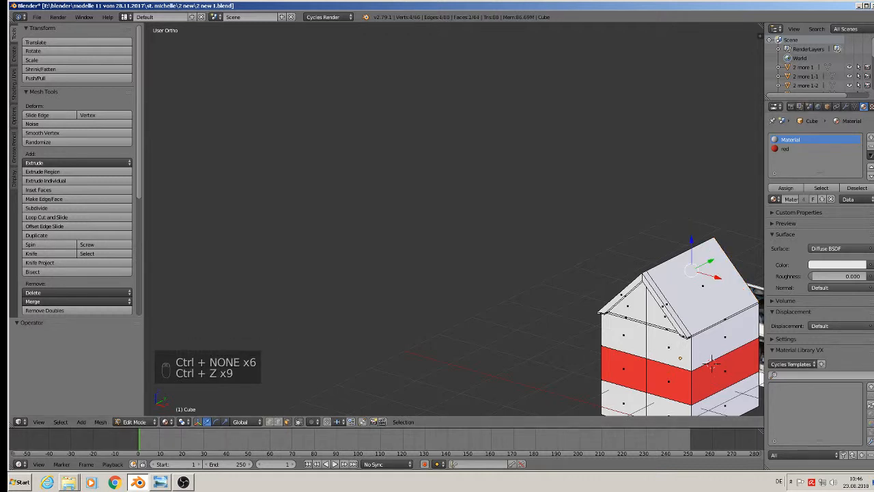
middle_drag(712, 366, 267, 346)
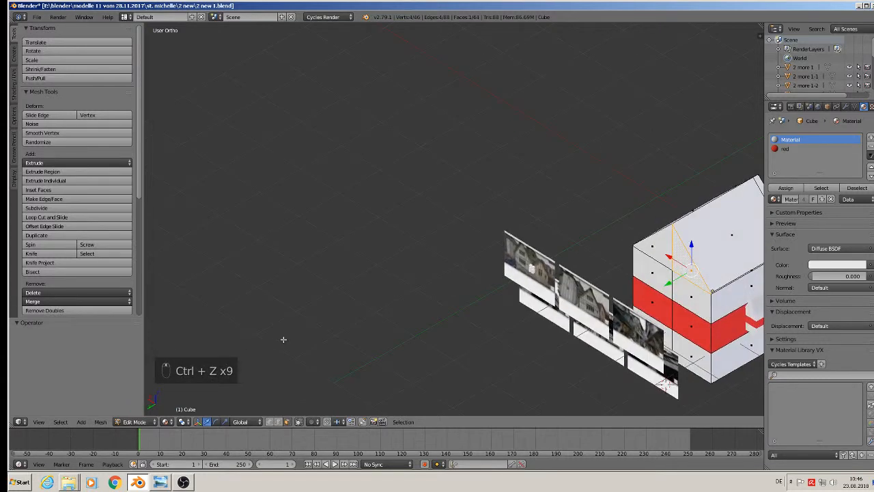
Redo the undone gable and roof edits of the house mesh as far as possible
key(ctrl+shift+z)
key(ctrl+shift+z)
key(ctrl+shift+z)
key(ctrl+shift+z)
key(ctrl+shift+z)
key(ctrl+shift+z)
key(ctrl+shift+z)
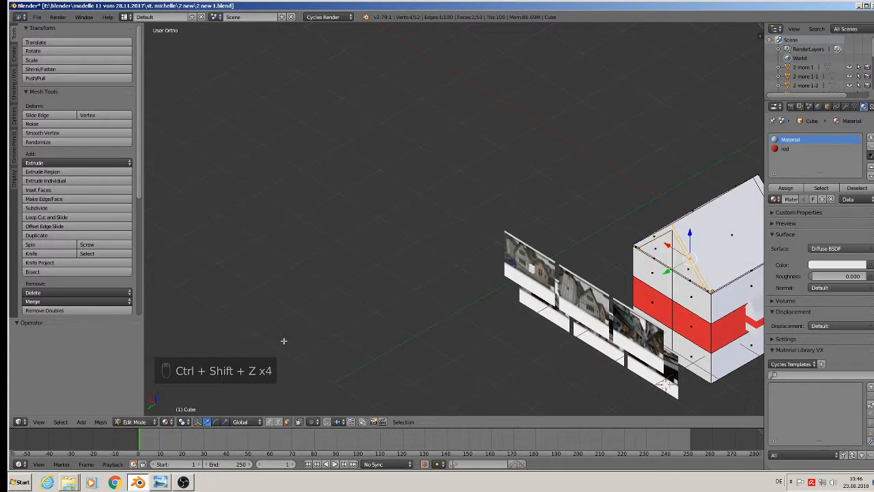
key(ctrl+shift+z)
key(ctrl+shift+z)
key(ctrl+shift+z)
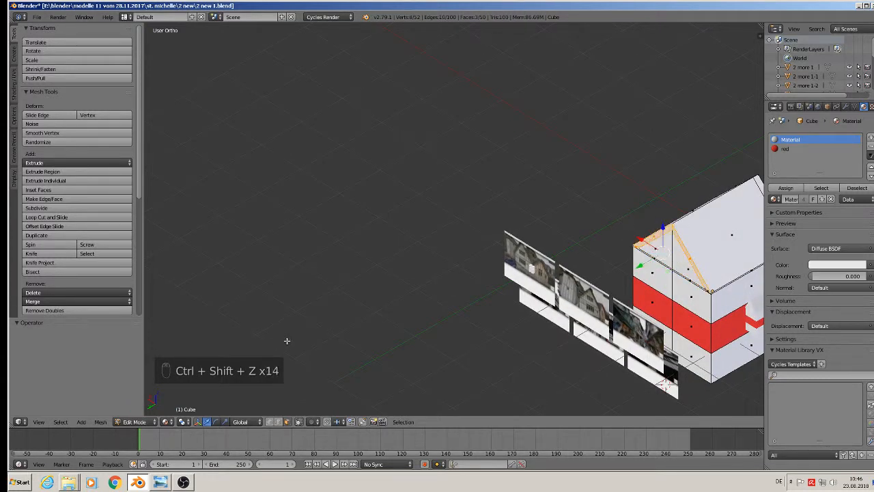
key(ctrl+shift+z)
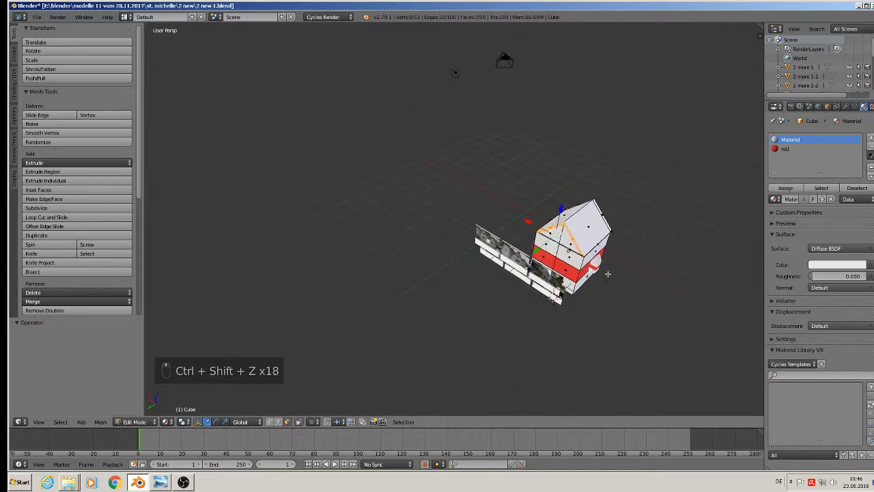
right_click(592, 271)
middle_drag(599, 265, 664, 236)
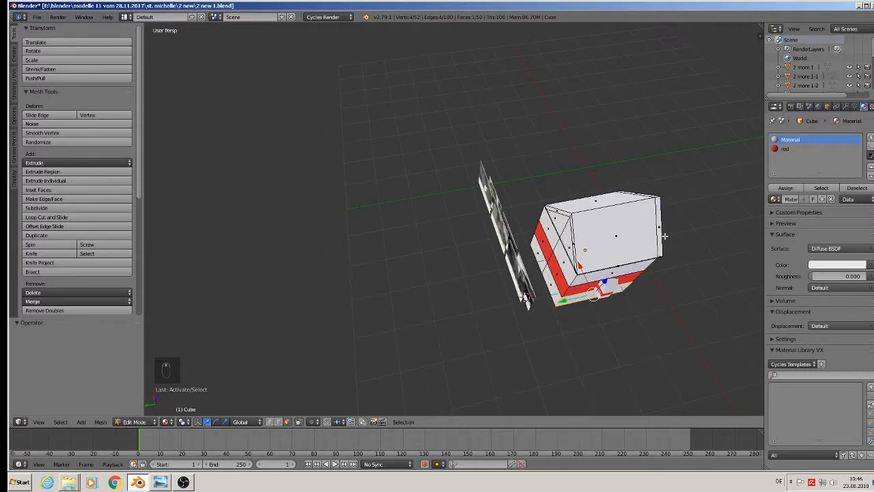
click(38, 17)
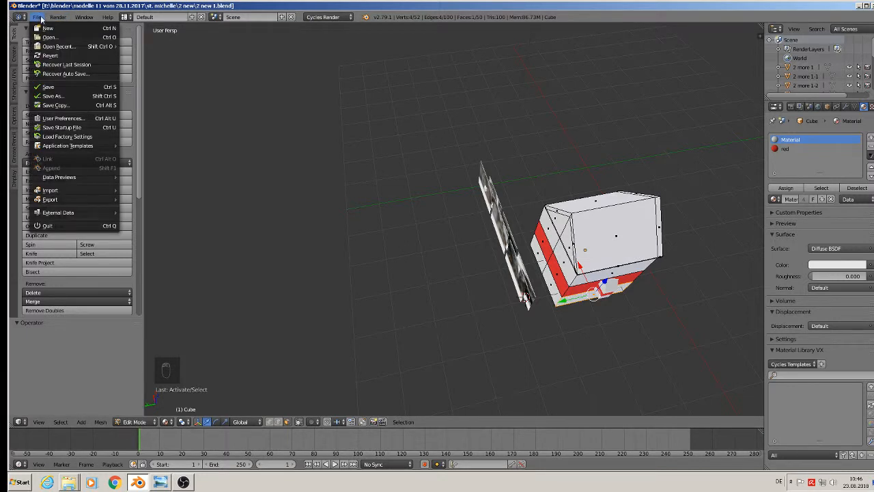
mouse_move(60, 19)
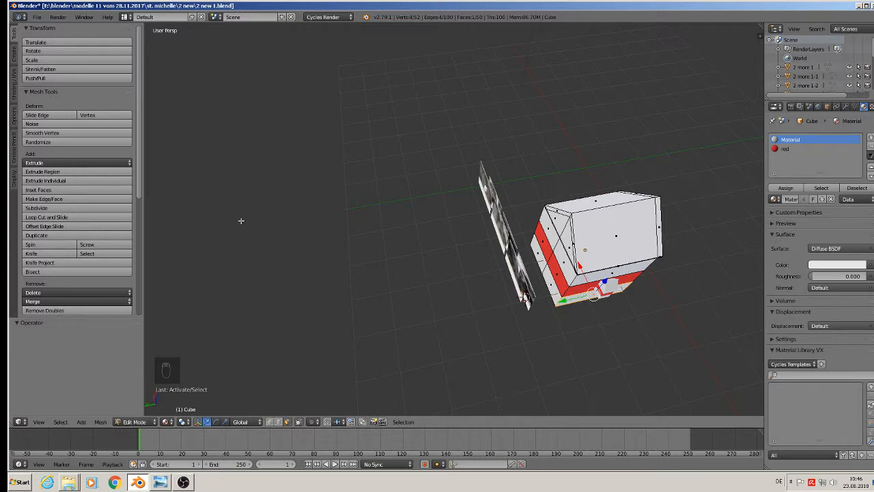
Try again to redo the lost window and house edits
key(ctrl+shift+z)
key(ctrl+shift+z)
key(ctrl+shift+z)
key(ctrl+shift+z)
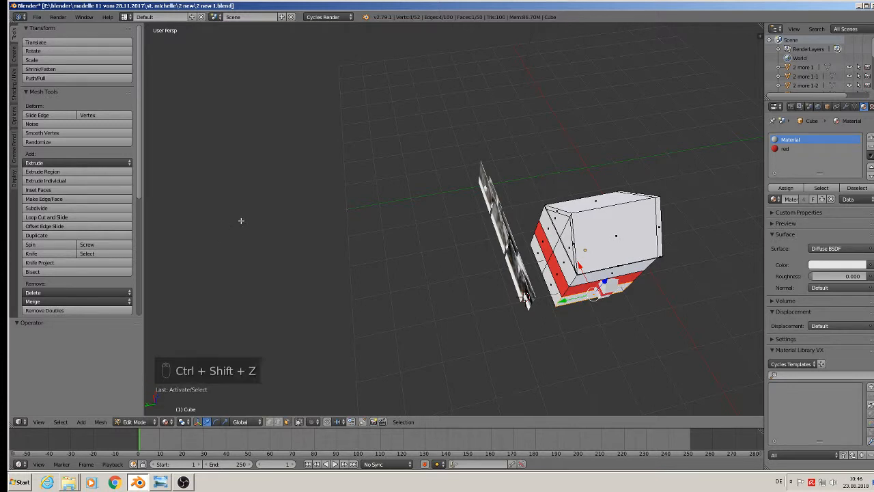
key(ctrl+shift+z)
key(ctrl+shift+z)
key(ctrl+shift+z)
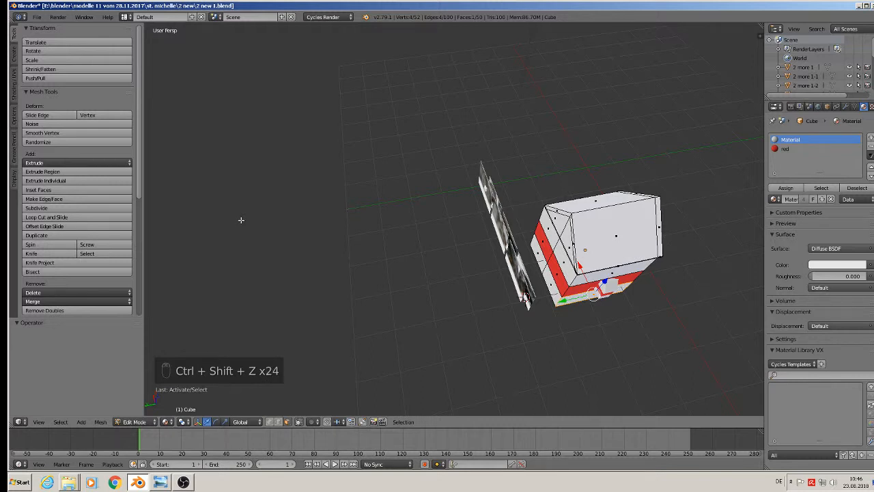
key(ctrl+shift+z)
key(ctrl+shift+z)
key(ctrl+shift+z)
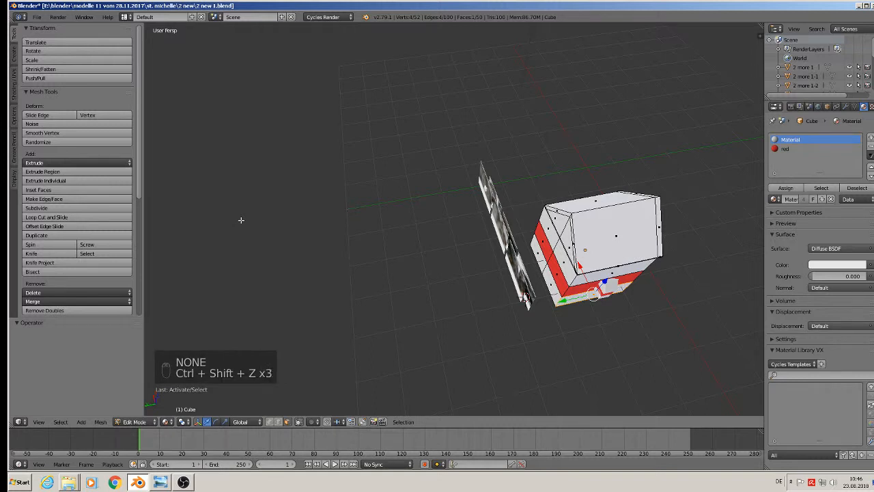
key(ctrl+shift+z)
key(ctrl+shift+z)
key(ctrl+shift+z)
key(ctrl+shift+z)
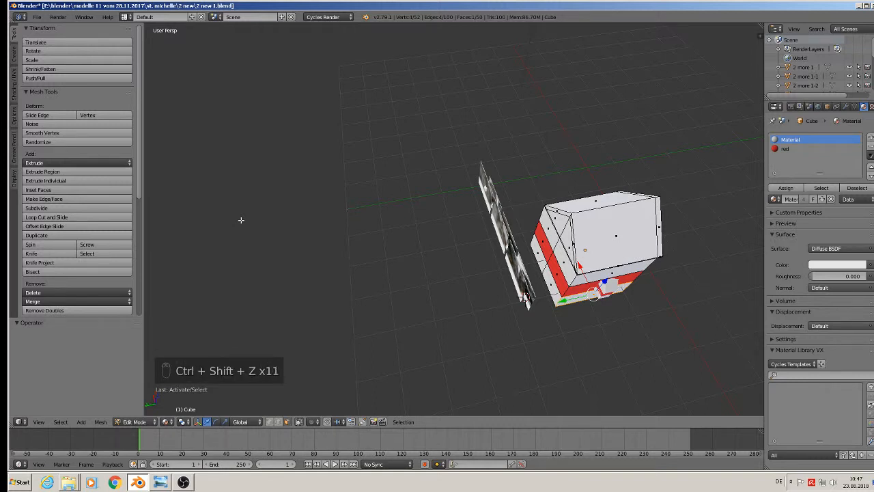
Keep trying to redo the lost edits, toggling the viewport's rendered shading in between
key(shift+z)
key(shift+z)
key(ctrl+shift+z)
key(ctrl+shift+z)
key(ctrl+shift+z)
key(shift+z)
key(ctrl+shift+z)
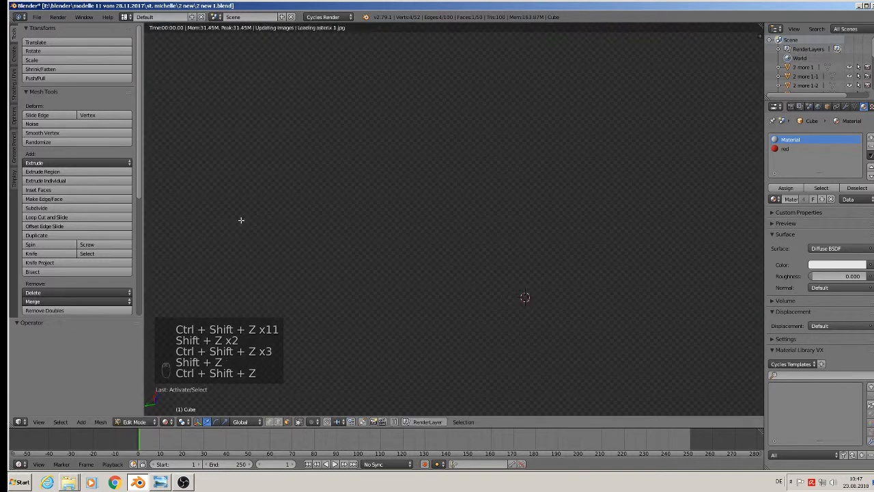
key(shift+z)
key(shift+z)
key(shift+z)
key(ctrl+z)
key(ctrl+shift+z)
key(ctrl+shift+z)
key(ctrl+shift+z)
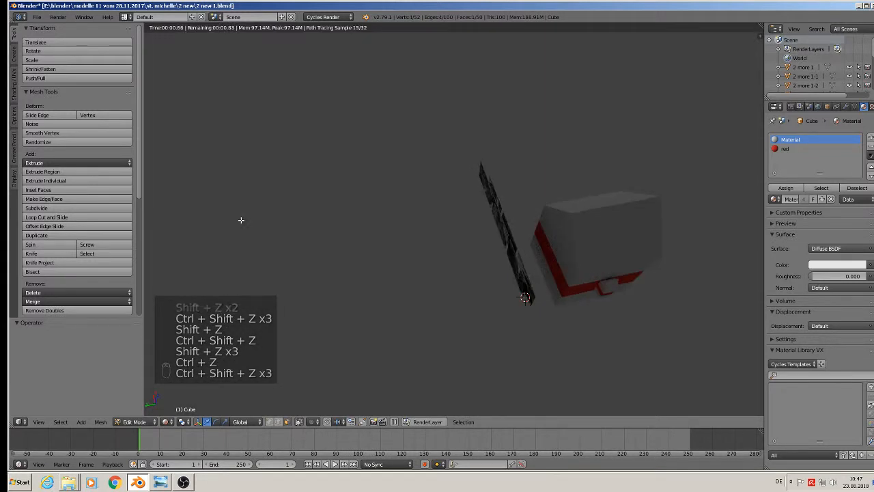
Redo the lost house edits once more and set the viewport shading to Material
key(ctrl+shift+z)
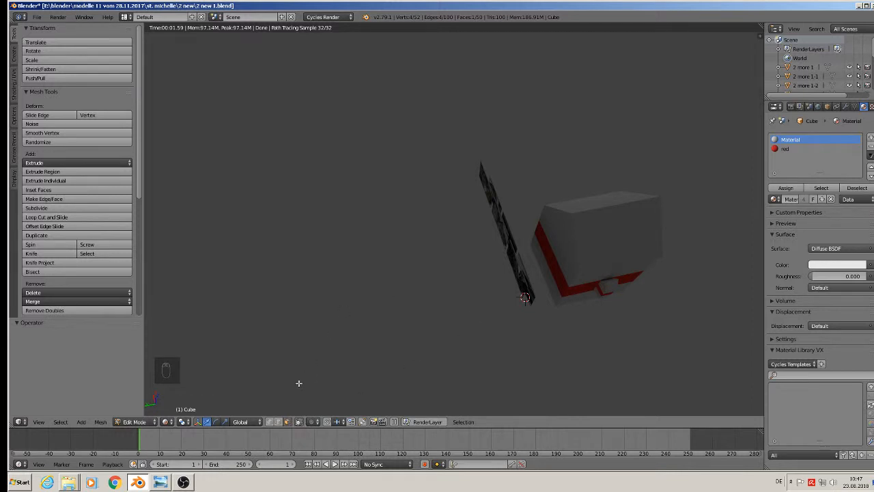
click(165, 421)
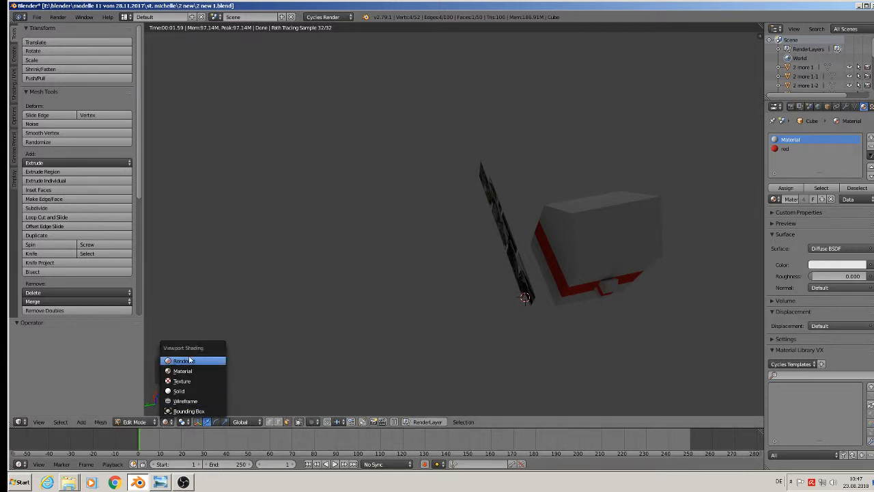
click(187, 371)
Extrude the two sloping trim faces of the large house's front gable and move them about 0.086 outward along Y
middle_drag(546, 247, 490, 207)
middle_drag(605, 226, 716, 216)
right_click(586, 228)
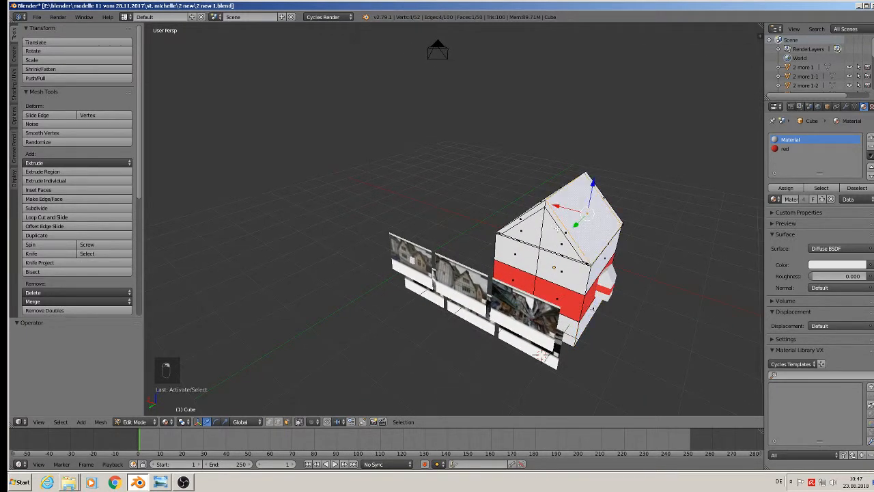
right_click(562, 227)
shift+right_click(527, 221)
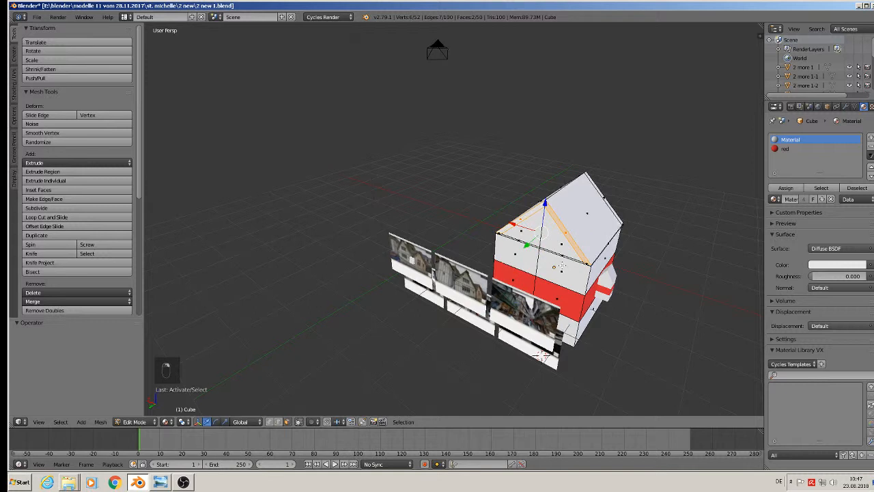
middle_drag(549, 269, 505, 273)
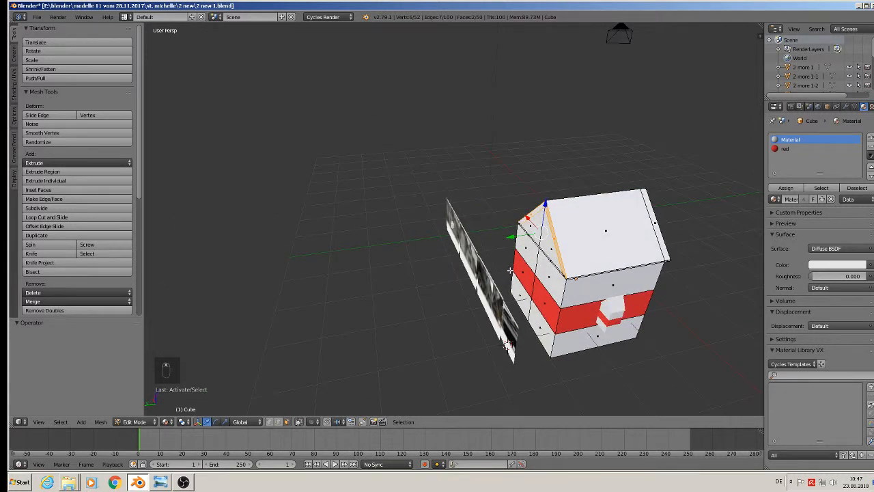
key(e)
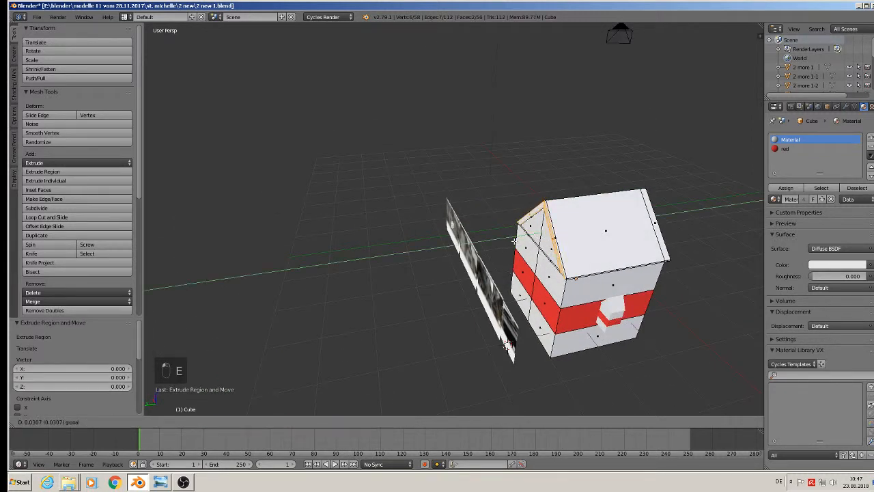
drag(514, 242, 512, 240)
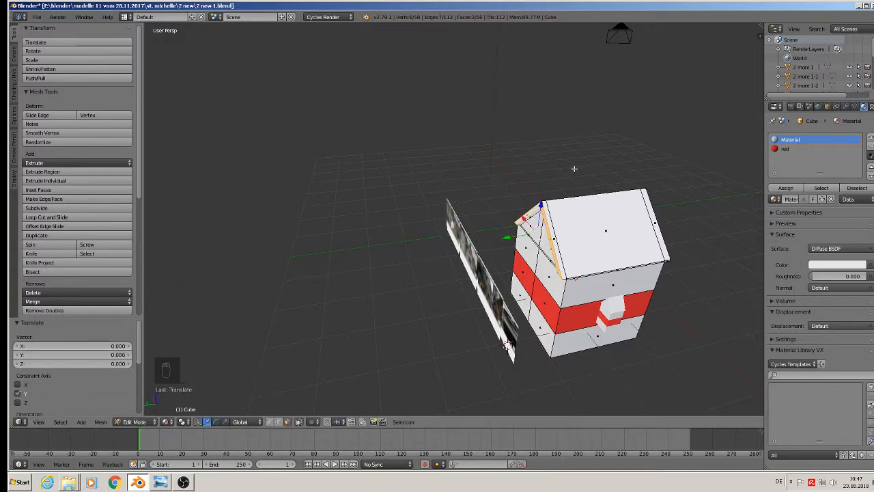
key(KP_5)
scroll(530, 260, down, 10)
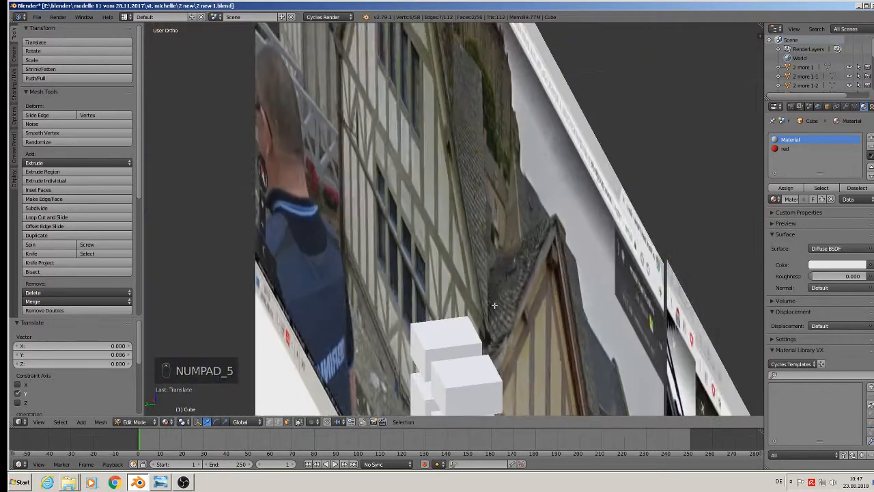
middle_drag(493, 306, 444, 339)
scroll(483, 340, down, 9)
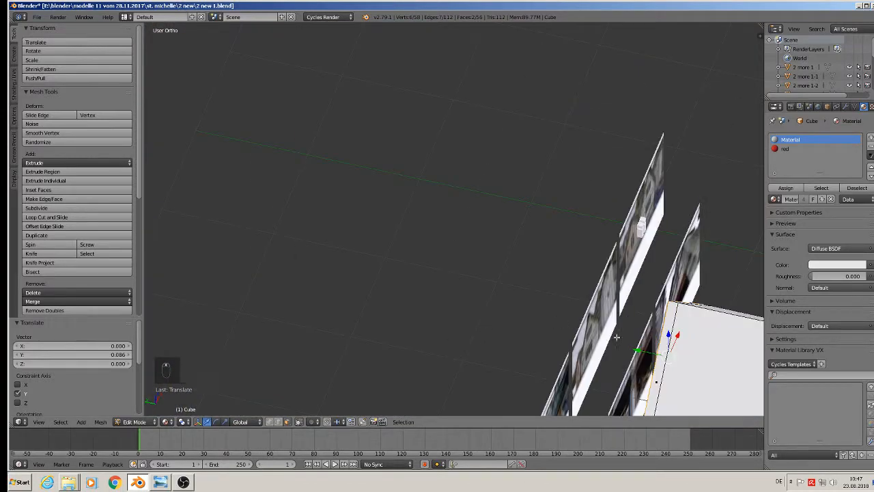
scroll(648, 353, down, 3)
shift+middle_drag(647, 352, 469, 193)
key(Tab)
Duplicate the four-pane window block in front of the reference photos and move the copy over to the large house's front
scroll(478, 194, up, 3)
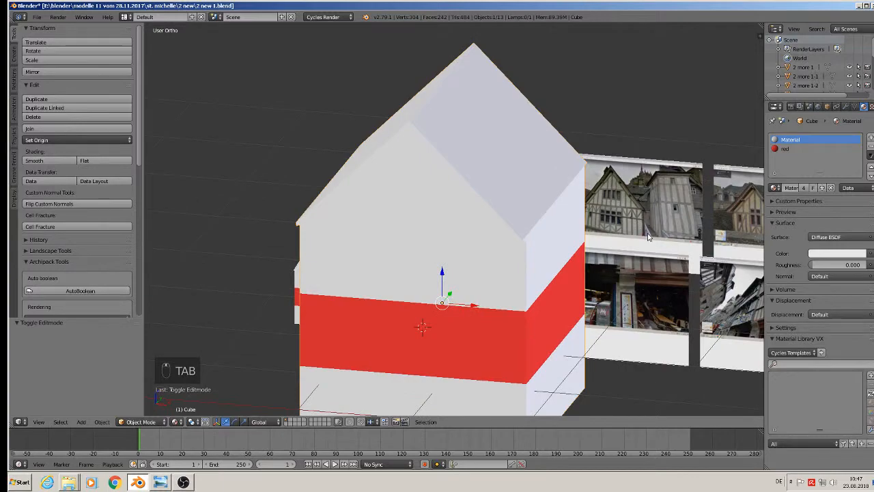
middle_drag(649, 237, 589, 150)
right_click(401, 139)
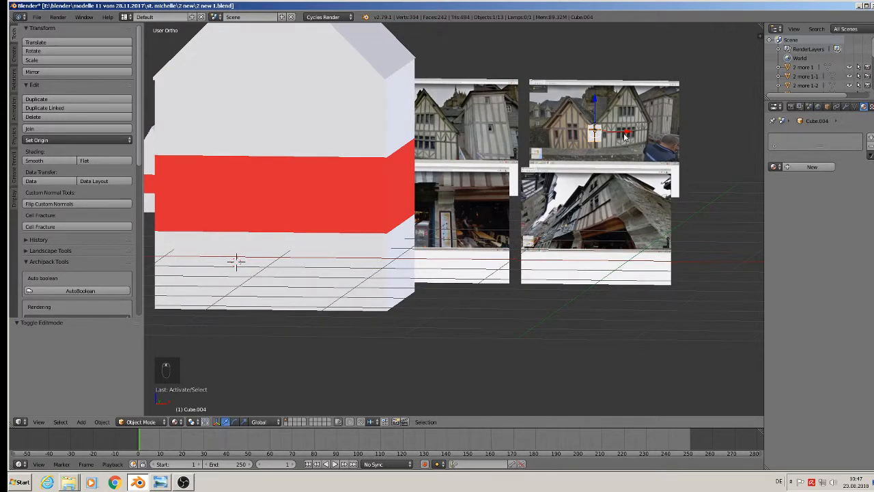
key(shift+d)
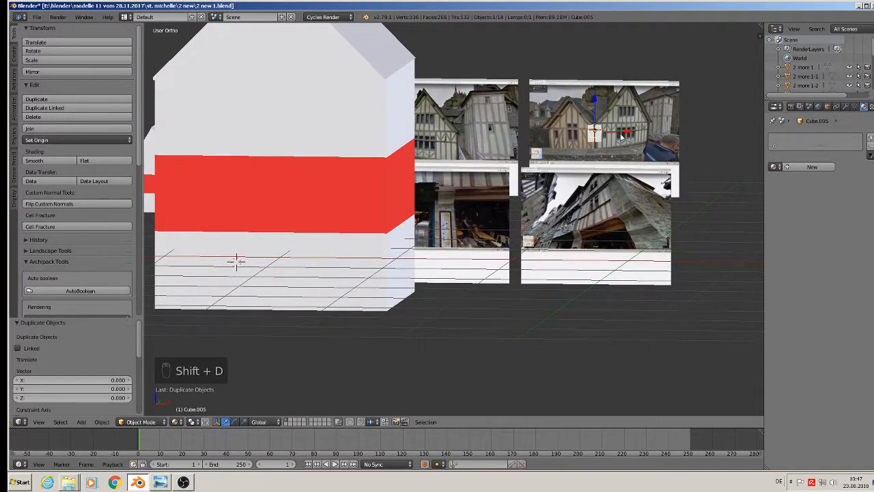
drag(622, 133, 461, 130)
middle_drag(460, 130, 299, 157)
drag(465, 122, 184, 175)
shift+middle_drag(233, 177, 467, 163)
drag(418, 187, 344, 199)
Enlarge the copied window block and move it -1.058 along X towards the middle of the large house's facade
key(s)
click(601, 347)
middle_drag(601, 347, 734, 236)
drag(597, 164, 443, 151)
middle_drag(443, 151, 456, 213)
scroll(457, 184, down, 3)
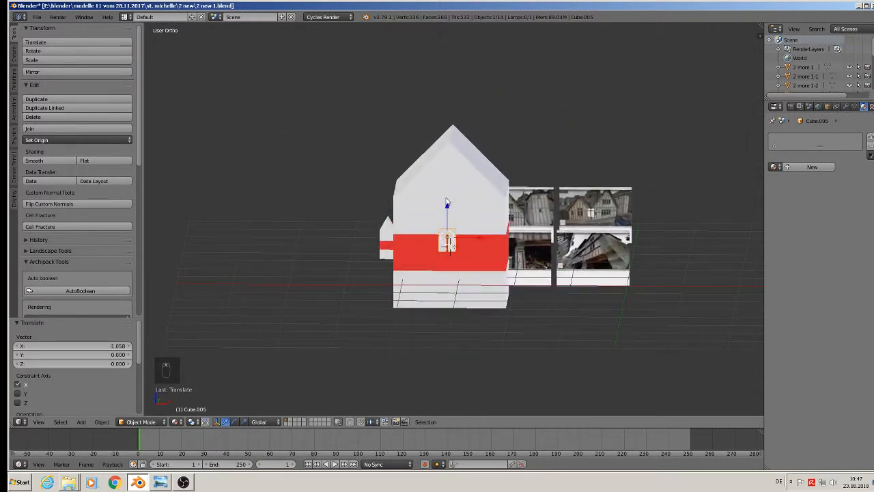
scroll(456, 212, up, 4)
key(KP_1)
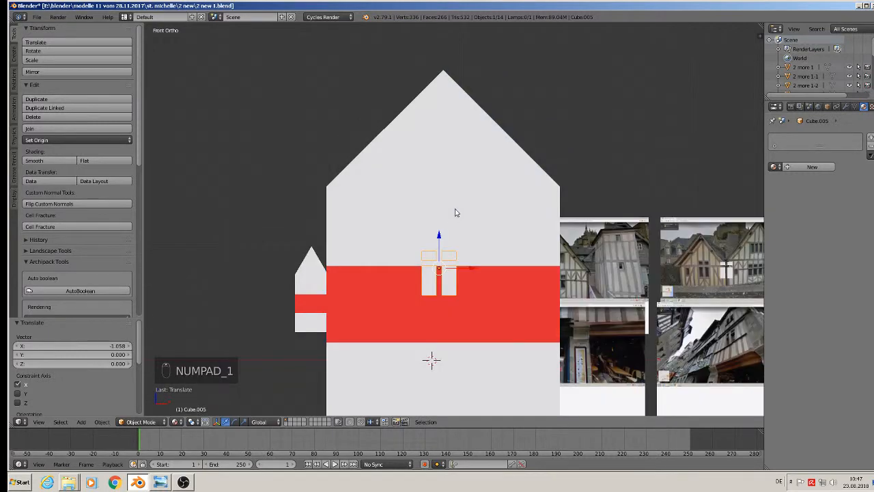
scroll(439, 236, up, 1)
scroll(431, 244, down, 3)
scroll(413, 255, up, 1)
middle_drag(375, 274, 397, 291)
Delete the large house
right_click(425, 231)
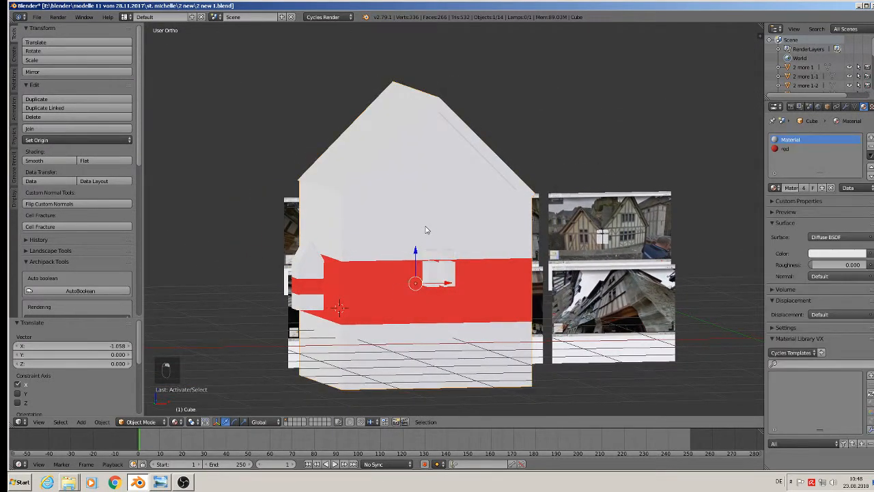
key(x)
click(425, 230)
Duplicate the small gabled house and place the copy beside it, about 0.7 along the X axis
right_click(314, 273)
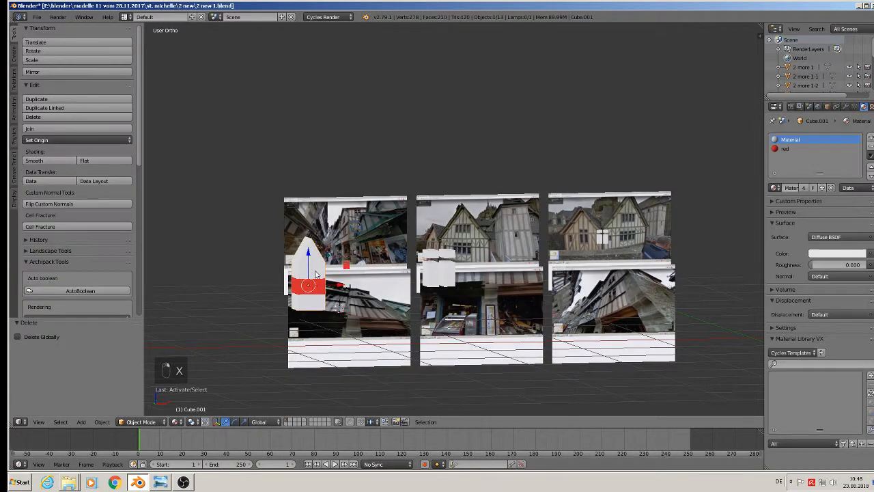
middle_drag(314, 273, 302, 335)
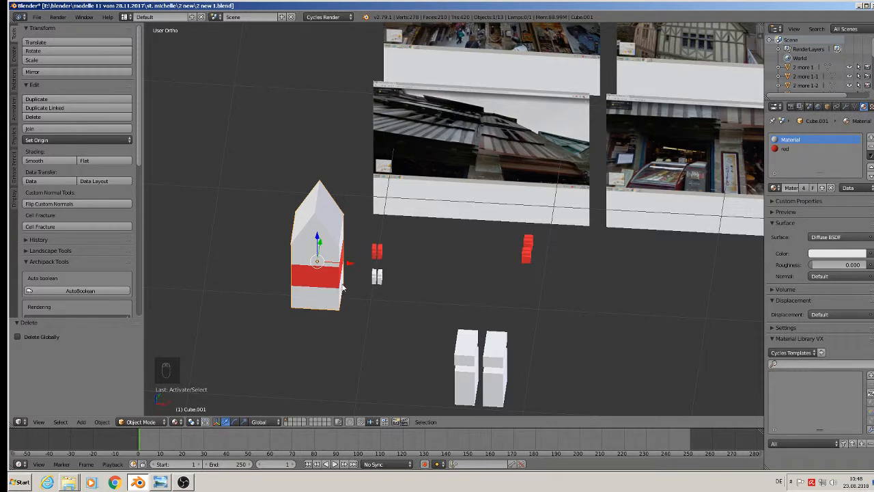
key(shift+d)
key(x)
click(468, 264)
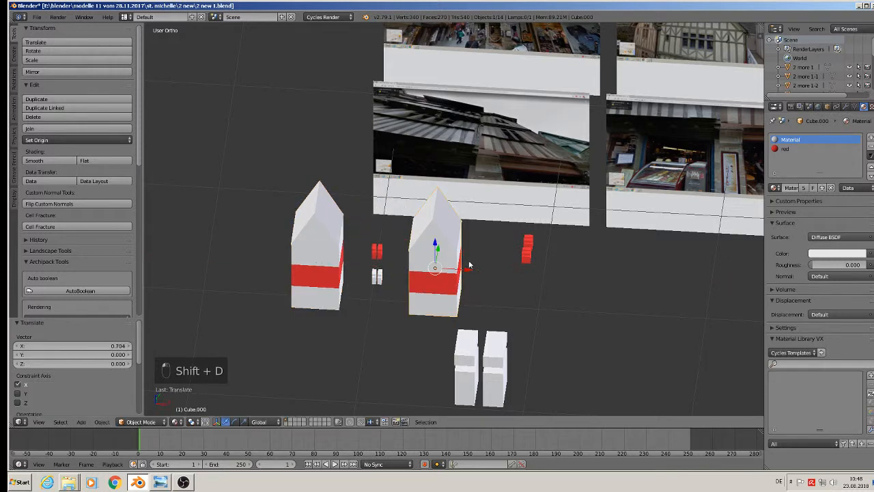
Delete the enlarged white window block in front of the two houses
scroll(467, 290, up, 3)
scroll(469, 359, down, 1)
right_click(469, 361)
key(s)
click(466, 370)
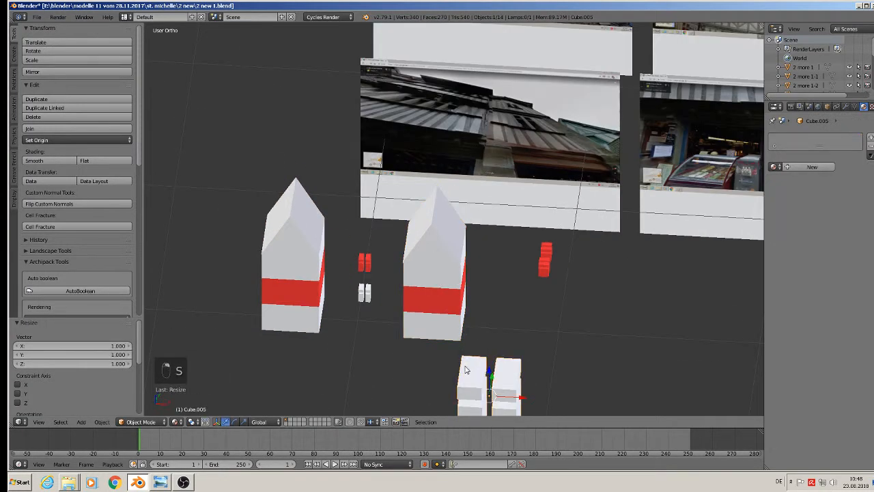
key(x)
click(456, 361)
Move the small red and white front window blocks 0.332 along X to line up with the copied house
scroll(377, 270, up, 3)
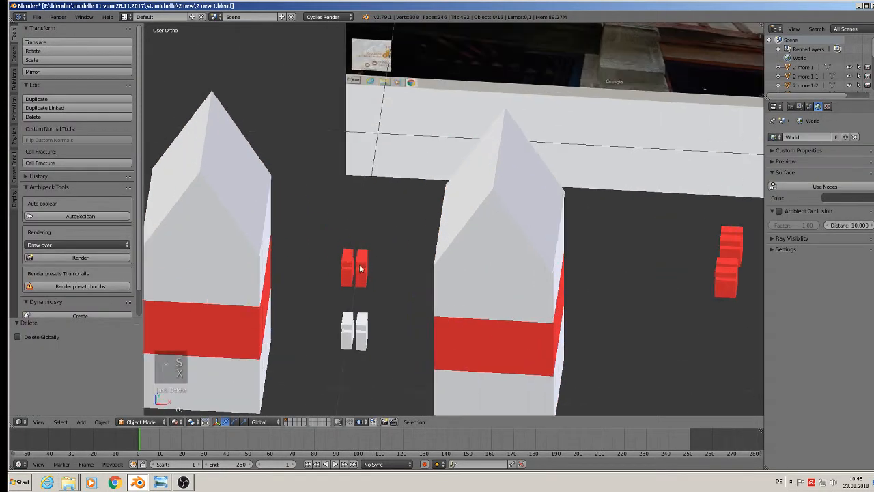
right_click(375, 325)
key(g)
key(x)
click(521, 346)
Push the front window blocks along Y into the copied house's facade and nudge them 0.004 along X
middle_drag(521, 346, 427, 323)
key(g)
key(y)
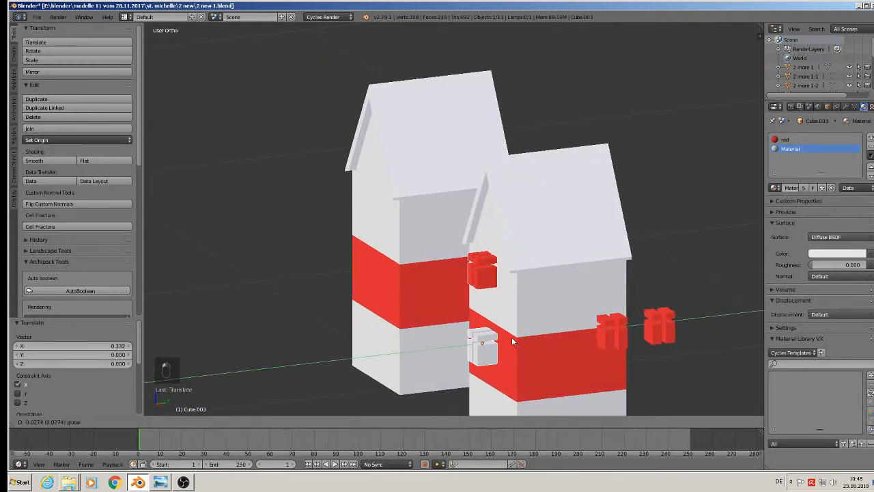
click(519, 336)
middle_drag(520, 339, 590, 329)
drag(521, 346, 523, 346)
Assign the red material to the two narrow strip faces beneath the copied house's front gable
scroll(522, 341, up, 4)
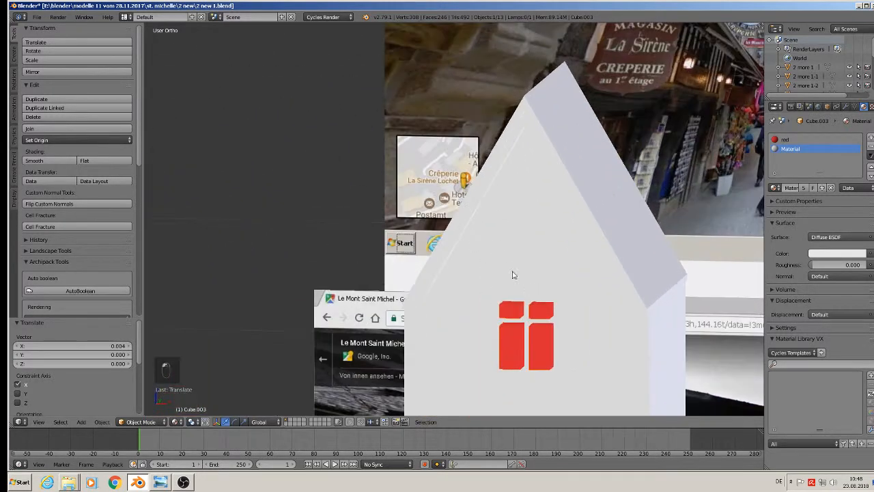
key(Tab)
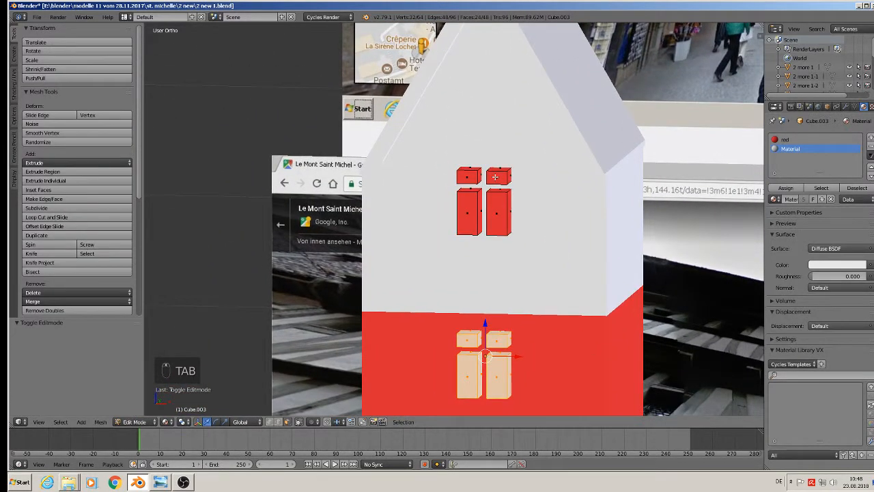
key(Tab)
right_click(518, 179)
key(Tab)
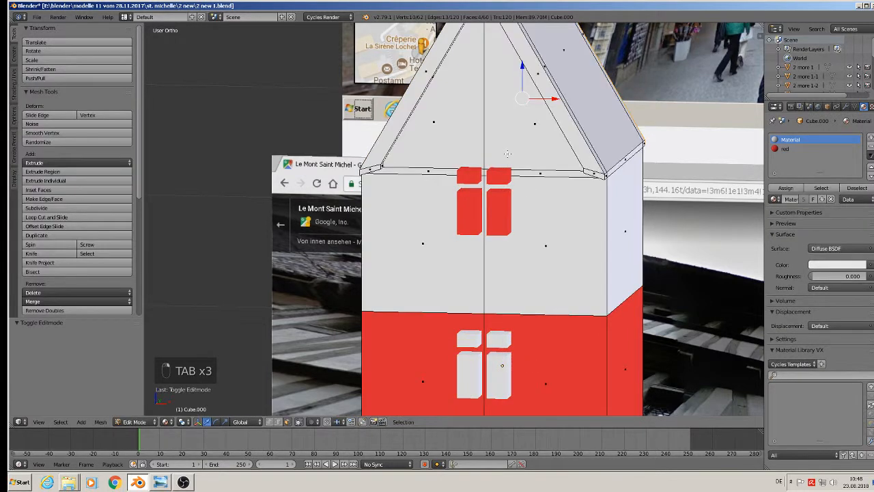
right_click(409, 166)
right_click(413, 175)
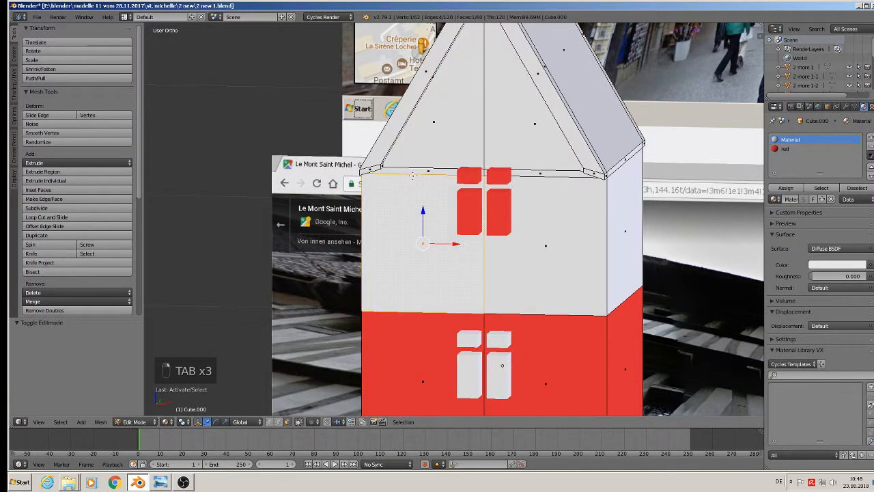
right_click(417, 170)
shift+right_click(537, 179)
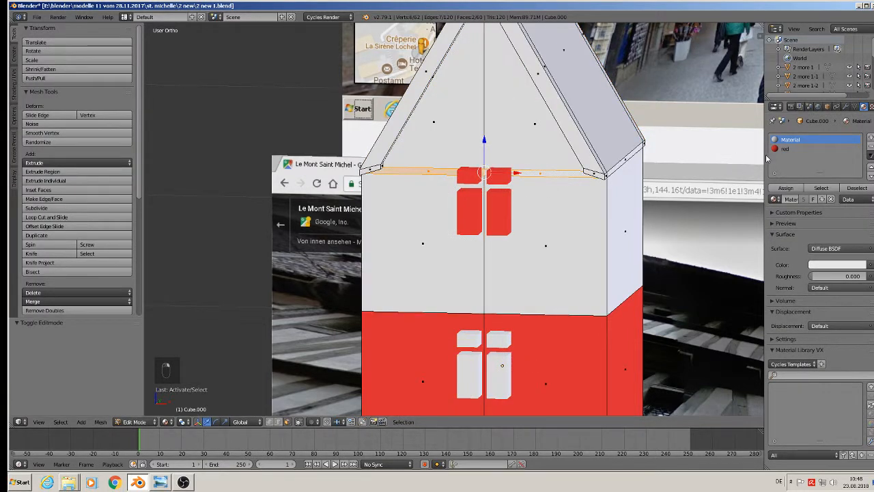
click(785, 148)
click(785, 188)
key(Tab)
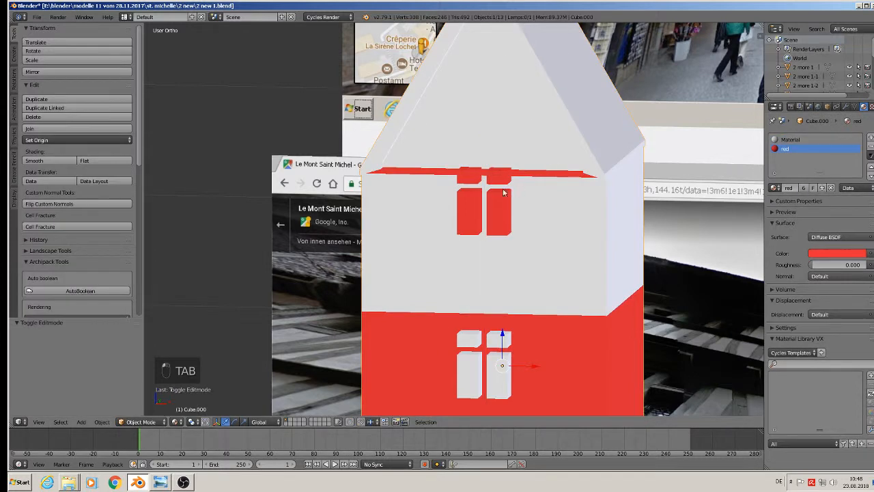
Select the four panes of the upper red window block and lower them slightly, clear of the red strip
right_click(499, 174)
key(Tab)
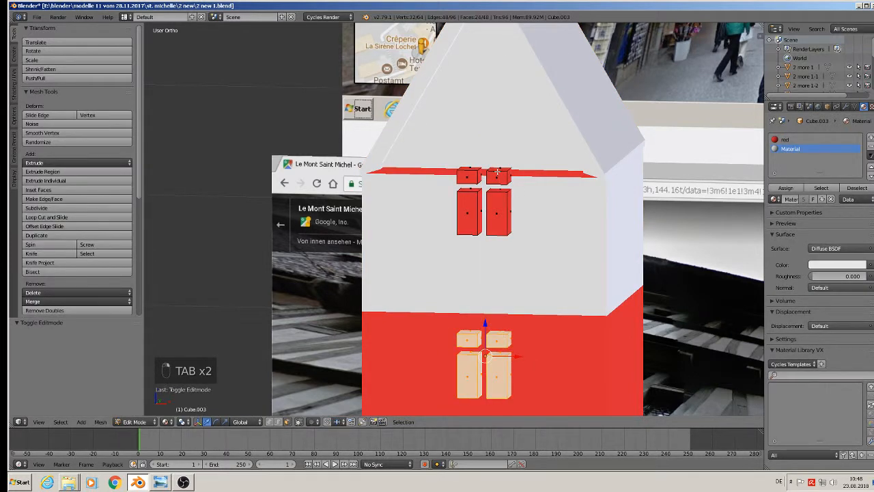
key(l)
key(l)
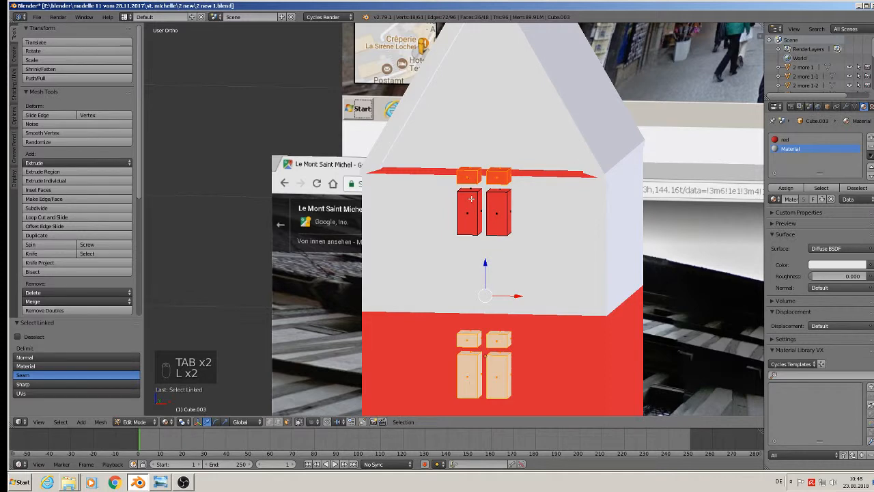
key(a)
key(l)
key(l)
key(l)
key(l)
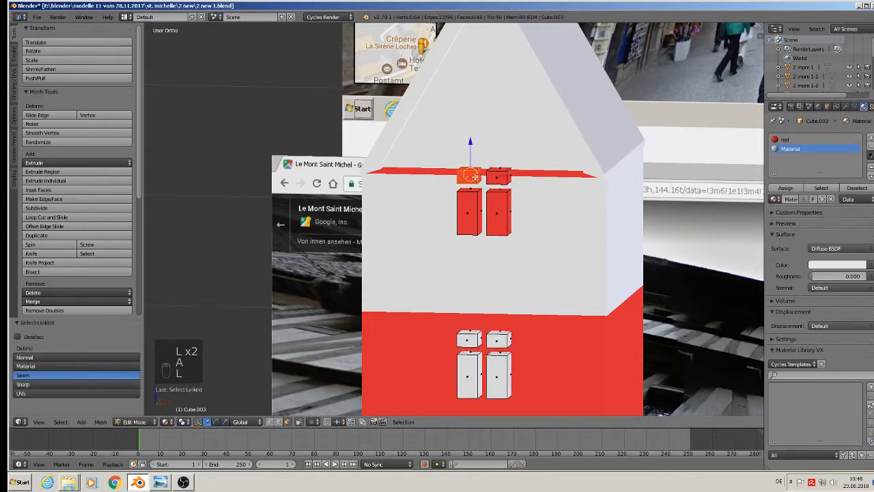
drag(483, 179, 487, 185)
key(Tab)
Move the pair of red side window blocks -0.405 along X into the copied house's side wall
scroll(576, 247, down, 2)
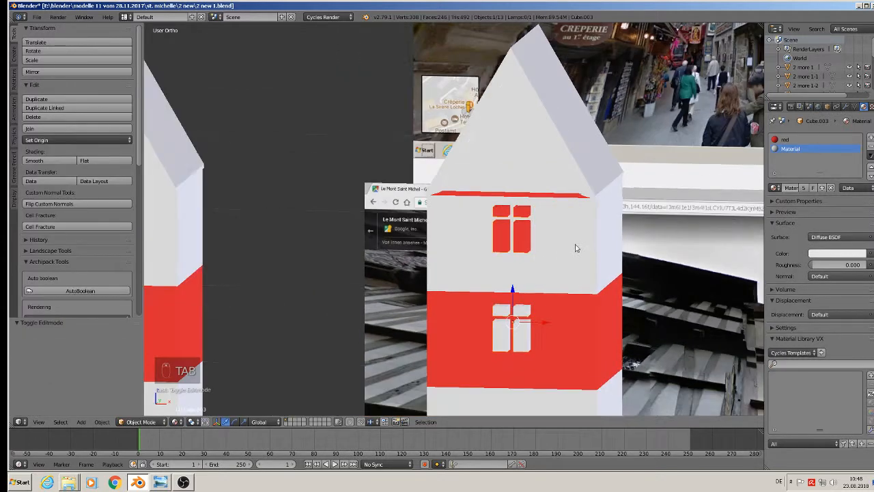
scroll(580, 286, down, 5)
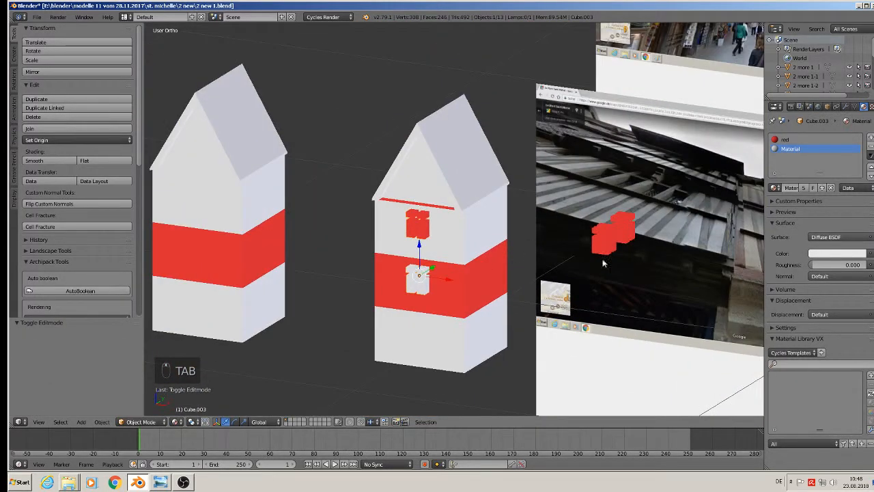
right_click(626, 250)
key(g)
key(x)
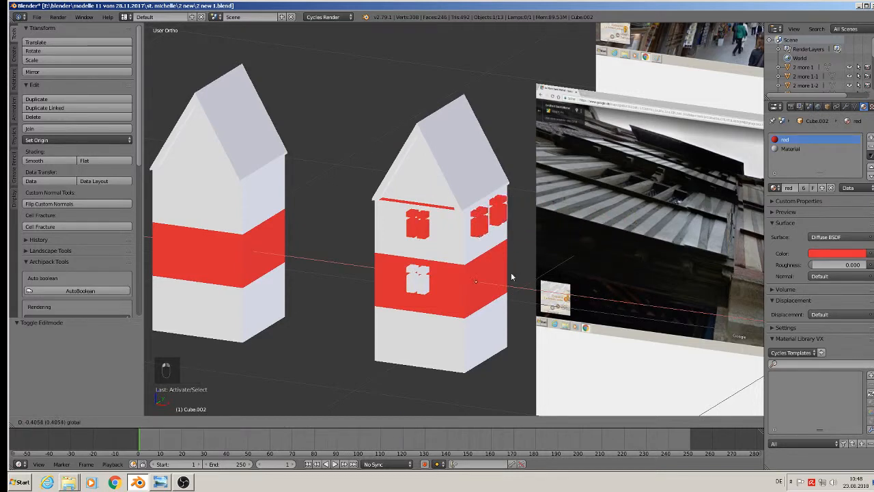
click(511, 272)
Fine-tune the side window blocks' height and Y position on the upper storey wall, and shift them -0.005 along X
middle_drag(511, 272, 420, 214)
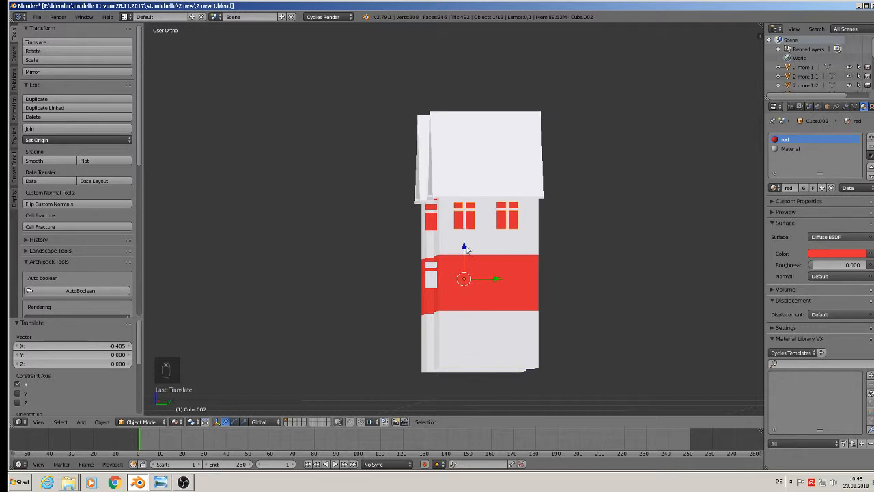
drag(467, 250, 465, 249)
middle_drag(467, 250, 491, 280)
drag(491, 280, 495, 280)
middle_drag(495, 280, 535, 265)
scroll(526, 283, up, 3)
drag(483, 305, 479, 306)
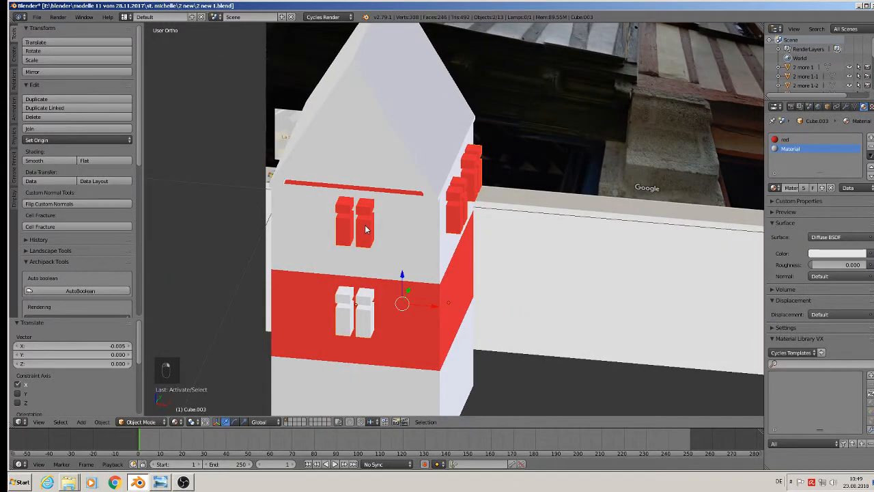
Join all the window blocks into one object and apply its rotation and scale
click(44, 129)
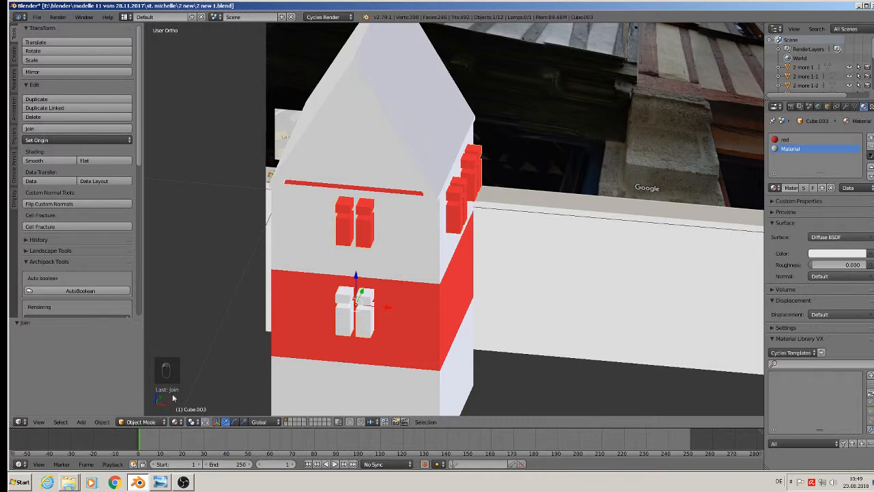
click(102, 422)
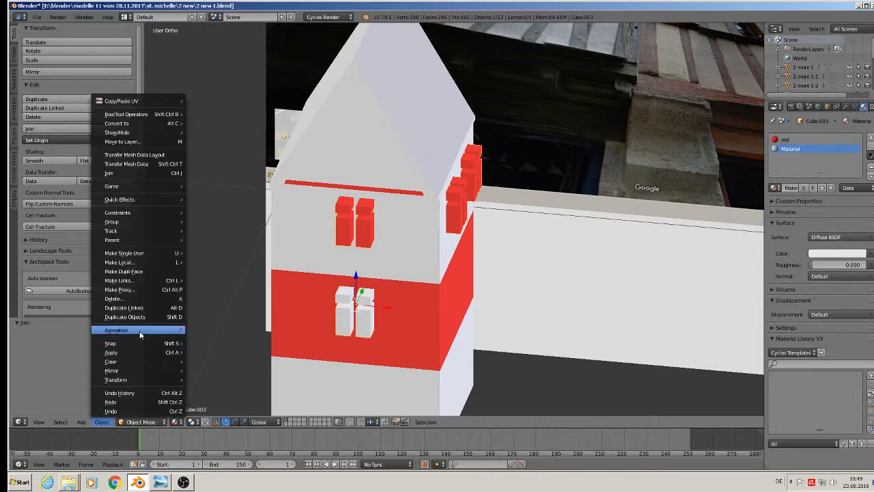
mouse_move(131, 353)
click(218, 271)
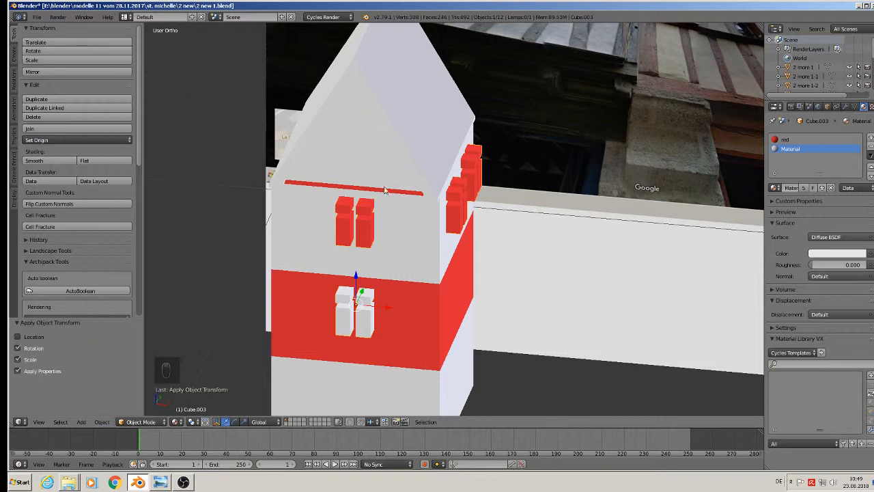
Apply the scale and the rotation of the house with the red storey
right_click(403, 158)
click(102, 422)
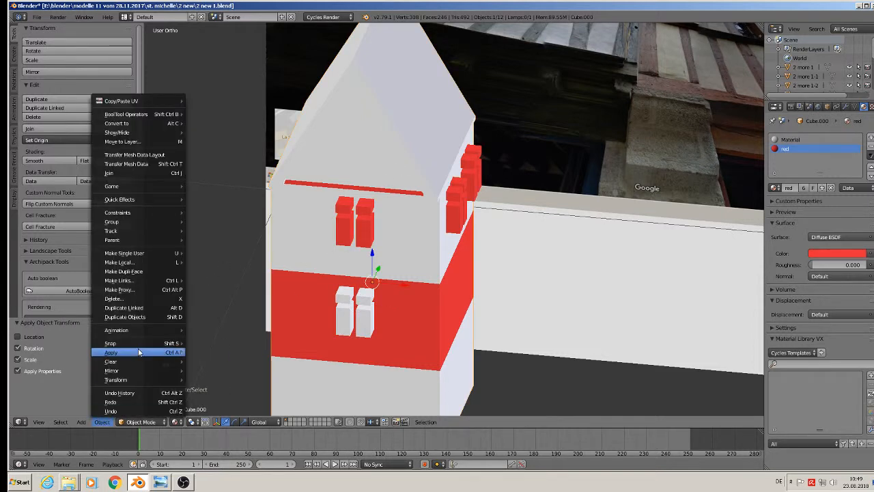
mouse_move(130, 352)
click(239, 267)
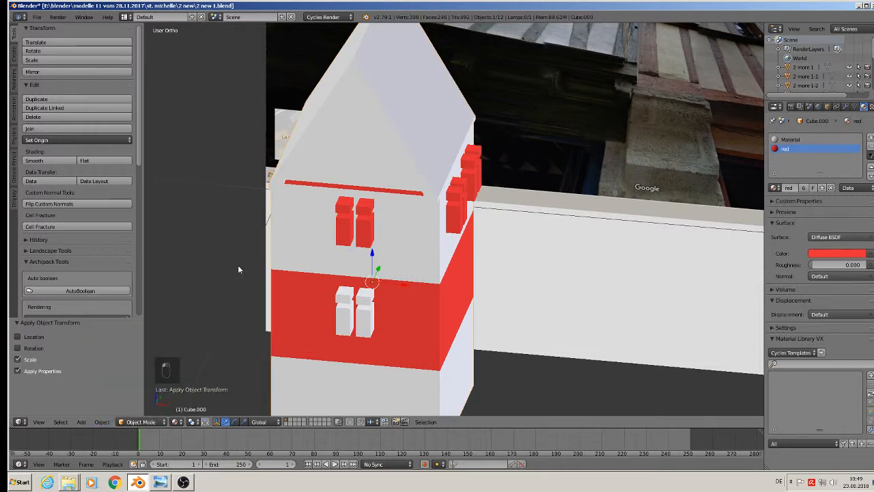
click(96, 422)
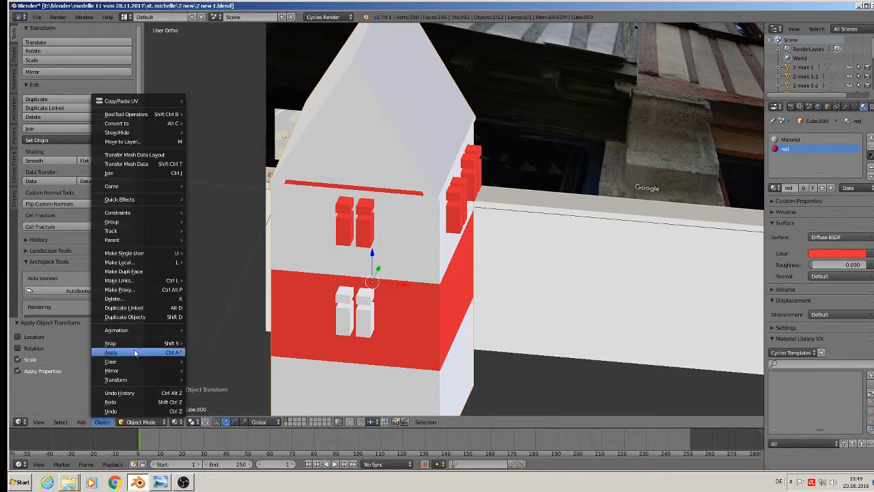
mouse_move(137, 353)
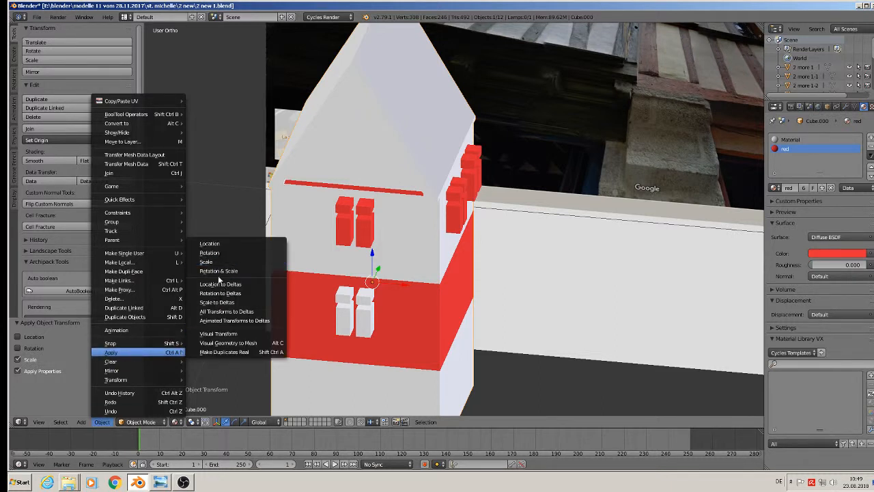
click(225, 271)
Add a Boolean modifier to the reference photo plane 2 more 1, using Difference with object Cube.003
right_click(386, 183)
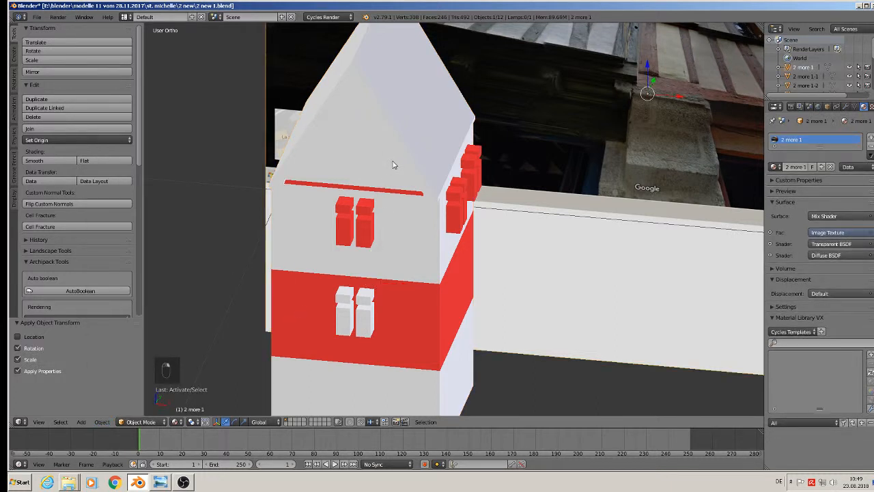
click(846, 106)
click(807, 137)
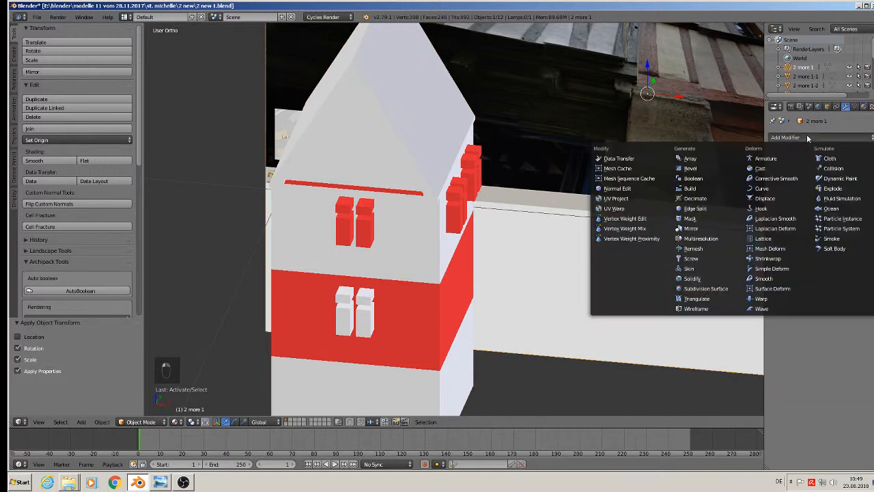
click(693, 178)
click(853, 206)
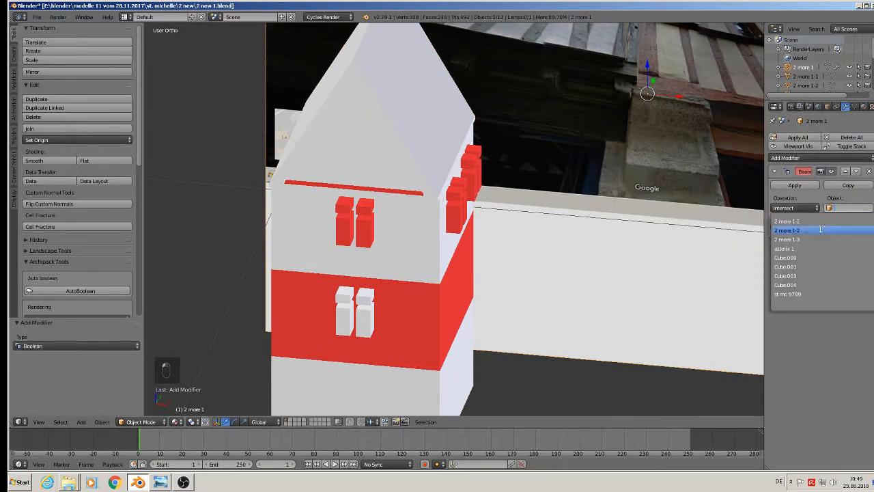
click(799, 276)
click(806, 208)
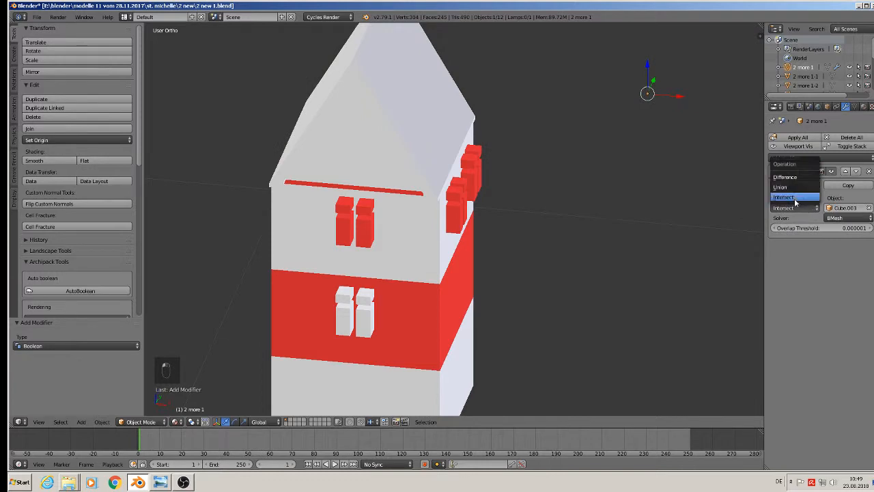
click(791, 178)
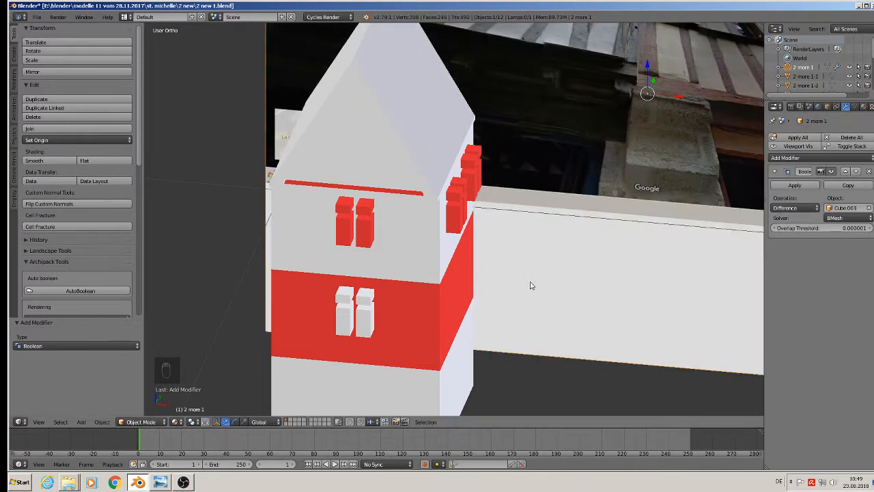
Cut the windows into the house with a Boolean Difference modifier using Cube.003, and apply the modifier
scroll(519, 293, down, 3)
right_click(464, 202)
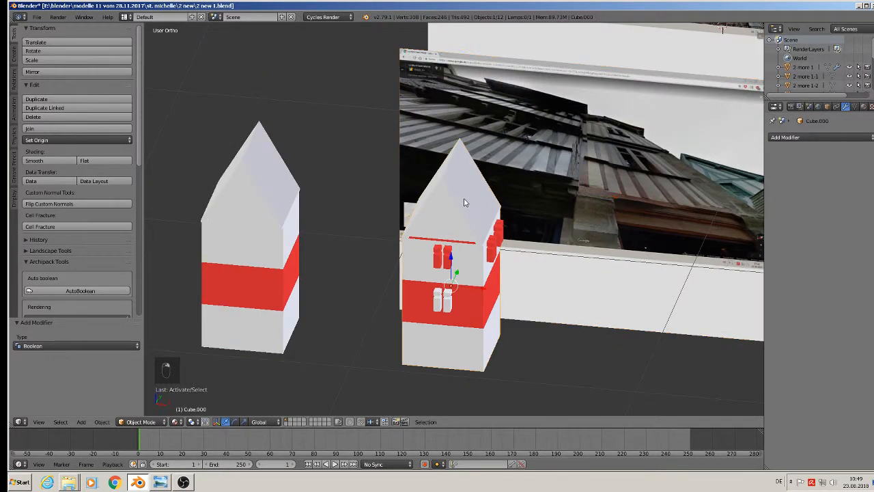
click(785, 137)
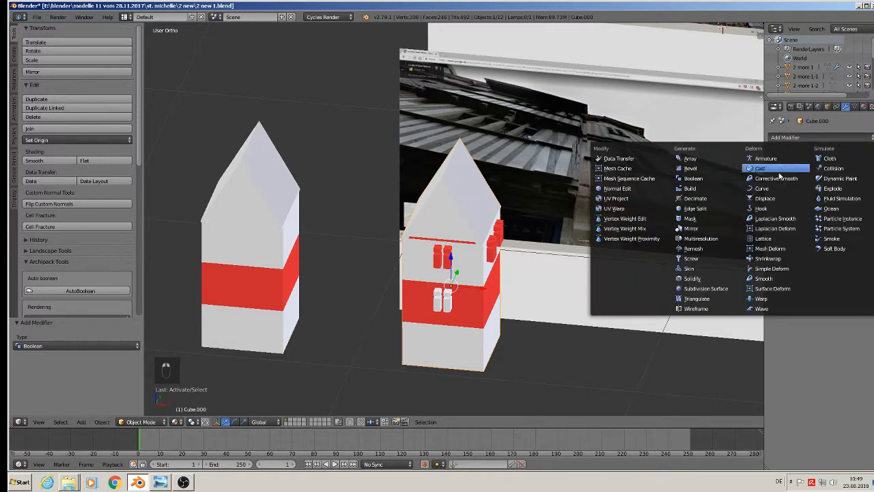
click(717, 177)
click(847, 207)
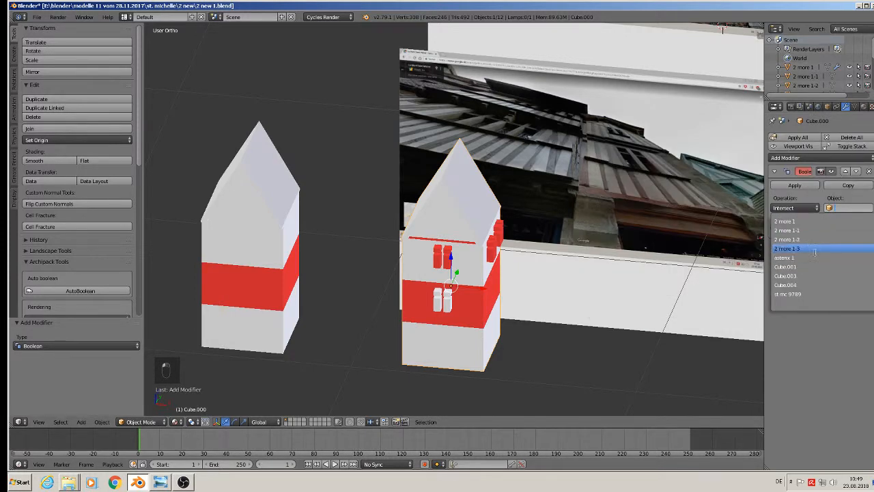
click(809, 274)
click(796, 208)
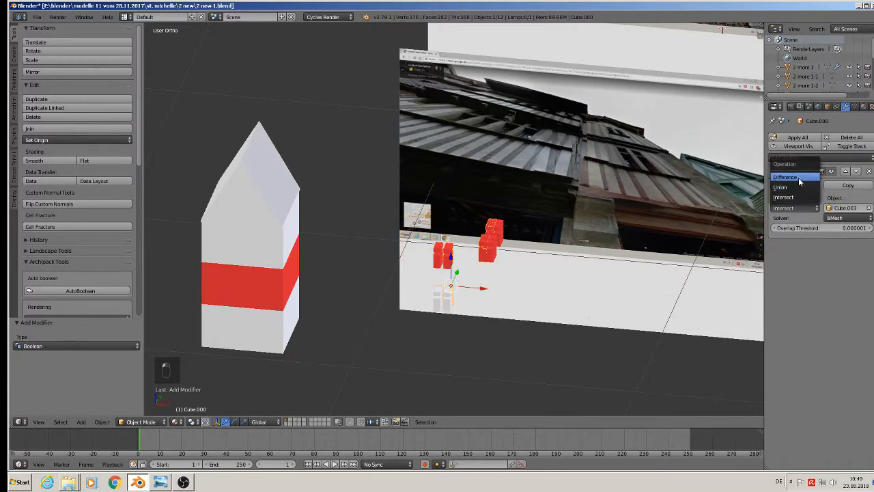
click(798, 179)
click(795, 185)
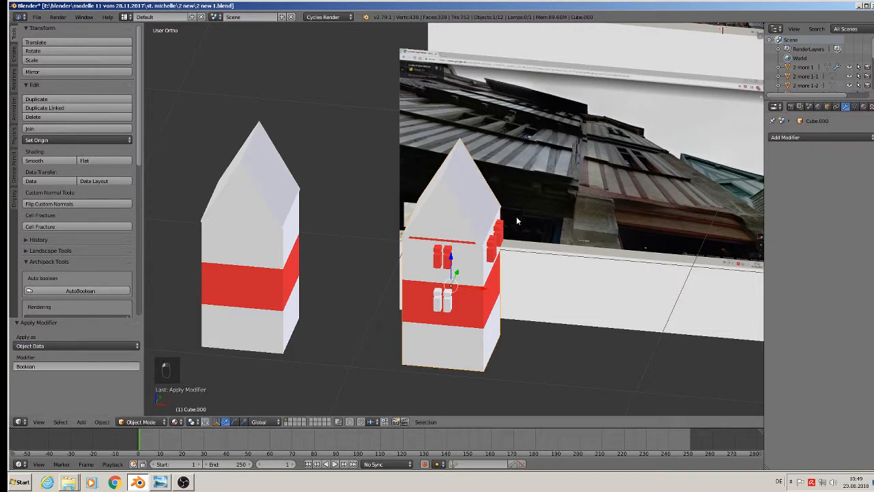
Move the joined window blocks 0.415 along X out of the house
right_click(493, 252)
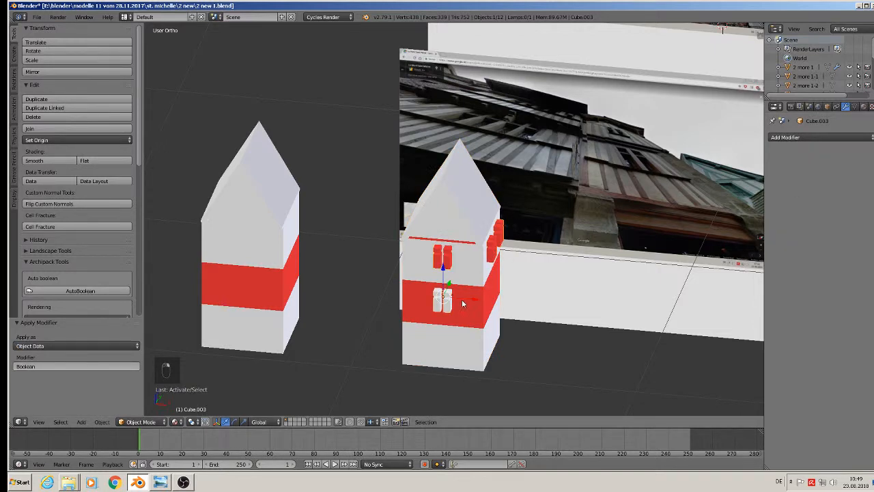
drag(471, 298, 591, 320)
middle_drag(584, 321, 518, 328)
scroll(539, 325, down, 2)
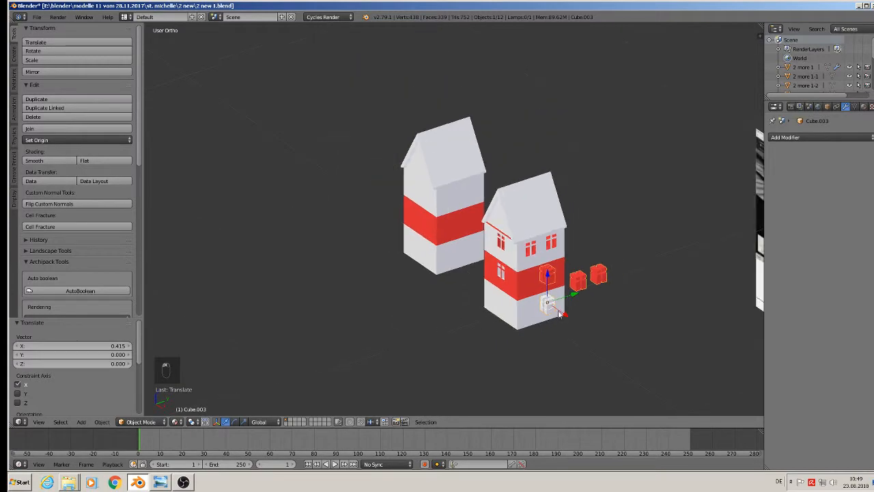
Examine the window layout of the half-timbered houses in the reference photo
shift+middle_drag(604, 308, 215, 304)
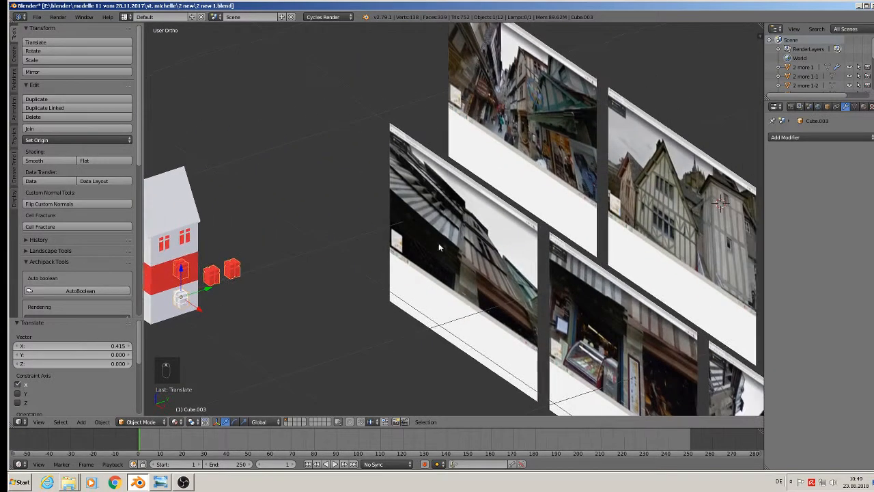
scroll(439, 243, up, 2)
middle_drag(448, 243, 512, 227)
scroll(493, 218, up, 1)
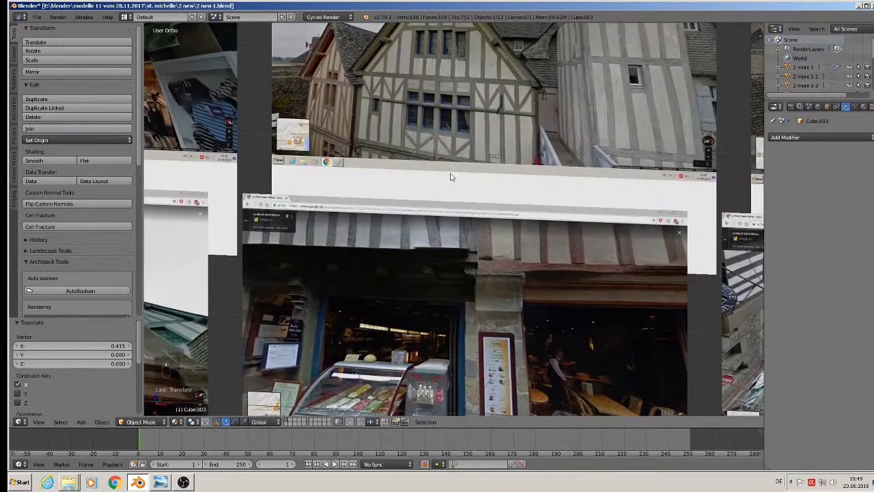
scroll(406, 140, up, 2)
shift+middle_drag(340, 112, 421, 198)
scroll(406, 146, up, 2)
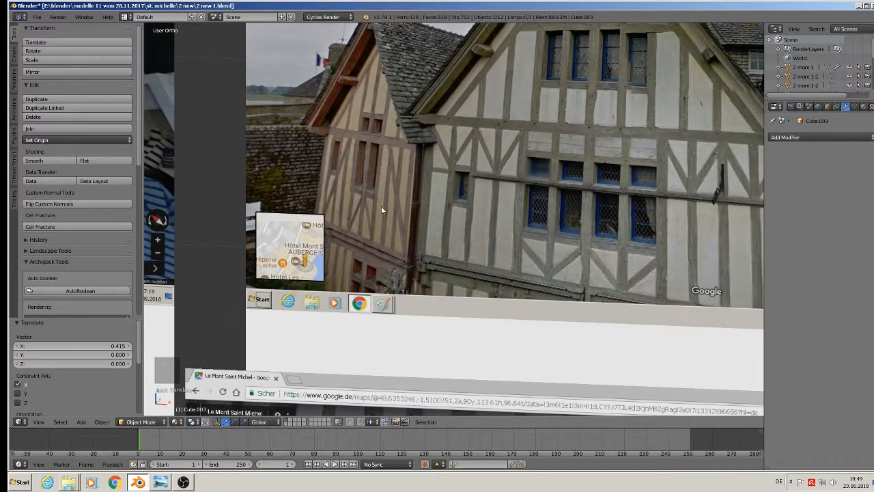
scroll(380, 206, down, 2)
scroll(364, 196, up, 2)
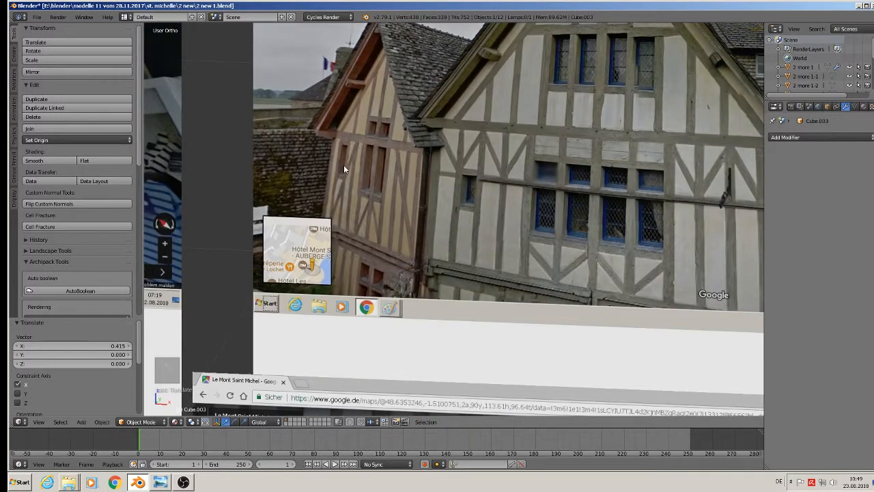
Duplicate the joined window blocks and move the copy 0.493 along X
scroll(350, 176, down, 4)
scroll(244, 328, down, 3)
shift+middle_drag(184, 342, 404, 213)
scroll(404, 213, up, 10)
key(Tab)
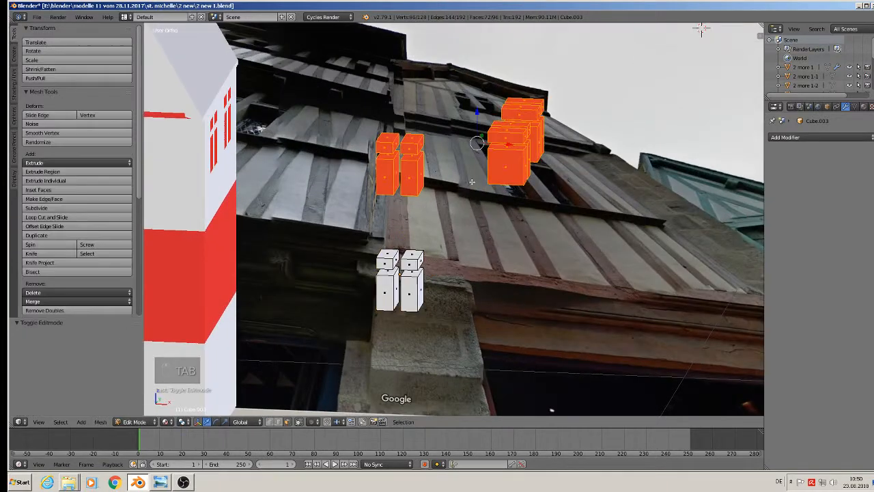
key(Tab)
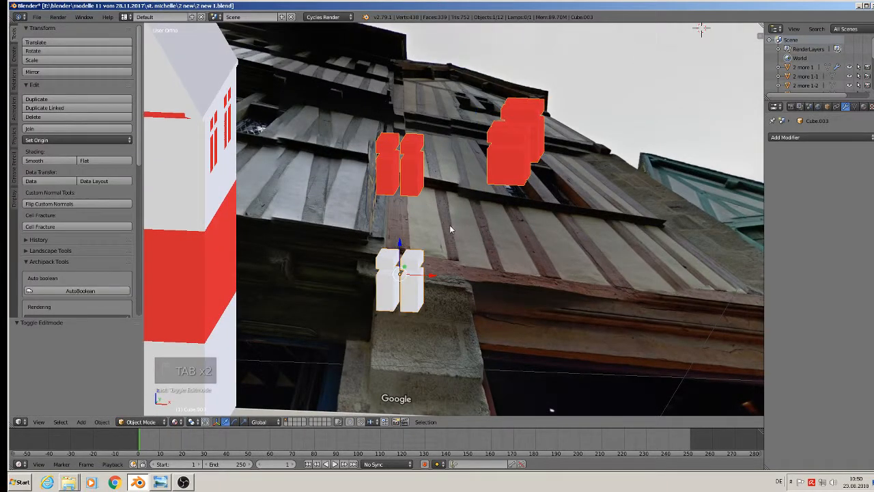
key(shift+d)
drag(432, 277, 172, 311)
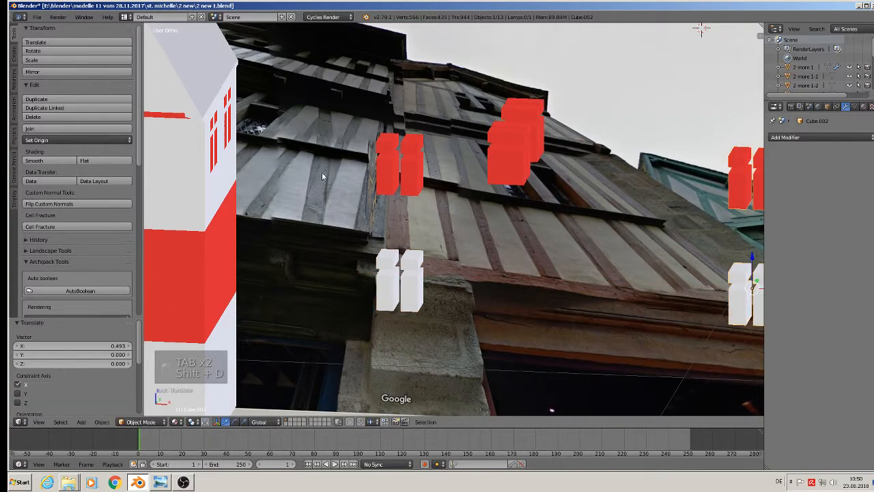
Delete the vertices of the three red window blocks from the original window object, keeping only the white block
right_click(395, 158)
key(Tab)
middle_drag(395, 156, 372, 209)
scroll(372, 209, down, 5)
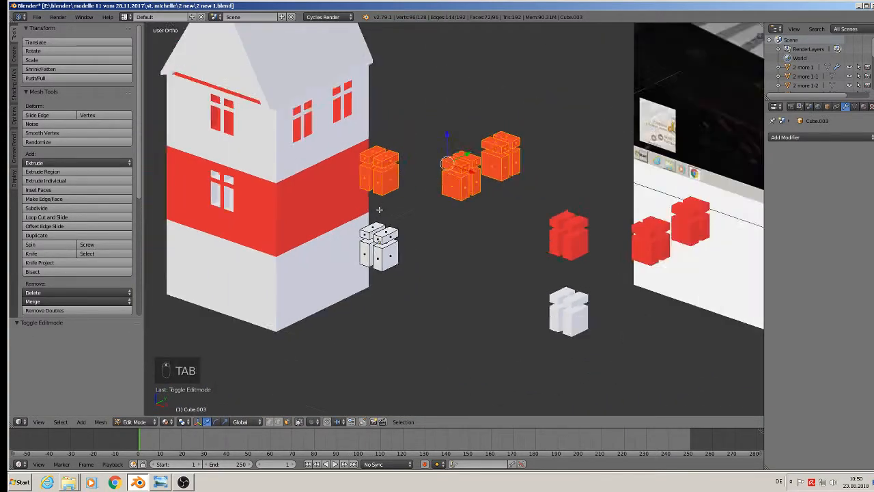
scroll(413, 199, down, 1)
shift+middle_drag(412, 200, 175, 353)
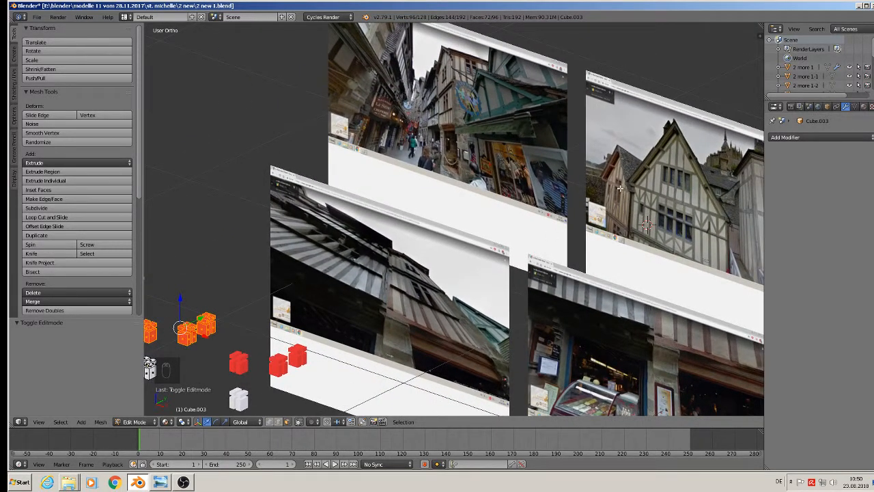
shift+middle_drag(208, 306, 416, 218)
scroll(393, 234, up, 7)
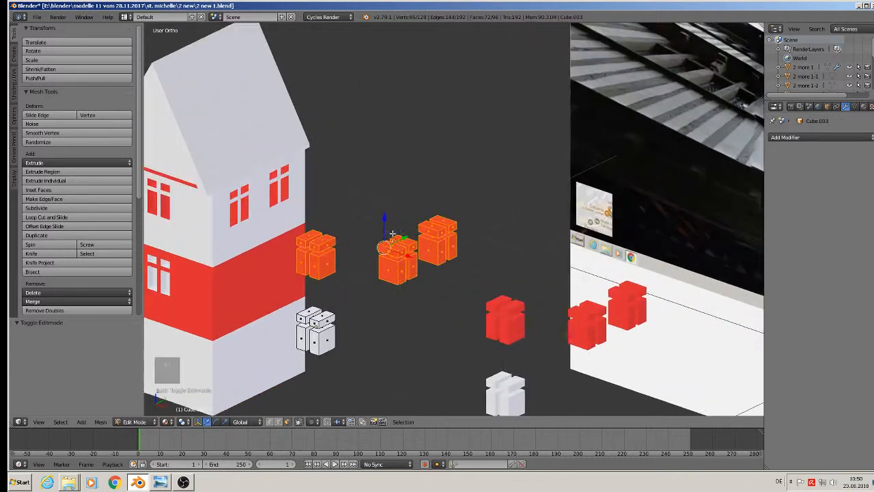
key(a)
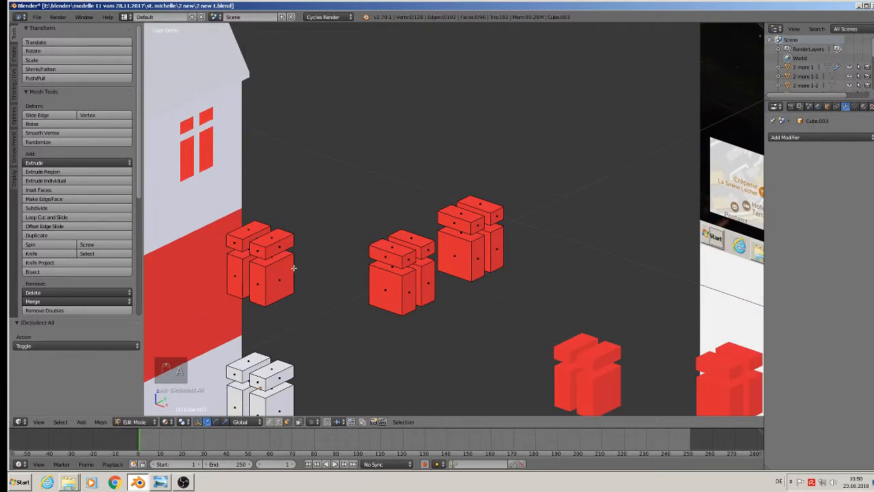
key(l)
key(l)
key(l)
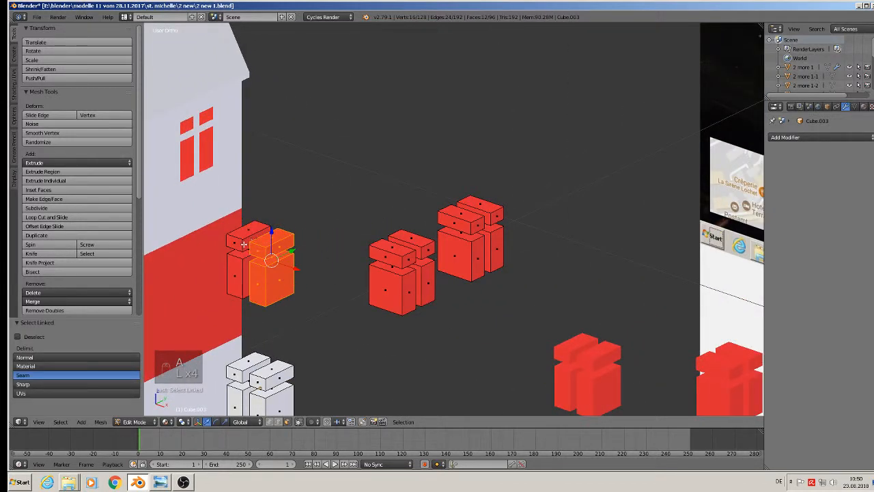
key(l)
key(l)
key(l)
key(l)
key(l)
key(l)
key(l)
key(l)
key(l)
key(l)
key(l)
key(l)
key(l)
key(l)
key(l)
key(l)
key(l)
key(l)
key(l)
key(l)
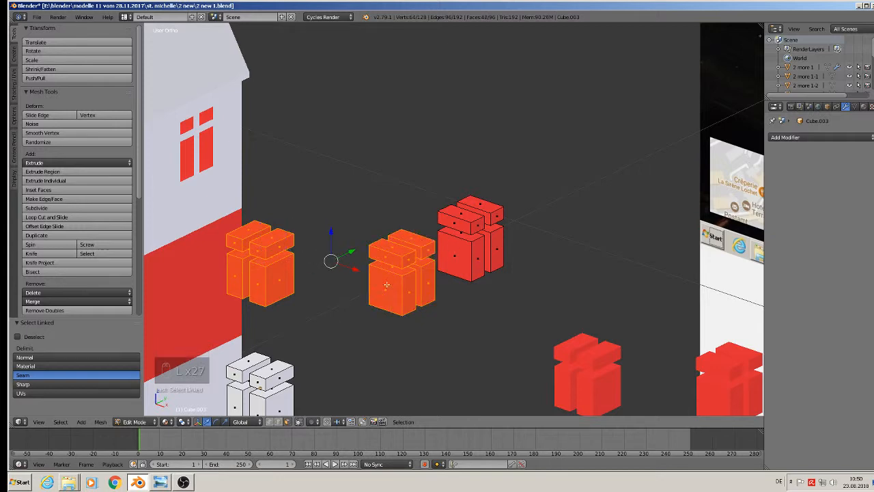
key(l)
key(l)
key(l)
key(l)
key(l)
key(l)
key(l)
key(l)
key(l)
key(l)
key(l)
key(l)
key(l)
key(l)
key(l)
key(l)
key(l)
key(l)
key(l)
key(l)
key(x)
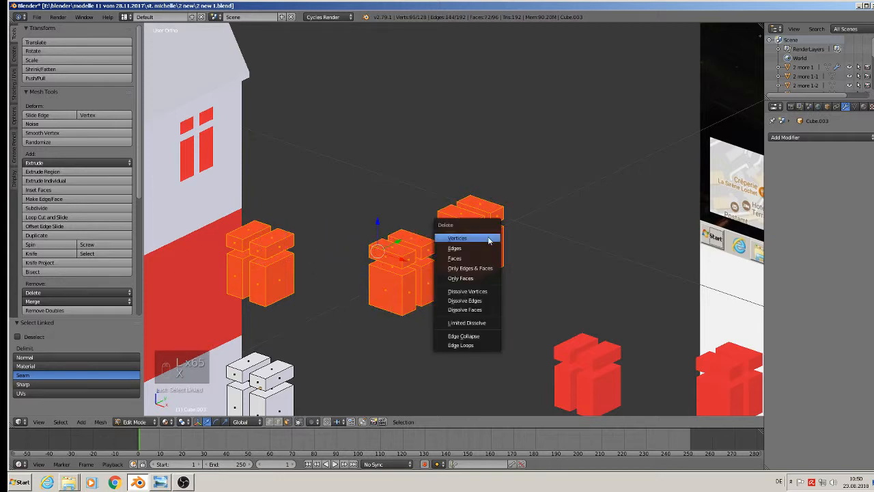
click(488, 238)
Duplicate one tall window block, move the copy -0.071 along X, and scale it down to about 0.9
middle_drag(488, 239, 510, 202)
key(l)
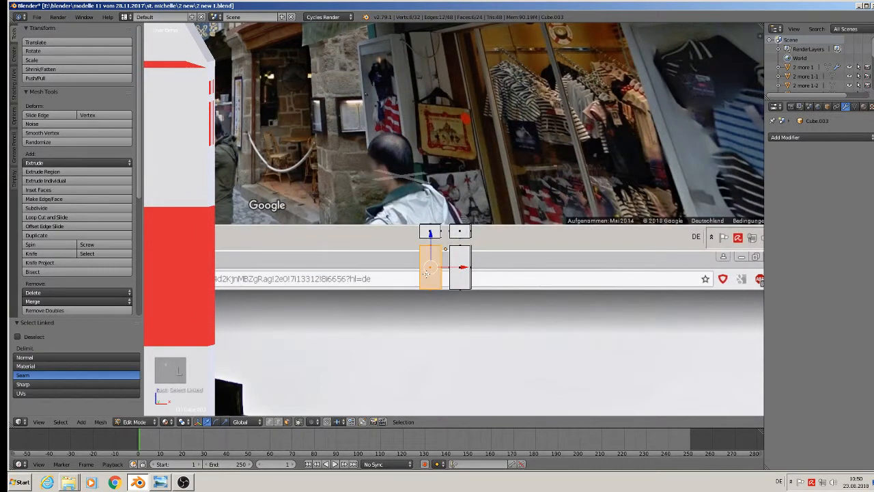
key(shift+d)
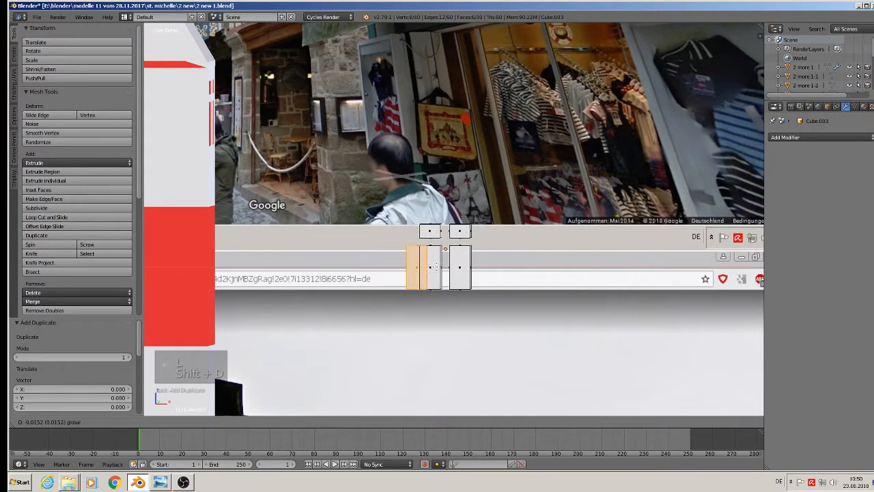
click(383, 271)
key(s)
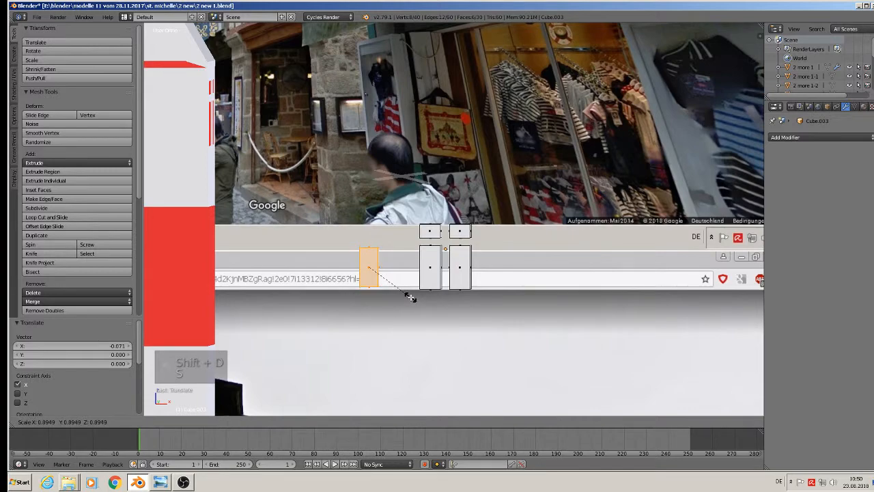
click(412, 297)
middle_drag(411, 297, 345, 327)
key(Tab)
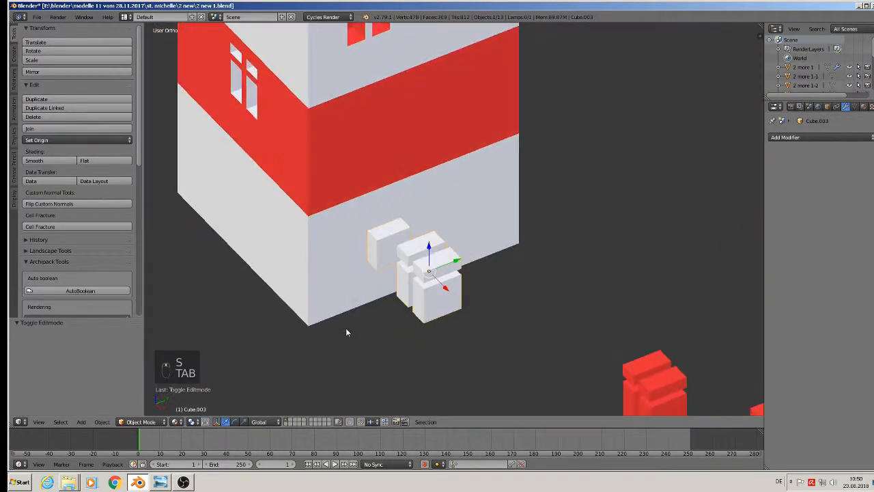
Move the window block object 0.326 along Y, 0.409 along X and 0.211 along Z into the house's rear upper wall
scroll(371, 300, down, 3)
drag(418, 275, 555, 217)
middle_drag(556, 220, 338, 262)
key(g)
key(x)
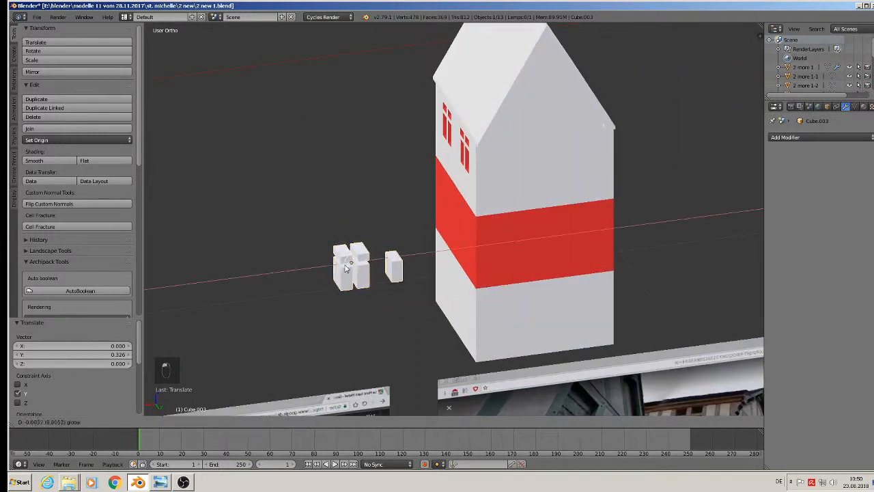
click(530, 203)
key(g)
key(z)
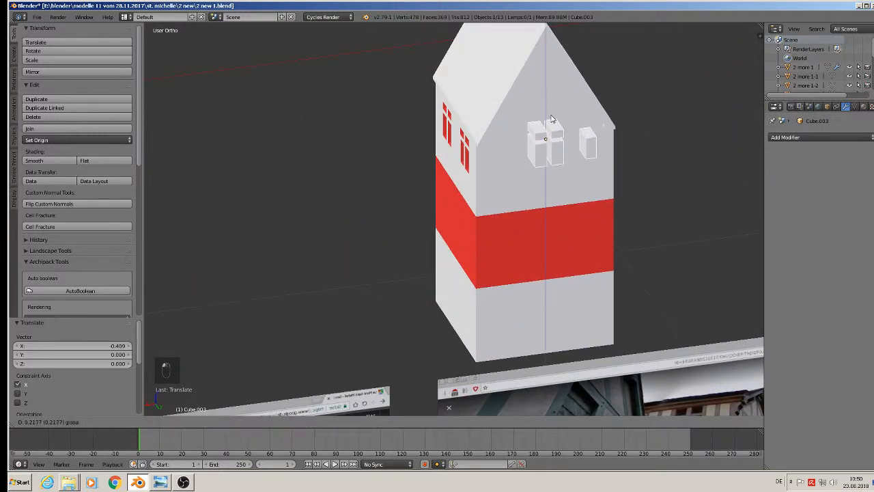
click(551, 120)
Assign the red material to all faces of the window block object
click(864, 107)
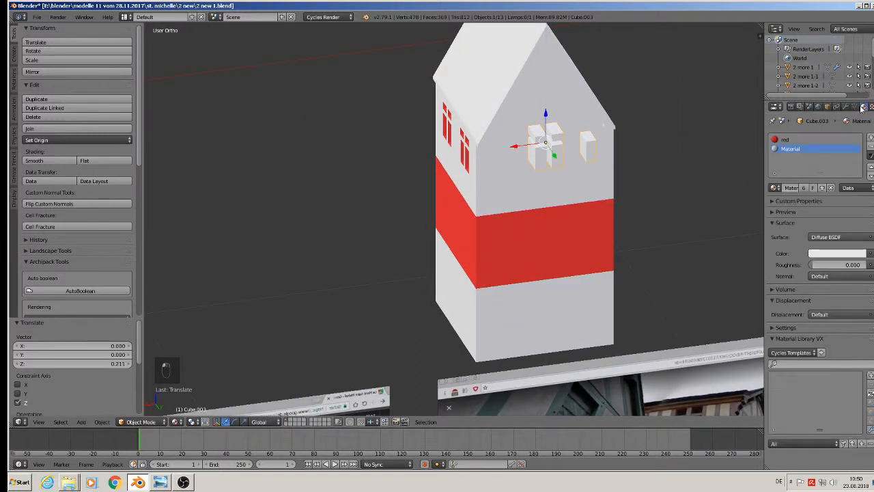
key(Tab)
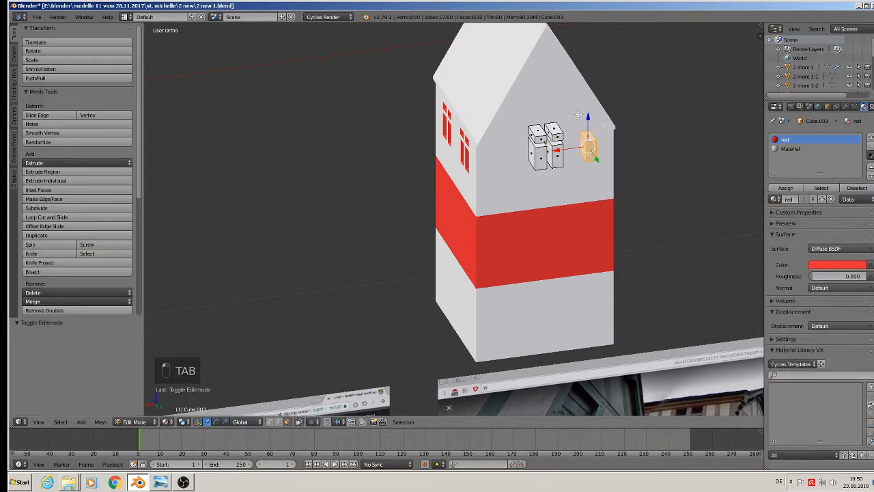
key(a)
key(a)
key(a)
key(a)
click(786, 188)
key(Tab)
scroll(568, 151, up, 4)
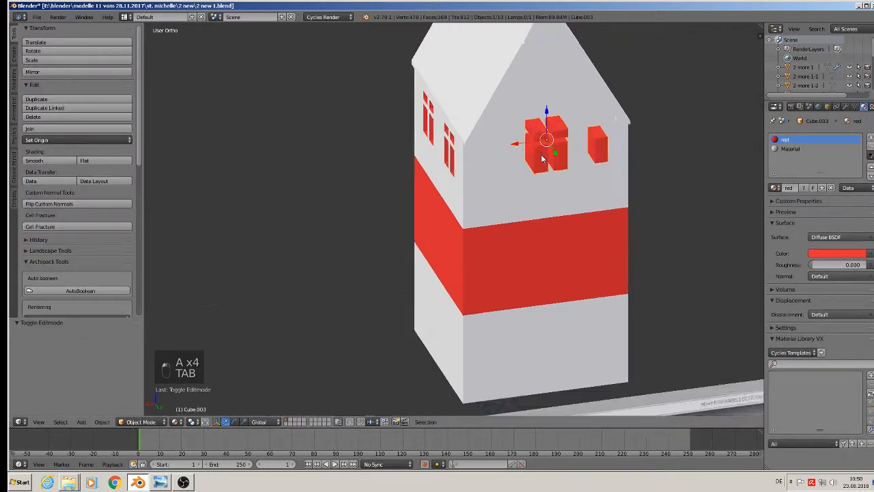
Shift the red window blocks -0.037 along Y and -0.013 along Z
drag(568, 145, 551, 147)
middle_drag(551, 147, 494, 143)
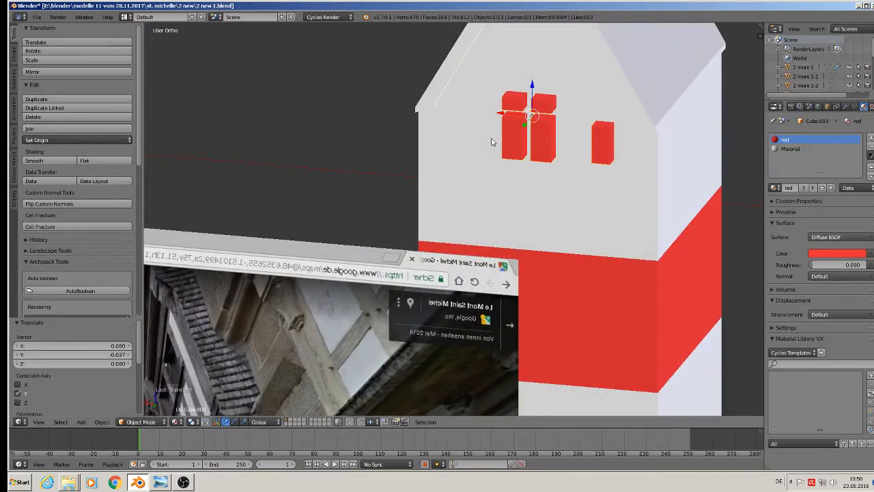
drag(540, 98, 537, 137)
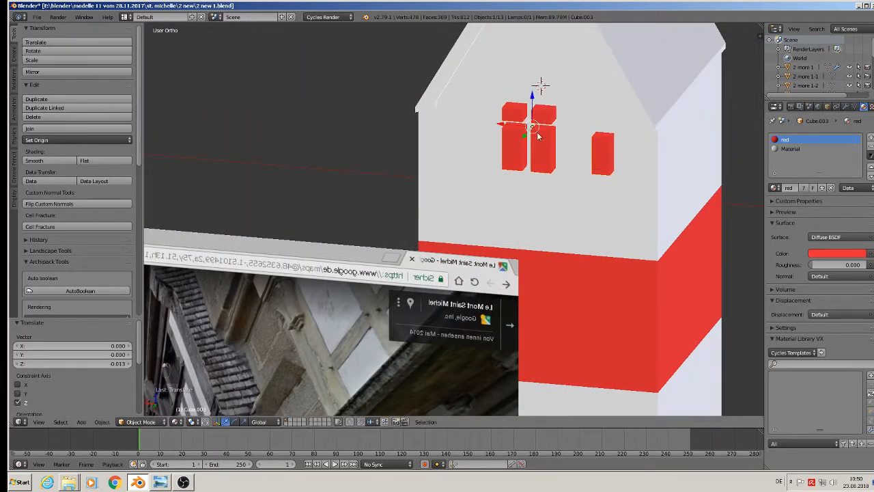
Rotate the red window blocks 180 degrees around Z and shift them -0.003 along X
text(rz180)
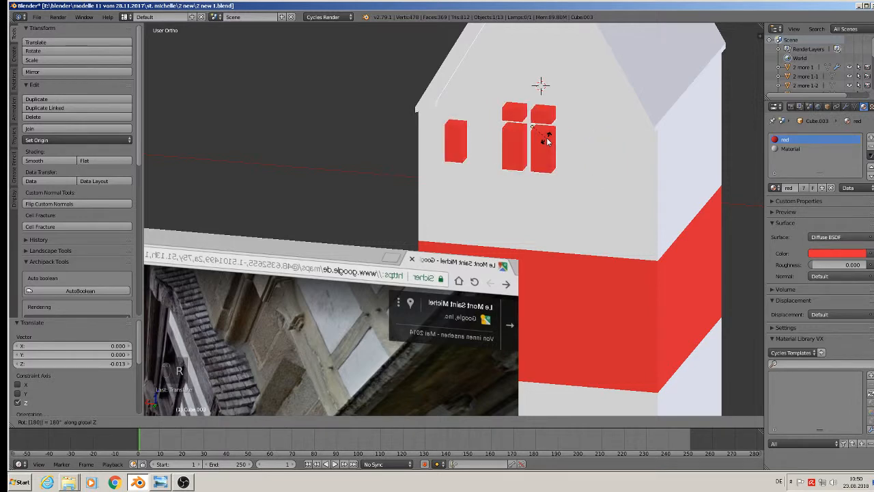
key(Return)
middle_drag(547, 141, 499, 130)
drag(503, 127, 509, 128)
Examine the window arrangement of the half-timbered house facades in the reference photos from the front view
middle_drag(514, 129, 584, 127)
scroll(584, 127, down, 6)
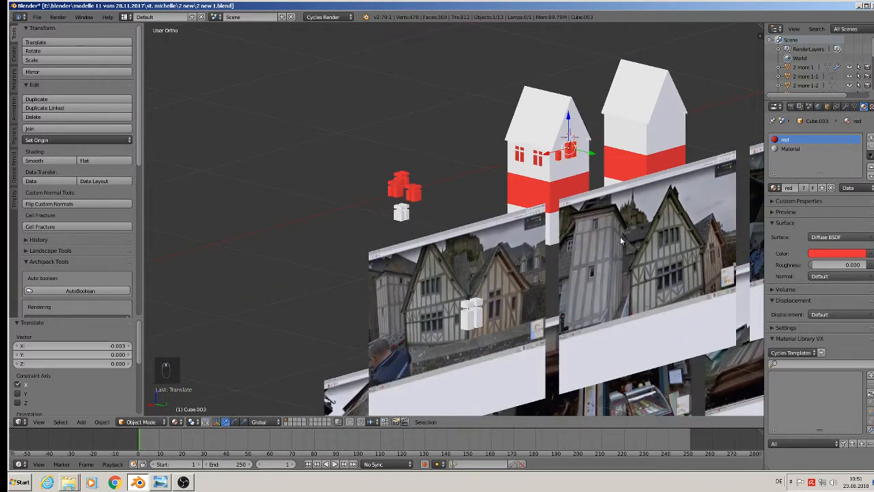
shift+middle_drag(620, 236, 484, 303)
key(KP_1)
scroll(429, 123, down, 3)
scroll(483, 302, up, 8)
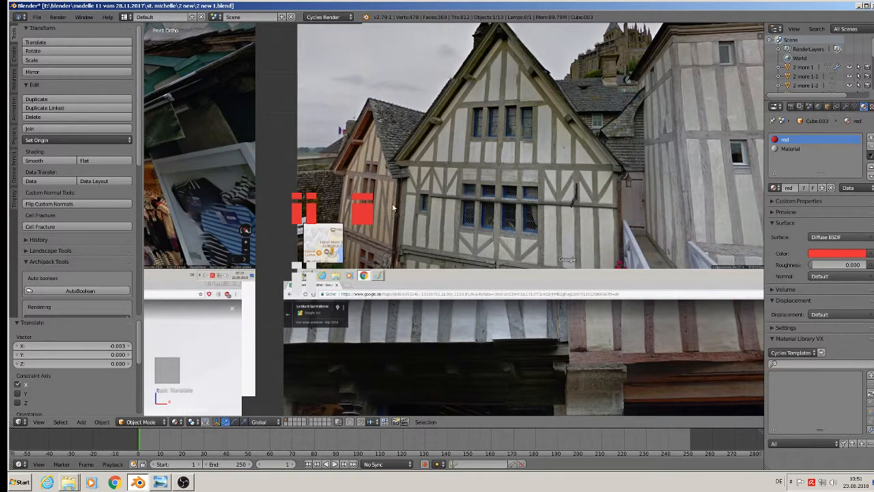
shift+middle_drag(488, 230, 637, 230)
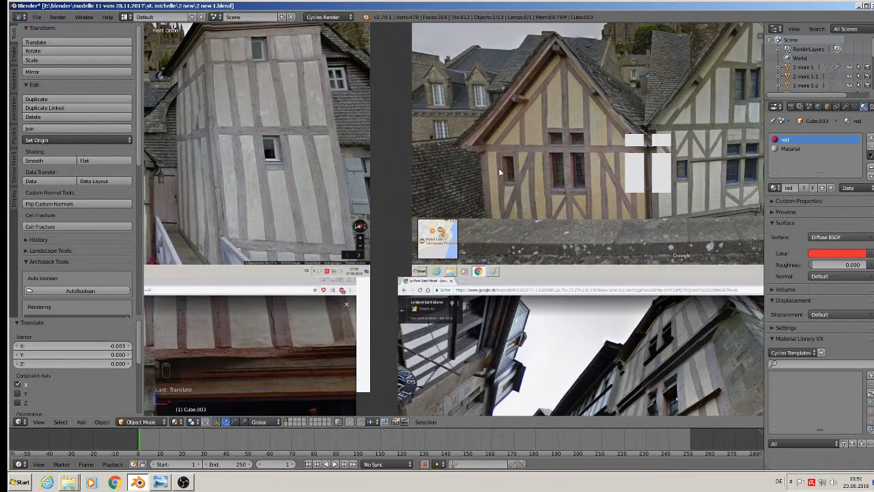
scroll(505, 170, down, 4)
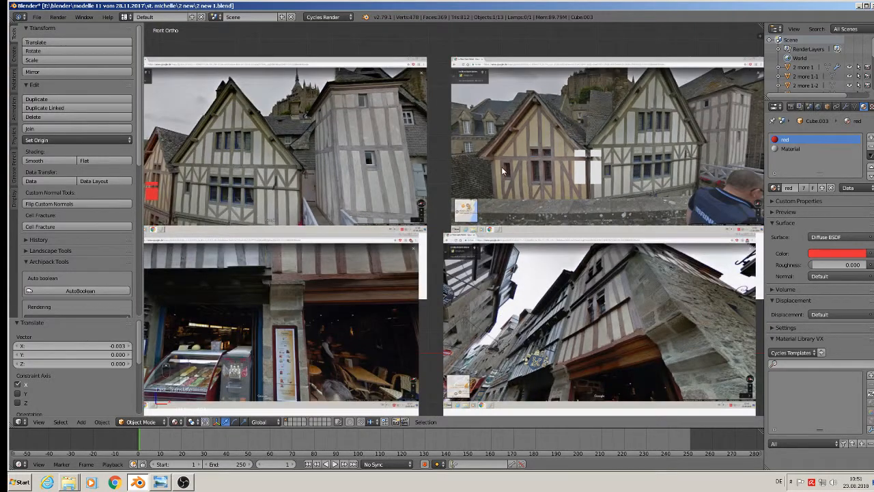
scroll(501, 167, down, 2)
Apply the rotation and scale of the red window block object
middle_drag(461, 160, 518, 205)
scroll(518, 205, up, 10)
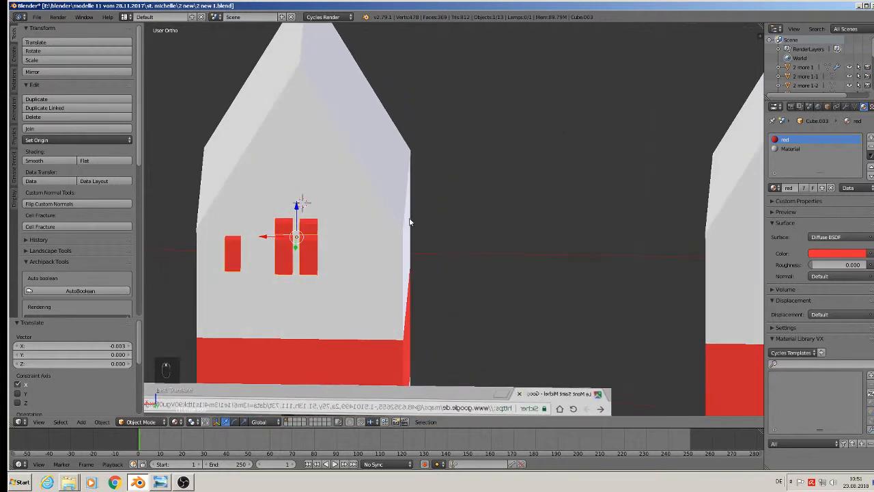
click(101, 422)
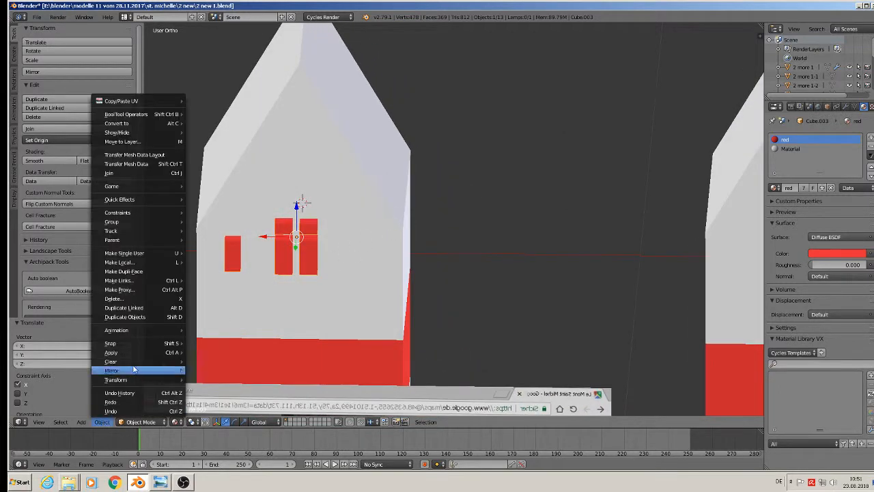
mouse_move(129, 352)
click(246, 271)
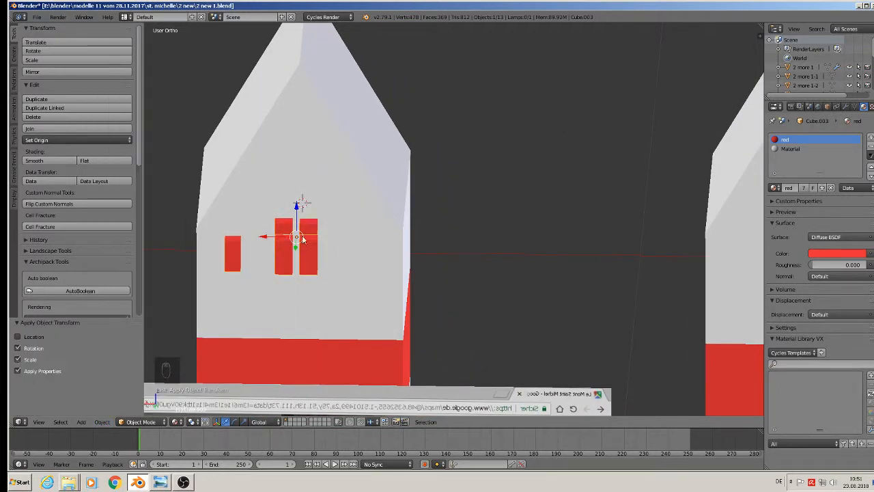
Apply the rotation and scale of the house the window blocks sit in
right_click(305, 229)
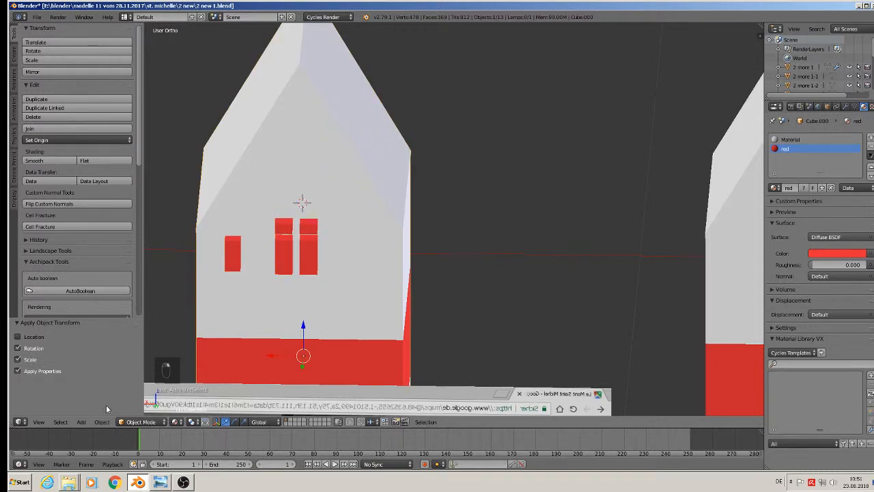
click(102, 422)
mouse_move(130, 352)
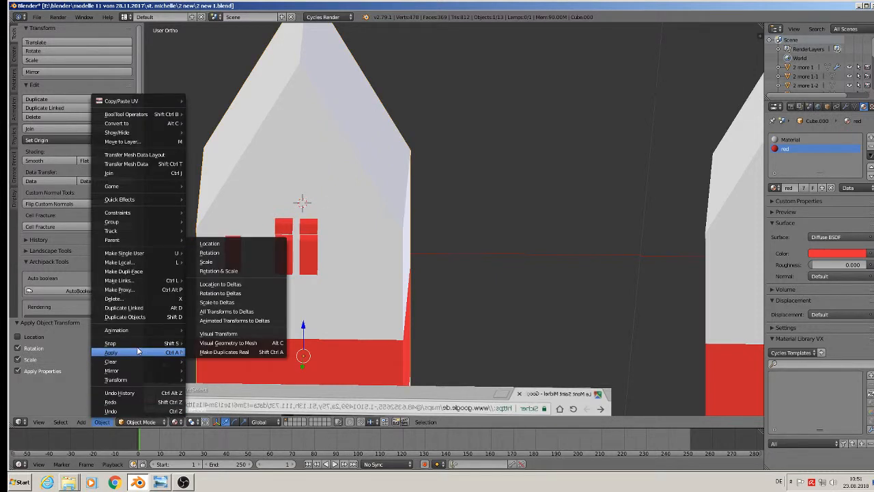
click(252, 272)
Cut the windows out of the house with a Boolean Difference modifier using Cube.003, and apply the modifier
right_click(290, 247)
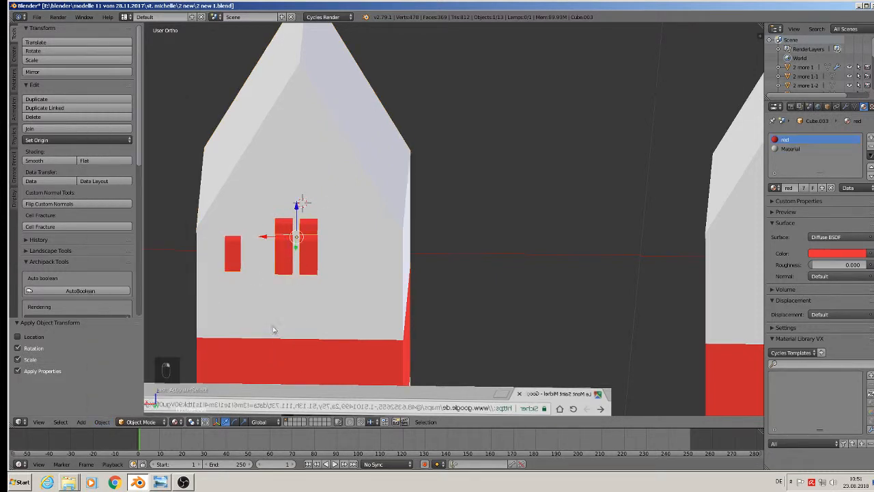
shift+middle_drag(273, 330, 293, 271)
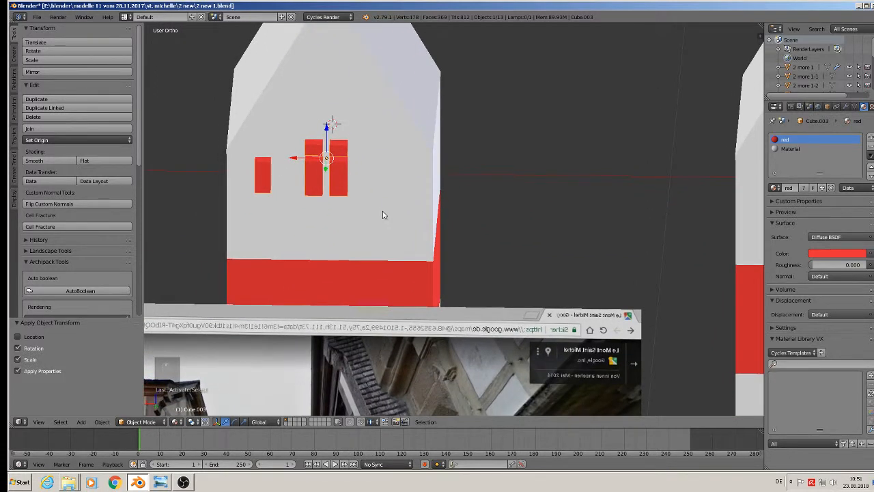
right_click(369, 281)
click(845, 107)
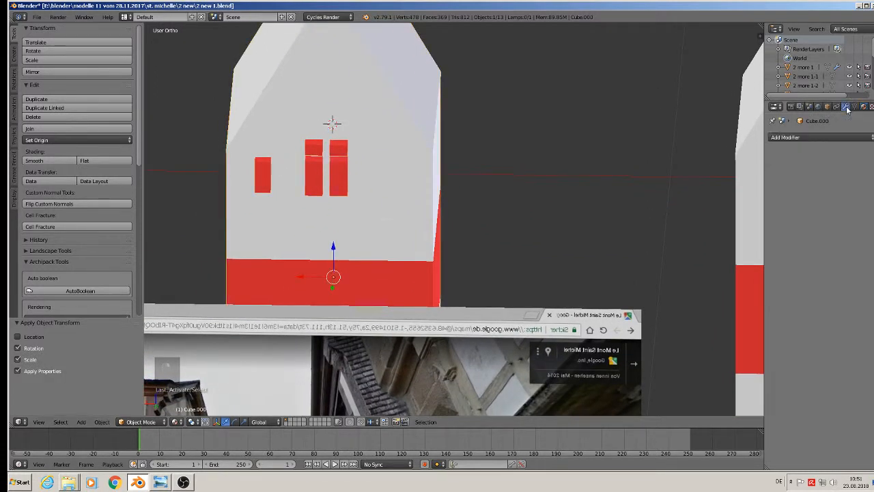
click(830, 141)
click(717, 180)
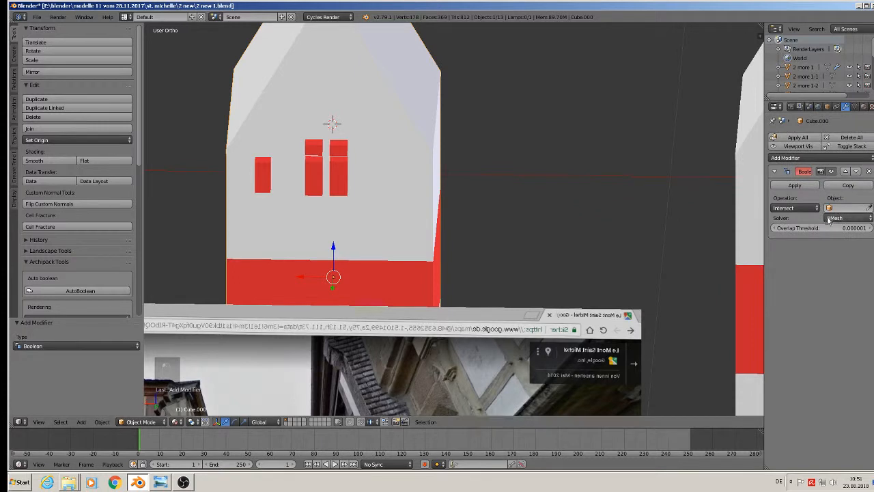
click(847, 208)
click(792, 282)
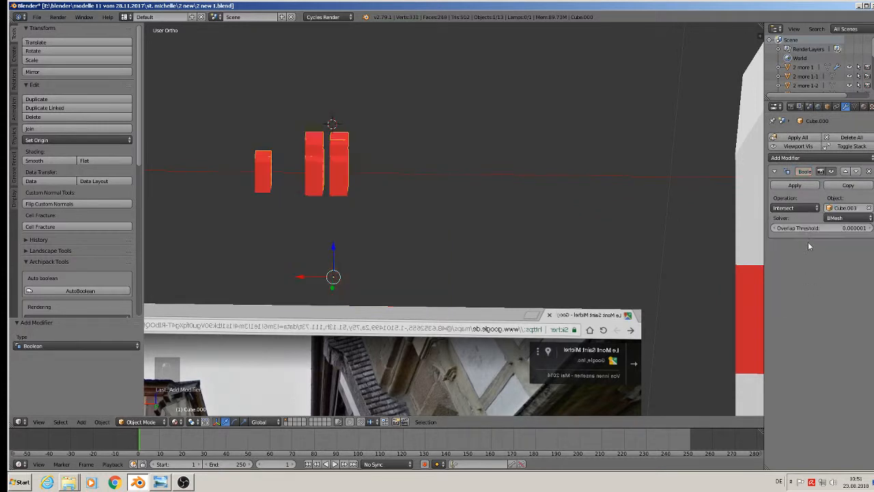
click(806, 207)
click(809, 178)
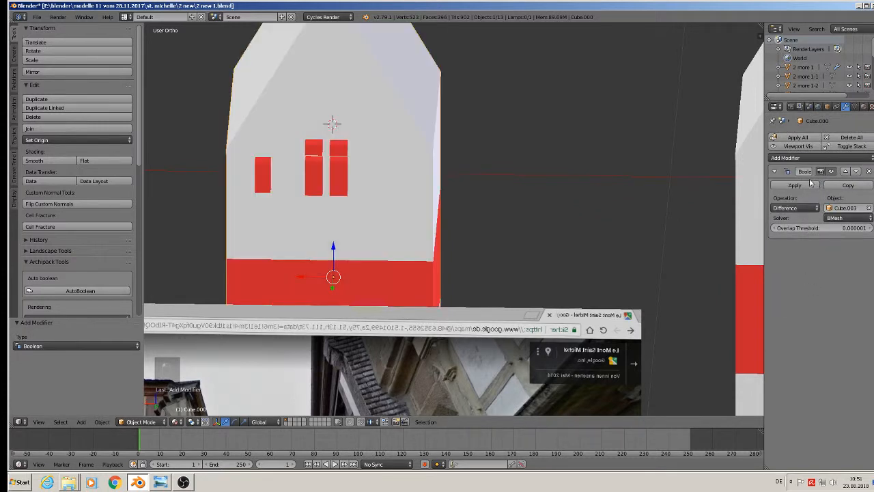
click(809, 183)
Move the red window blocks 0.457 along X out of the house
right_click(333, 168)
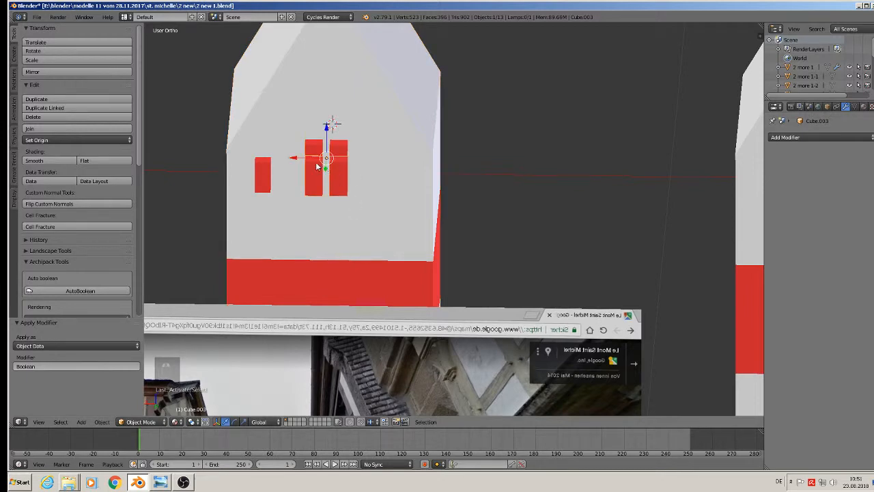
drag(295, 158, 624, 170)
scroll(600, 205, down, 6)
middle_drag(600, 206, 423, 201)
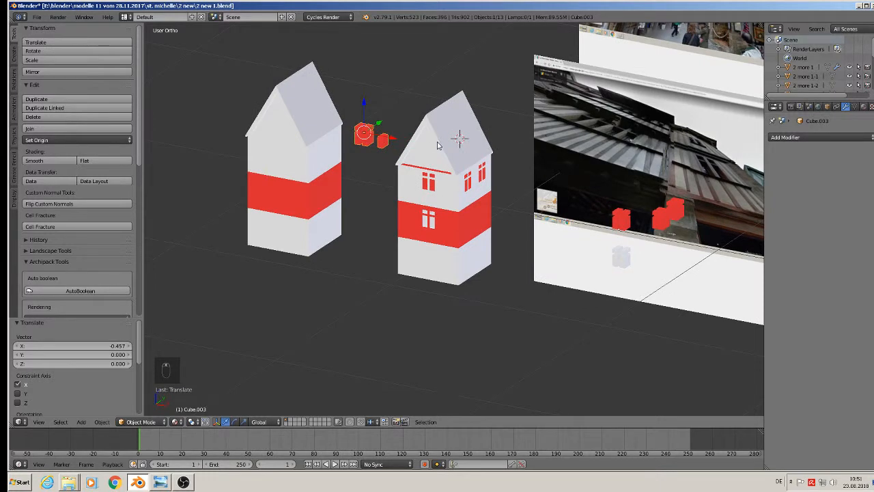
Move the red window blocks and the remaining window block object beside the reference photo to layer 2
key(m)
key(m)
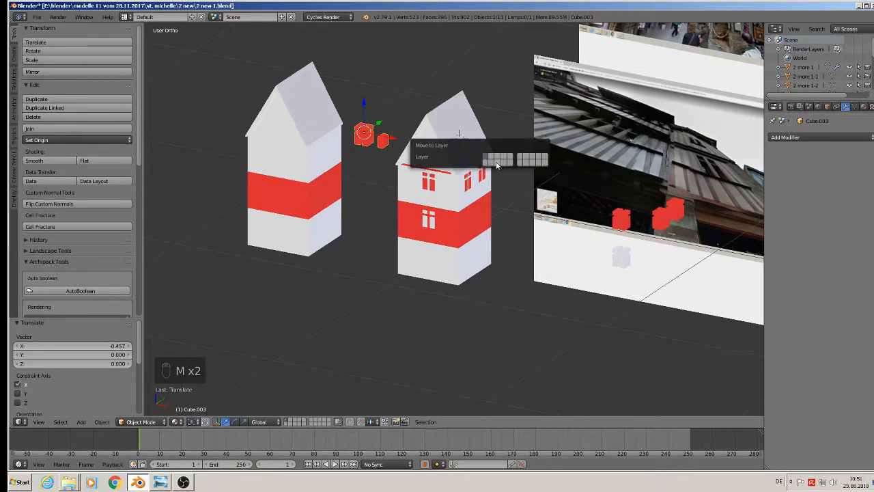
click(496, 165)
right_click(622, 220)
key(m)
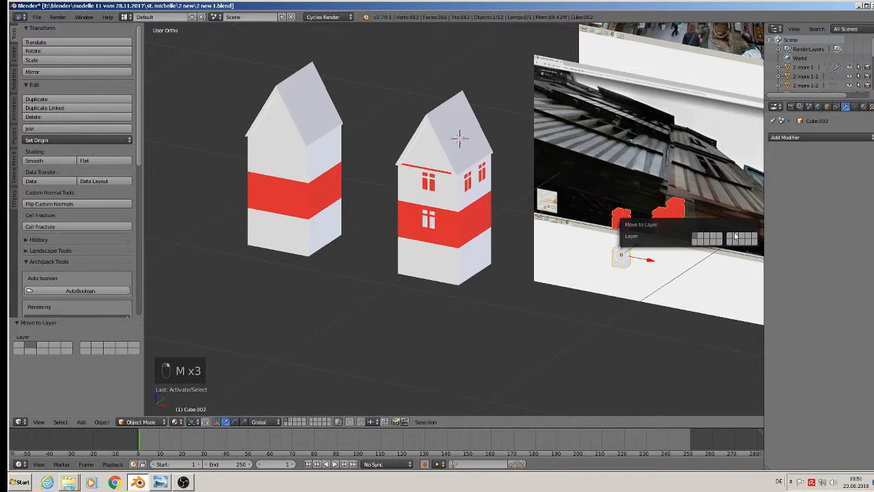
click(702, 236)
Move the house without windows to layer 2
right_click(308, 138)
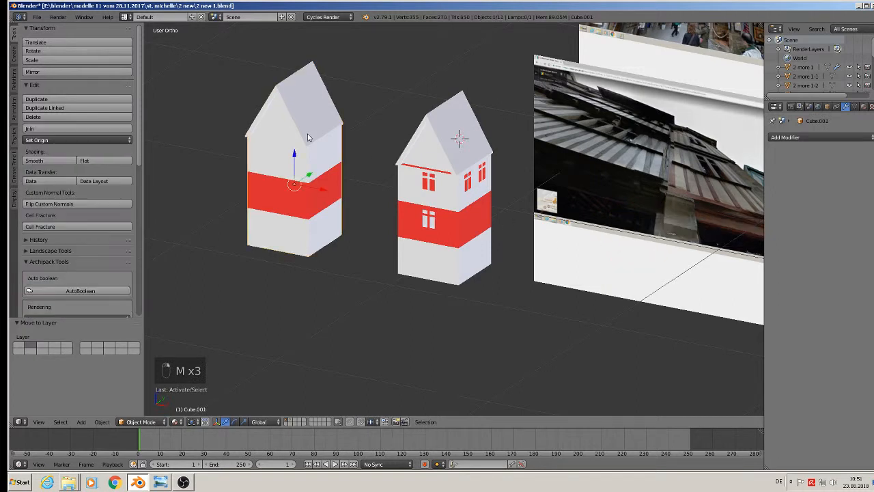
key(m)
click(385, 153)
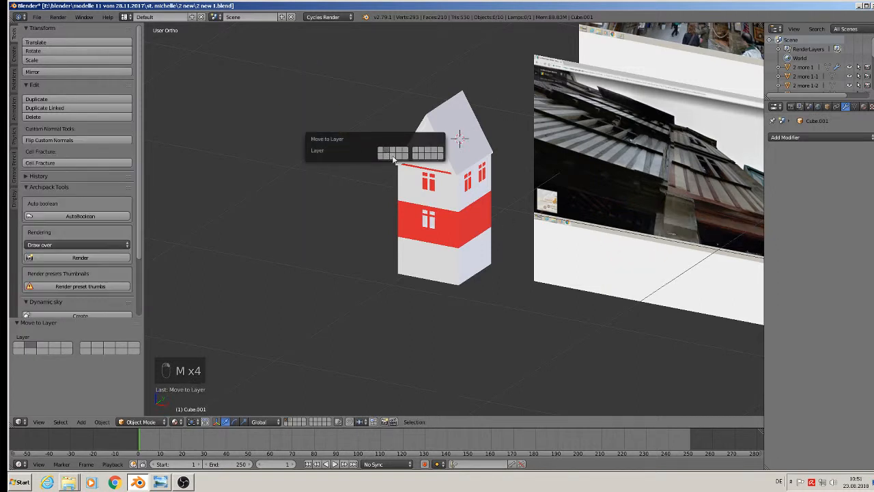
Duplicate the house with the cut windows, move the copy 0.646 along X, and send it to layer 2
right_click(455, 174)
key(shift+d)
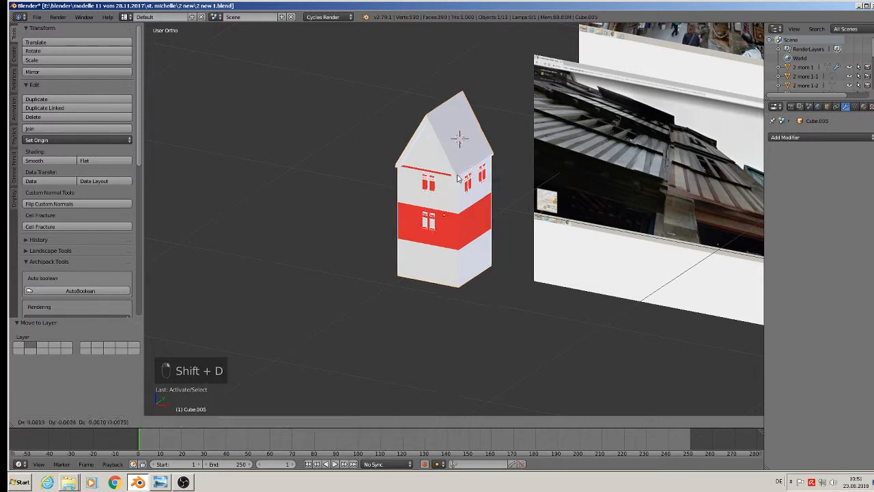
click(342, 196)
key(m)
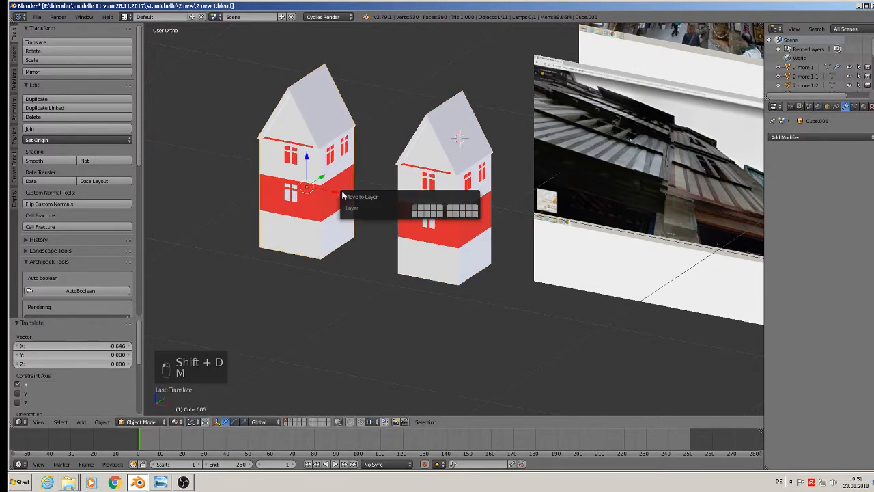
click(414, 208)
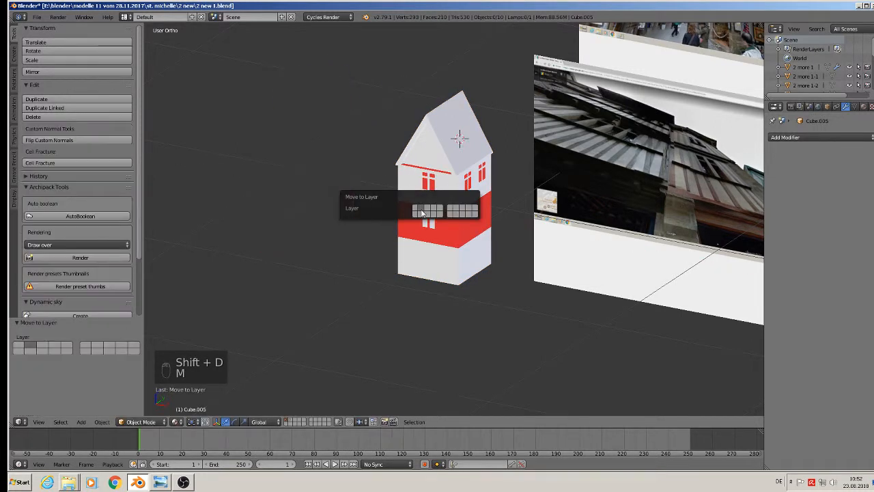
Save the scene as a new file named "2 new 2.blend" in the 2 new folder
click(37, 16)
click(55, 95)
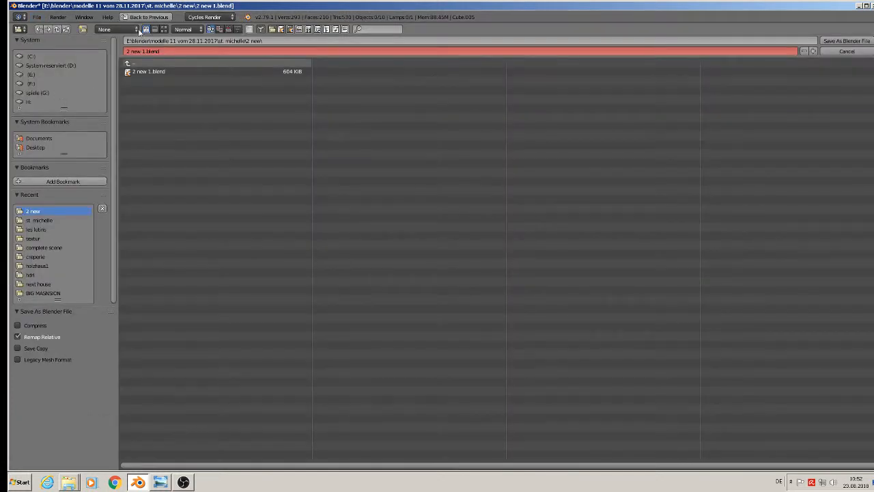
click(148, 50)
click(147, 52)
click(853, 42)
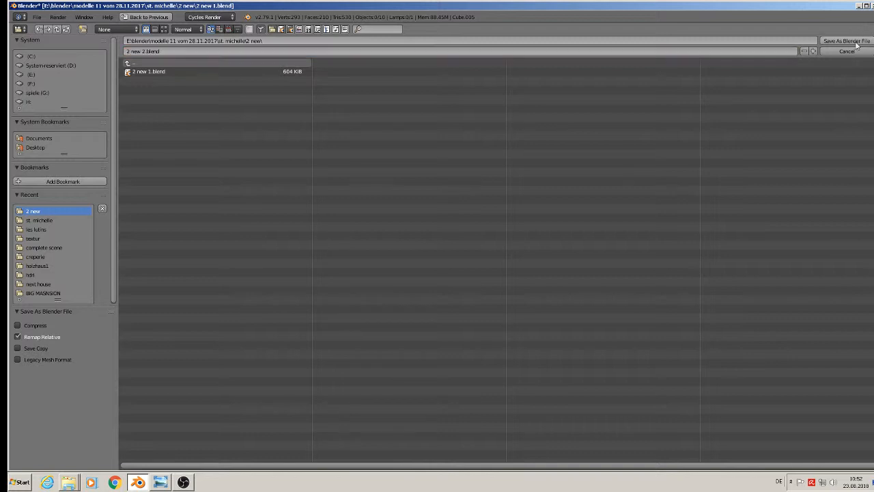
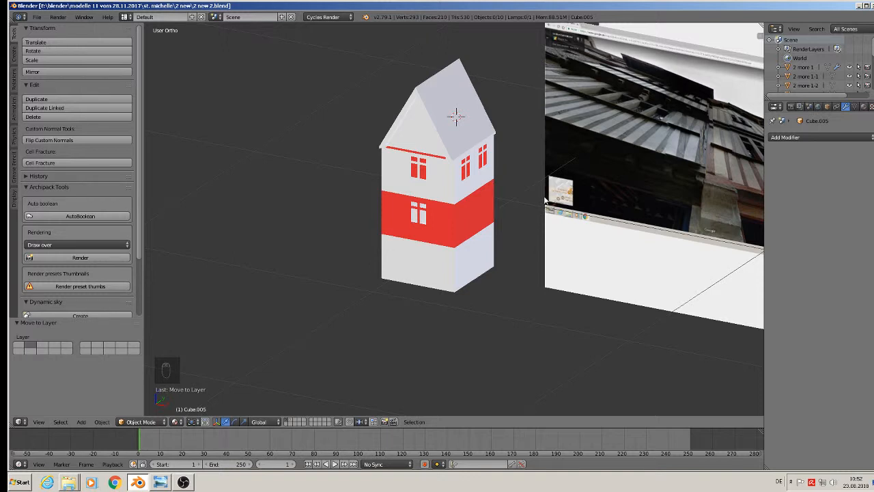
Examine the reference photos in front view, especially the timber-clad facade and its windows behind the house model
shift+middle_drag(673, 142, 258, 166)
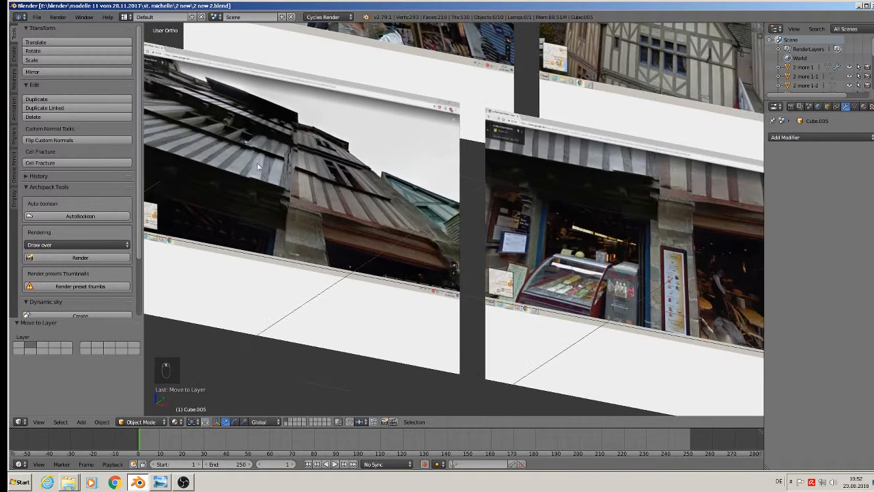
key(KP_1)
key(KP_0)
key(KP_1)
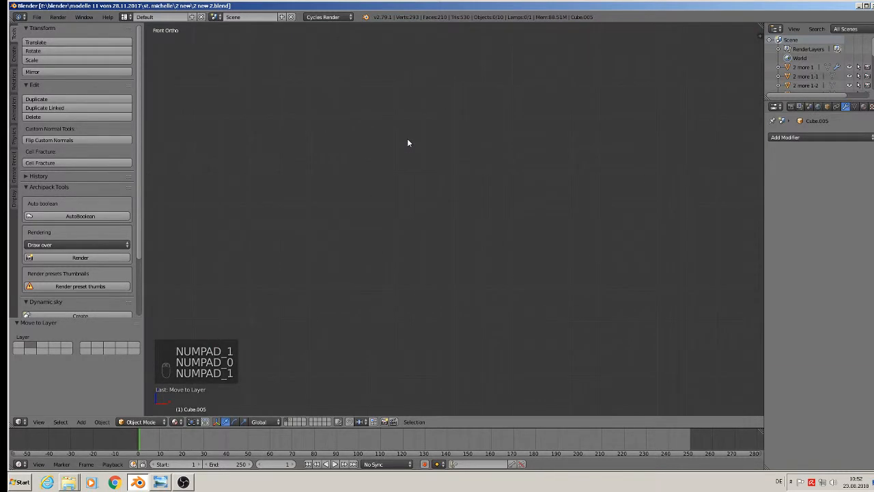
scroll(429, 229, down, 5)
scroll(306, 309, up, 4)
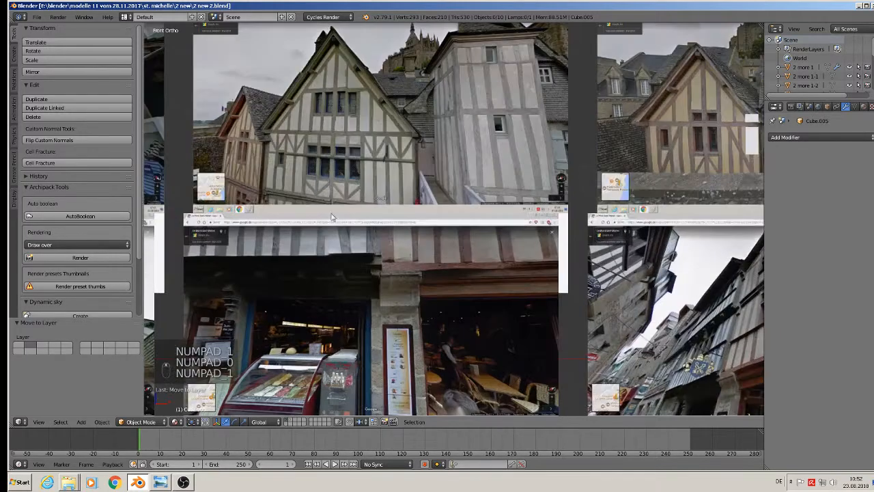
shift+middle_drag(348, 207, 540, 149)
shift+middle_drag(371, 258, 539, 185)
scroll(417, 186, up, 2)
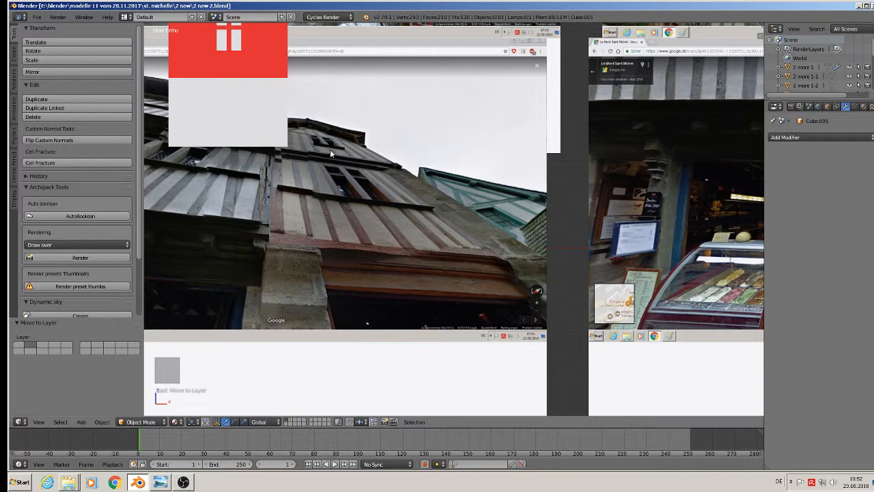
shift+middle_drag(345, 142, 407, 172)
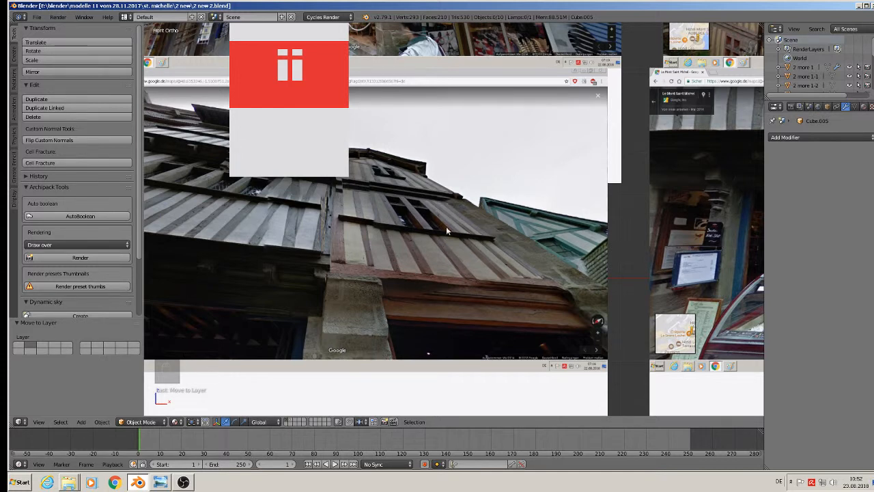
Add a cube at the side edge of the house's white ground floor in front view and scale it to 0.018
click(228, 140)
click(81, 421)
mouse_move(90, 410)
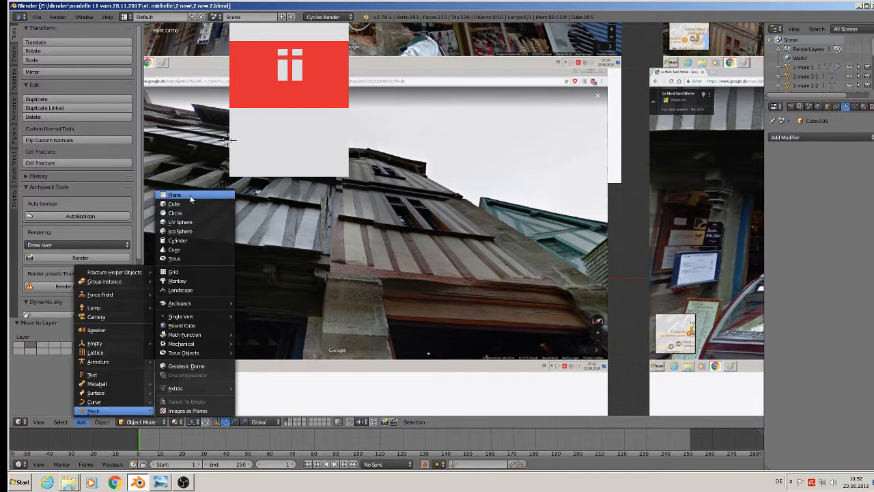
click(191, 203)
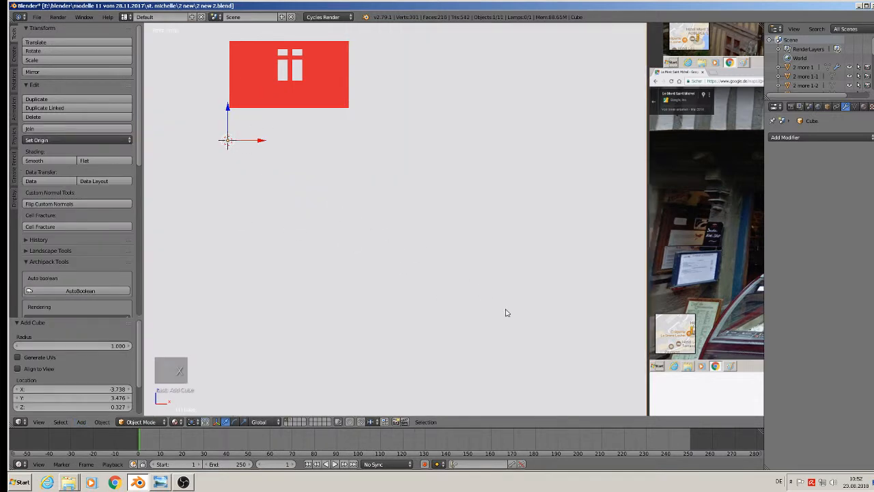
key(s)
click(231, 149)
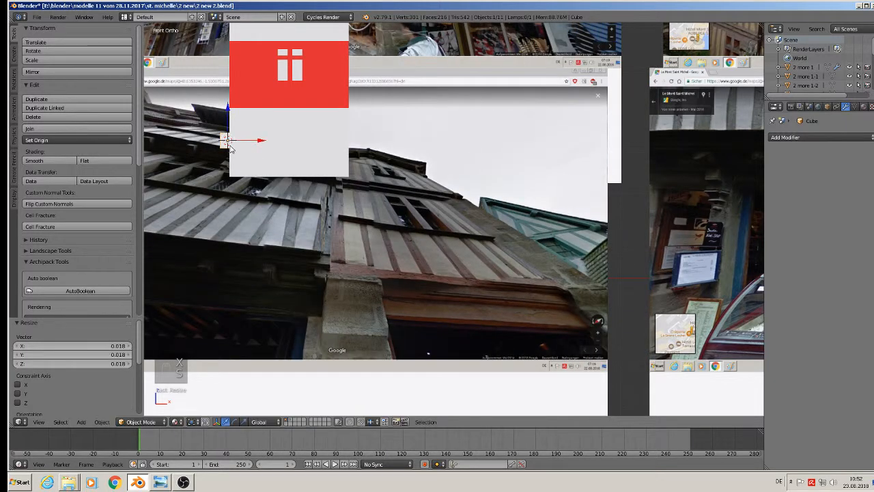
Raise the small cube 0.100 along Z to the height of the red storey
drag(228, 123, 229, 80)
middle_drag(229, 80, 289, 135)
scroll(289, 136, down, 3)
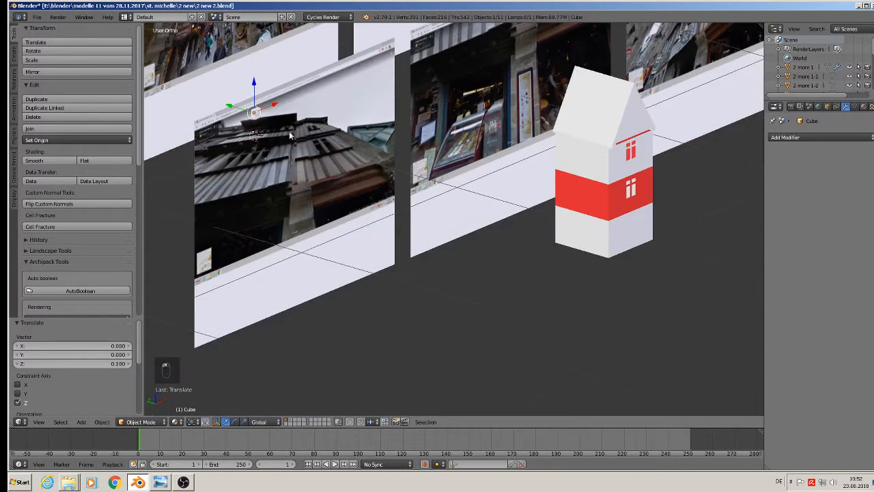
Move the small cube to the house's front corner at the base of the red storey and scale it down
drag(242, 112, 645, 224)
scroll(650, 223, up, 6)
middle_drag(651, 223, 552, 237)
key(s)
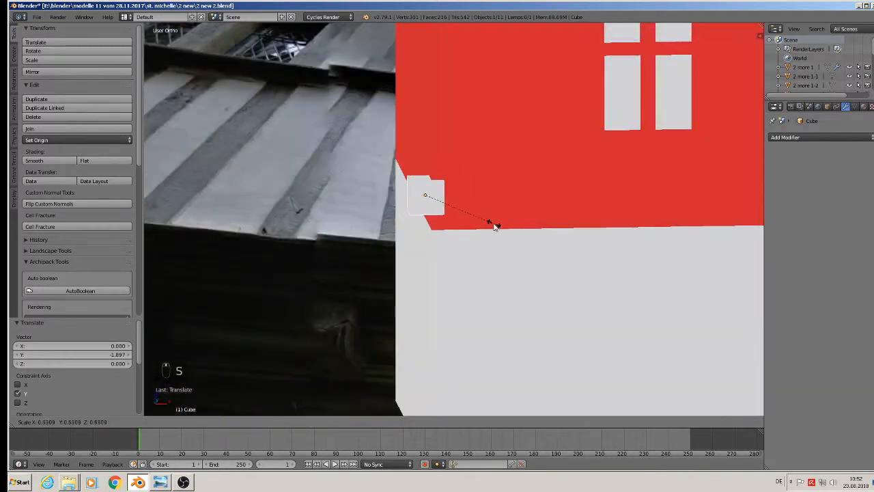
click(460, 211)
middle_drag(460, 211, 511, 239)
drag(415, 195, 426, 197)
middle_drag(425, 197, 372, 184)
drag(469, 201, 477, 204)
Scale the small corner cube up by about 1.635 and nudge it about 0.002 along X
scroll(477, 203, down, 5)
shift+middle_drag(551, 258, 502, 203)
key(s)
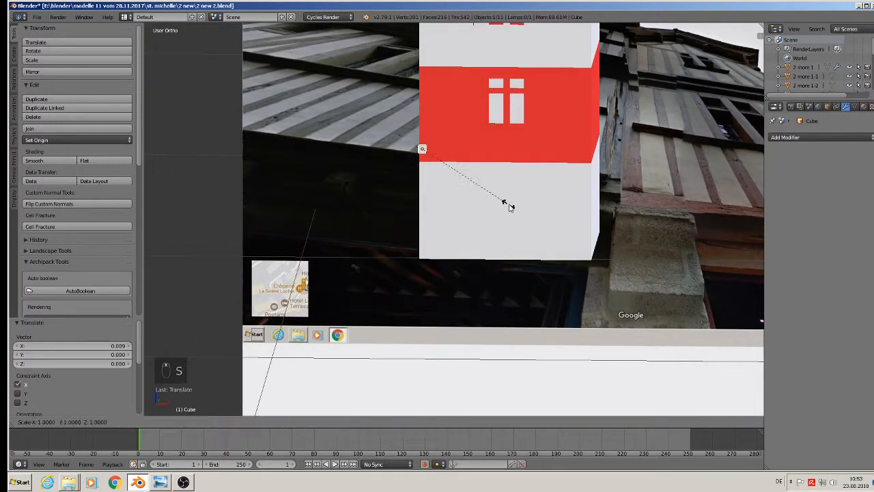
click(567, 234)
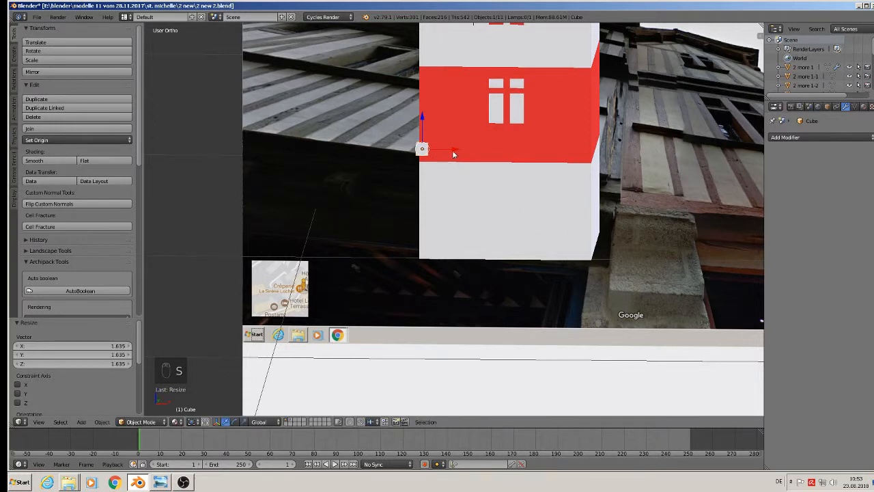
drag(453, 152, 454, 150)
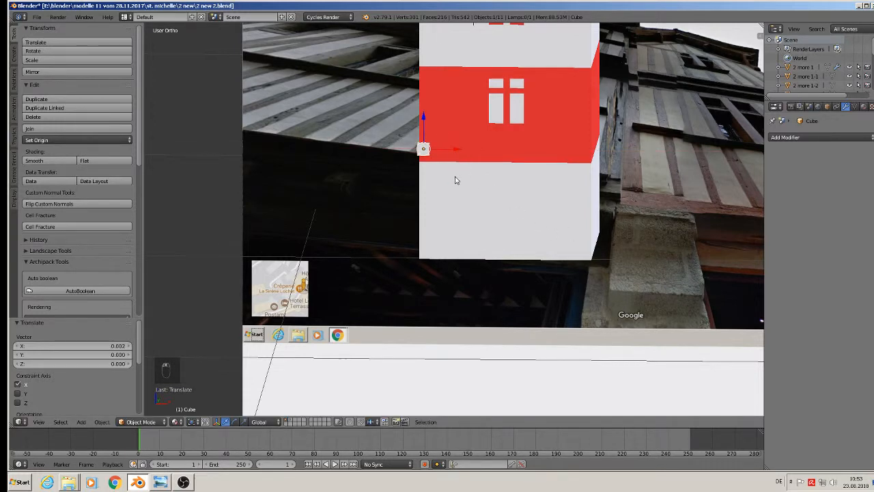
Stretch the cube along Z and raise it to form a corner post spanning the red storey's height
key(s)
key(z)
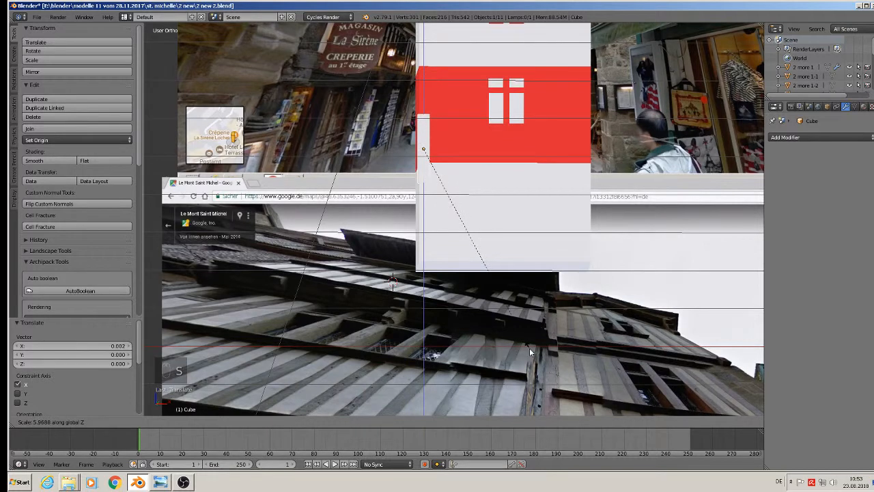
click(529, 351)
drag(425, 120, 428, 89)
key(s)
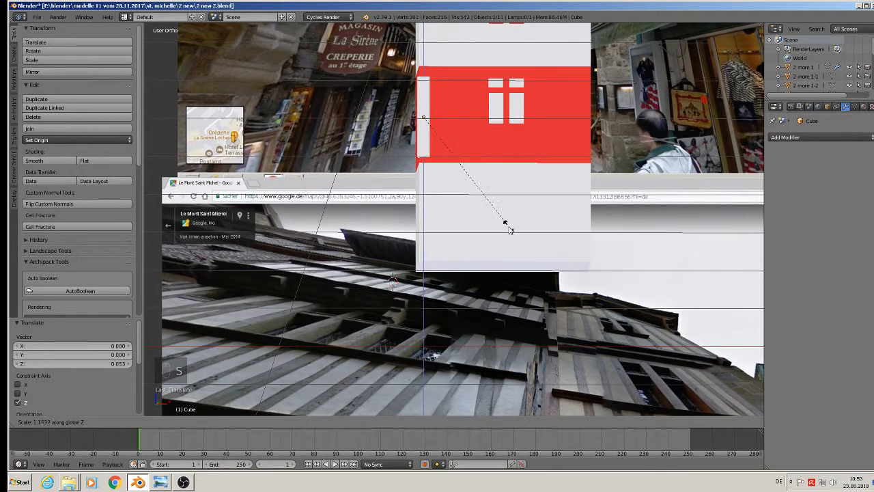
click(509, 261)
drag(424, 89, 421, 90)
Duplicate the corner post and move the copy down about 0.191 along Z, in front of the ground floor
scroll(524, 191, down, 3)
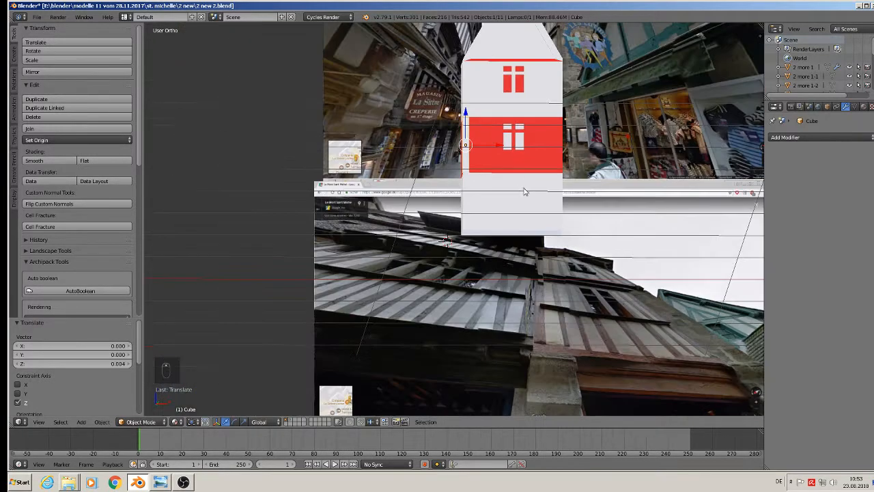
middle_drag(525, 191, 523, 210)
shift+middle_drag(451, 234, 369, 204)
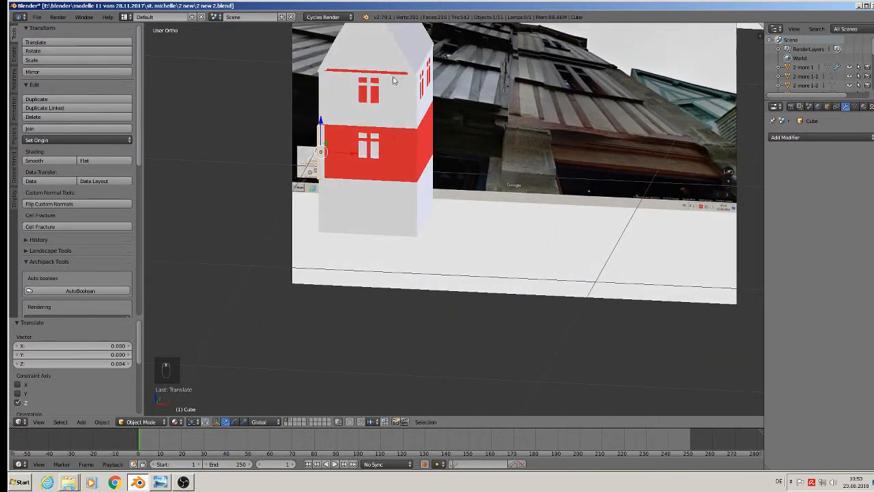
scroll(339, 177, up, 2)
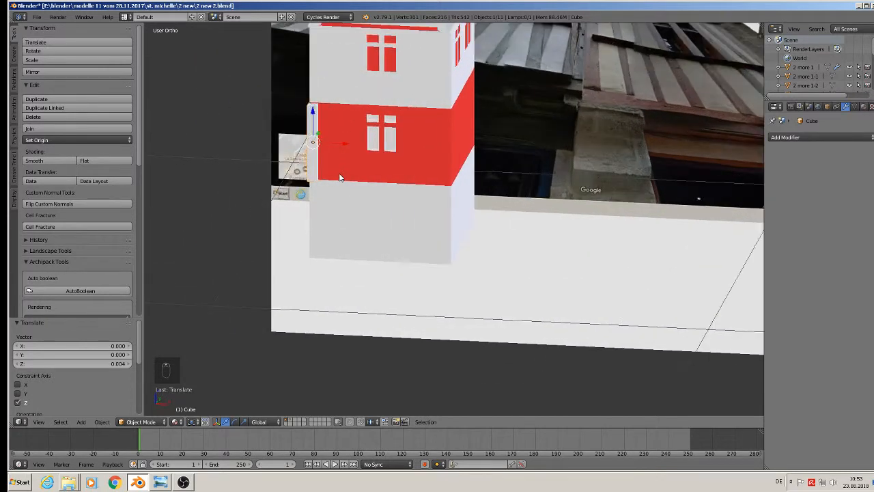
scroll(337, 176, down, 3)
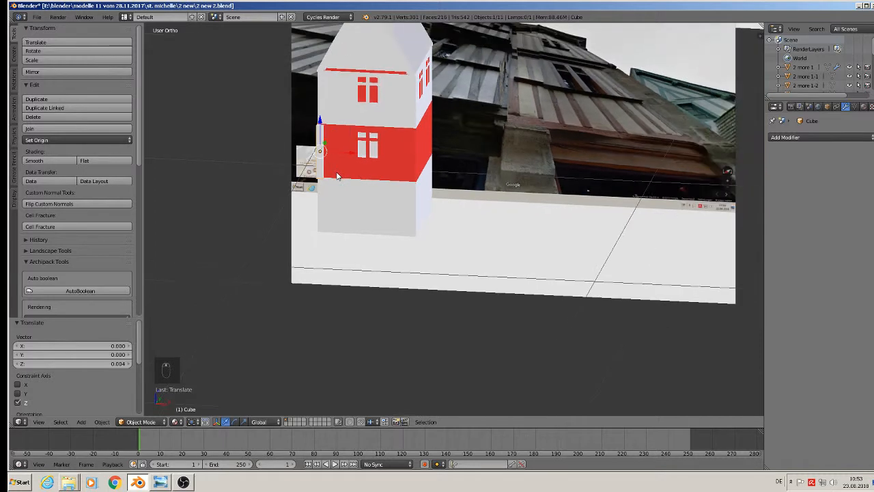
key(shift+d)
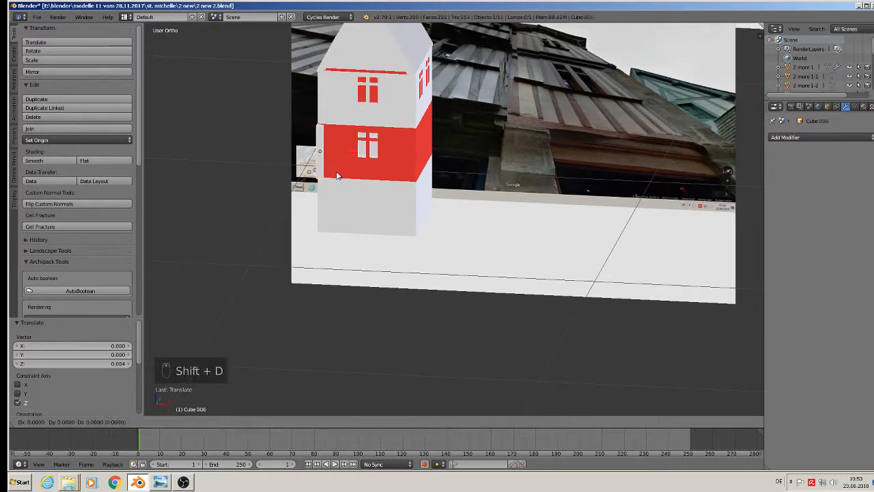
click(312, 186)
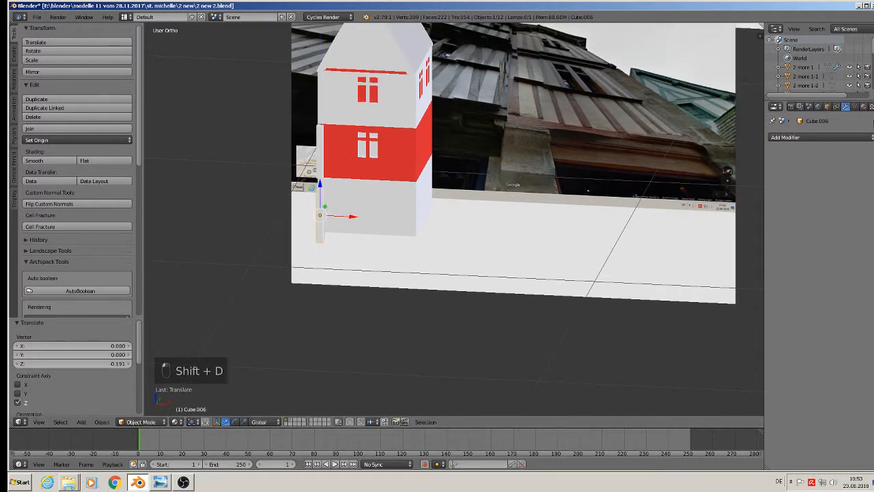
Assign the existing "red" material to the duplicated post
click(863, 106)
click(773, 167)
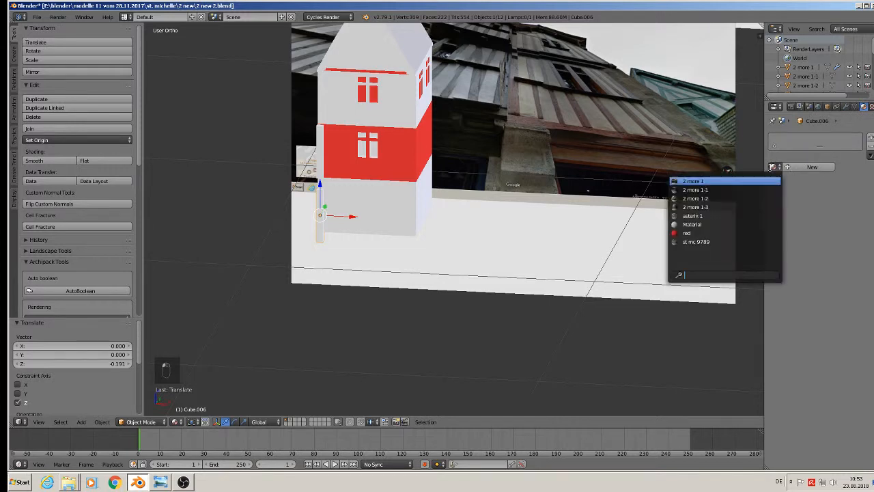
click(723, 231)
Widen the red post into a block by moving its side face about 0.29 along X, and shift the block about 0.034 along X
key(Tab)
scroll(321, 211, up, 4)
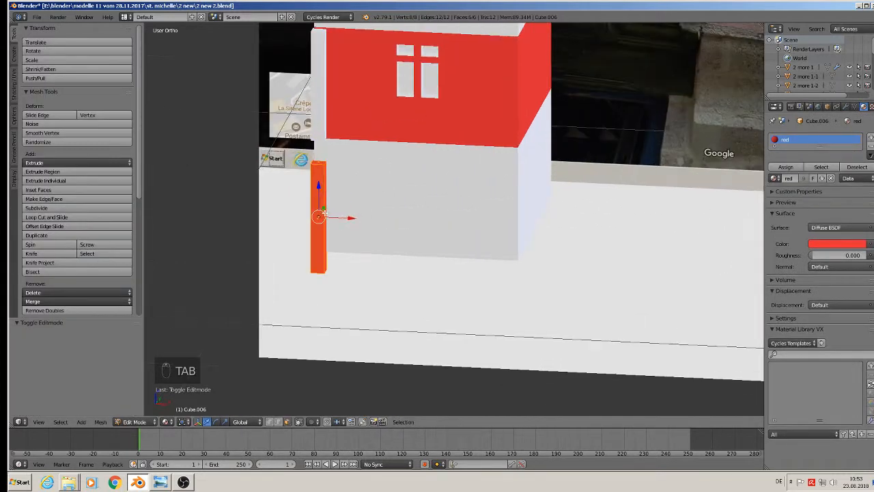
right_click(327, 208)
drag(356, 218, 491, 219)
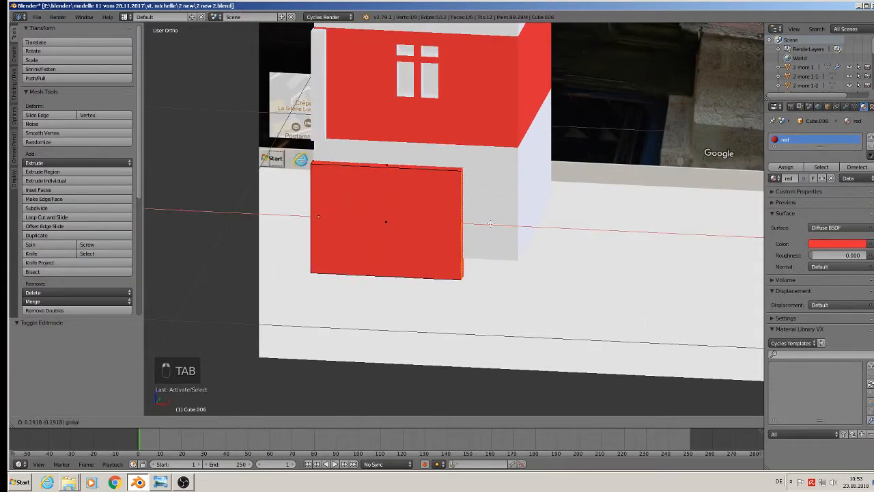
scroll(491, 219, down, 2)
key(Tab)
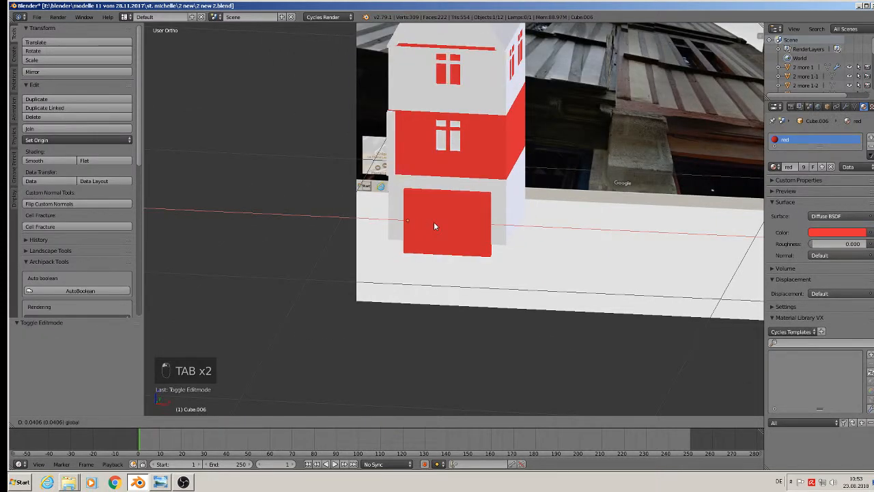
drag(434, 221, 431, 221)
Examine the ground-floor shopfronts in the street reference photos and compare them with the house model
scroll(431, 220, down, 4)
shift+middle_drag(508, 227, 414, 247)
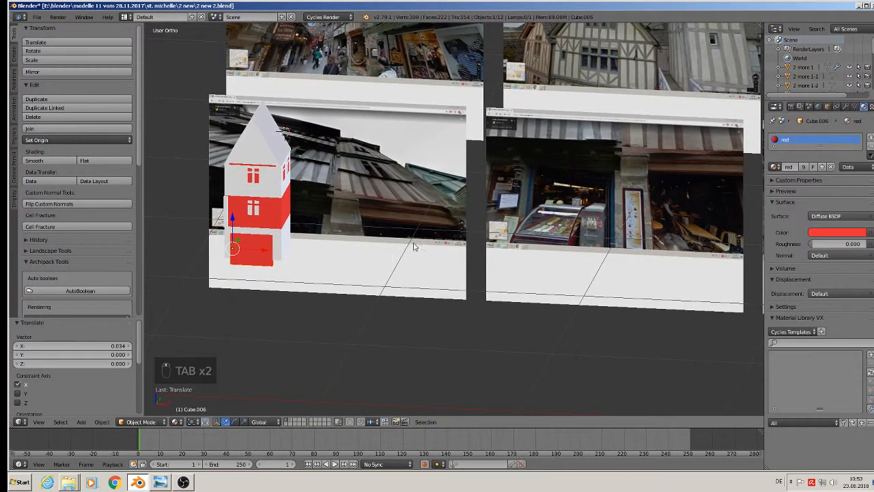
mouse_move(453, 202)
shift+middle_down()
mouse_move(420, 245)
mouse_move(345, 264)
shift+middle_up()
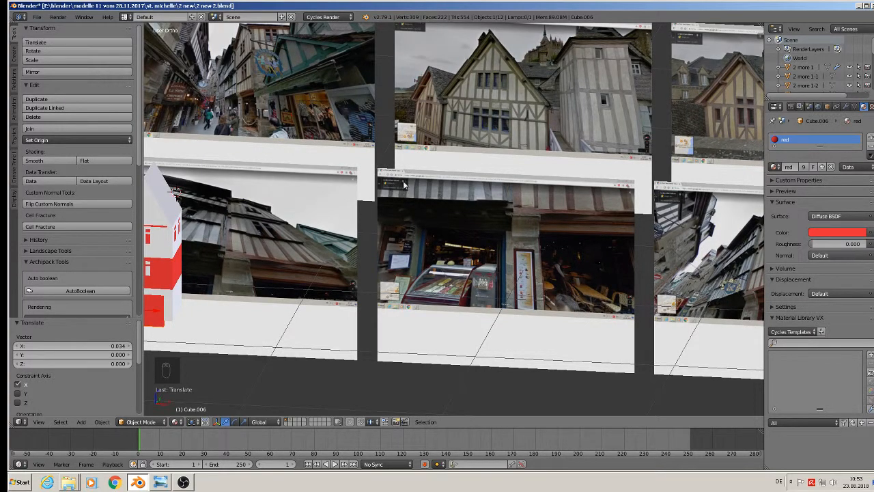
scroll(218, 86, up, 5)
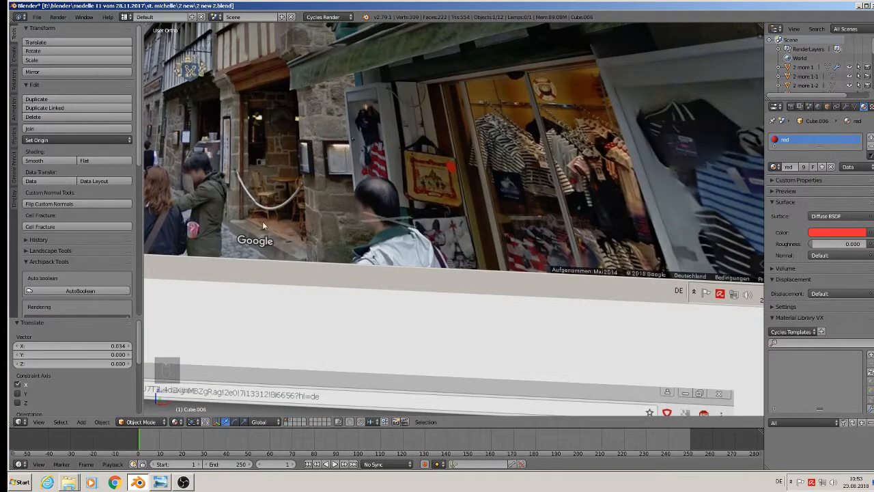
scroll(282, 161, down, 4)
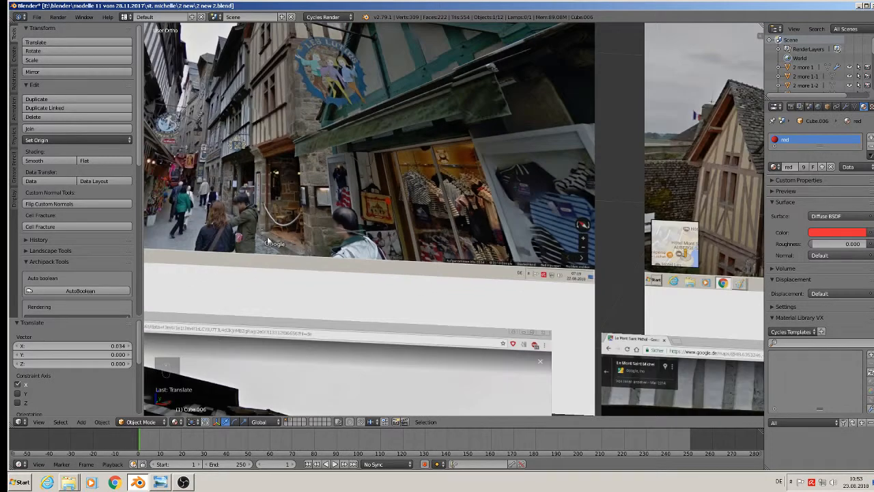
scroll(297, 232, down, 2)
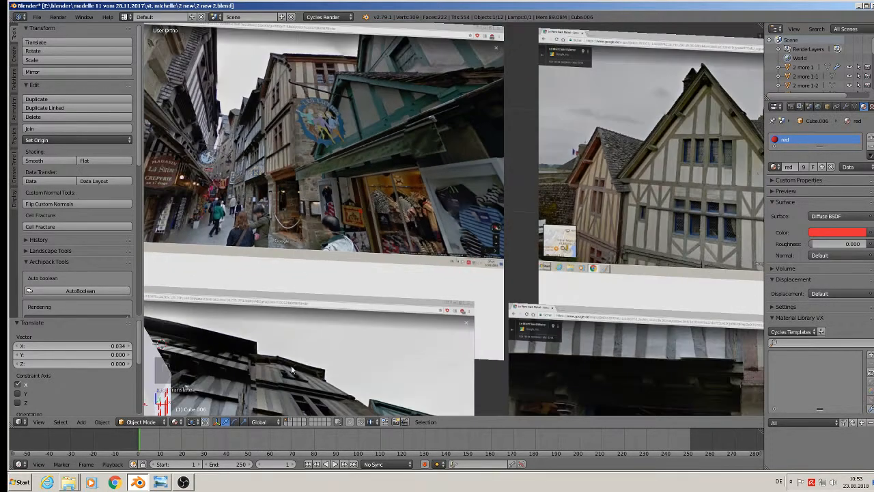
shift+middle_drag(292, 369, 561, 106)
scroll(421, 217, up, 3)
middle_drag(420, 217, 388, 227)
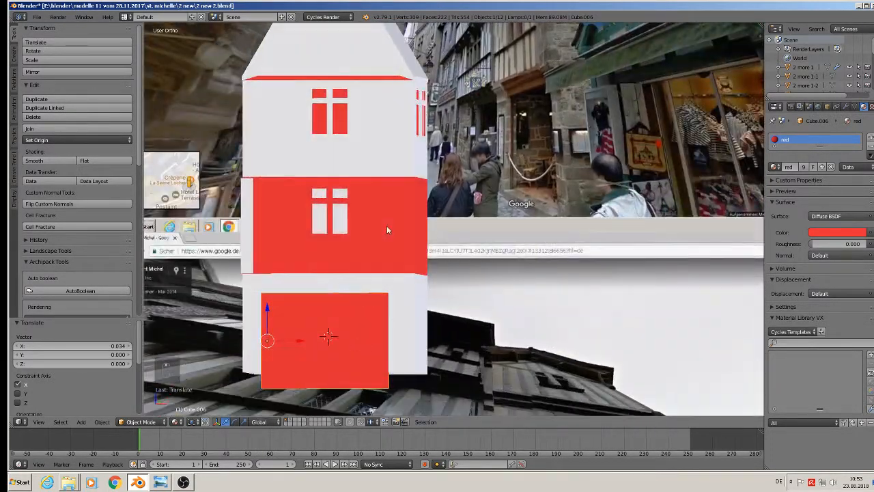
Scale the red ground-floor block to about 0.852 along Z and raise it about 0.008
key(s)
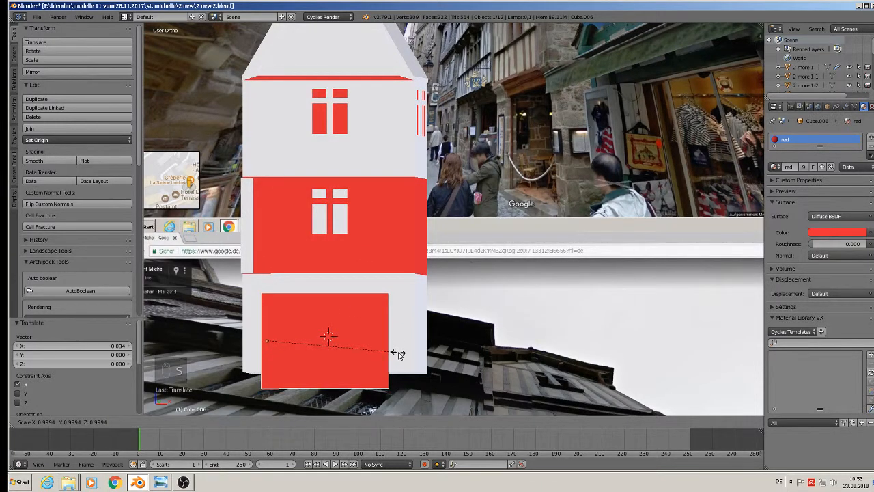
key(z)
click(379, 347)
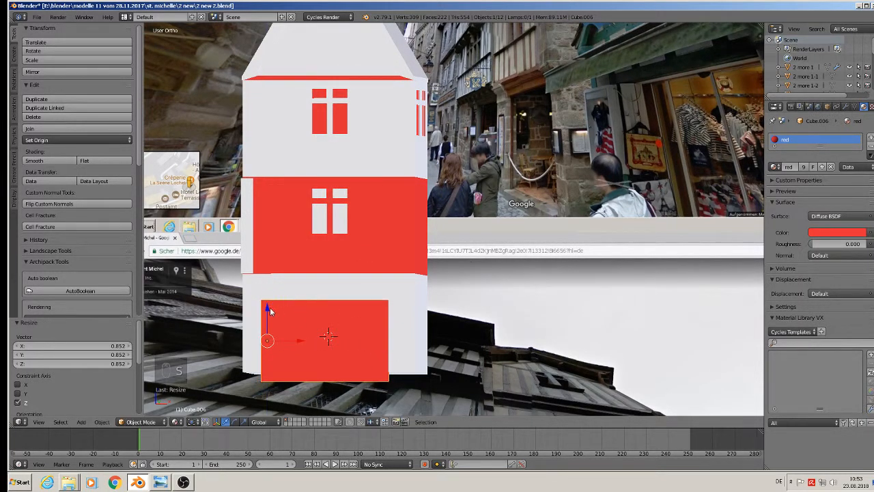
key(g)
key(z)
click(275, 305)
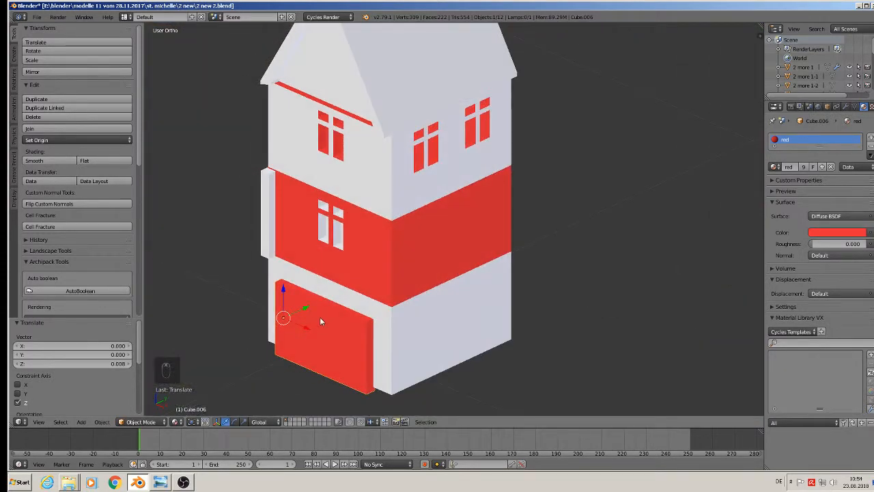
Thicken the red block by scaling it about 2.107 along Y, and push it about 0.011 along Y into the house
key(s)
key(y)
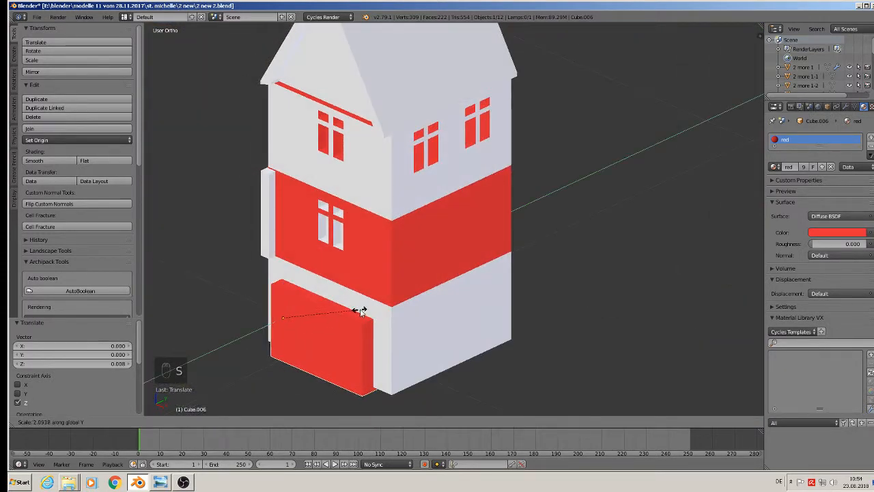
click(357, 308)
key(g)
key(y)
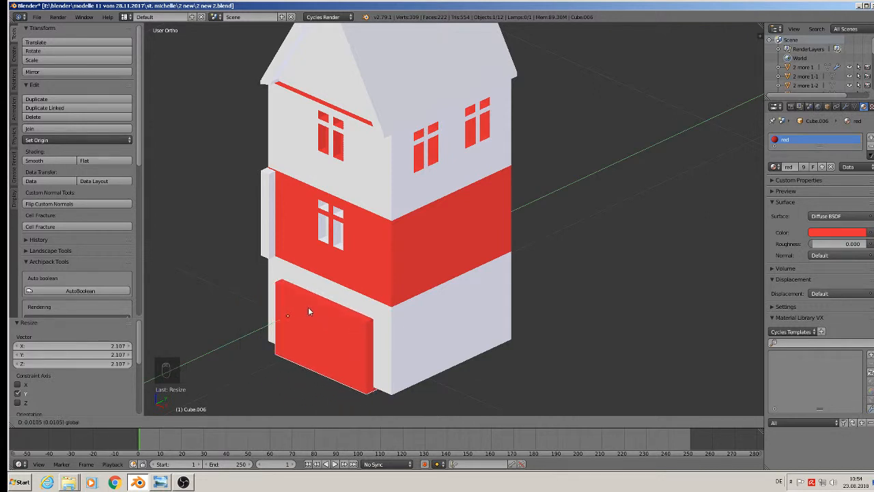
click(308, 311)
Apply the rotation and scale of the red ground-floor block
shift+middle_drag(378, 318, 430, 228)
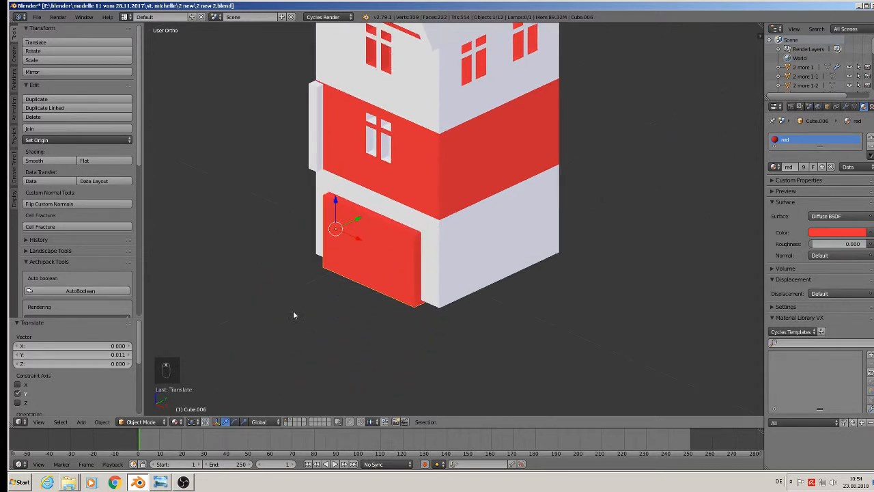
click(101, 421)
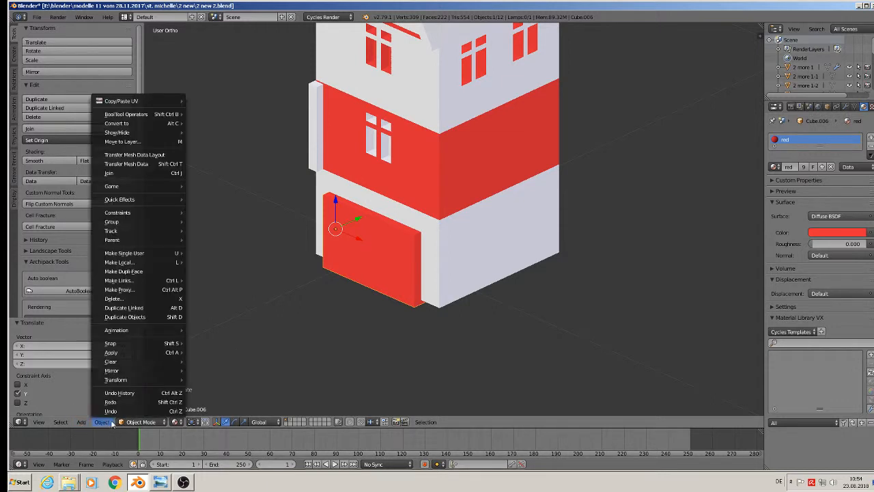
mouse_move(137, 352)
click(237, 270)
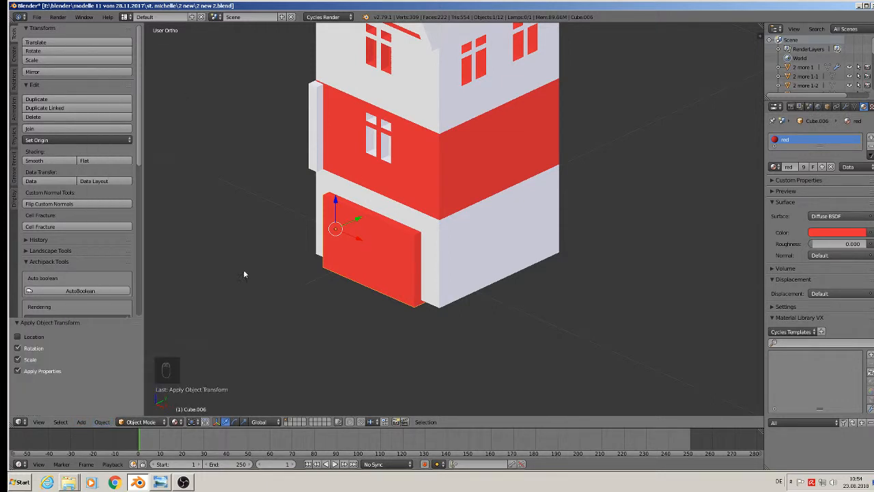
Apply the rotation and scale of the house body
right_click(437, 239)
click(104, 422)
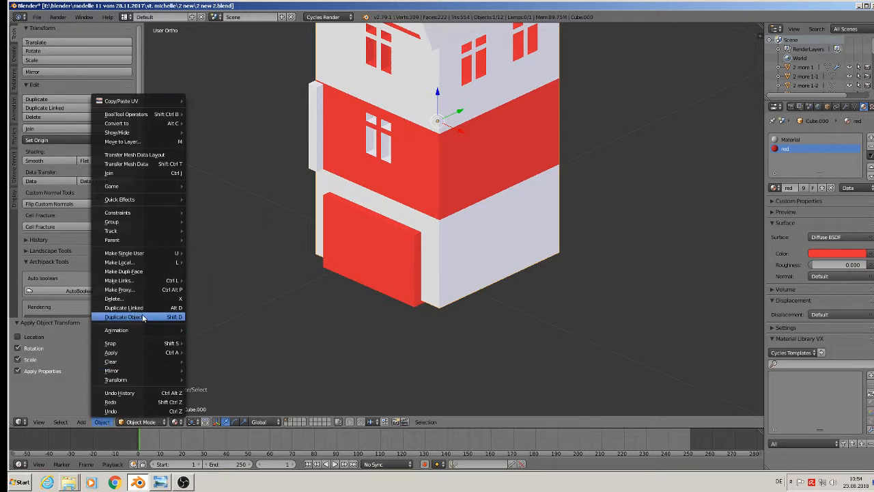
mouse_move(132, 350)
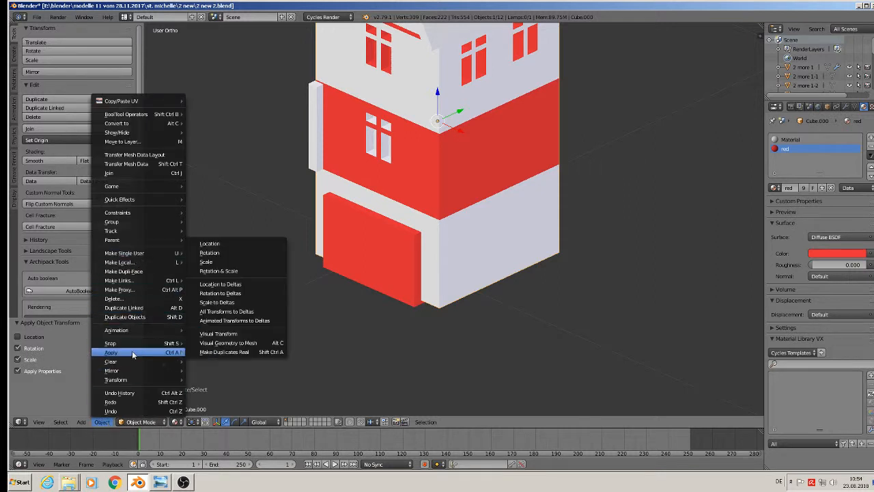
click(230, 271)
Add a Boolean modifier to the house body with the red ground-floor block Cube.006 as its object
right_click(366, 244)
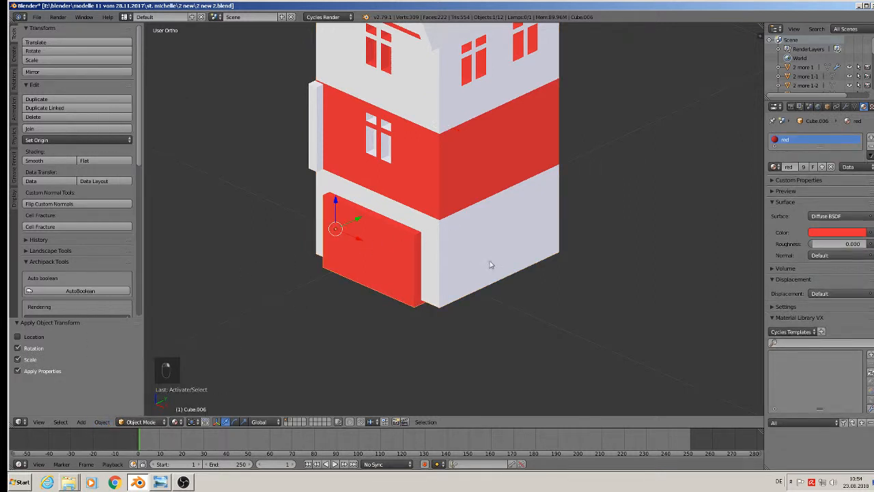
right_click(460, 213)
click(845, 107)
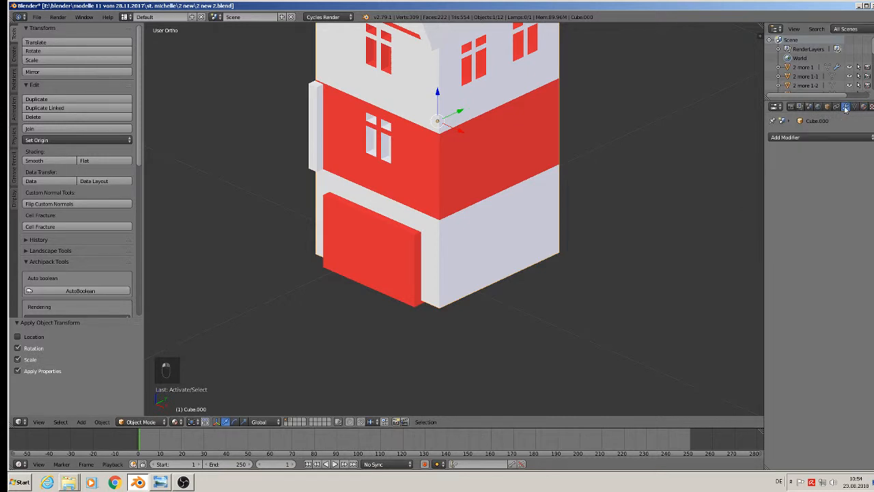
click(785, 138)
click(683, 178)
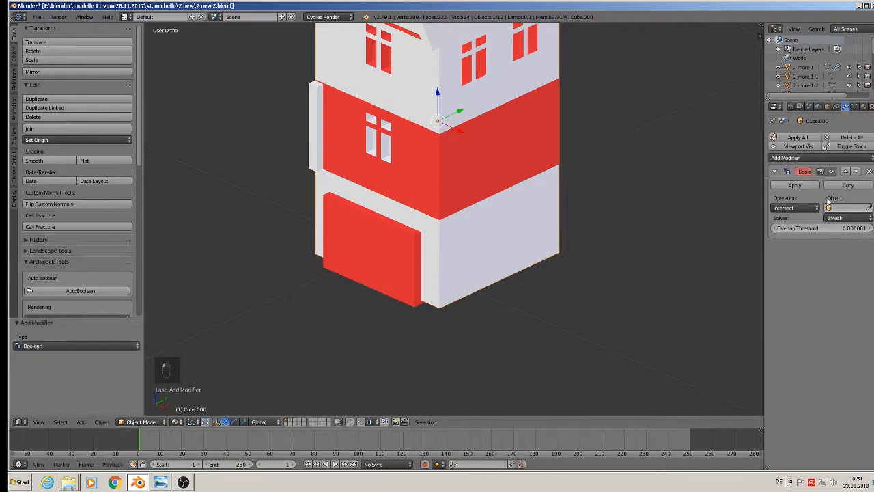
click(839, 207)
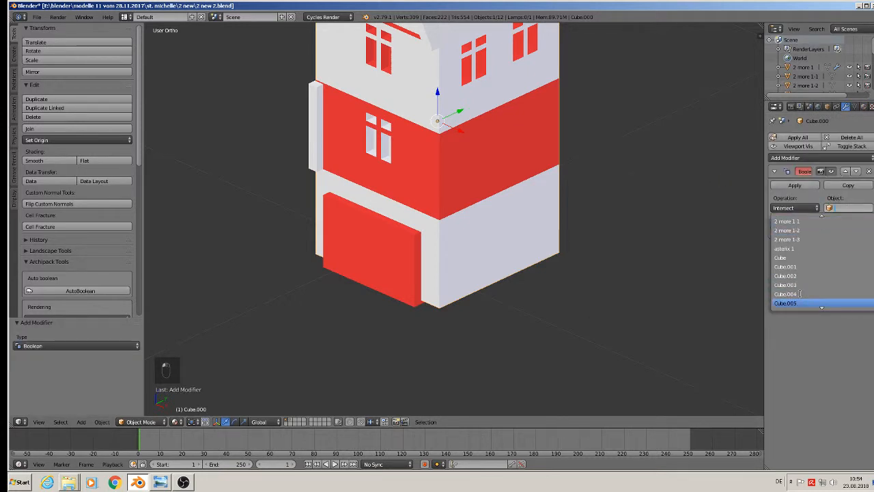
scroll(799, 293, down, 1)
click(796, 302)
Set the house body's Boolean operation to Difference and apply the modifier
click(815, 208)
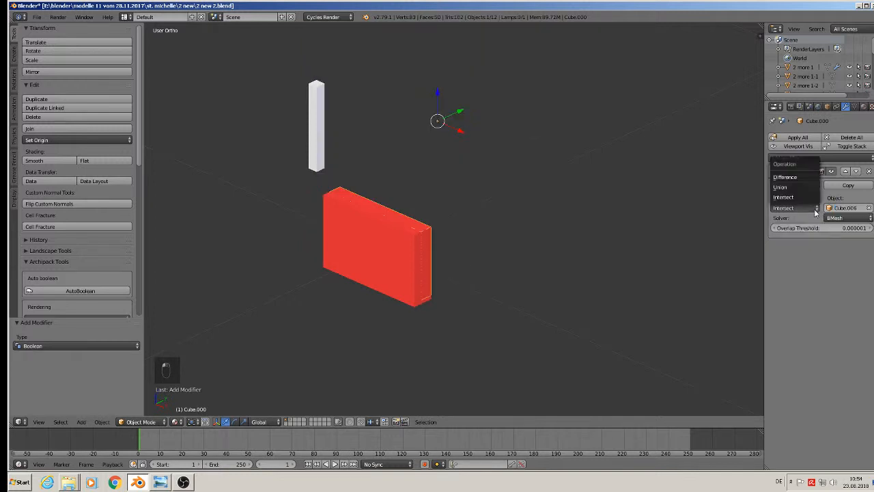
click(803, 179)
click(796, 186)
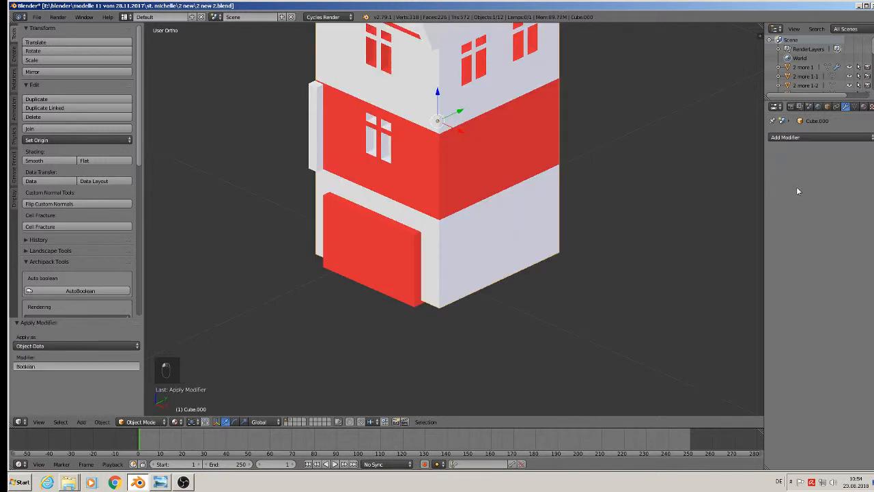
Move the red cutter block about 0.406 along X, clear of the house, and send it to the second layer
right_click(371, 259)
drag(358, 239, 537, 286)
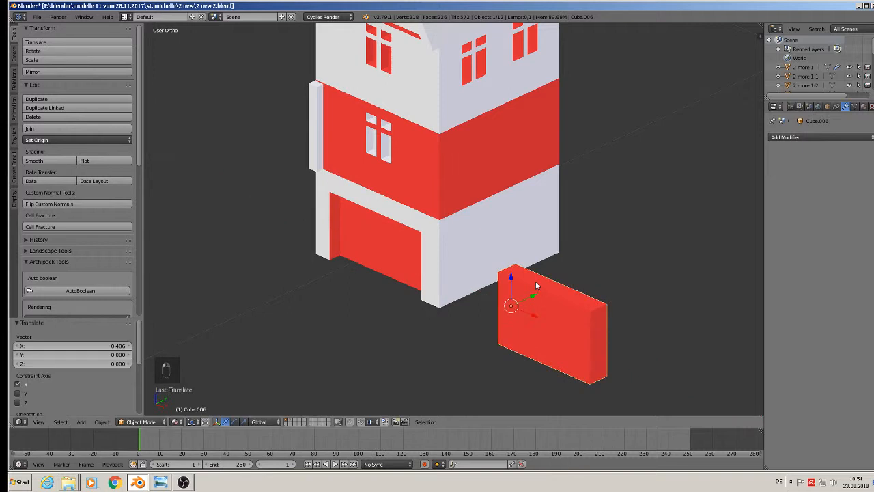
key(m)
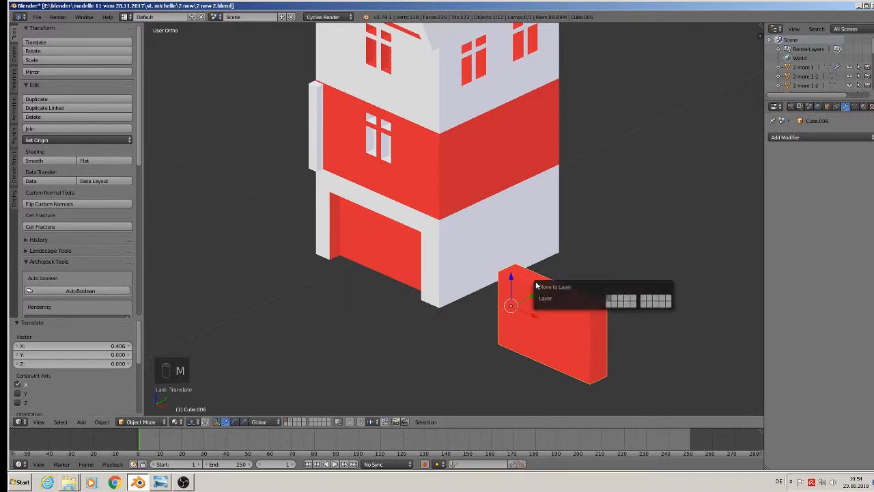
click(614, 301)
Mark all edges of the red storey's corner post as seams and unwrap its mesh
scroll(304, 214, down, 3)
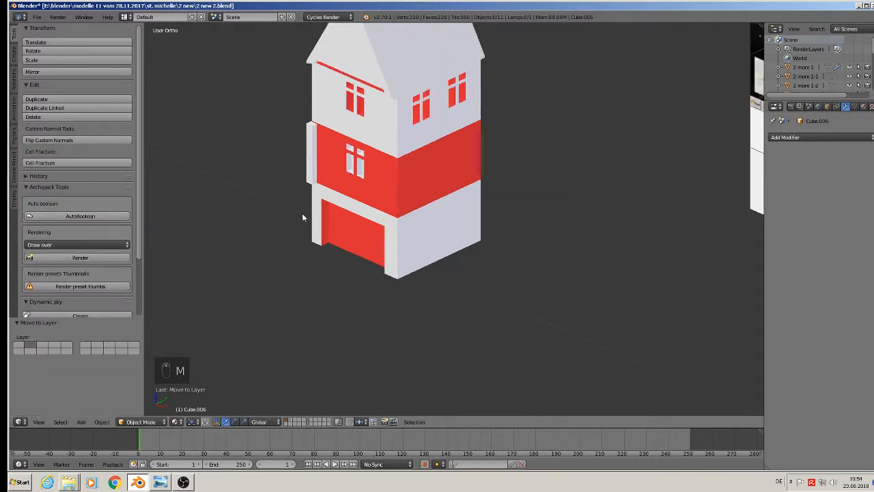
shift+middle_drag(408, 153, 383, 237)
scroll(345, 247, up, 3)
scroll(279, 252, up, 1)
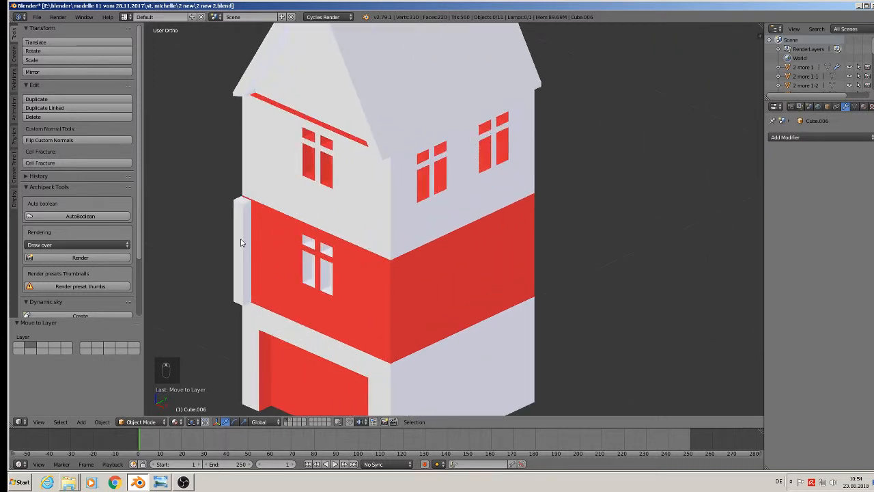
right_click(241, 238)
key(Tab)
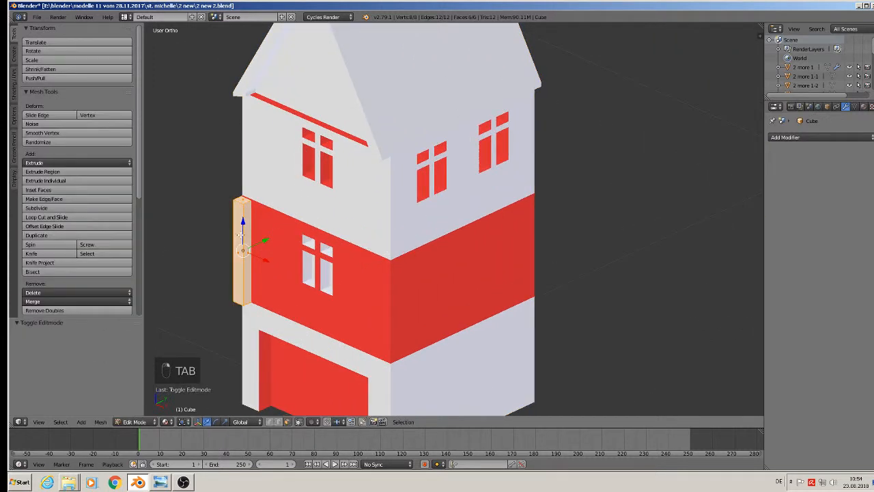
scroll(69, 252, down, 4)
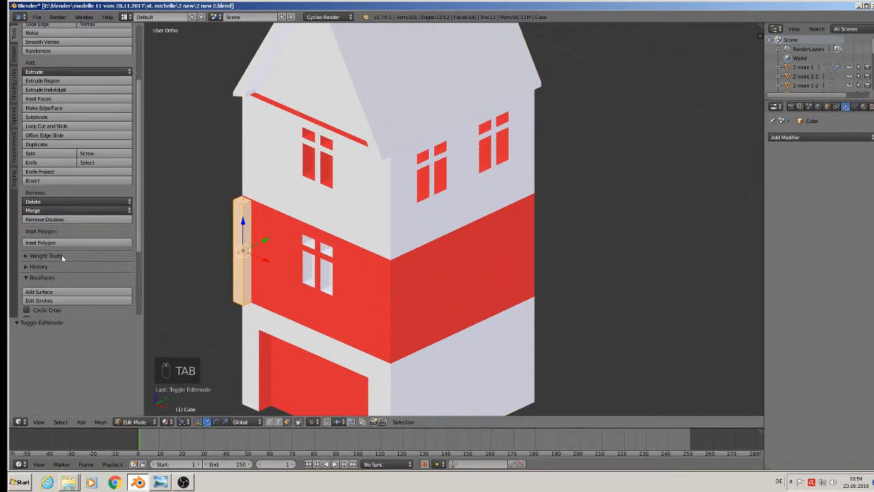
scroll(48, 263, up, 4)
click(13, 86)
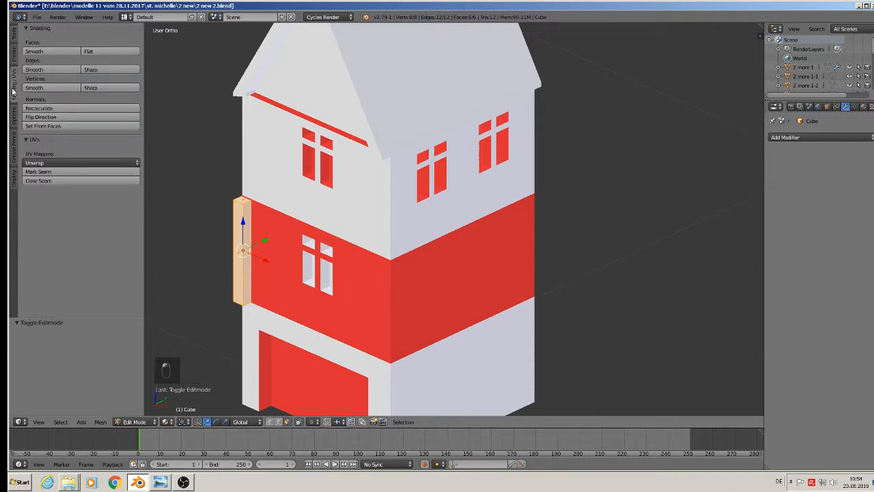
click(39, 172)
key(u)
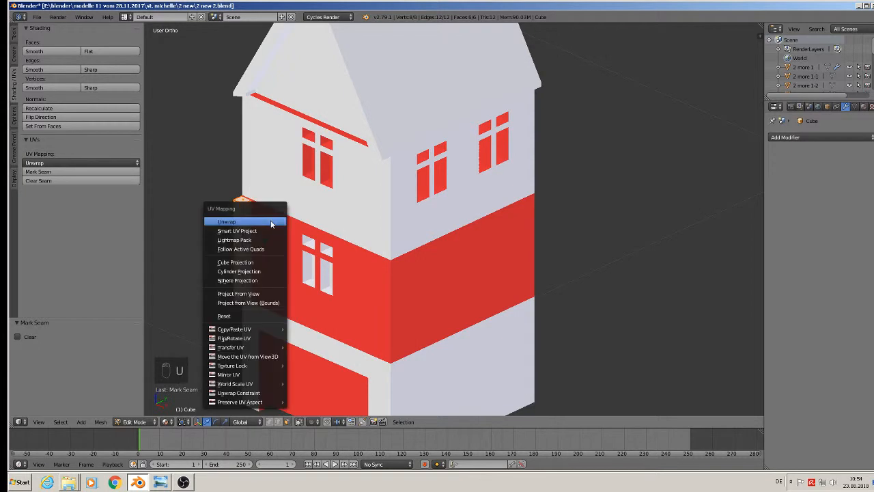
click(270, 219)
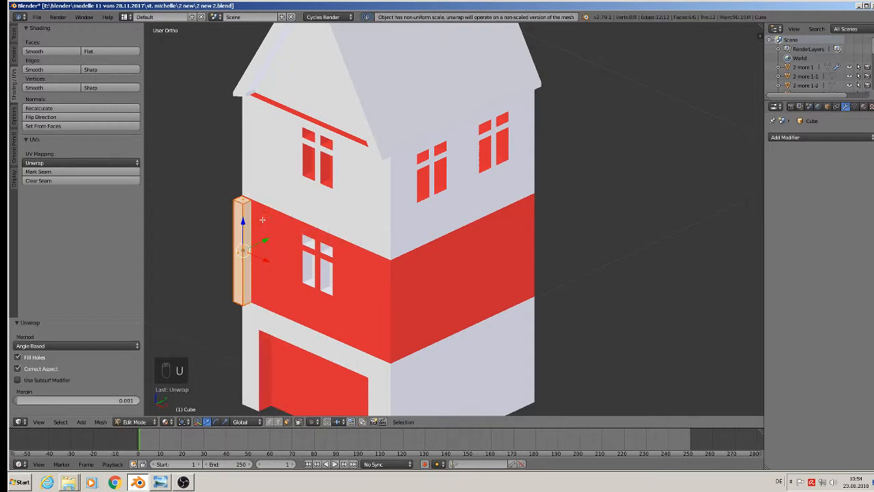
Apply the corner post's rotation and scale, and unwrap its mesh again
key(Tab)
click(103, 421)
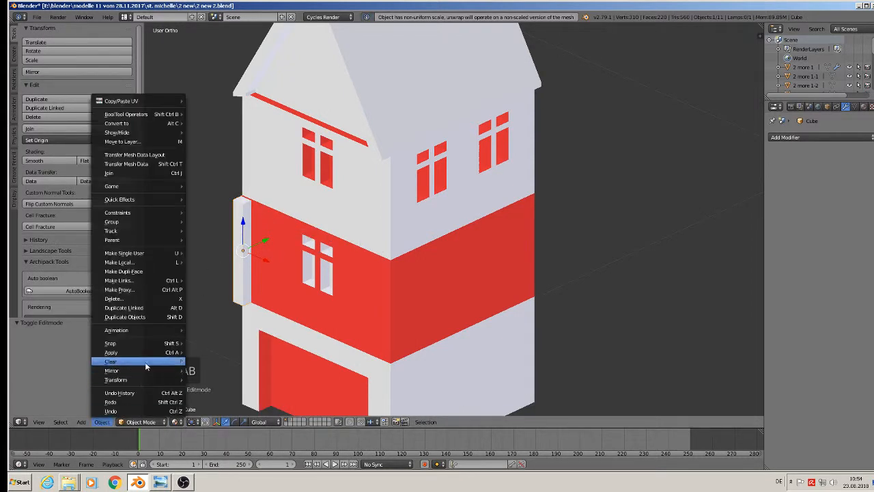
mouse_move(145, 367)
click(201, 271)
key(Tab)
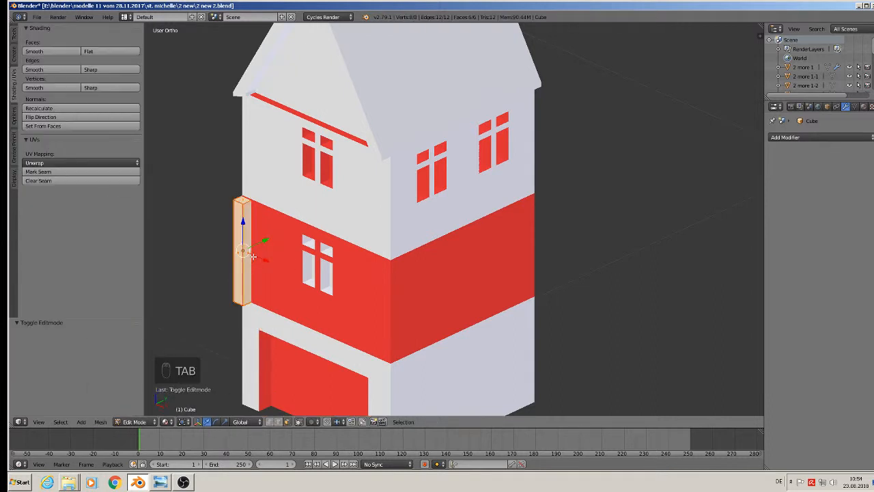
key(u)
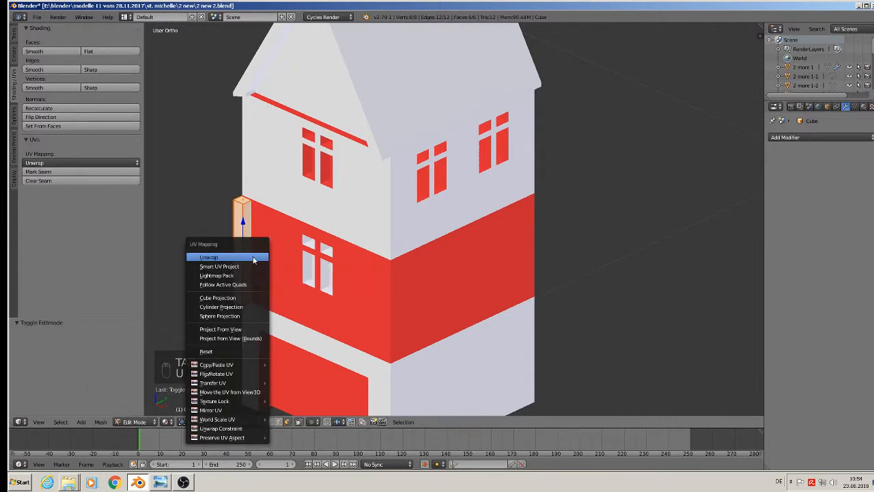
click(252, 256)
key(Tab)
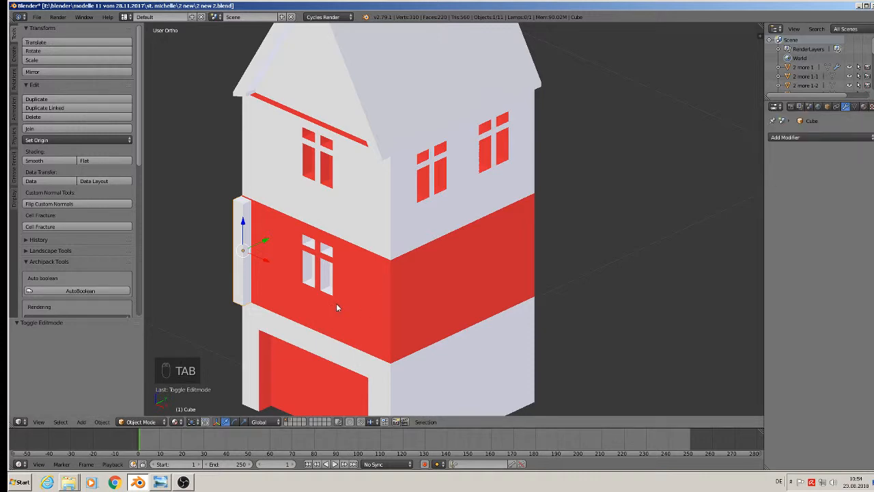
Make a linked duplicate of the corner post and place it about 0.270 along X at the facade's opposite corner
middle_drag(317, 294, 289, 201)
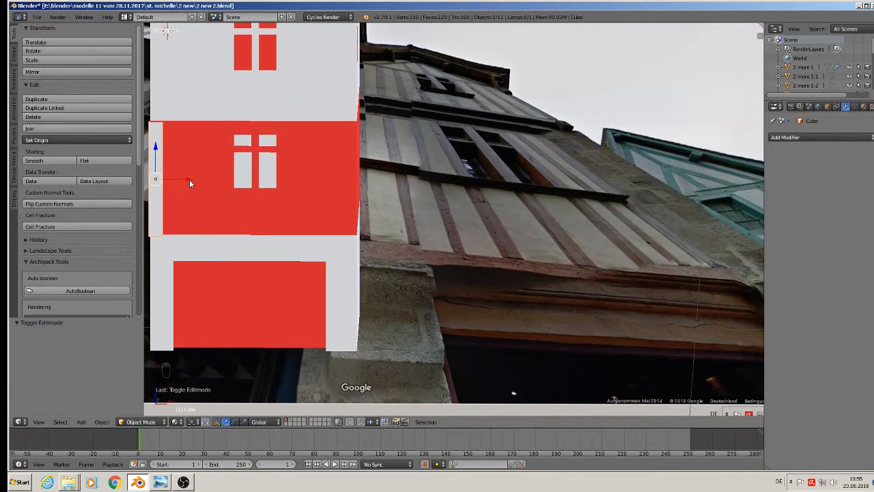
key(alt+d)
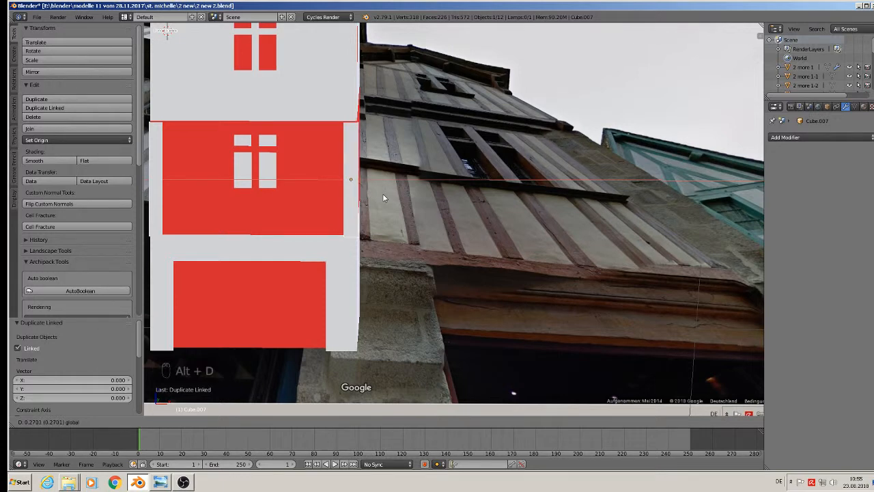
click(382, 194)
Select both corner posts of the red storey and push them about 0.015 along Y into the house
middle_drag(383, 195, 334, 235)
shift+right_click(178, 112)
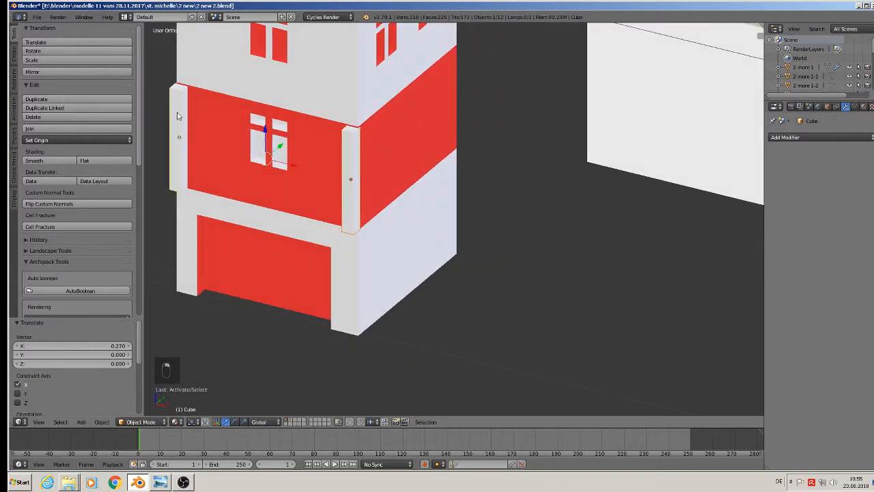
key(g)
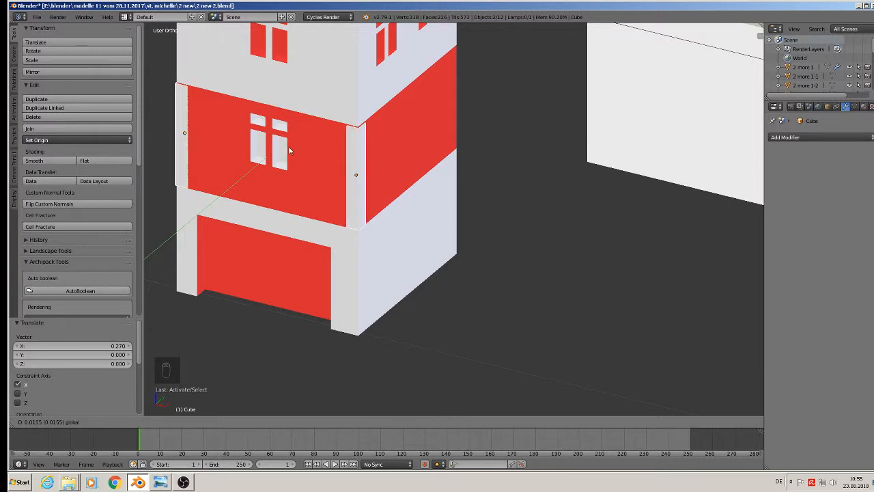
key(y)
click(294, 148)
Pull both corner posts about 0.006 along negative Y so they stand slightly proud of the facade
shift+middle_drag(295, 148, 346, 213)
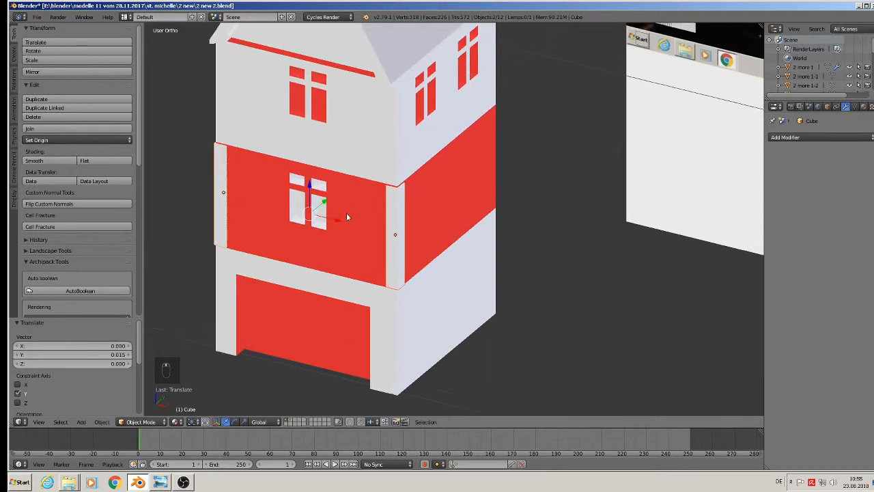
key(g)
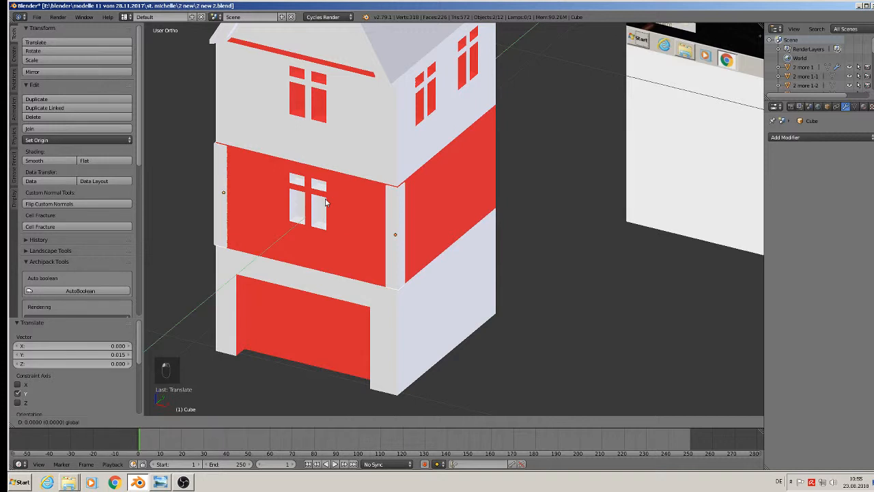
key(y)
click(324, 204)
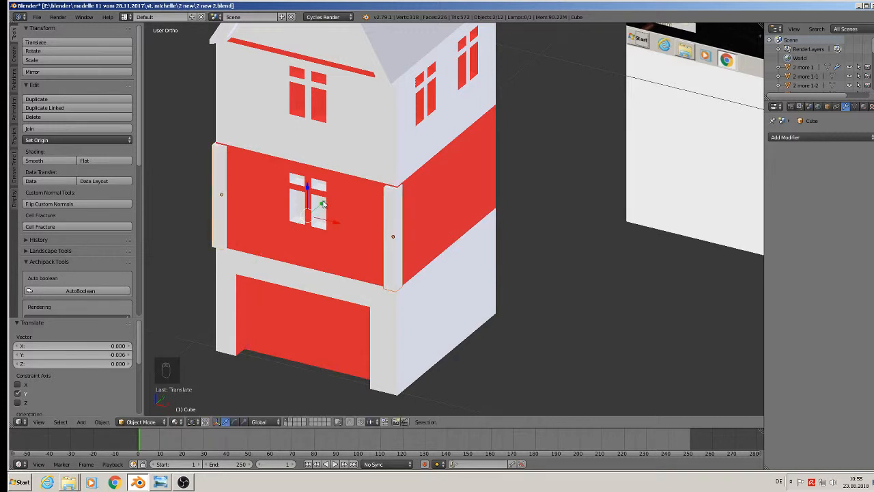
Duplicate both corner posts and raise the copies about 0.159 along Z to the storey above
key(shift+d)
key(g)
key(z)
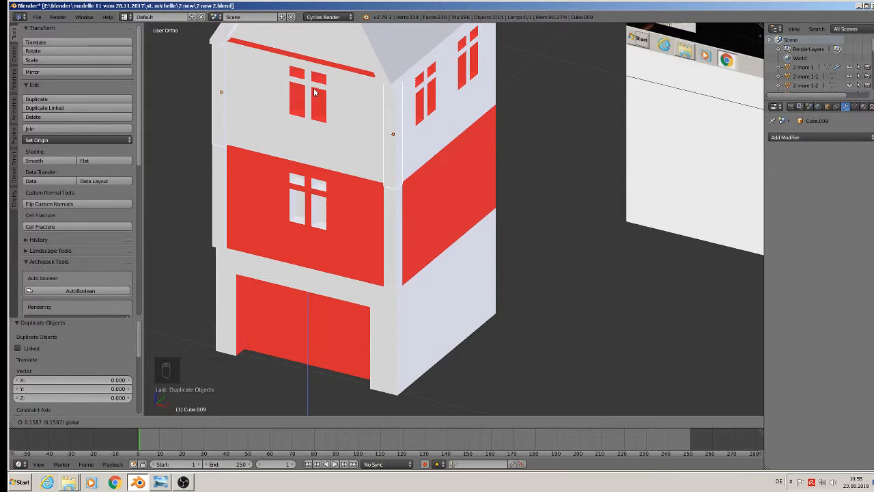
click(316, 93)
Examine the timber posts on the house facade in the reference photo and compare them with the model
scroll(326, 113, down, 2)
scroll(413, 214, down, 3)
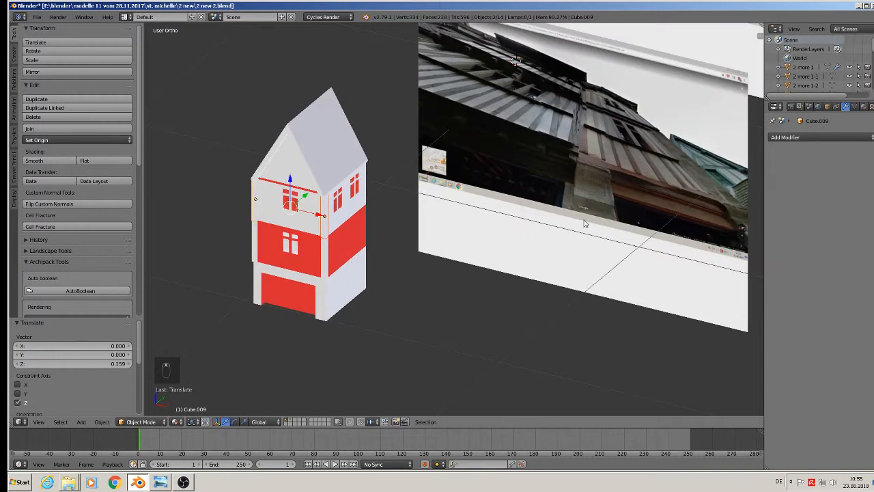
shift+middle_drag(601, 208, 529, 147)
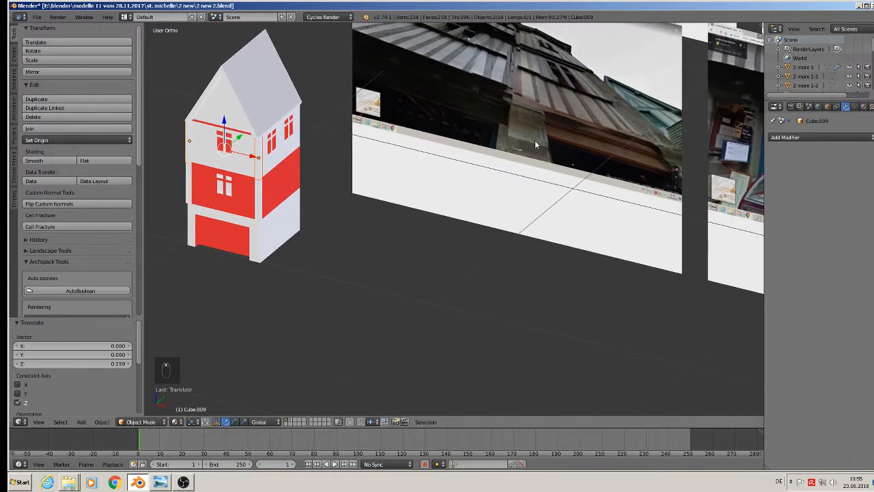
shift+middle_drag(459, 214, 369, 294)
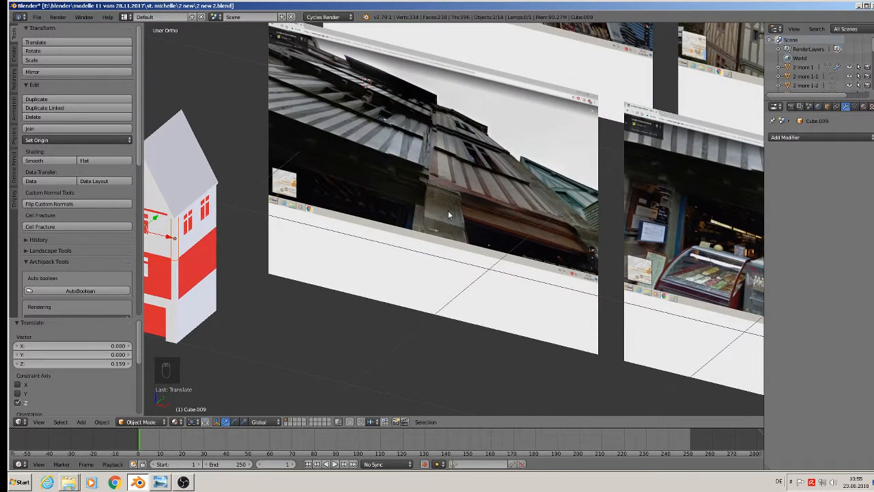
shift+middle_drag(458, 215, 495, 218)
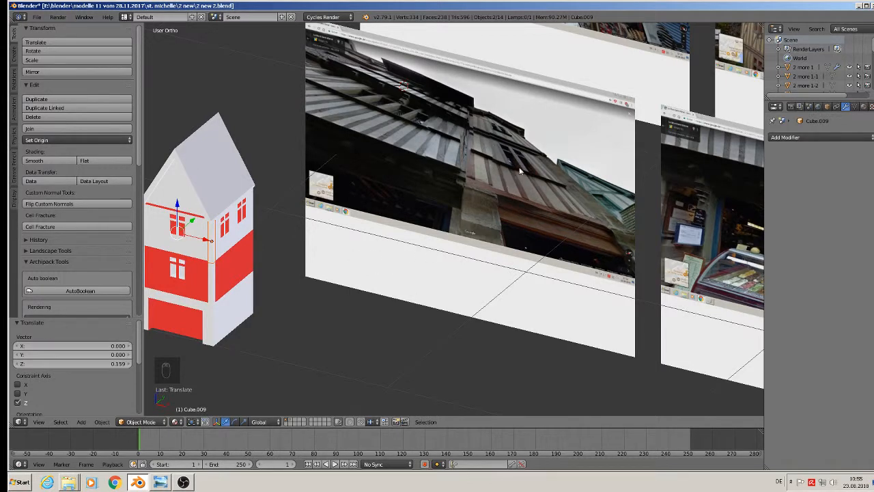
shift+middle_drag(332, 274, 459, 236)
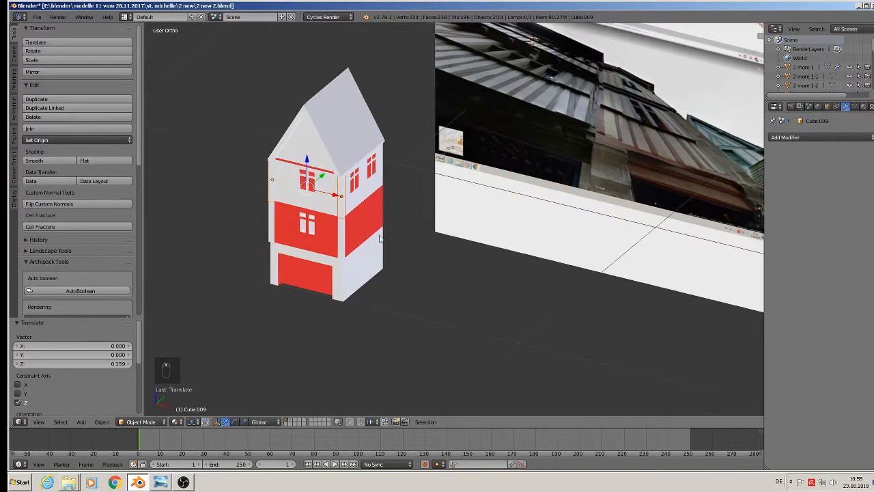
Duplicate the left corner post of the red storey and move the copy 0.040 along X onto the facade
scroll(301, 224, up, 6)
mouse_move(300, 224)
middle_down()
mouse_move(320, 219)
mouse_move(327, 203)
mouse_move(294, 219)
middle_up()
shift+middle_drag(294, 219, 380, 208)
right_click(243, 198)
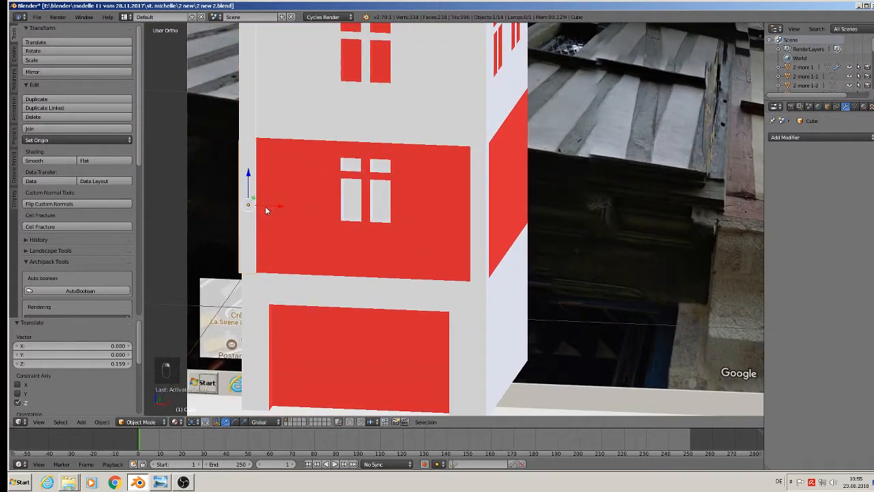
key(shift+d)
key(x)
click(314, 205)
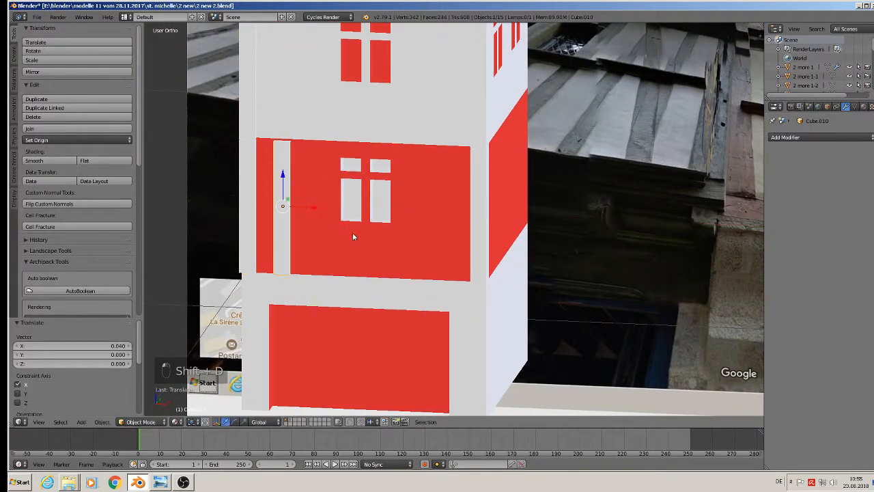
Scale the copied post to 0.615, stretch it along Z by about 1.64 to the storey's full height, and nudge it towards the corner
key(s)
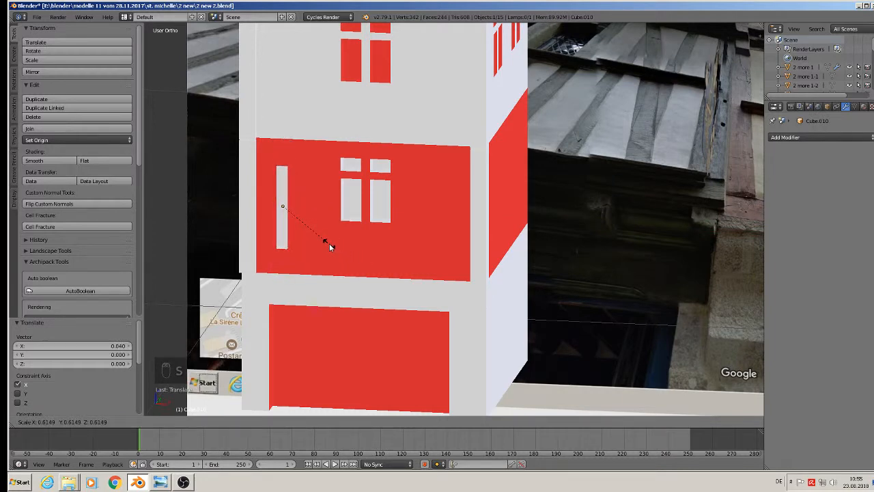
click(329, 243)
key(s)
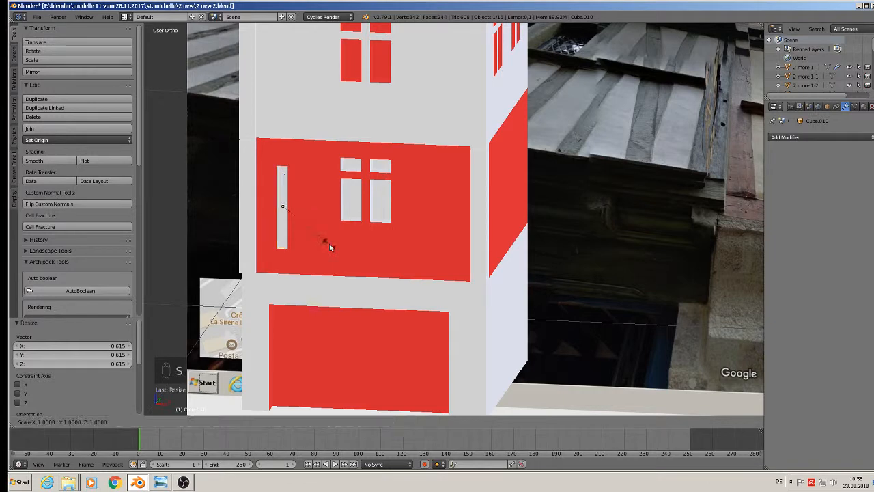
key(z)
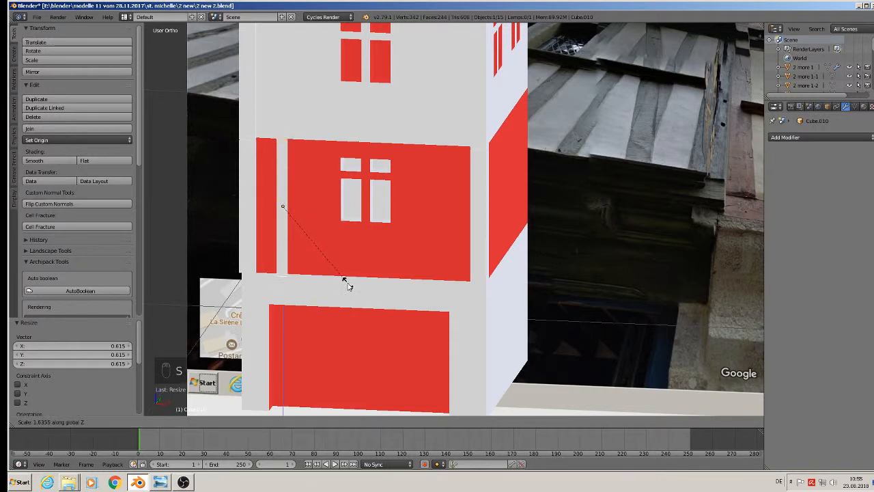
click(346, 283)
drag(286, 184, 286, 181)
drag(315, 214, 305, 214)
Unwrap the narrow post's mesh
key(Tab)
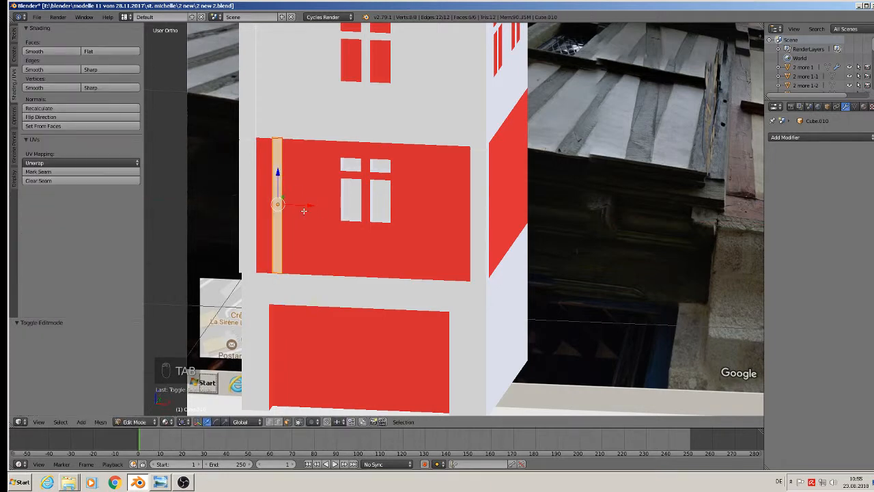
key(u)
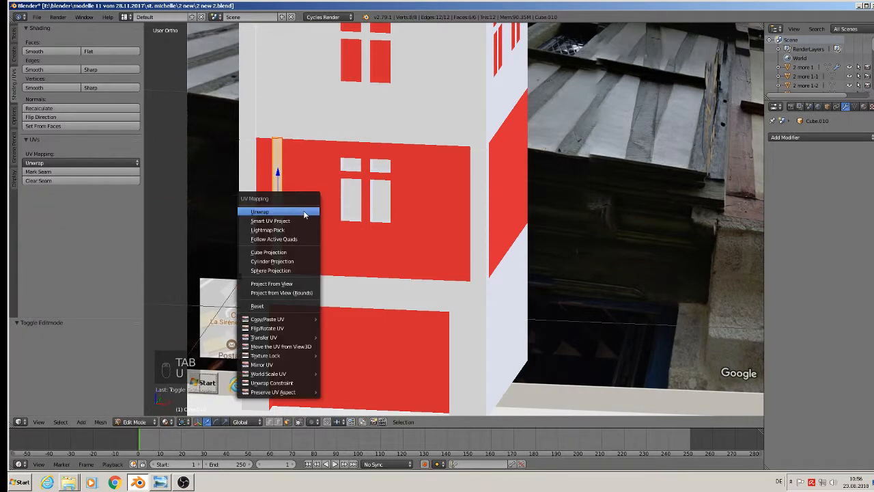
click(304, 211)
key(Tab)
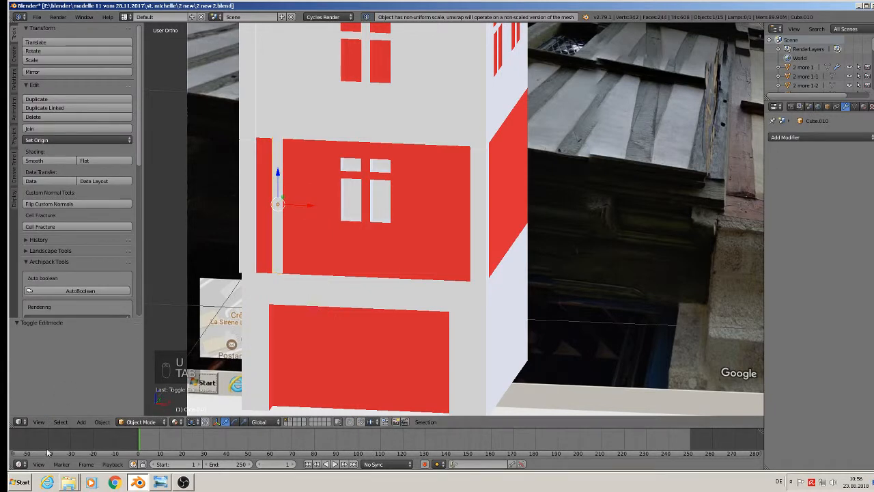
Apply the narrow post's rotation and scale and unwrap its mesh again
click(101, 421)
mouse_move(141, 355)
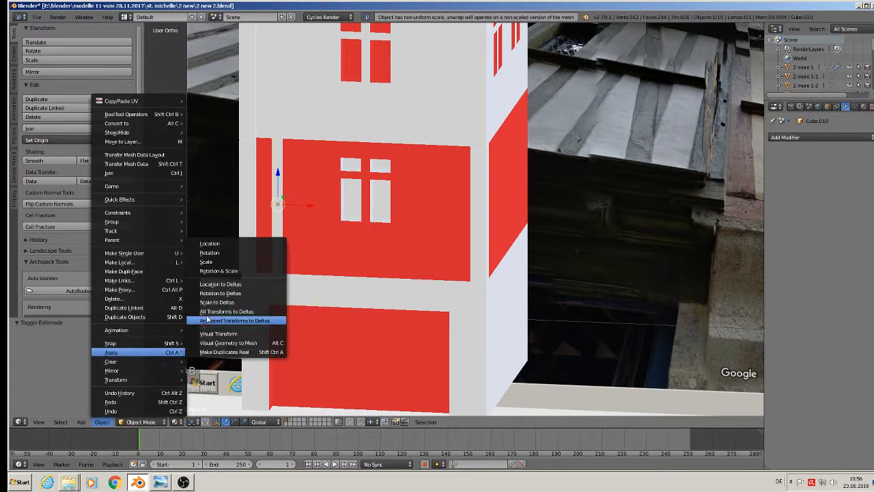
click(239, 270)
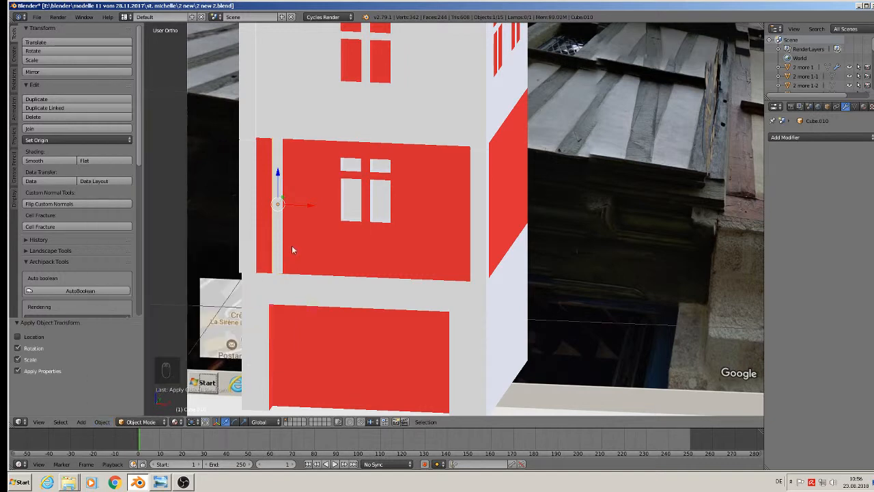
key(Tab)
key(u)
click(316, 226)
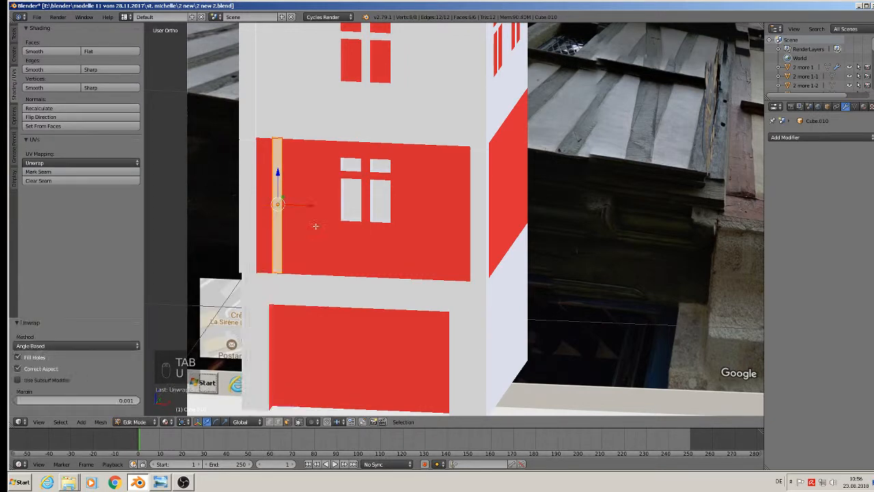
key(Tab)
key(shift+d)
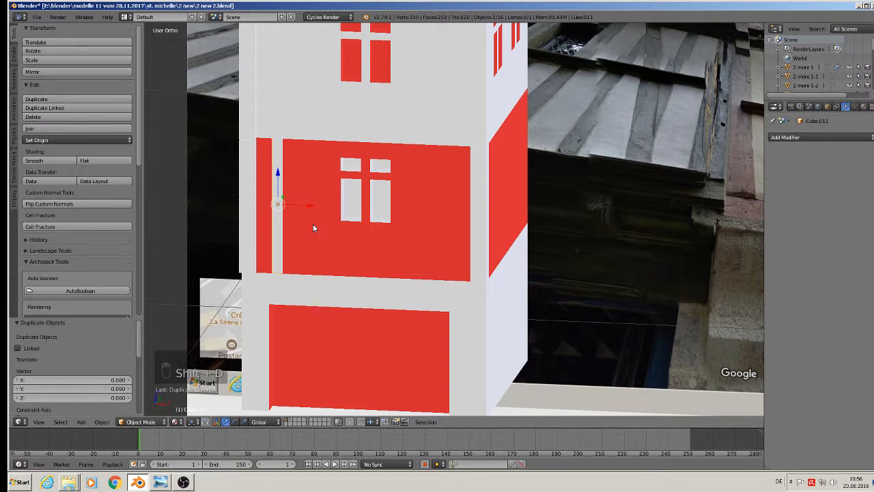
key(Delete)
click(303, 225)
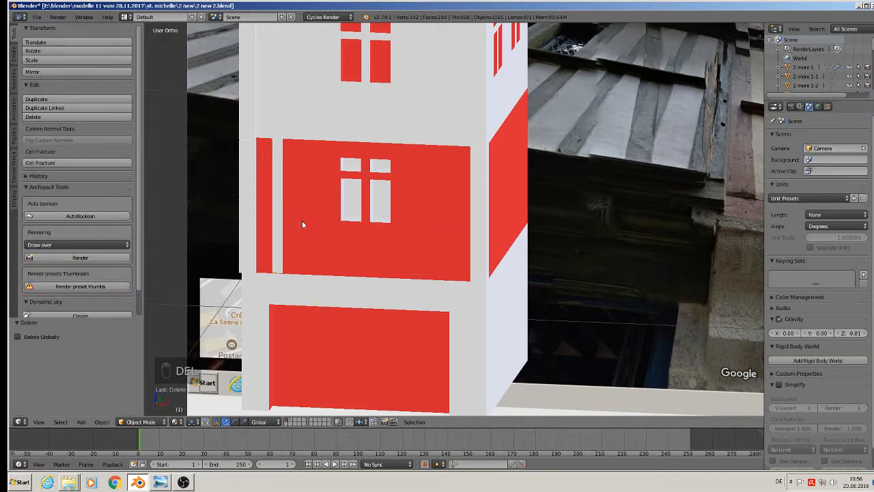
right_click(276, 204)
key(alt+d)
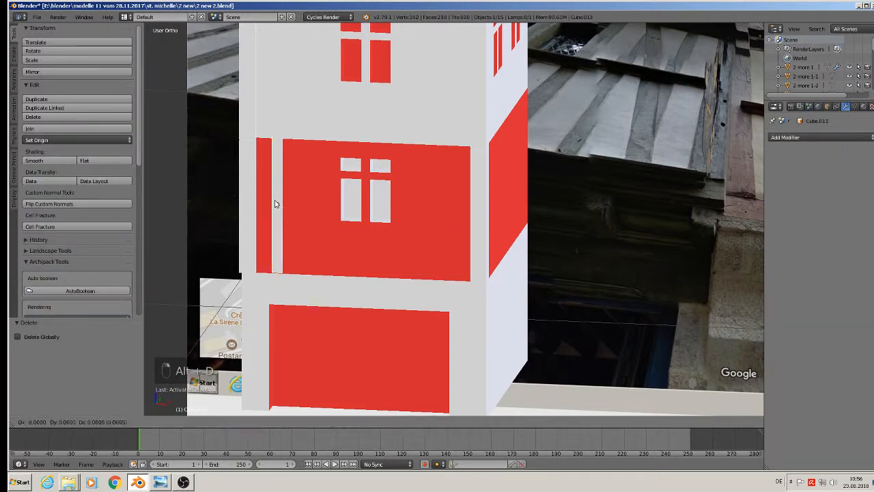
right_click(307, 207)
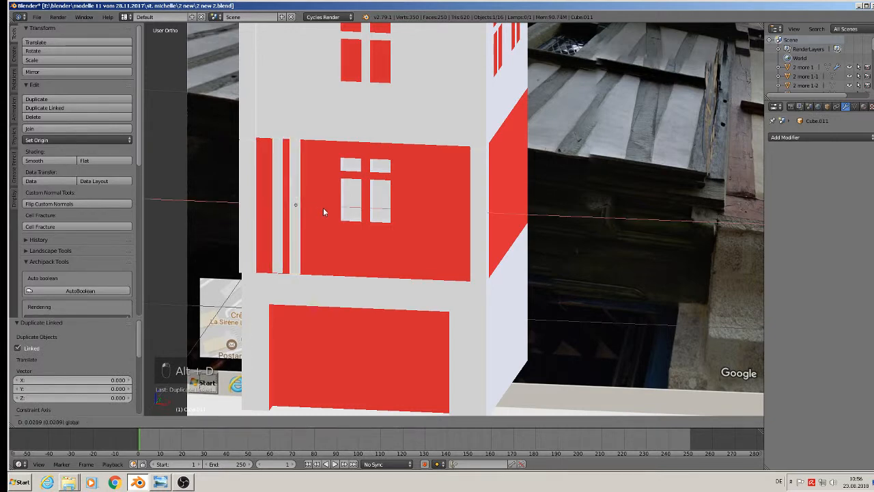
key(x)
click(321, 209)
Duplicate the narrow post 0.036 along X and copy the resulting pair 0.161 along X to the window's other side
right_click(275, 207)
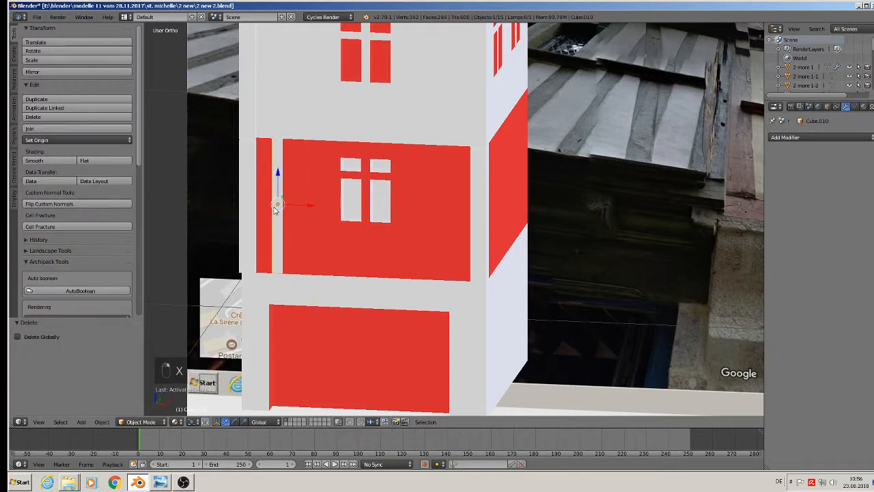
key(shift+d)
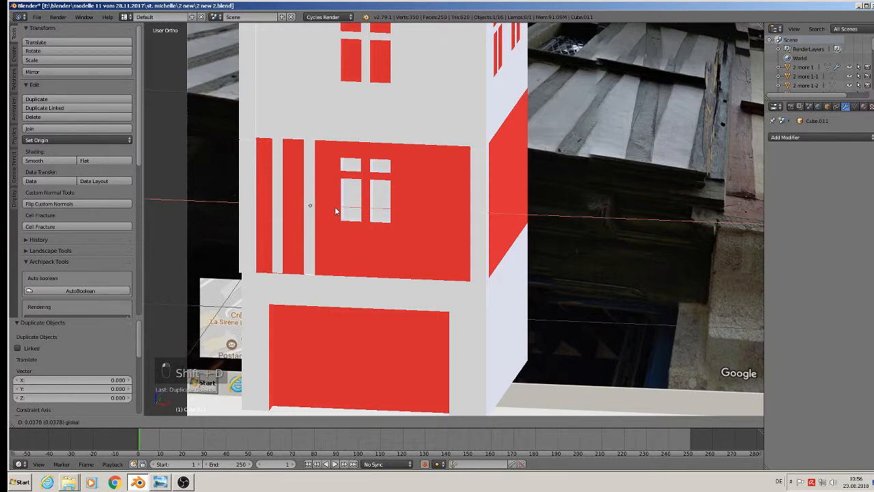
click(333, 206)
shift+right_click(280, 205)
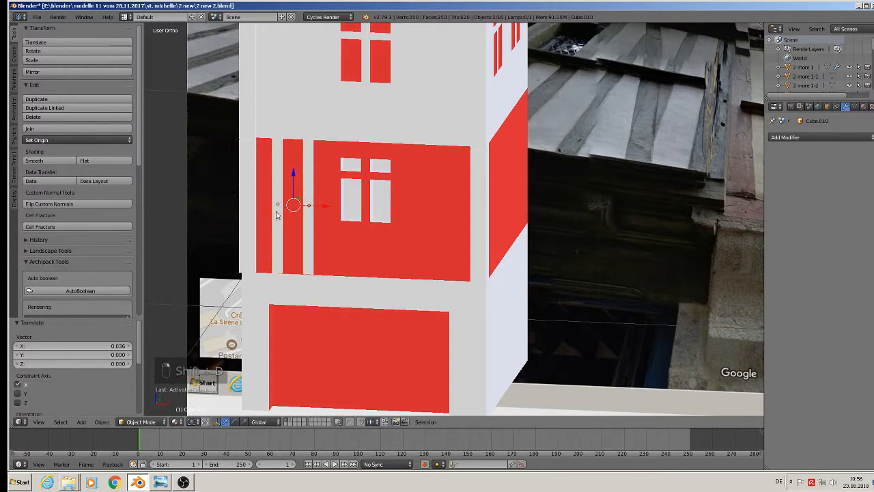
key(shift+d)
key(x)
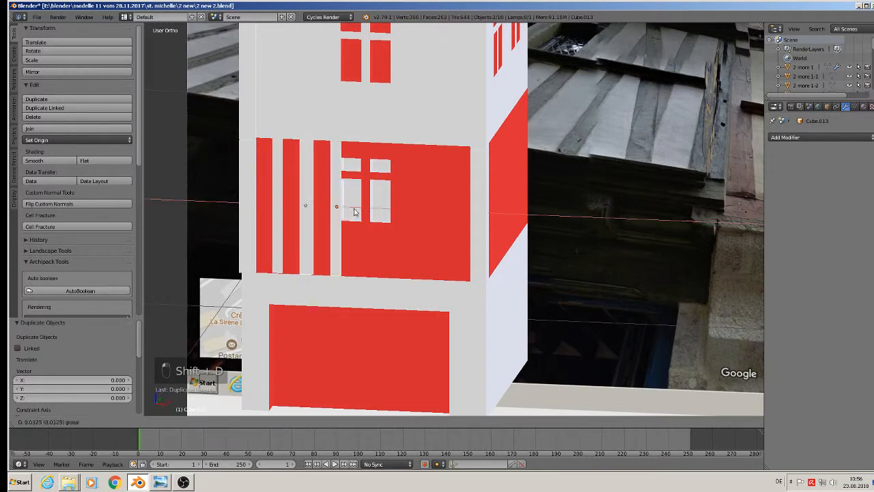
click(459, 211)
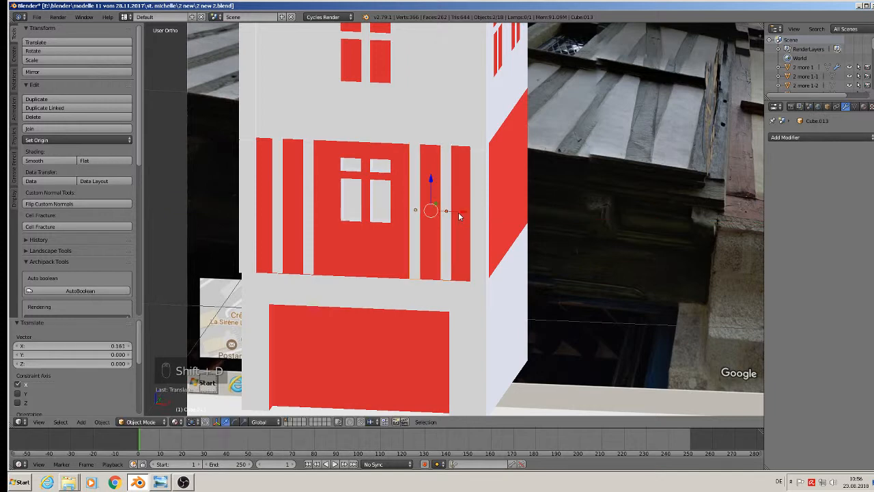
Delete the red storey's right corner post and both corner posts of the storey above
right_click(475, 202)
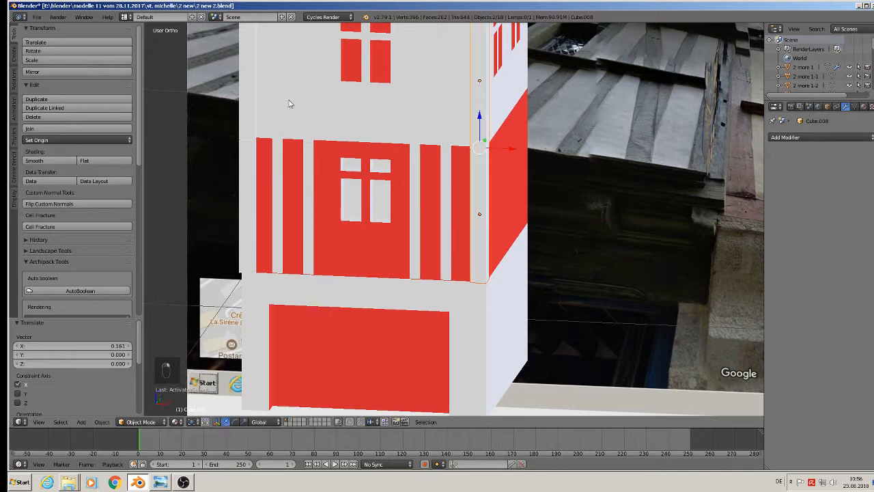
shift+right_click(239, 99)
key(x)
click(232, 95)
Duplicate the red storey's left corner post and move the copy 0.273 along X to the right corner
right_click(245, 207)
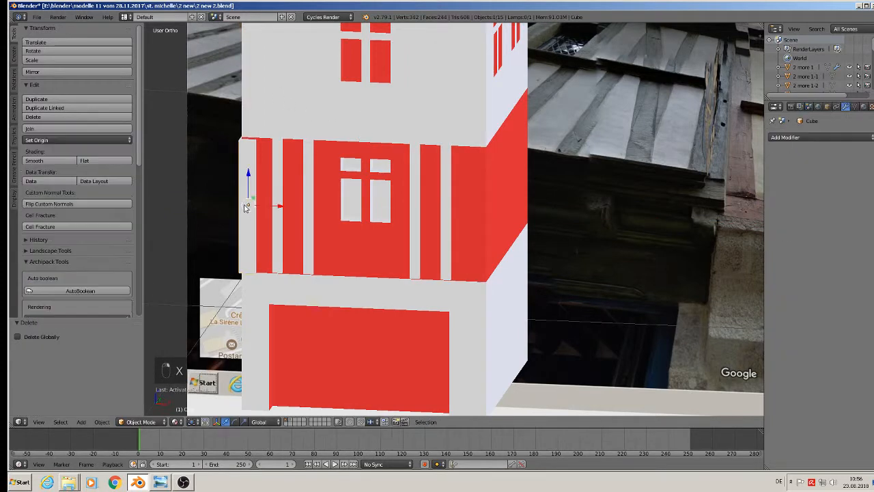
key(shift+d)
right_click(277, 205)
drag(280, 206, 516, 200)
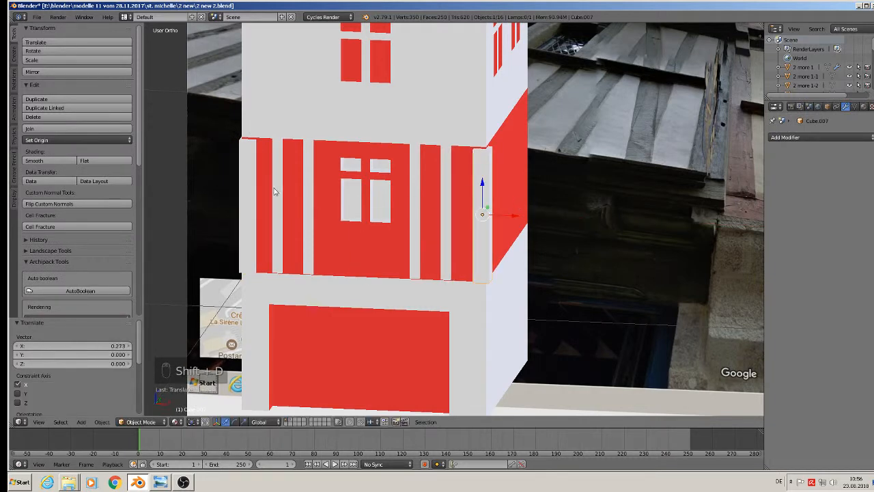
Duplicate both corner posts up to the storey above and fine-tune the copies by -0.003 along Z
shift+right_click(239, 186)
shift+middle_drag(289, 214, 304, 247)
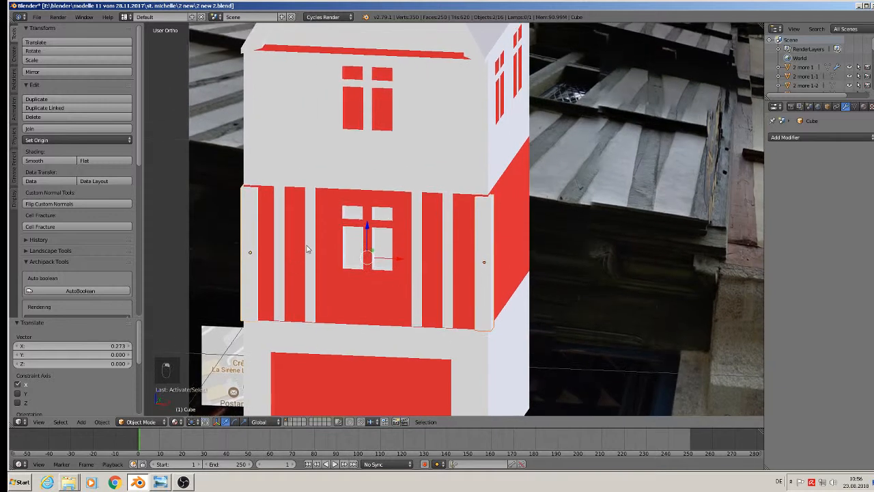
key(shift+d)
drag(369, 227, 371, 93)
scroll(329, 168, up, 1)
shift+middle_drag(341, 224, 305, 160)
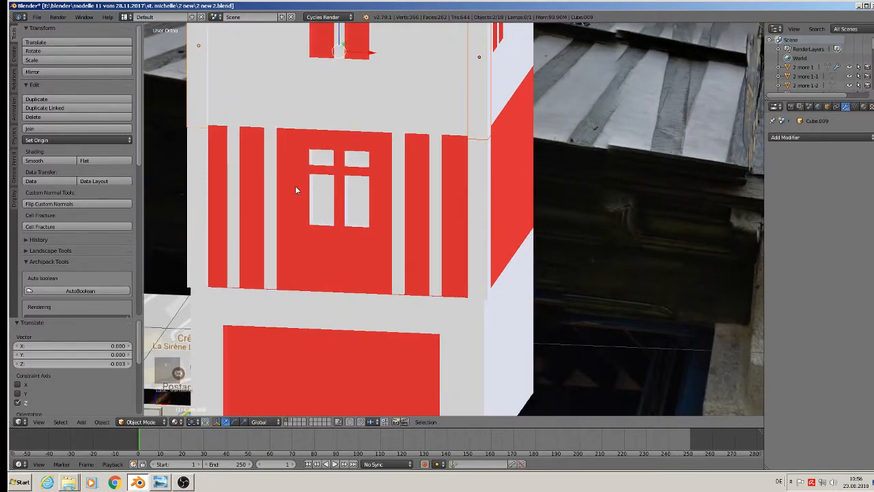
Duplicate the leftmost narrow post and raise the copy 0.159 along Z to the upper storey
shift+middle_drag(295, 190, 307, 203)
right_click(255, 202)
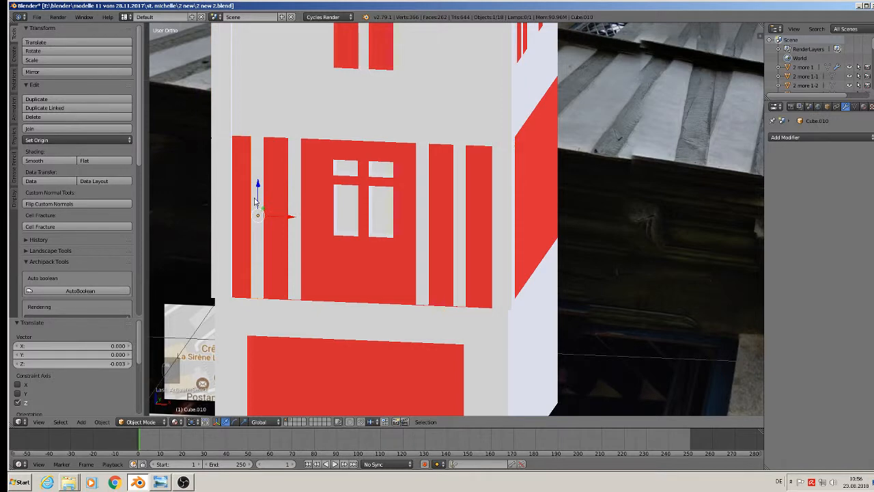
scroll(255, 202, down, 4)
key(shift+d)
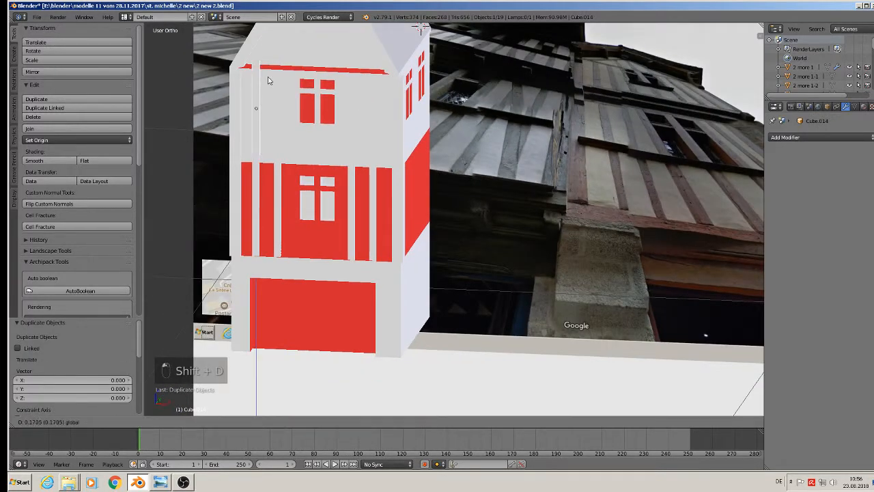
click(273, 89)
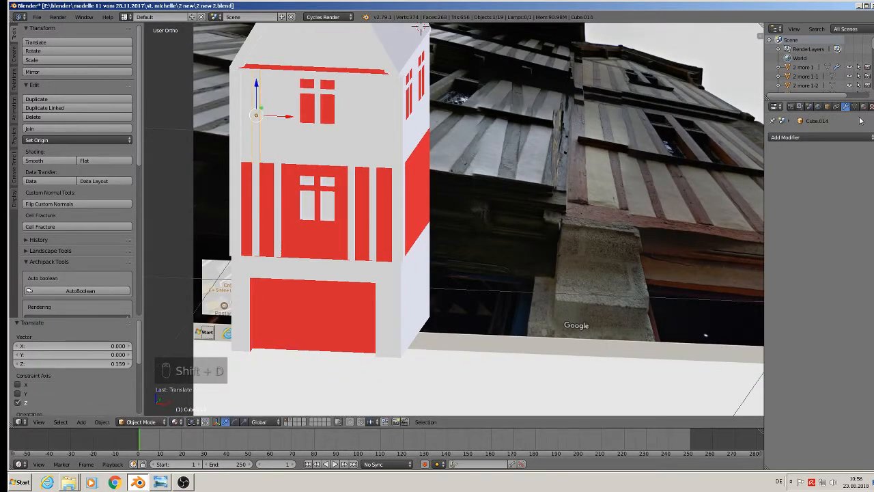
Assign the existing red material to the upper storey's narrow post
click(863, 107)
click(773, 166)
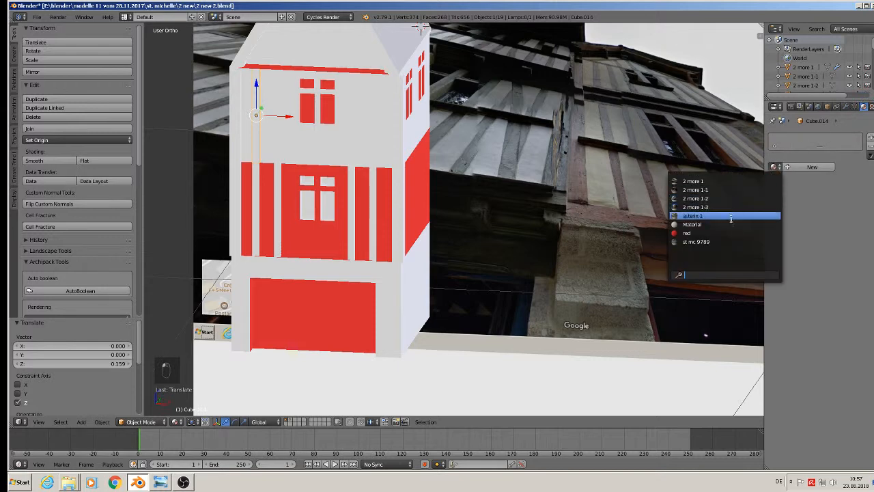
click(727, 233)
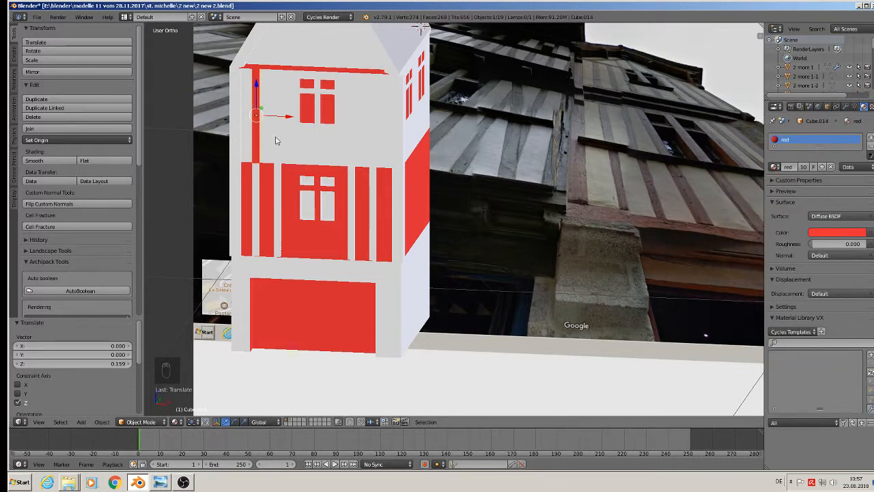
Duplicate the red post about 0.037 along X and copy both red posts 0.160 along X past the upper window
key(shift+d)
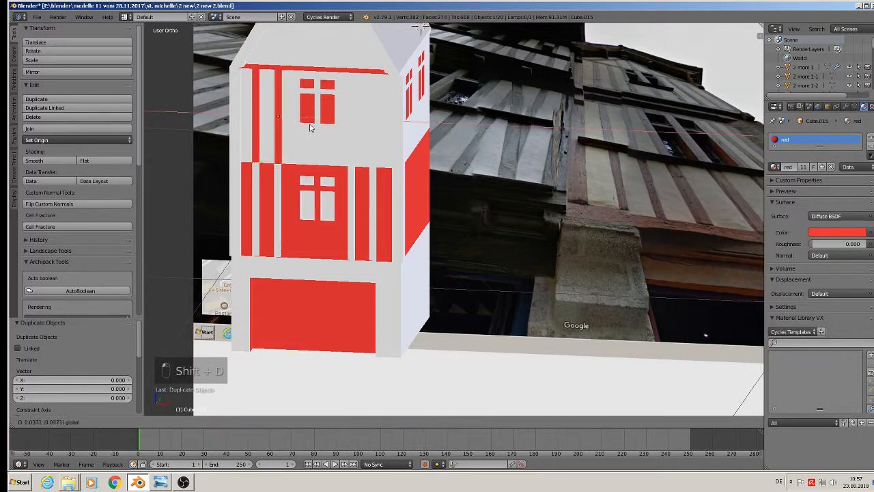
click(280, 113)
key(shift+d)
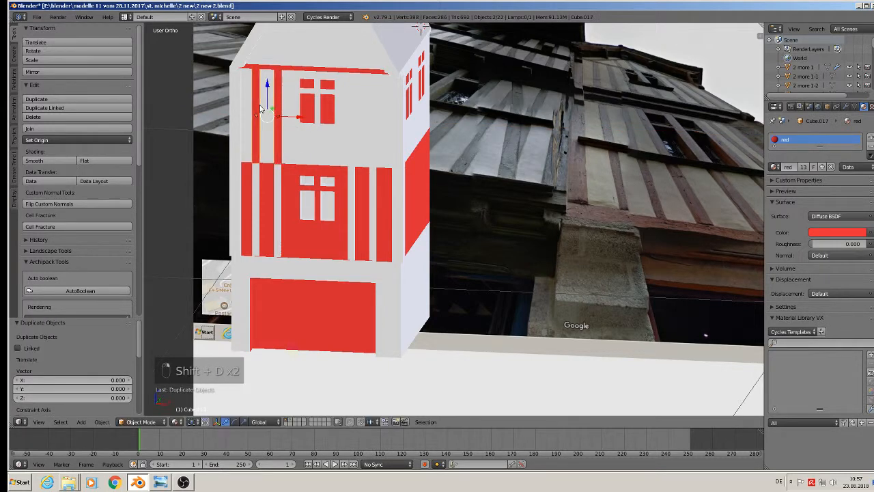
click(396, 126)
Select both corner posts of the upper storey and assign the red material to the left one
right_click(400, 125)
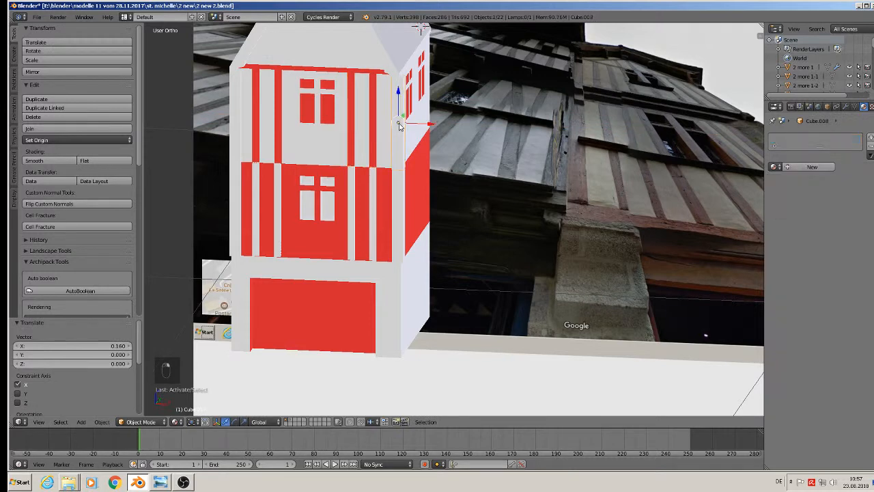
shift+right_click(235, 129)
click(773, 167)
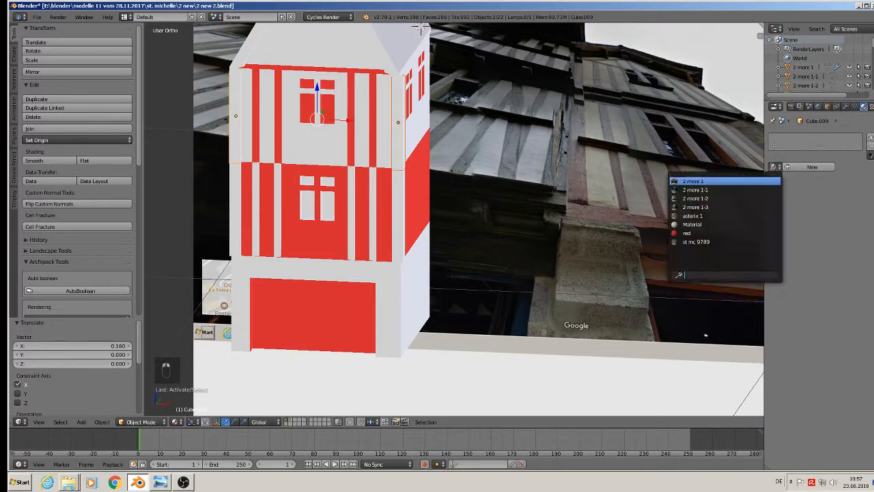
click(720, 233)
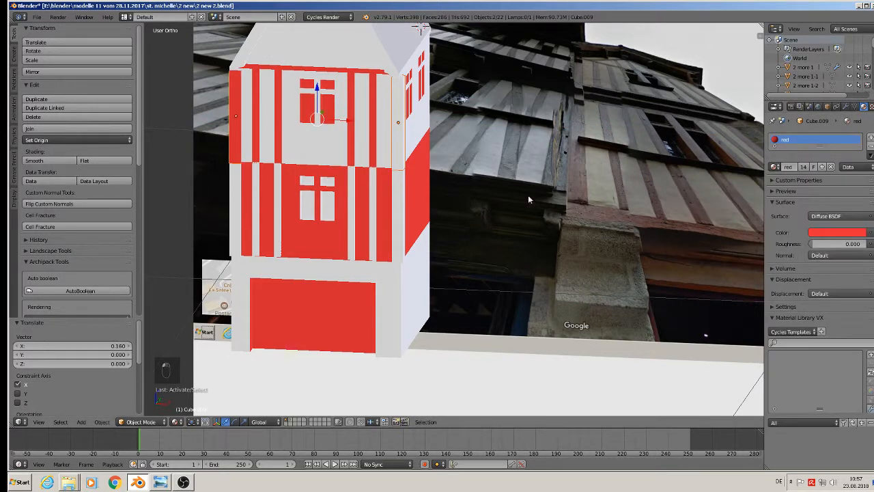
Assign the existing red material to the upper storey's right corner post and save the file
right_click(407, 126)
click(773, 166)
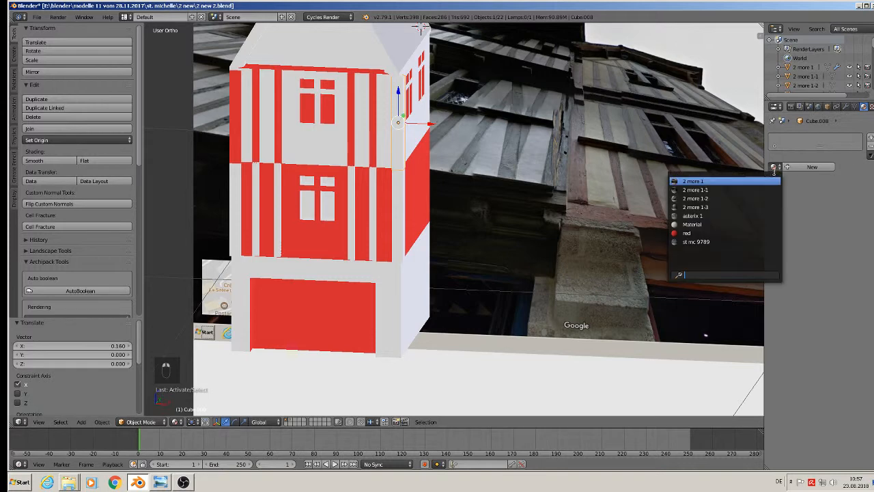
click(716, 233)
scroll(295, 190, down, 2)
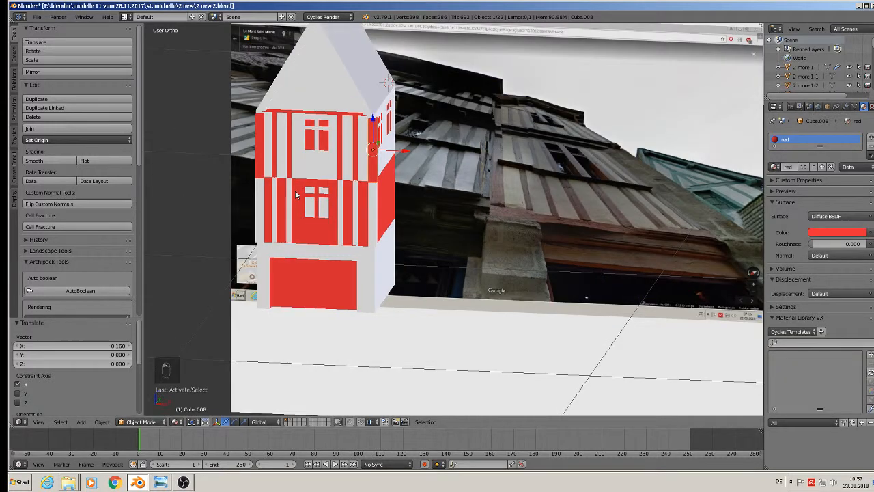
click(35, 16)
click(69, 87)
Duplicate the lower timbered storey's narrow post just left of the window and move the copy 0.032 along X
scroll(318, 183, up, 2)
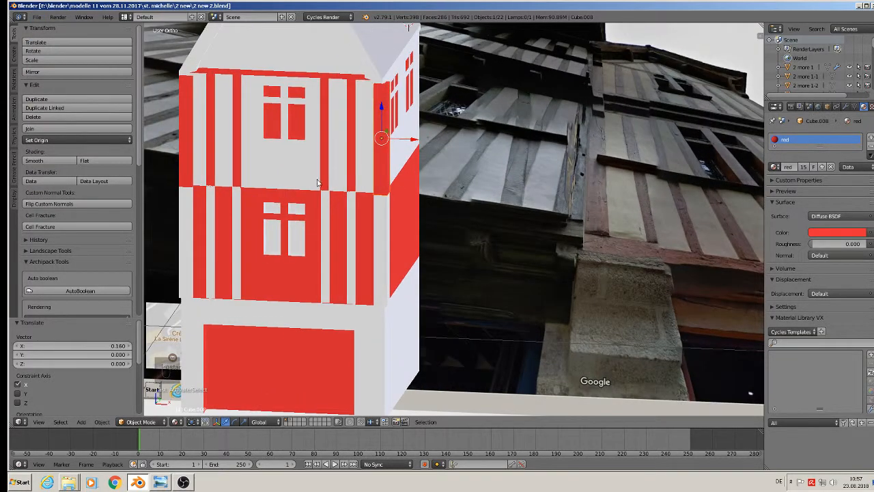
scroll(317, 183, up, 3)
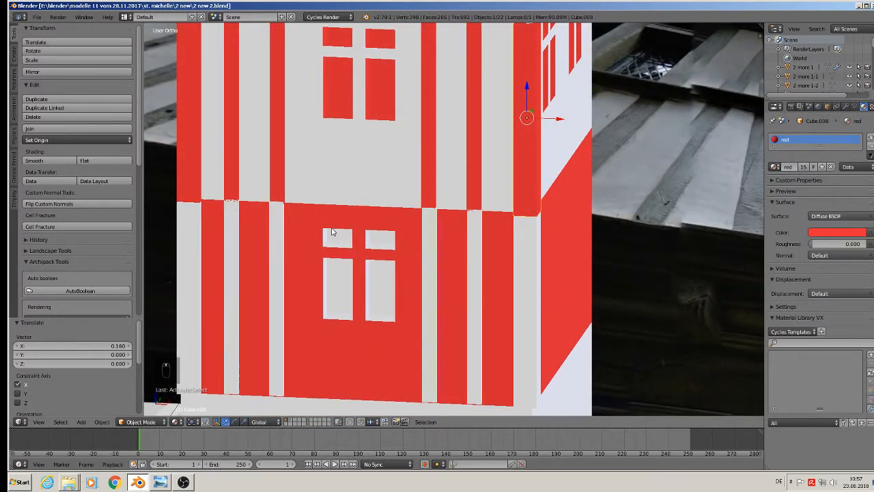
scroll(316, 211, down, 3)
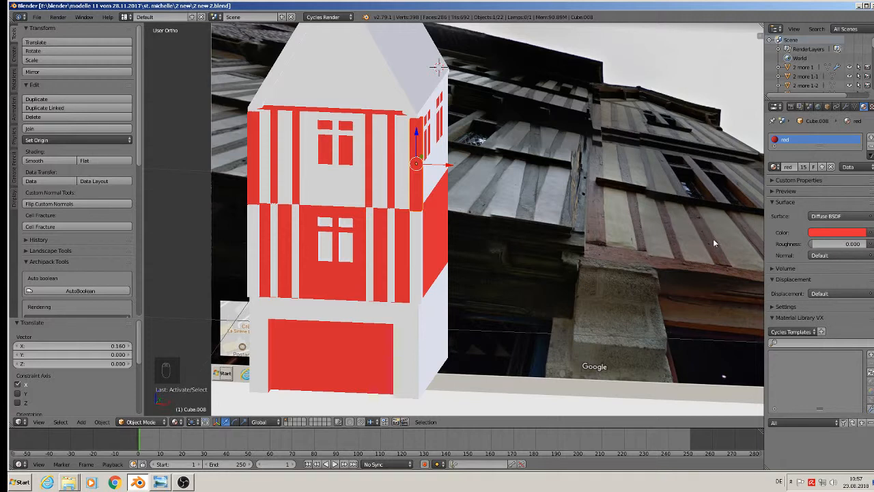
scroll(320, 301, up, 2)
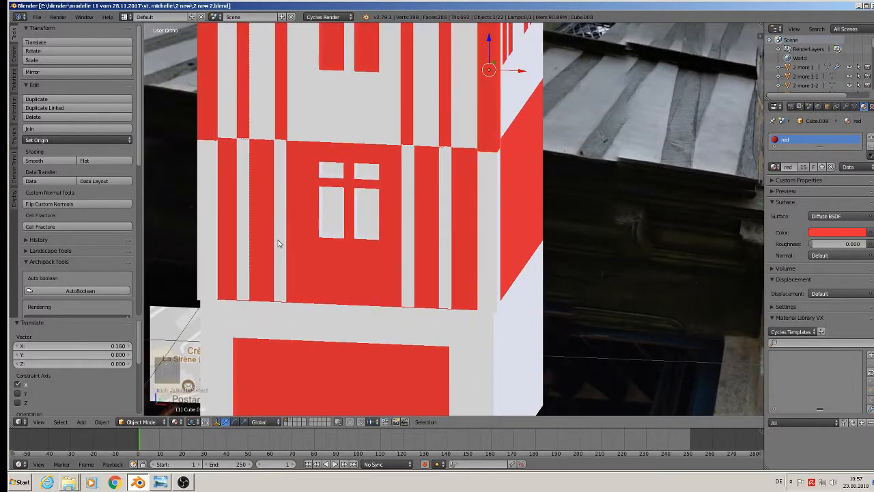
right_click(278, 244)
key(shift+d)
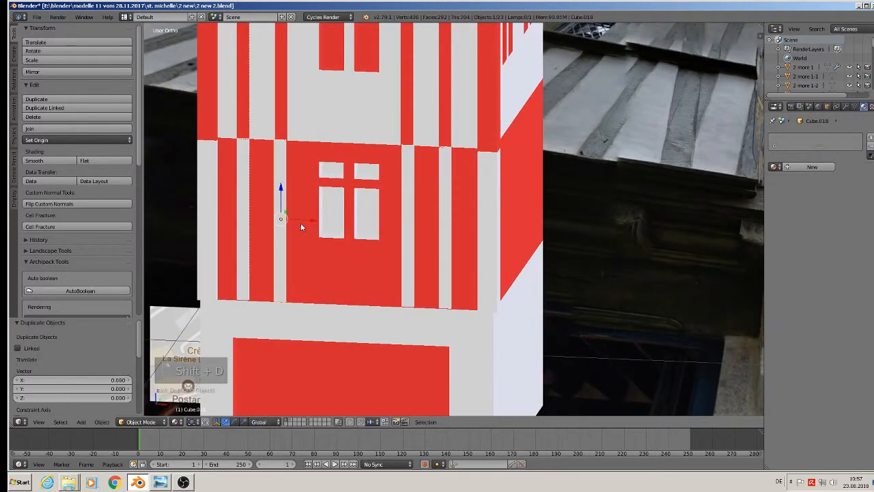
key(x)
click(341, 228)
scroll(383, 239, down, 3)
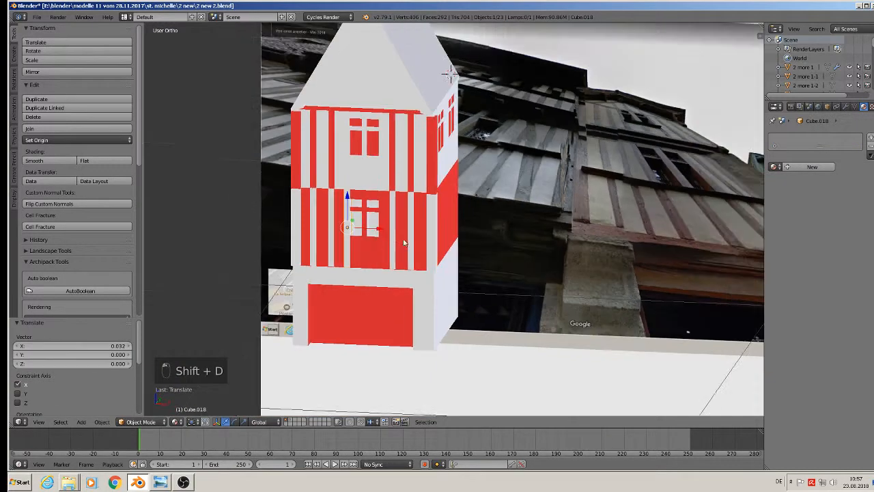
middle_drag(404, 248, 470, 229)
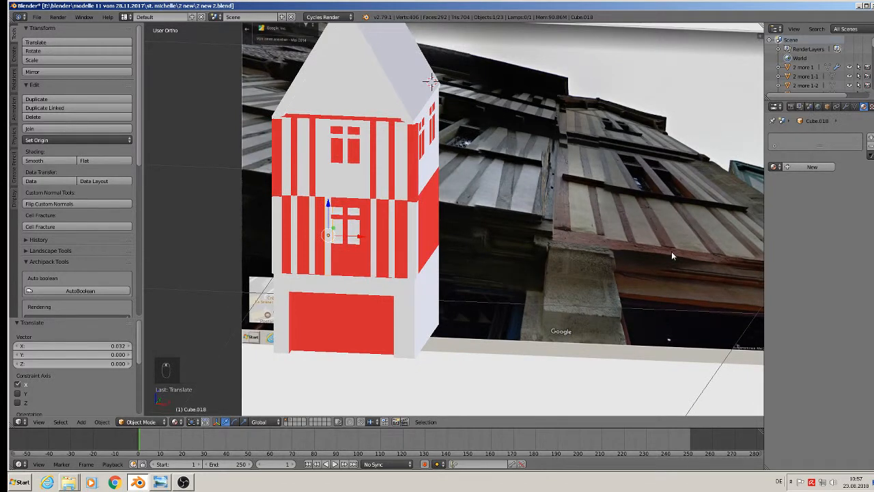
Duplicate the new post twice more along X, by about 0.035 and 0.034, to the window's middle and right edge
scroll(320, 218, up, 6)
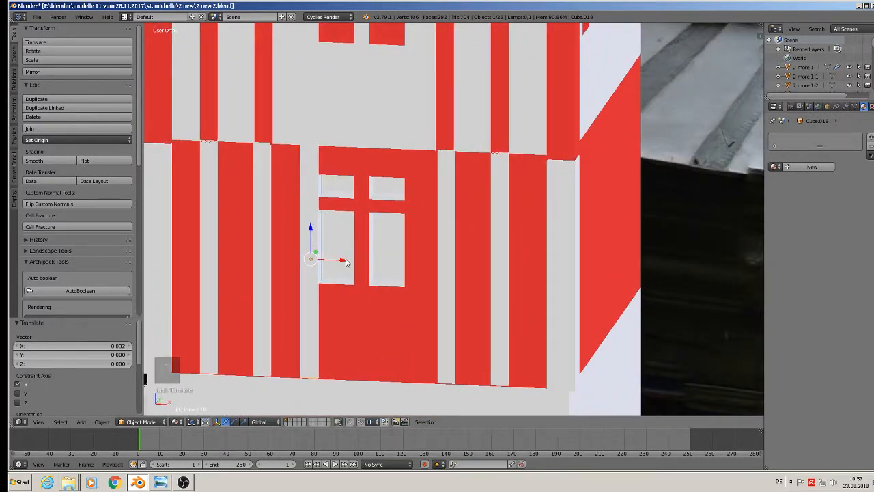
key(shift+d)
key(x)
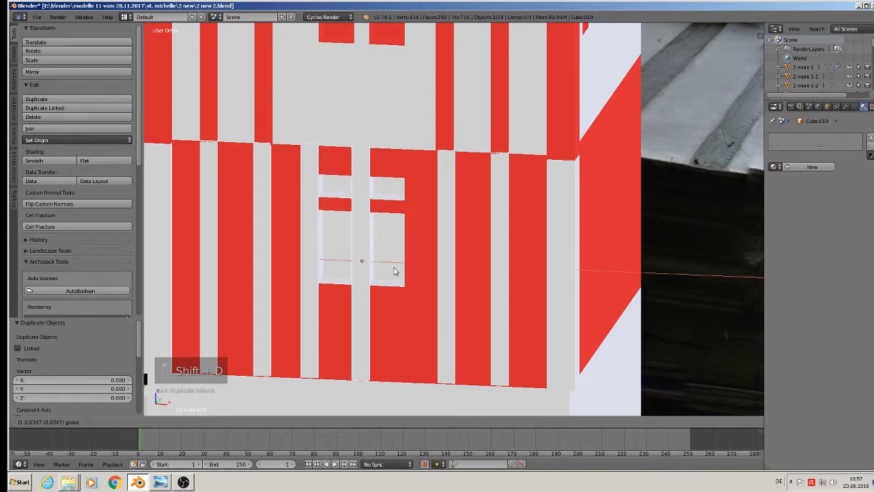
click(394, 272)
key(shift+d)
key(x)
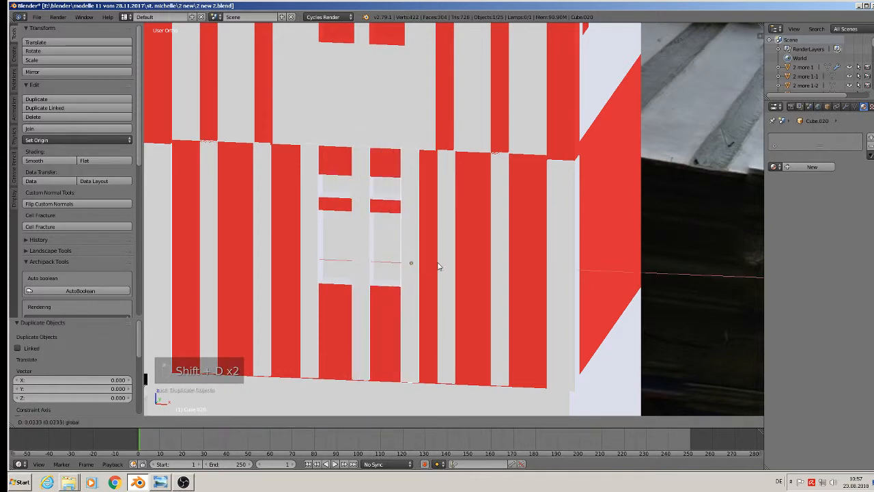
click(437, 265)
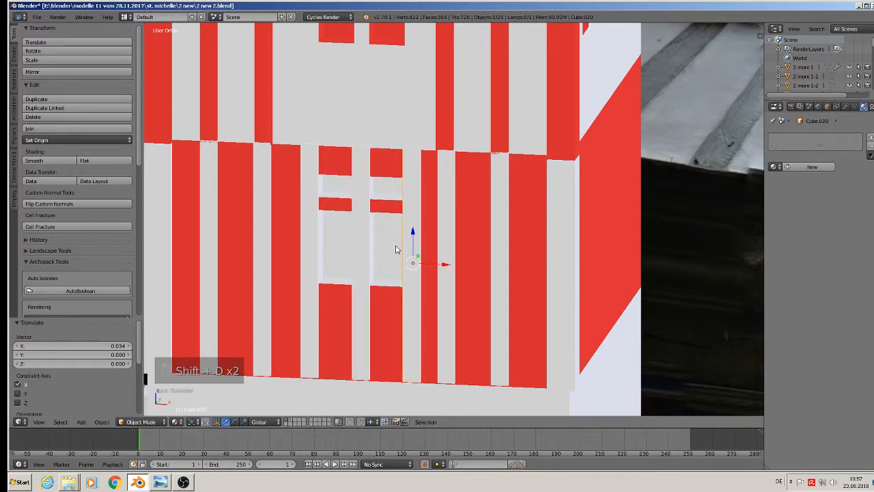
Duplicate the post at the window's right edge and rotate the copy 90° about Y into a horizontal beam
scroll(396, 249, down, 5)
shift+middle_drag(678, 190, 455, 181)
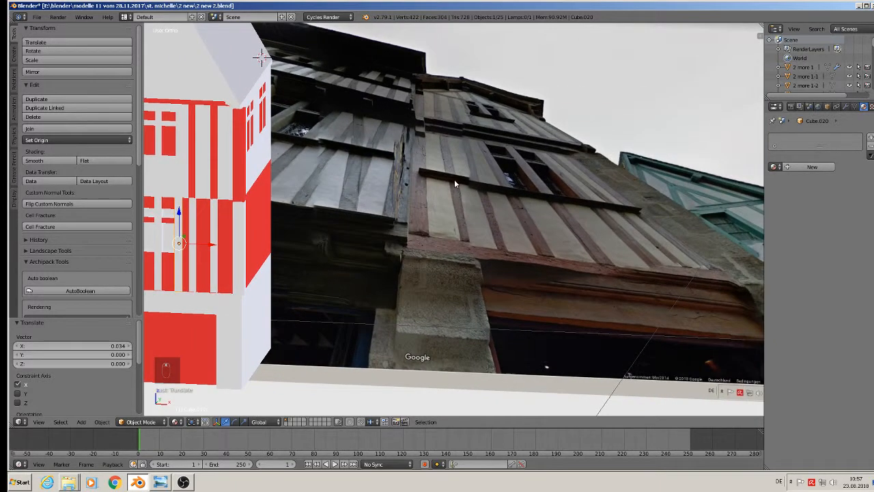
shift+middle_drag(382, 210, 623, 177)
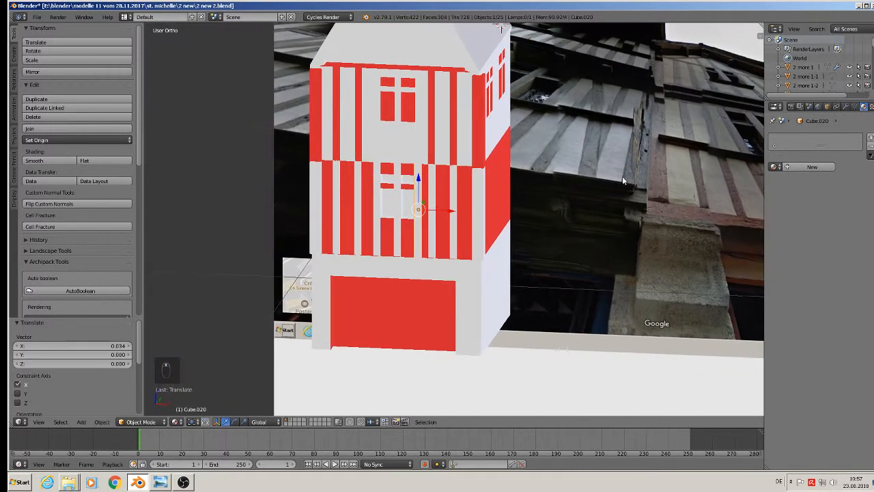
scroll(441, 209, up, 2)
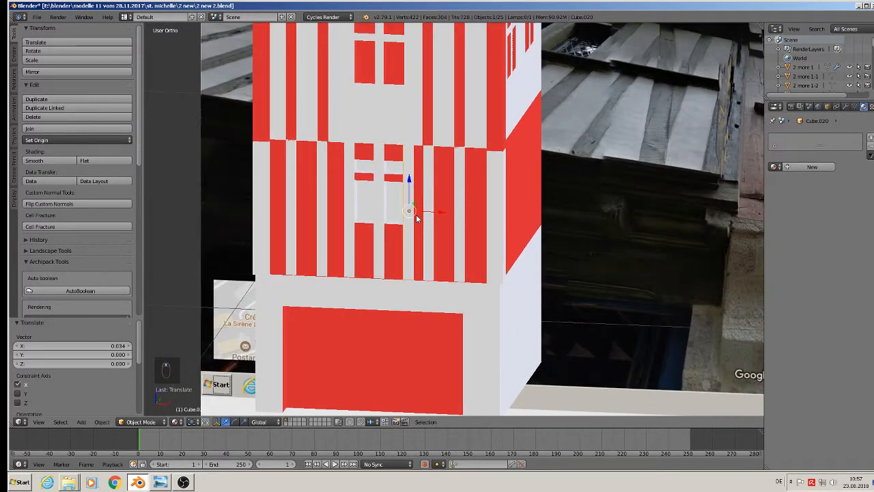
key(shift+d)
key(r)
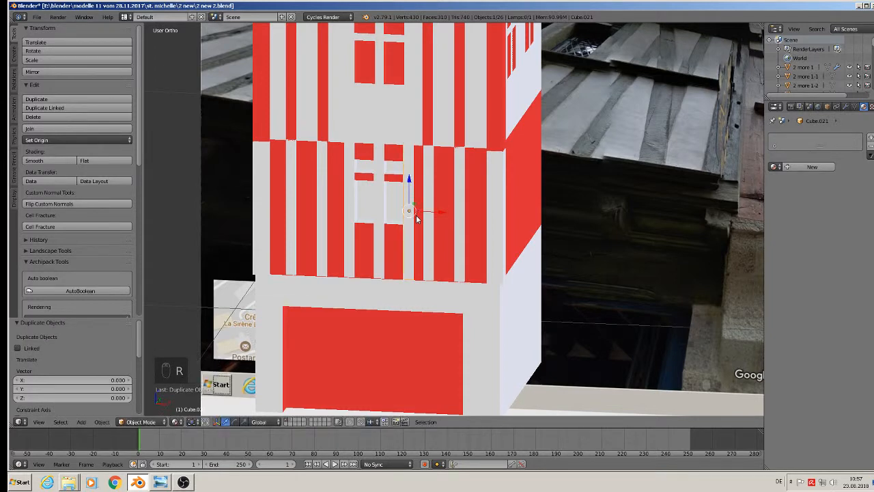
text(y90)
key(Return)
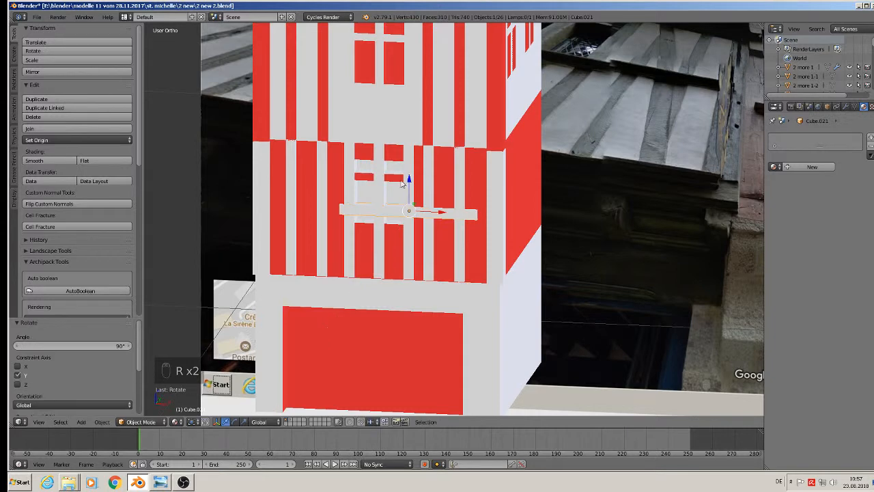
Lower the horizontal beam 0.023 along Z to the window's bottom edge and scale it uniformly to 0.539
key(g)
key(z)
click(431, 208)
key(s)
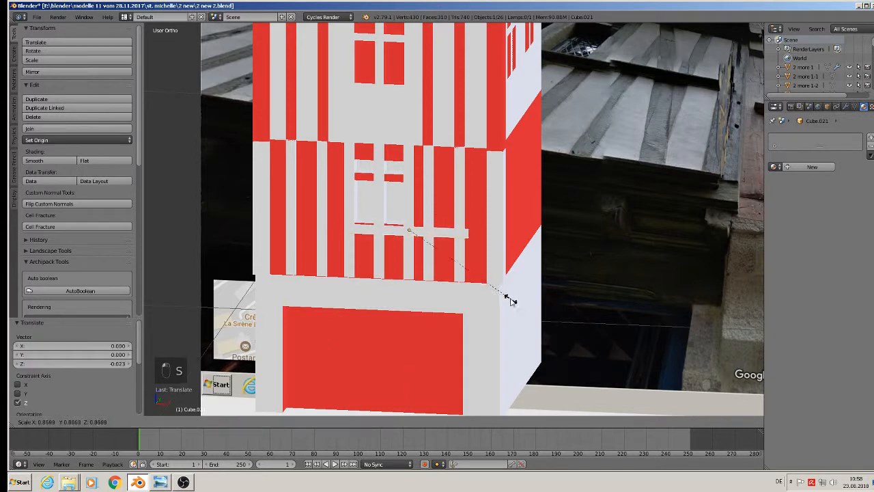
click(464, 283)
Stretch the beam along X to span between the corner posts, shifting it -0.030 along X and 0.004 along Z
key(s)
key(x)
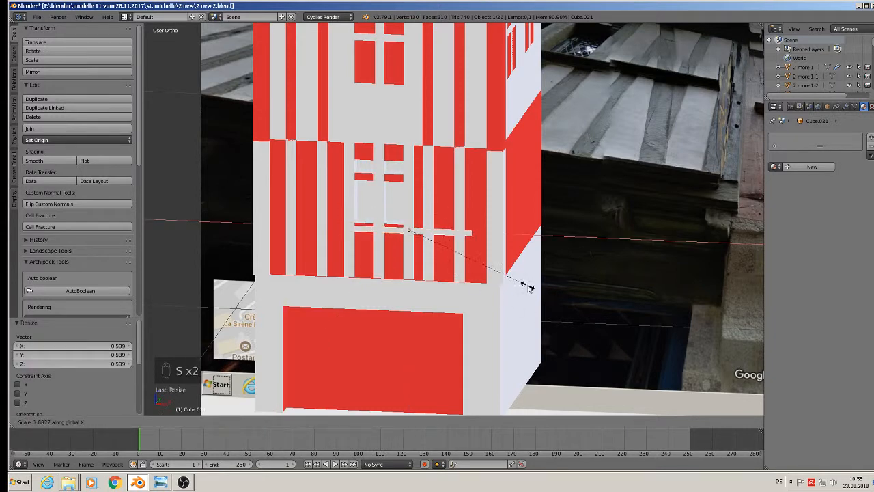
click(630, 299)
drag(430, 233, 407, 237)
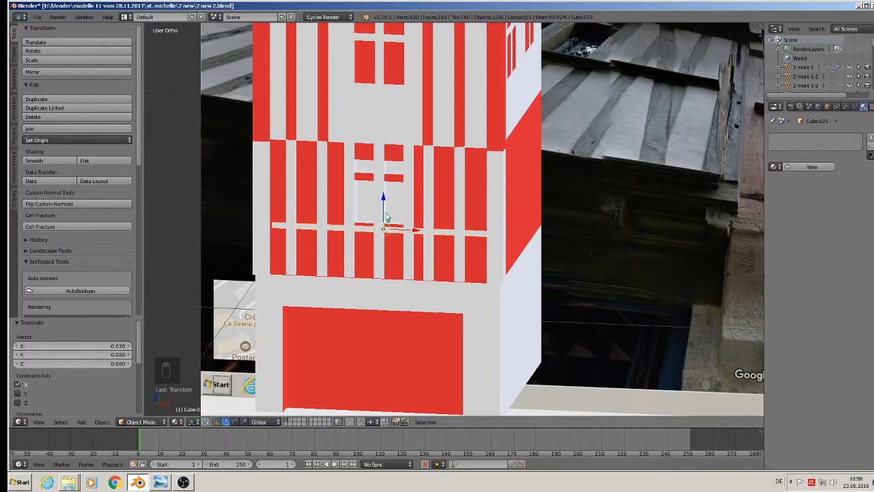
drag(384, 209, 383, 212)
Move the beam -0.004 along Y so it projects in front of the vertical posts
middle_drag(382, 210, 355, 242)
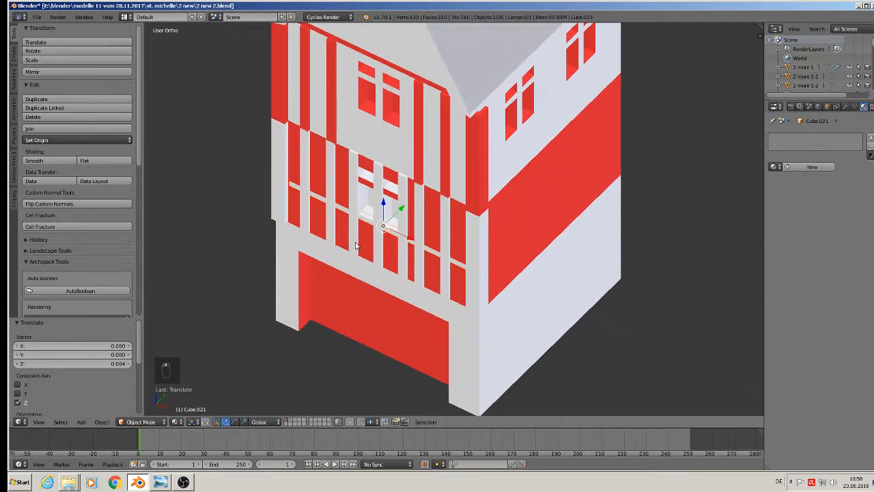
scroll(372, 214, up, 8)
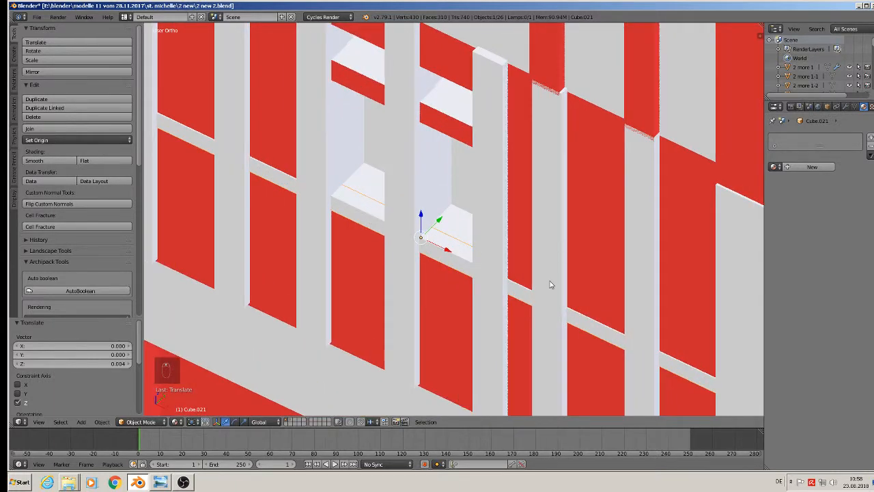
shift+middle_drag(551, 285, 458, 171)
scroll(415, 126, down, 3)
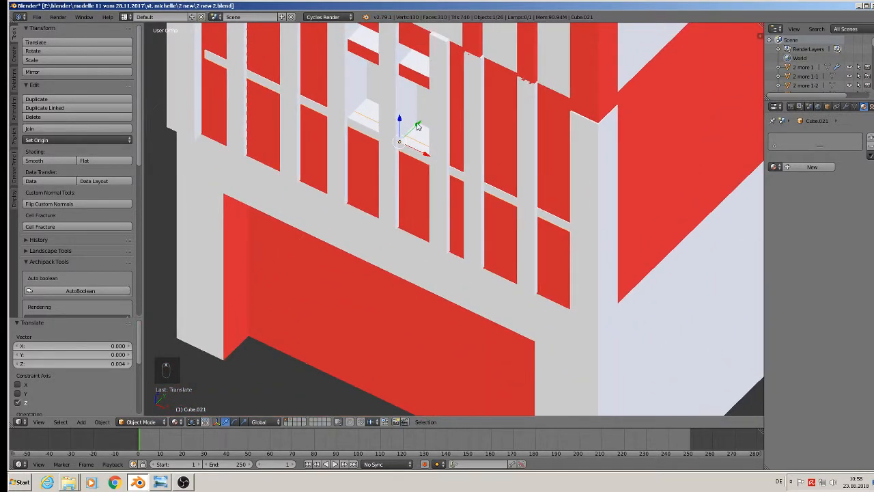
drag(418, 127, 398, 134)
key(s)
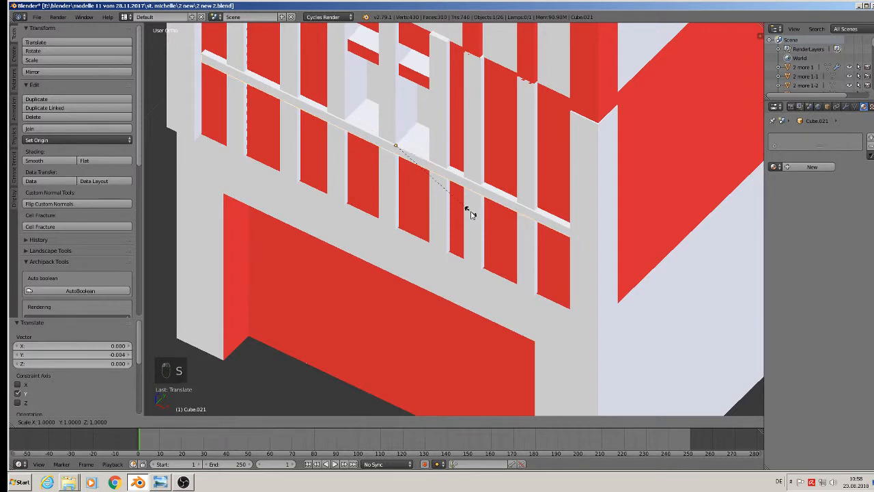
right_click(474, 211)
Add one centred loop cut running lengthwise along the beam's front face in Edit Mode
key(Tab)
scroll(500, 193, up, 1)
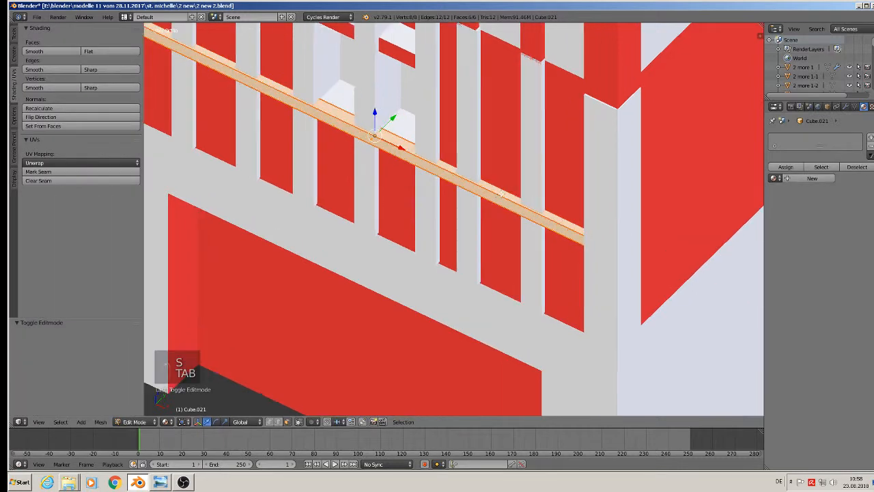
middle_drag(618, 228, 555, 168)
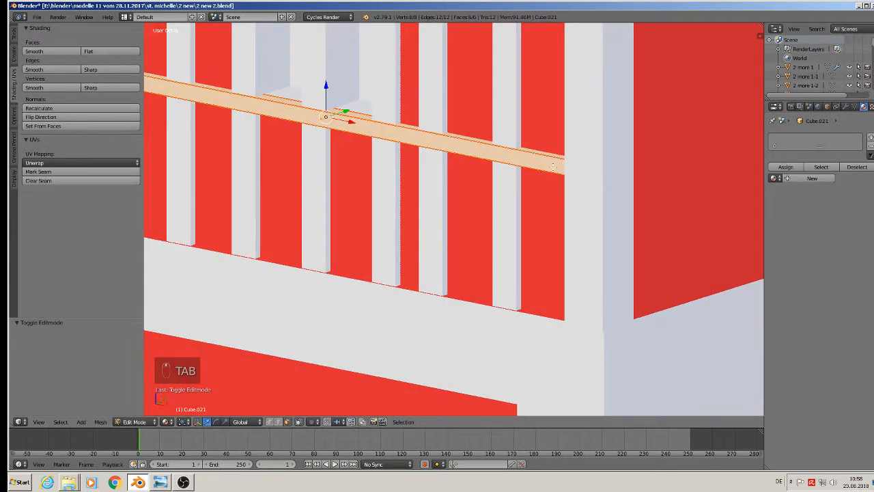
key(ctrl+r)
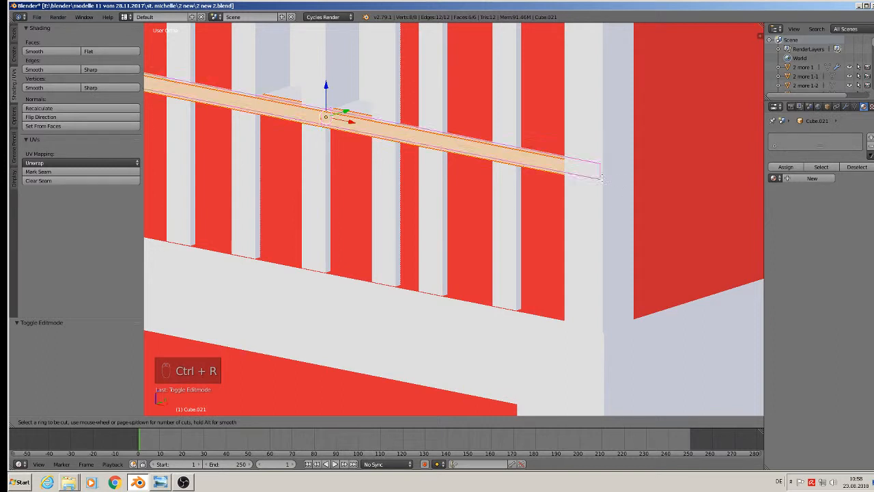
click(597, 175)
right_click(598, 177)
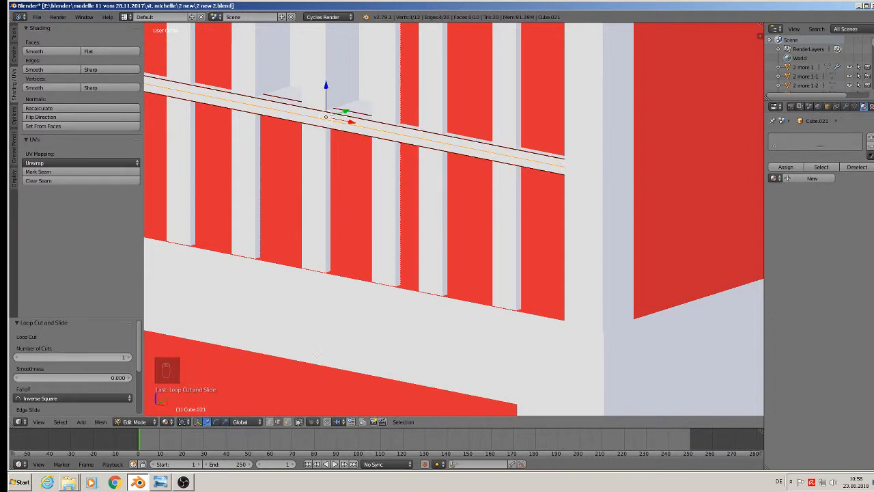
Select the upper half of the beam's front in face mode and extrude it outward
click(286, 422)
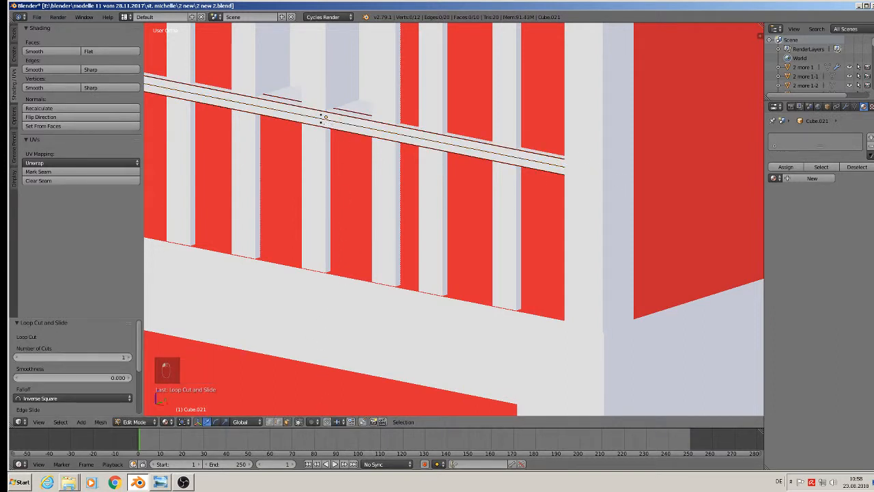
right_click(324, 117)
right_click(332, 115)
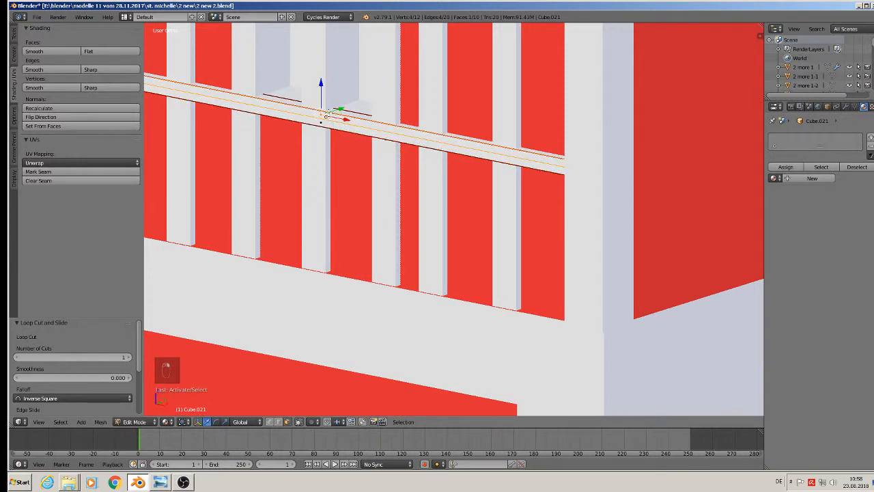
shift+middle_drag(355, 140, 391, 185)
key(e)
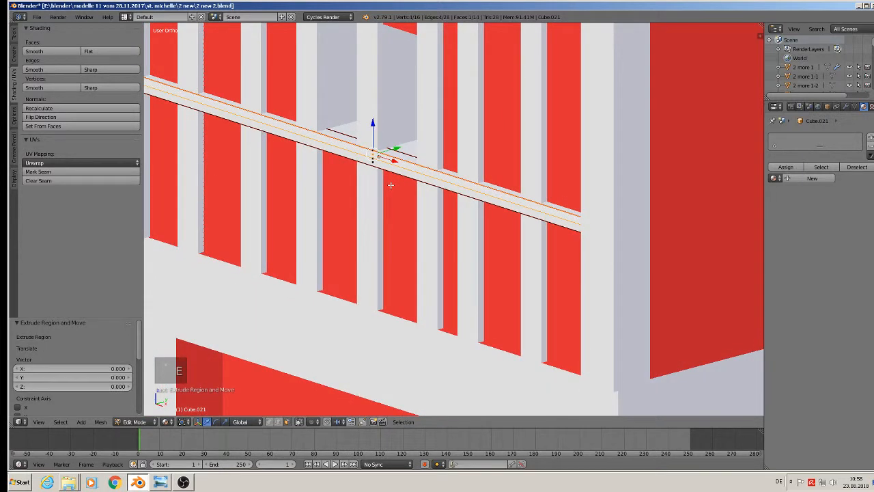
click(372, 162)
key(Tab)
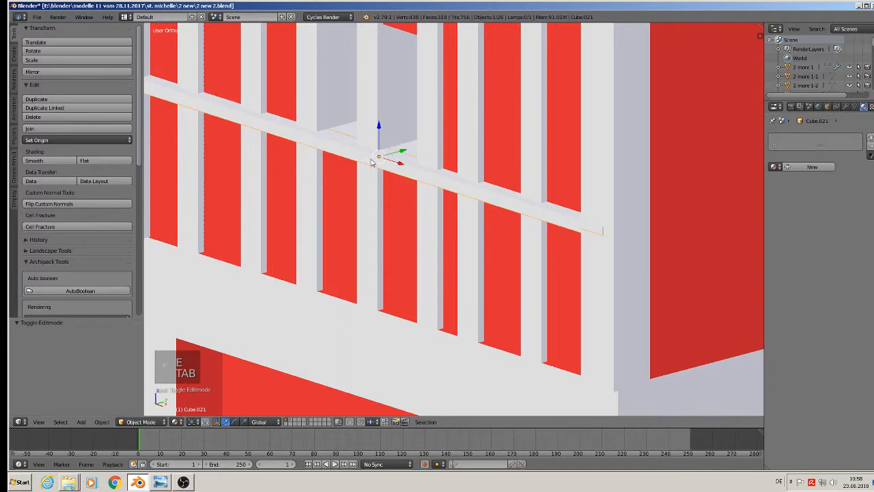
Mark all edges of the sill beam as UV seams in Edit Mode
scroll(424, 213, down, 3)
key(Tab)
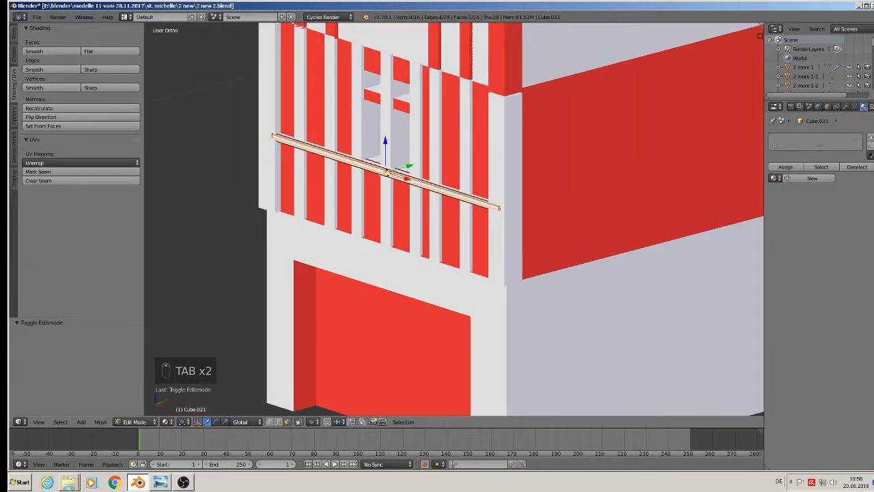
key(a)
key(a)
key(a)
key(a)
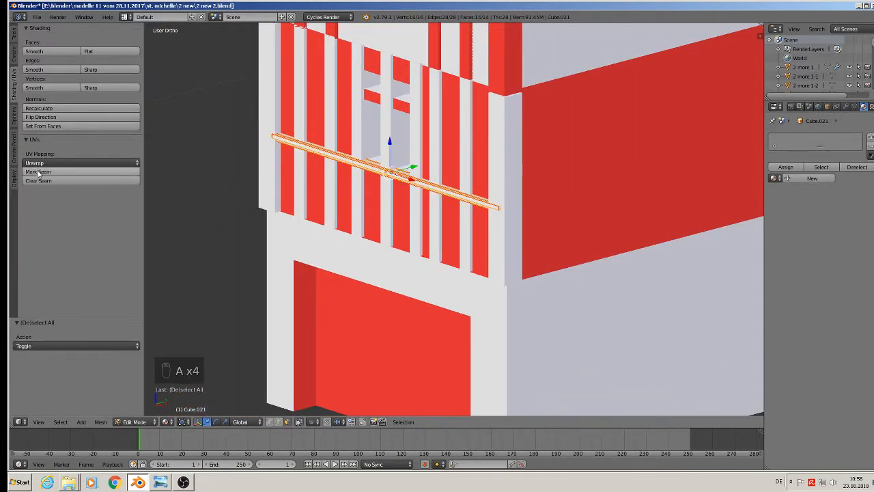
click(39, 172)
key(Tab)
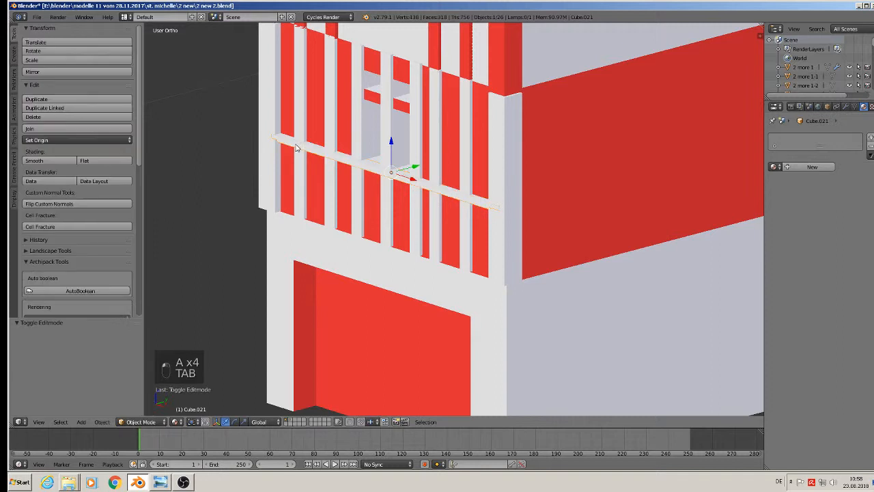
Apply rotation and scale to the sill beam and unwrap its whole mesh
click(101, 421)
mouse_move(126, 353)
click(245, 271)
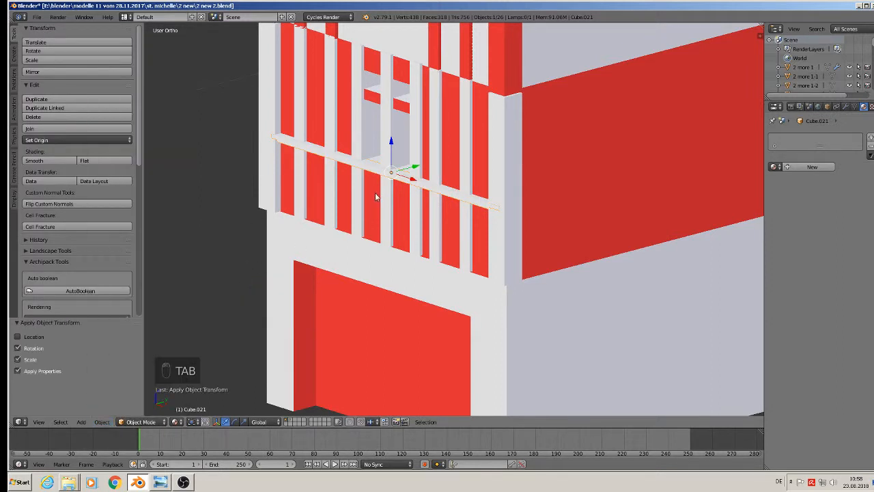
key(Tab)
key(u)
click(376, 192)
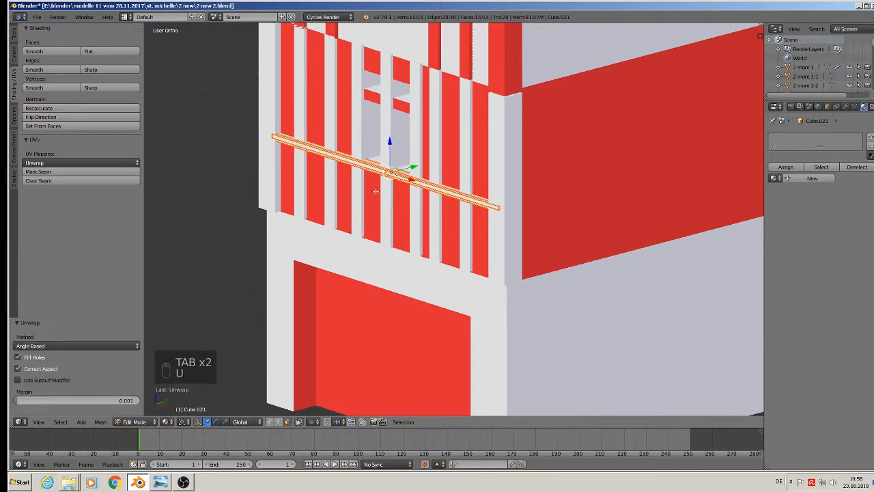
key(Tab)
Duplicate the vertical post beside the middle-floor window and rotate the copy 90° about the Y axis
scroll(379, 171, down, 5)
scroll(381, 156, up, 8)
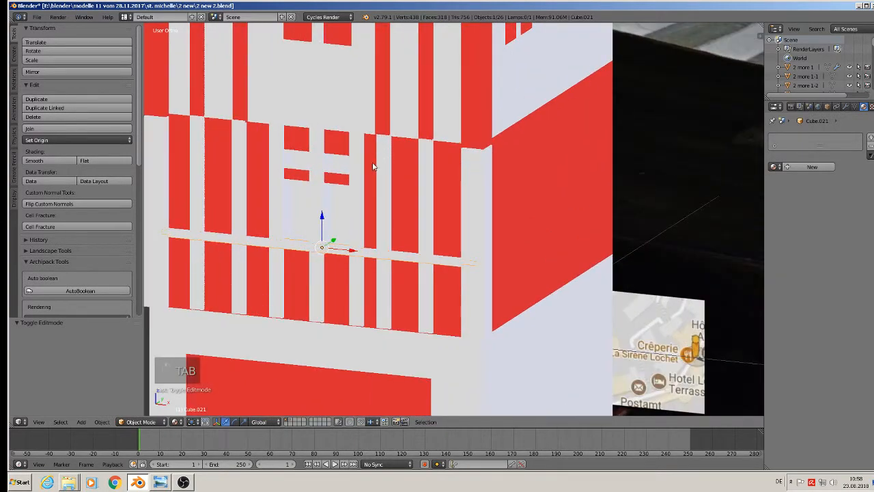
middle_drag(372, 167, 336, 170)
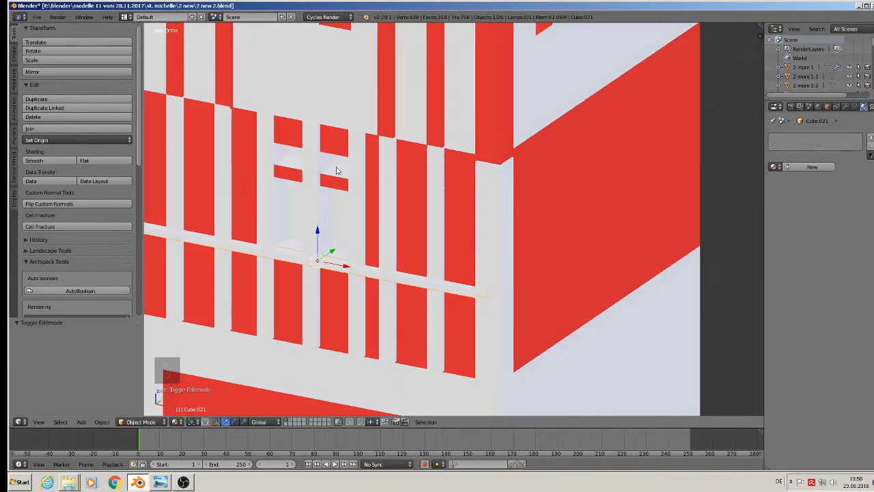
right_click(260, 157)
key(shift+d)
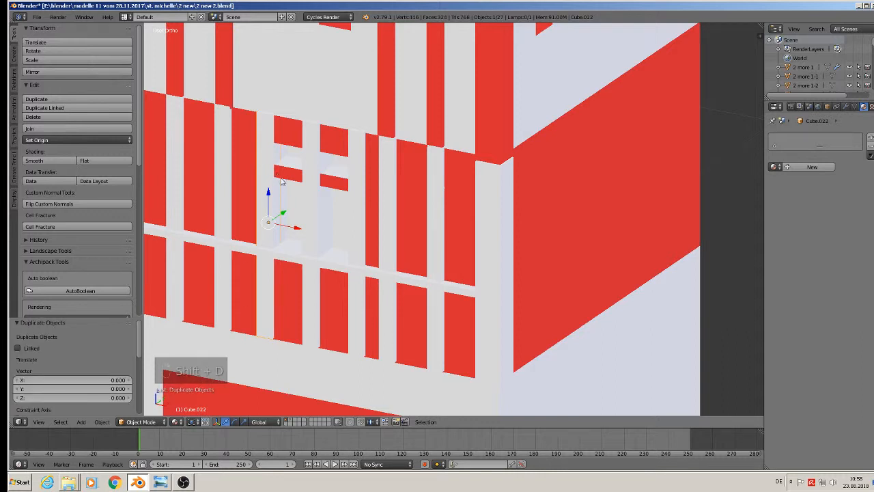
text(r90)
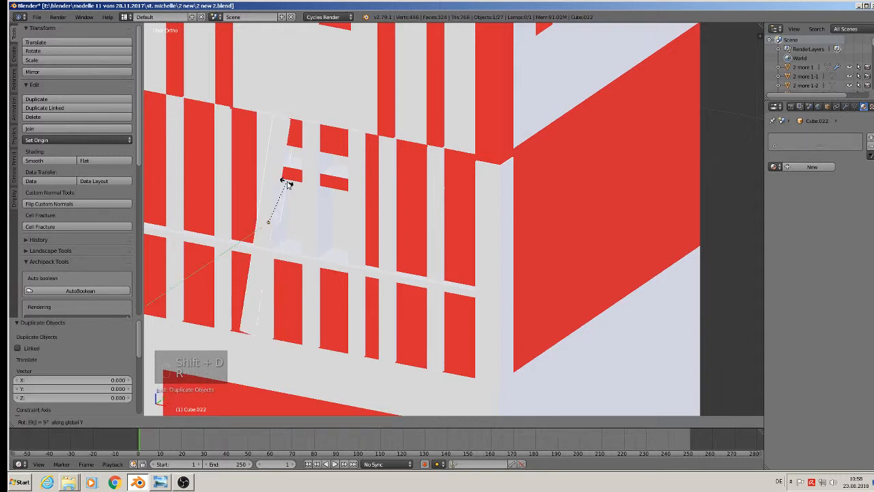
key(Return)
Move the horizontal copy 0.065 up along Z and 0.031 along X, over the upper part of the window
key(g)
key(z)
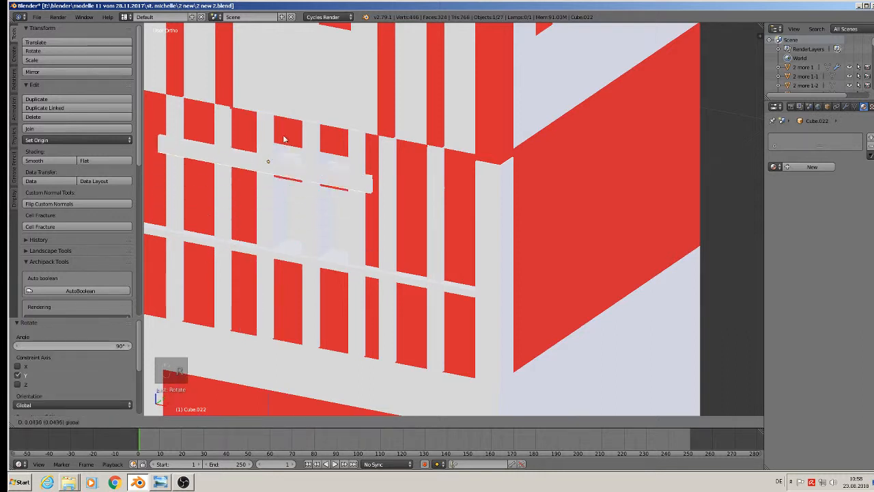
click(289, 113)
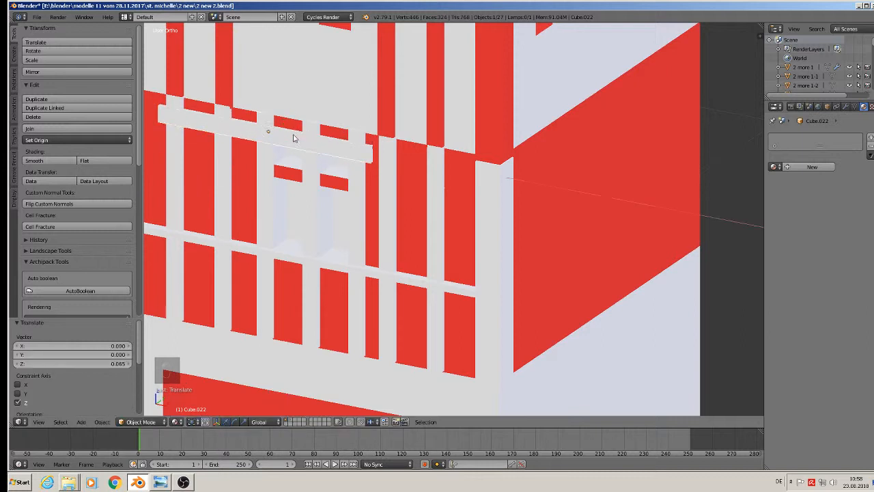
key(g)
key(x)
click(335, 144)
Scale the crossbar to 0.360 along X and shift it 0.004 along X to fit between the window's outer posts
key(s)
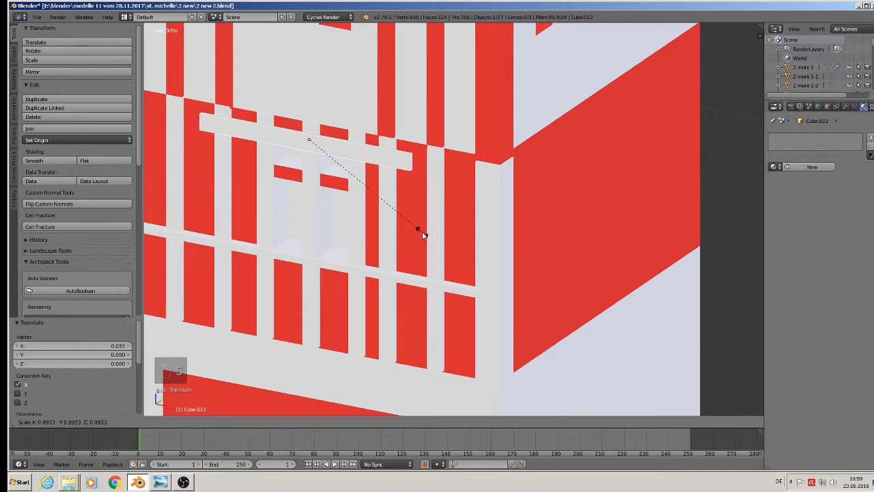
key(x)
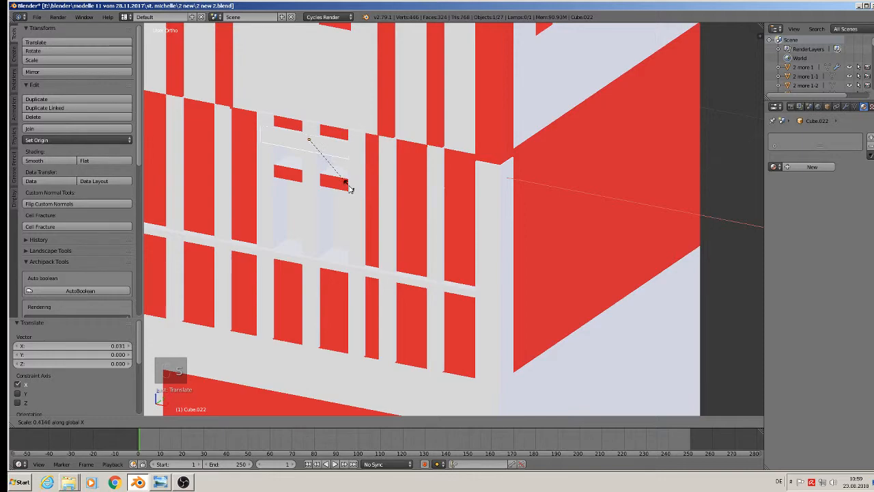
click(342, 185)
key(g)
key(x)
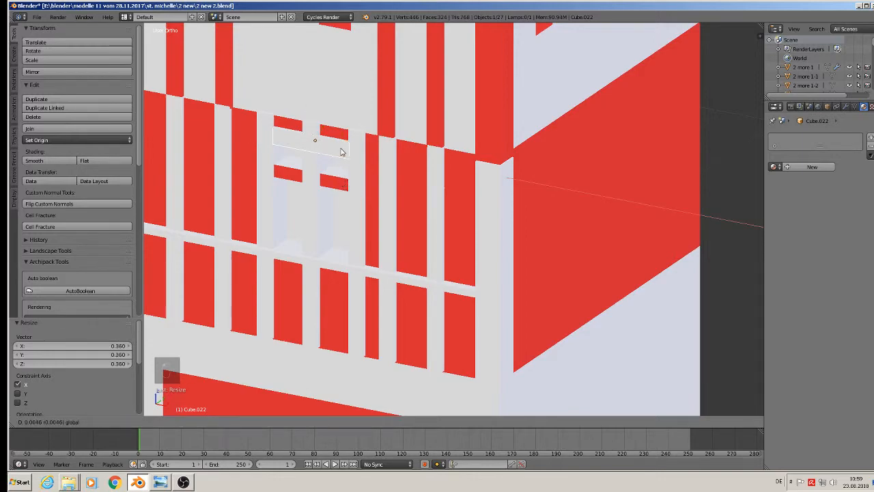
drag(341, 152, 342, 152)
Apply rotation and scale to the upper window crossbar and unwrap its mesh
middle_drag(343, 152, 371, 199)
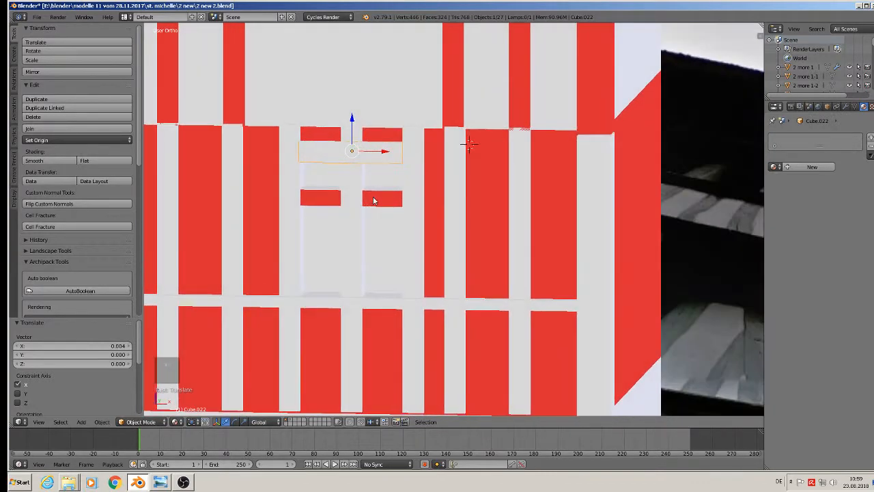
scroll(374, 208, down, 5)
scroll(374, 208, up, 7)
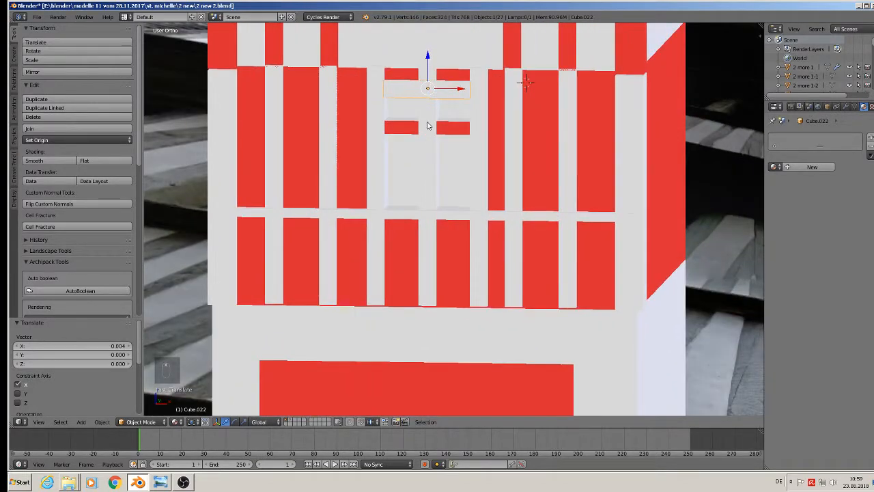
click(102, 421)
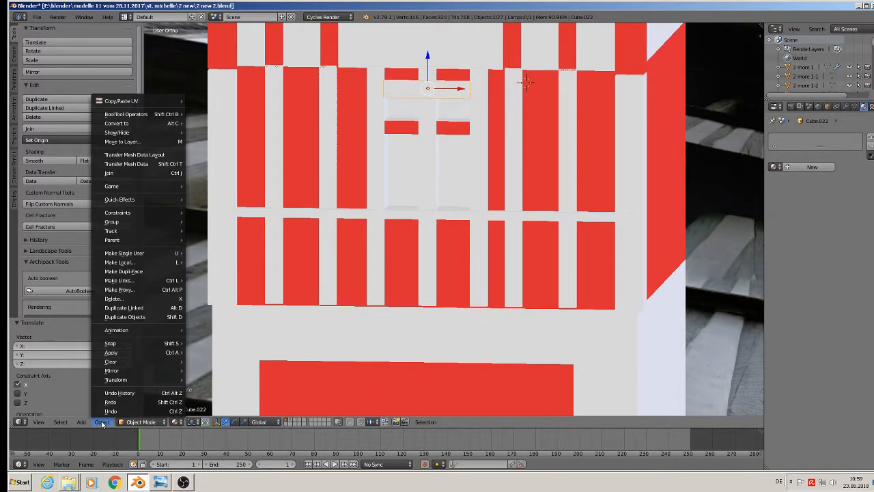
mouse_move(132, 353)
click(230, 271)
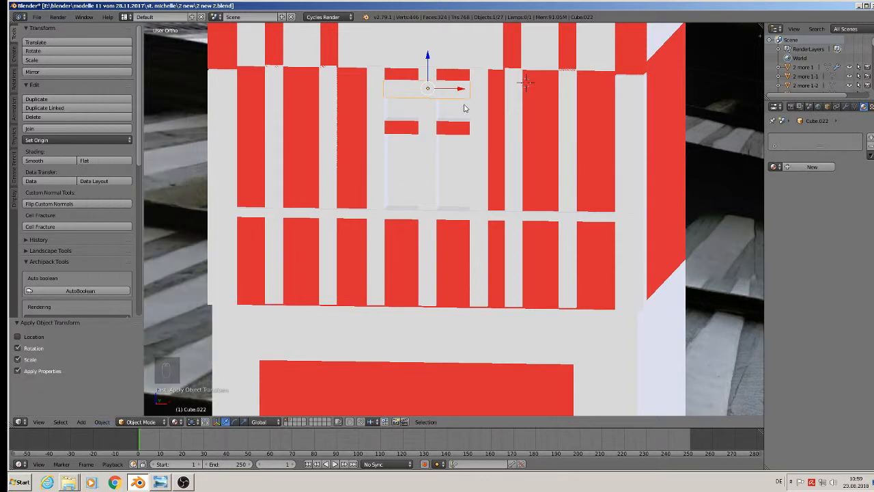
key(Tab)
key(u)
click(461, 103)
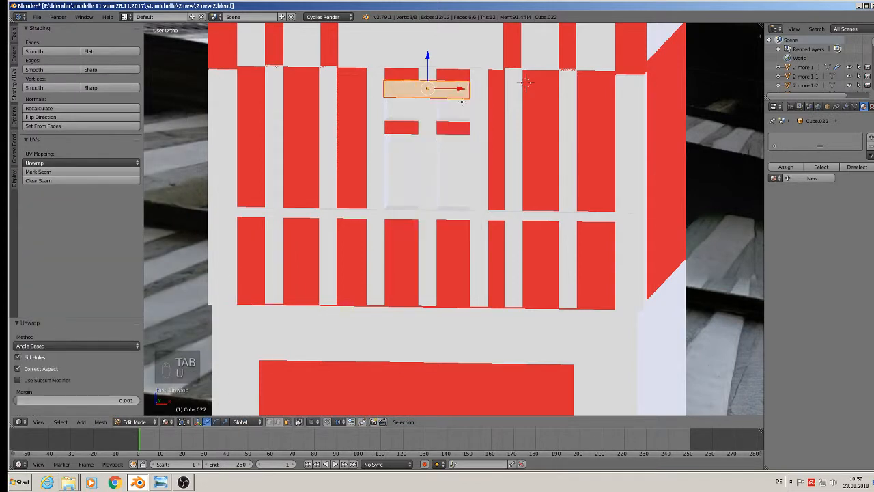
key(Tab)
Duplicate the upper window crossbar and move the copy -0.027 along Z
key(shift+d)
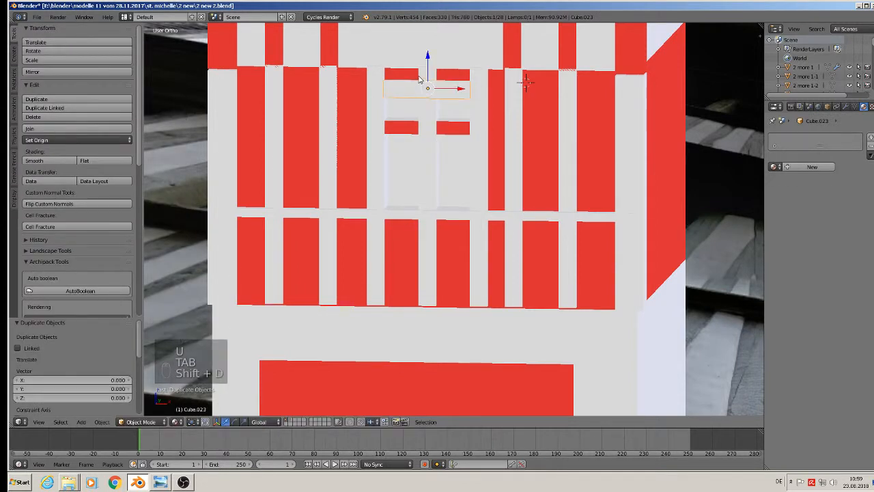
click(441, 120)
Scale the lower crossbar to 0.702 along Z and nudge it up about 0.0006
key(s)
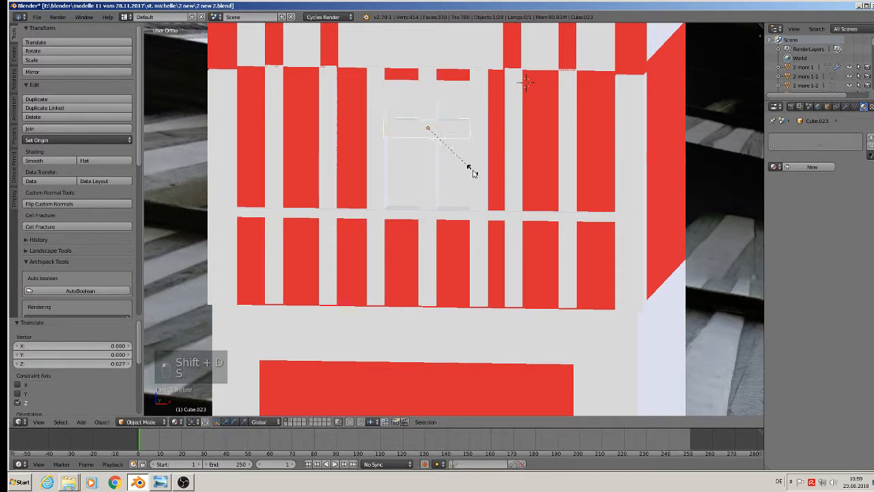
key(z)
click(456, 162)
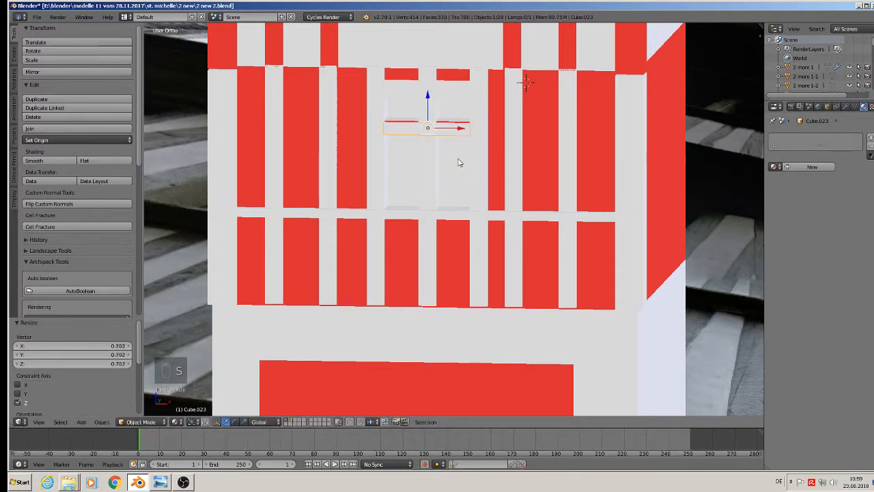
click(428, 109)
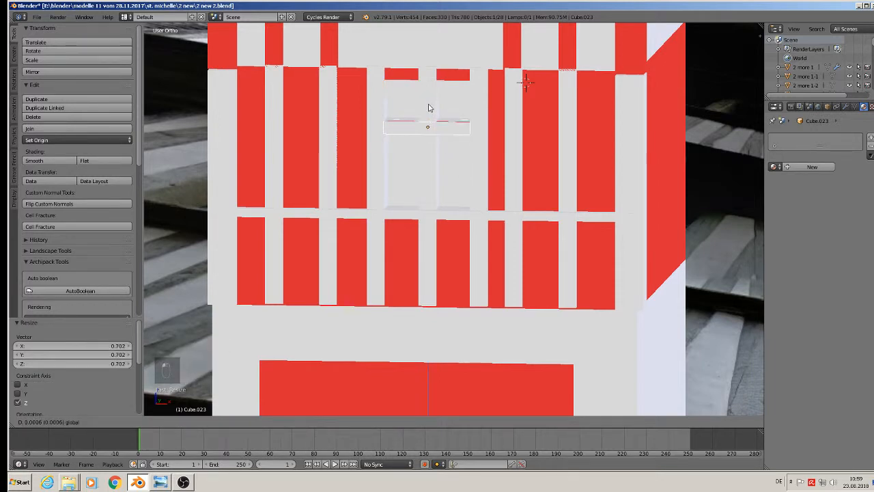
click(429, 107)
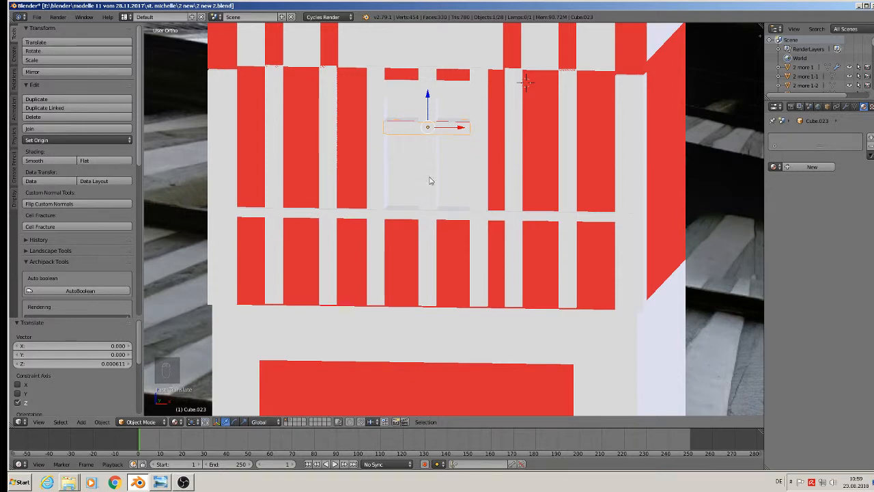
Apply rotation and scale to the lower window crossbar and unwrap its mesh
click(101, 421)
mouse_move(126, 352)
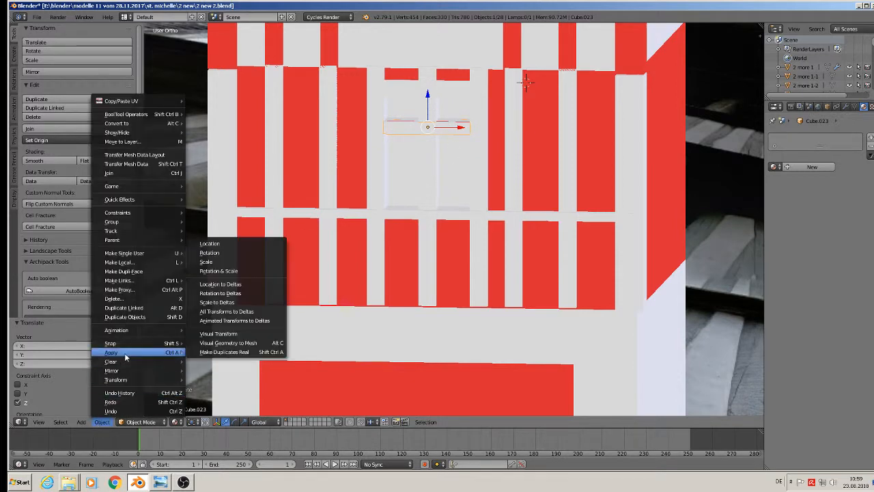
click(232, 271)
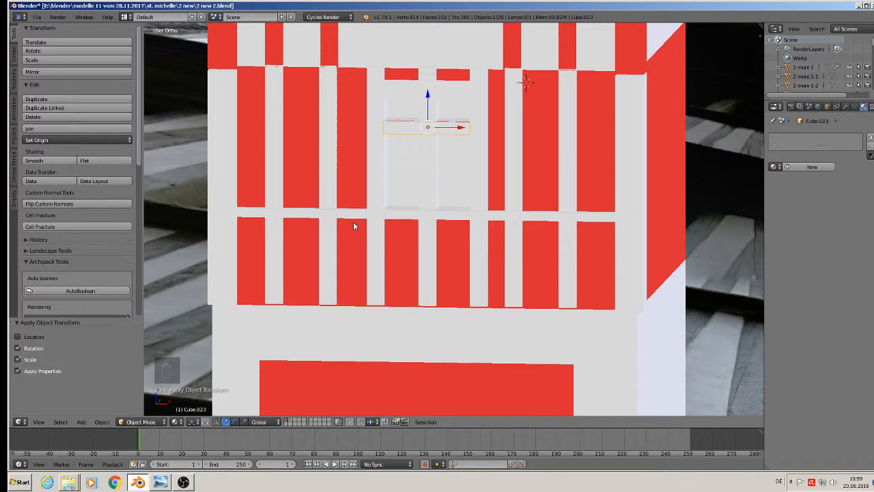
key(Tab)
key(u)
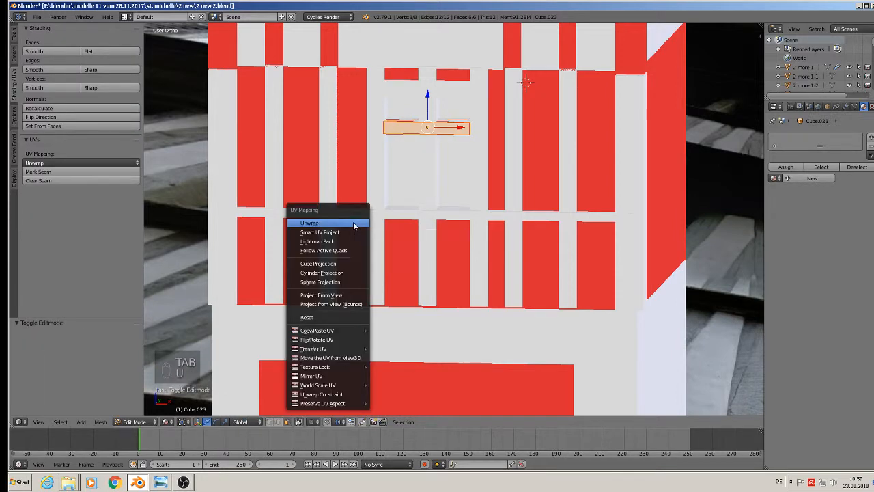
click(353, 222)
Duplicate the middle-floor window's three posts and two crossbars together, moving the copies 0.159 up along Z to the top-floor window
scroll(423, 154, down, 1)
shift+middle_drag(423, 154, 335, 220)
scroll(369, 179, down, 3)
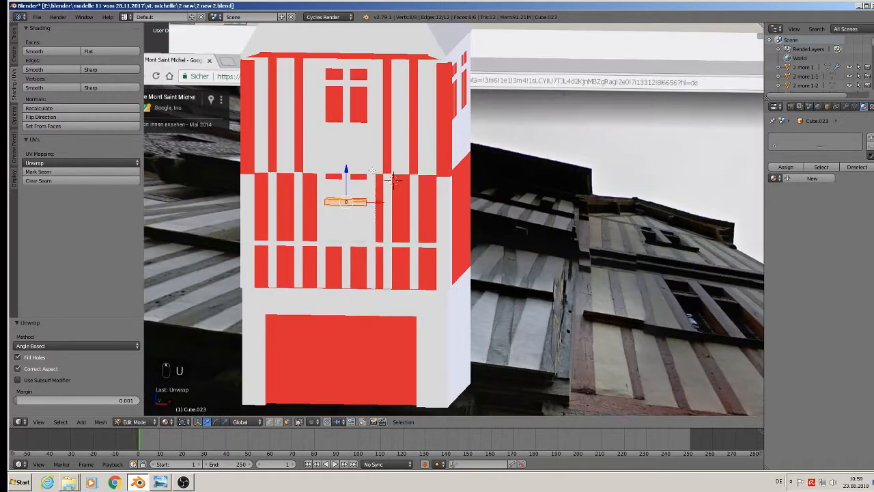
shift+middle_drag(374, 170, 349, 199)
scroll(353, 170, up, 3)
scroll(380, 222, down, 3)
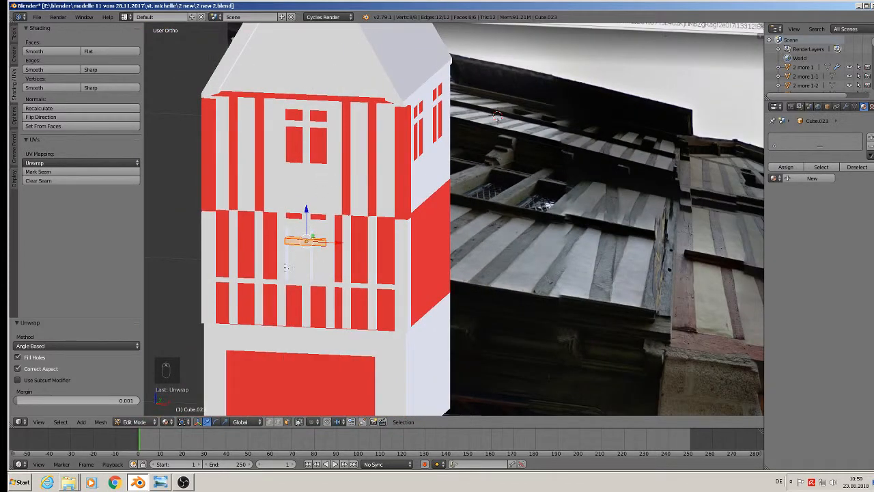
key(Tab)
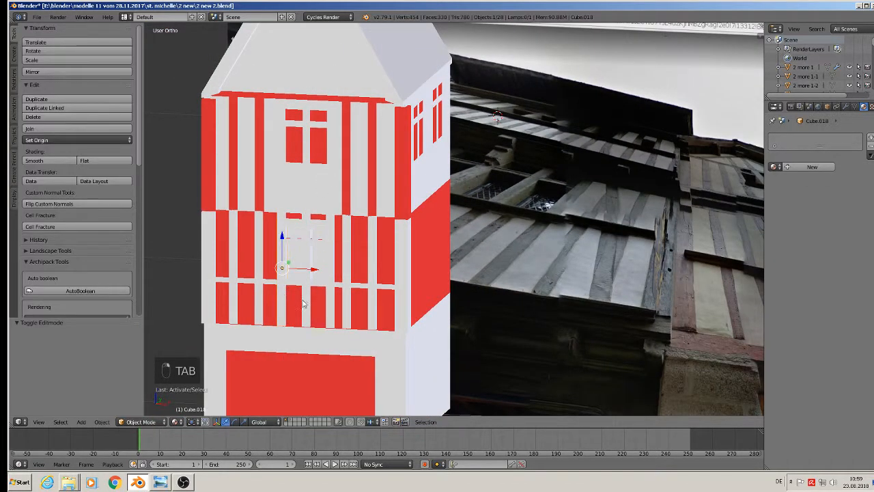
shift+right_click(304, 305)
shift+right_click(334, 297)
scroll(324, 282, up, 5)
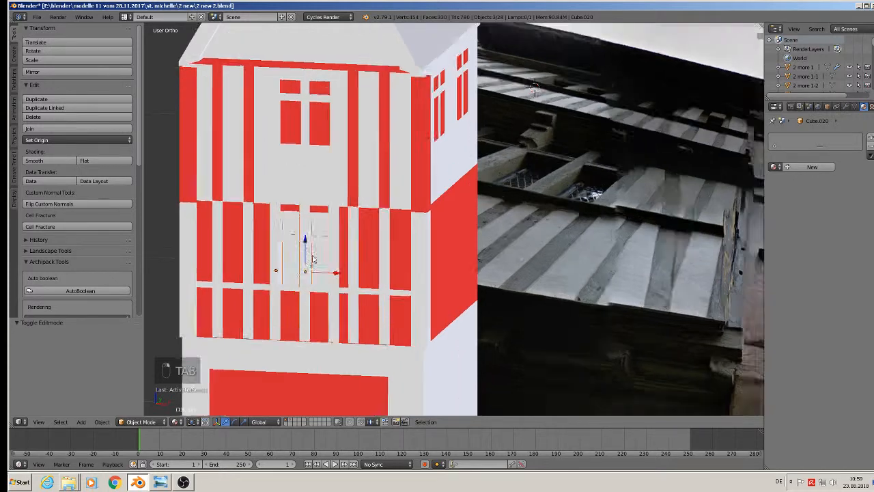
shift+right_click(327, 188)
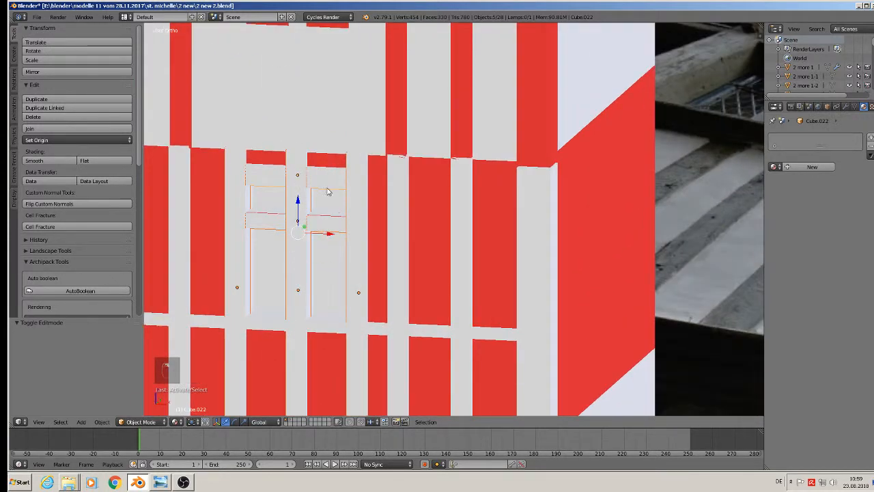
scroll(327, 198, down, 3)
key(shift+d)
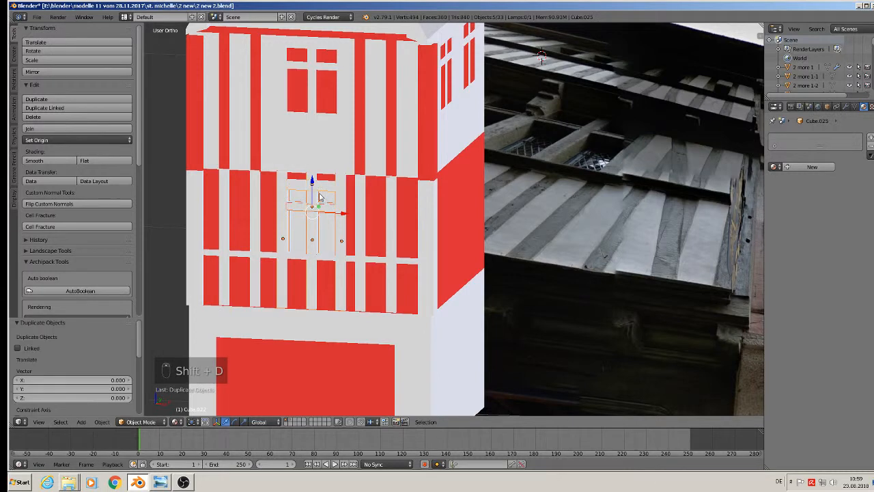
key(z)
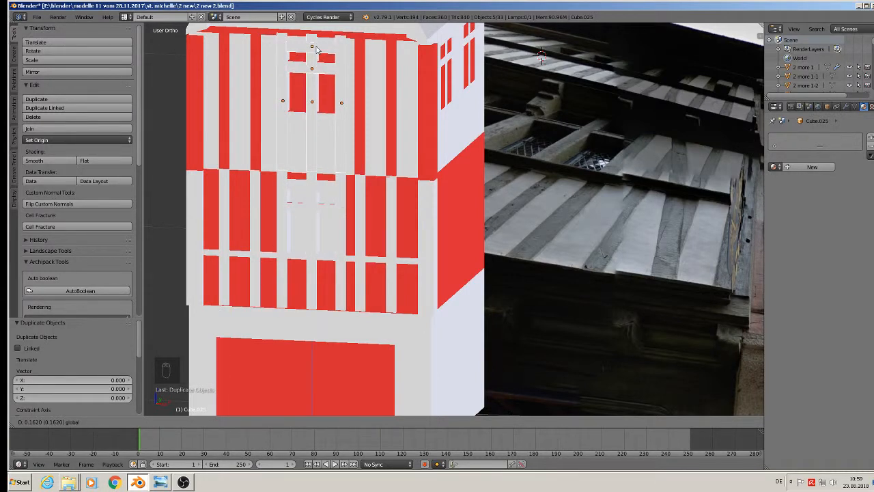
click(316, 49)
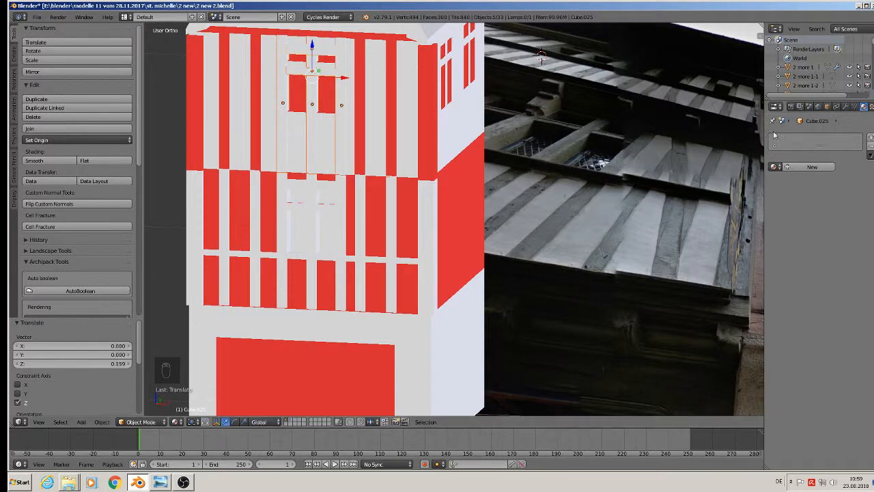
Assign the red material to both crossbars of the top-floor window and raise the lower crossbar 0.007 along Z
click(787, 167)
click(697, 233)
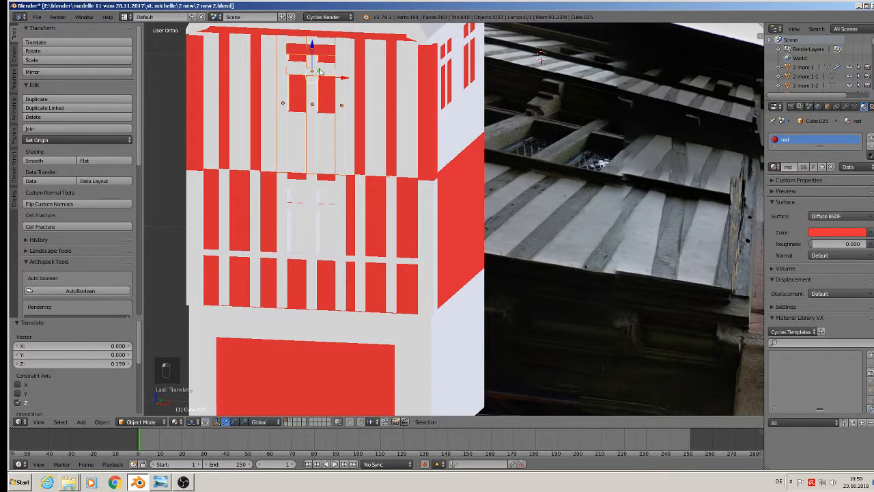
scroll(319, 72, up, 5)
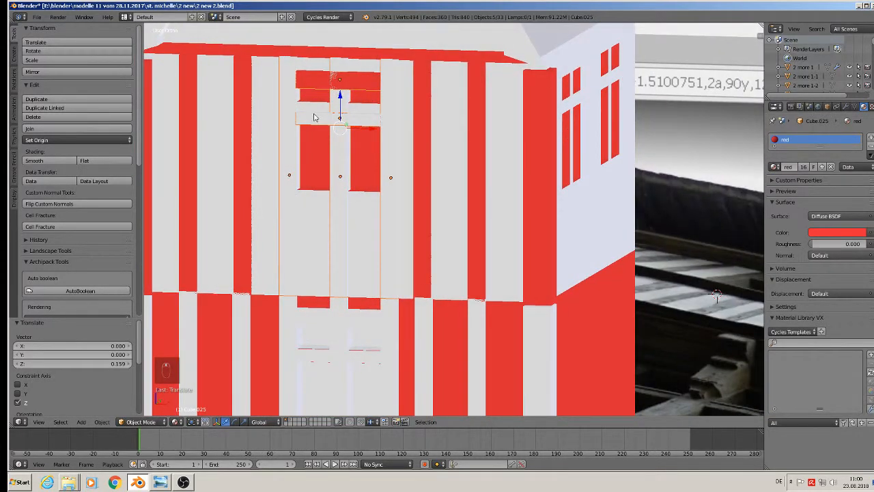
right_click(314, 117)
click(780, 168)
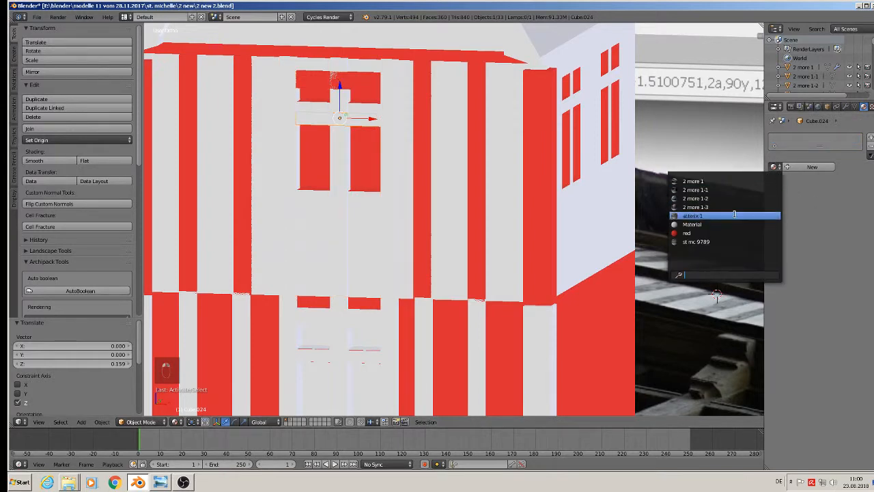
click(697, 234)
drag(343, 96, 336, 83)
Assign the red material to the middle, right and left posts of the top-floor window
right_click(344, 249)
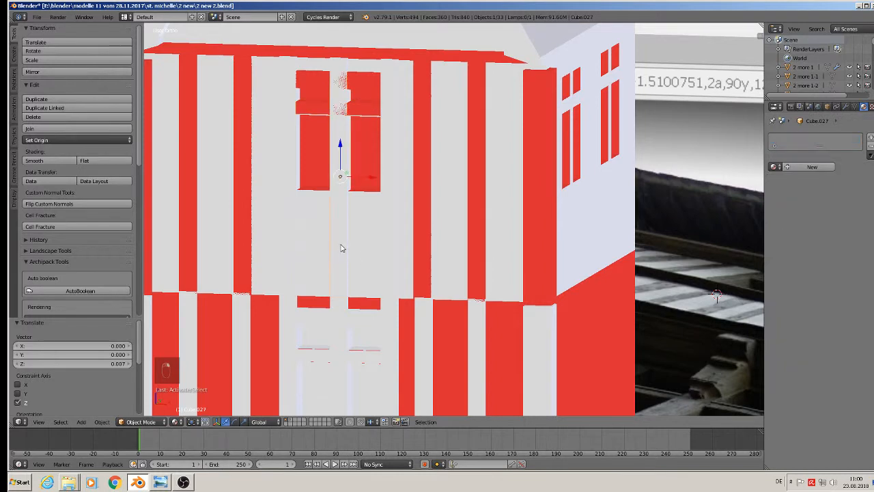
click(774, 166)
click(700, 233)
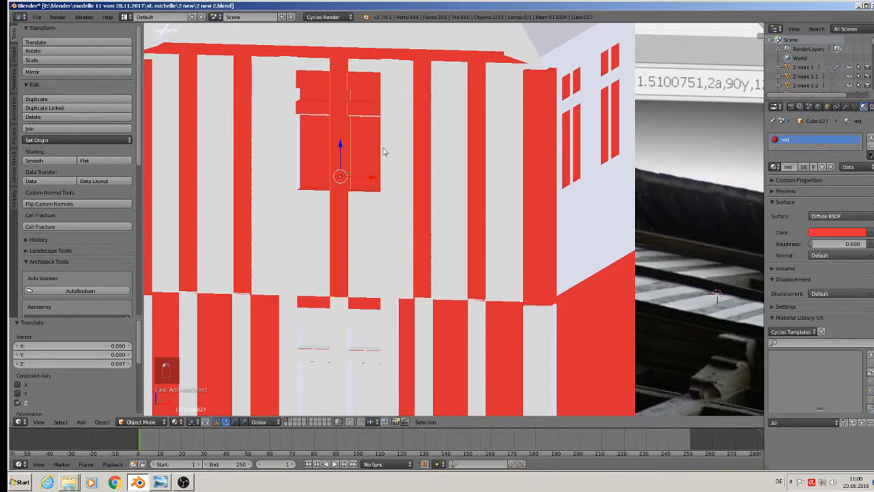
right_click(384, 150)
click(774, 167)
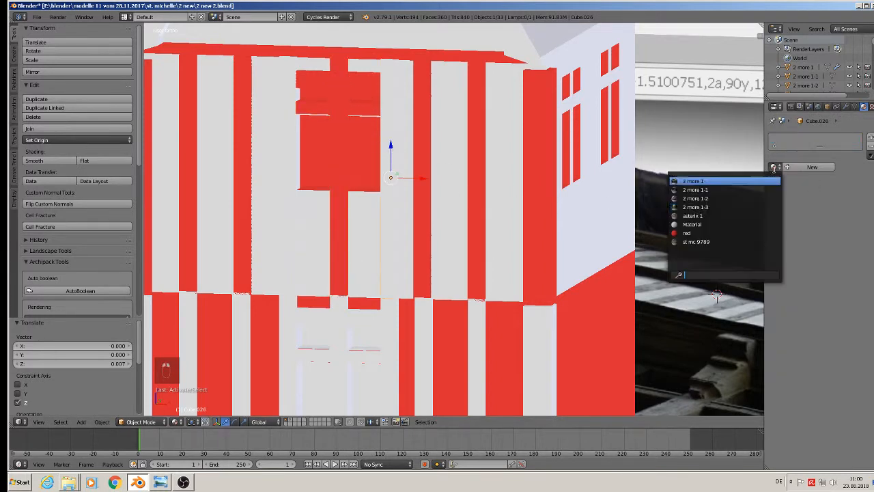
click(700, 233)
right_click(287, 217)
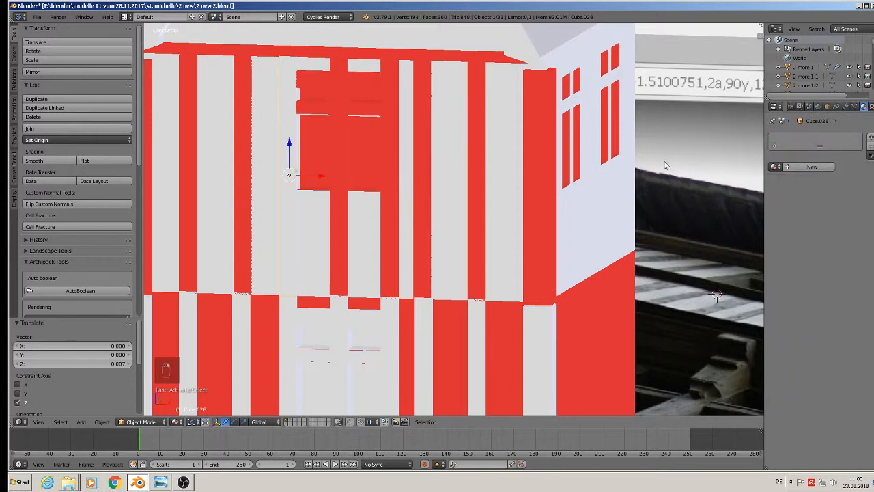
click(774, 166)
click(725, 233)
scroll(386, 124, down, 2)
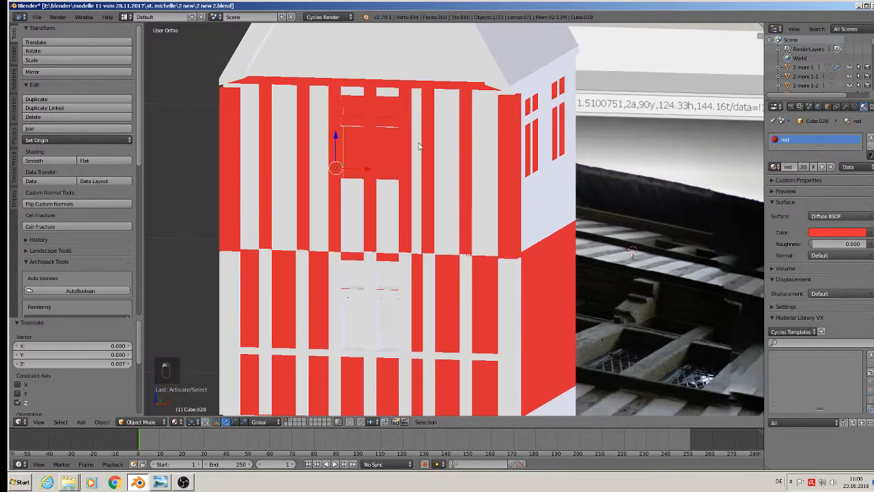
scroll(386, 124, up, 1)
right_click(387, 123)
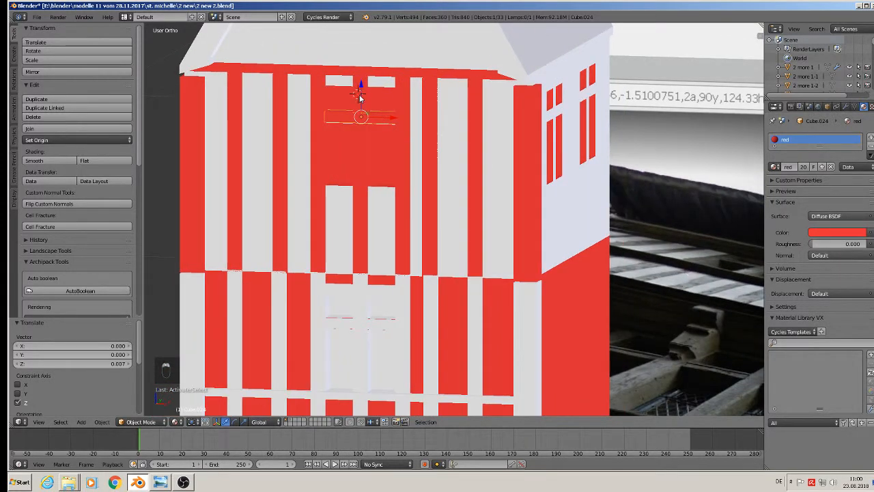
drag(360, 92, 357, 89)
key(Tab)
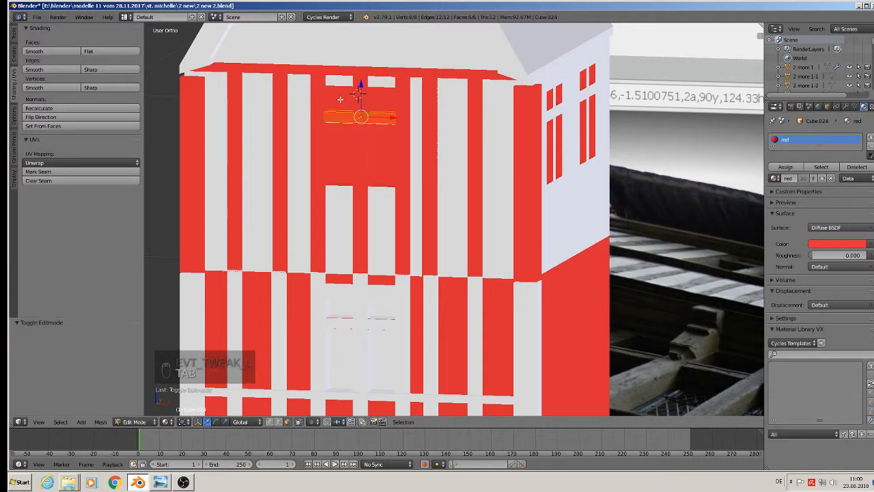
key(Tab)
key(Tab)
key(Tab)
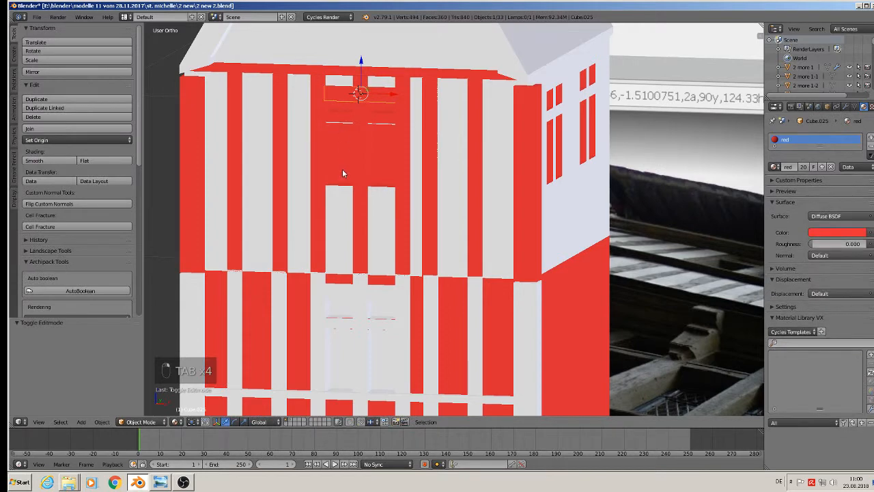
Assign the white "Material" slot to the four pane faces of the top-floor front window in the house mesh
right_click(342, 173)
key(Tab)
right_click(342, 151)
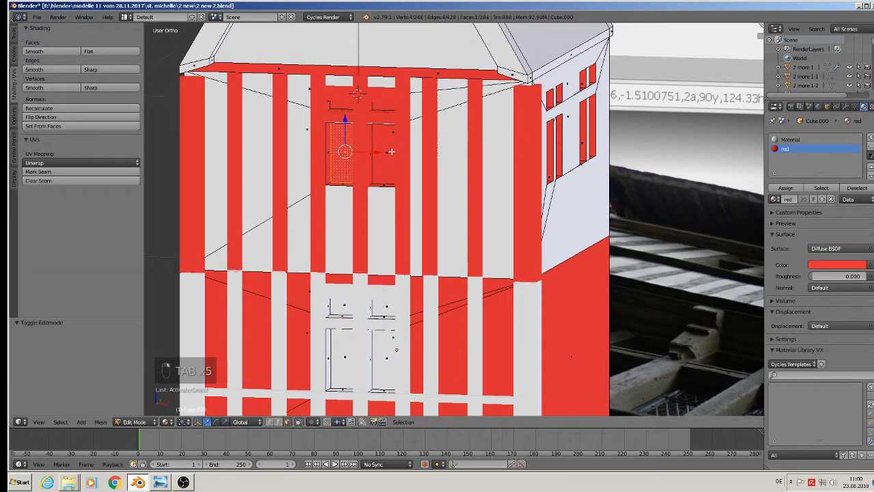
shift+right_click(389, 149)
shift+right_click(389, 104)
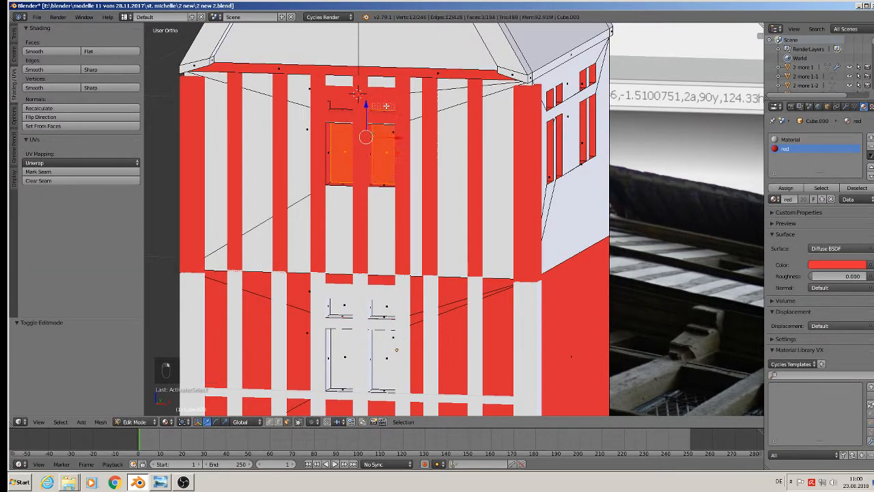
shift+right_click(345, 106)
click(788, 141)
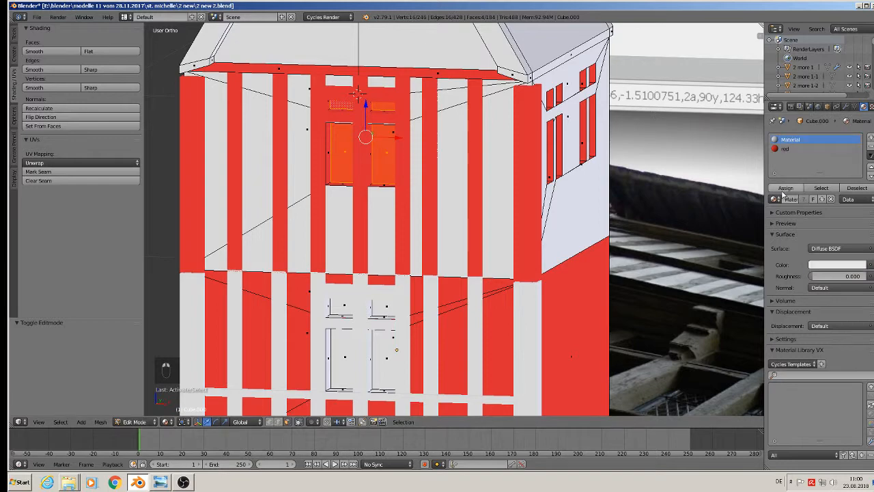
click(786, 188)
key(Tab)
Compare the facade with the reference photo, examining the horizontal beams between the storeys and below the windows
scroll(513, 168, down, 3)
middle_drag(512, 168, 280, 213)
scroll(404, 190, down, 2)
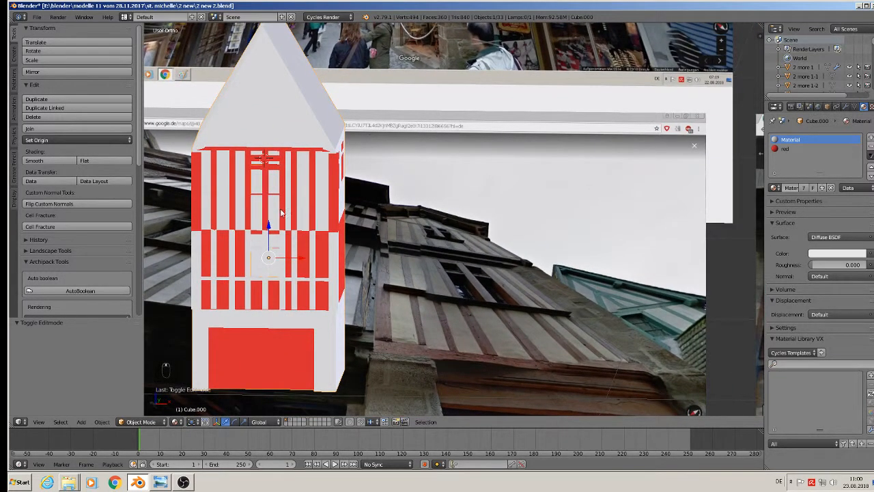
scroll(384, 220, up, 3)
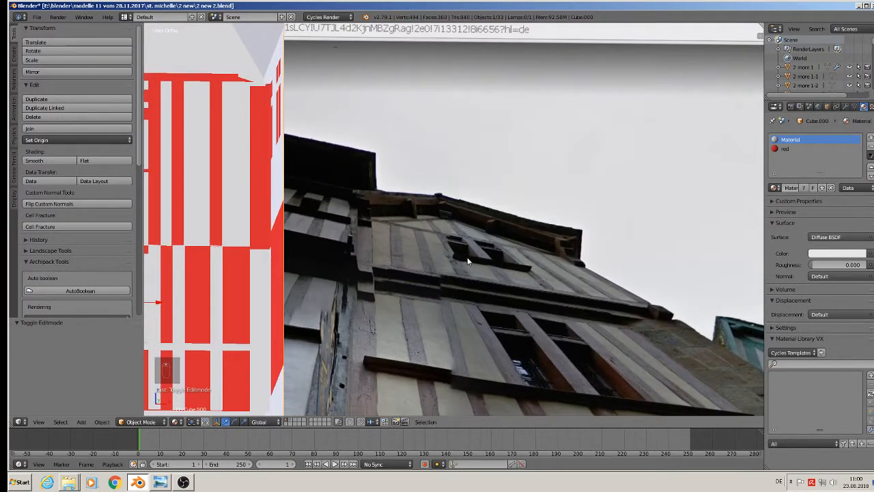
shift+middle_drag(442, 269, 601, 210)
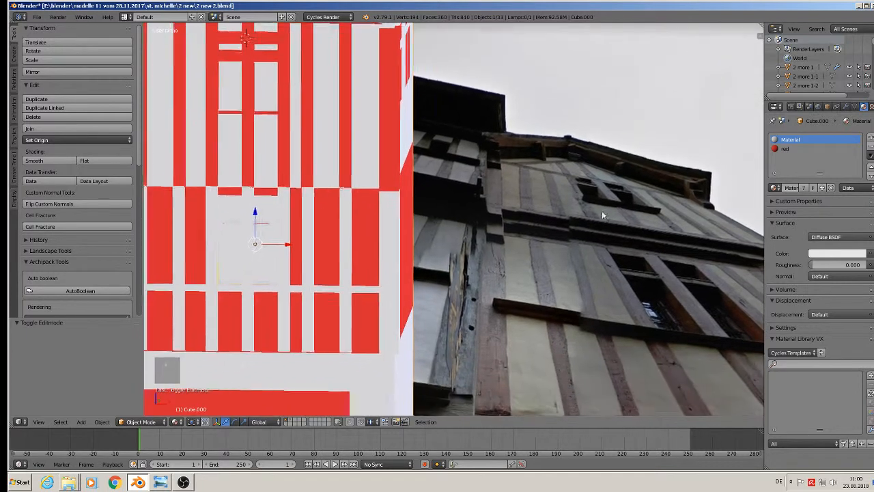
shift+middle_drag(431, 201, 486, 188)
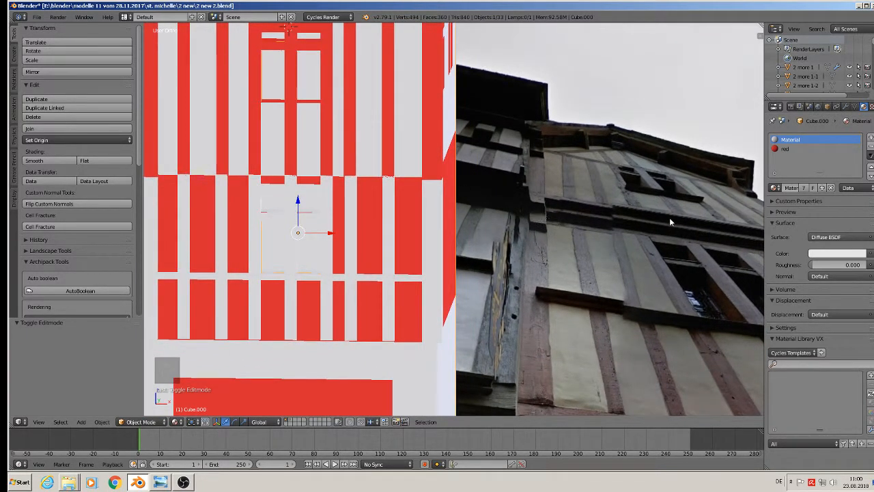
shift+middle_drag(389, 229, 492, 211)
scroll(390, 195, up, 2)
scroll(391, 195, down, 2)
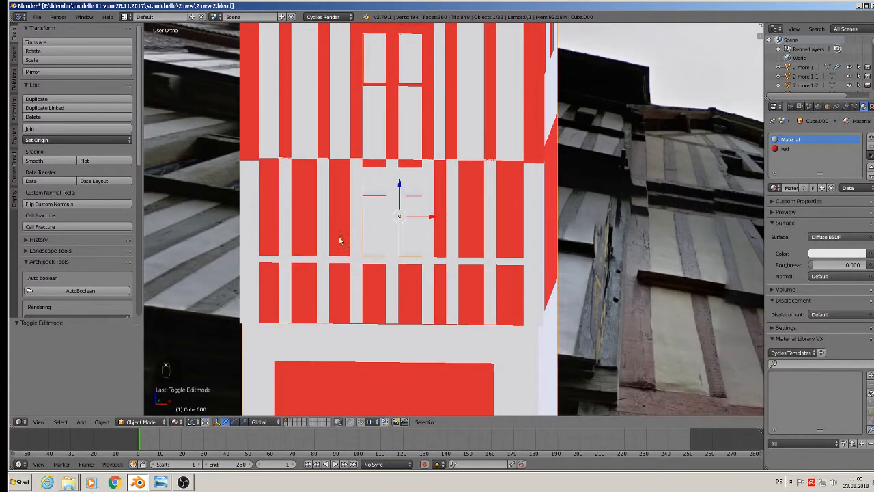
Duplicate the middle floor's horizontal sill beam, move the copy 0.094 up along Z to the storey joint and scale it 2.130 along Z
right_click(330, 262)
key(shift+d)
right_click(387, 233)
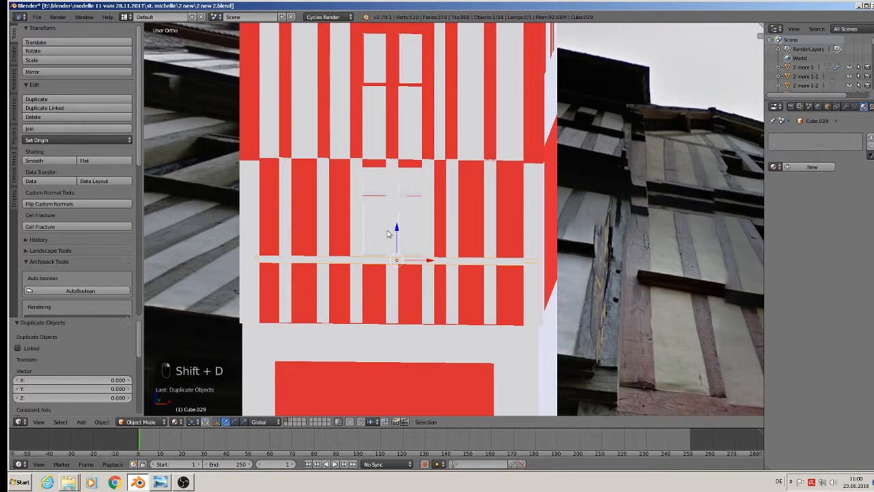
drag(399, 236, 400, 140)
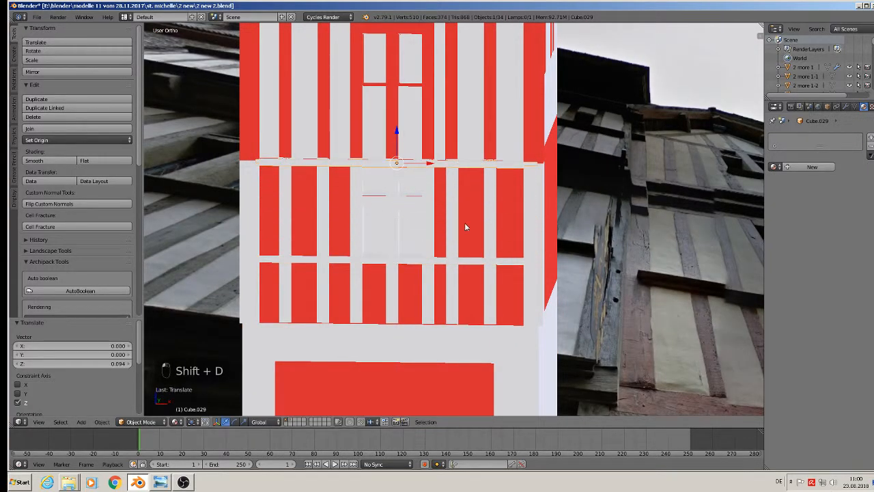
key(s)
key(z)
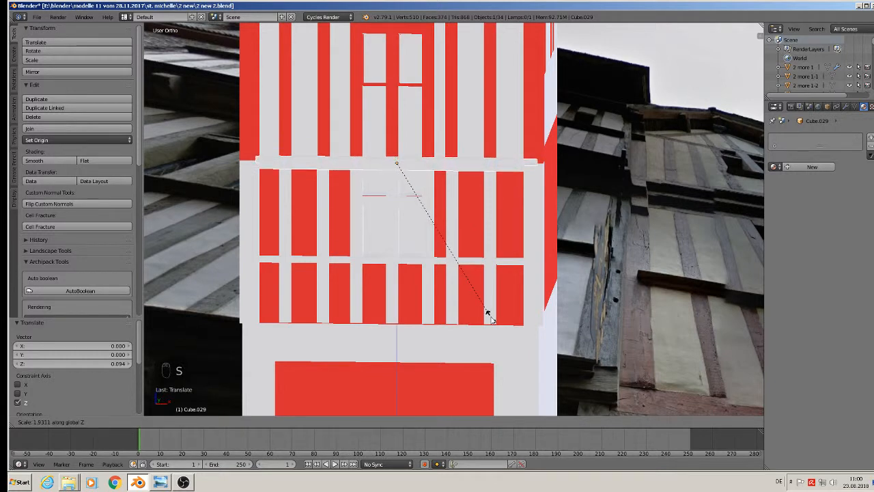
click(495, 331)
Nudge the thickened storey beam outward from the facade and raise it 0.000855 along Z
middle_drag(494, 331, 392, 301)
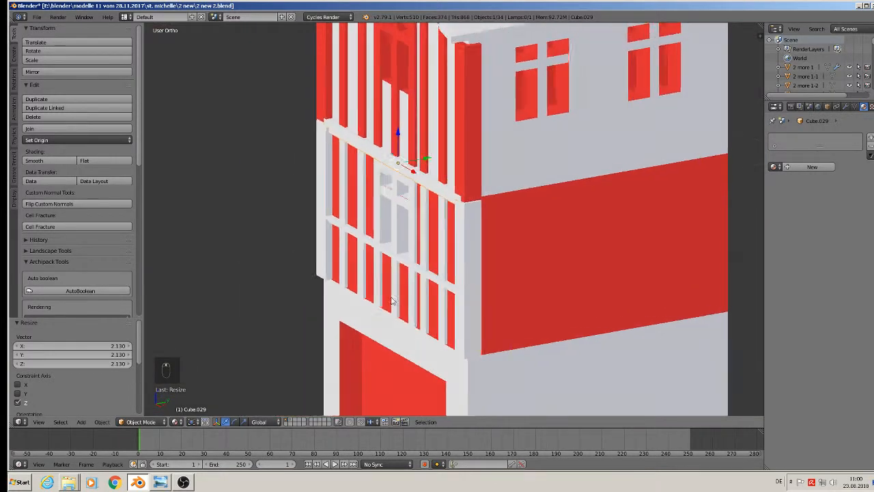
scroll(378, 196, up, 4)
middle_drag(378, 197, 365, 157)
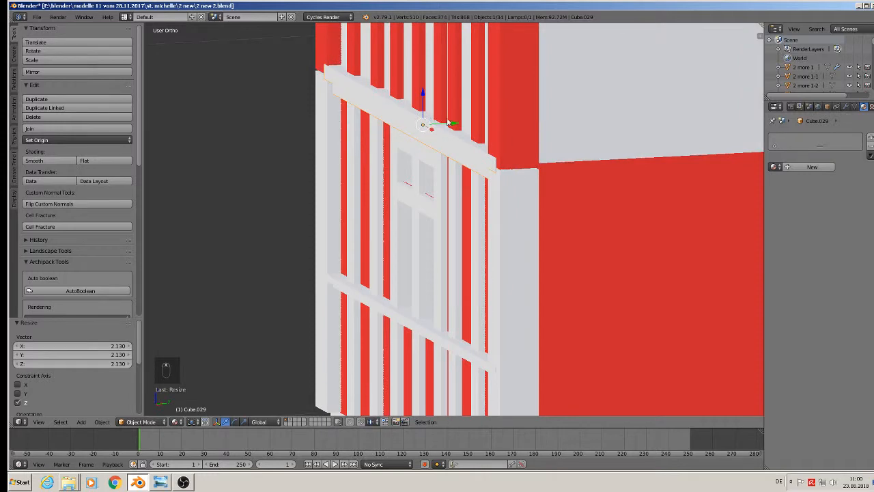
drag(448, 124, 414, 102)
middle_drag(417, 99, 503, 80)
key(KP_1)
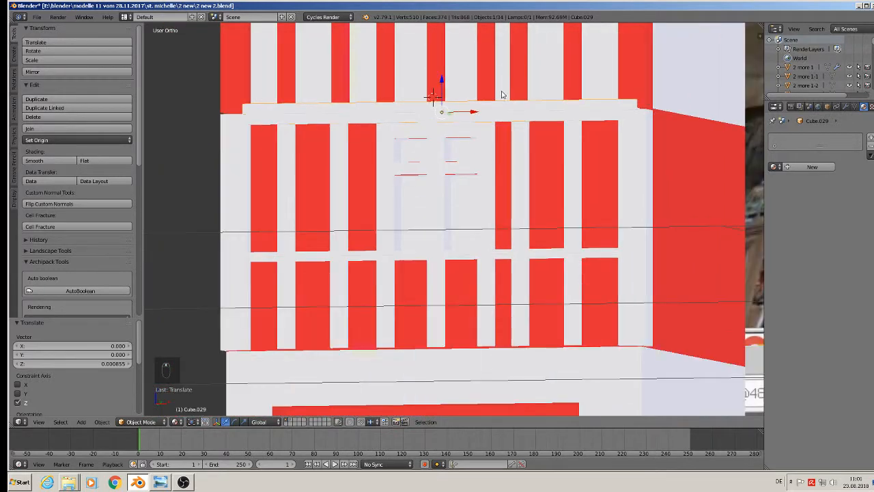
Fit the storey beam to the facade width by scaling it 1.075 along X, moving it -0.005 along X and scaling it 1.016 along X
key(s)
key(x)
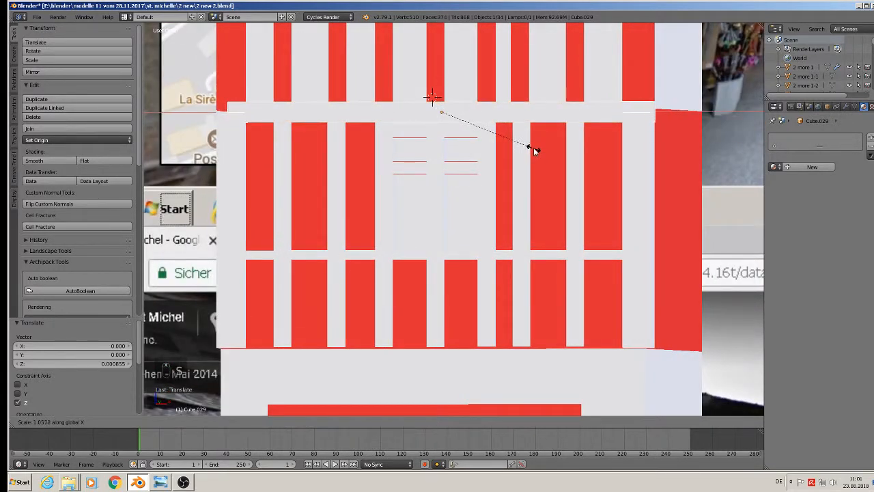
click(536, 150)
drag(481, 111, 471, 113)
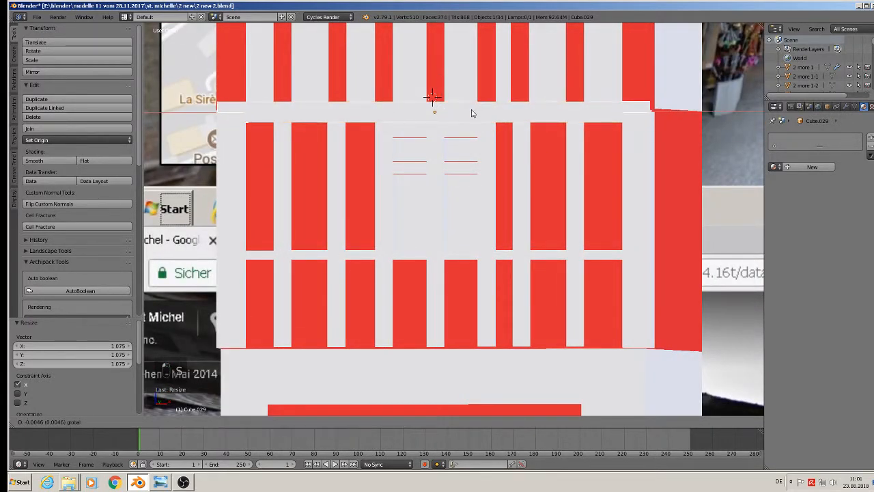
key(s)
key(x)
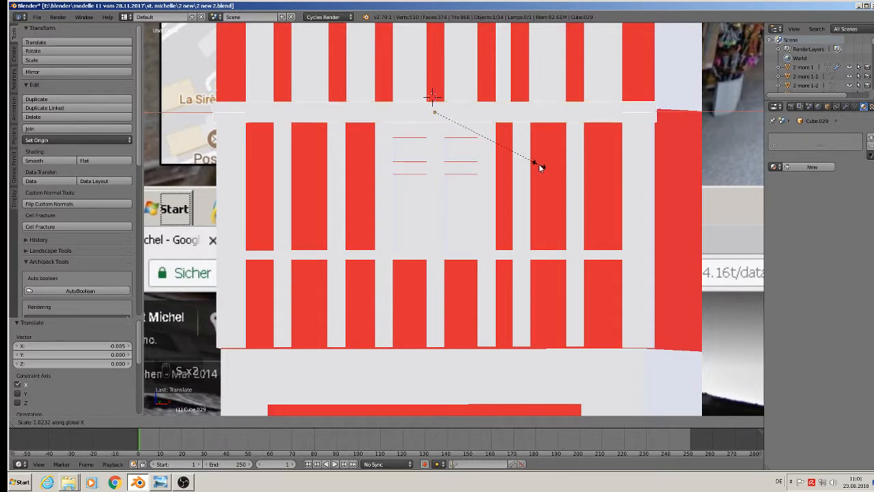
click(539, 165)
Examine the street reference photos for the timber beams and windows of the half-timbered house fronts
scroll(538, 164, down, 4)
mouse_move(539, 164)
middle_down()
mouse_move(586, 170)
mouse_move(537, 179)
middle_up()
scroll(586, 170, down, 4)
shift+middle_drag(590, 180, 462, 198)
scroll(543, 182, up, 3)
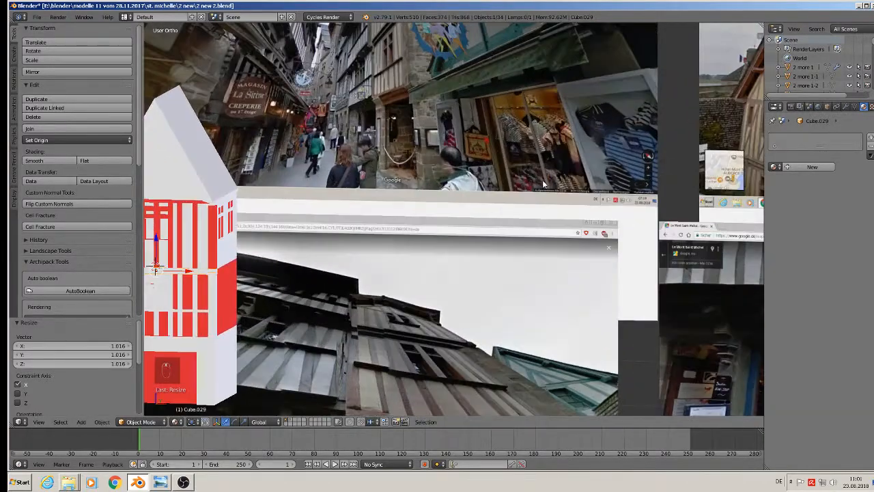
scroll(544, 192, down, 3)
middle_drag(505, 127, 514, 130)
shift+middle_drag(479, 95, 510, 173)
scroll(475, 128, up, 7)
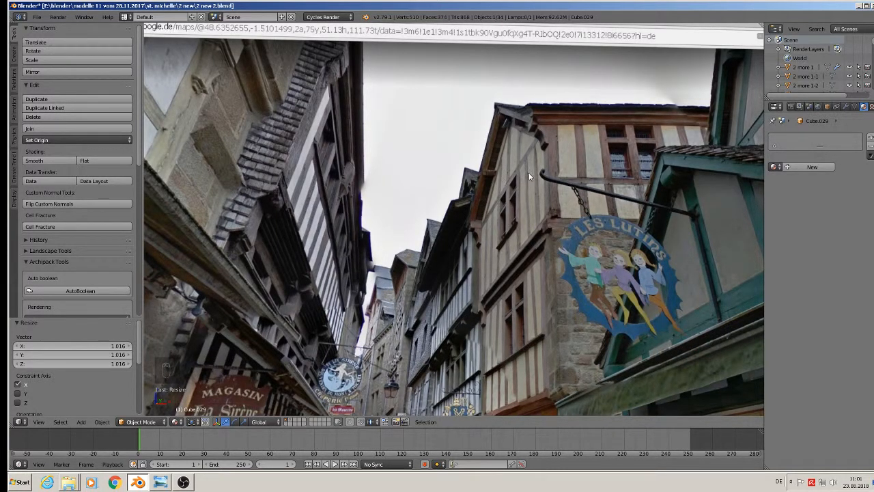
scroll(536, 215, down, 4)
shift+middle_drag(531, 246, 768, 377)
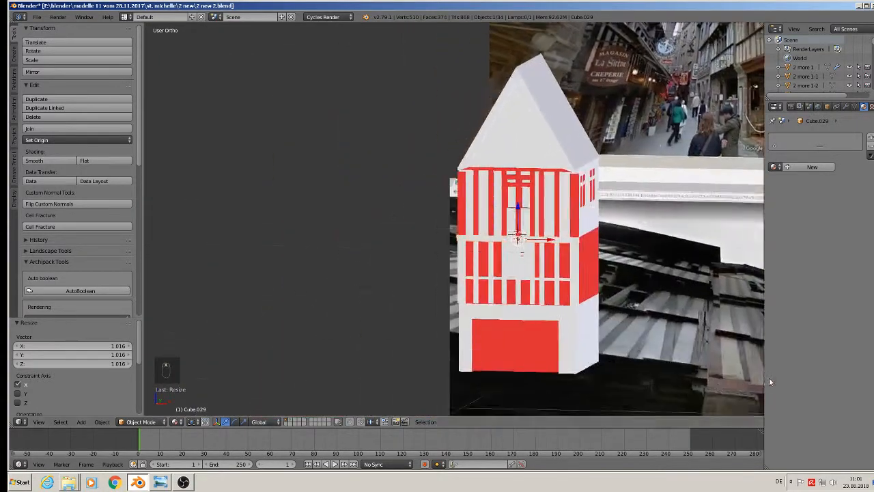
Duplicate the lower horizontal crossbar of the top floor's facade window and move the copy -0.060 along Z to the window's bottom edge
scroll(755, 379, down, 3)
scroll(635, 341, up, 8)
shift+middle_drag(594, 335, 624, 225)
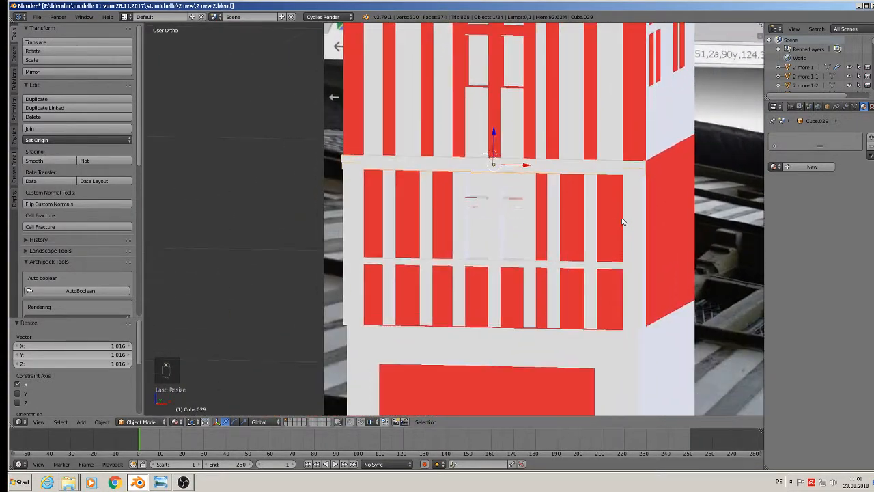
scroll(576, 246, up, 2)
scroll(487, 276, down, 2)
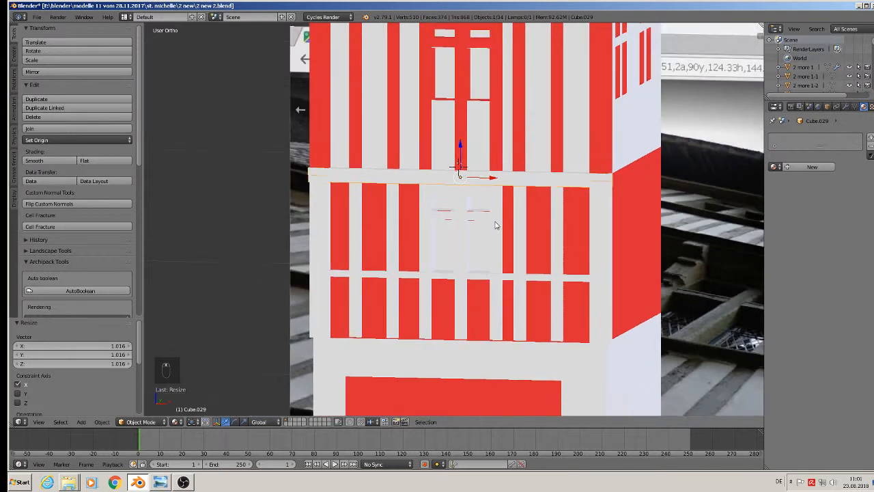
shift+middle_drag(484, 245, 461, 284)
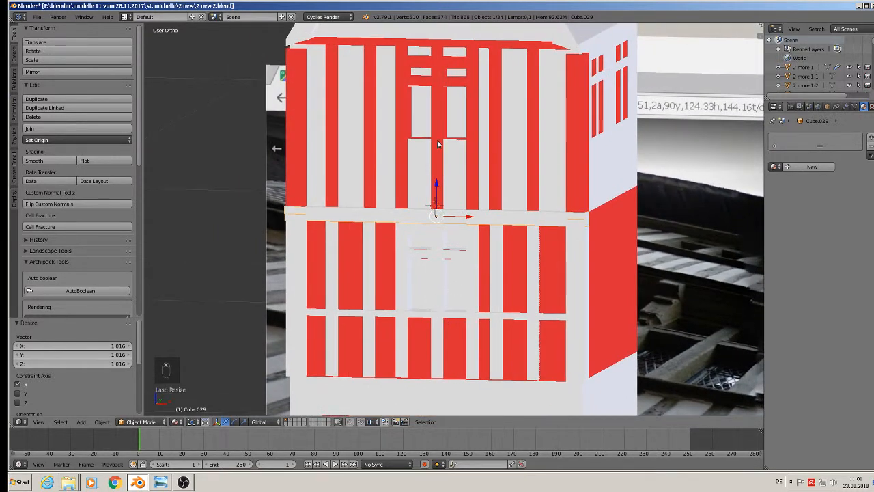
right_click(448, 83)
scroll(444, 86, up, 2)
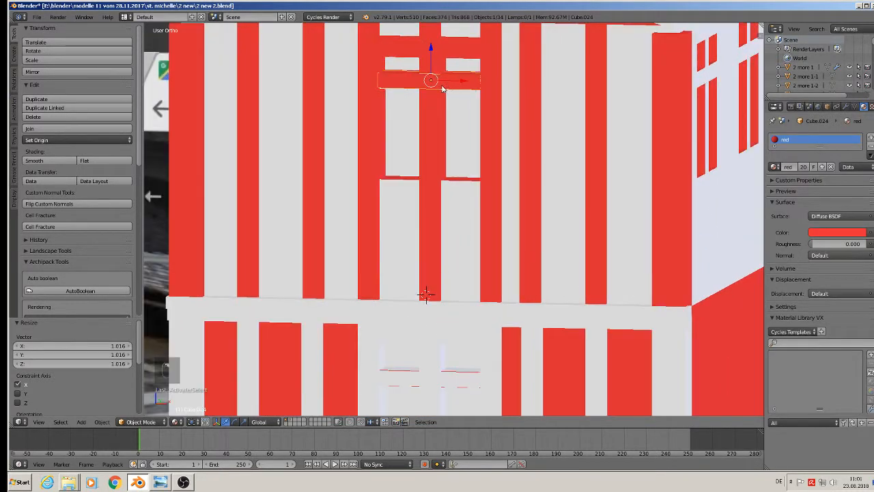
key(shift+d)
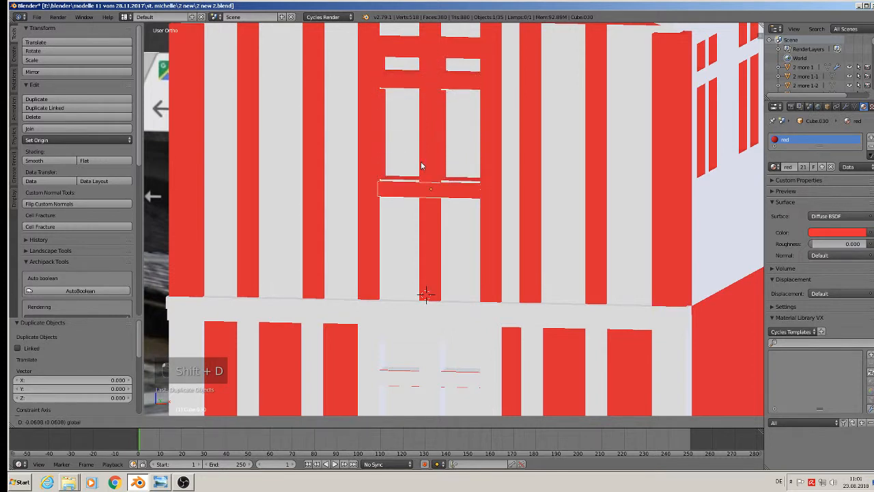
click(422, 160)
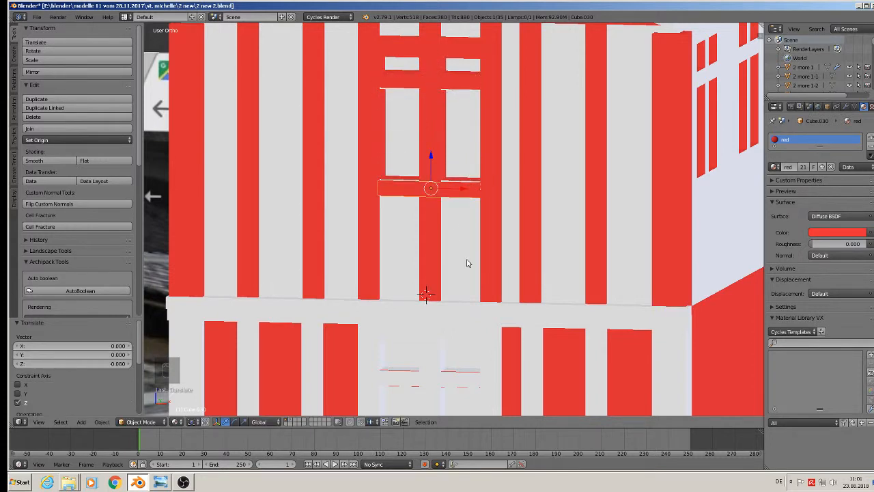
Thin the copied window bar along Z, raise it 0.002 and move it along Y so it projects from the facade as a sill
key(s)
key(z)
click(446, 226)
drag(431, 158, 432, 156)
middle_drag(432, 155, 452, 179)
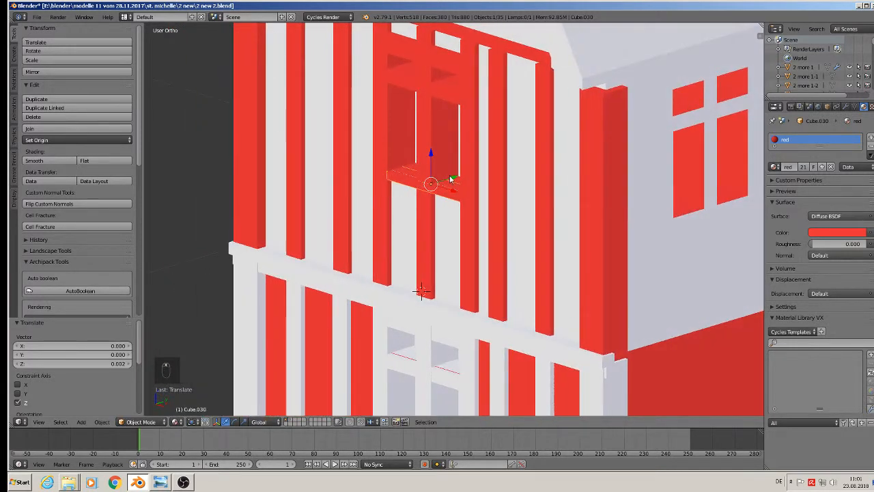
drag(451, 179, 422, 157)
Unwrap the UVs of the projecting window sill bar
key(a)
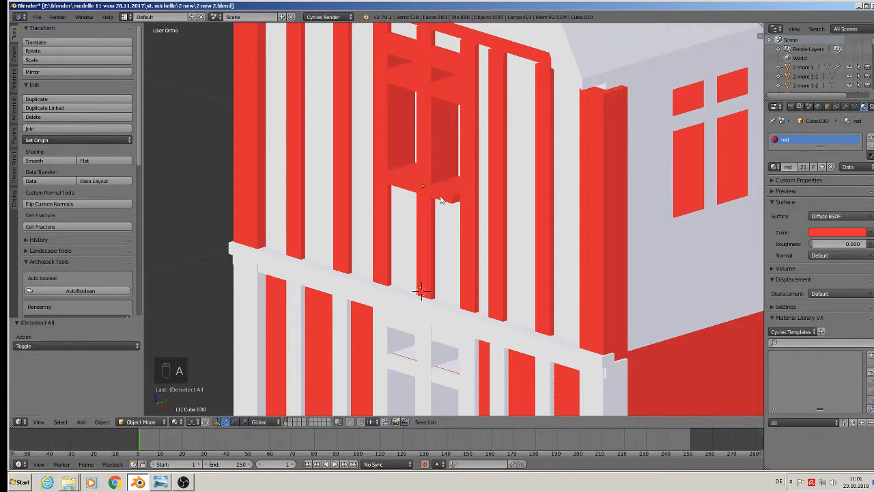
right_click(440, 199)
click(101, 421)
mouse_move(134, 354)
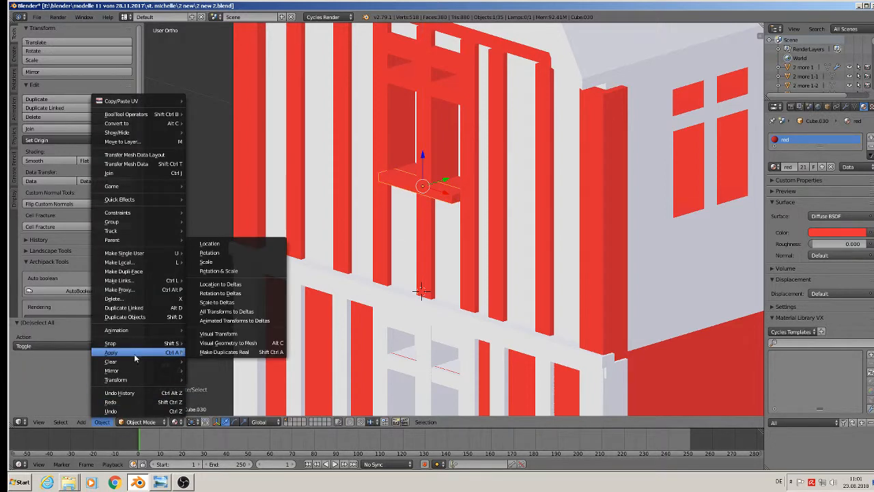
key(Tab)
key(u)
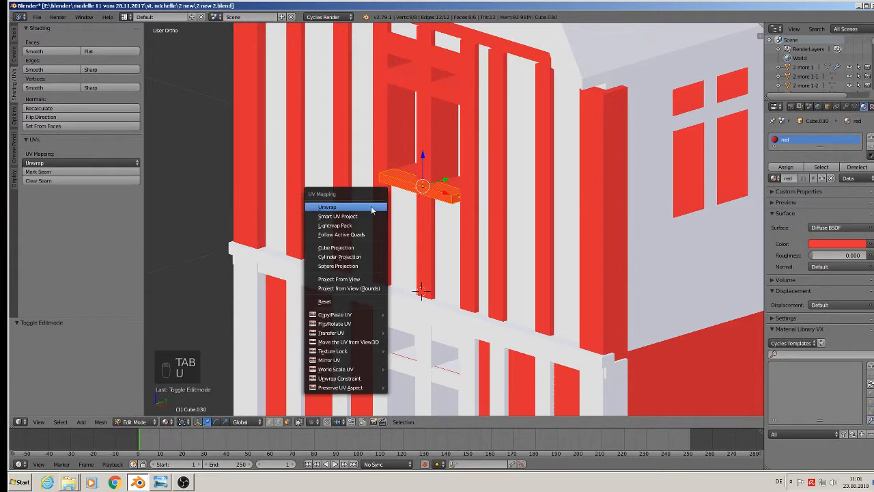
click(371, 208)
key(Tab)
scroll(390, 213, down, 3)
Raise the top face of the top floor's left corner post up to the roof
middle_drag(390, 213, 533, 172)
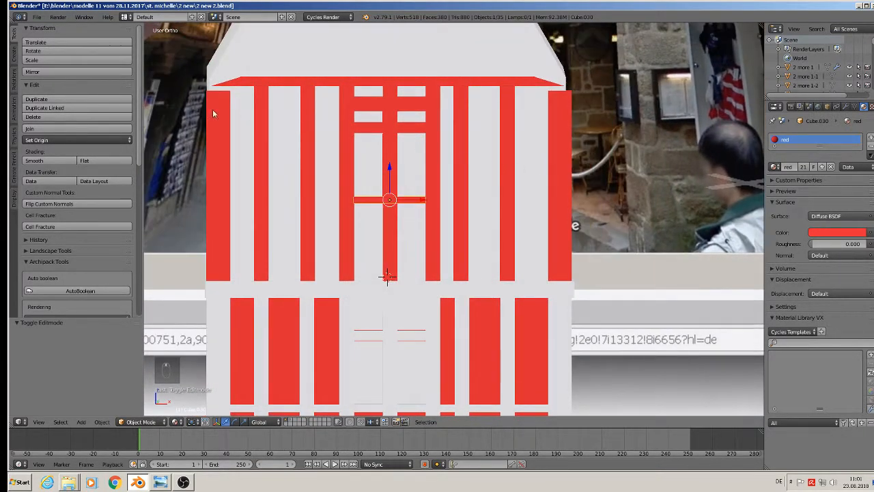
right_click(213, 110)
key(Tab)
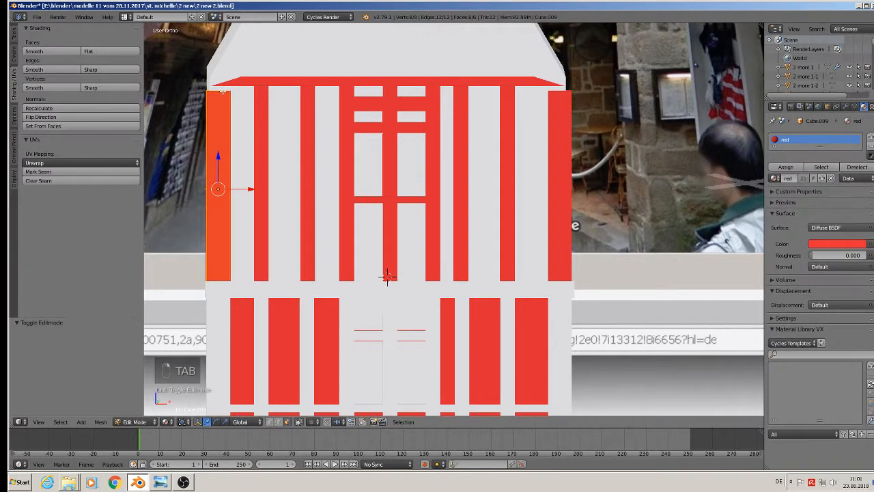
middle_drag(386, 275, 374, 263)
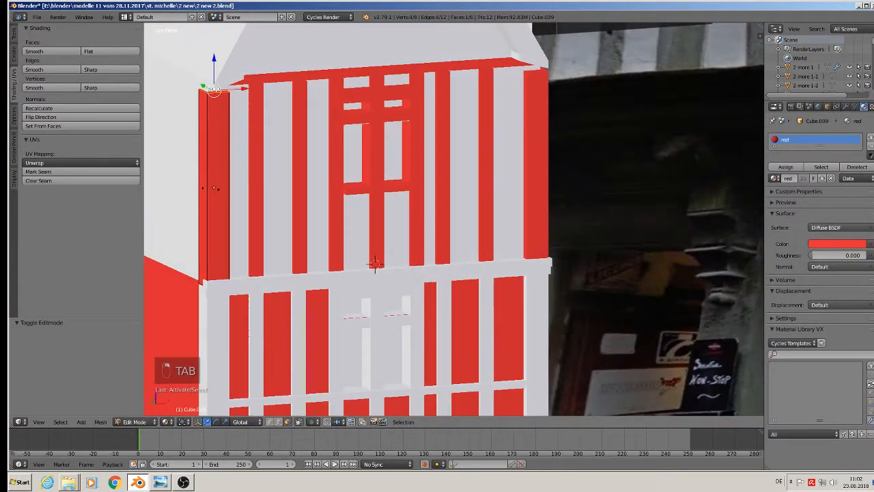
key(g)
click(375, 264)
key(Tab)
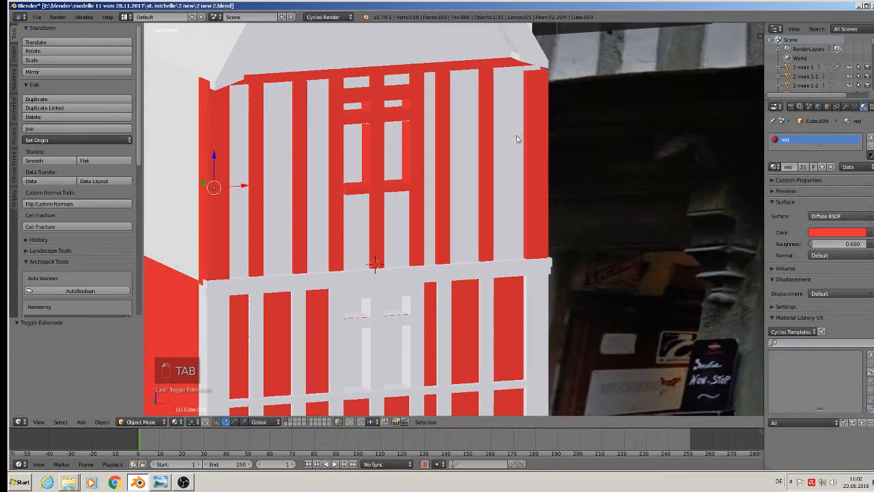
Raise the top face of the top floor's right corner post up to the roof and clear the selection
right_click(534, 150)
key(Tab)
drag(539, 42, 535, 32)
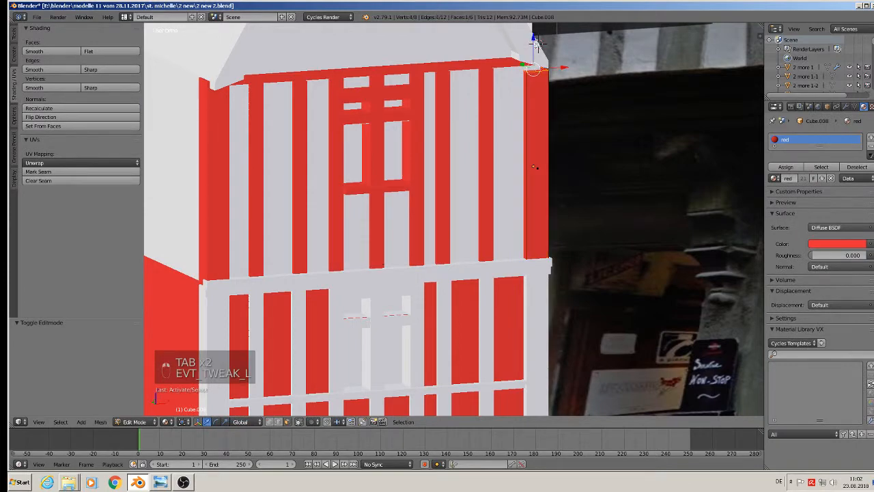
key(Tab)
scroll(517, 103, down, 5)
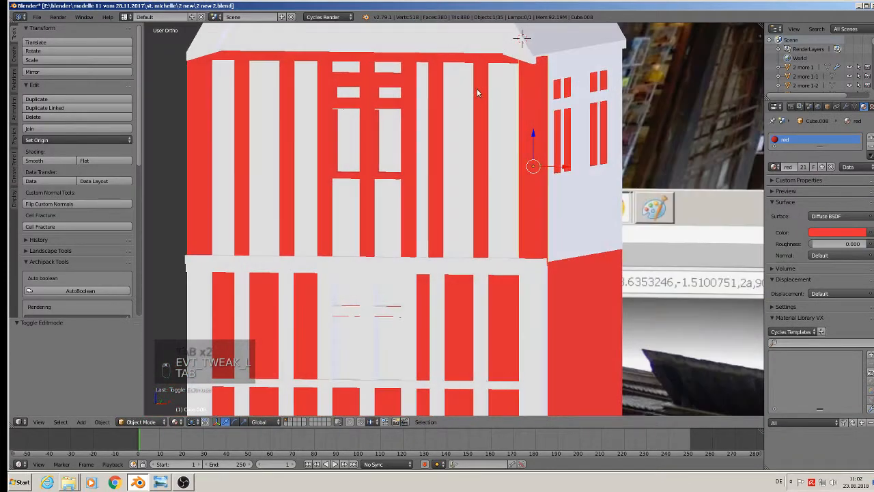
key(a)
key(a)
In the house mesh, duplicate the two sloping front edge faces of the roof, scale the copy 0.591 and move it -0.041 along Z
scroll(469, 122, up, 3)
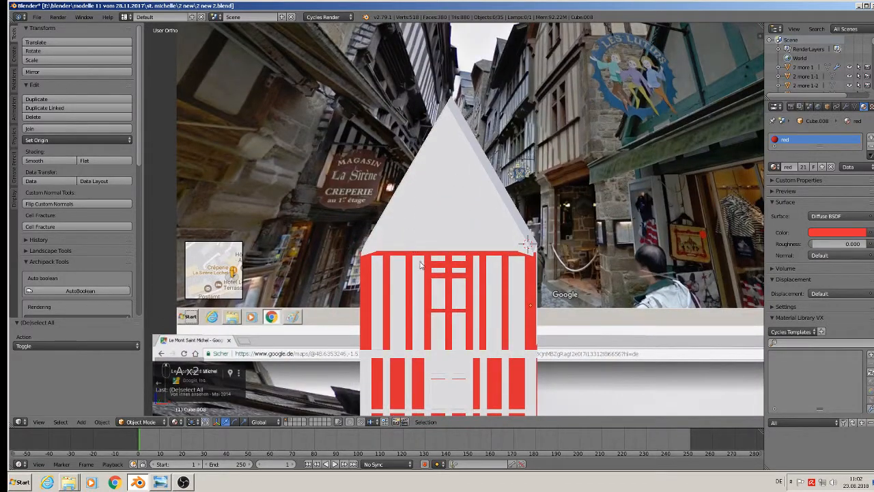
key(Tab)
key(Tab)
key(Tab)
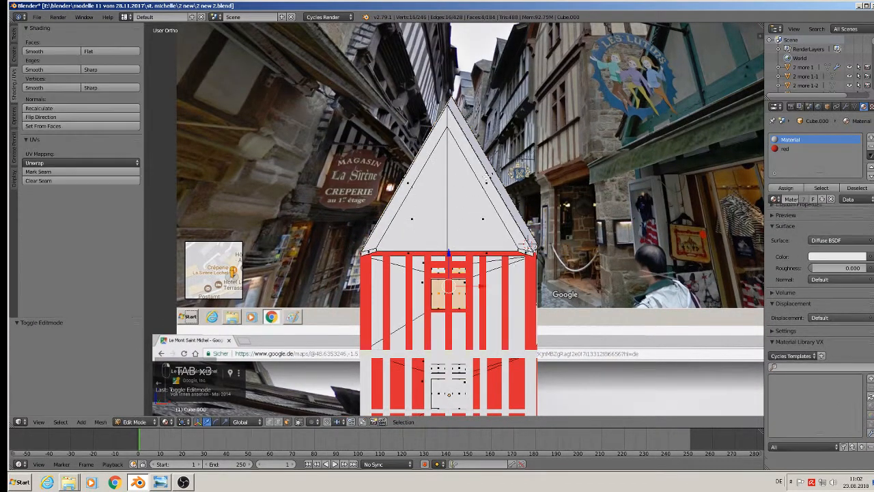
right_click(485, 181)
middle_drag(480, 190, 422, 186)
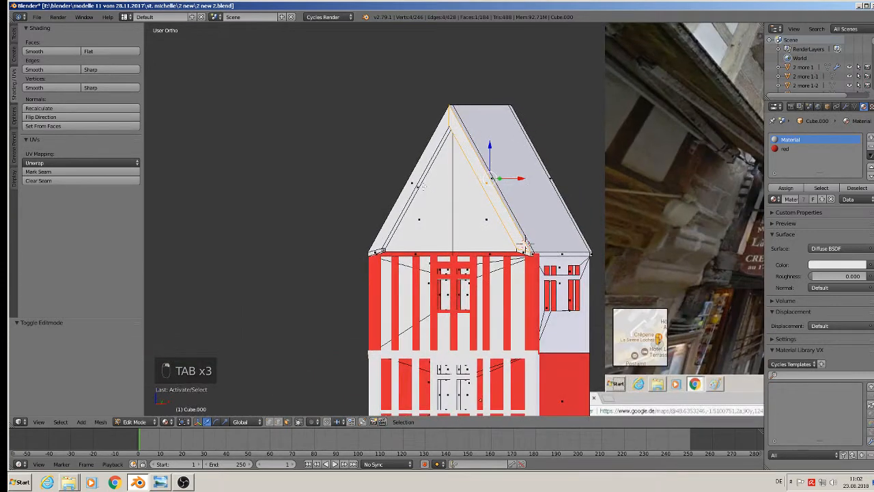
shift+right_click(526, 242)
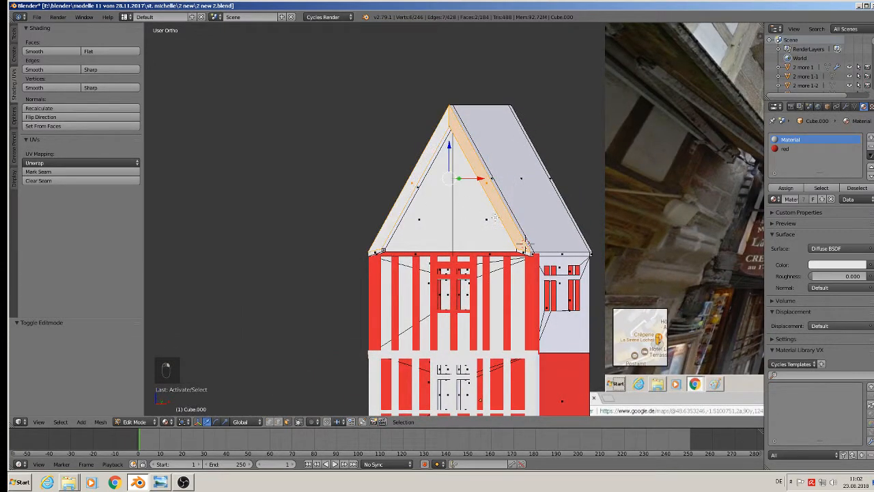
key(shift+d)
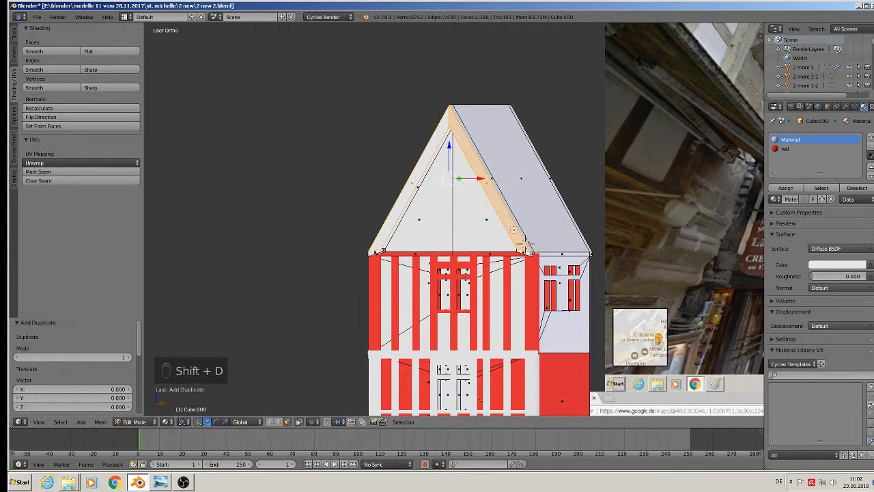
key(s)
click(485, 214)
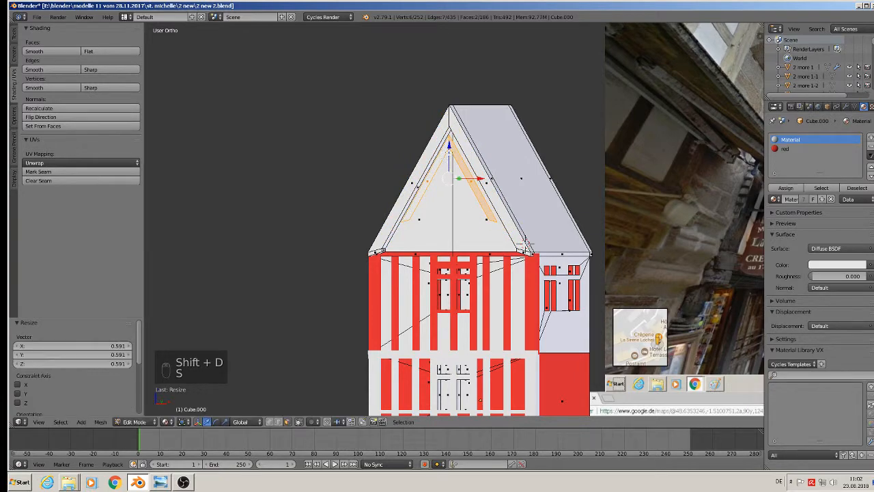
key(g)
key(z)
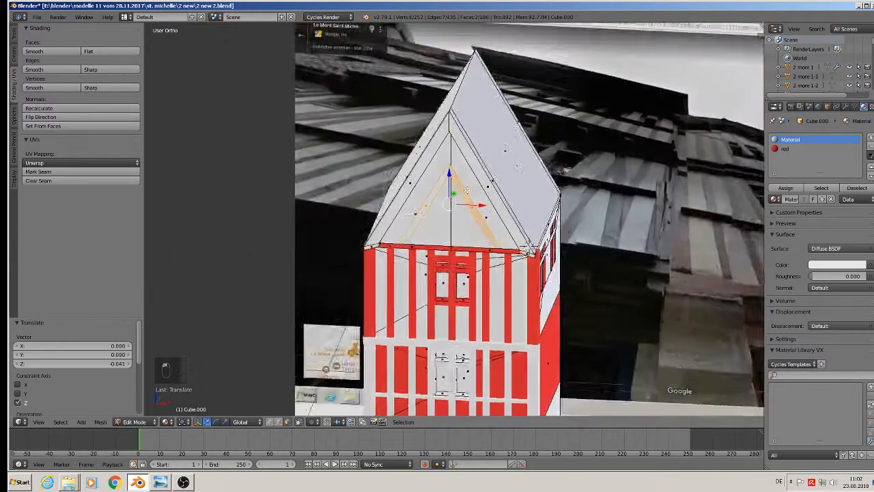
Try to extrude the copied inverted-V faces on the gable without an axis constraint and select the whole linked piece
key(e)
key(e)
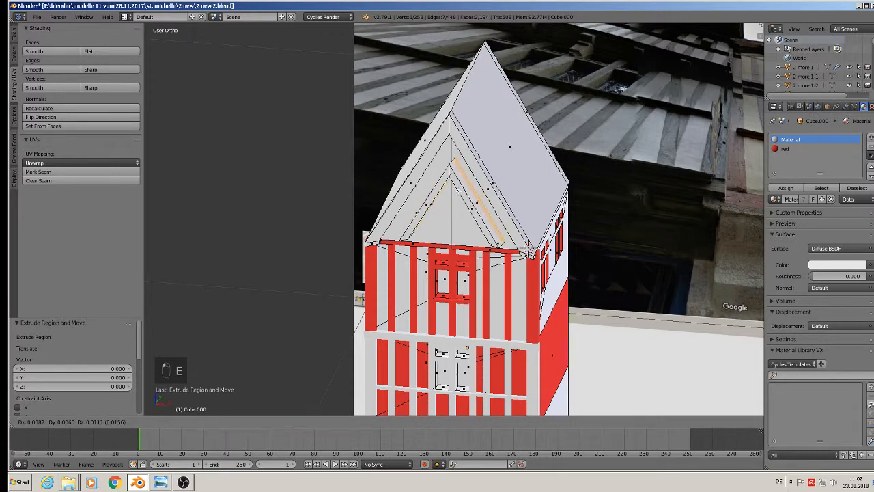
click(459, 194)
key(Tab)
middle_drag(460, 193, 472, 182)
key(Tab)
scroll(472, 182, up, 3)
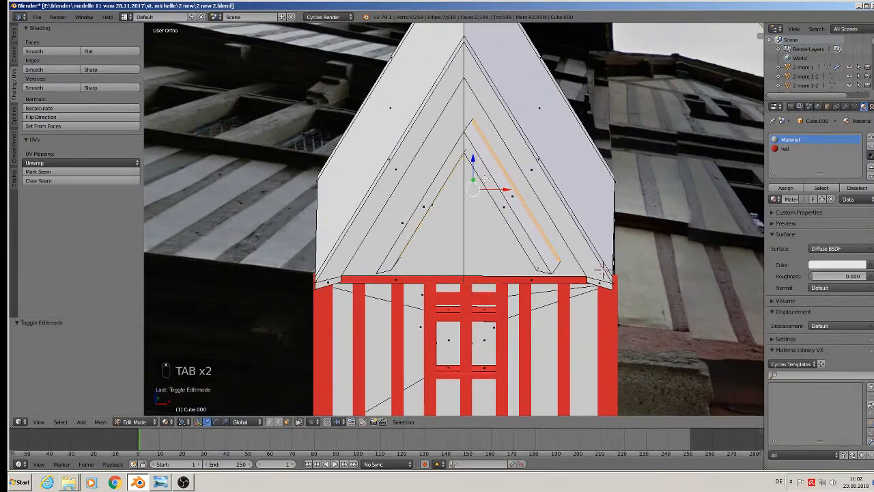
key(l)
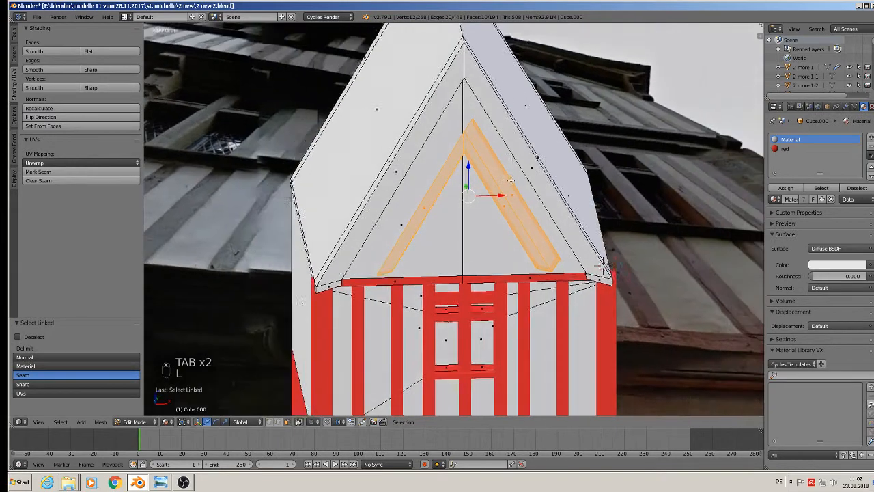
key(KP_1)
scroll(503, 176, up, 1)
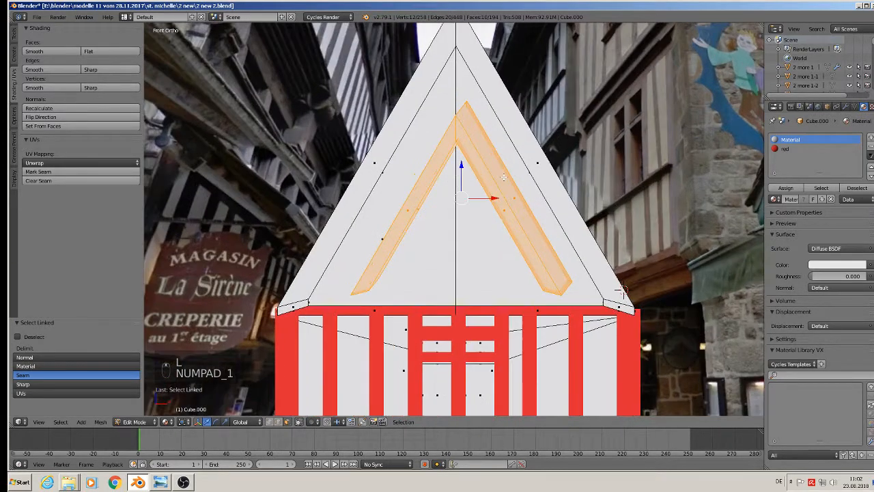
Undo the off-axis extrusion of the inverted-V gable faces
key(ctrl+z)
key(ctrl+z)
key(ctrl+z)
key(ctrl+z)
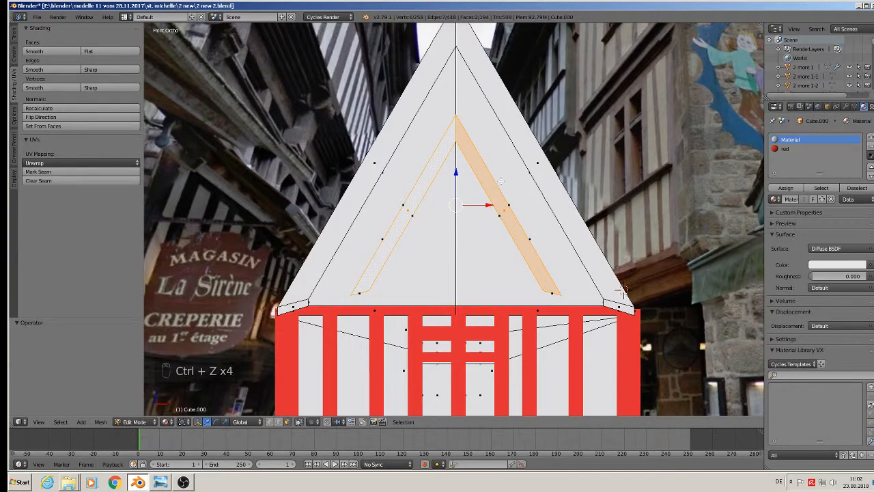
Extrude the inverted-V gable faces about 0.026 along the global Y axis to give the beams depth
middle_drag(501, 181, 471, 209)
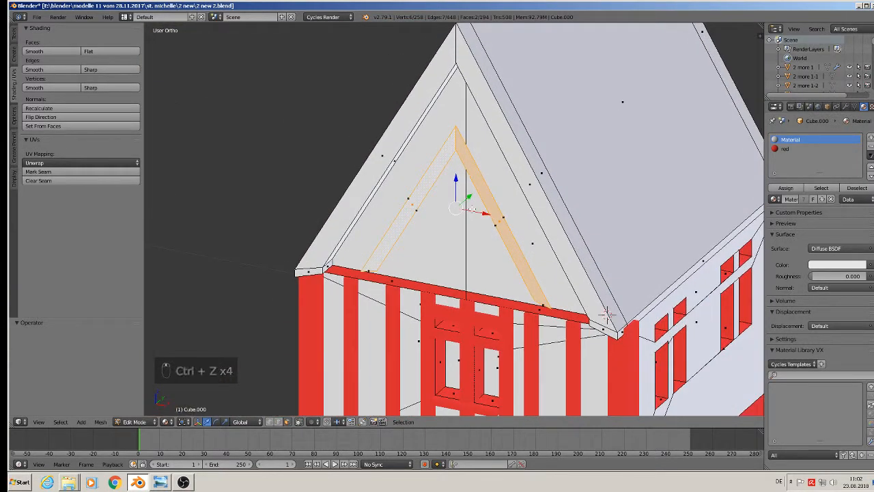
key(e)
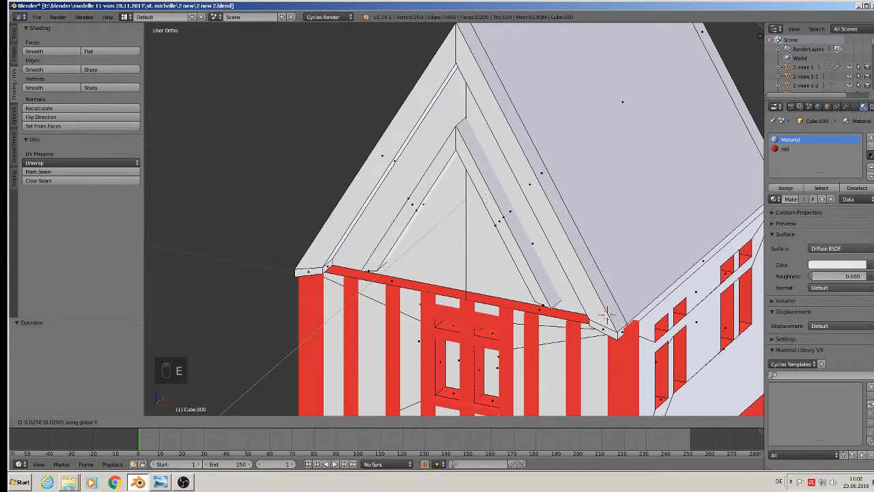
click(486, 198)
key(Tab)
middle_drag(488, 197, 523, 140)
key(Tab)
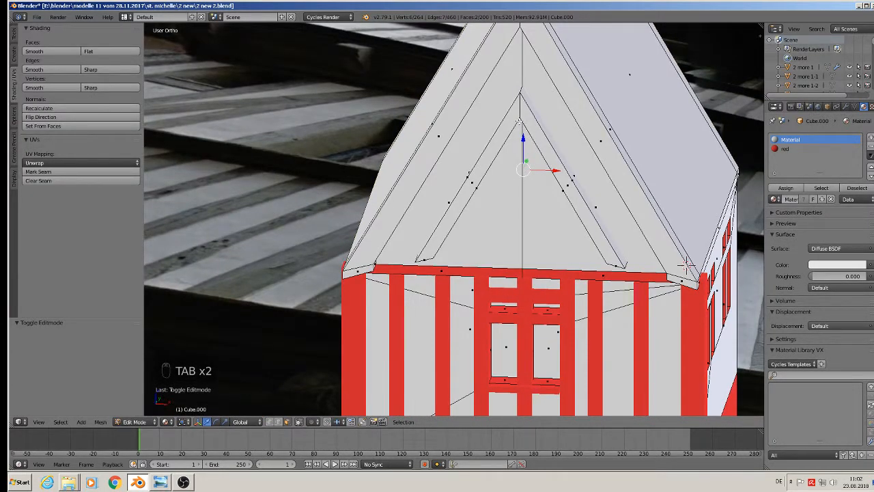
Select the whole inverted-V gable beam, scale it 1.285 and move it 0.015 up along Z to sit above the red eaves strip
key(l)
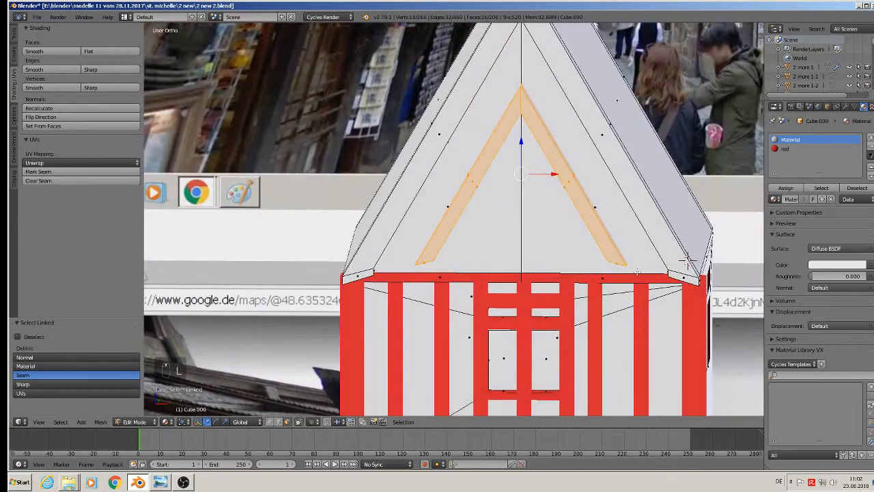
key(s)
click(610, 220)
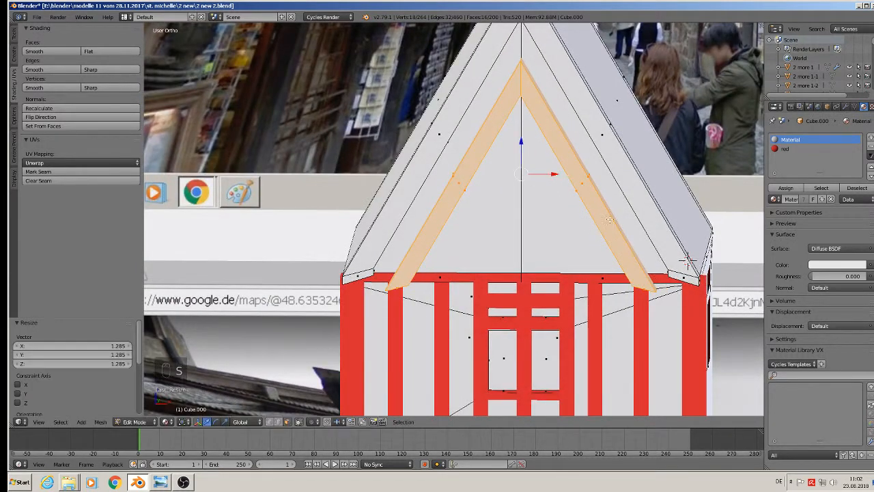
key(g)
key(z)
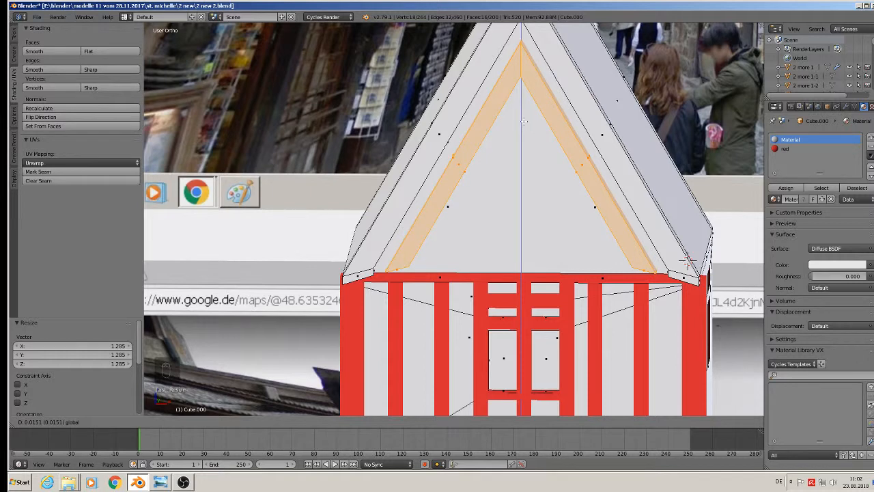
click(524, 122)
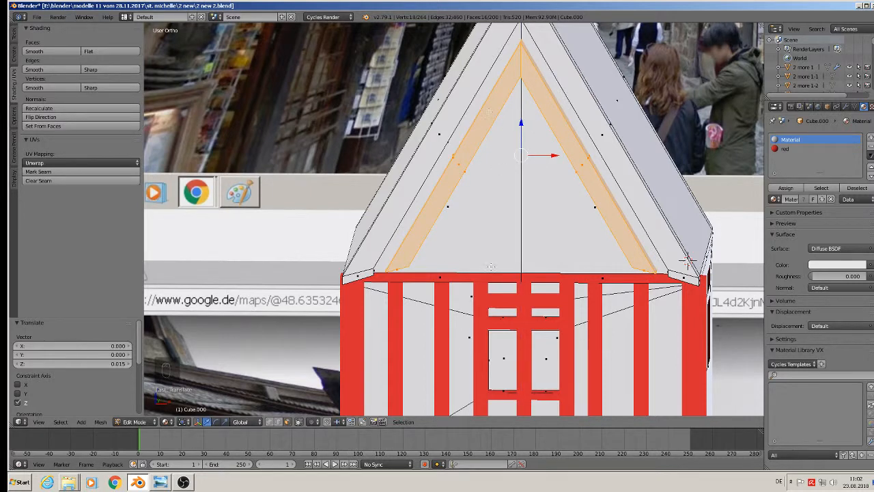
Switch to vertex selection, allow hidden geometry to be selected, and clear the current selection
shift+middle_drag(498, 213, 493, 199)
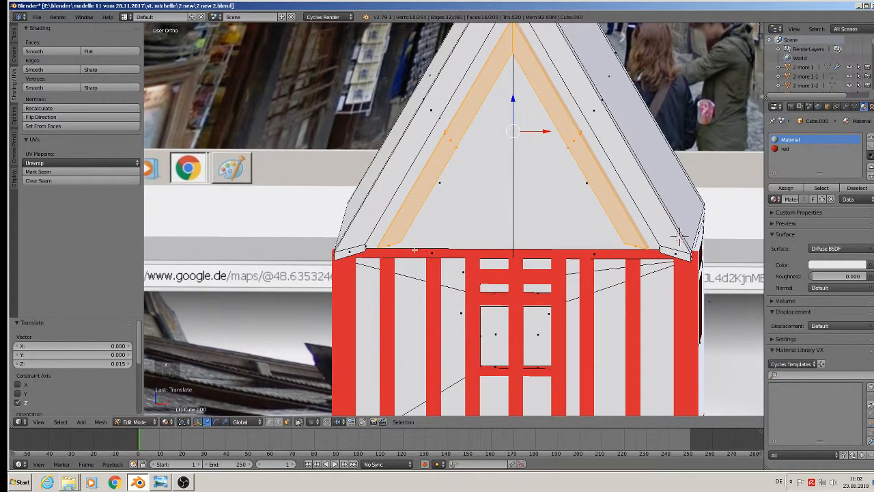
right_click(389, 246)
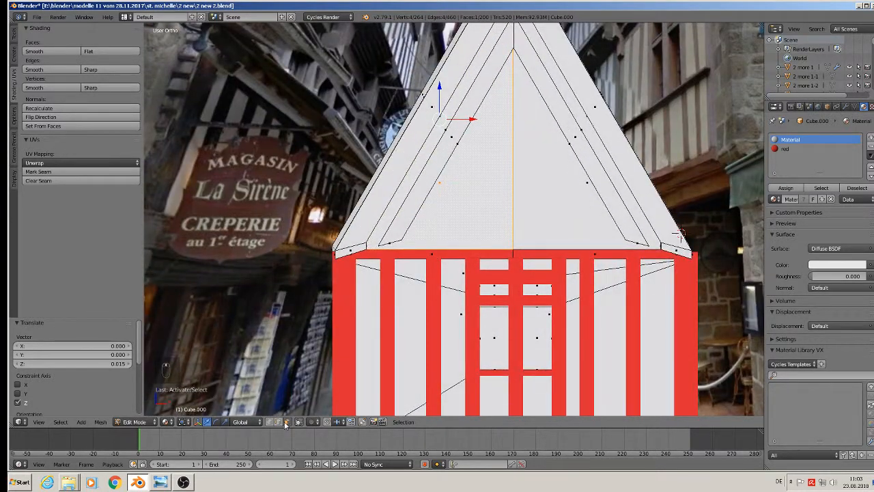
click(301, 422)
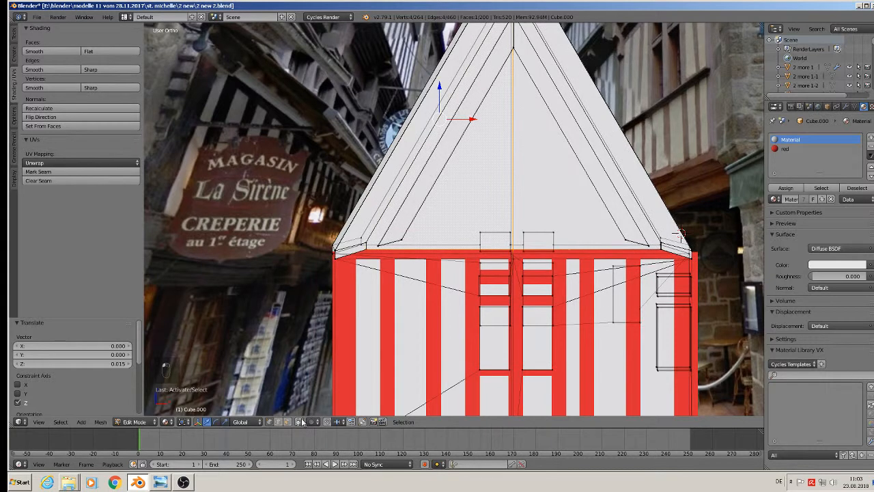
key(a)
Level the foot vertices of both legs of the inverted-V gable beam by scaling them to 0 along Z
key(c)
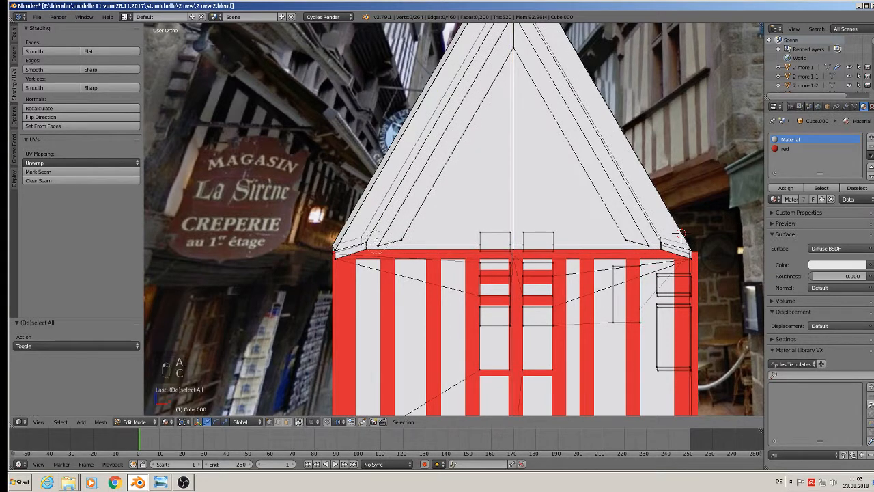
click(384, 238)
click(635, 241)
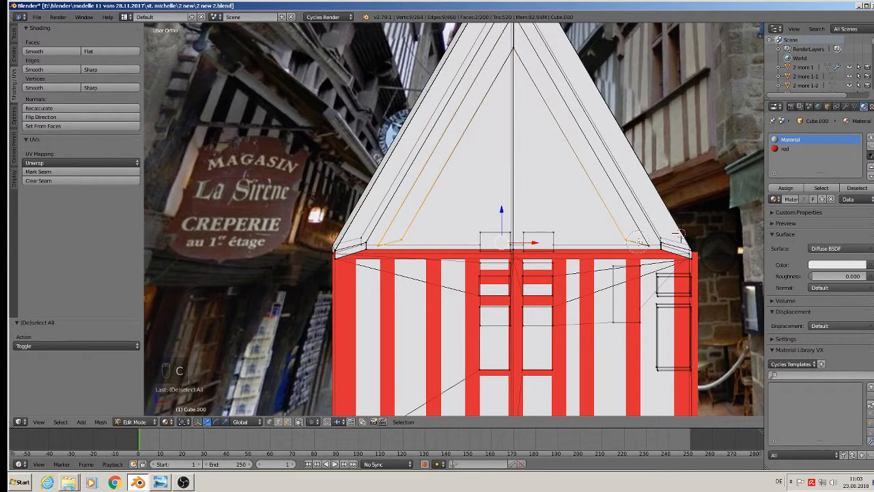
click(639, 242)
right_click(642, 242)
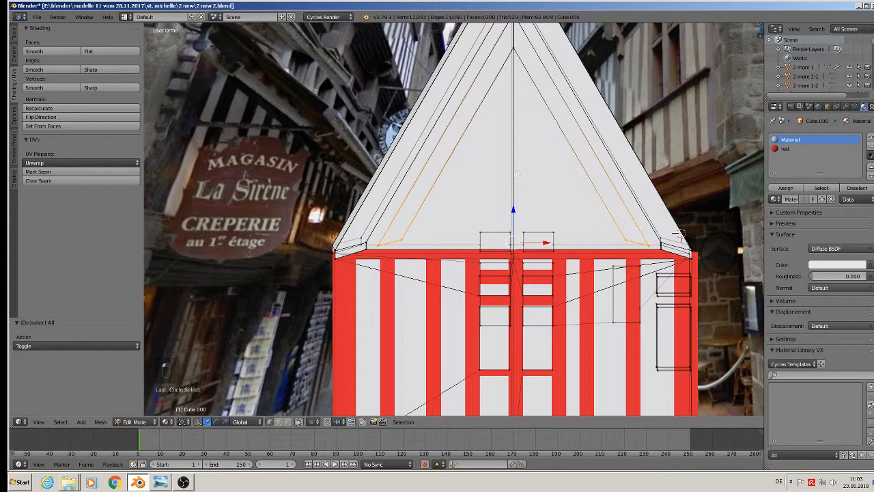
key(s)
key(z)
key(0)
key(Return)
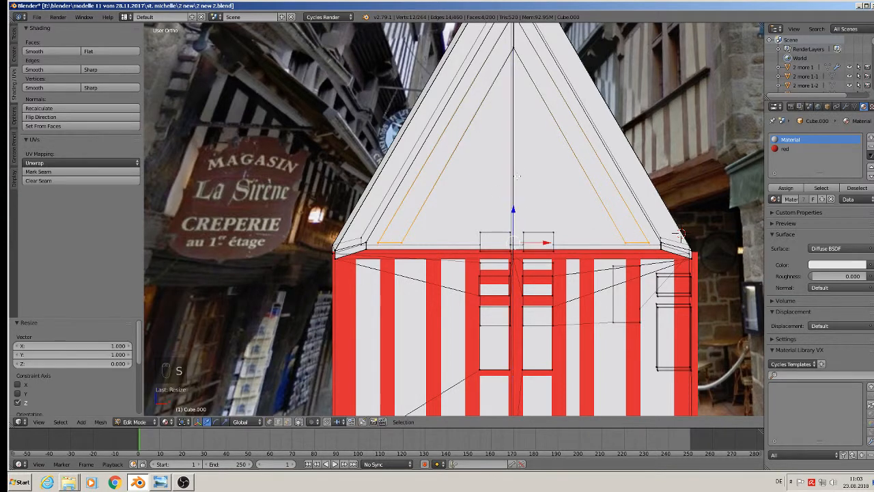
key(a)
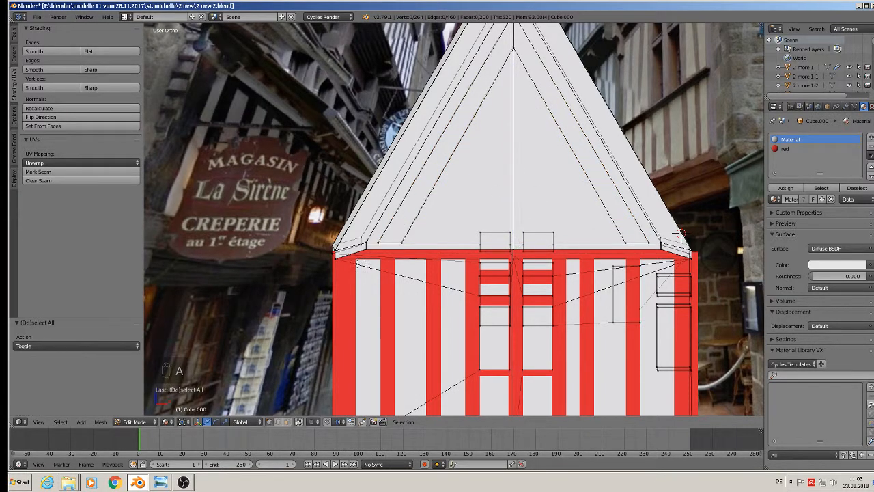
Flatten the upper vertices of the roof's left eaves end to one height by scaling them to 0 along Z
scroll(356, 263, up, 3)
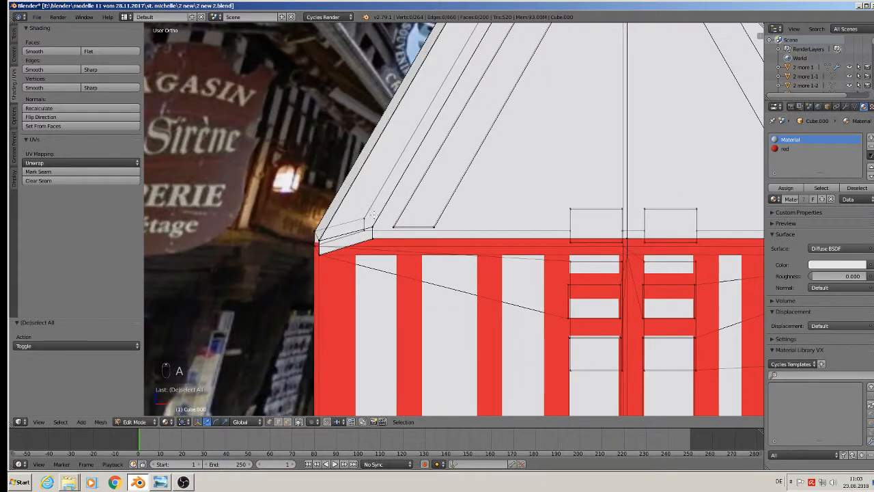
key(c)
click(364, 215)
click(372, 219)
click(317, 226)
click(315, 232)
right_click(314, 228)
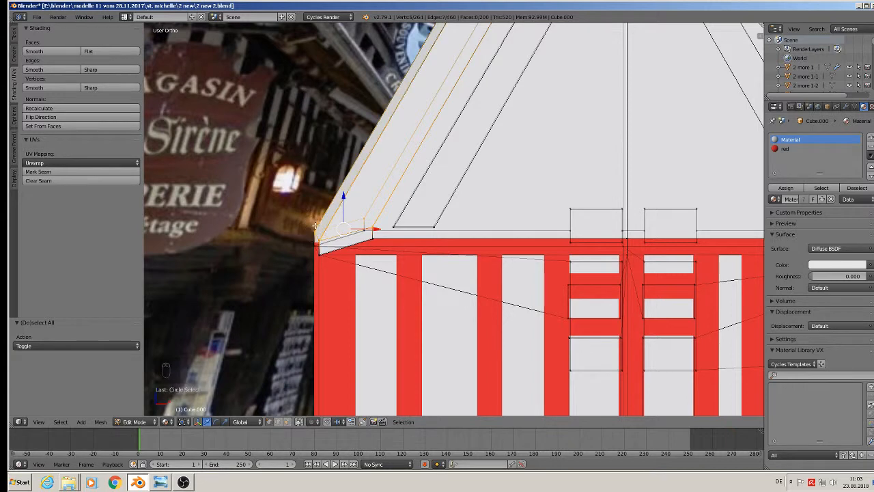
key(s)
key(z)
key(0)
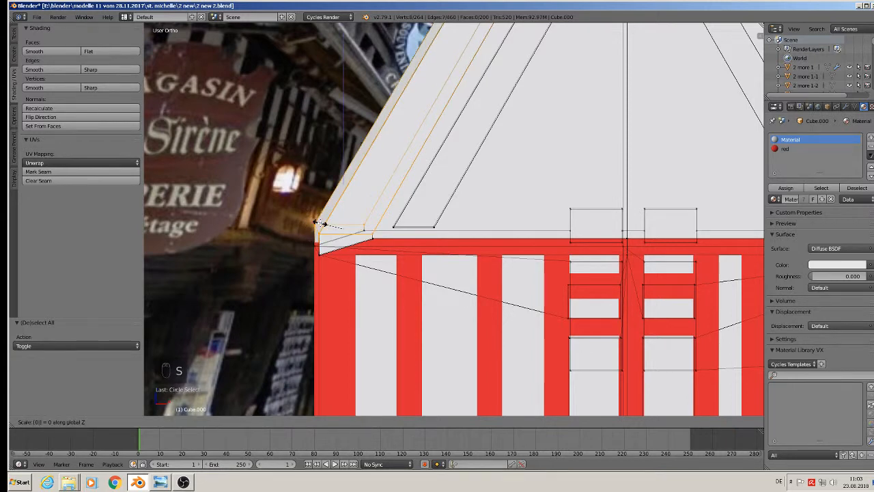
click(319, 222)
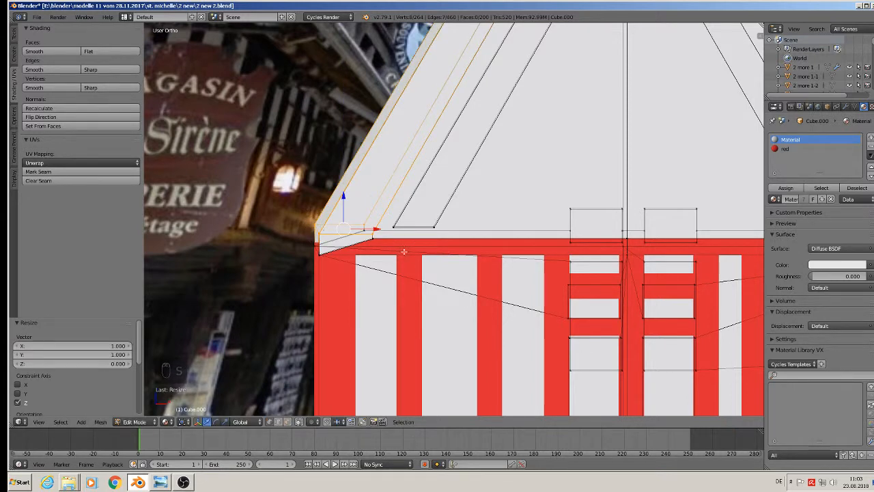
key(x)
key(a)
Flatten the lower vertices of the roof's left eaves end by scaling them to 0 along Z
key(c)
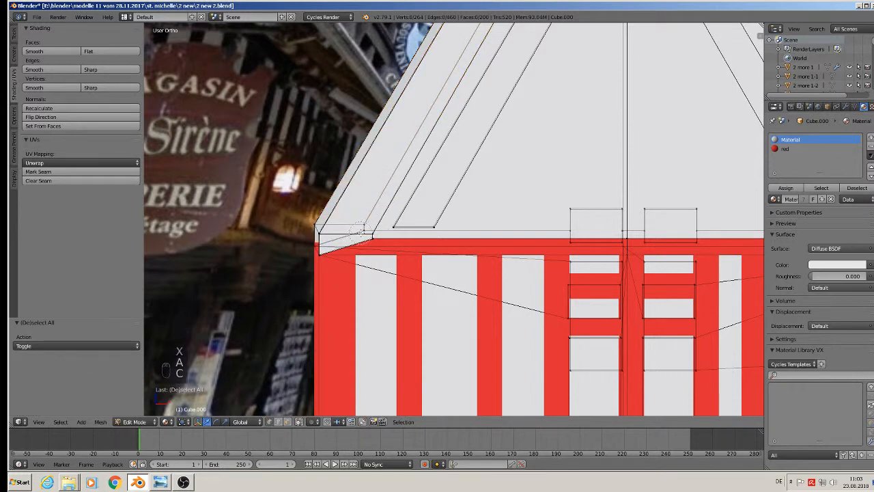
click(360, 232)
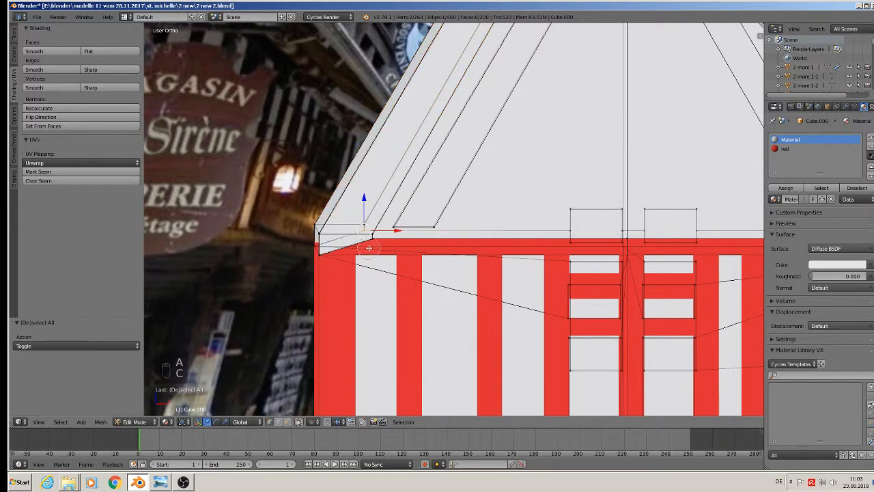
mouse_move(369, 248)
mouse_down()
mouse_move(314, 253)
mouse_move(356, 280)
mouse_up()
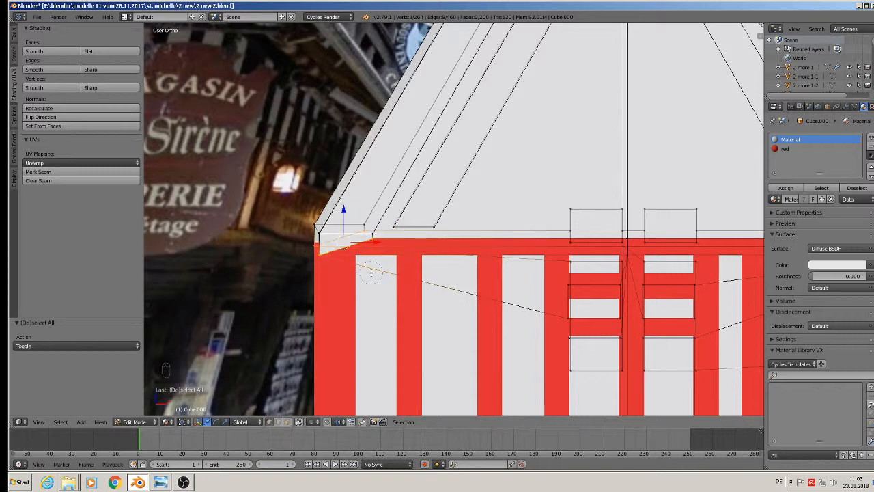
key(s)
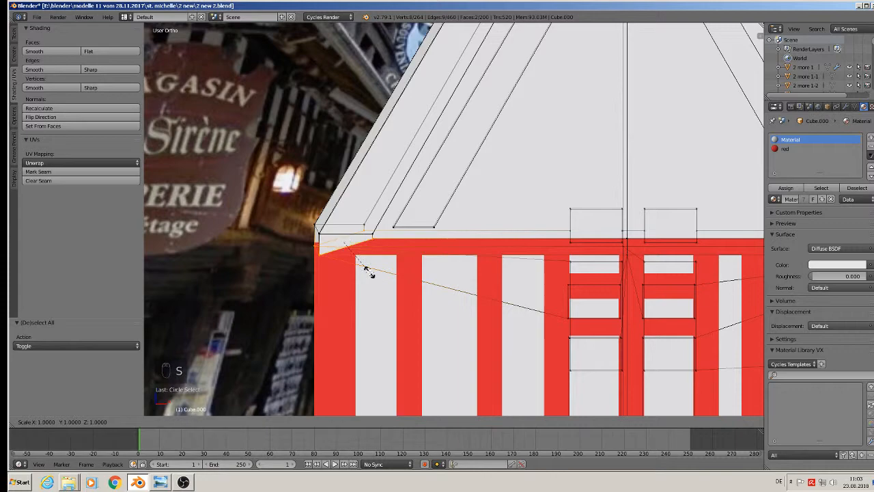
key(z)
key(0)
key(Return)
scroll(410, 260, down, 5)
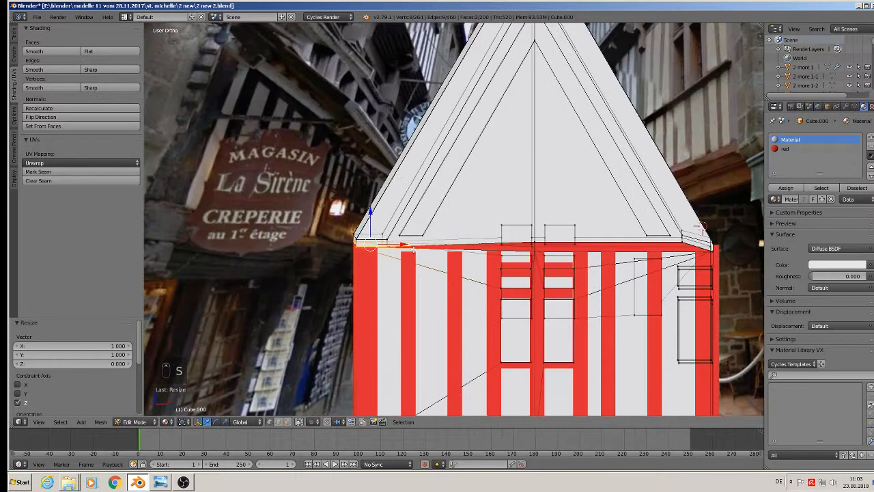
key(Tab)
key(Tab)
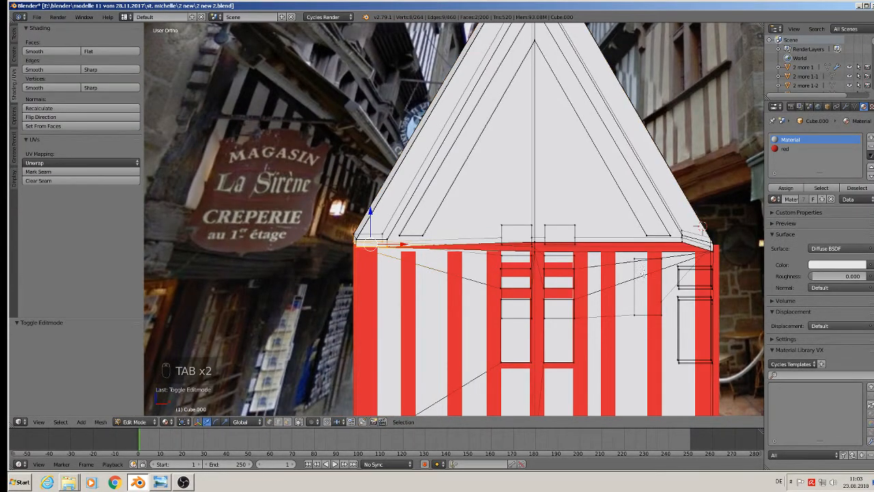
Flatten the upper vertices of the roof's right eaves end, front and back, by scaling them to 0 along Z
shift+middle_drag(639, 254, 362, 260)
scroll(366, 258, up, 2)
key(a)
key(a)
key(a)
key(c)
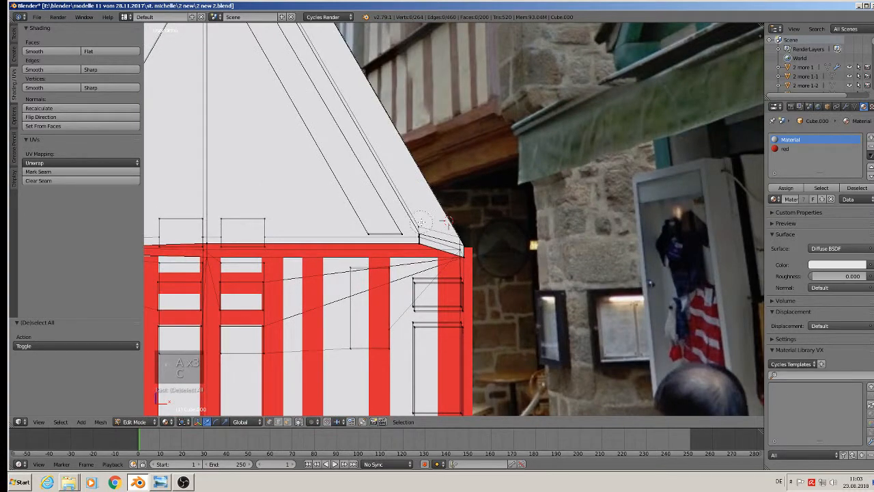
click(427, 222)
click(463, 233)
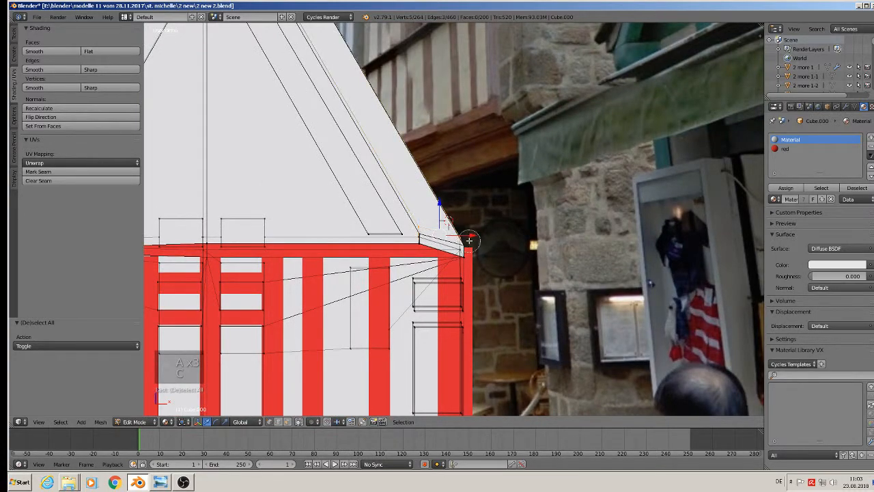
click(470, 239)
right_click(471, 239)
middle_drag(426, 238, 447, 245)
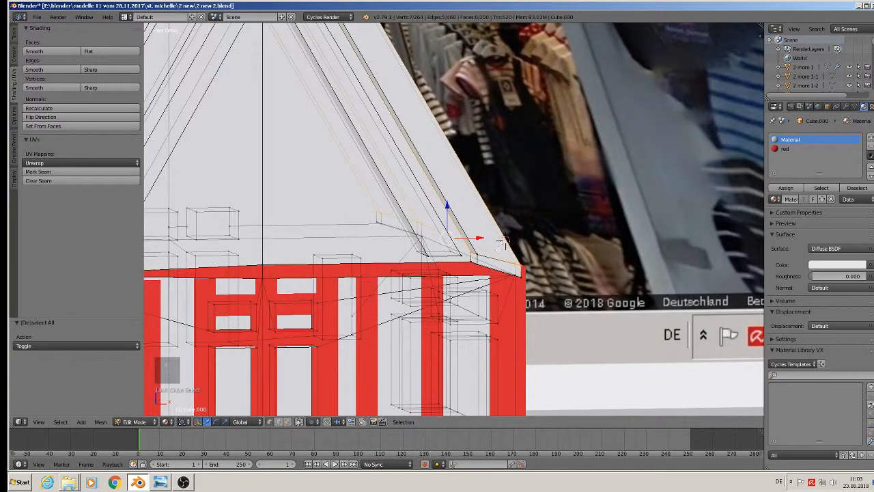
key(c)
click(481, 248)
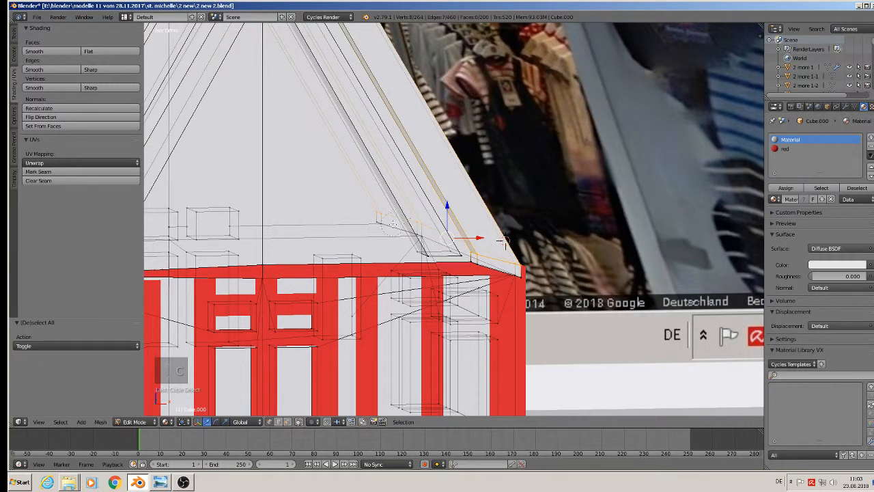
middle_drag(564, 254, 465, 240)
text(sz0)
click(549, 254)
key(a)
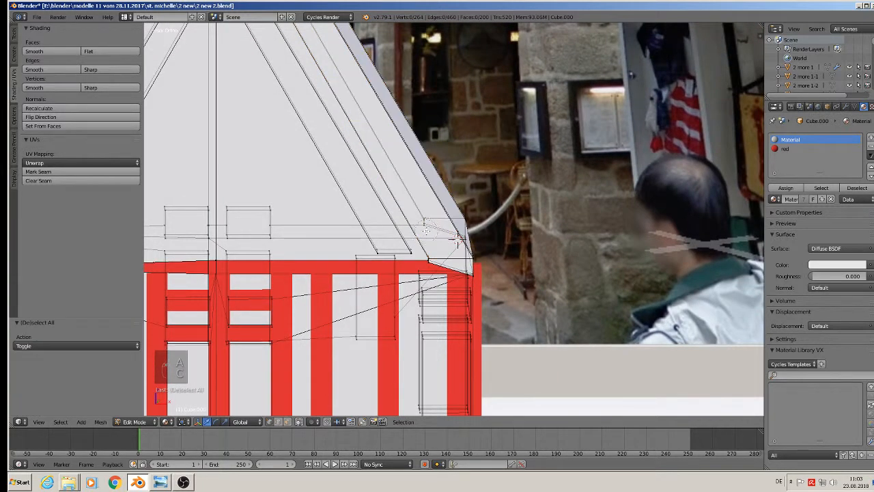
Select the lower vertices of the roof's right eaves end, leaving out the extra upper vertex
click(444, 234)
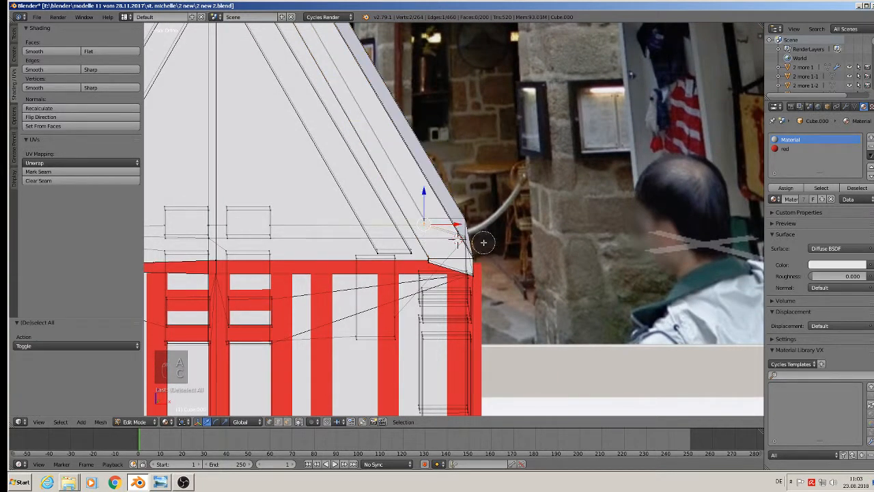
right_click(480, 245)
key(c)
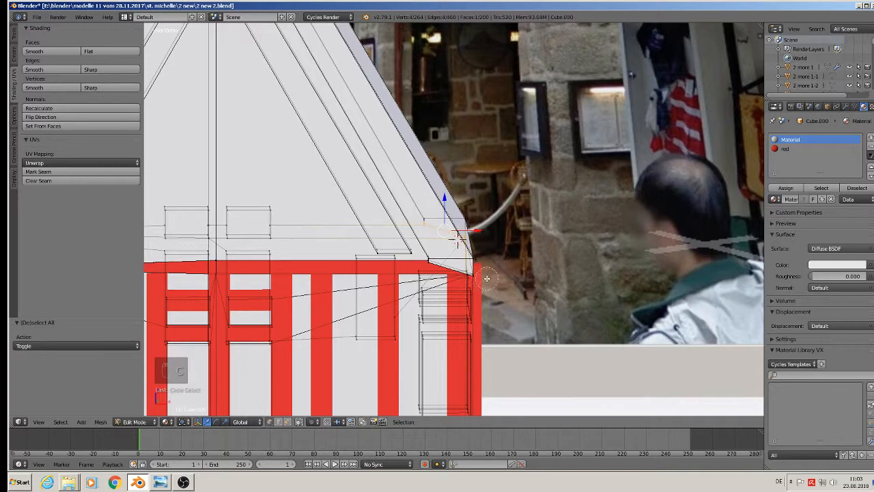
click(483, 277)
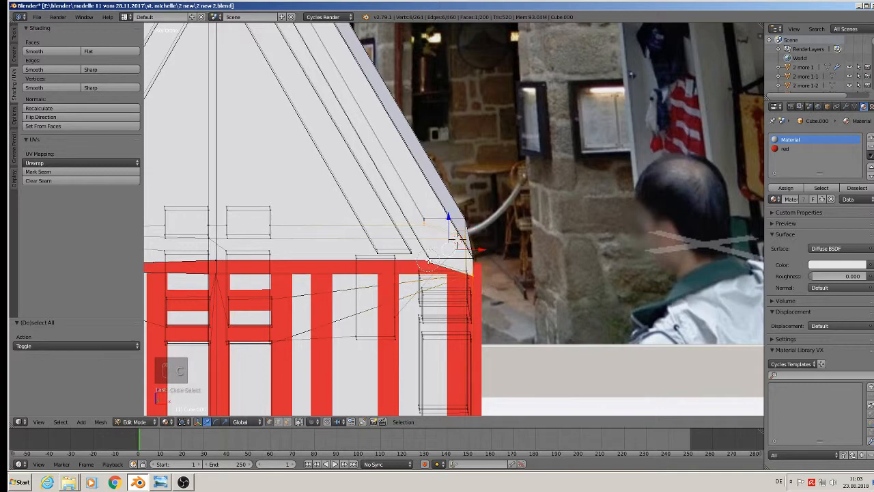
scroll(444, 271, up, 3)
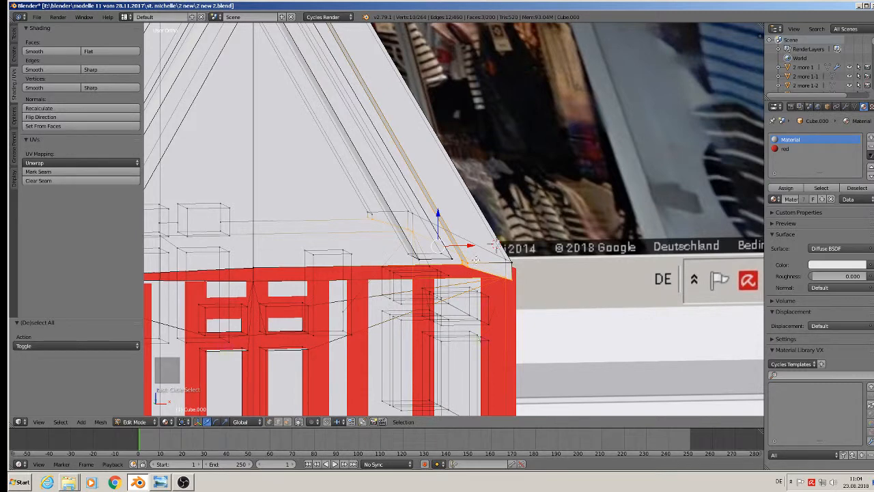
shift+right_click(475, 260)
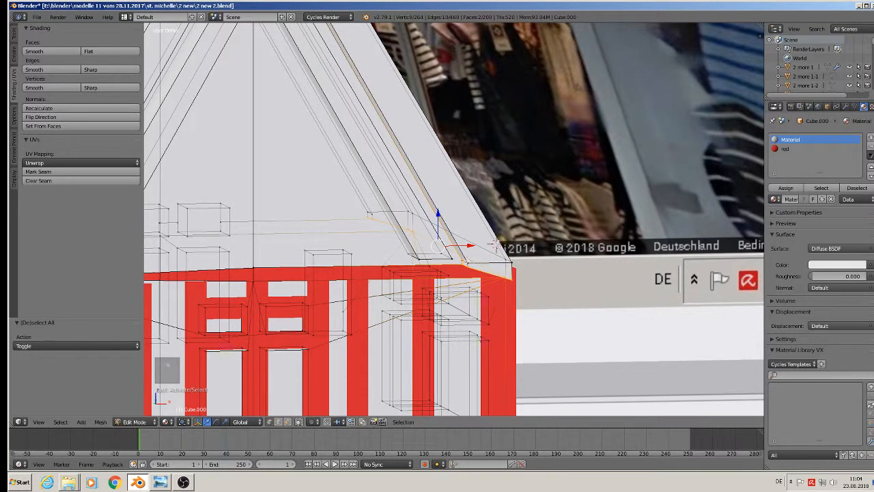
Try an edge collapse on the selected right eaves vertices and undo it
key(x)
click(531, 261)
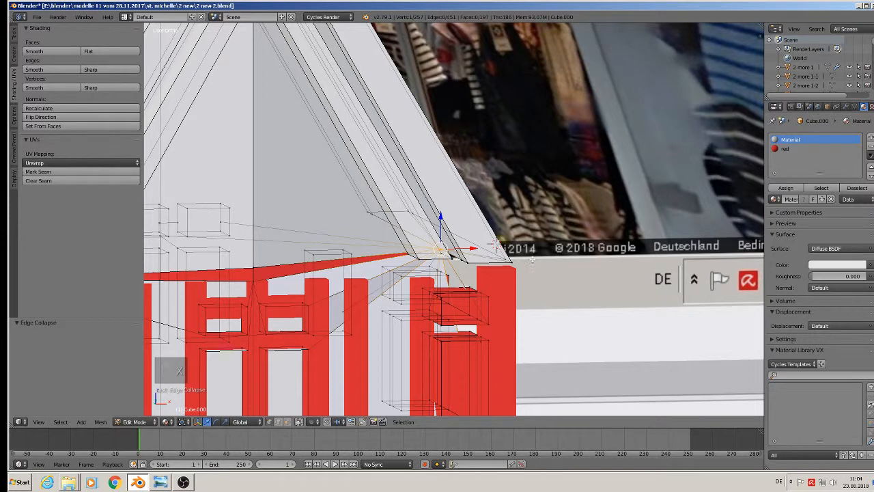
right_click(532, 260)
key(ctrl+z)
key(ctrl+z)
key(ctrl+z)
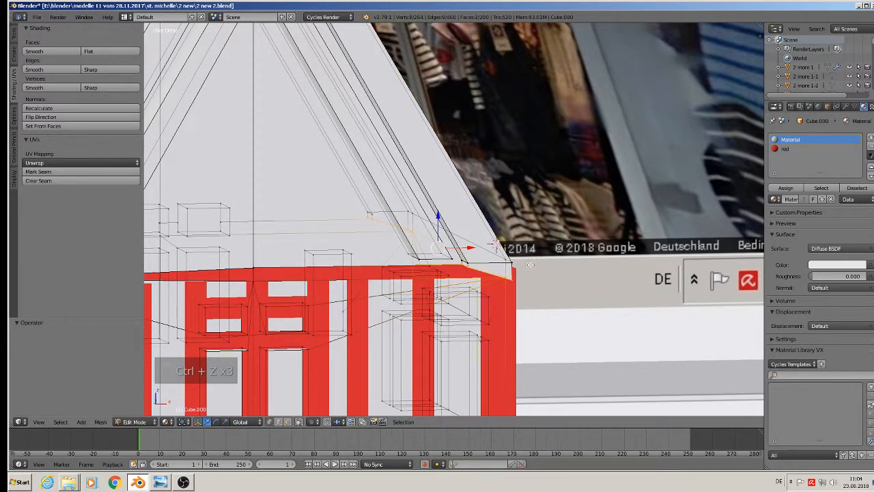
Flatten the lower vertices of the right eaves end by scaling them to 0 along Z
key(s)
key(z)
key(0)
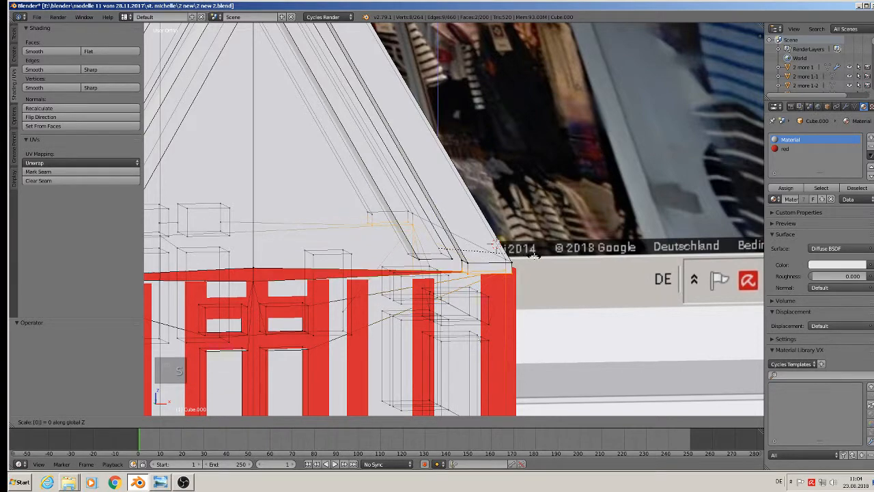
key(Return)
mouse_move(526, 238)
middle_down()
mouse_move(398, 215)
mouse_move(529, 240)
middle_up()
scroll(452, 232, down, 2)
scroll(337, 268, up, 1)
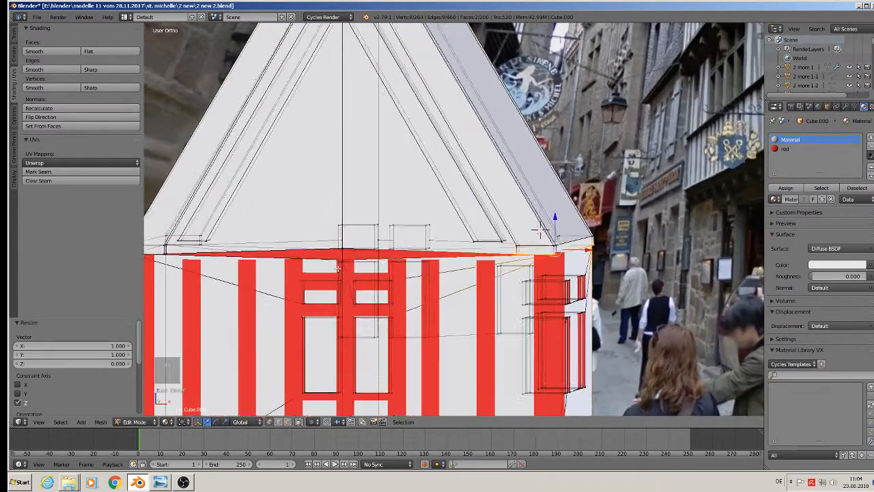
Move the middle vertex on the upper edge of the red eaves strip by -0.003 along Z
key(Tab)
scroll(337, 267, down, 1)
middle_drag(338, 267, 387, 278)
key(Tab)
scroll(369, 269, up, 3)
right_click(427, 281)
key(g)
key(z)
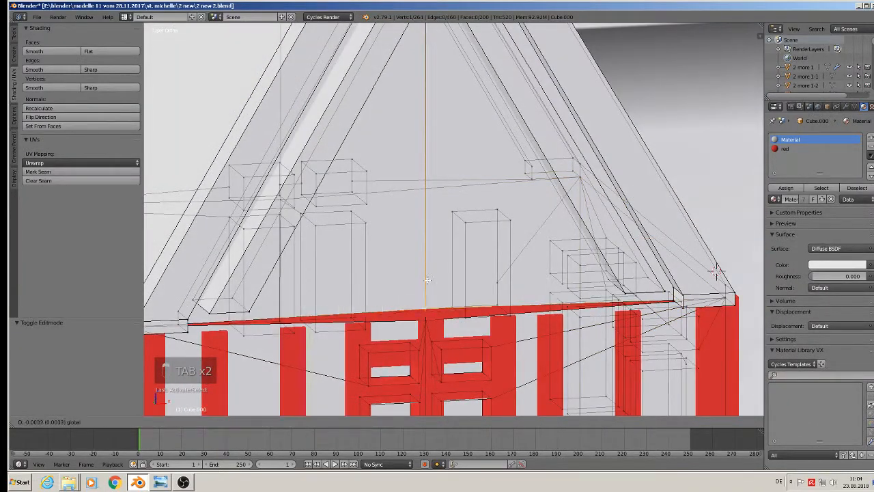
click(430, 302)
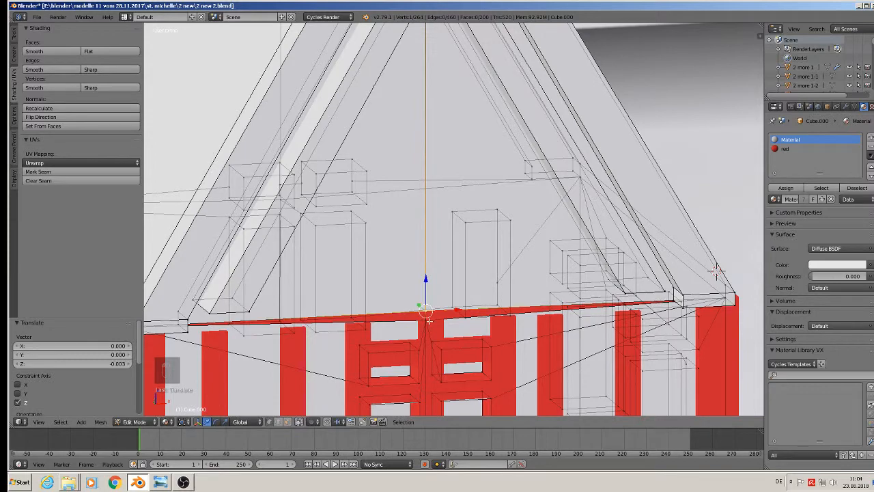
Raise the middle vertex on the lower edge of the red eaves strip by about 0.0045 along Z and finish editing
right_click(430, 321)
drag(426, 299, 424, 291)
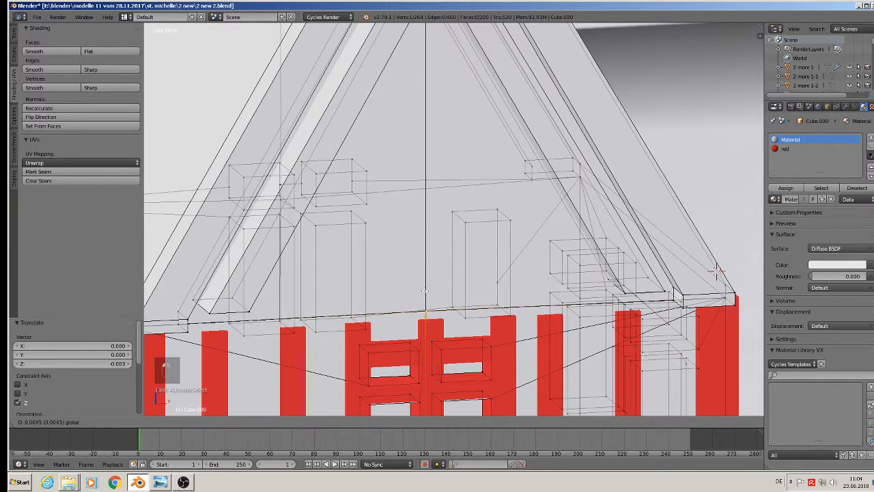
click(425, 291)
key(Tab)
scroll(414, 269, down, 2)
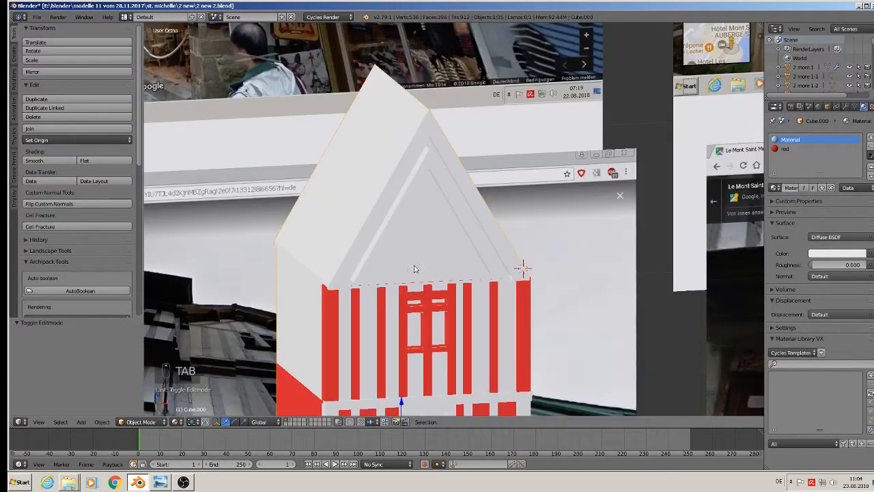
Examine the half-timbered gable in the street-view reference photo and compare it with the modelled house front
shift+middle_drag(415, 268, 338, 248)
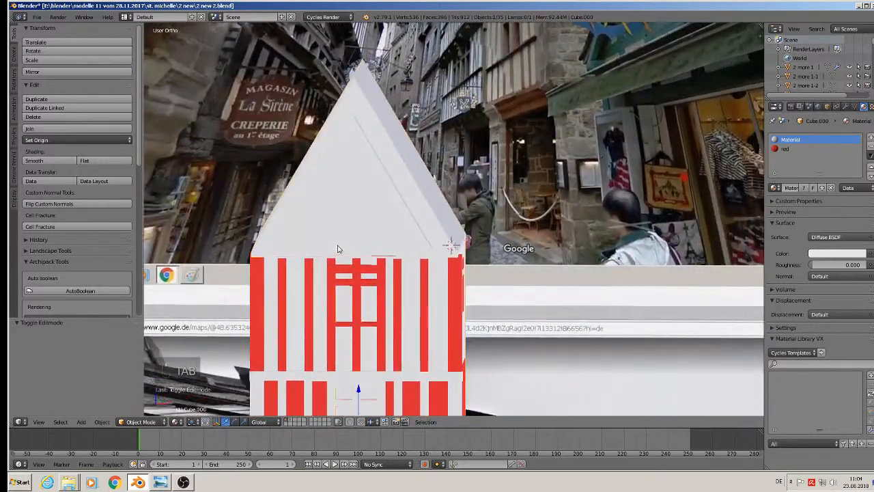
scroll(344, 236, down, 2)
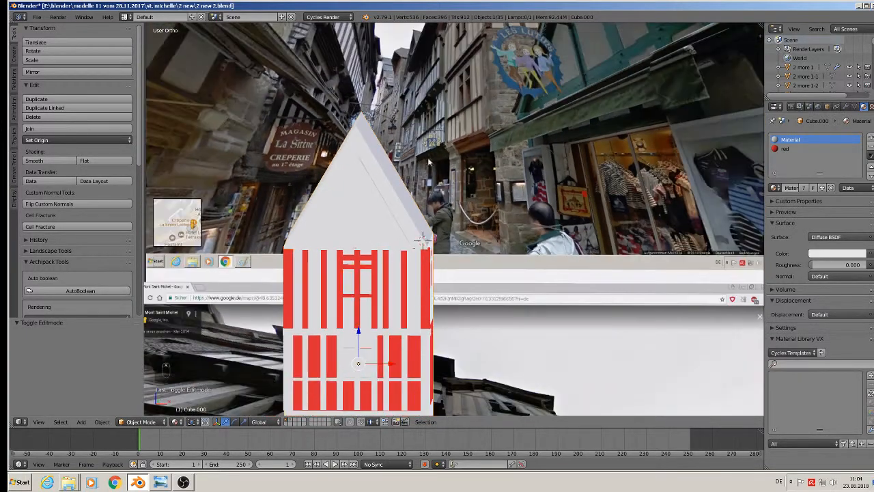
shift+middle_drag(461, 42, 439, 251)
scroll(439, 248, up, 4)
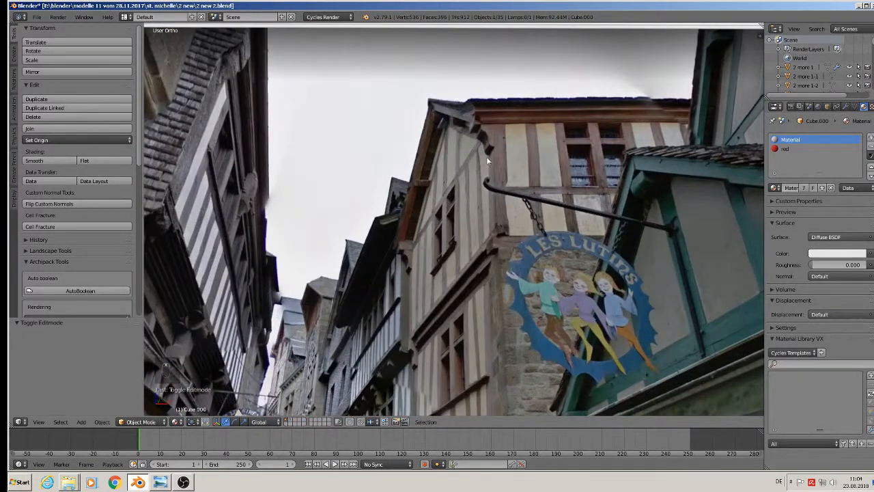
scroll(487, 161, down, 3)
shift+middle_drag(487, 334, 586, 94)
shift+middle_drag(490, 248, 538, 168)
scroll(534, 193, up, 2)
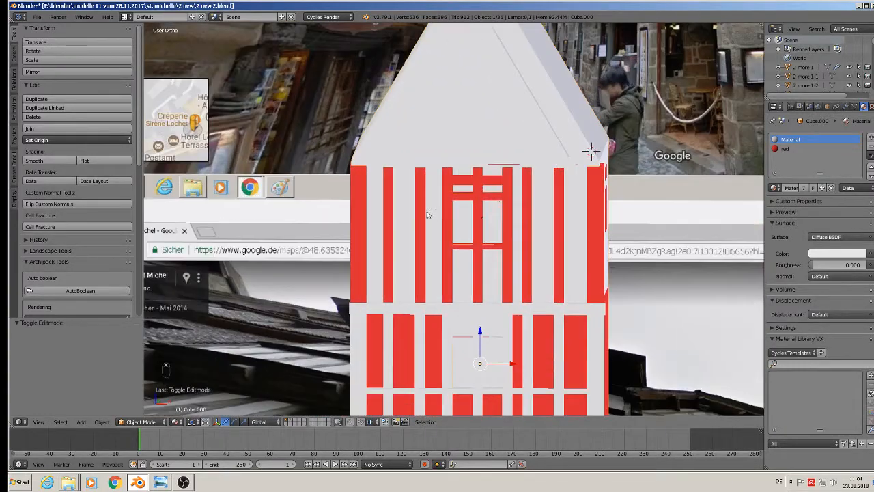
Duplicate three red upper-storey posts, the middle one and one on either side of the window, straight up into the gable
right_click(419, 212)
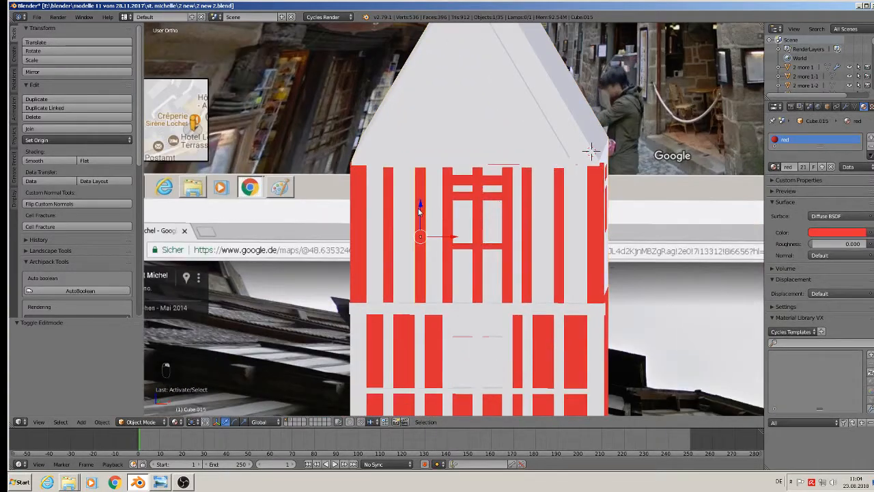
shift+right_click(478, 213)
shift+right_click(524, 219)
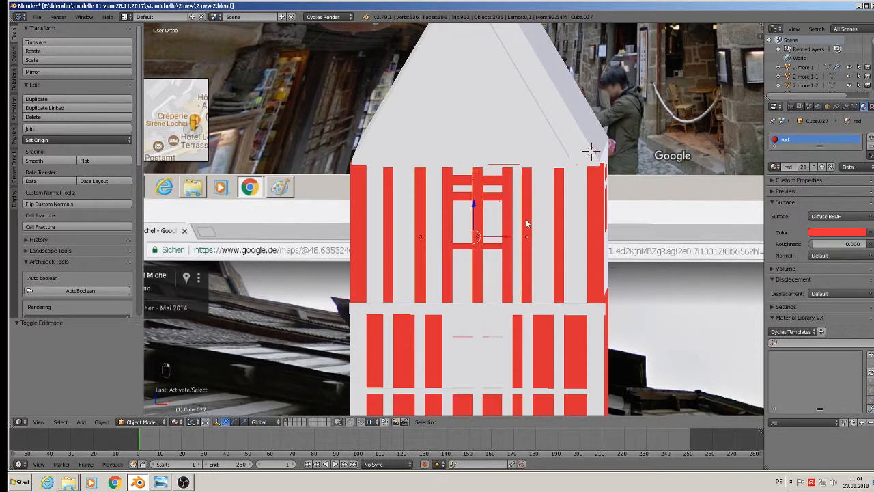
key(shift+d)
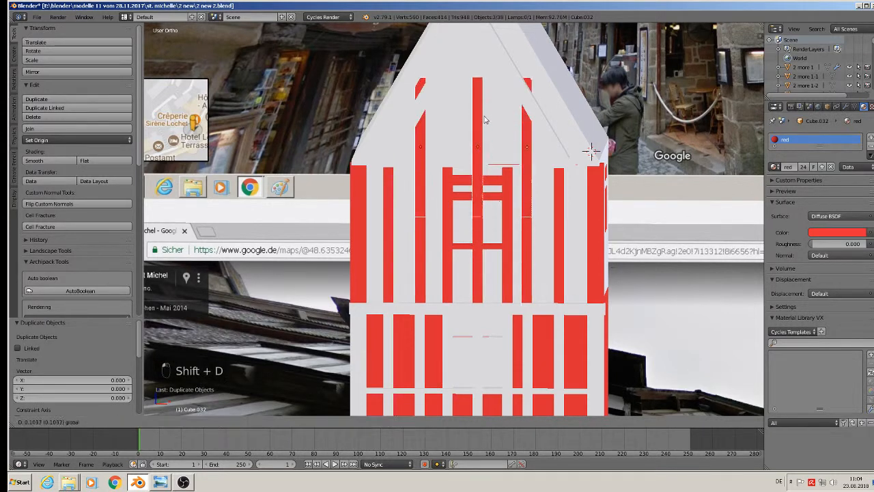
click(484, 71)
shift+middle_drag(483, 71, 468, 126)
Shorten the right gable post by lowering its top vertices along Z to fit under the roof slope
key(Tab)
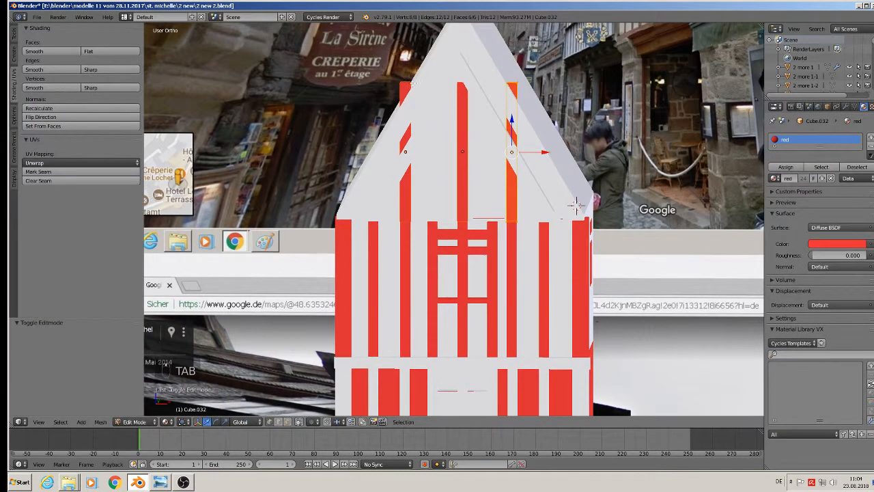
key(a)
key(c)
click(516, 82)
right_click(516, 82)
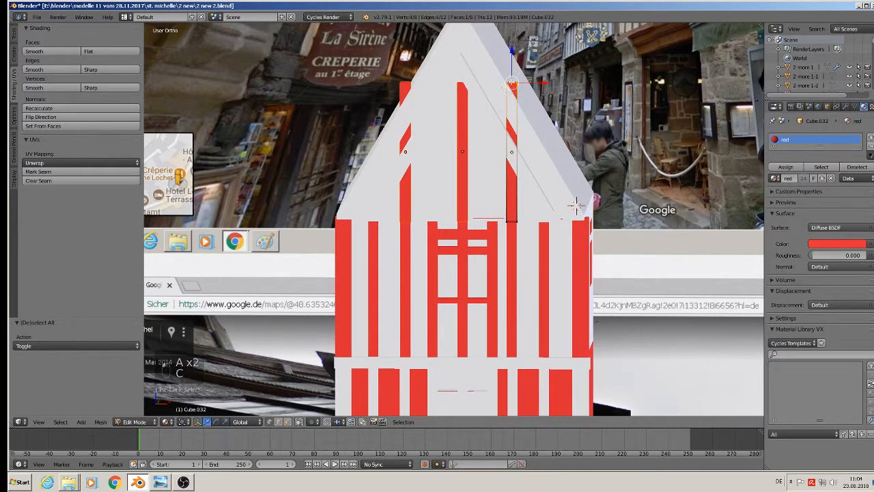
click(519, 61)
key(g)
key(z)
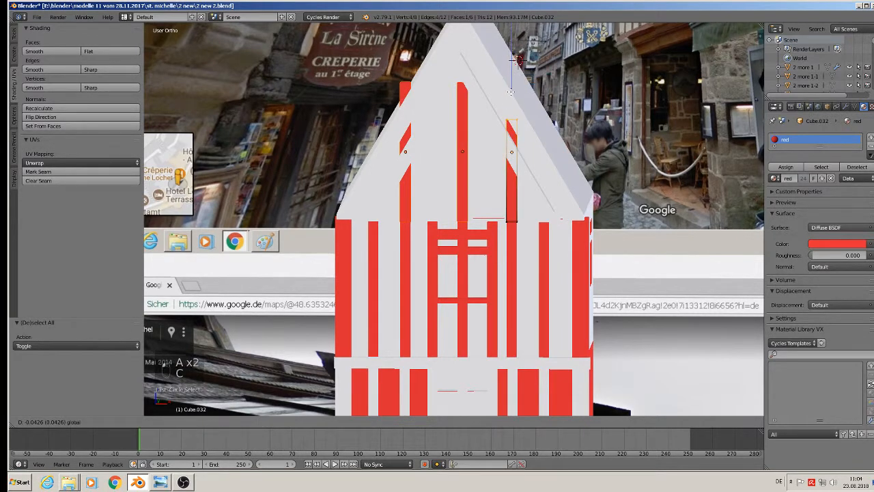
click(511, 90)
key(Tab)
Lengthen the middle gable post by raising its top vertices 0.042 along Z towards the roof peak
right_click(463, 90)
key(Tab)
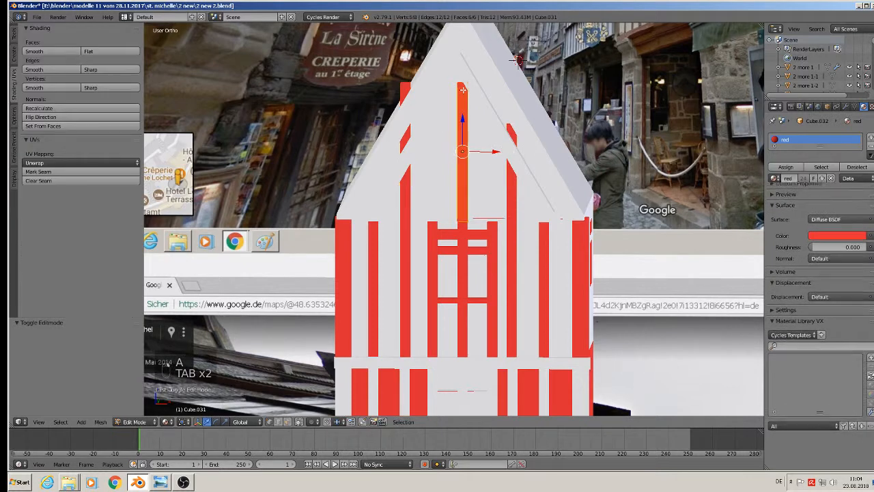
key(a)
key(a)
key(a)
key(c)
drag(466, 62, 466, 25)
key(a)
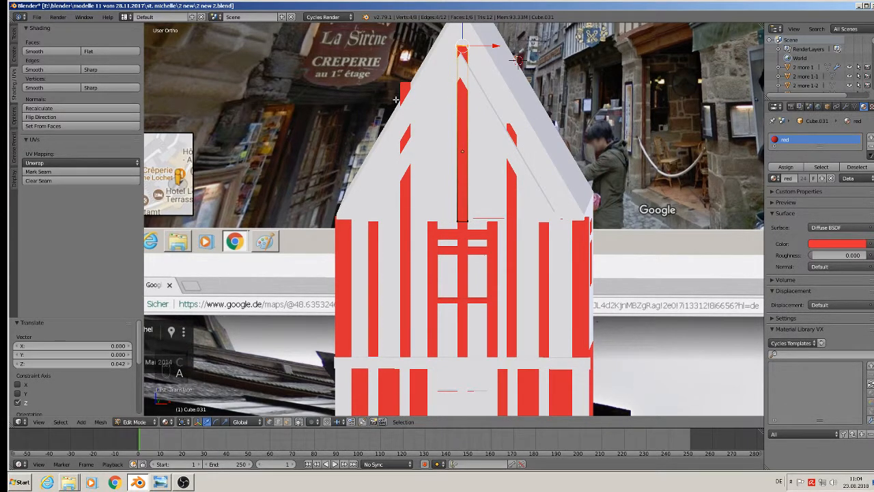
key(Tab)
Shorten the left gable post by lowering its top vertices about 0.04 along Z to fit under the roof slope
right_click(405, 88)
key(Tab)
key(a)
key(a)
key(a)
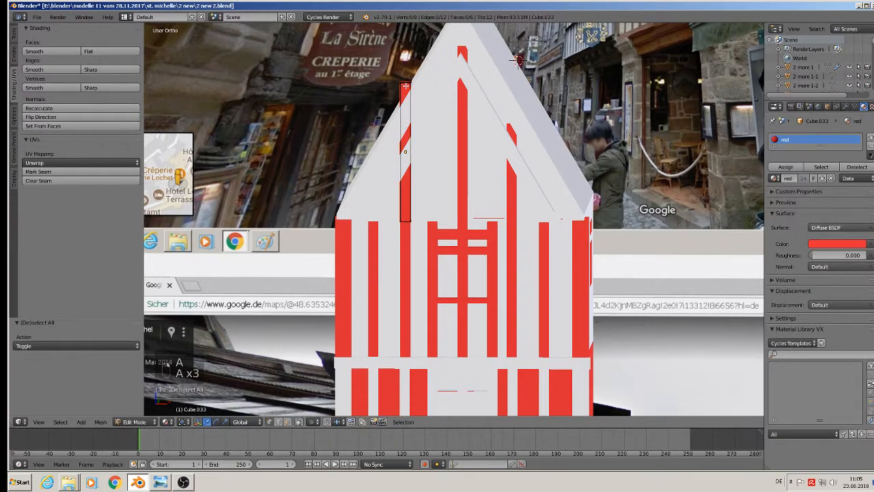
key(c)
click(404, 84)
right_click(404, 82)
drag(406, 67, 413, 94)
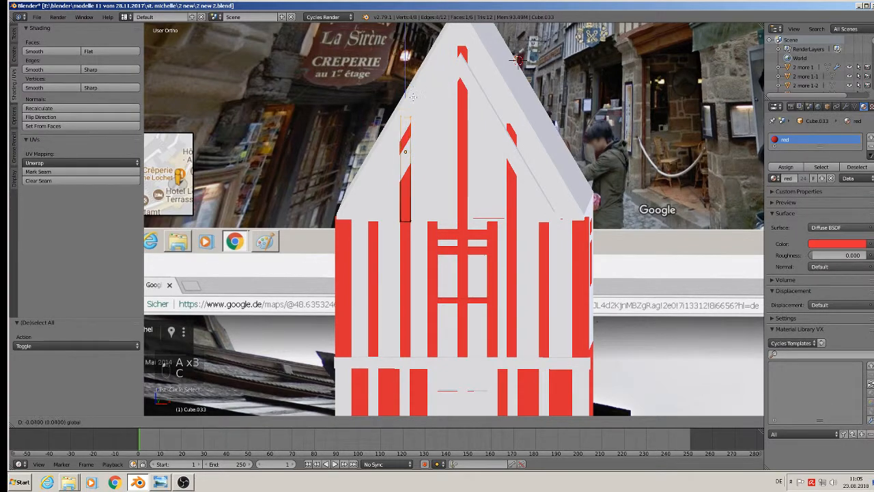
Lower the top face of the left gable post by about 0.04 so it stays below the roof trim
key(Tab)
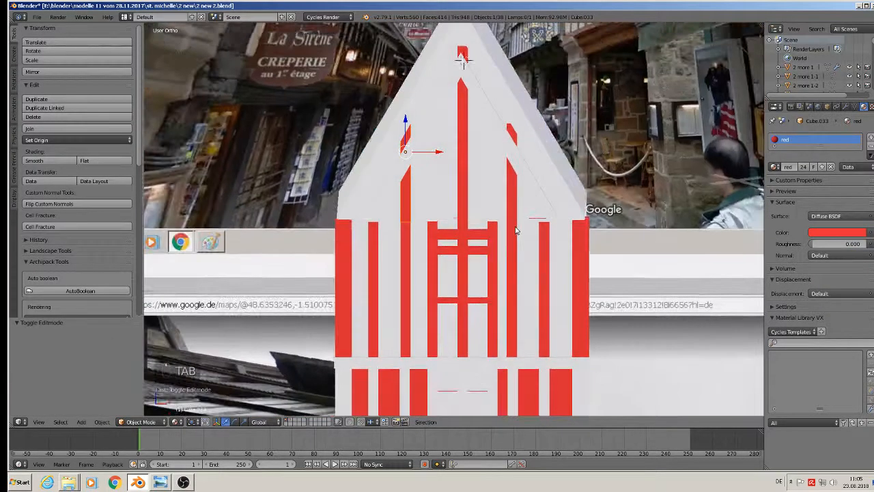
scroll(505, 194, up, 3)
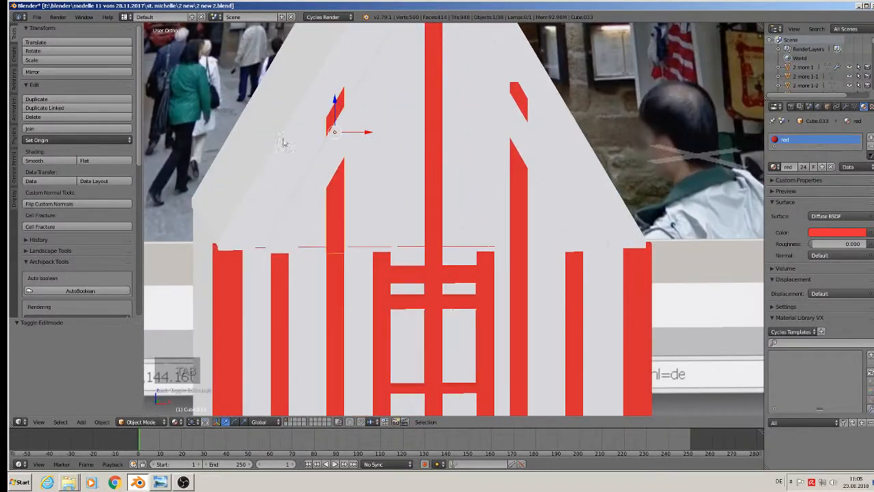
mouse_move(352, 147)
middle_down()
mouse_move(333, 152)
mouse_move(344, 140)
middle_up()
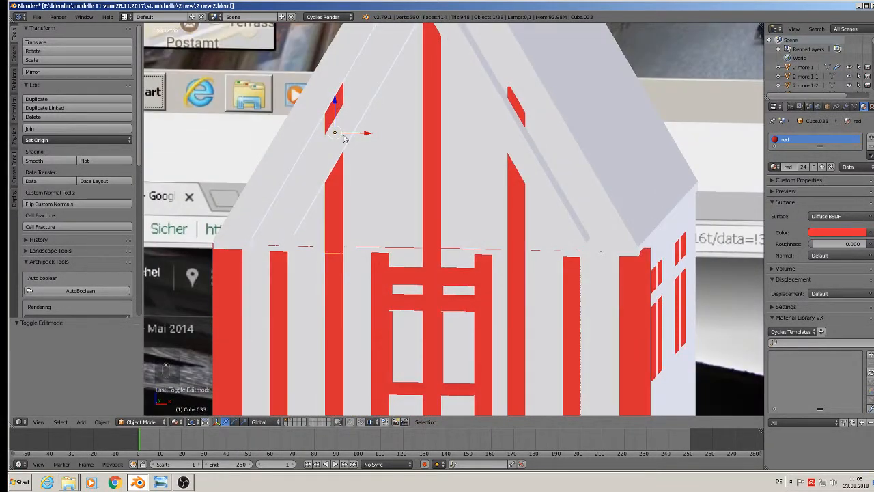
key(Tab)
drag(335, 42, 340, 100)
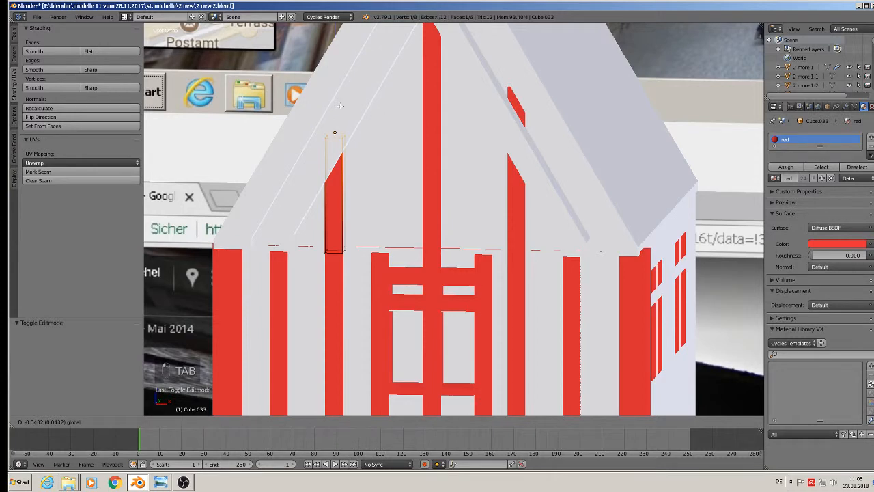
click(339, 106)
key(Tab)
scroll(435, 190, up, 3)
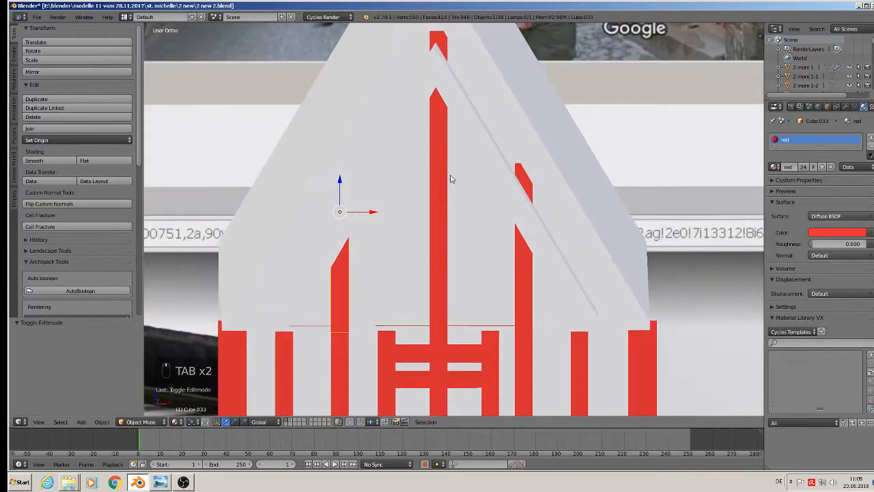
Lower the top face of the centre gable post until it no longer pokes through the roof trim
right_click(441, 179)
key(Tab)
shift+scroll(444, 78, up, 3)
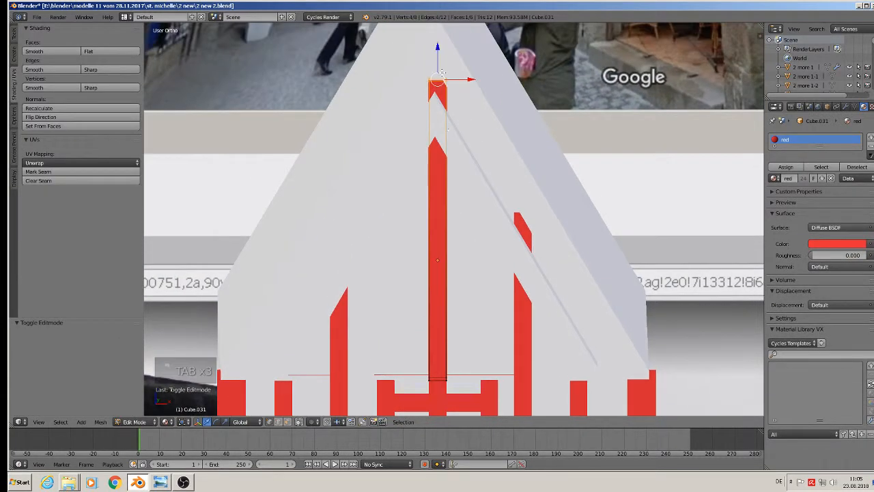
drag(441, 51, 443, 99)
key(Tab)
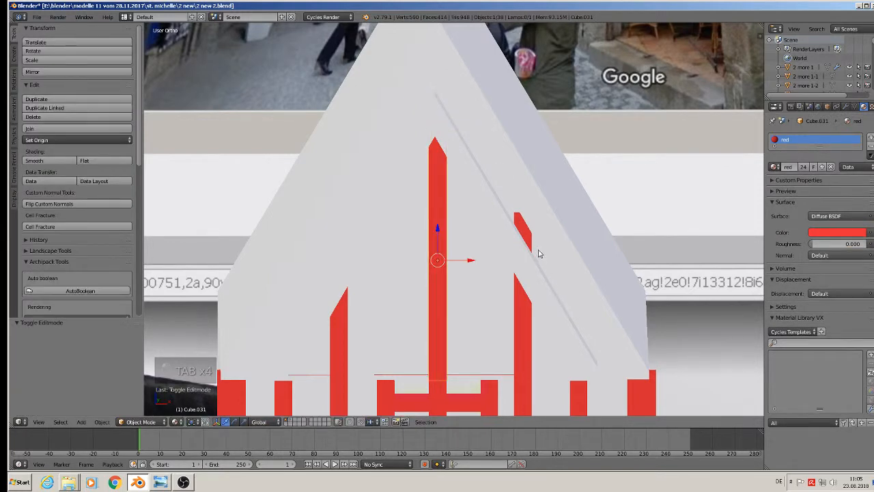
Select the top face of the right gable post and lower it until it no longer pokes through the roof trim
right_click(525, 229)
key(Tab)
key(a)
key(a)
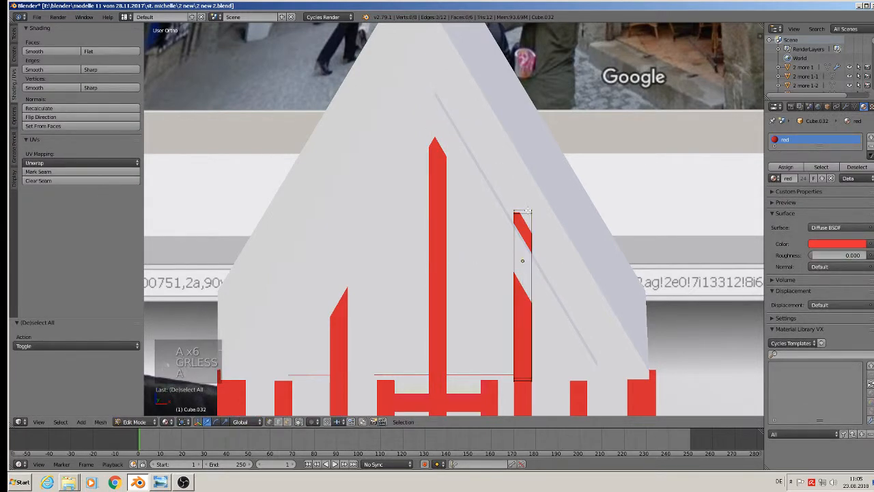
key(c)
click(525, 210)
right_click(526, 211)
drag(524, 196, 526, 250)
key(Tab)
Move the centre gable post -0.002 along X to line it up with the post below
scroll(526, 253, down, 2)
right_click(488, 262)
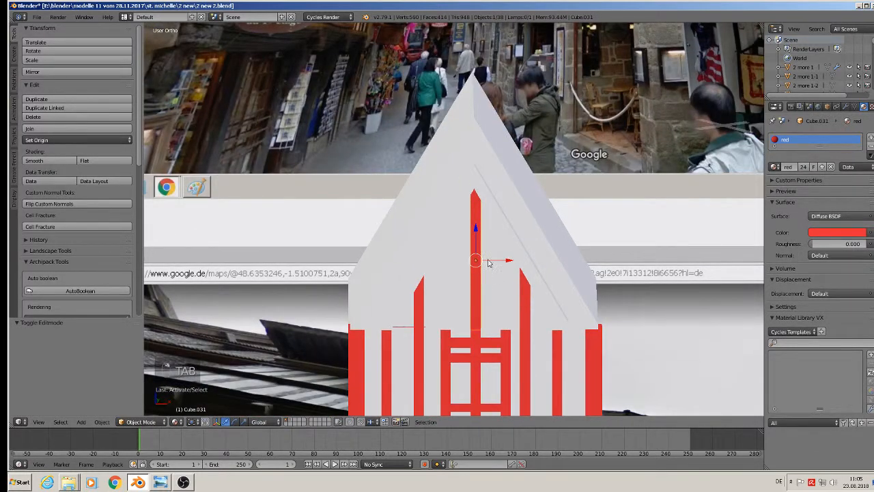
key(g)
key(x)
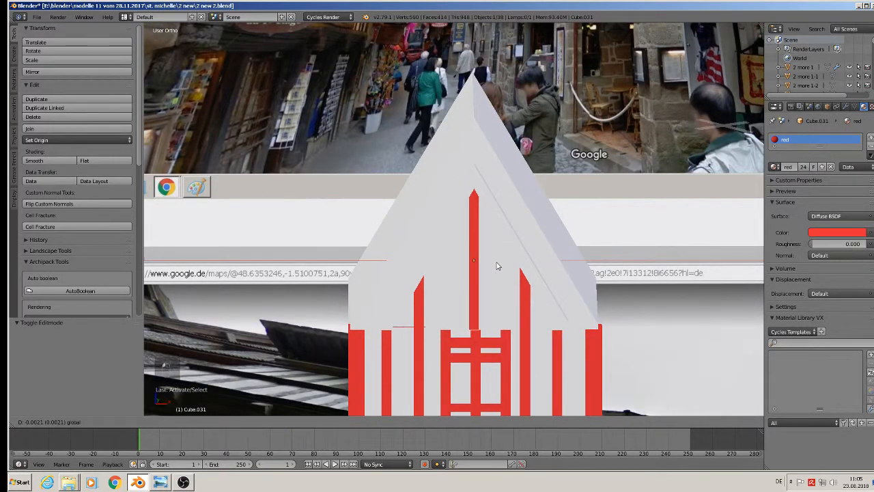
click(498, 265)
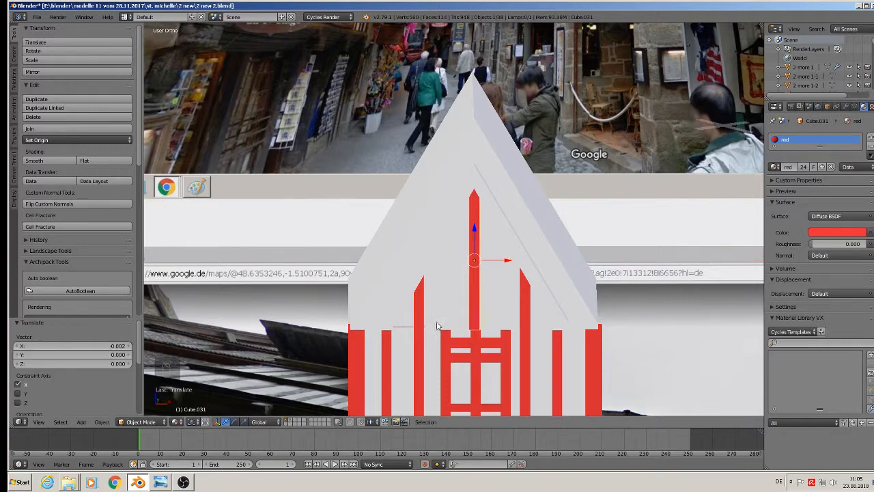
Duplicate the white horizontal beam between the storeys and raise the copy 0.162 along Z to the base of the gable
right_click(384, 332)
middle_drag(384, 332, 465, 239)
scroll(574, 243, up, 3)
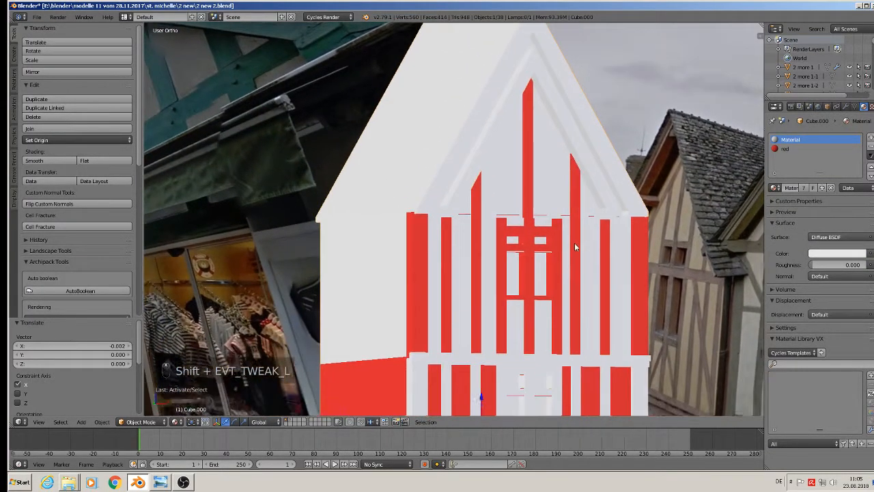
scroll(574, 244, down, 4)
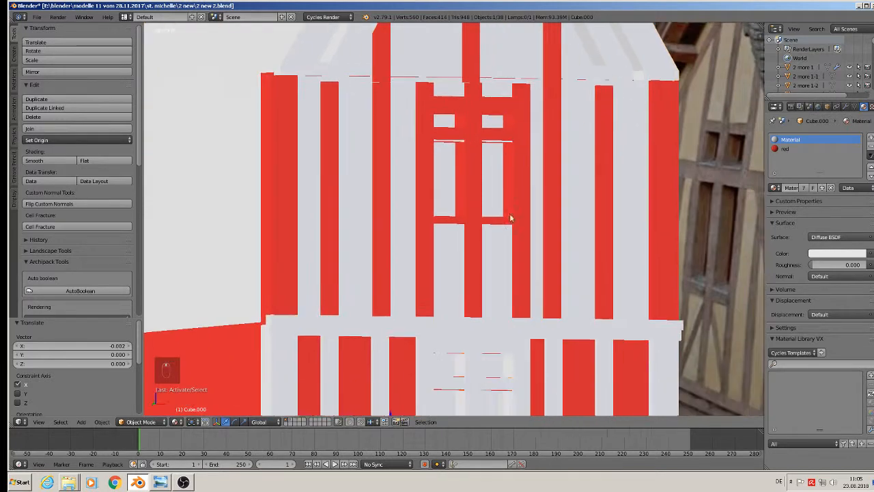
right_click(435, 293)
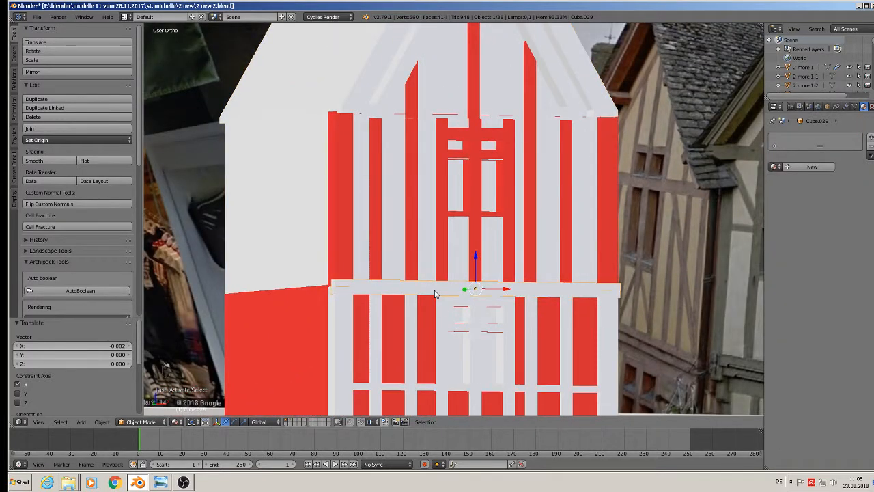
key(shift+d)
key(z)
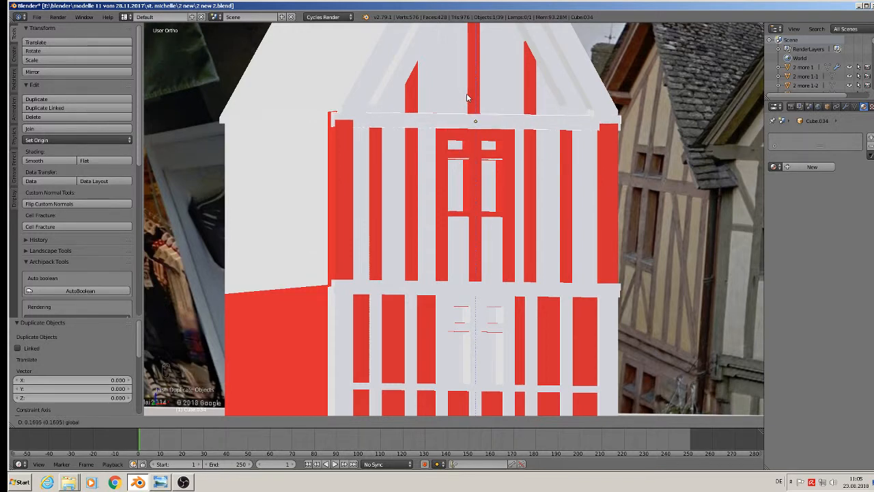
click(468, 96)
Assign the existing red material to the copied beam, clear the selection and save the file
click(775, 166)
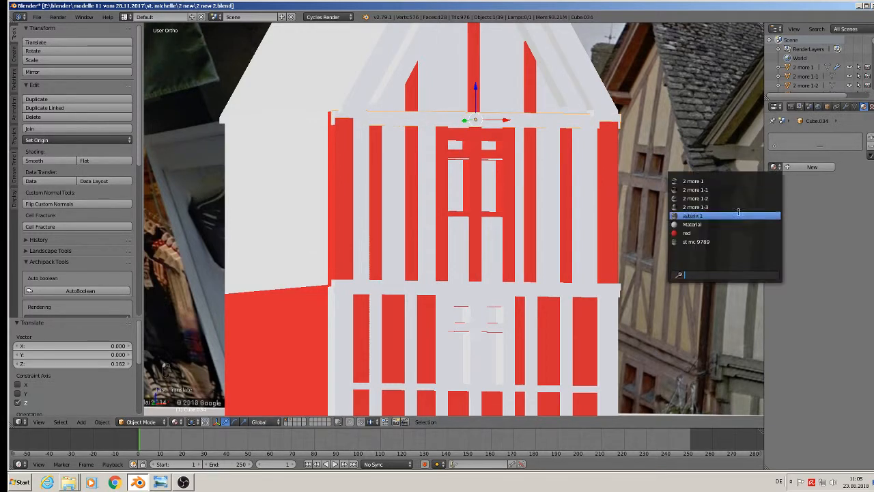
click(713, 233)
middle_drag(603, 236, 497, 298)
key(a)
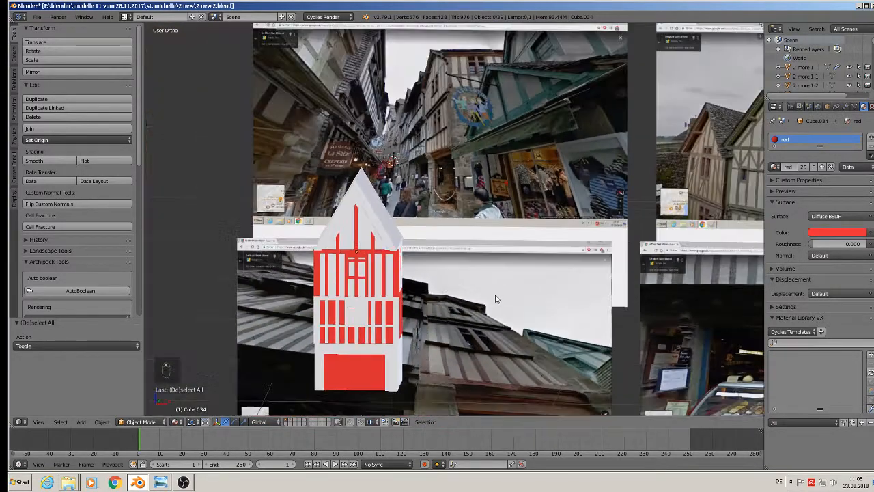
click(37, 16)
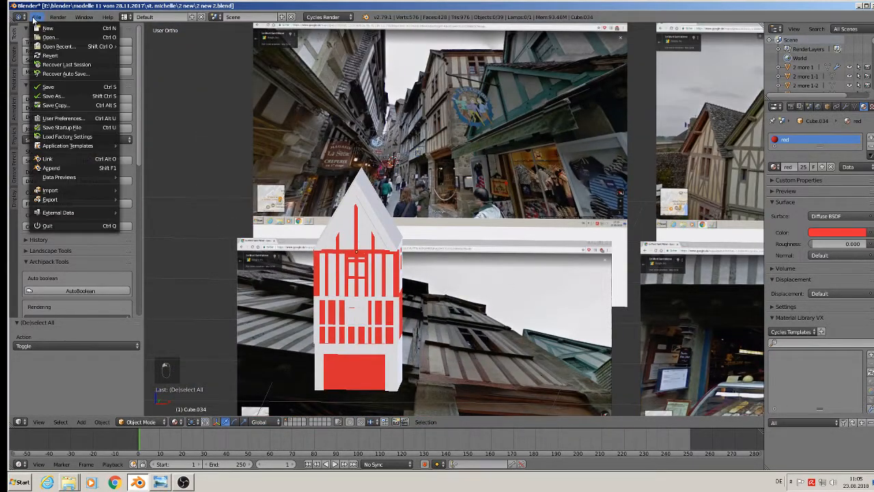
click(47, 87)
Examine the street-view reference photos of the half-timbered houses behind the model
scroll(408, 198, down, 3)
shift+middle_drag(480, 239, 271, 217)
scroll(416, 160, up, 1)
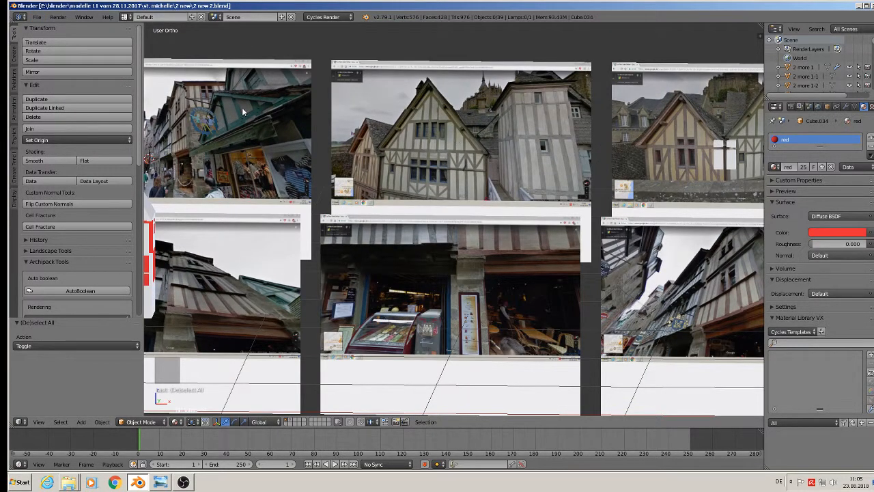
scroll(205, 96, up, 5)
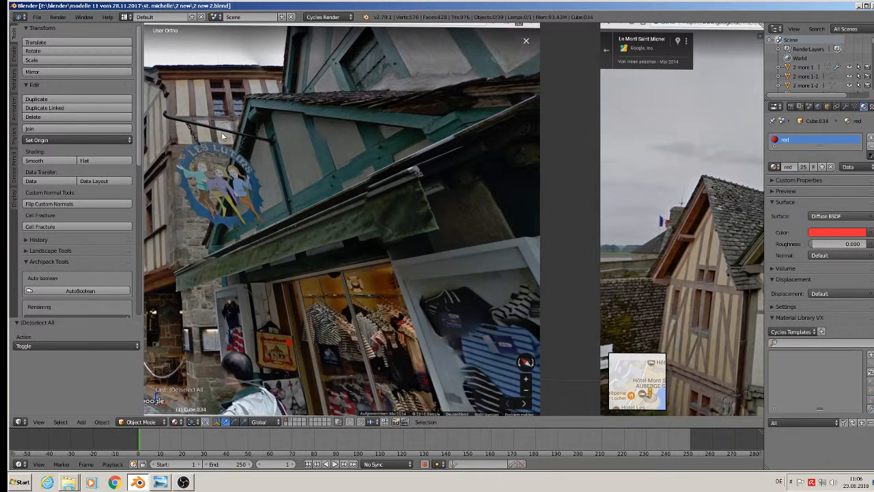
scroll(228, 134, down, 5)
shift+middle_drag(228, 140, 605, 75)
Duplicate the red front corner post beside the window wall and move the copy 0.272 along Y to the rear corner
middle_drag(672, 185, 570, 203)
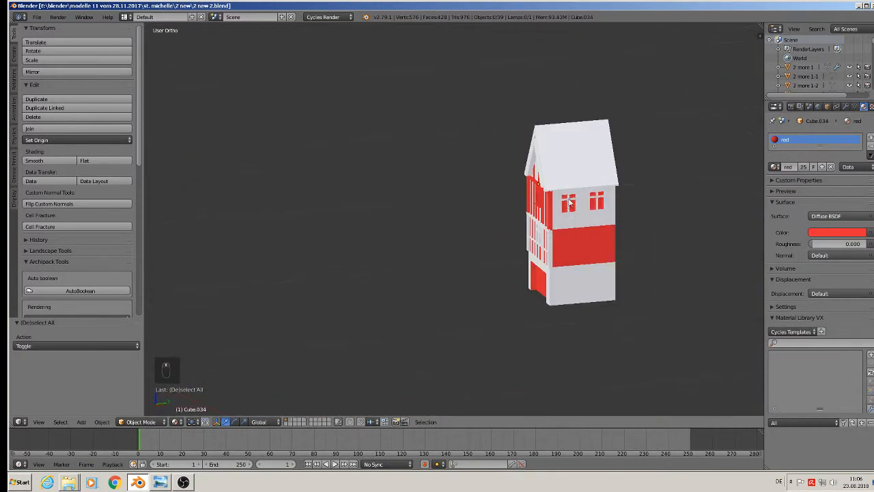
scroll(569, 203, up, 4)
middle_drag(574, 236, 567, 217)
right_click(566, 214)
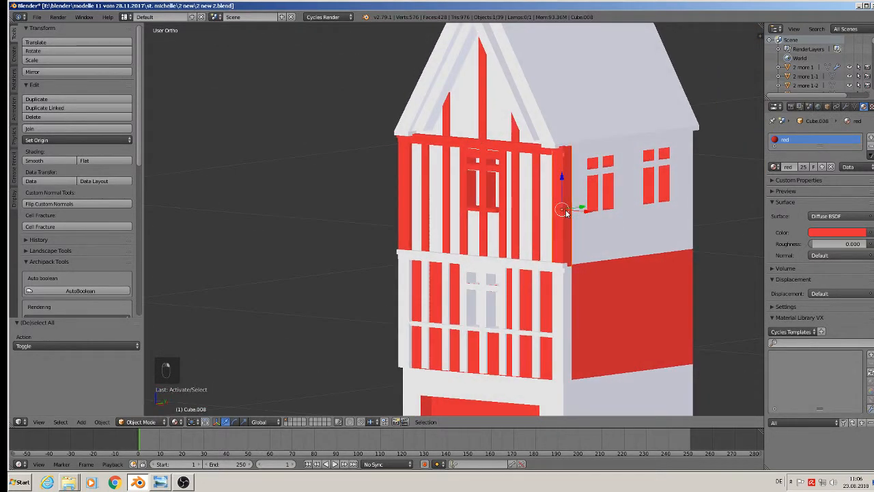
key(shift+d)
key(y)
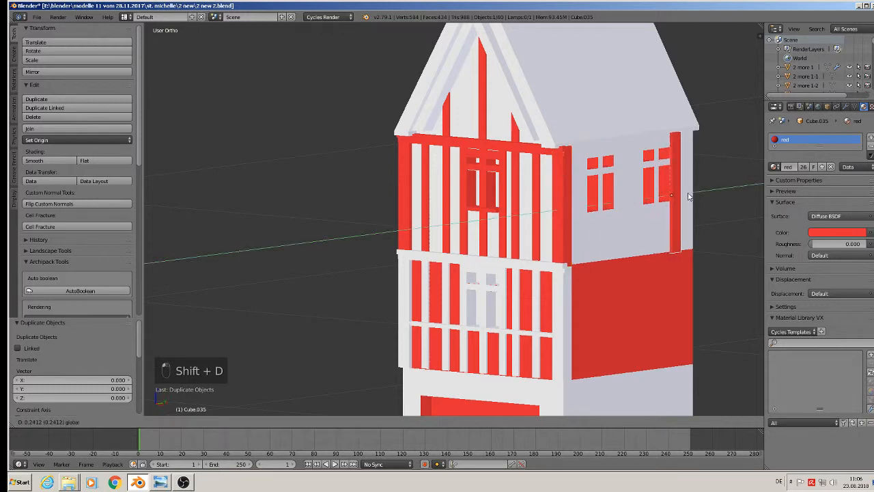
click(702, 190)
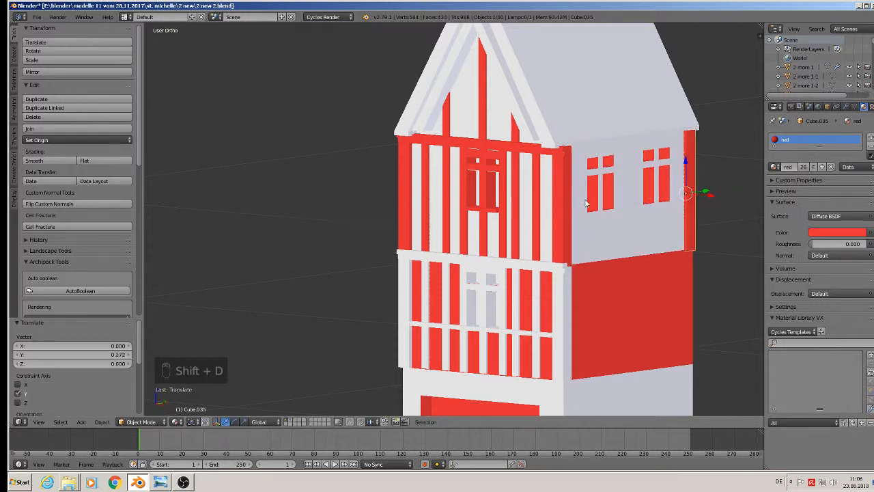
Select the five timbers framing the upper front window: both upper crossbars, the sill and the two side posts
right_click(494, 175)
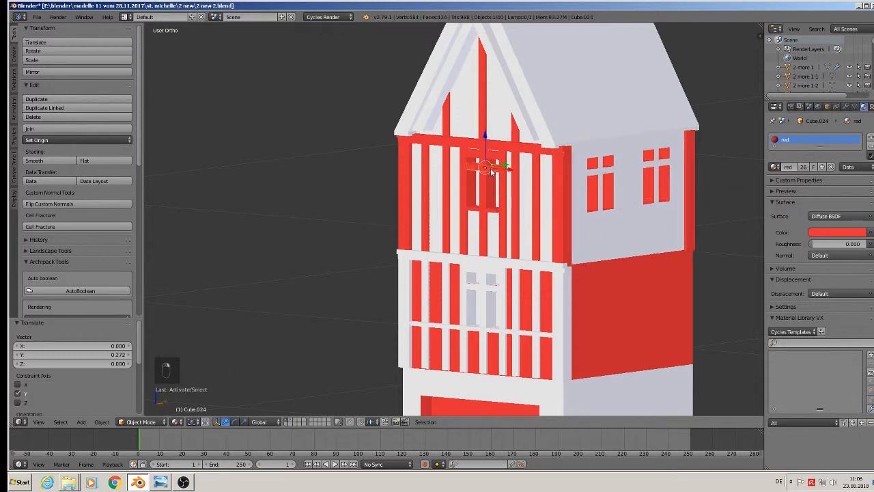
scroll(495, 171, up, 2)
right_click(498, 149)
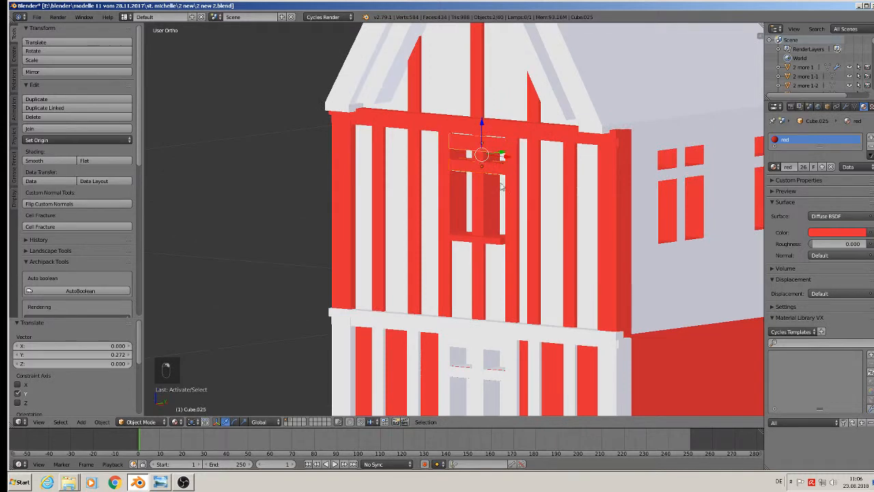
right_click(486, 238)
right_click(476, 210)
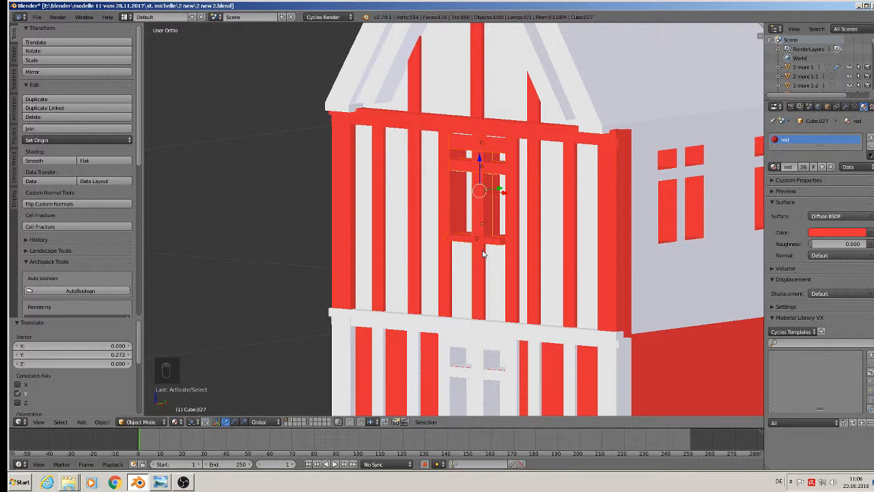
right_click(484, 239)
shift+right_click(482, 168)
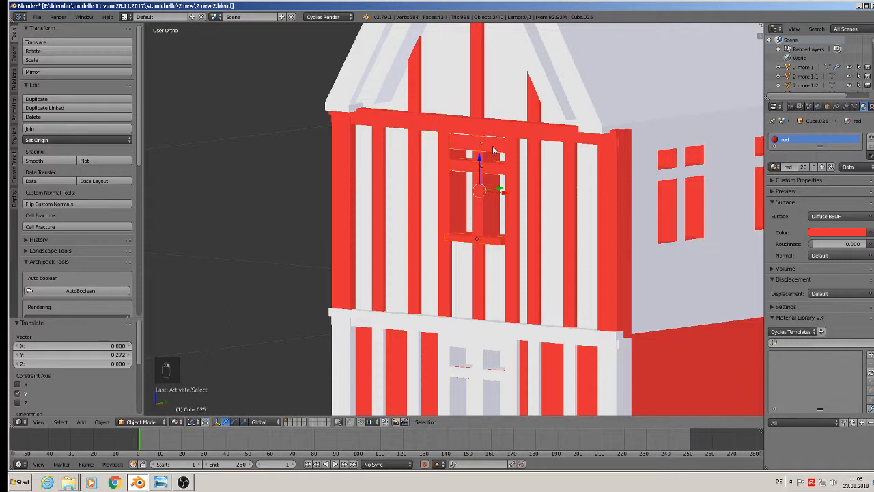
shift+right_click(513, 170)
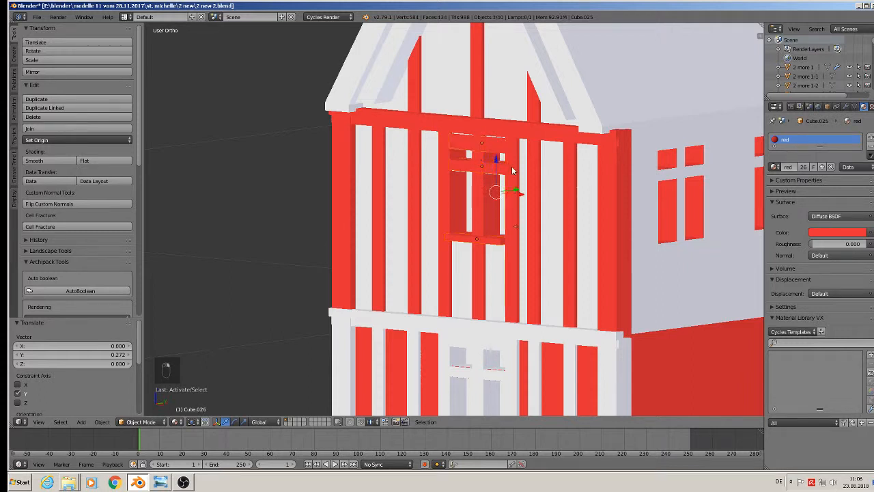
shift+right_click(442, 193)
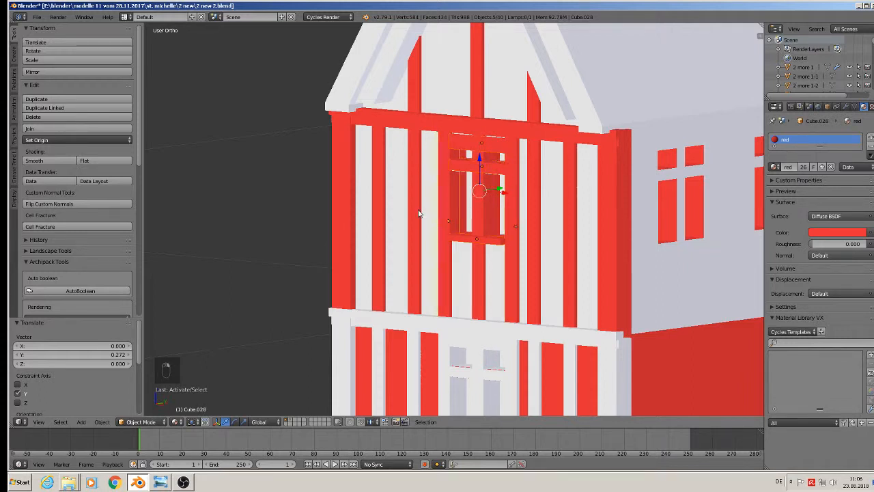
Duplicate the selected window timbers and move the copies 0.218 along Y and 0.191 along X, beside the rear side window
scroll(431, 228, down, 2)
key(shift+d)
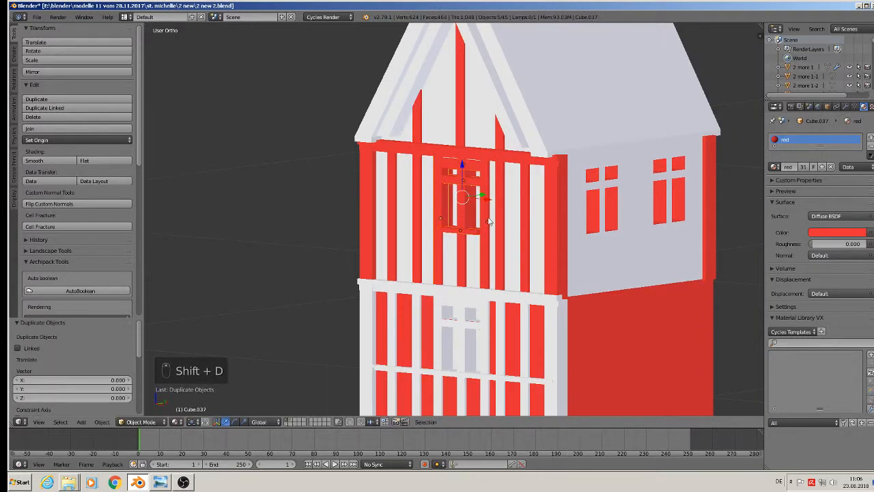
click(607, 232)
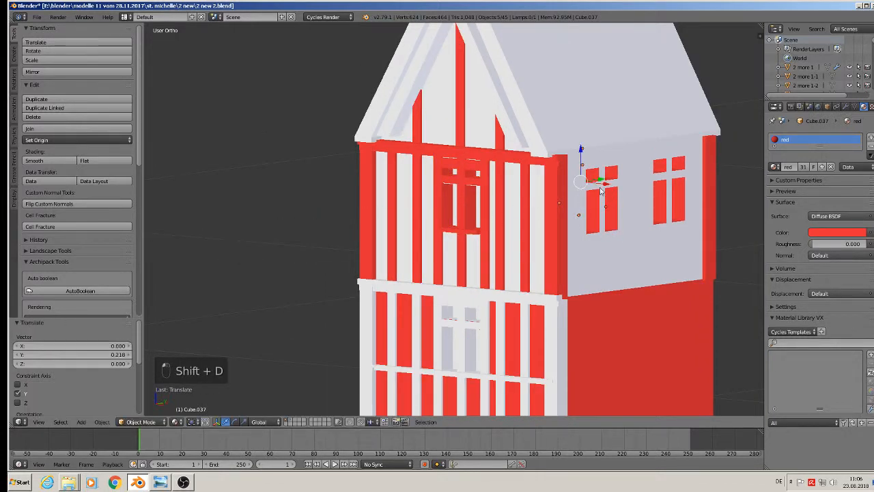
key(shift+d)
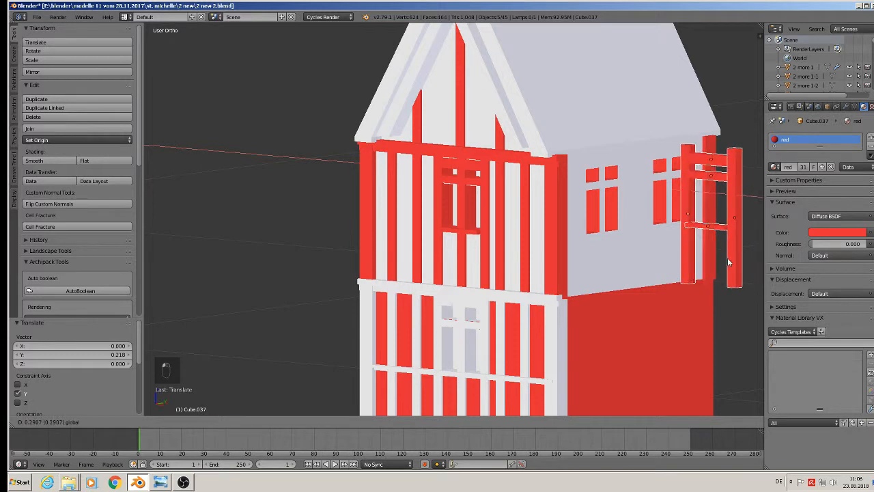
click(722, 271)
Rotate the copied window timbers 90° about the Z axis
text(r)
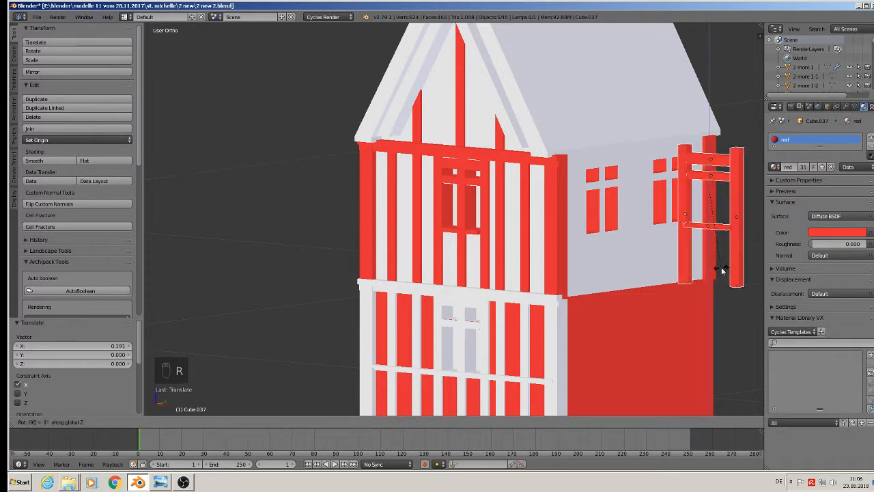
text(z90)
key(Return)
Move the rotated timbers -0.051 along X and -0.011 along Y to frame the rear side window
middle_drag(720, 269, 727, 226)
key(g)
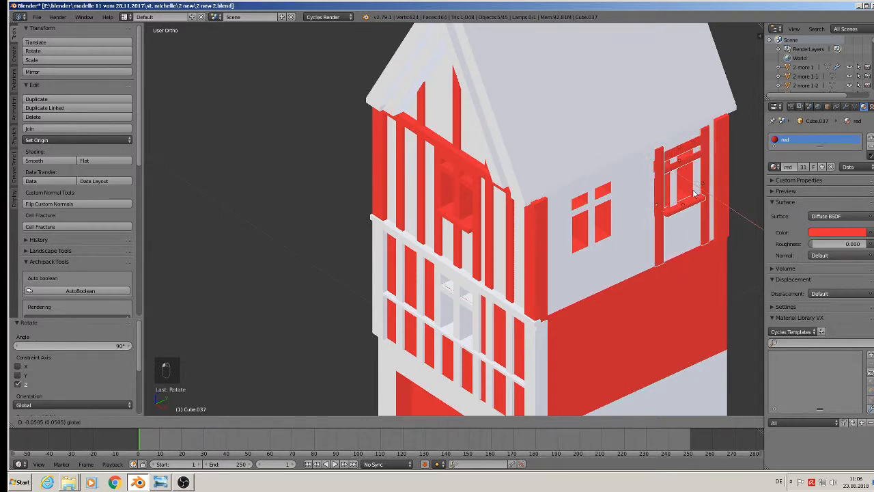
click(696, 193)
scroll(678, 186, up, 4)
middle_drag(679, 186, 627, 157)
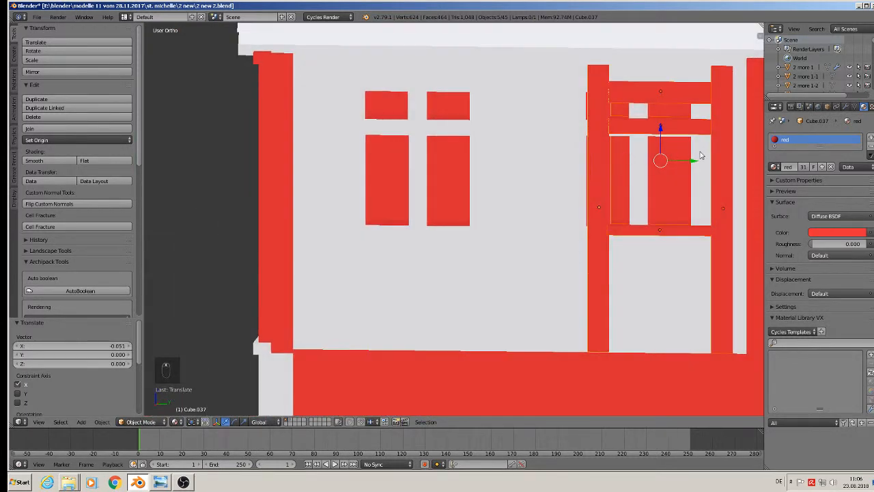
drag(693, 160, 673, 161)
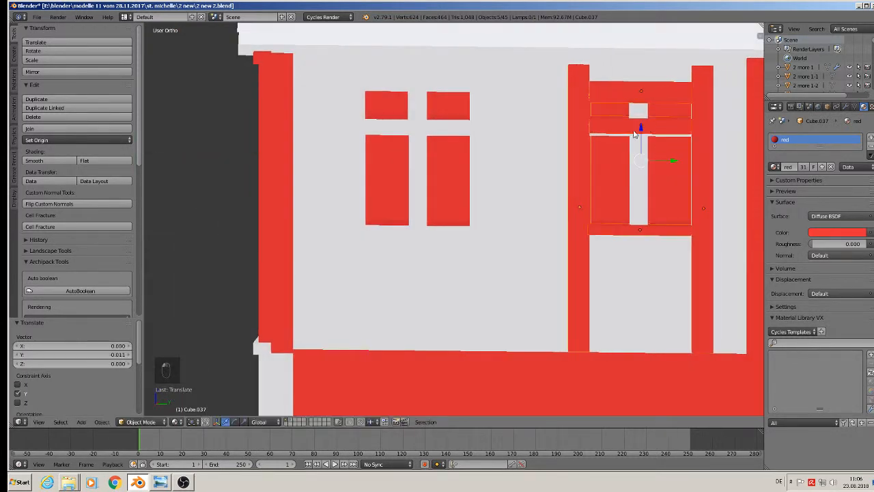
drag(640, 133, 645, 137)
scroll(649, 139, down, 1)
middle_drag(650, 134, 660, 136)
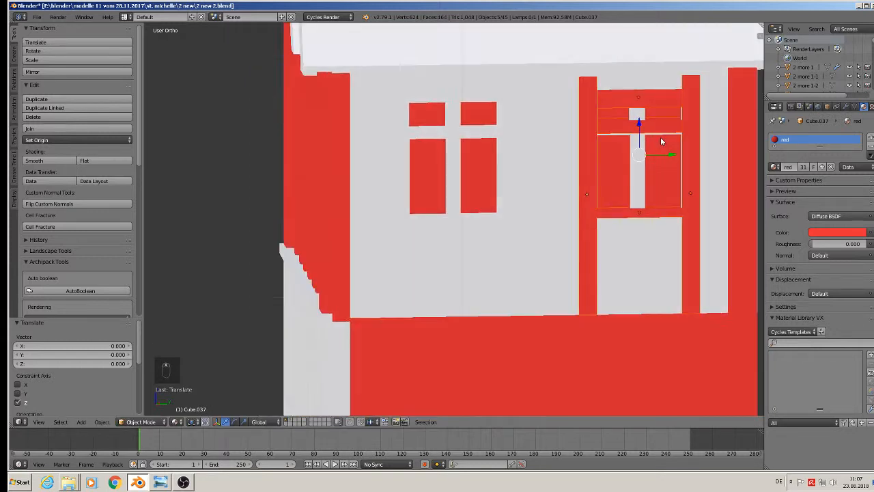
Duplicate the rear side window's timber frame and move the copy -0.125 along Y onto the front side window
key(shift+d)
click(663, 140)
drag(671, 155, 486, 166)
scroll(486, 166, down, 4)
scroll(442, 181, up, 3)
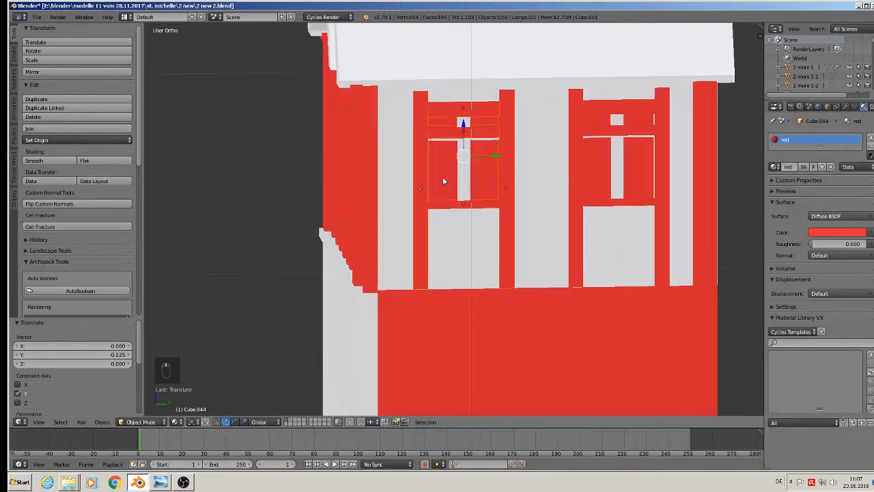
Duplicate the front side window's outer post nearest the house corner and move the copy 0.035 along Y to the window's centre
right_click(420, 208)
right_click(420, 239)
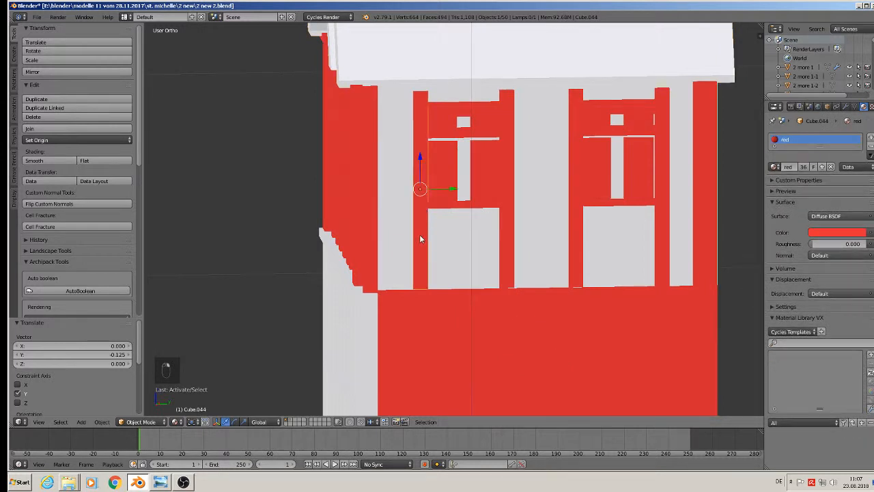
key(shift+f)
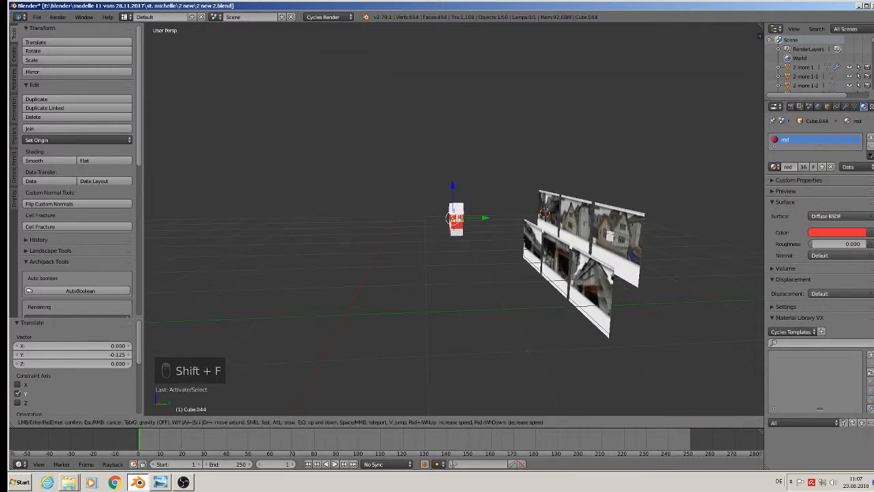
right_click(456, 223)
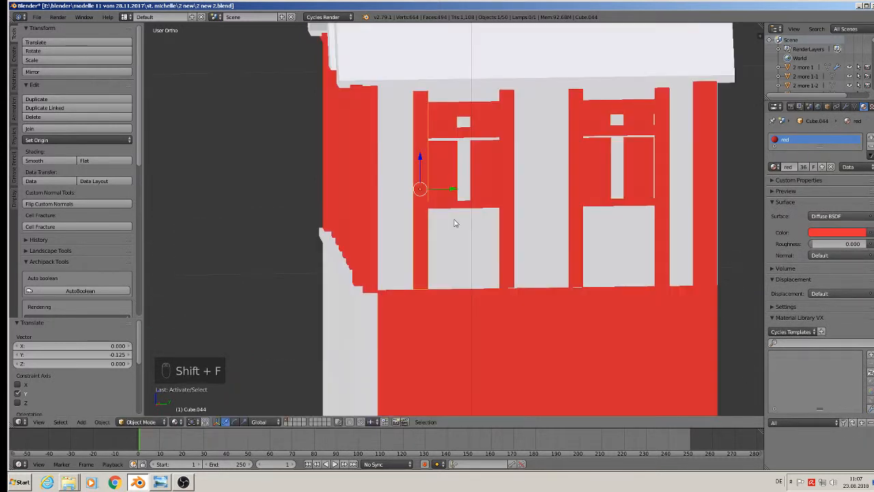
key(shift+d)
right_click(446, 180)
drag(449, 187, 490, 187)
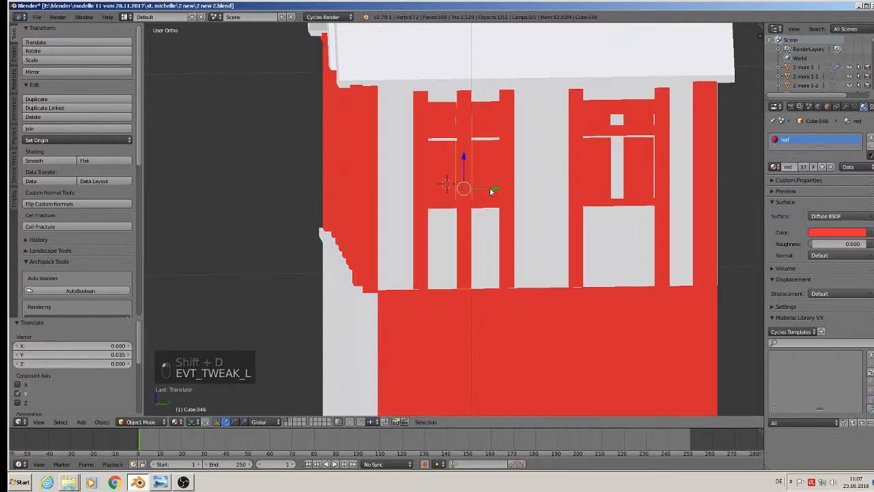
Duplicate the centre post and move the copy 0.123 along Y to the centre of the rear side window
key(shift+d)
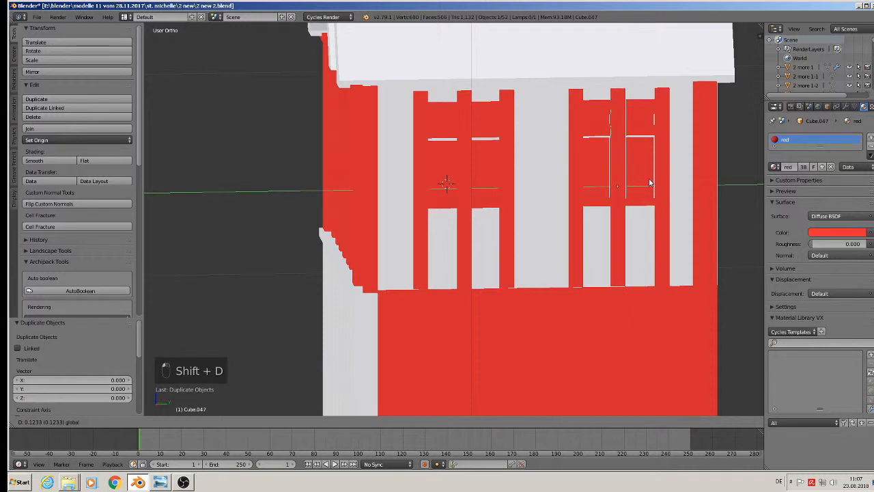
click(652, 183)
right_click(651, 184)
right_click(652, 184)
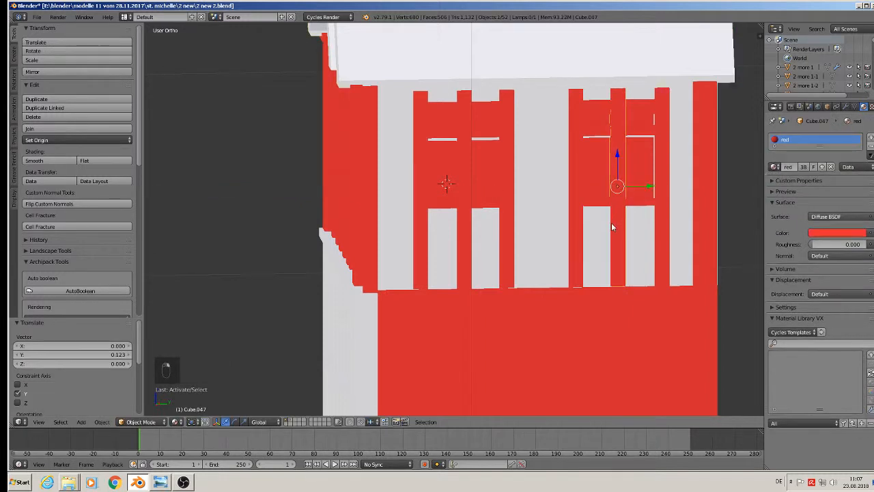
Duplicate the rear window's centre post and move the copy -0.063 along Y, between the two side windows
key(shift+d)
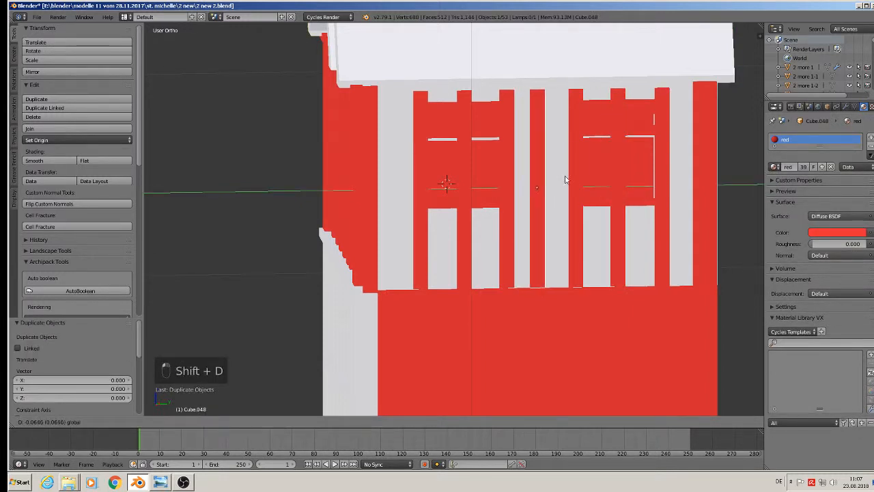
click(564, 180)
scroll(474, 126, up, 1)
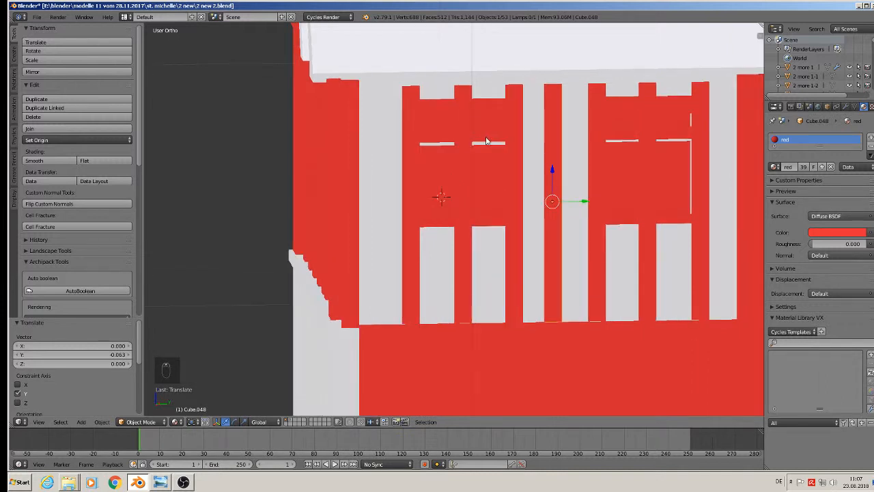
Lower the second crossbar of each side window by 0.002 along Z
right_click(486, 140)
drag(459, 106, 458, 109)
right_click(627, 136)
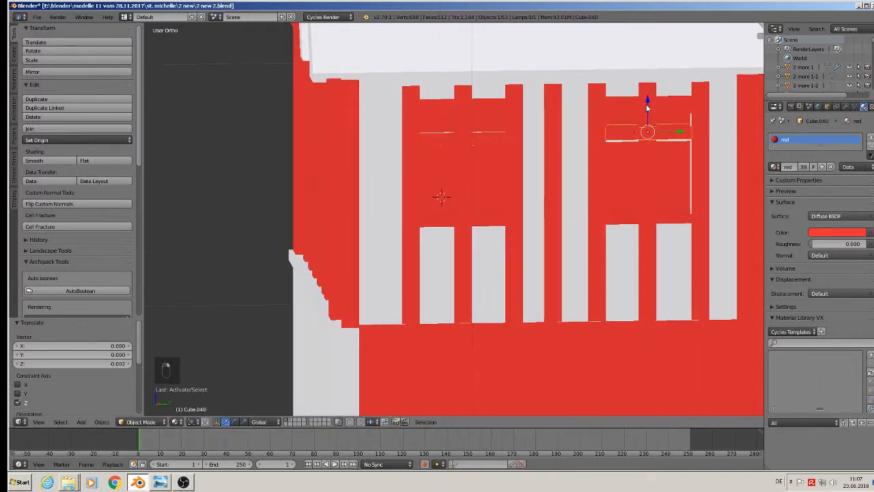
drag(647, 106, 648, 106)
middle_drag(521, 122, 439, 121)
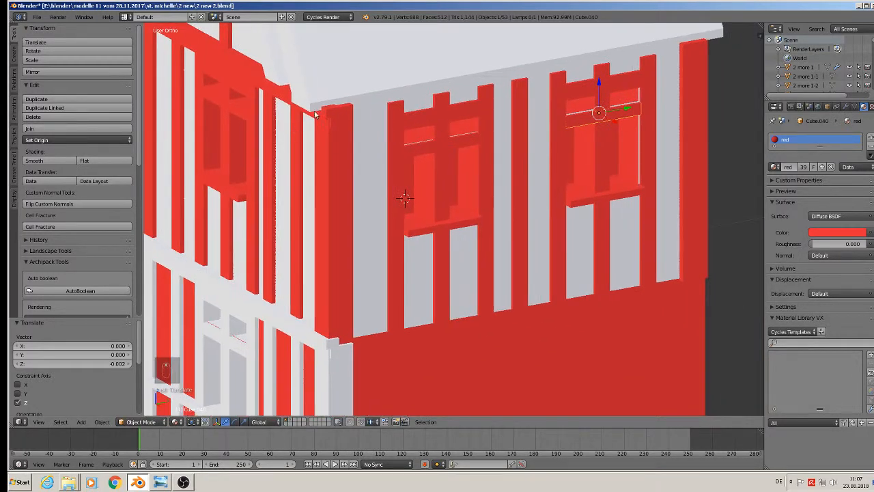
Duplicate the red horizontal beam below the front gable and move the copy along X, out in front of the side wall
right_click(235, 75)
scroll(246, 94, down, 2)
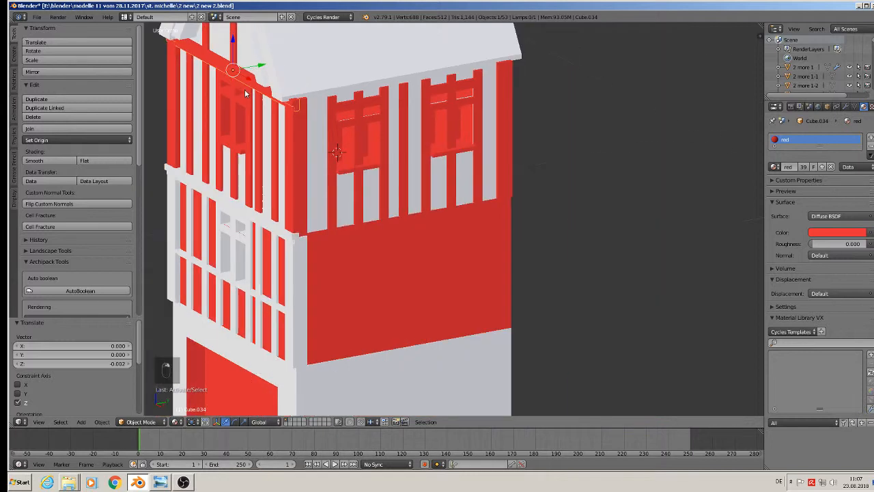
key(shift+d)
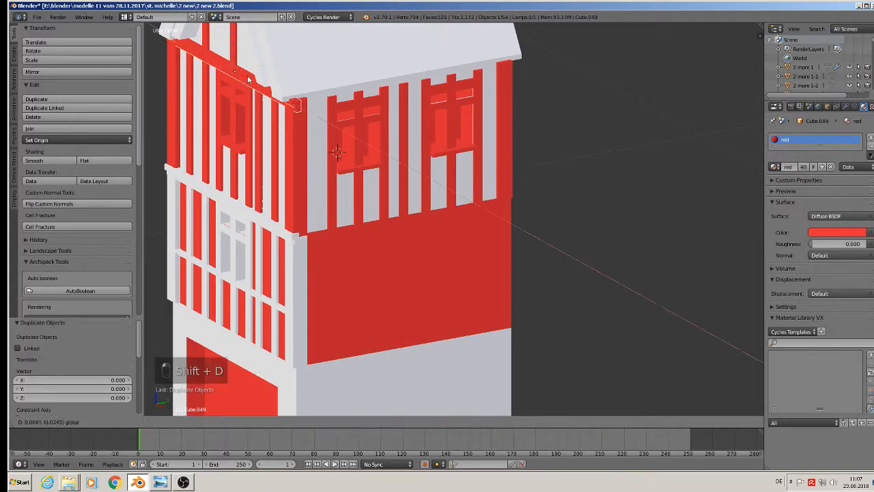
key(x)
click(449, 205)
key(t)
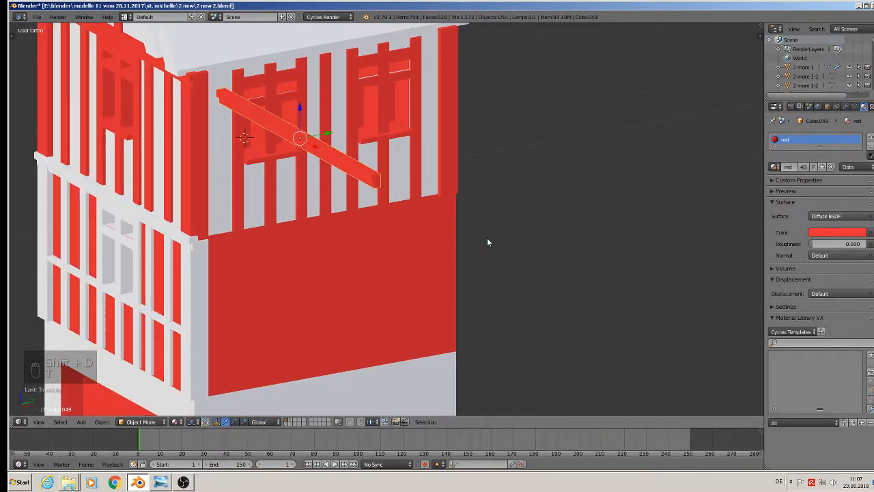
Rotate the beam copy 90° about Z and place it along the top of the side wall under the eaves
text(r)
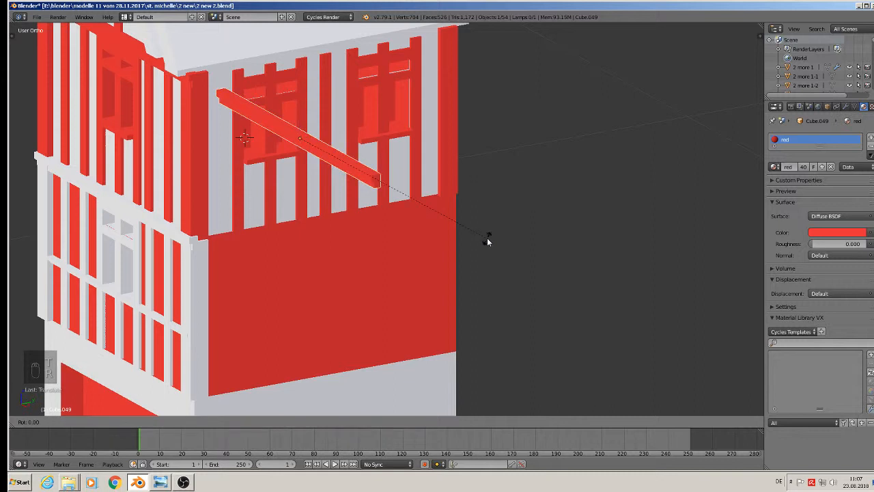
text(z90)
click(487, 241)
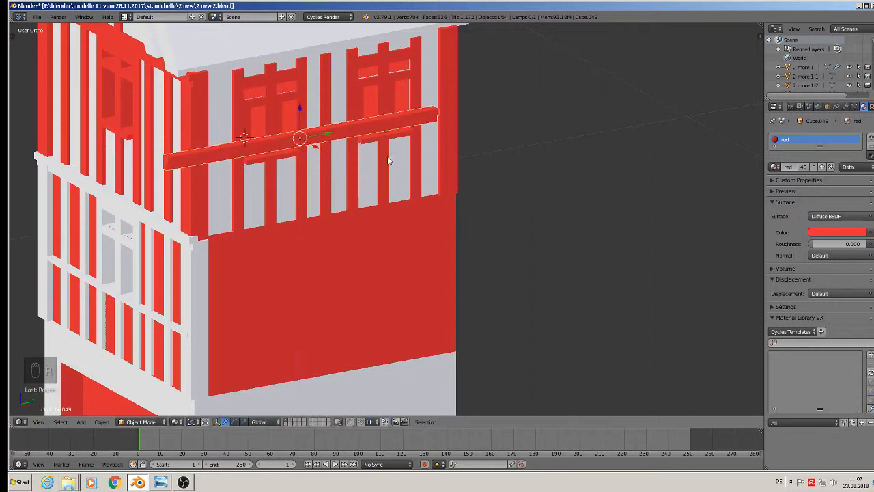
drag(314, 149, 341, 69)
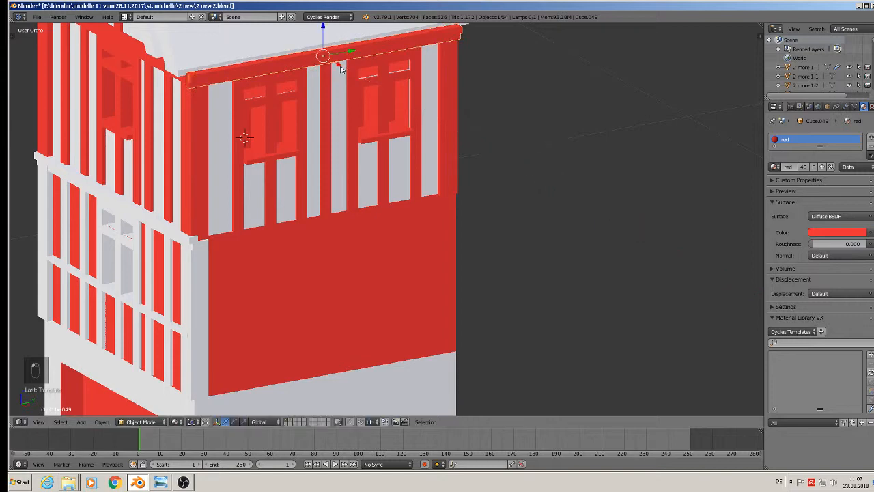
key(a)
Open the house body's mesh for editing in face selection, with selection limited to visible geometry
scroll(340, 73, up, 1)
middle_drag(369, 87, 292, 110)
scroll(340, 74, down, 2)
scroll(292, 110, up, 2)
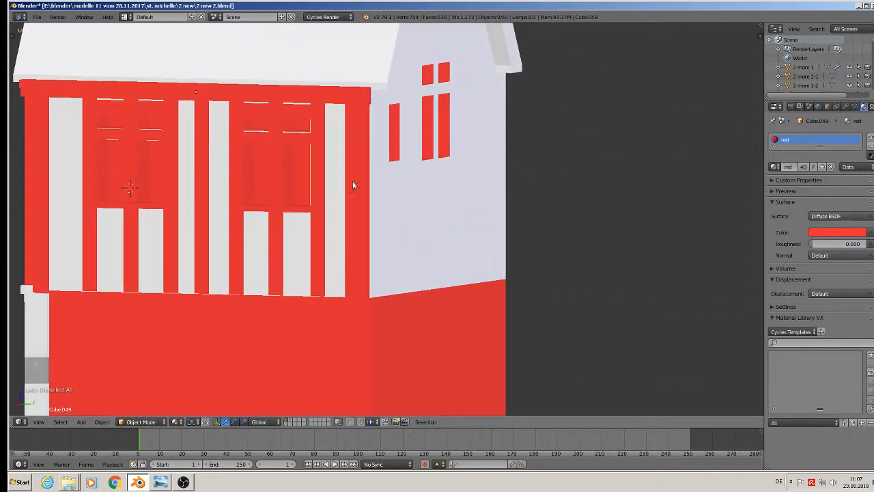
right_click(335, 194)
key(Tab)
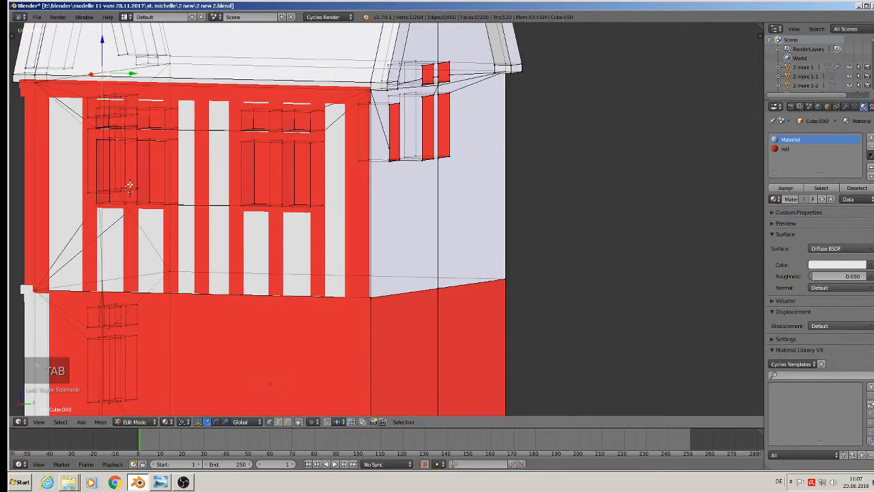
middle_drag(130, 185, 174, 200)
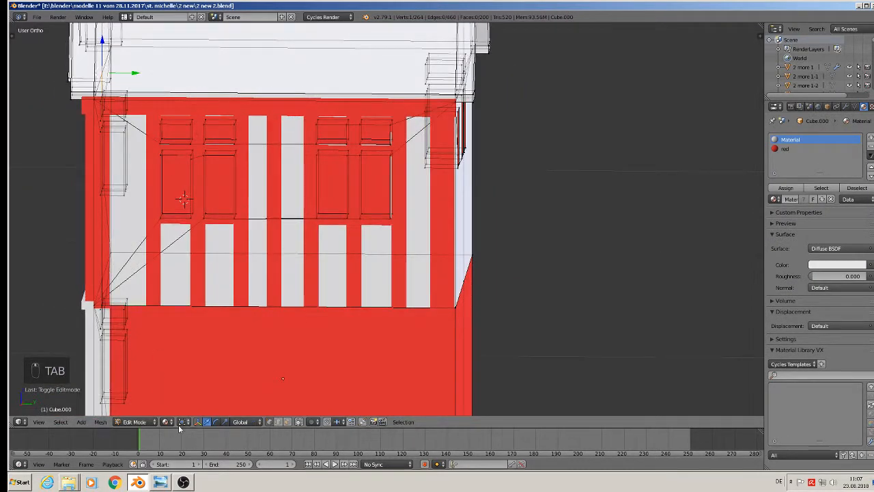
click(299, 422)
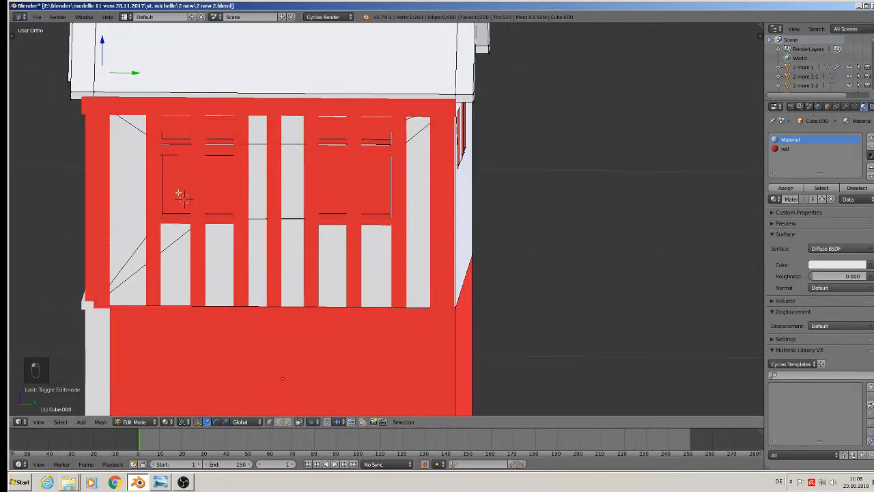
click(269, 422)
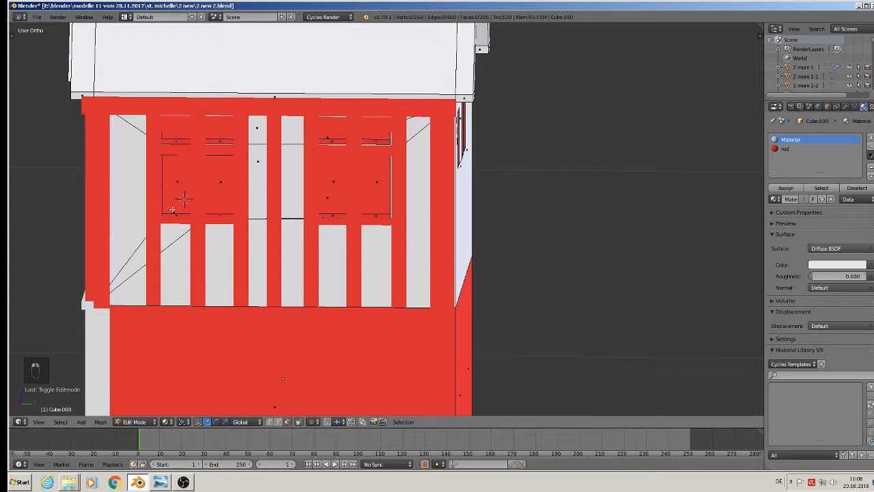
Assign the white "Material" to the eight red pane faces of the two side windows and finish editing the mesh
right_click(177, 181)
shift+right_click(170, 139)
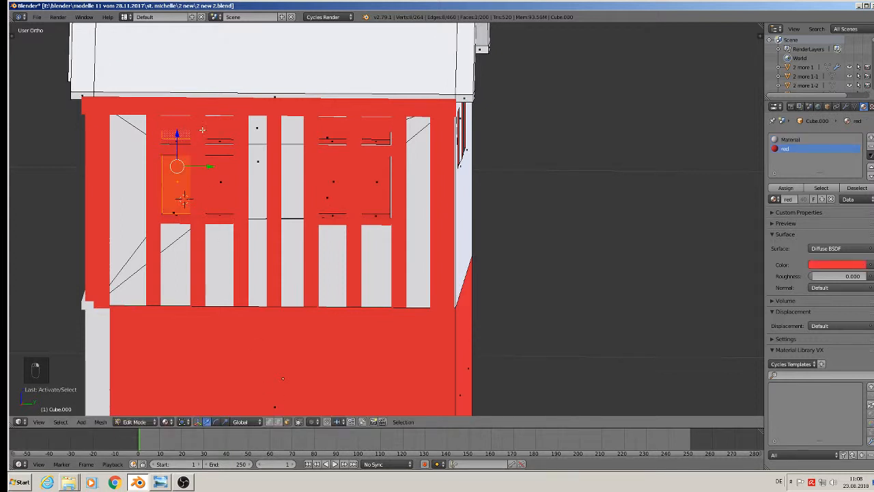
shift+right_click(218, 133)
shift+right_click(222, 173)
shift+right_click(349, 186)
shift+right_click(376, 184)
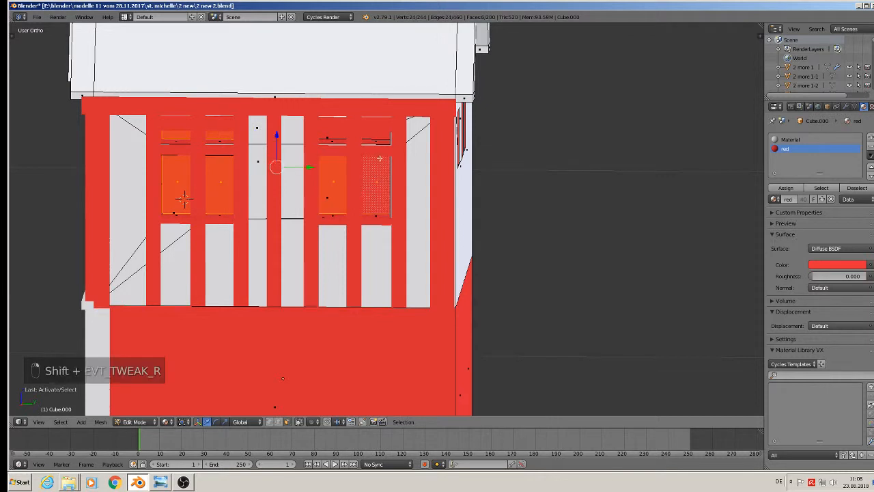
shift+right_click(376, 137)
shift+right_click(332, 137)
click(790, 139)
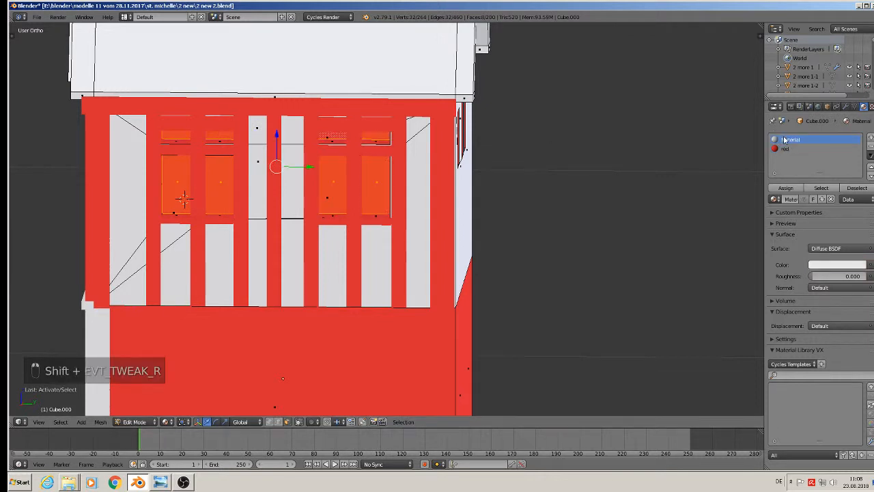
click(786, 188)
key(Tab)
Examine the whole house and the street-view reference photos, then inspect the framed side windows up close
scroll(454, 224, down, 4)
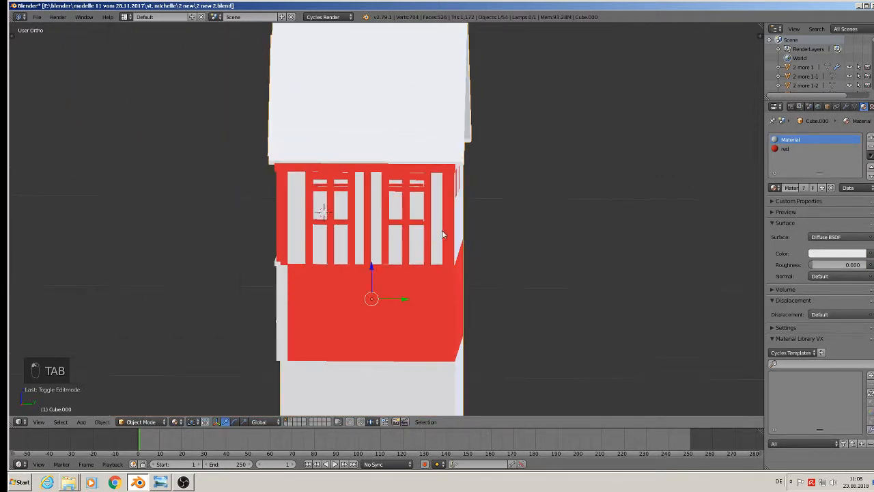
middle_drag(424, 236, 482, 239)
scroll(465, 222, down, 4)
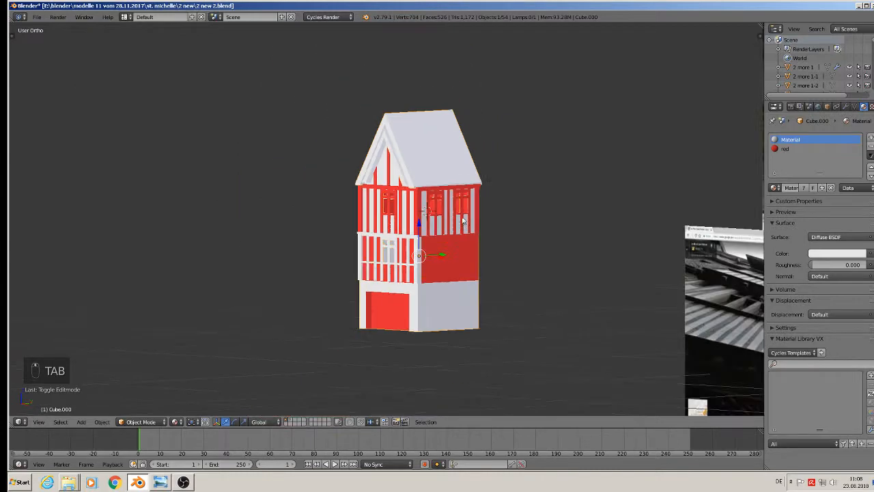
shift+middle_drag(584, 262, 258, 228)
shift+middle_drag(571, 81, 555, 116)
scroll(538, 133, up, 4)
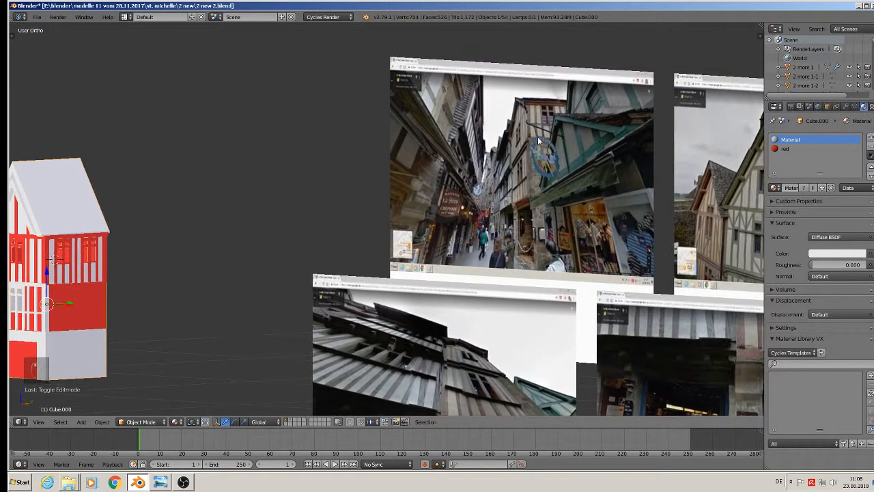
shift+middle_drag(261, 243, 642, 134)
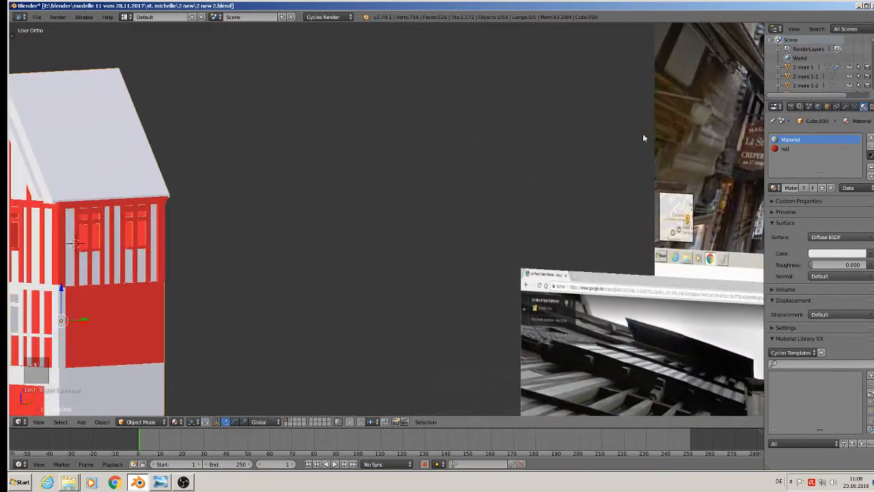
shift+middle_drag(292, 222, 622, 187)
scroll(443, 196, up, 3)
middle_drag(442, 196, 382, 201)
scroll(383, 205, up, 3)
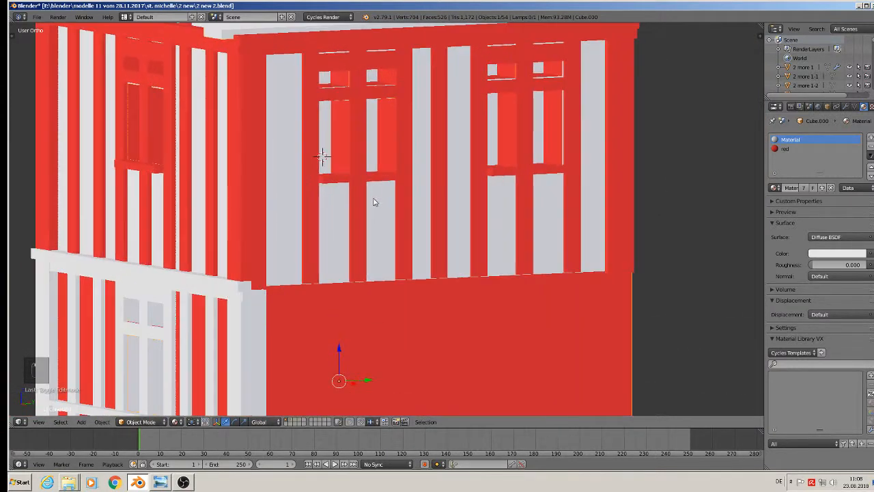
Delete the short red sill beams beneath the two upper side-wall windows
right_click(376, 178)
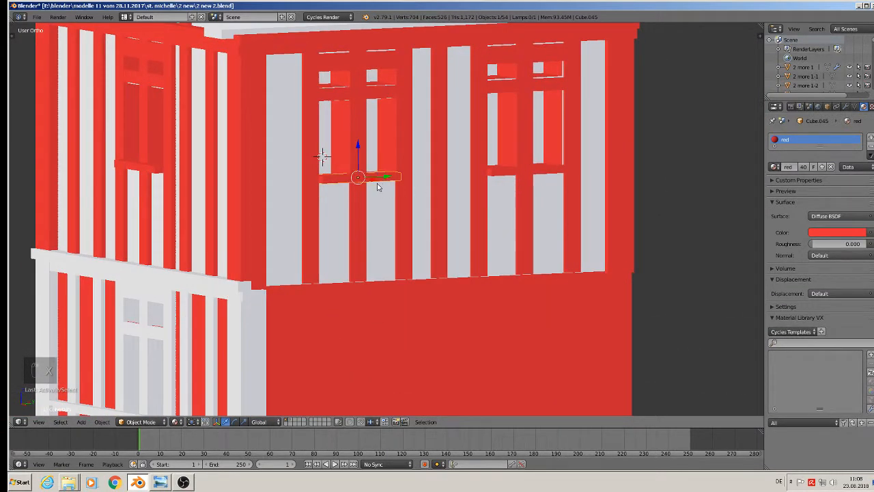
key(x)
click(376, 172)
right_click(499, 174)
key(x)
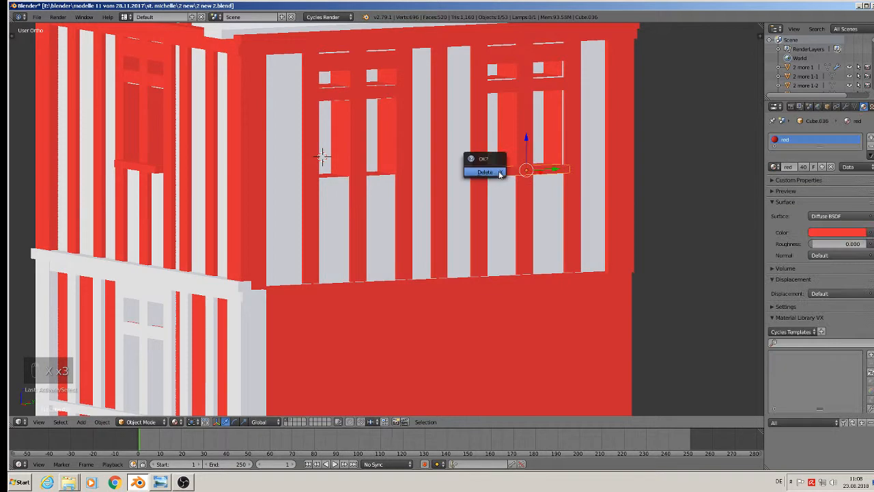
click(499, 172)
Duplicate the long red eaves beam and lower the copy to sill height beneath the side windows
shift+middle_drag(328, 40, 334, 79)
right_click(334, 78)
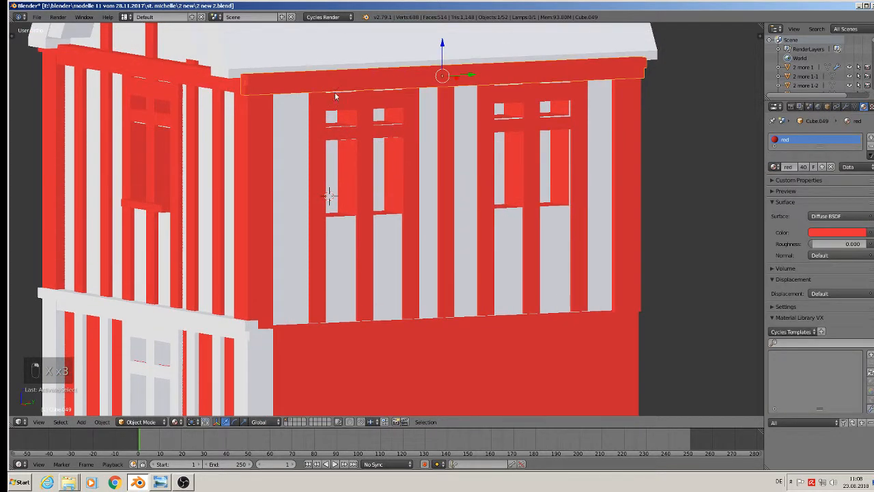
key(shift+d)
right_click(337, 97)
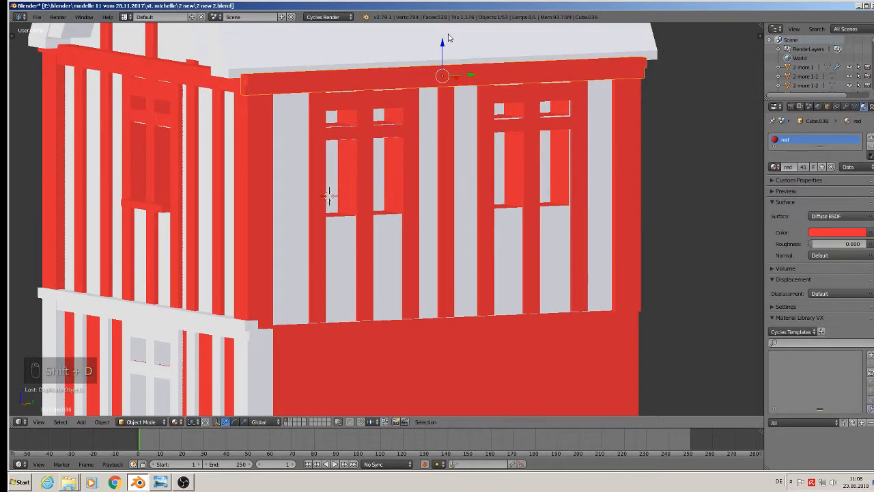
drag(448, 38, 449, 193)
Scale the sill-height beam down along Z and raise it slightly to meet the window bottoms
key(s)
key(z)
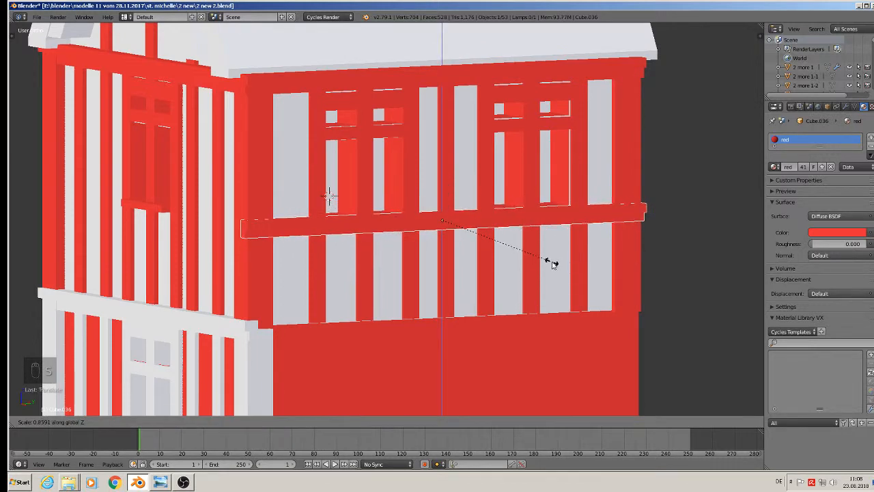
click(528, 240)
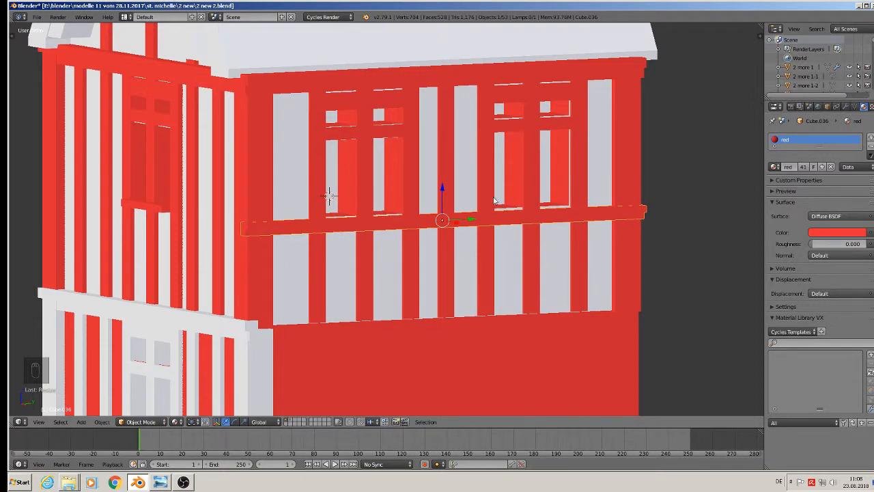
drag(444, 190, 441, 196)
click(442, 196)
key(a)
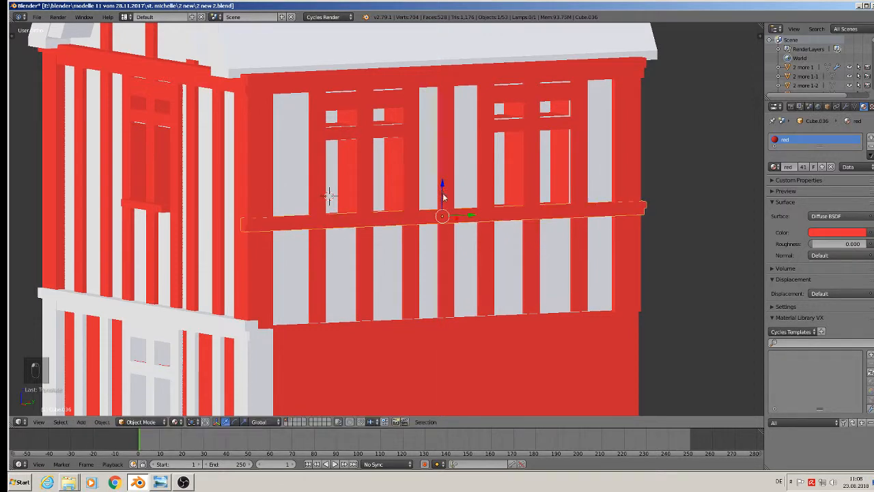
Adjust the positions of the sill-height beam and the eaves beam against the side wall
middle_drag(442, 196, 479, 252)
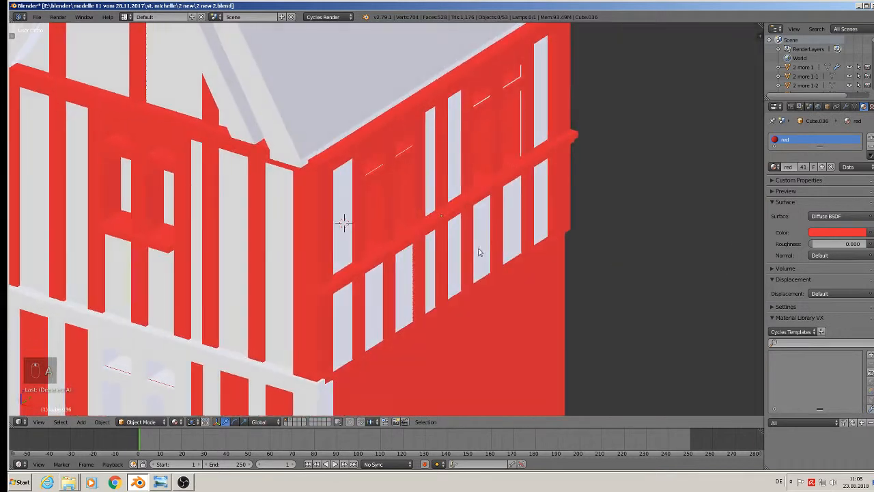
right_click(431, 231)
drag(441, 219, 446, 213)
right_click(320, 165)
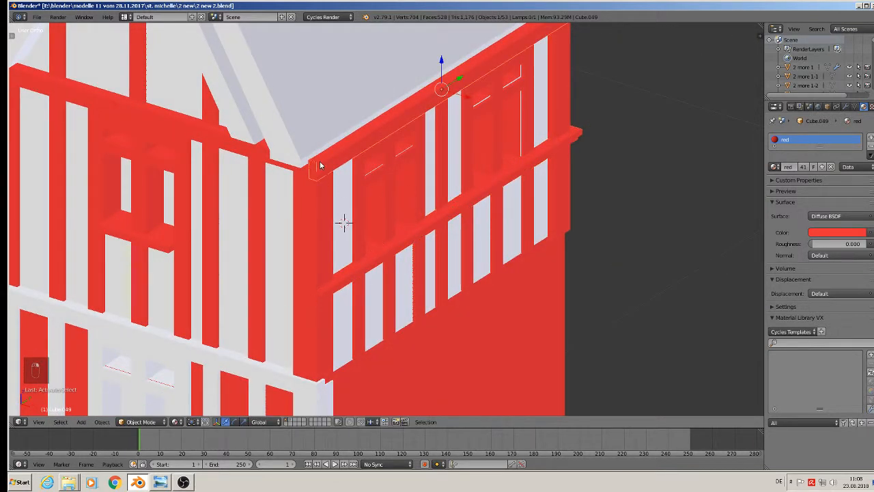
drag(465, 83, 464, 82)
scroll(377, 171, down, 1)
shift+middle_drag(373, 174, 416, 144)
key(a)
middle_drag(397, 183, 328, 211)
scroll(270, 214, down, 3)
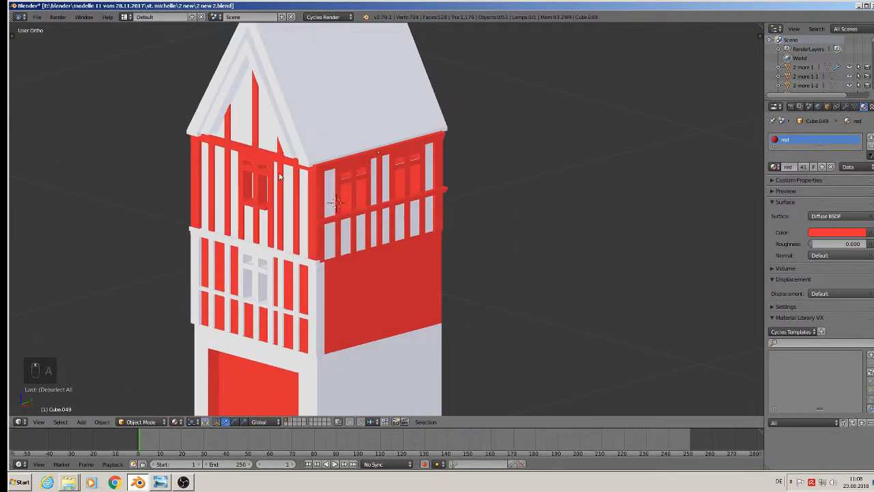
Save the current file and save a new version of it as "2 new 3.blend"
click(38, 17)
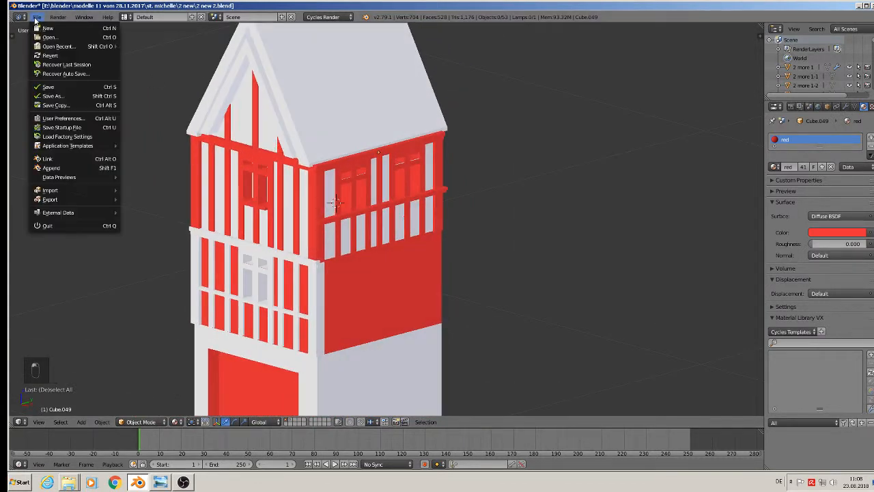
click(51, 87)
key(t)
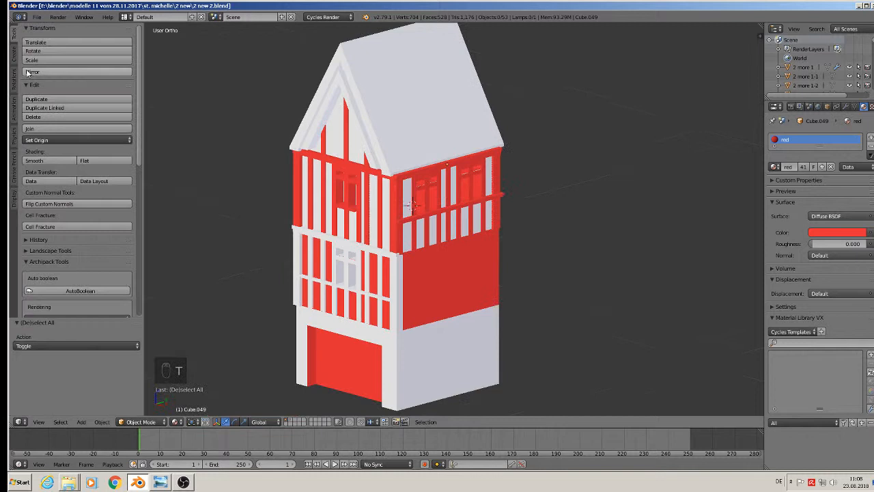
click(37, 16)
click(57, 98)
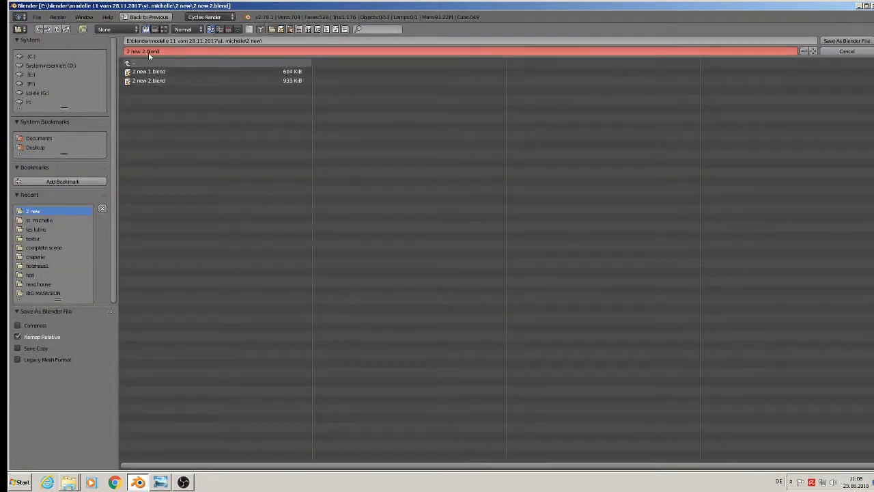
click(148, 51)
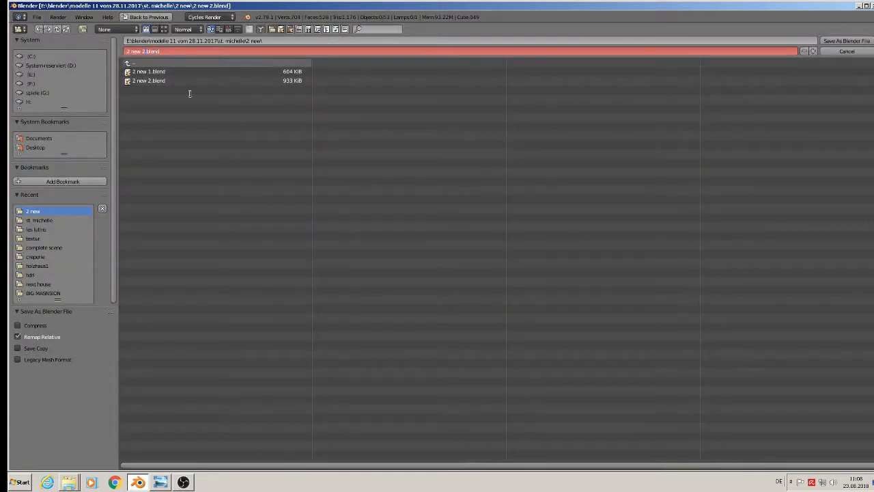
click(846, 41)
Examine the half-timbered gables and windows in the street-view reference photos
shift+middle_drag(543, 252, 383, 215)
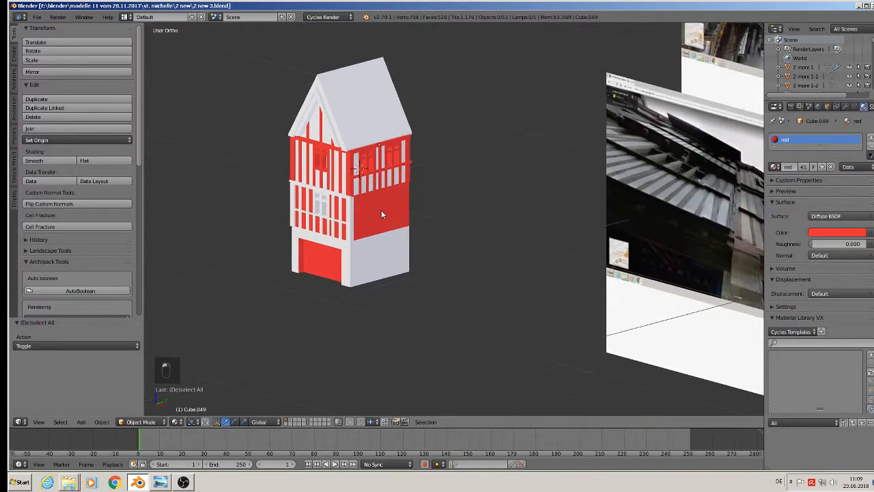
scroll(373, 208, down, 3)
scroll(519, 177, up, 6)
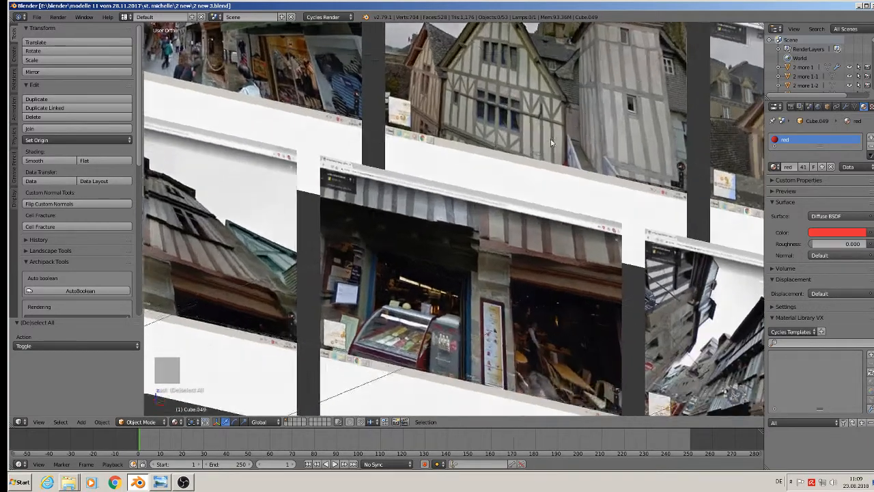
middle_drag(551, 142, 654, 105)
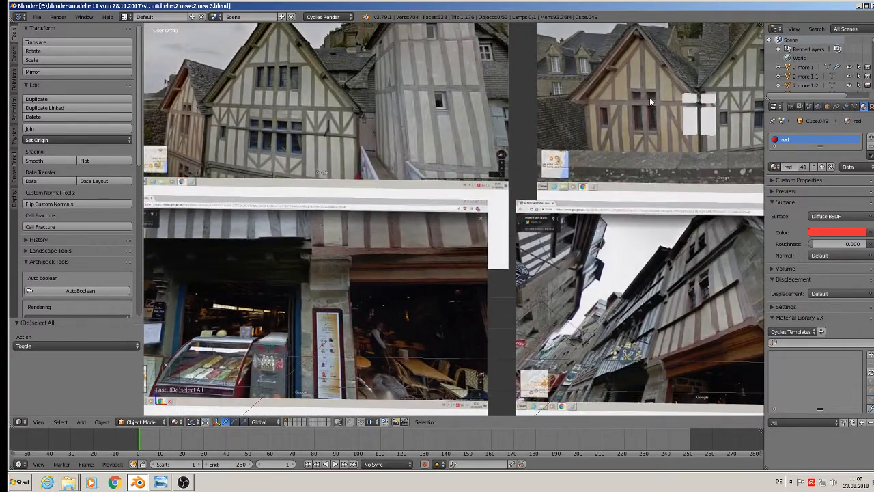
scroll(650, 97, up, 5)
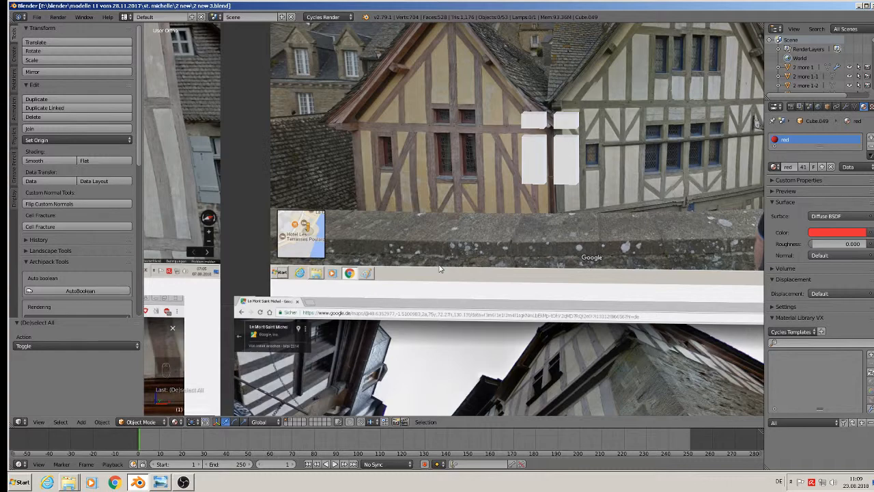
scroll(433, 239, down, 6)
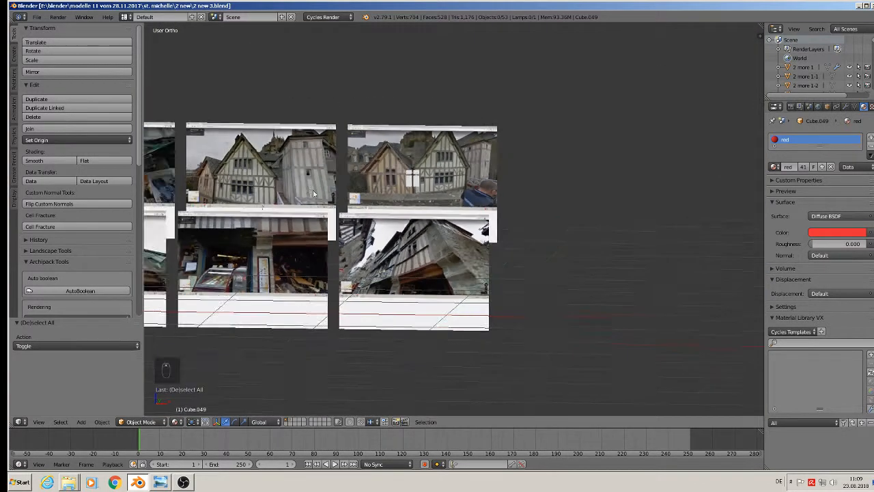
Duplicate the two sloping roof-edge faces of the unframed gable in the house body's mesh and scale the copies to 0.698
middle_drag(375, 172, 330, 162)
right_click(357, 166)
key(Tab)
scroll(298, 157, up, 3)
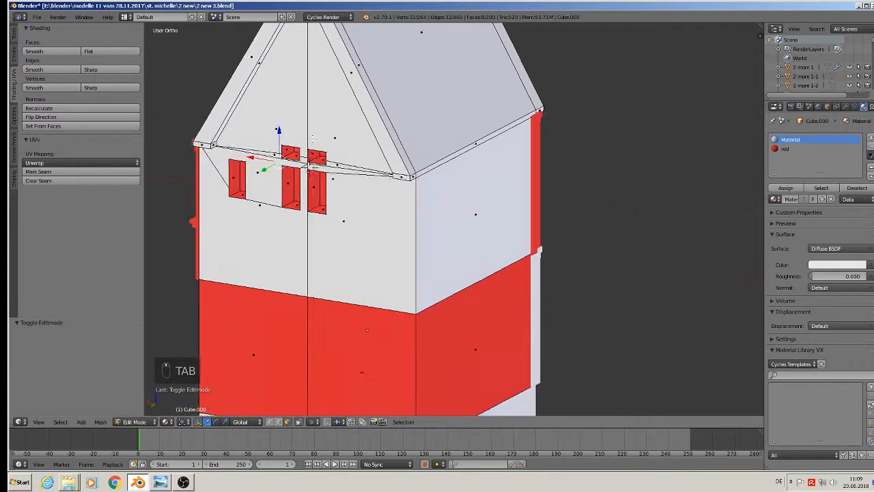
right_click(254, 52)
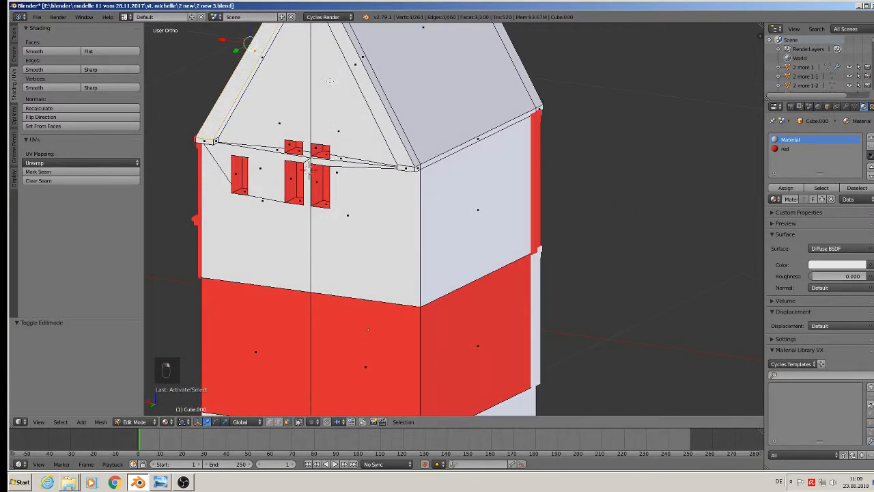
shift+right_click(396, 150)
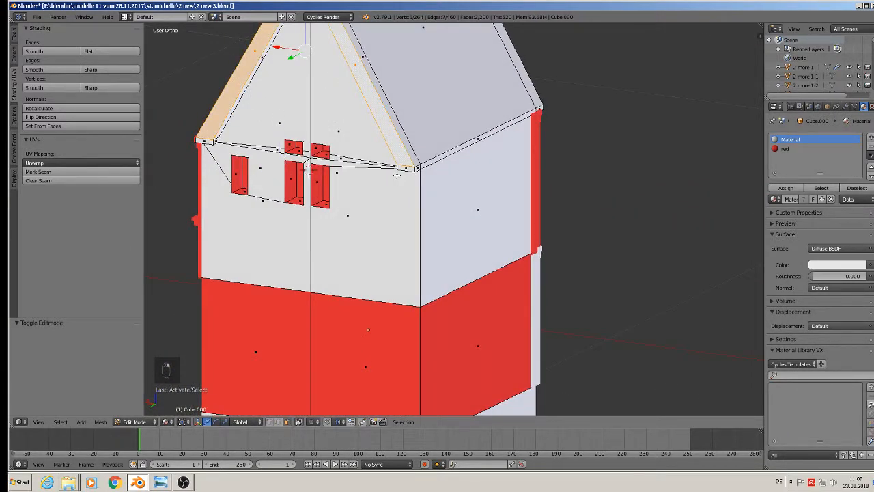
key(shift+d)
key(s)
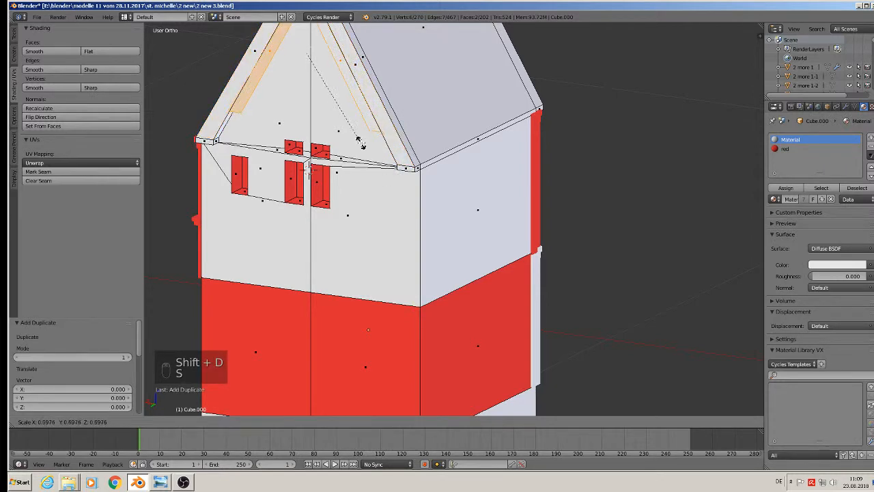
click(360, 141)
Fit the sloping strips inside the gable by moving them -0.035 along Z, scaling them by 1.098, and raising them 0.006
middle_drag(360, 141, 228, 153)
key(g)
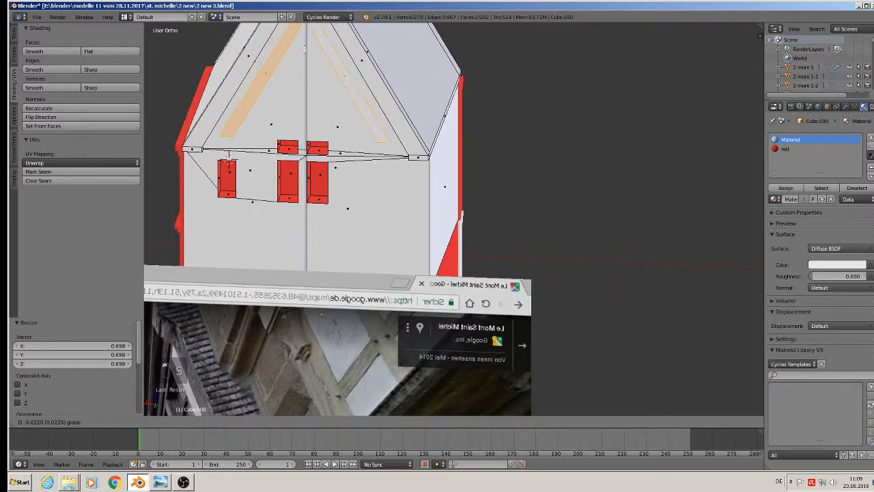
click(228, 162)
key(s)
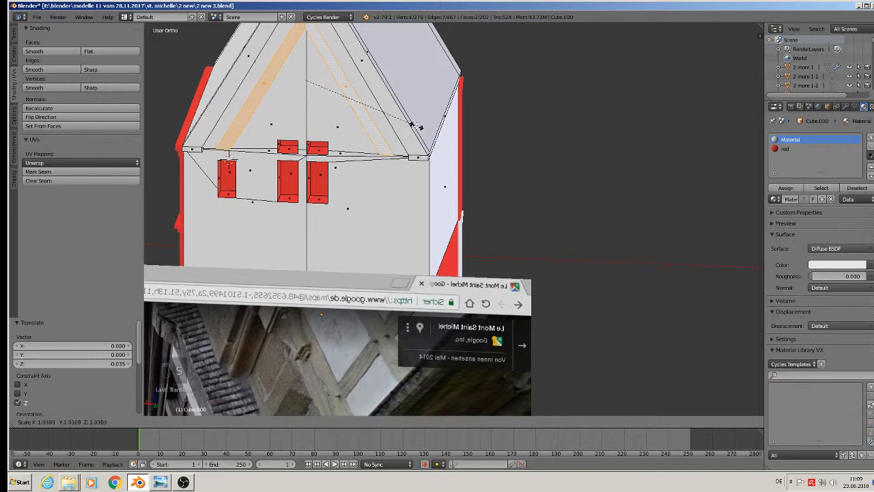
click(422, 128)
key(g)
key(z)
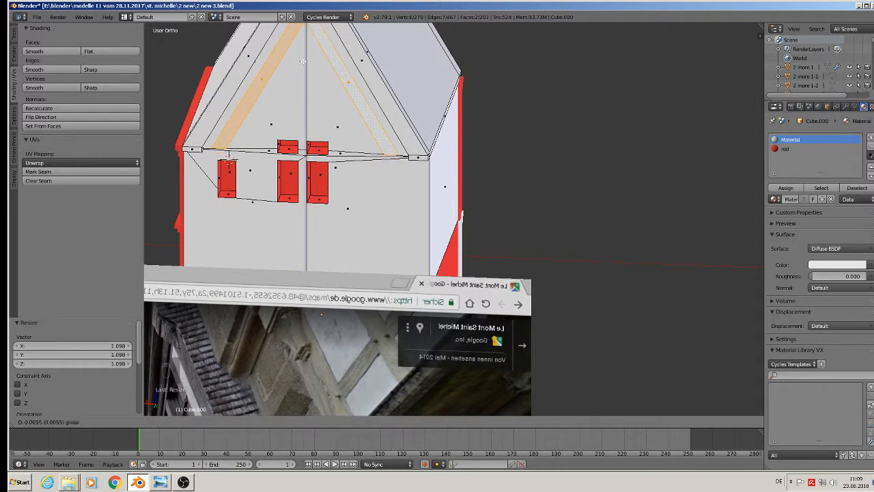
drag(303, 62, 304, 62)
Extrude the two sloping gable strips, offset the extruded faces by -0.013 along Y, and finish editing the mesh
shift+middle_drag(317, 107, 389, 219)
middle_drag(389, 218, 362, 241)
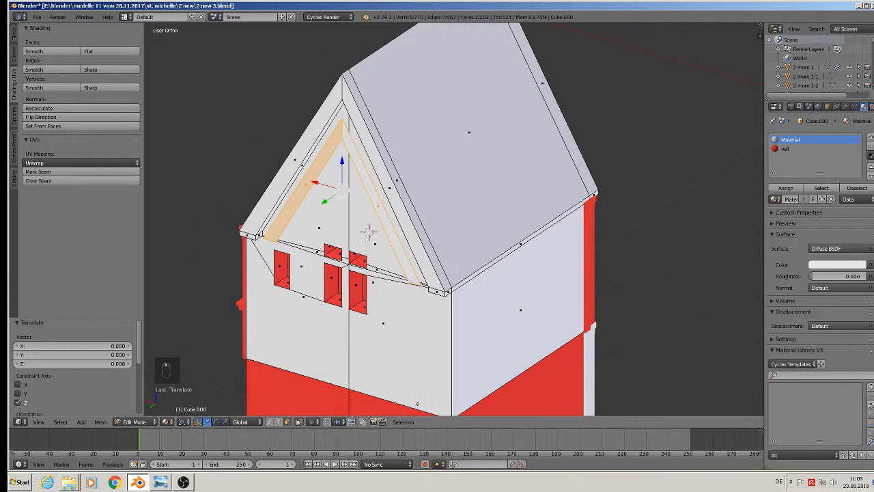
key(e)
right_click(369, 232)
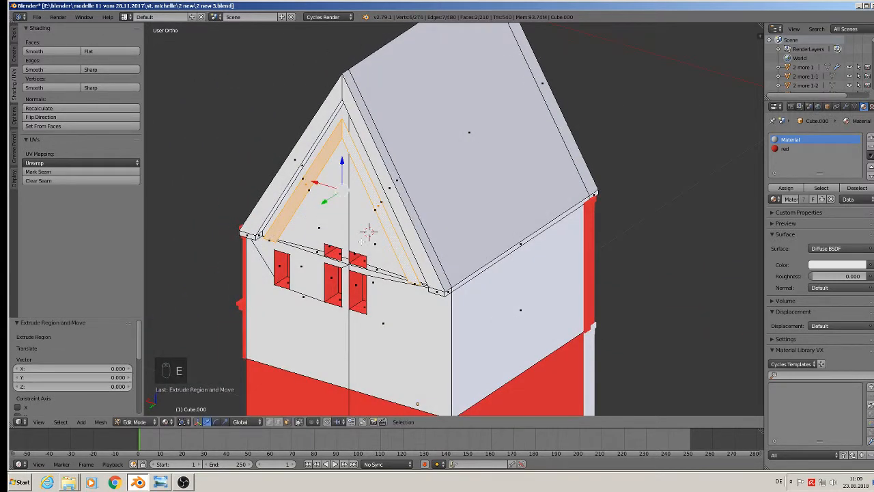
drag(324, 197, 330, 198)
scroll(334, 205, up, 1)
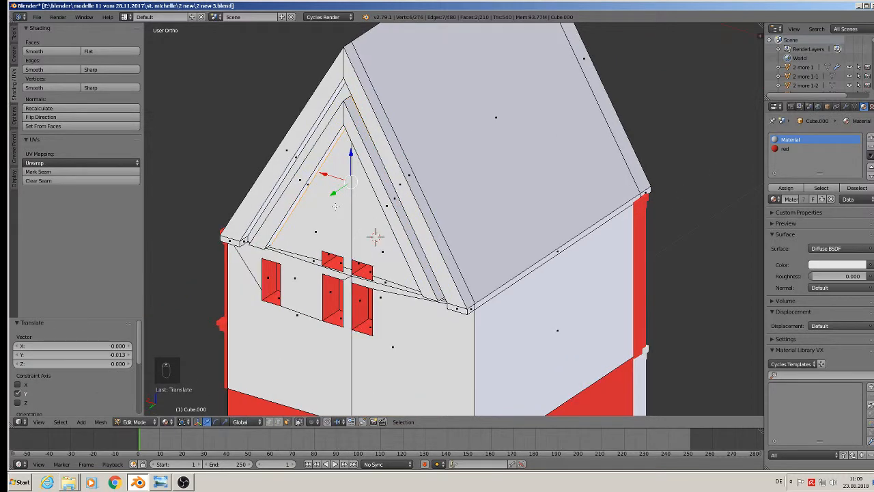
key(Tab)
key(Tab)
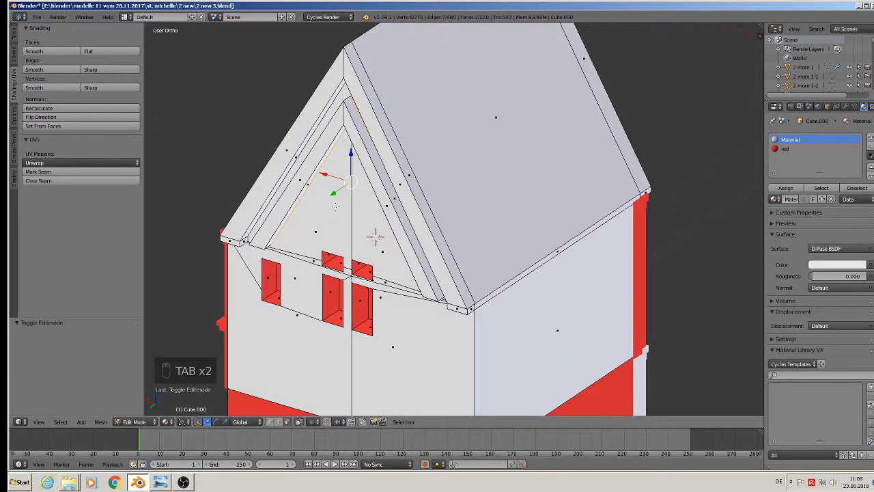
middle_drag(375, 237, 252, 247)
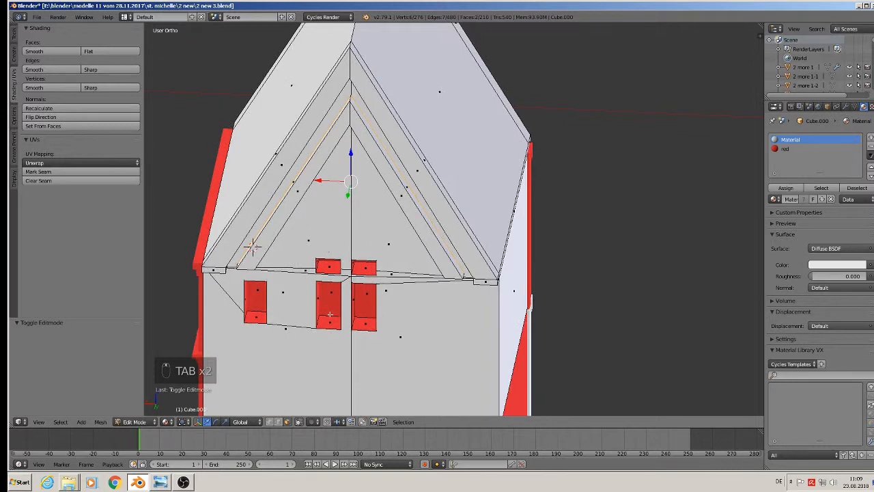
shift+middle_drag(330, 314, 570, 224)
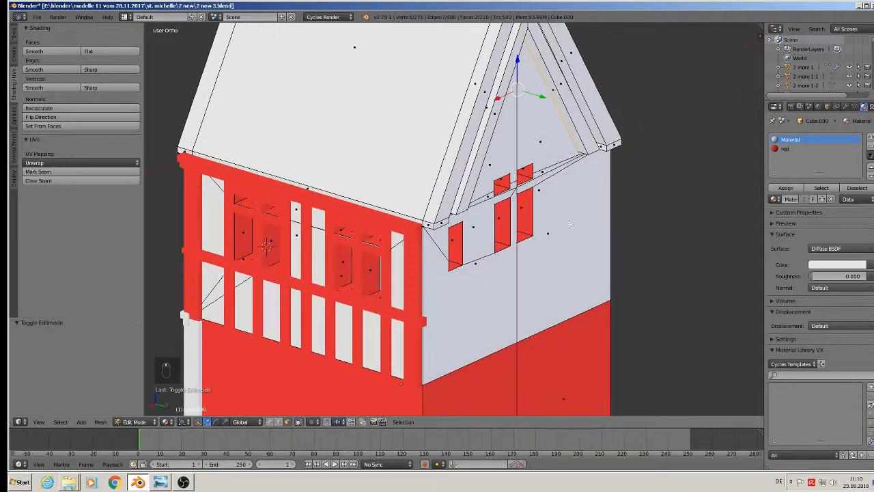
key(Tab)
Duplicate the five red beams framing the double window near the side wall's corner and move the copies 0.158 along Y
right_click(376, 255)
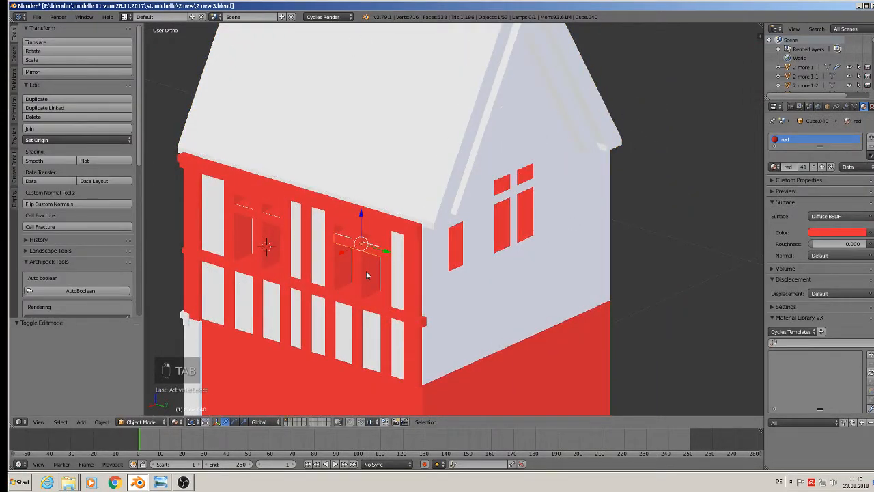
scroll(366, 276, up, 1)
shift+right_click(366, 292)
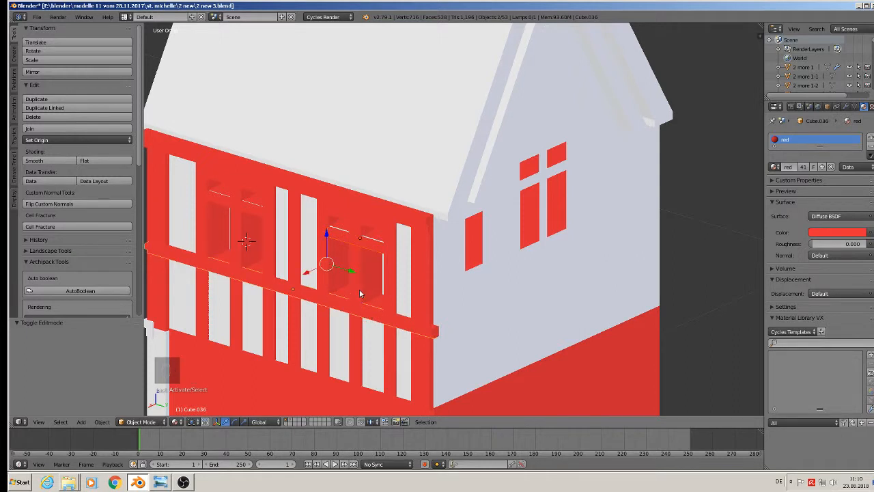
right_click(359, 246)
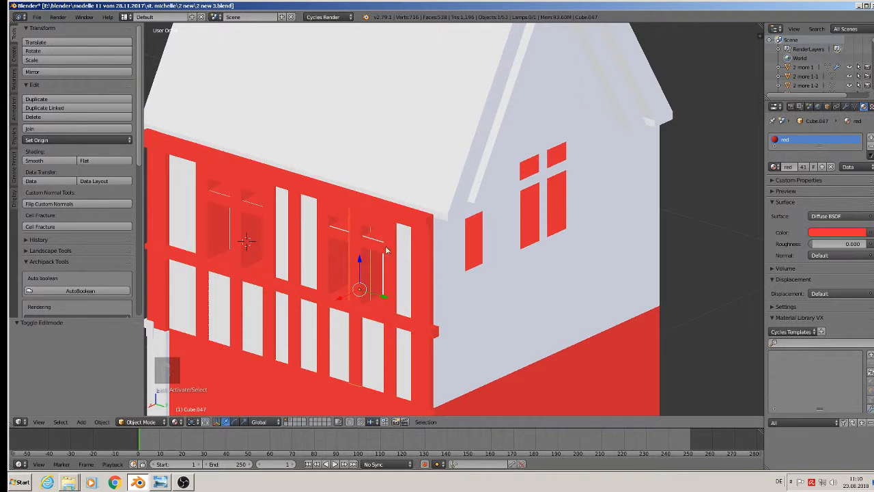
right_click(389, 252)
right_click(319, 248)
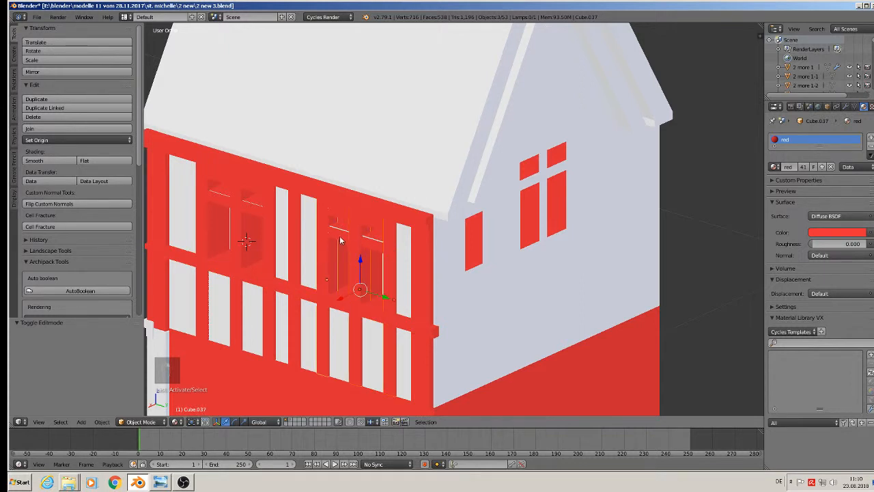
right_click(340, 240)
right_click(334, 216)
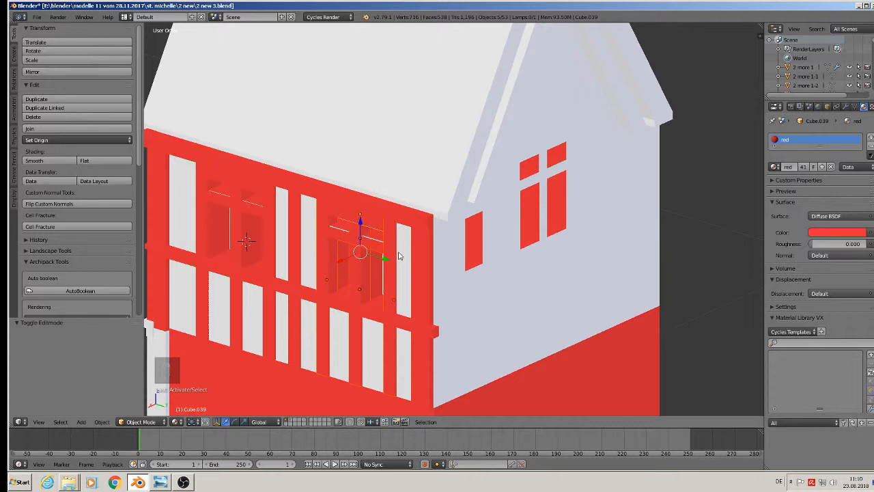
key(shift+d)
key(y)
click(538, 290)
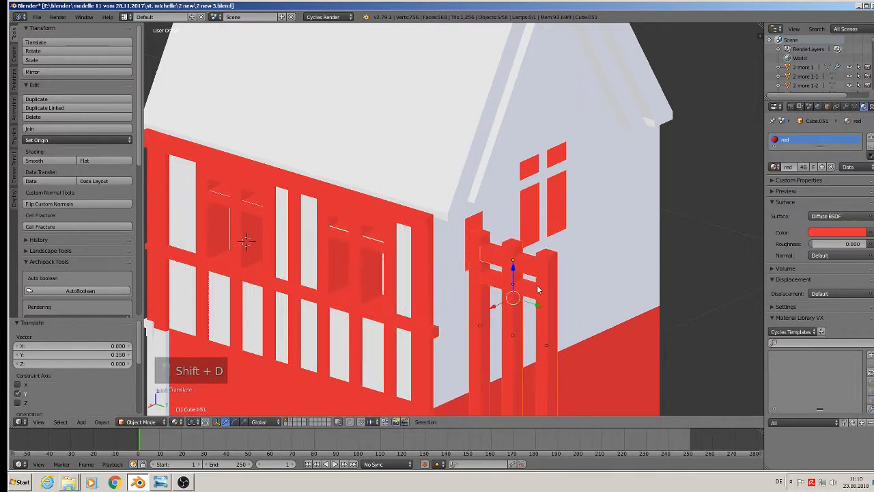
Rotate the copied window framing 90° about Z and shift it -0.078 along X toward the unframed gable
key(r)
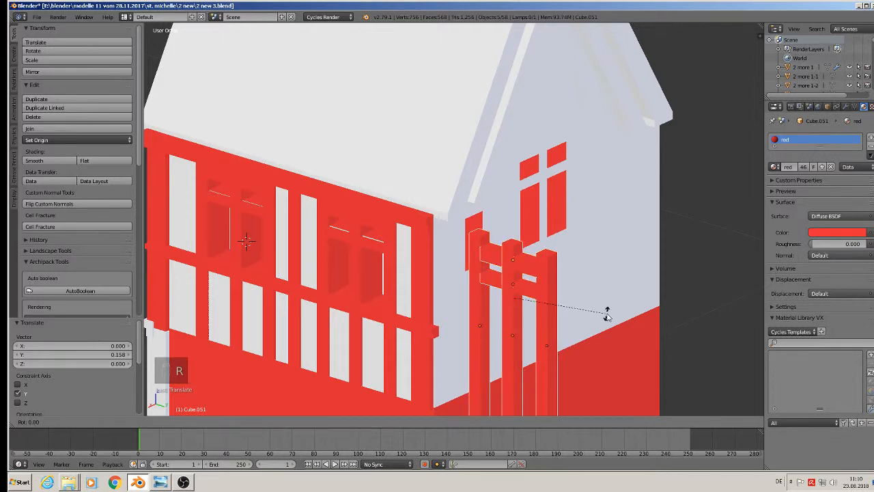
key(z)
key(9)
key(0)
key(Return)
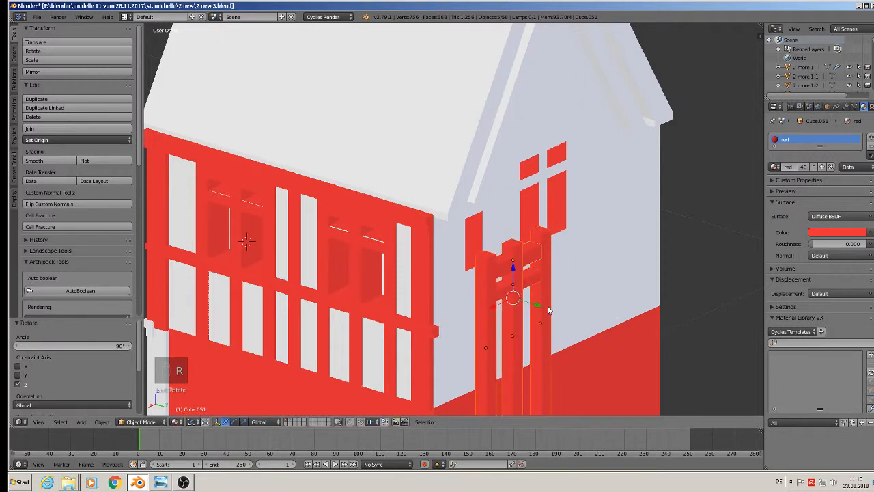
drag(490, 311, 554, 275)
Fit the copied framing against the gable's paired windows, shifting it 0.058 along X and raising it 0.036 along Z
middle_drag(630, 276, 608, 293)
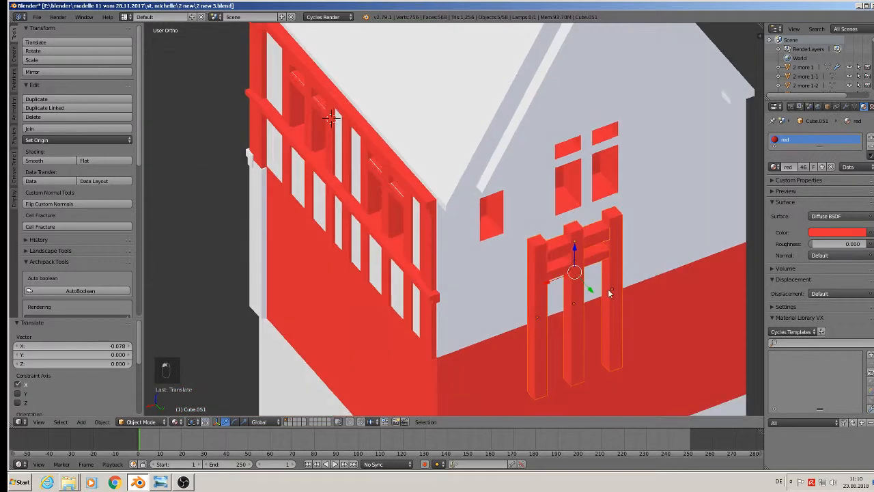
drag(594, 296, 565, 195)
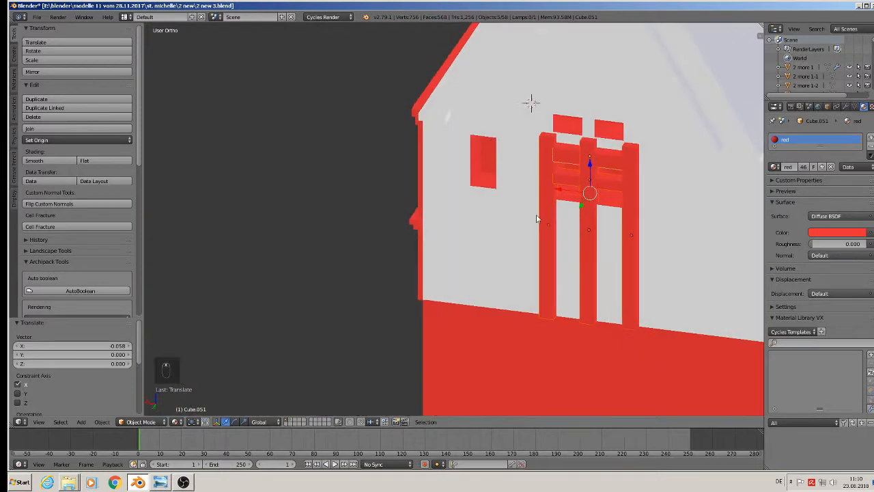
drag(590, 167, 600, 129)
middle_drag(601, 129, 589, 200)
scroll(602, 200, up, 1)
scroll(602, 198, up, 1)
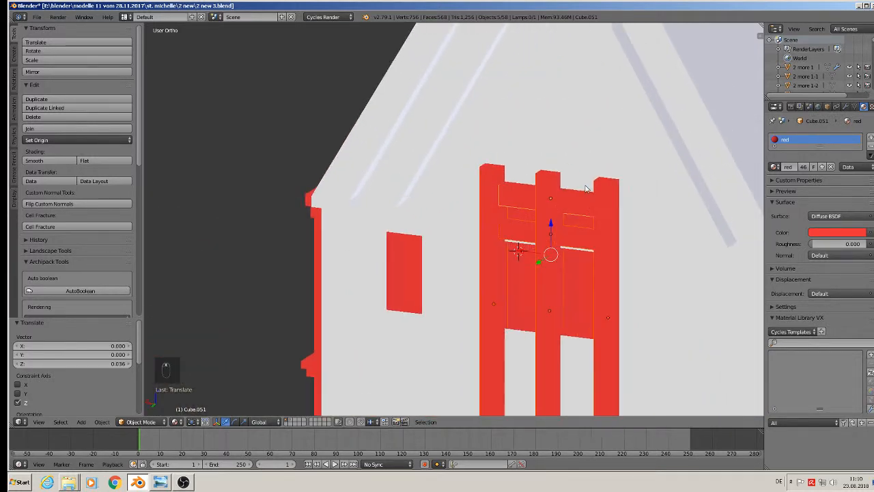
scroll(586, 187, down, 1)
scroll(581, 239, up, 1)
scroll(577, 250, down, 1)
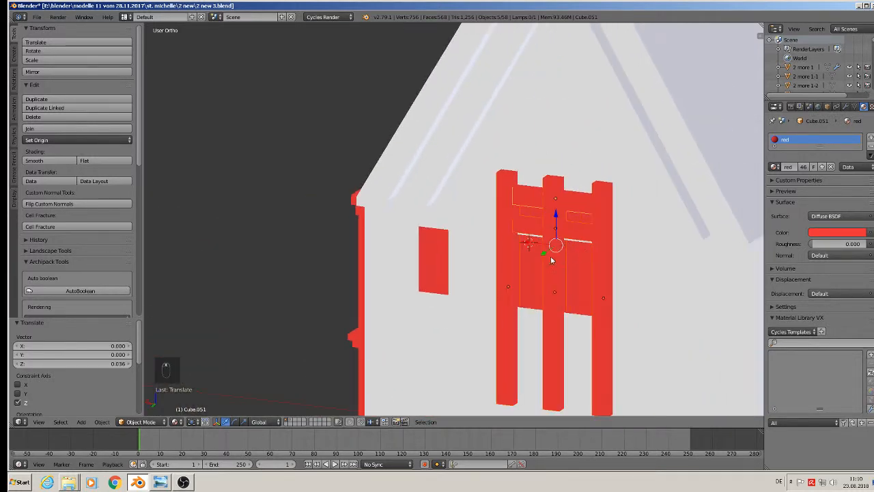
shift+middle_drag(533, 208, 556, 142)
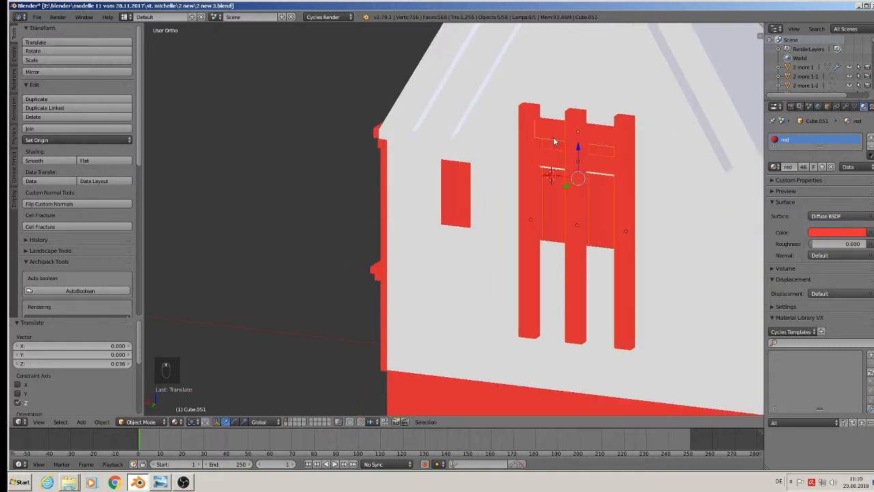
scroll(552, 152, down, 2)
scroll(544, 262, up, 1)
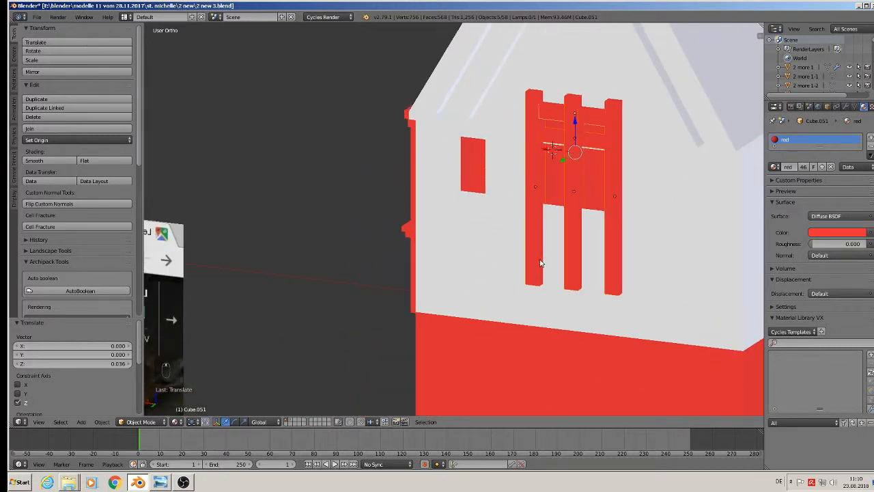
Lengthen the framing post nearest the small gable window by moving its lower end down to the red lower storey
right_click(540, 262)
key(Tab)
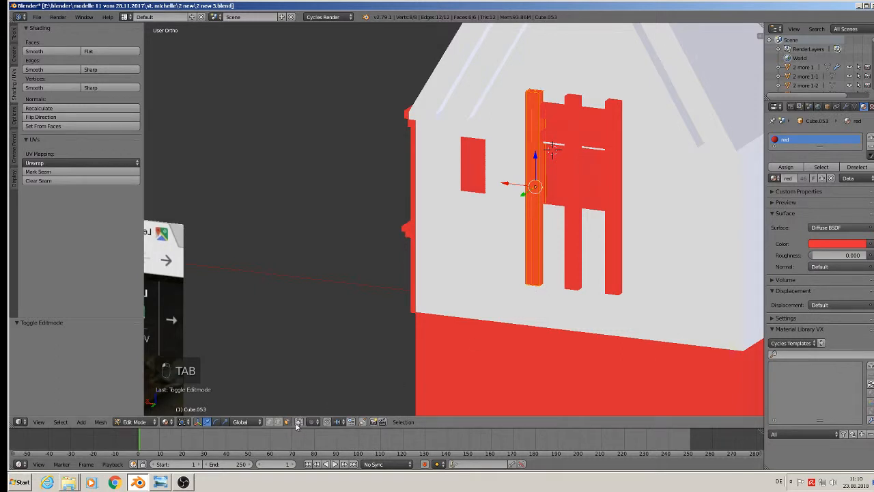
key(a)
key(c)
drag(528, 284, 540, 284)
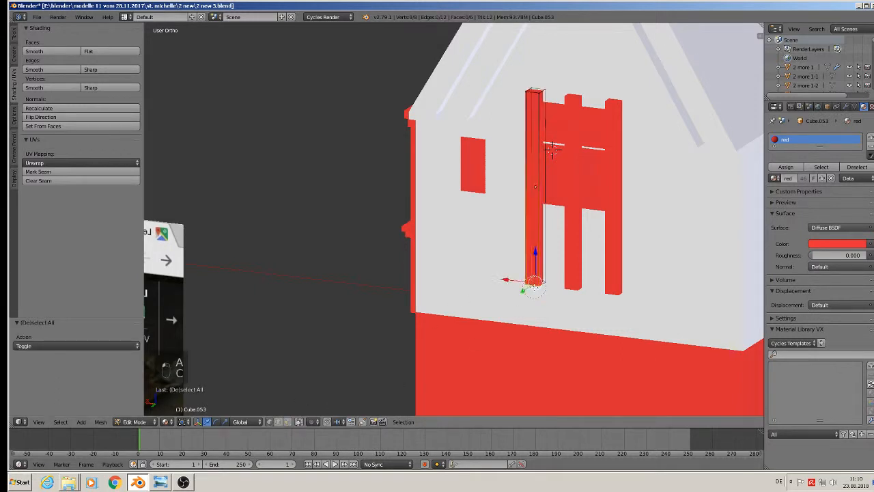
right_click(540, 283)
key(c)
click(545, 283)
drag(537, 252, 531, 292)
key(Tab)
Lengthen the middle framing post by moving its lower end down to the red lower storey
right_click(575, 260)
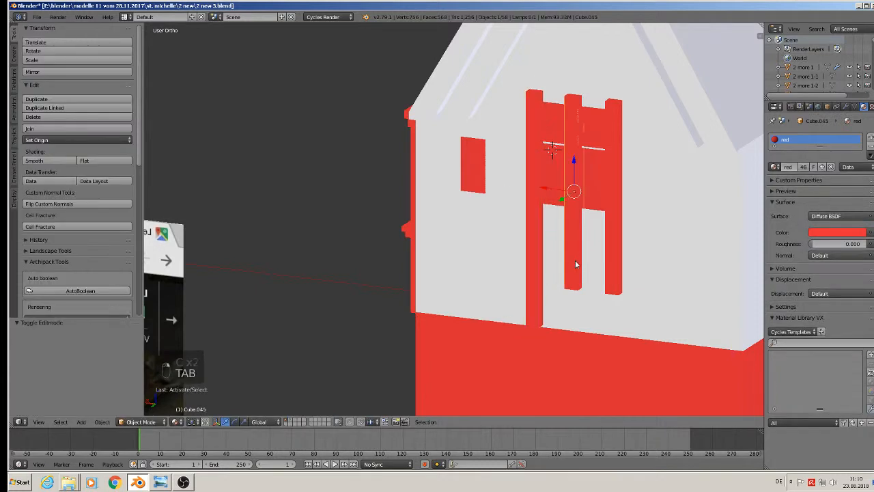
key(Tab)
key(a)
key(a)
key(a)
key(c)
drag(567, 283, 567, 303)
right_click(581, 278)
key(Tab)
Lengthen the framing post farthest from the small window by moving its lower end down to the red lower storey
right_click(618, 266)
key(Tab)
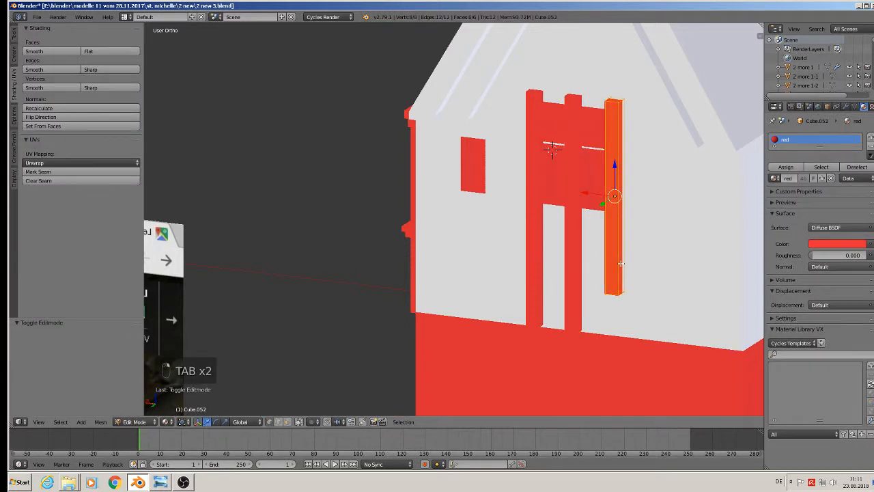
key(a)
key(a)
key(a)
key(c)
click(614, 292)
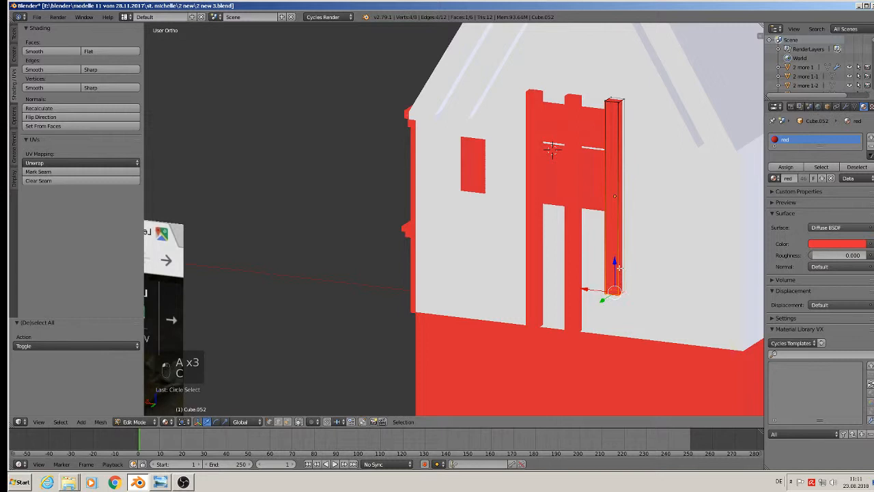
drag(616, 266, 617, 312)
key(Tab)
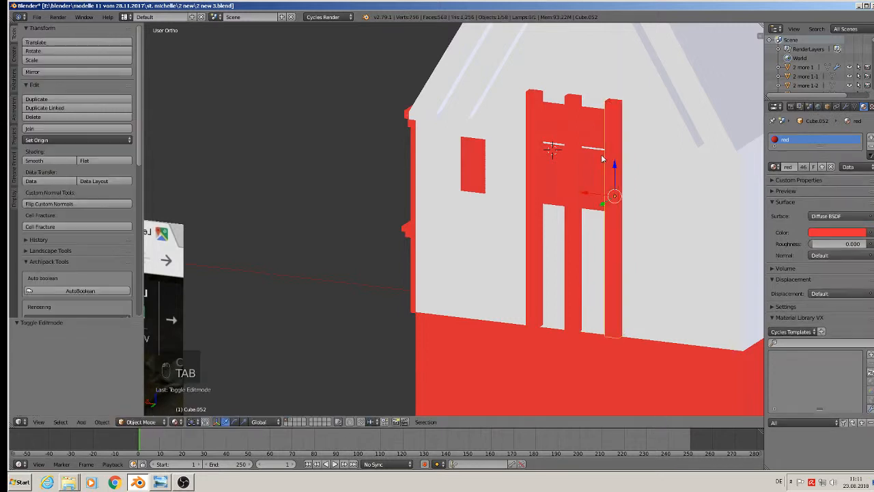
Move the lower crossbar of the gable's paired windows by -0.004 along Z
middle_drag(601, 156, 597, 133)
right_click(584, 139)
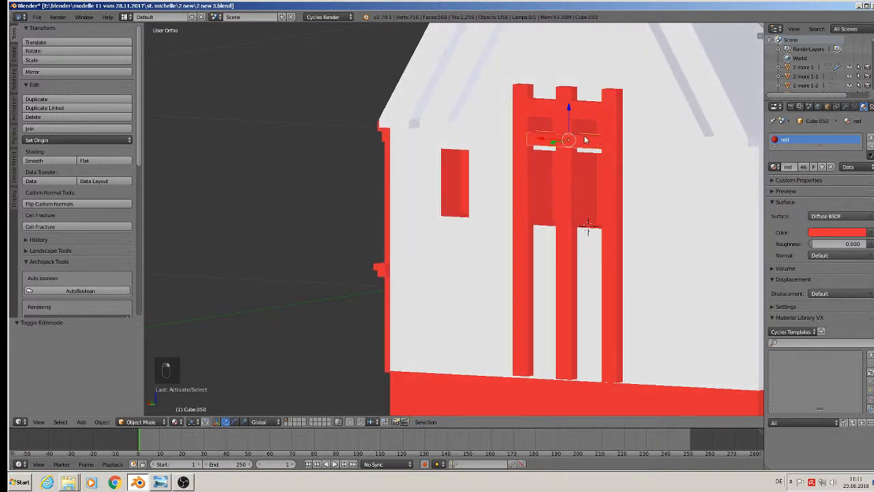
drag(568, 115, 566, 119)
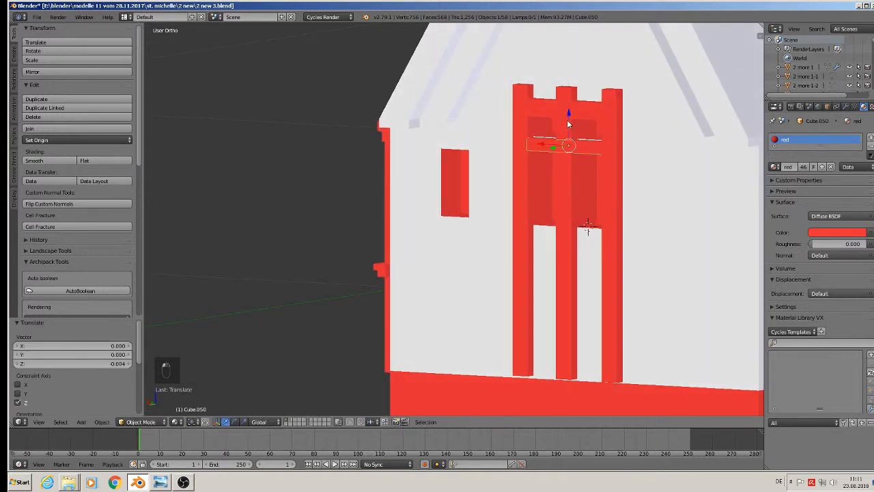
scroll(567, 119, down, 2)
shift+middle_drag(563, 112, 538, 155)
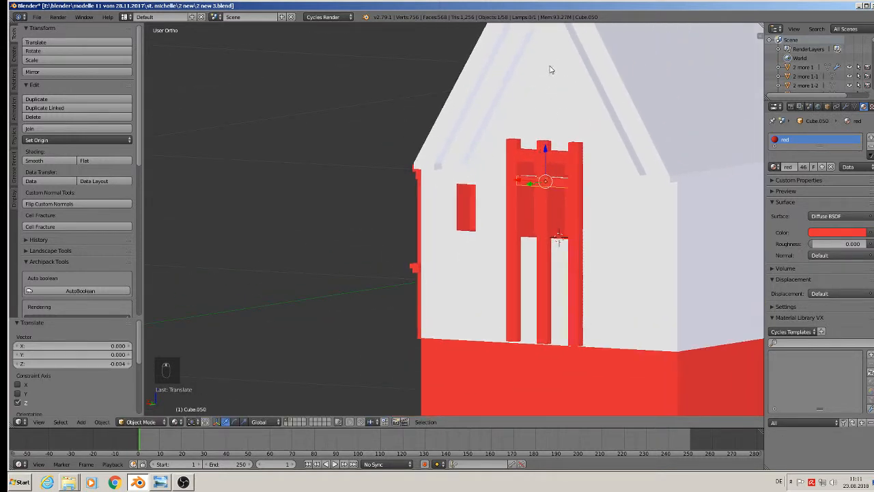
Extend the middle framing post's upper end to the gable's peak, just below the sloping strips
right_click(544, 142)
key(Tab)
key(a)
key(a)
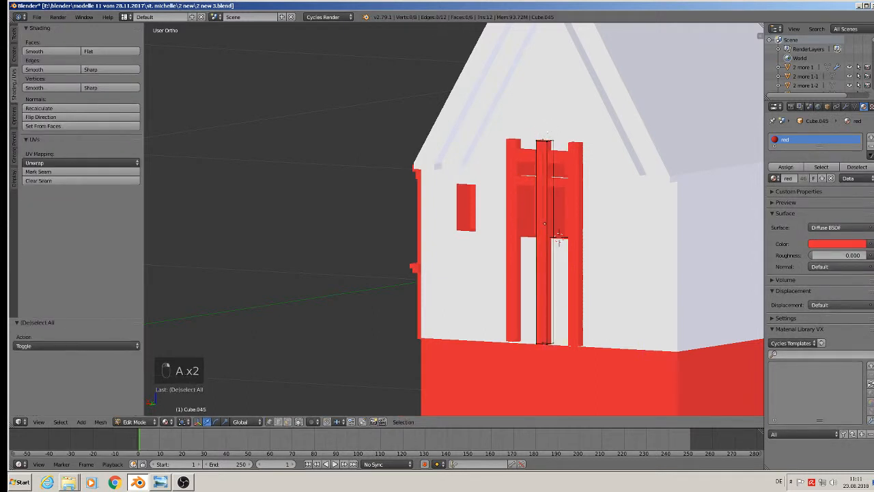
key(c)
click(545, 141)
drag(549, 108, 571, 366)
shift+middle_drag(569, 192, 560, 306)
drag(523, 91, 524, 85)
key(a)
key(Tab)
Raise the upper end of the post farthest from the small window until it meets the sloping gable strip
right_click(559, 262)
key(Tab)
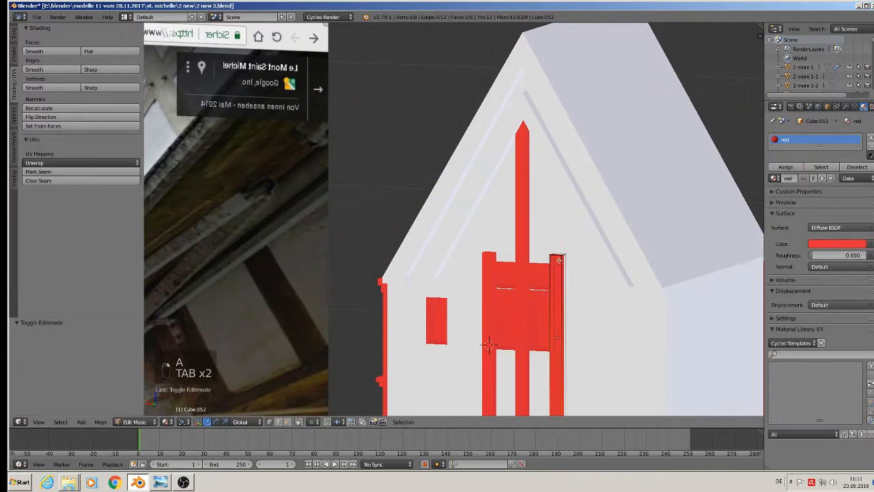
key(a)
key(a)
key(a)
key(c)
click(558, 252)
right_click(558, 252)
drag(557, 226, 565, 134)
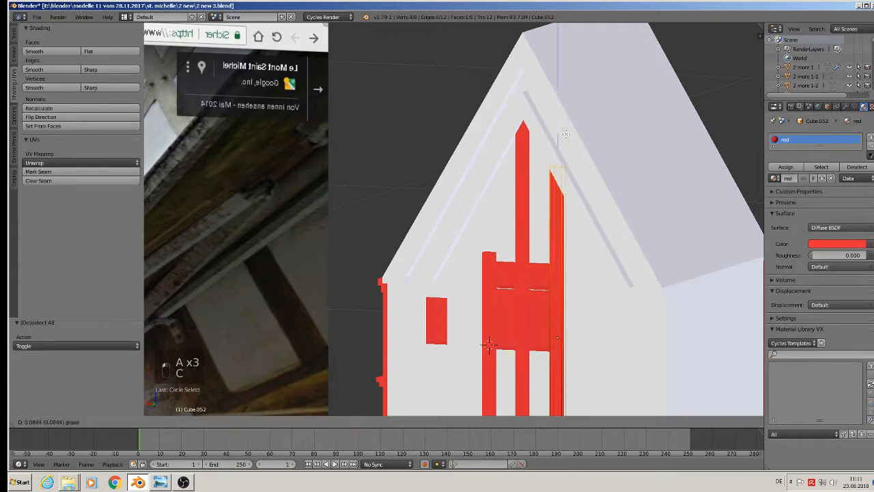
click(566, 132)
key(Tab)
Raise the upper end of the post nearest the small window until it meets the sloping gable strip
right_click(486, 277)
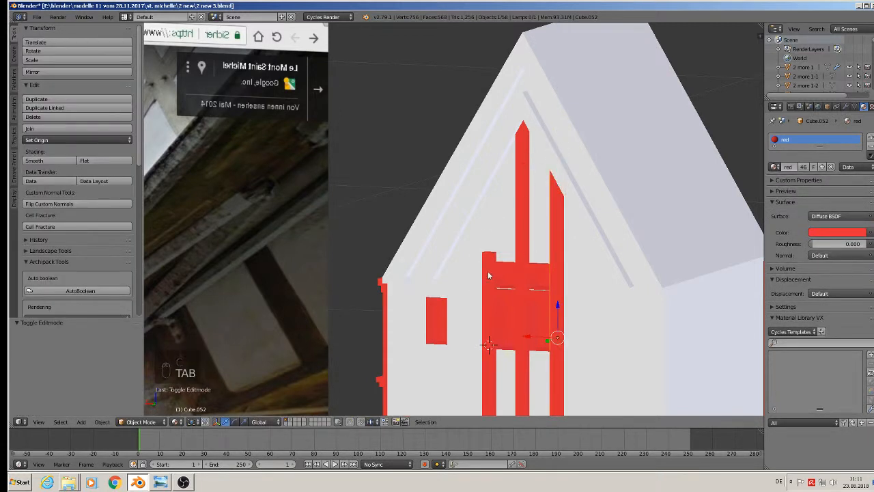
key(Tab)
key(a)
key(a)
key(a)
key(c)
click(489, 254)
right_click(488, 254)
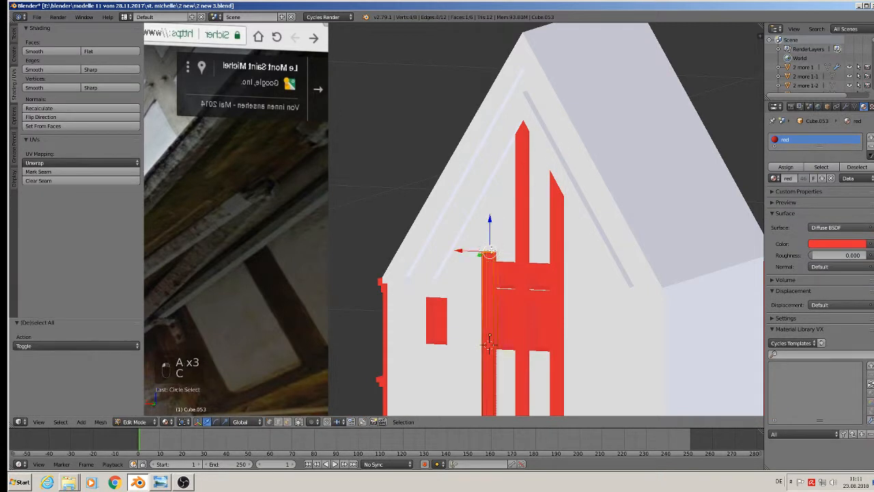
drag(489, 222, 495, 130)
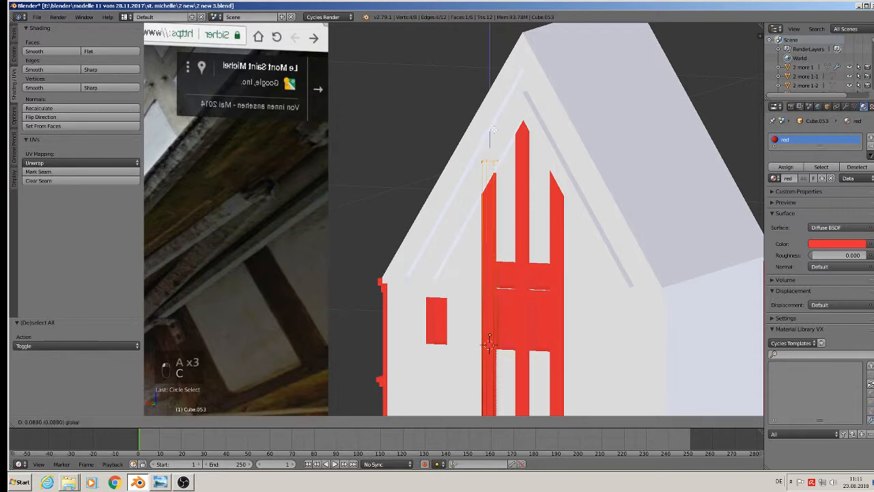
click(493, 129)
key(Tab)
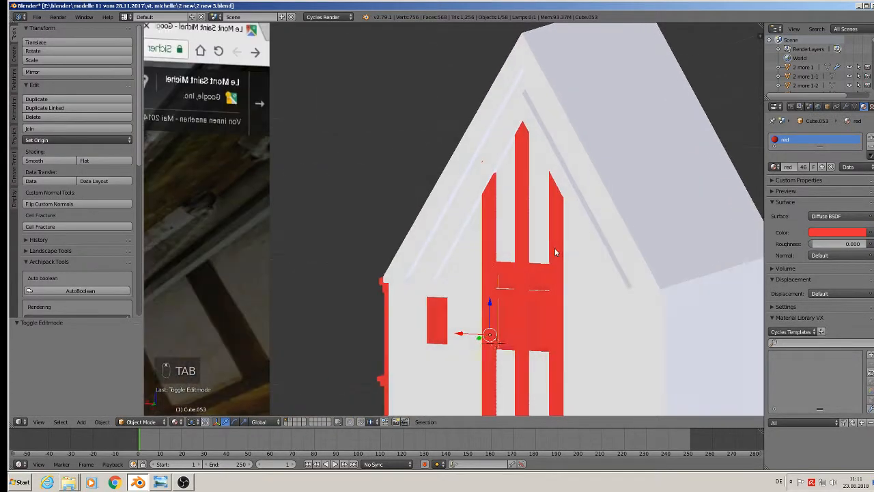
Duplicate the upper crossbar of the paired windows and place the copy above the small gable window
scroll(554, 250, down, 3)
shift+middle_drag(555, 312, 534, 196)
scroll(534, 196, up, 2)
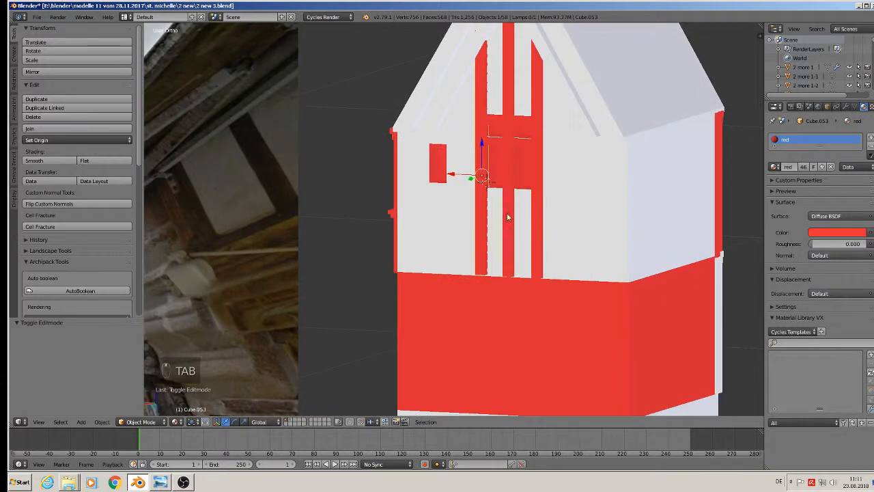
scroll(464, 135, up, 1)
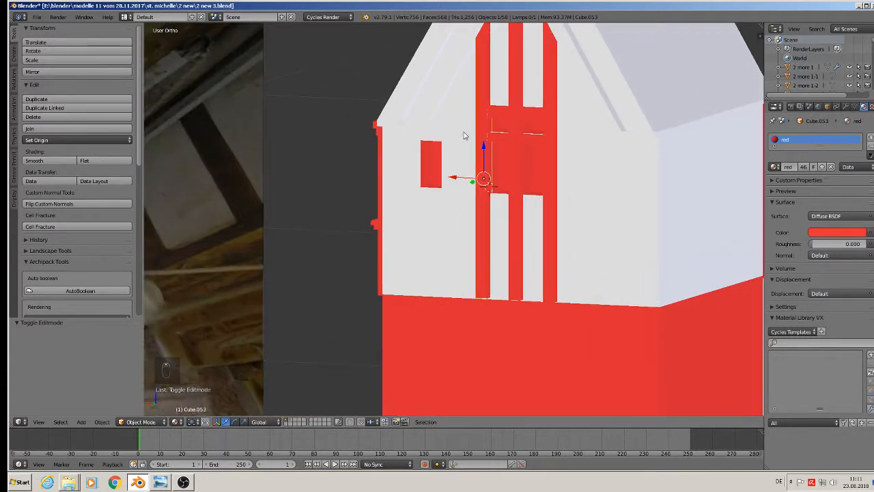
right_click(505, 119)
key(shift+d)
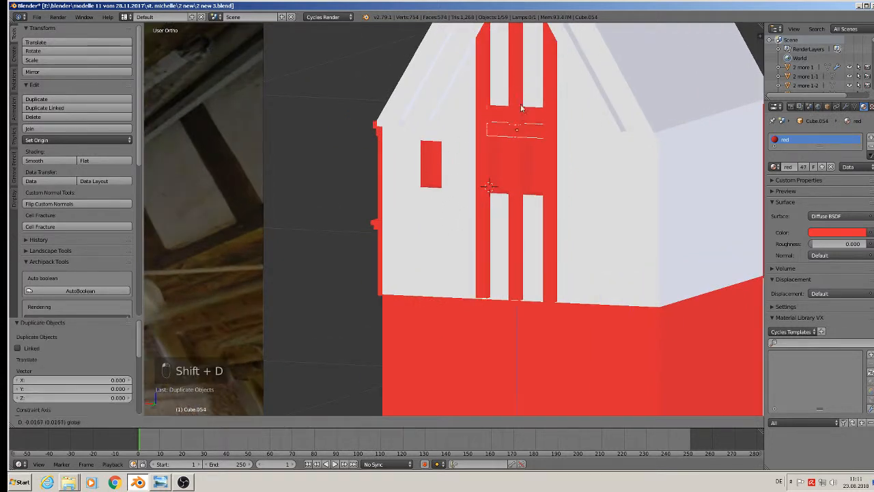
drag(519, 116, 416, 135)
Shorten the crossbar above the small gable window along X to about 0.398 and centre it over the window
scroll(429, 138, up, 6)
middle_drag(476, 151, 498, 164)
drag(413, 120, 395, 118)
key(s)
right_click(503, 196)
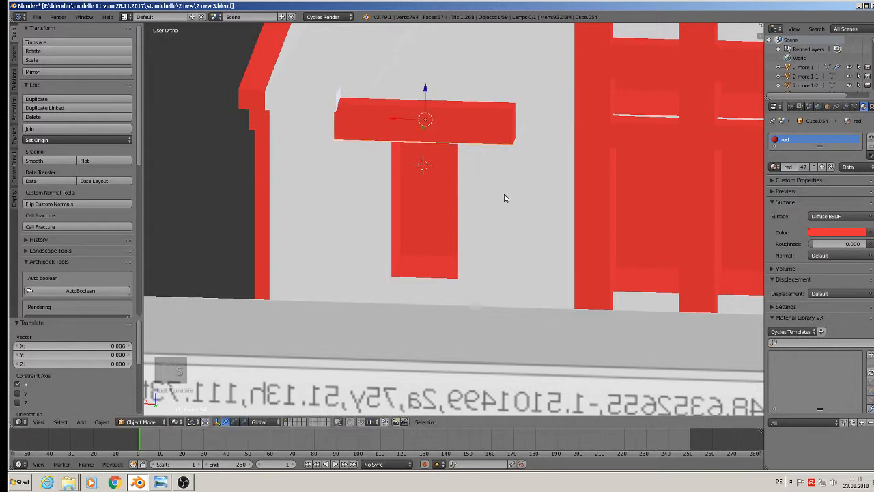
key(s)
key(x)
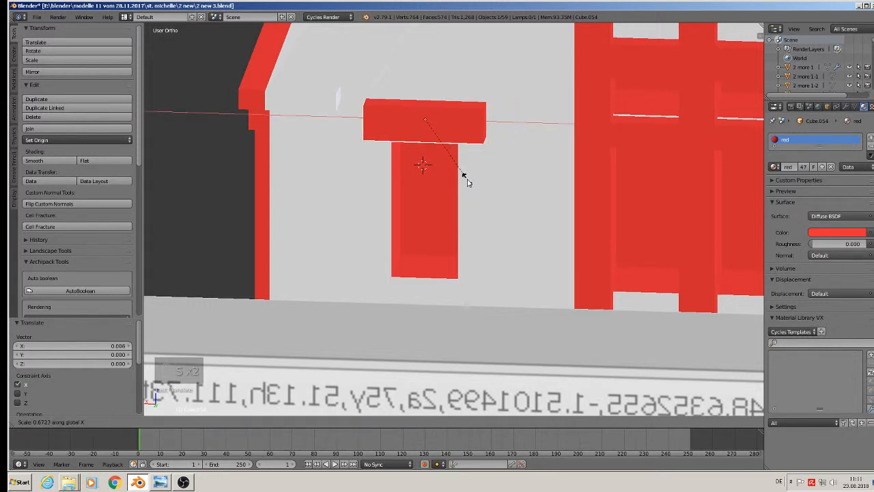
click(437, 163)
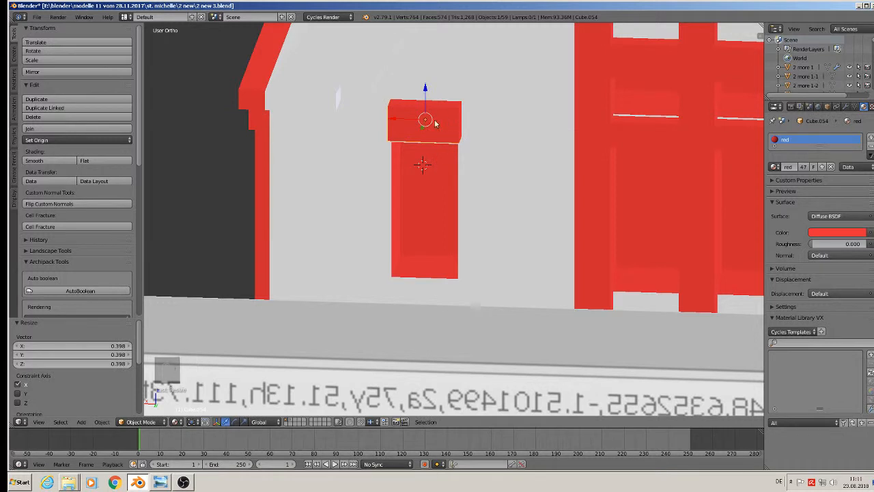
drag(415, 121, 413, 117)
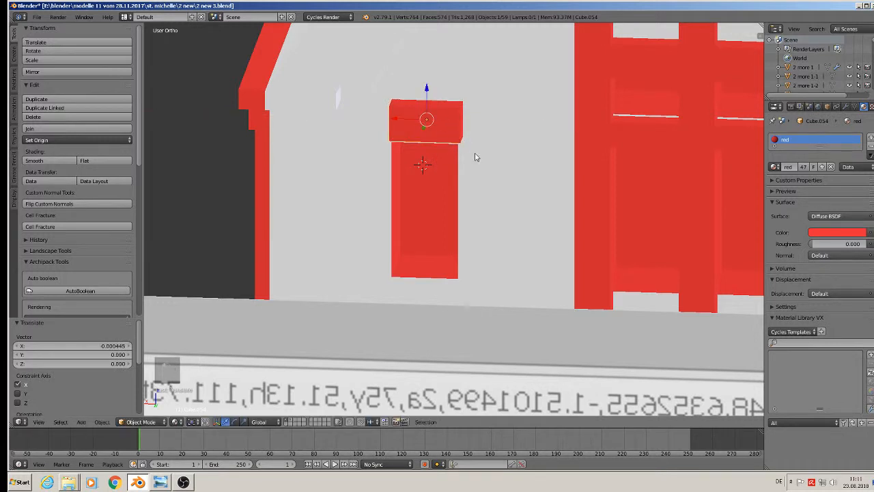
Duplicate the upper crossbar of the paired windows and move the copy along Z and X onto the small window
scroll(540, 192, down, 2)
right_click(620, 104)
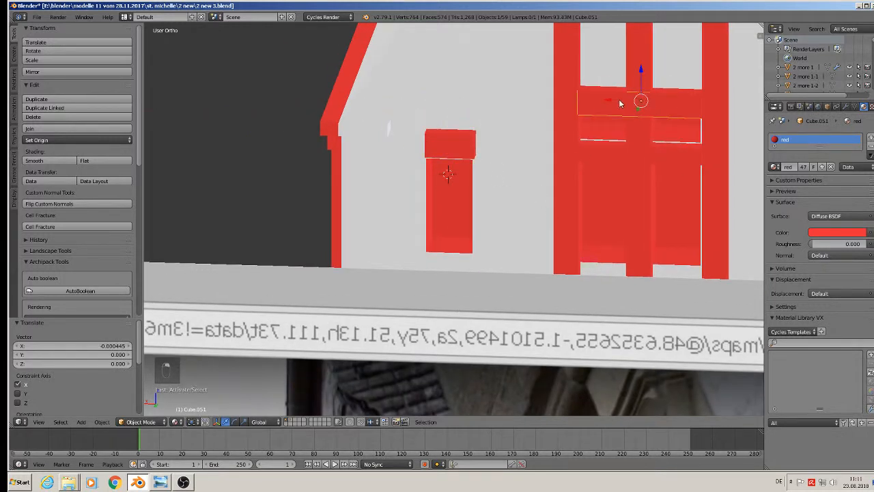
key(shift+d)
key(z)
click(638, 166)
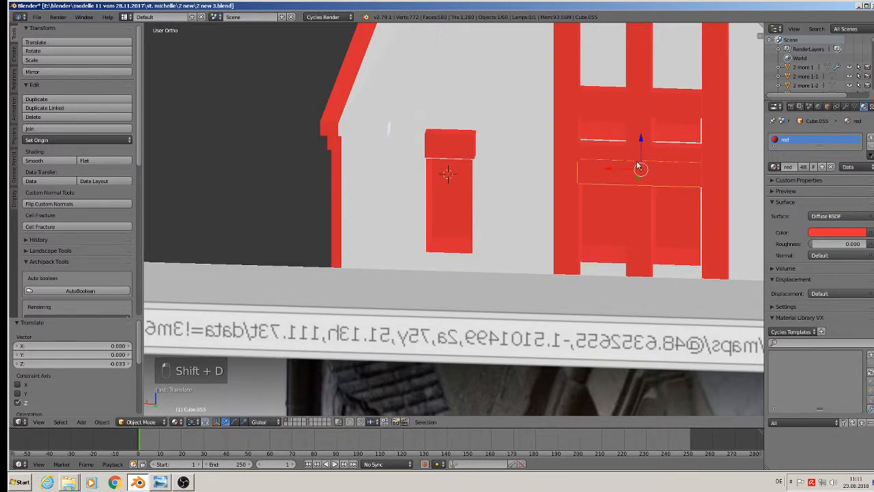
key(g)
key(x)
click(444, 184)
Rotate the copied bar 90° about Y and lower it so its upper end lines up with the small window's lintel
key(r)
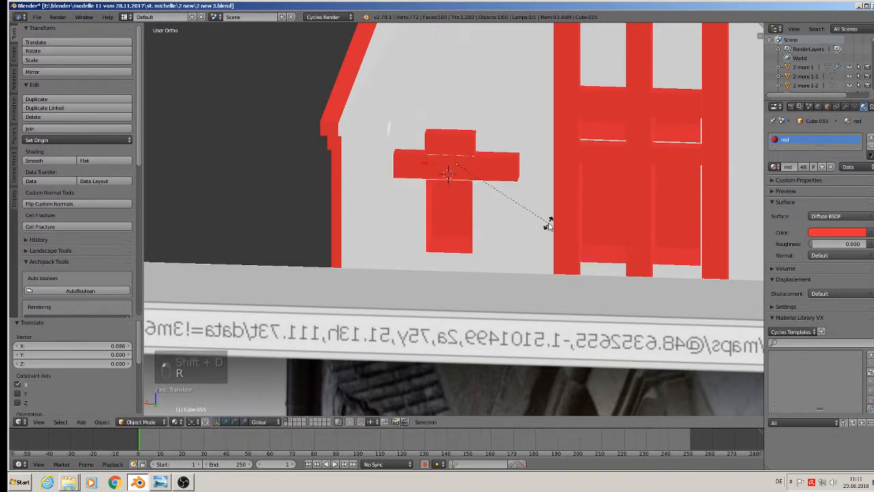
key(y)
key(9)
key(0)
click(554, 225)
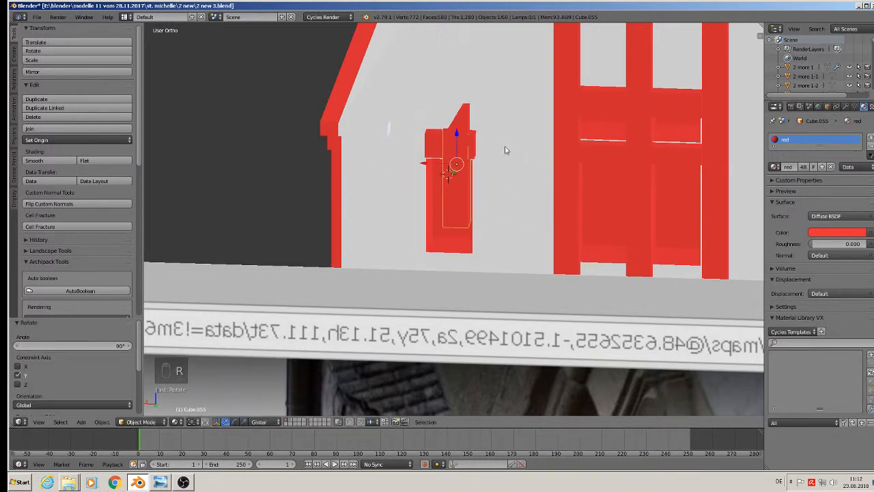
key(g)
click(459, 166)
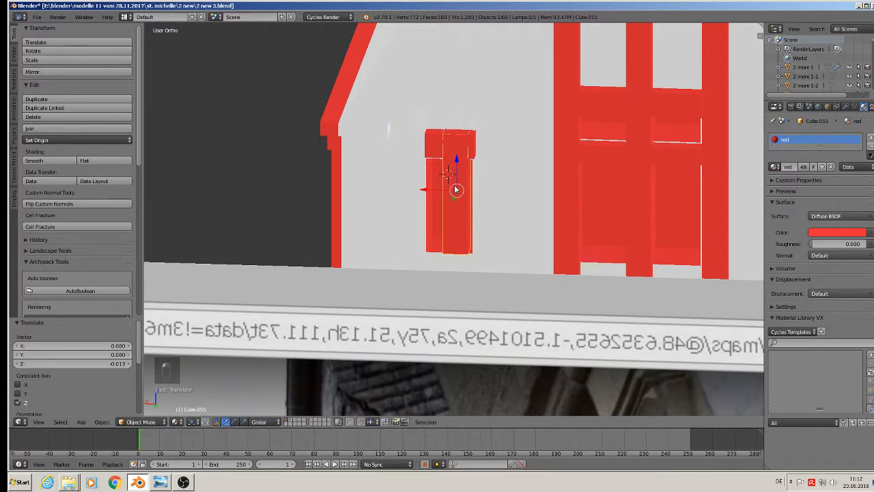
Move the upright bar along X to the small window's corner-side edge and place a duplicate along the opposite edge
key(shift+d)
key(x)
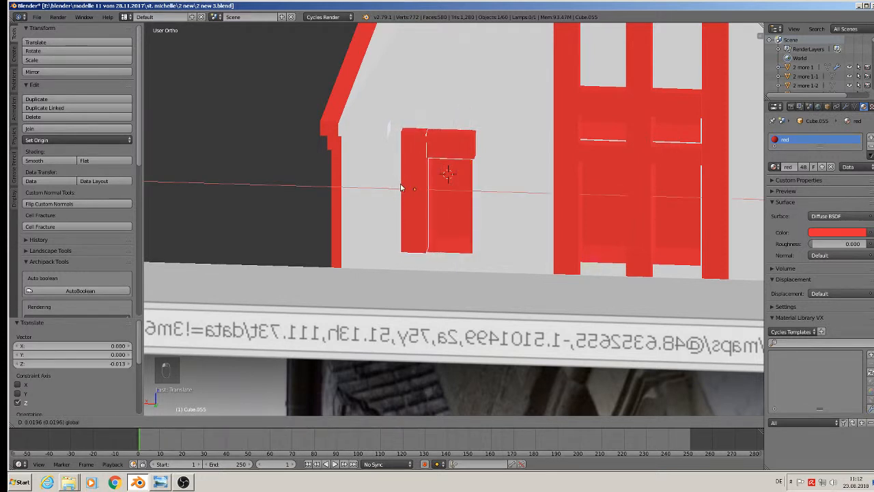
click(399, 188)
key(shift+d)
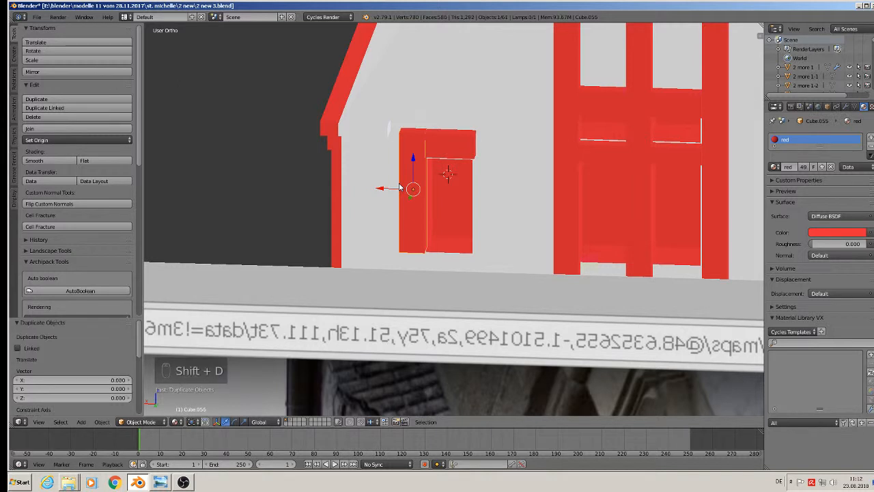
key(x)
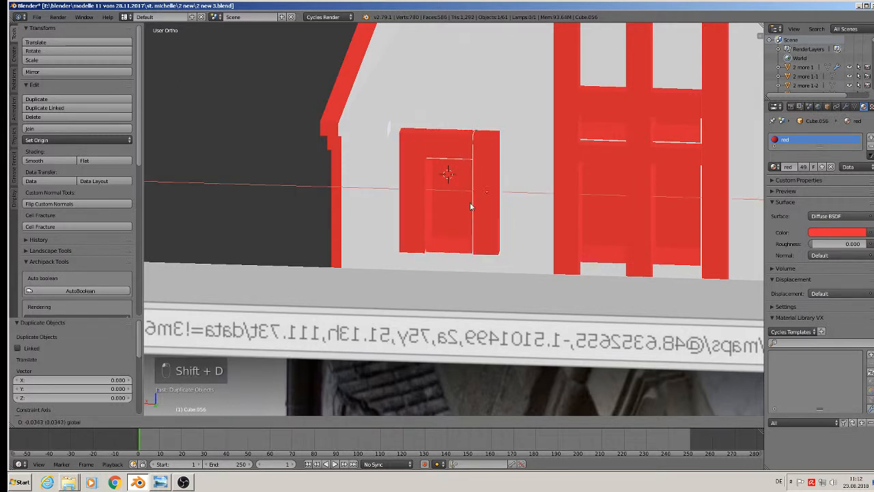
click(469, 202)
Duplicate the small window's lintel and place the copy below the window, about 0.059 lower along Z
right_click(449, 144)
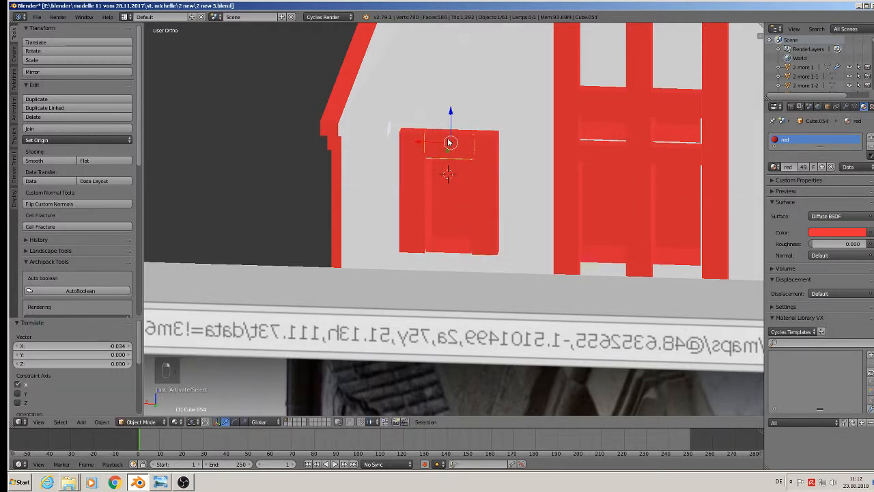
key(shift+d)
key(z)
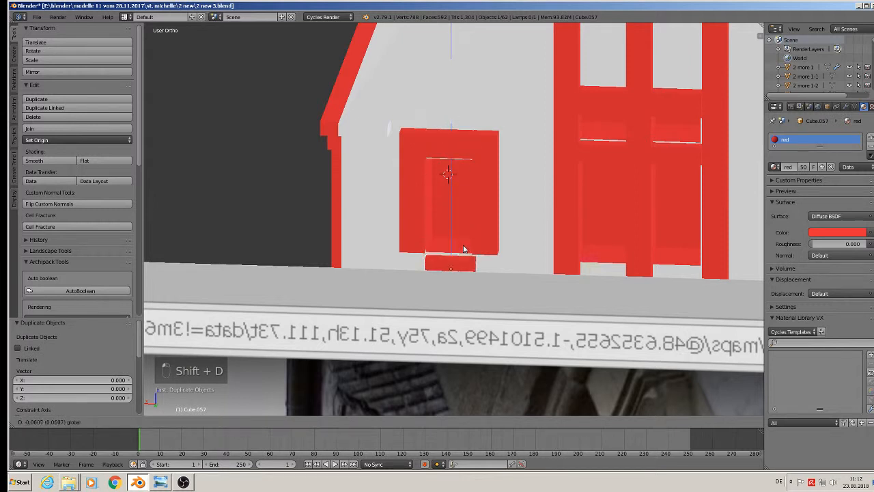
click(463, 246)
Widen the small window's sill bar along X to span both uprights and raise it 0.002 against their lower ends
key(s)
key(x)
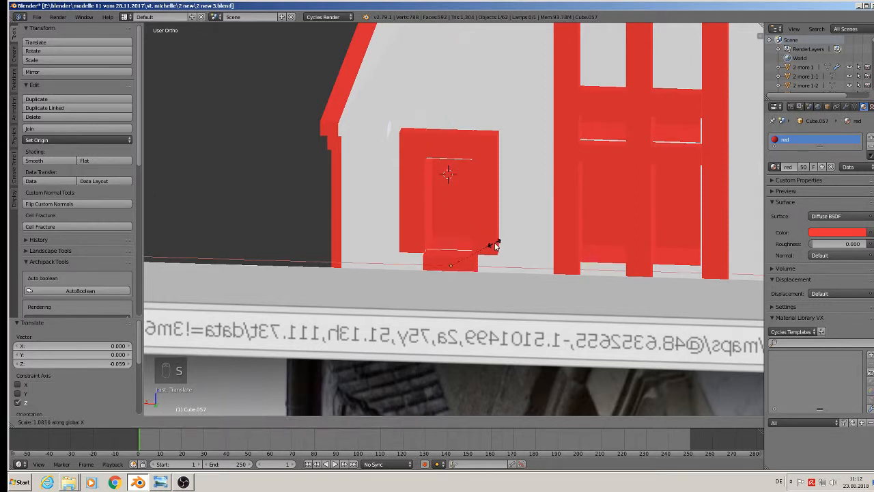
click(538, 270)
middle_drag(537, 271, 471, 233)
key(g)
key(z)
click(455, 238)
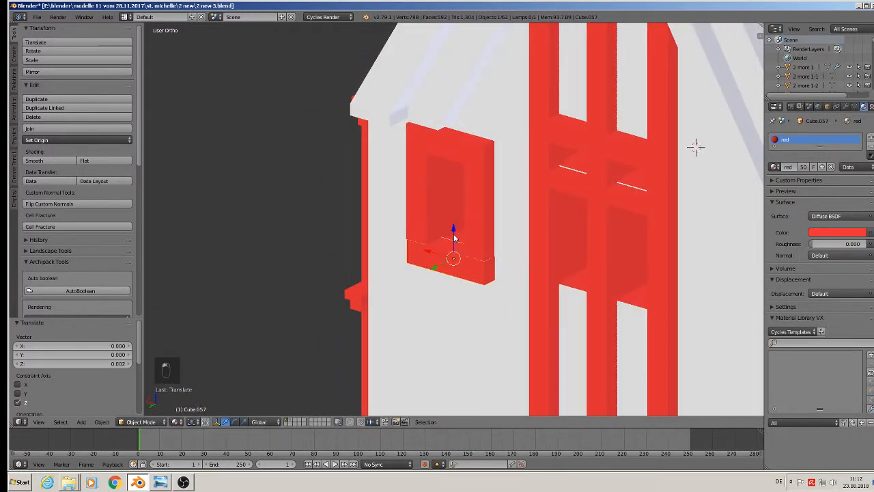
Examine the reference photo of the yellow half-timbered gable for the arrangement of its posts and windows
key(a)
middle_drag(513, 253, 511, 272)
scroll(514, 238, down, 6)
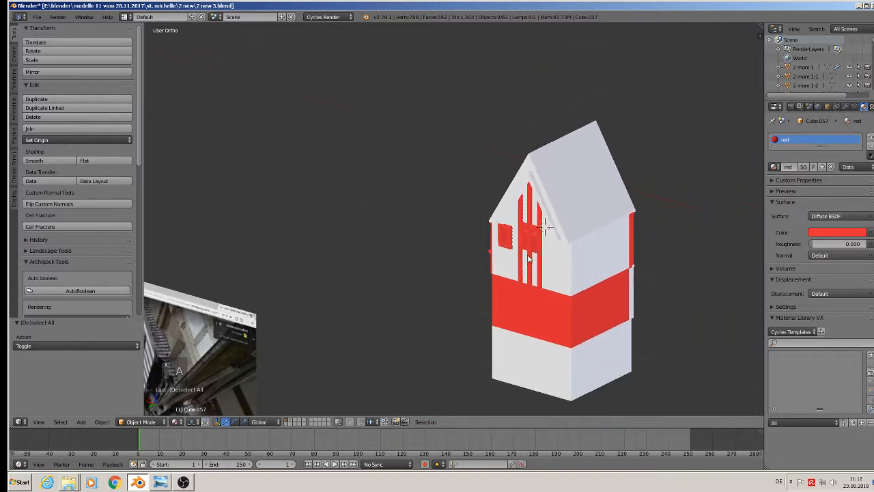
middle_drag(548, 228, 230, 218)
scroll(580, 254, down, 3)
scroll(328, 215, down, 3)
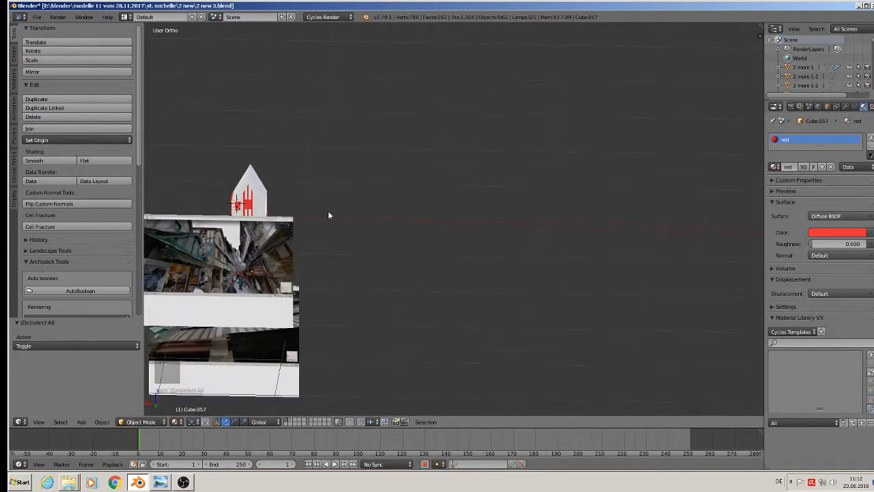
key(KP_1)
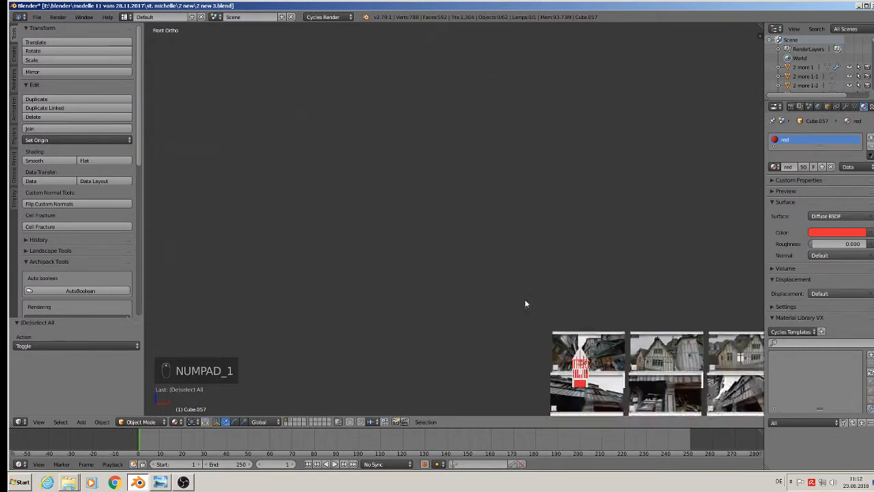
scroll(437, 184, up, 10)
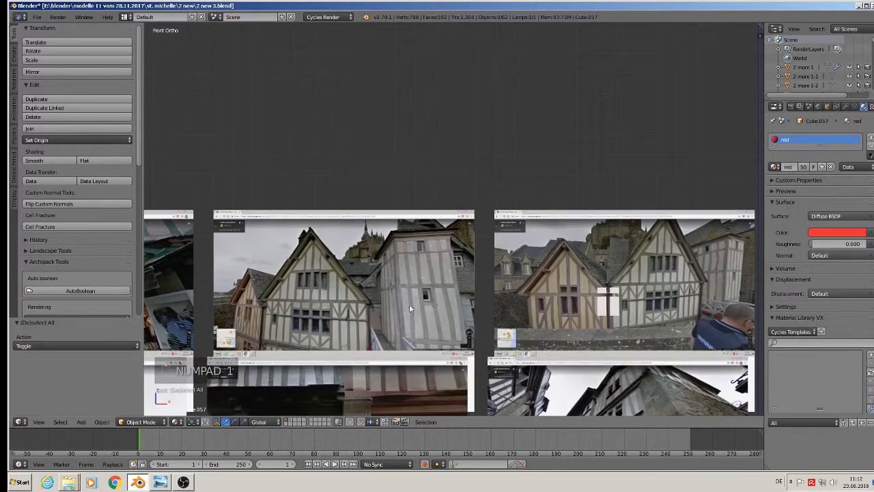
scroll(574, 280, up, 6)
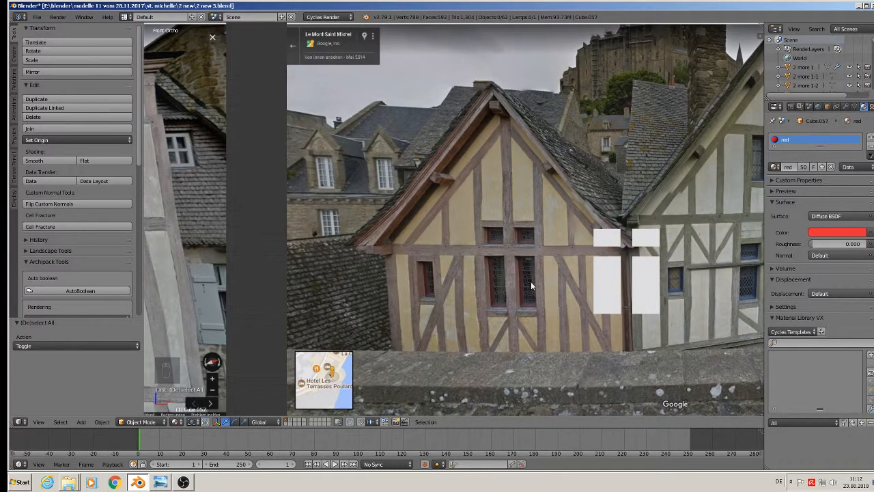
Move the corner post beside the small window about 0.003 along Y so it stands out from the gable wall
scroll(455, 252, down, 6)
middle_drag(374, 230, 414, 215)
shift+middle_drag(352, 217, 547, 249)
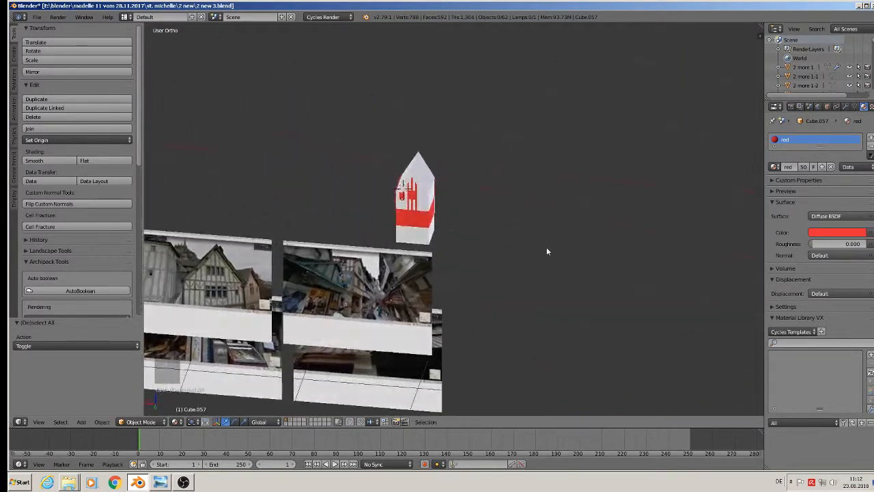
scroll(380, 189, up, 5)
scroll(475, 206, up, 4)
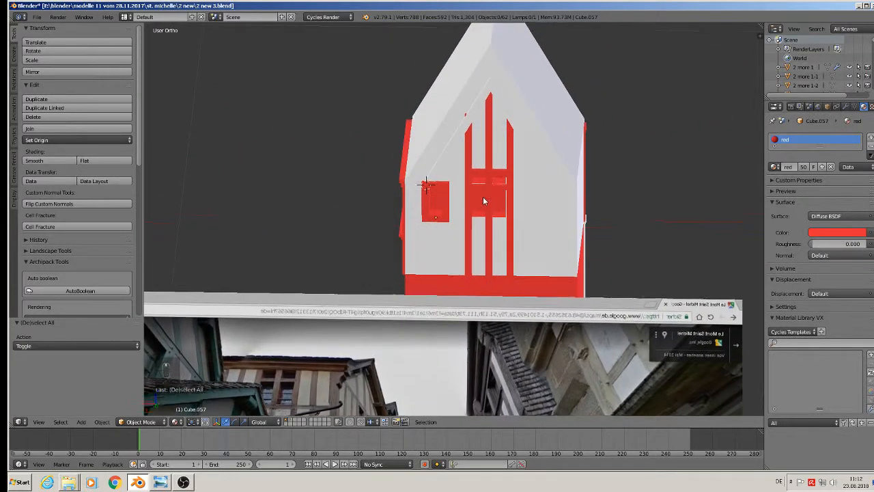
scroll(478, 205, up, 2)
scroll(469, 219, up, 1)
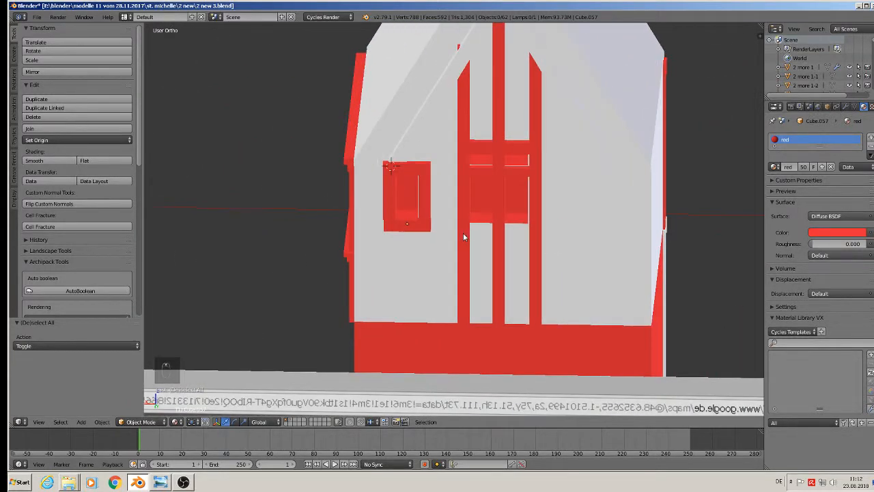
middle_drag(462, 236, 336, 220)
click(348, 220)
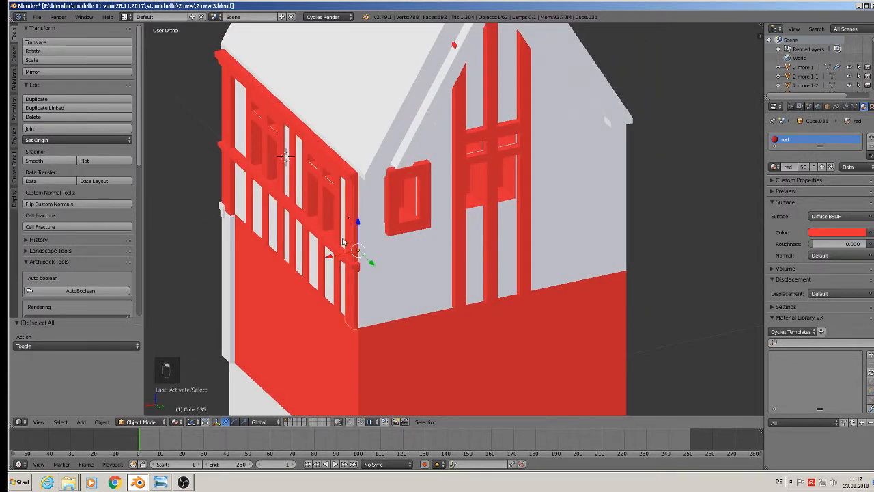
drag(374, 260, 372, 260)
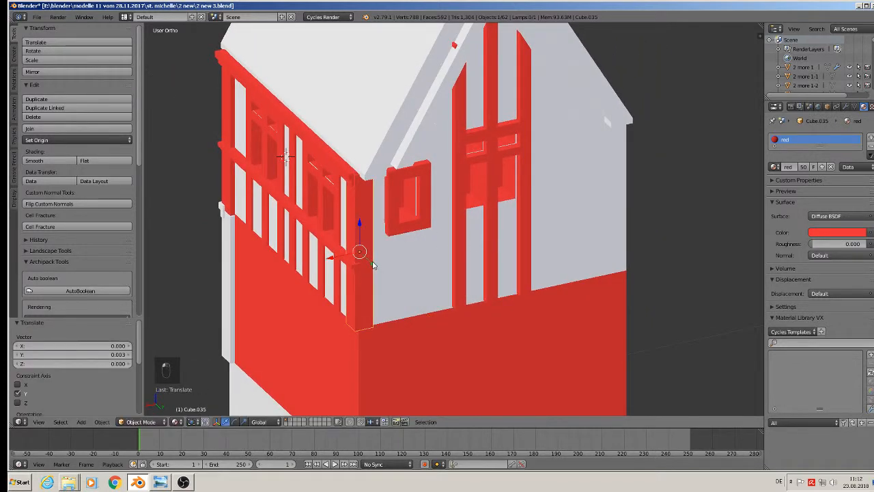
Duplicate the corner post and place the copy about 0.271 along X at the gable's opposite corner
middle_drag(372, 260, 326, 260)
key(shift+d)
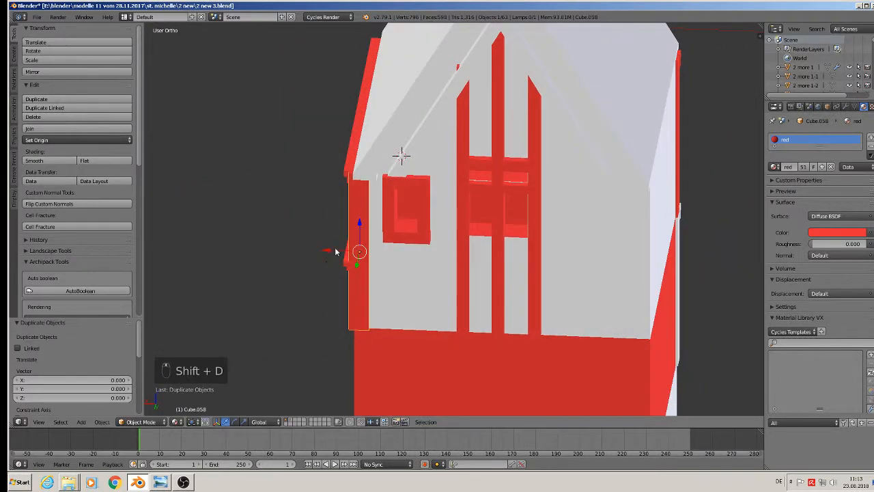
key(x)
click(616, 288)
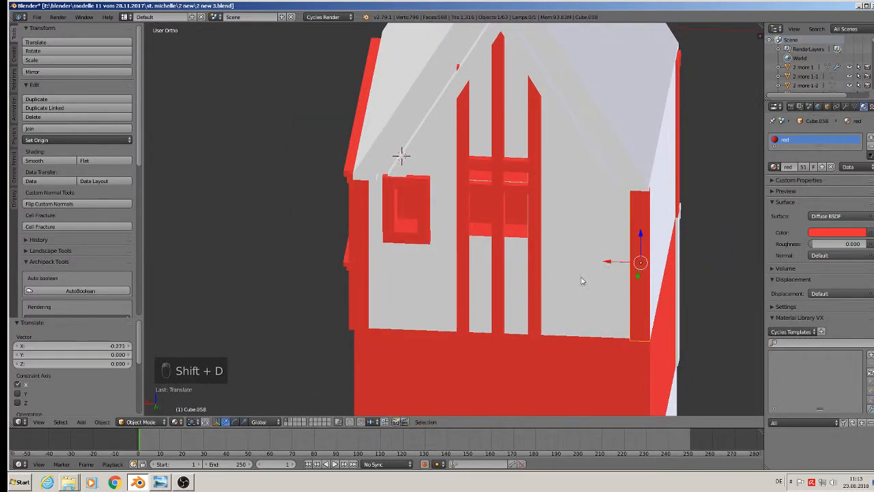
Duplicate the paired windows' outer post and place the copy about 0.039 along X toward the new corner post
right_click(536, 263)
key(shift+d)
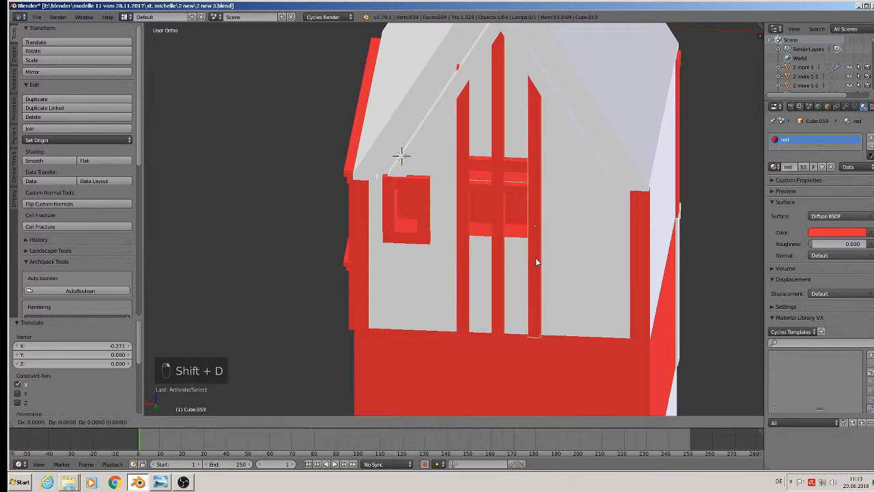
right_click(514, 227)
key(g)
key(x)
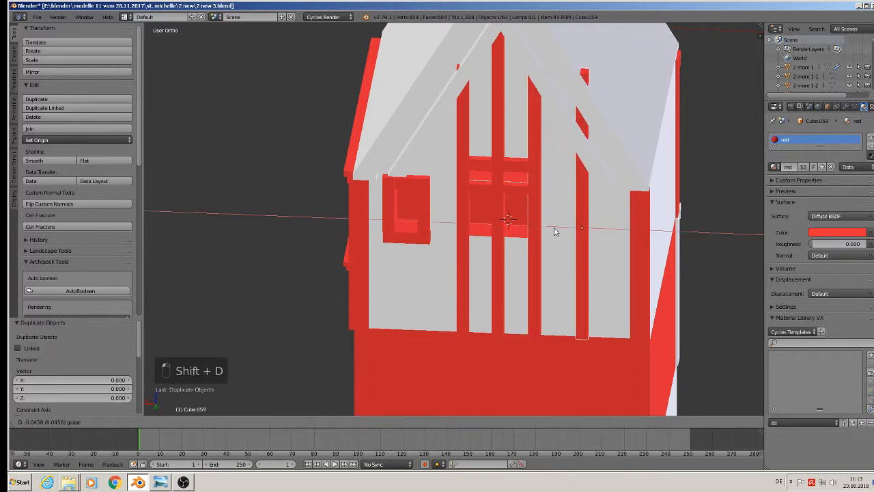
click(548, 230)
shift+right_click(548, 231)
key(shift+d)
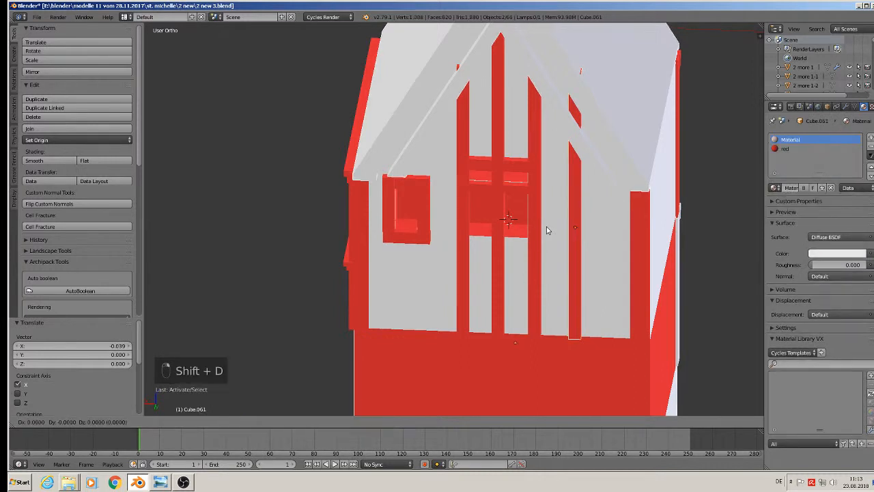
click(606, 250)
key(x)
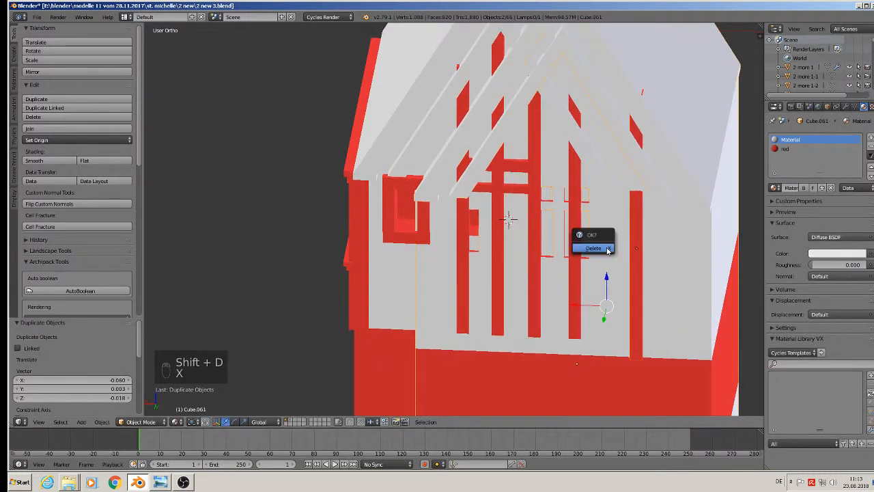
click(603, 249)
Duplicate the newly added intermediate post and place the copy about 0.034 along X, closer to the corner post
key(shift+d)
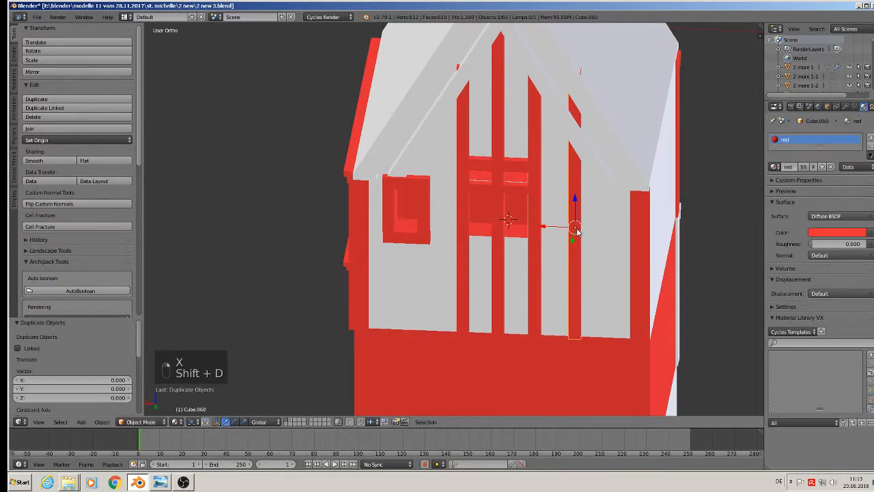
key(x)
click(605, 236)
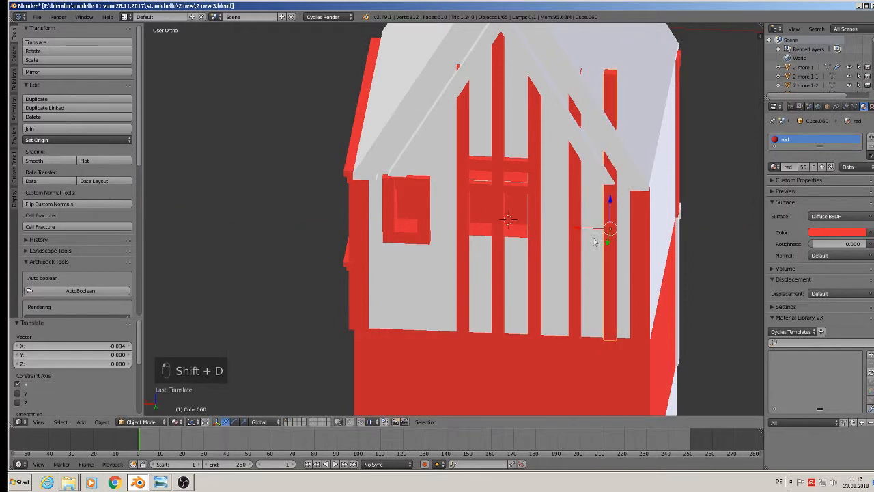
Lower the top of the intermediate post nearer the paired windows about 0.069 along Z so it ends beneath the roof
right_click(577, 239)
key(shift+d)
key(x)
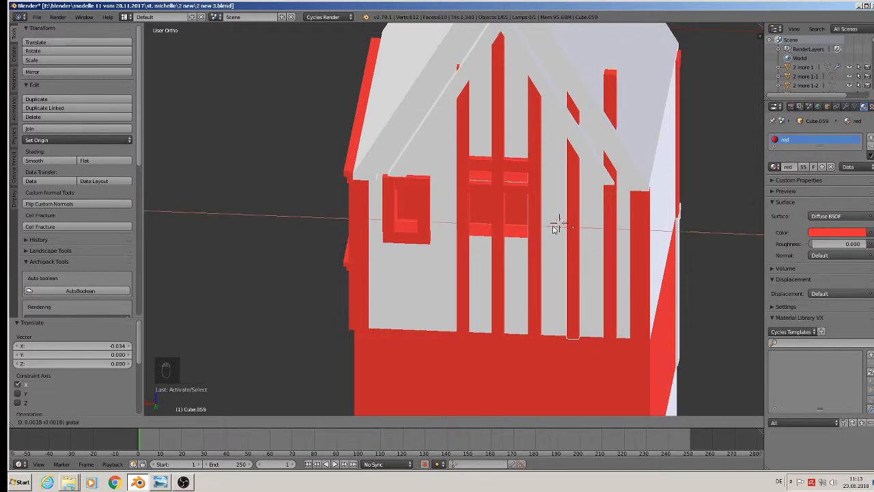
click(555, 227)
key(Tab)
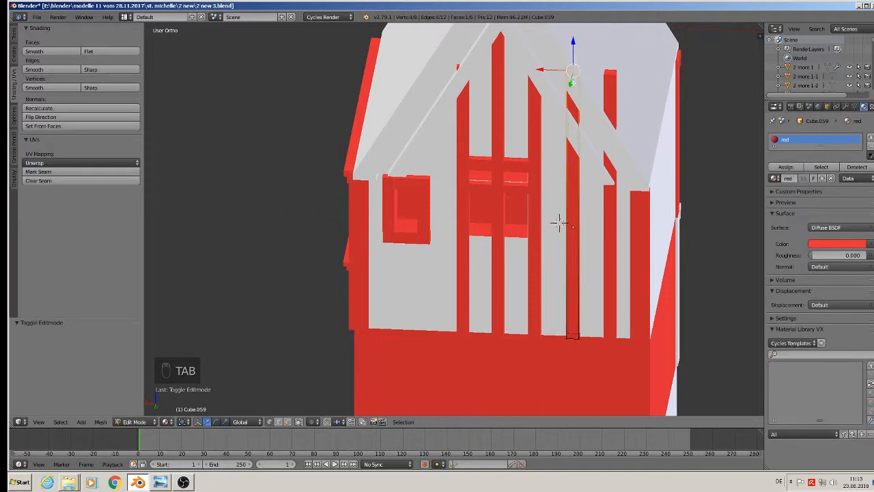
drag(576, 43, 578, 108)
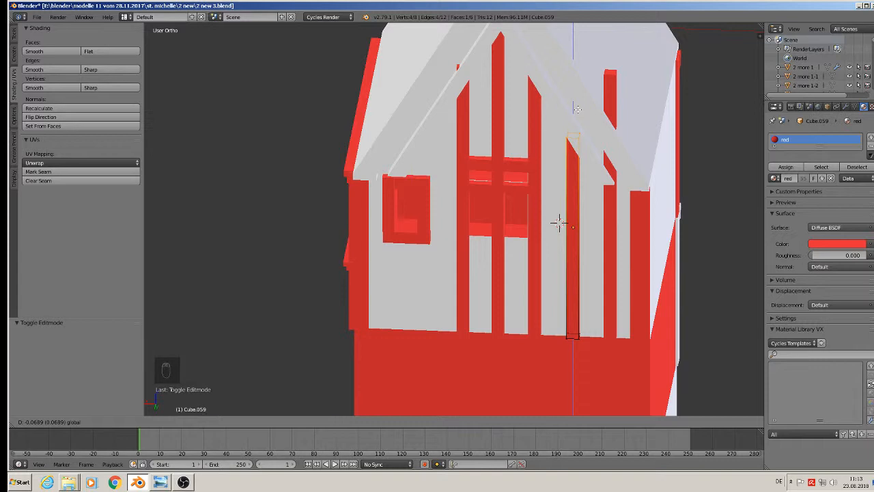
key(Tab)
Lower the top of the intermediate post beside the corner post to just below the roof slope
right_click(609, 205)
key(Tab)
drag(613, 50, 609, 161)
middle_drag(610, 161, 612, 185)
key(Tab)
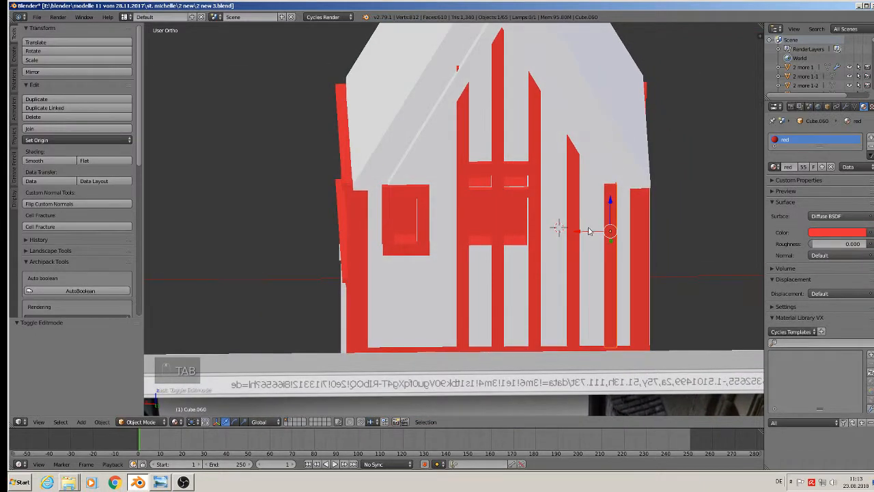
Duplicate the shortened slanted-top post and place the copy about 0.140 along X, beside the small window
shift+middle_drag(588, 230, 657, 198)
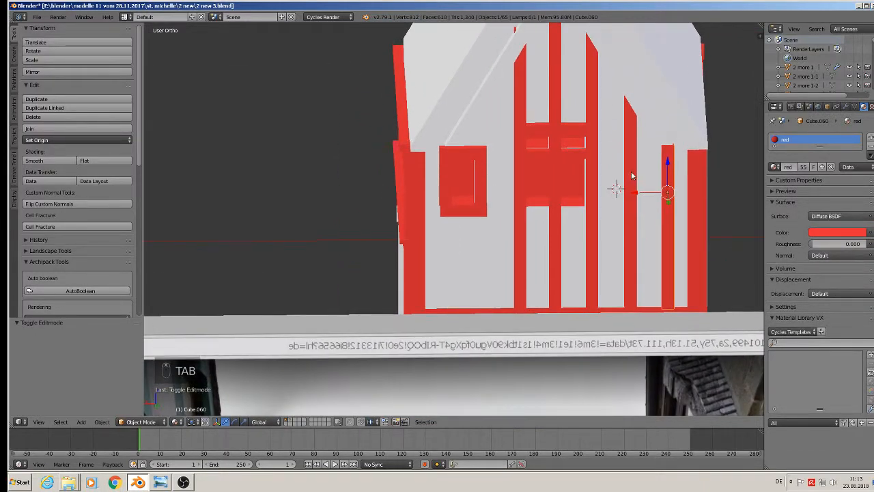
right_click(631, 175)
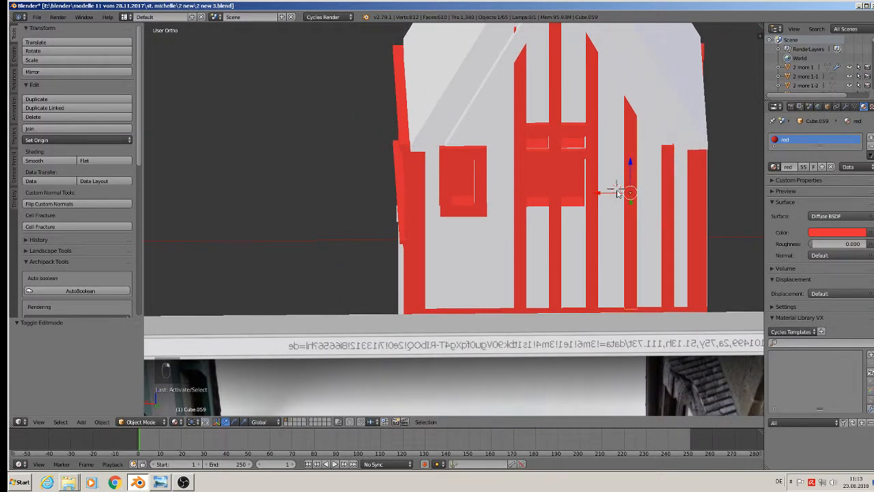
key(shift+d)
key(x)
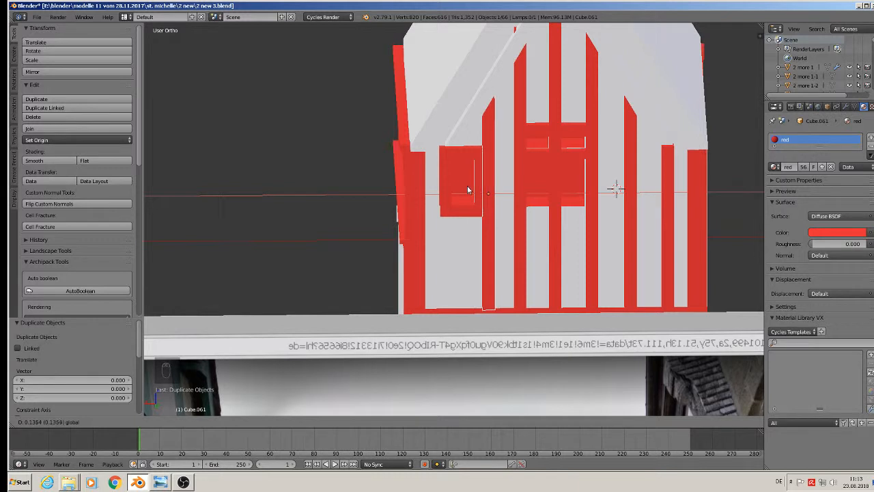
click(463, 185)
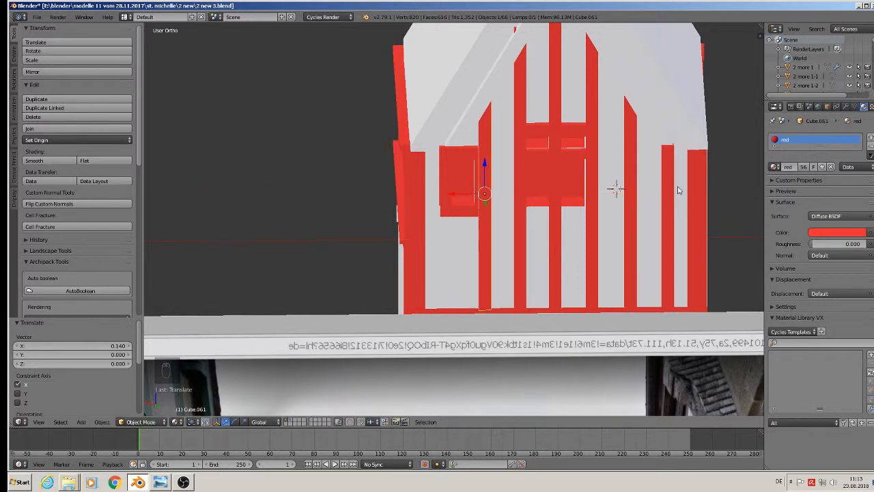
Duplicate the short intermediate post next to the corner and place the copy about 0.215 along X near the small window's outer edge
right_click(668, 192)
key(shift+d)
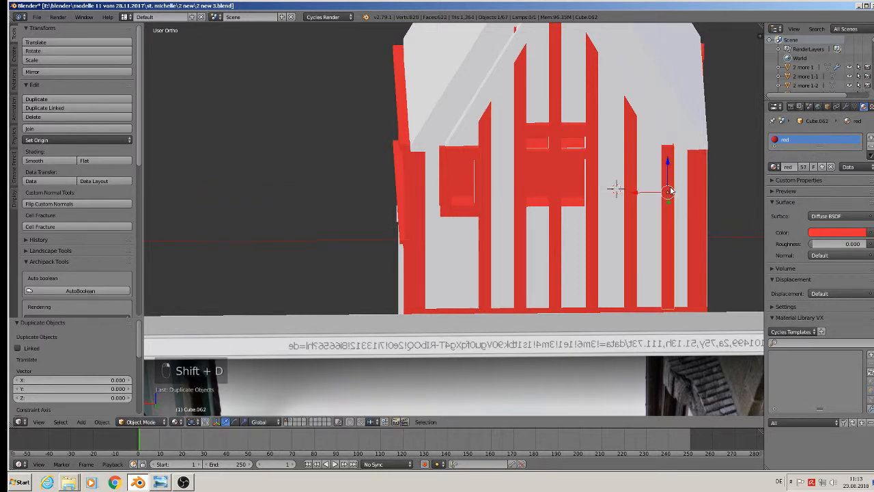
click(654, 189)
drag(641, 197, 417, 198)
Delete the small window frame's outer side piece and move the new short post about -0.016 along X into its place
scroll(465, 177, up, 4)
middle_drag(439, 192, 401, 195)
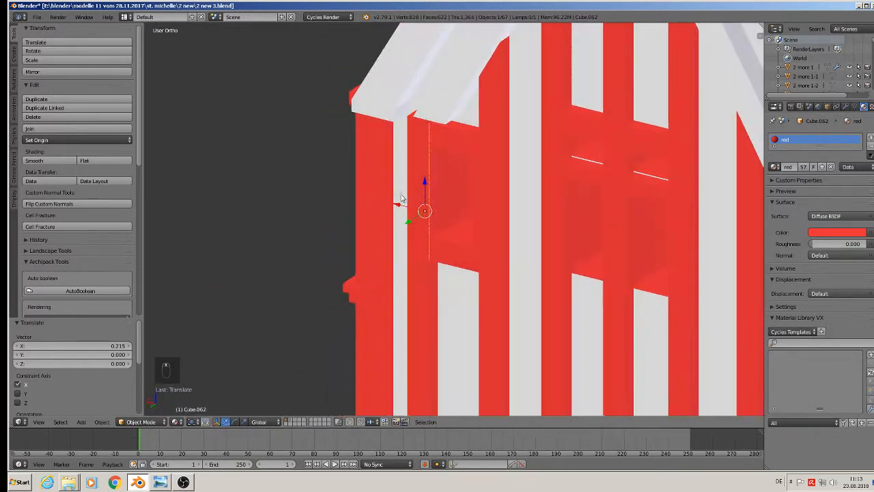
right_click(415, 193)
key(x)
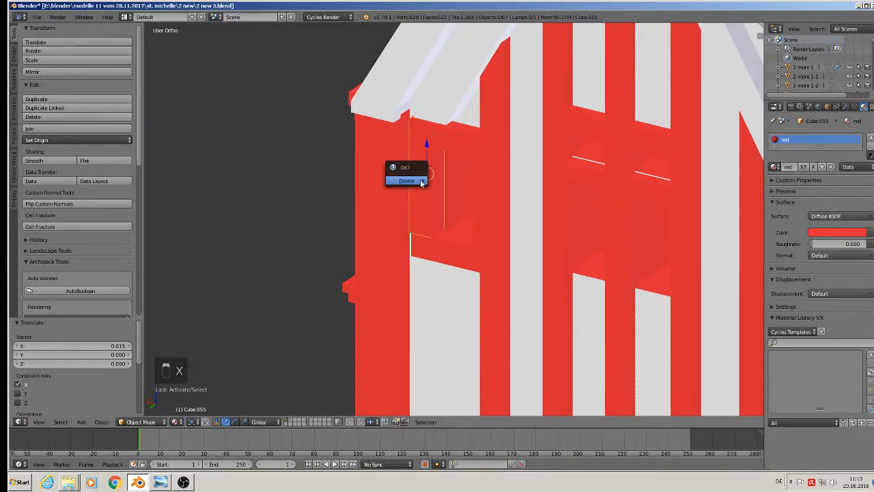
click(421, 182)
right_click(400, 178)
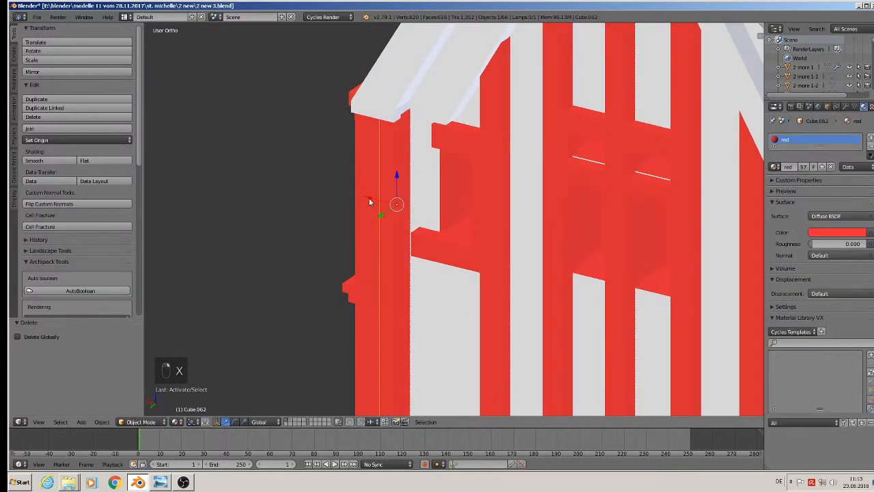
drag(369, 203, 400, 210)
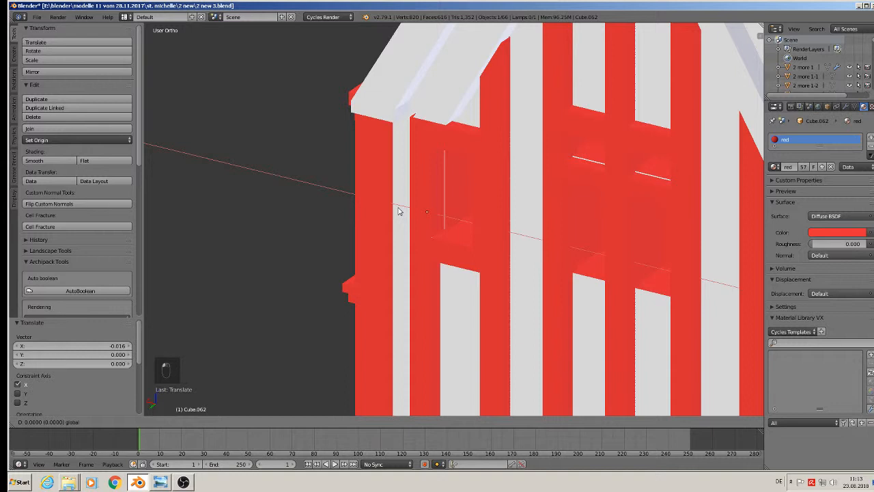
Move the slanted-top post about 0.020 along X against the small window and delete the frame's inner side piece
right_click(497, 203)
mouse_move(475, 224)
mouse_down()
mouse_move(501, 226)
mouse_move(470, 221)
mouse_up()
right_click(494, 209)
key(x)
click(493, 209)
right_click(521, 223)
Scale the small window's bottom frame piece to about 0.48 along X so it fits between the two posts
right_click(464, 265)
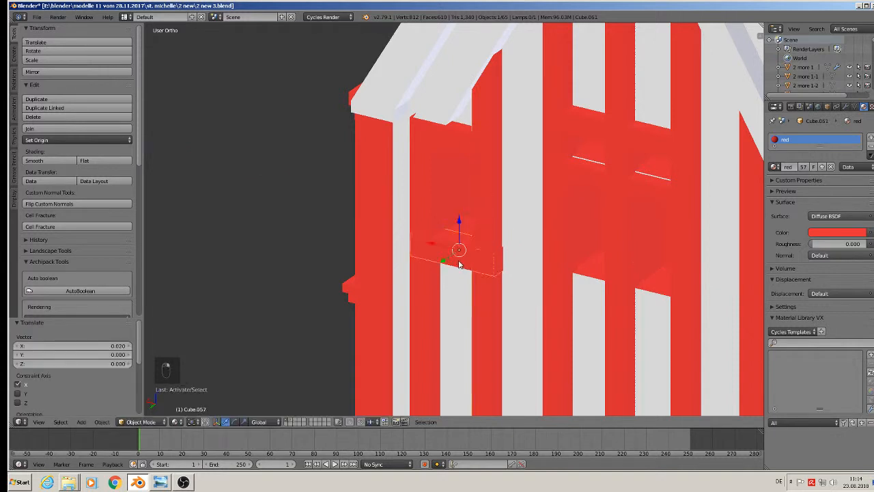
key(s)
key(x)
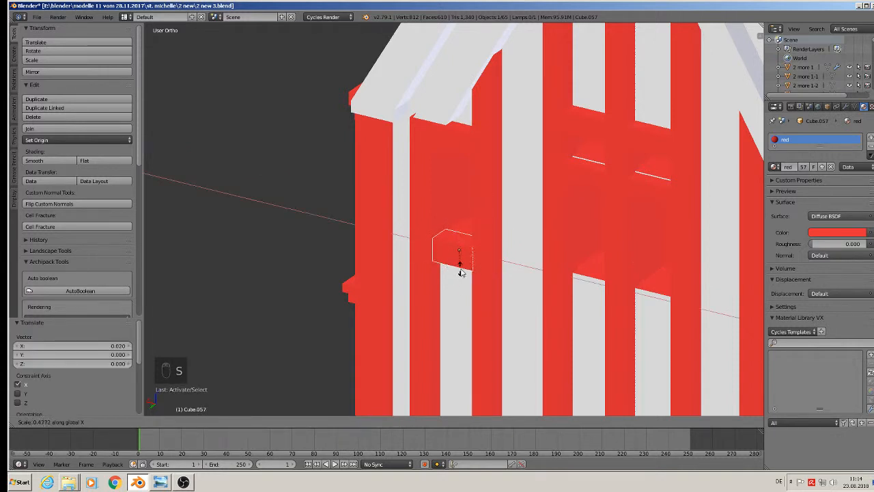
click(458, 270)
key(Tab)
middle_drag(458, 270, 683, 259)
key(a)
key(a)
middle_drag(525, 276, 563, 271)
key(Tab)
Examine the reference photos of the half-timbered houses for the beam layout around the gable windows
scroll(563, 271, down, 6)
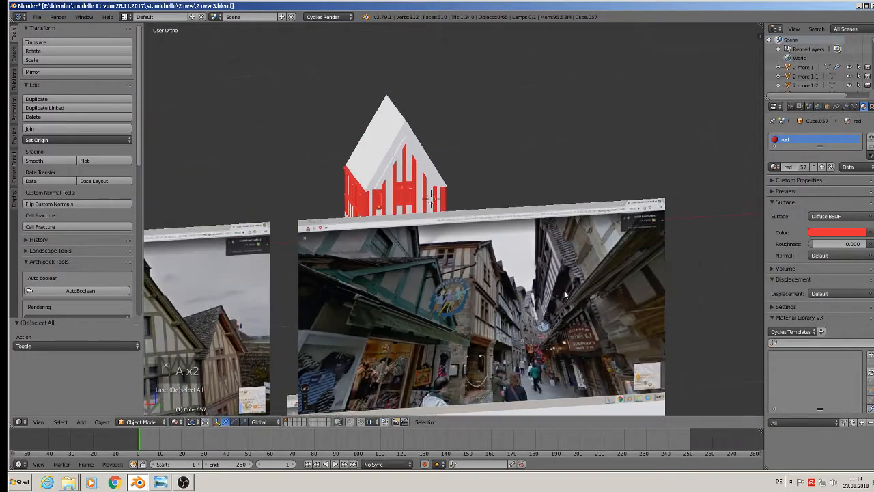
scroll(565, 294, down, 4)
shift+middle_drag(565, 295, 606, 148)
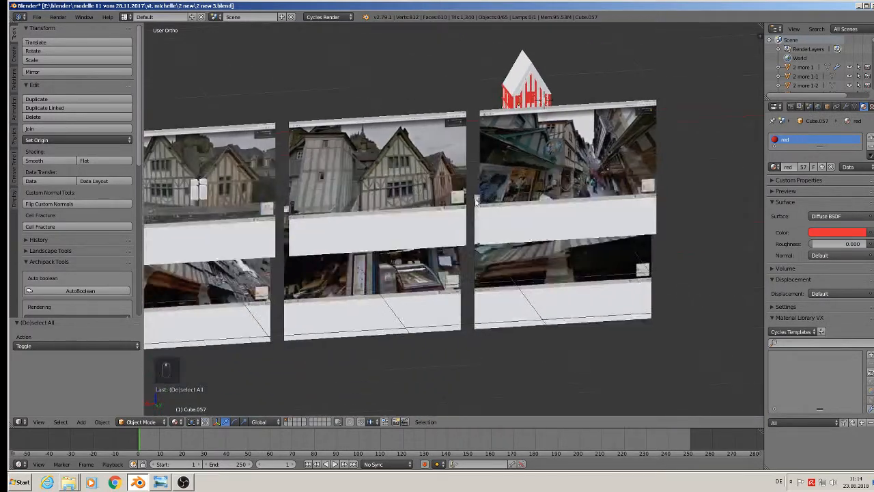
scroll(292, 170, up, 4)
shift+middle_drag(314, 207, 618, 209)
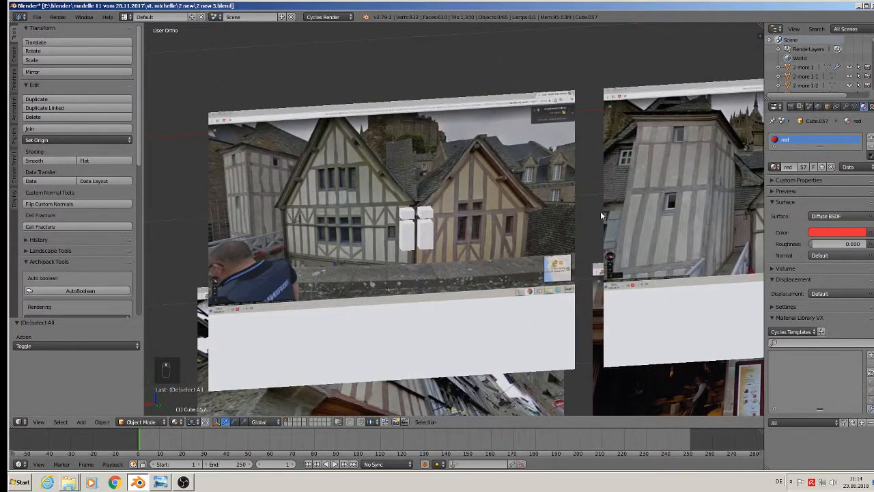
scroll(621, 231, up, 6)
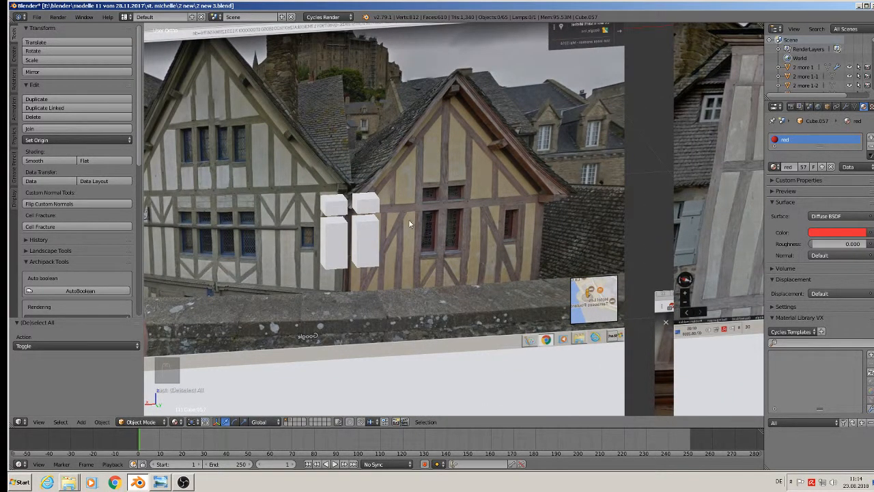
scroll(528, 266, down, 8)
shift+middle_drag(634, 266, 226, 224)
scroll(266, 183, up, 4)
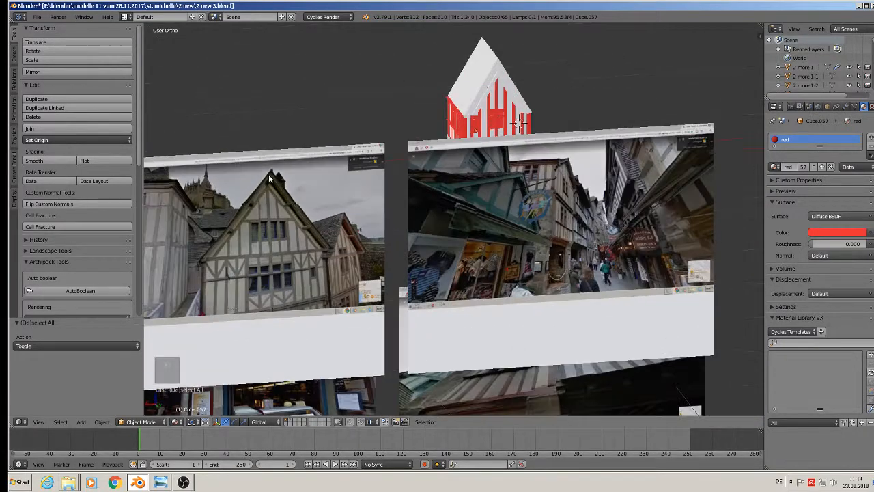
middle_drag(269, 178, 228, 233)
Duplicate the crossbar of the paired windows and place the copy about -0.059 along Z as their bottom rail
scroll(492, 136, up, 8)
middle_drag(508, 119, 489, 131)
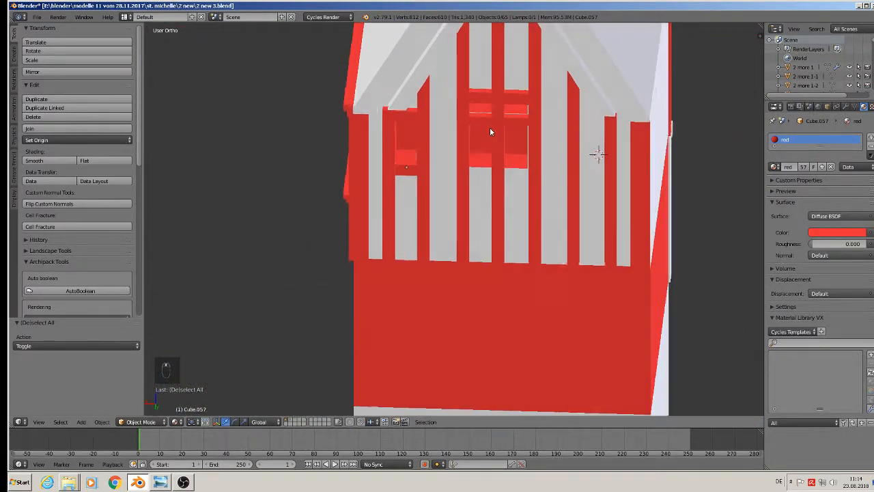
right_click(479, 120)
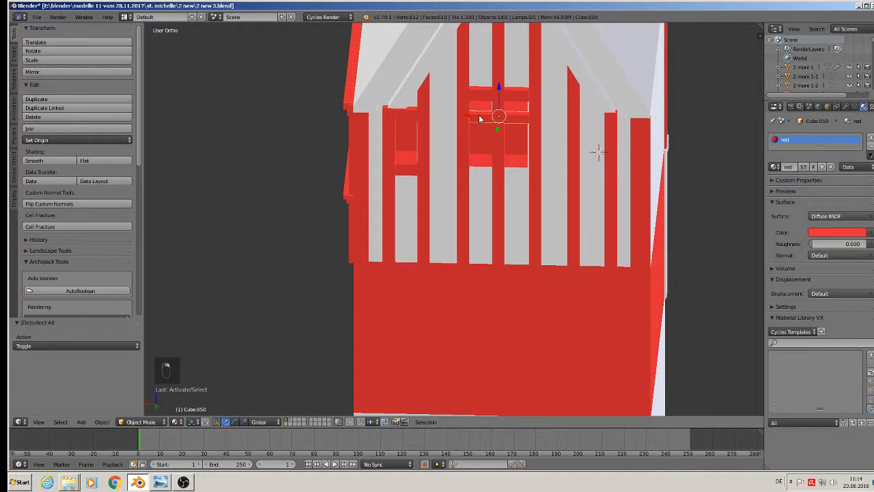
key(shift+d)
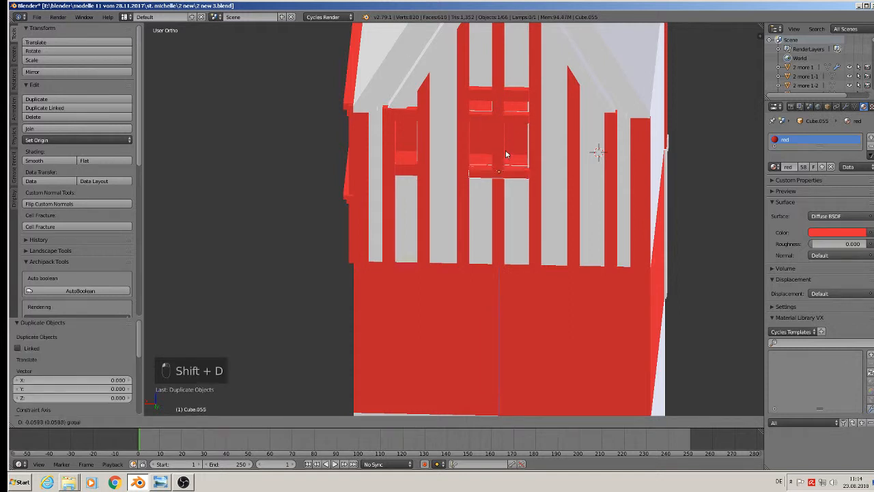
click(506, 155)
Duplicate the beam under the eaves on the long side and place the copy about -0.160 along Z at the posts' foot
middle_drag(478, 226, 499, 225)
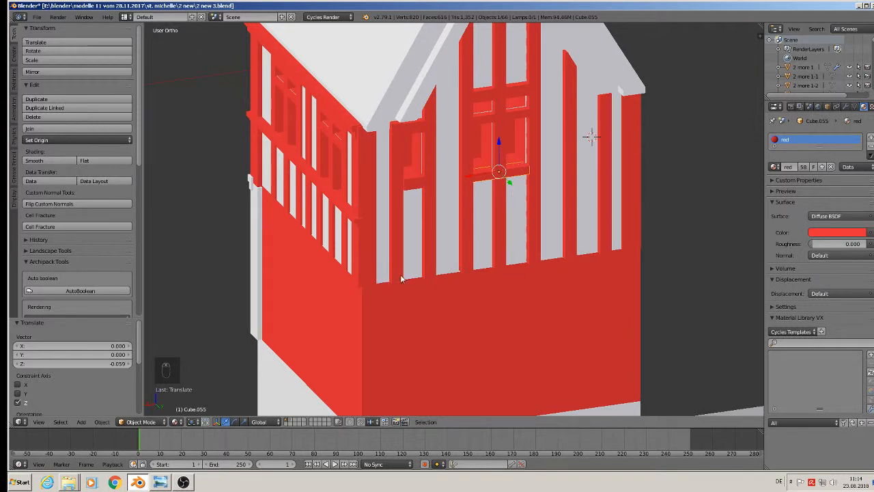
right_click(307, 91)
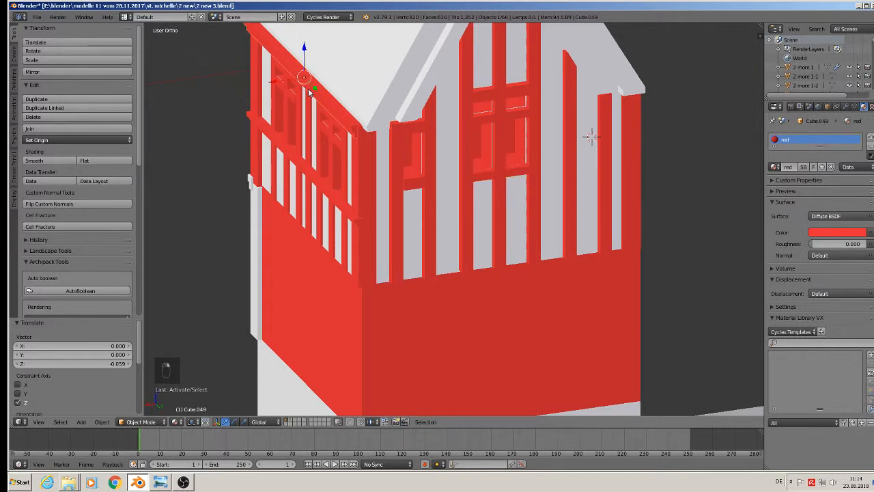
key(shift+d)
key(z)
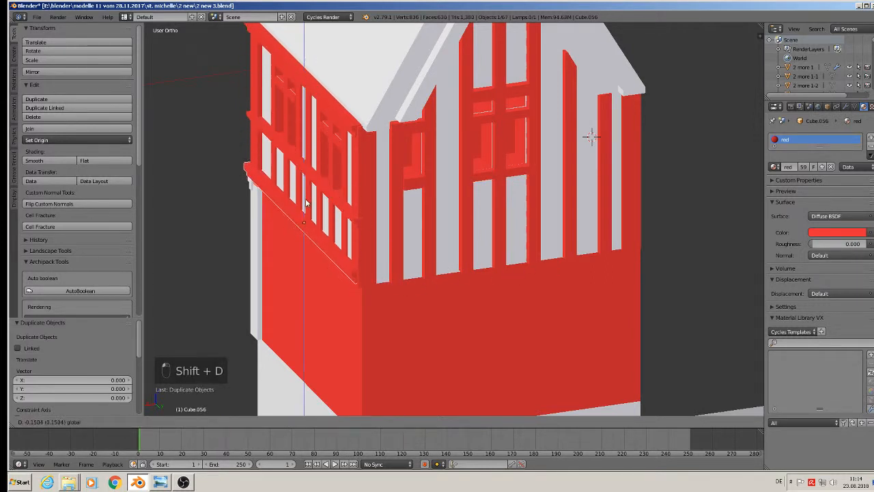
click(305, 208)
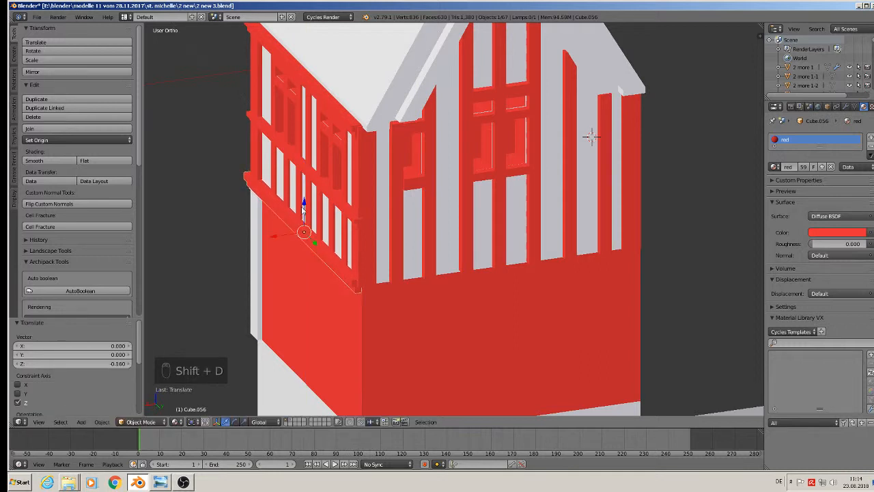
Duplicate the long side's lower beam, move the copy over to the gable wall and rotate it 90° about Z
key(shift+d)
right_click(304, 212)
drag(308, 242, 532, 271)
text(r)
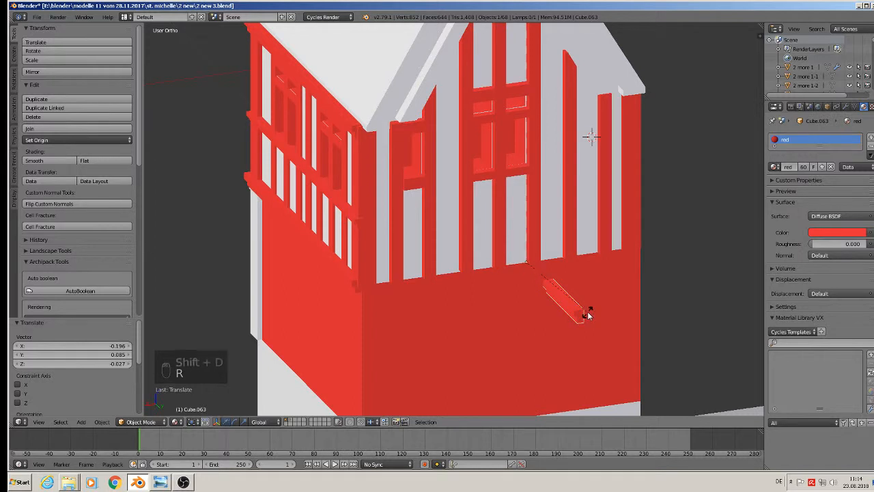
text(z90)
key(Return)
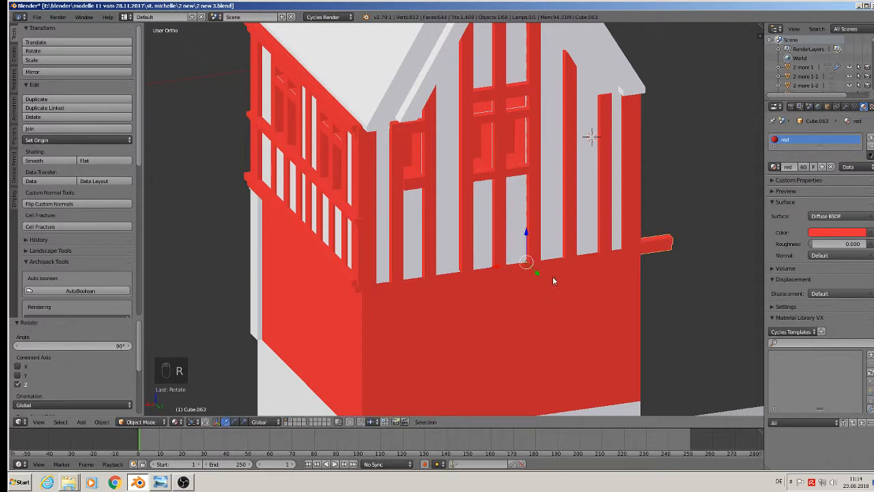
Align the rotated beam with the foot of the gable posts, shifting it about 0.111 along X and finally -0.003 along Z
drag(533, 271, 633, 321)
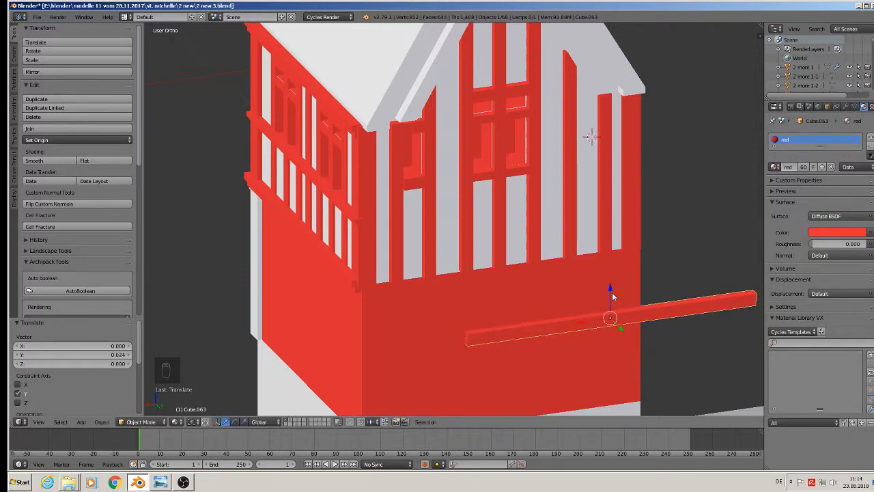
drag(611, 292, 622, 221)
drag(580, 253, 485, 290)
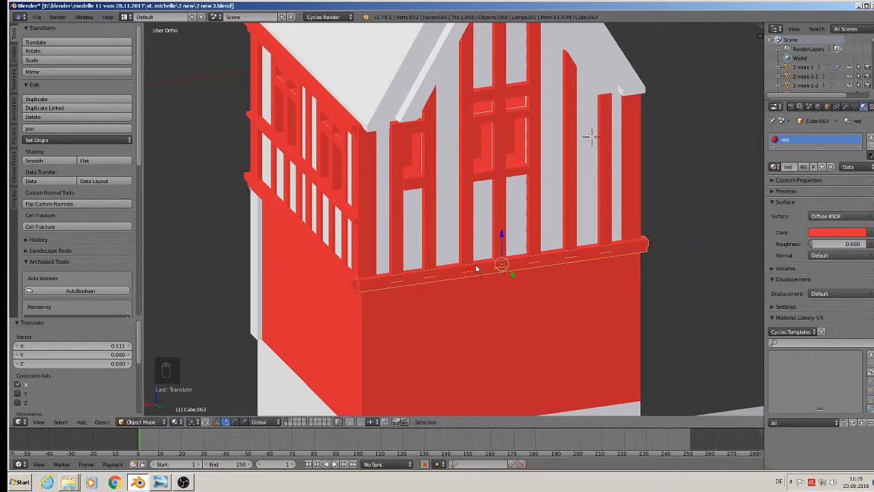
drag(500, 244, 506, 244)
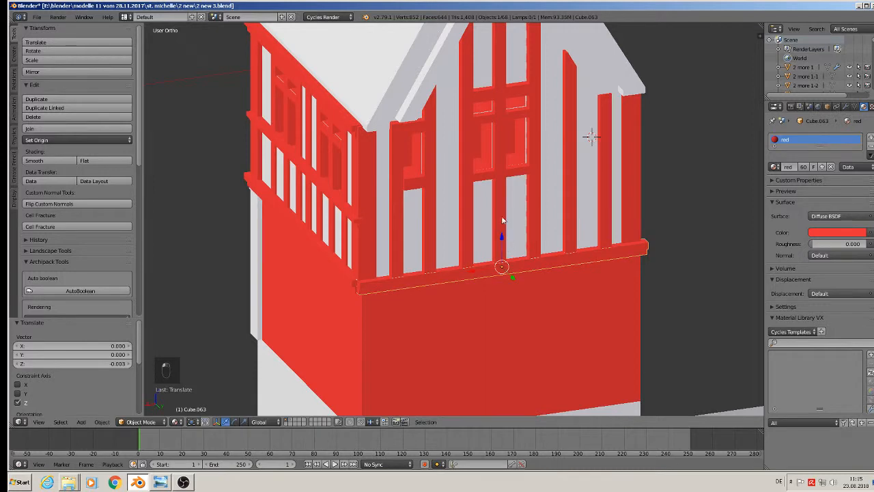
middle_drag(491, 215, 528, 232)
key(a)
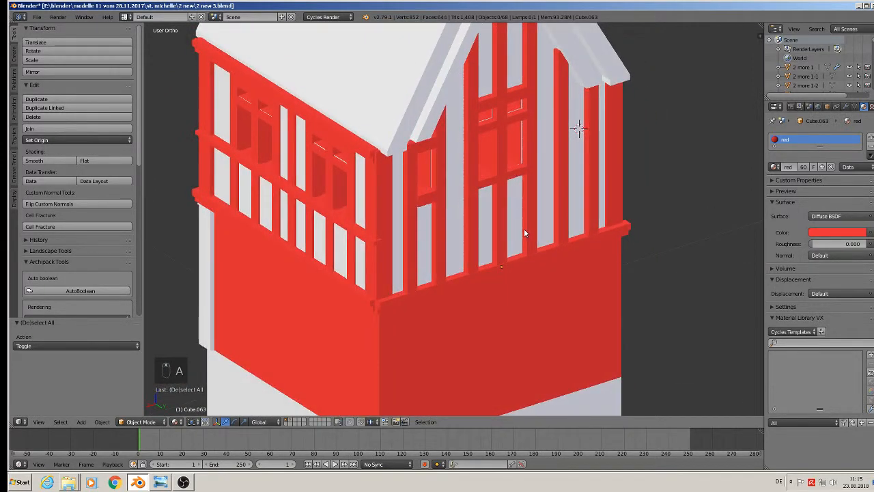
Duplicate the crossbar above the paired windows, place the copy about -0.137 along Z below them and tilt it about 64.4° about Y
middle_drag(501, 220, 493, 175)
right_click(490, 87)
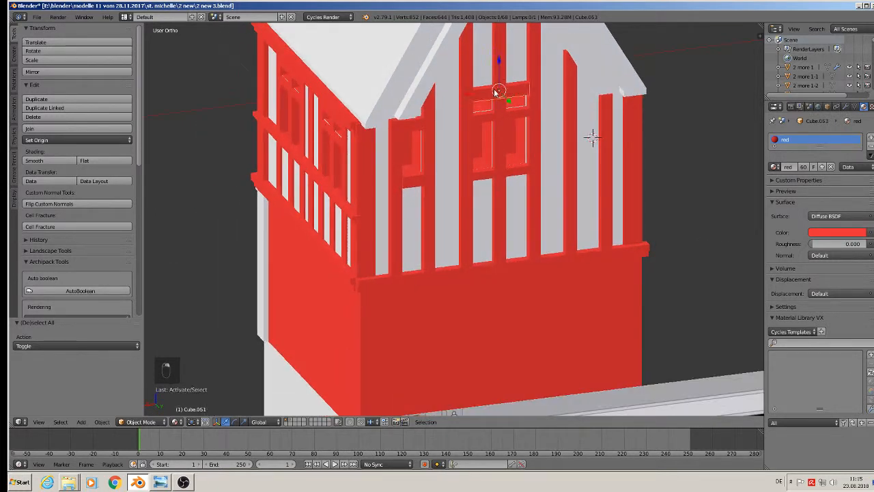
key(shift+d)
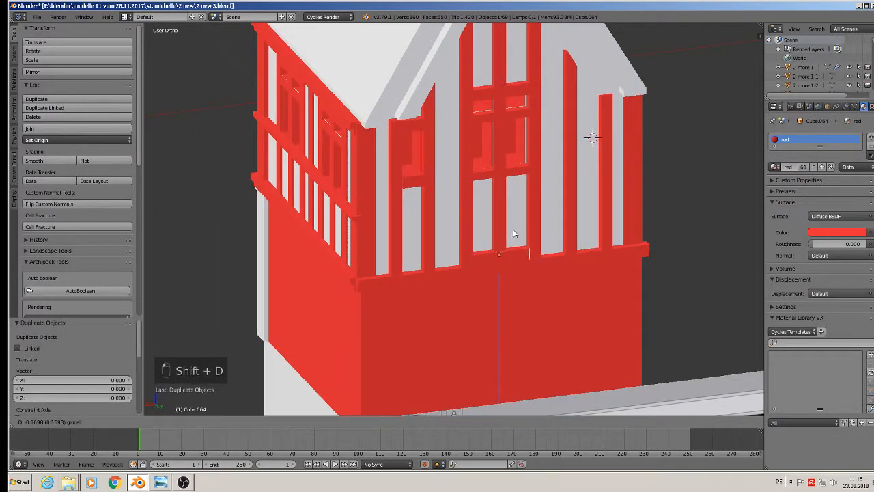
click(527, 248)
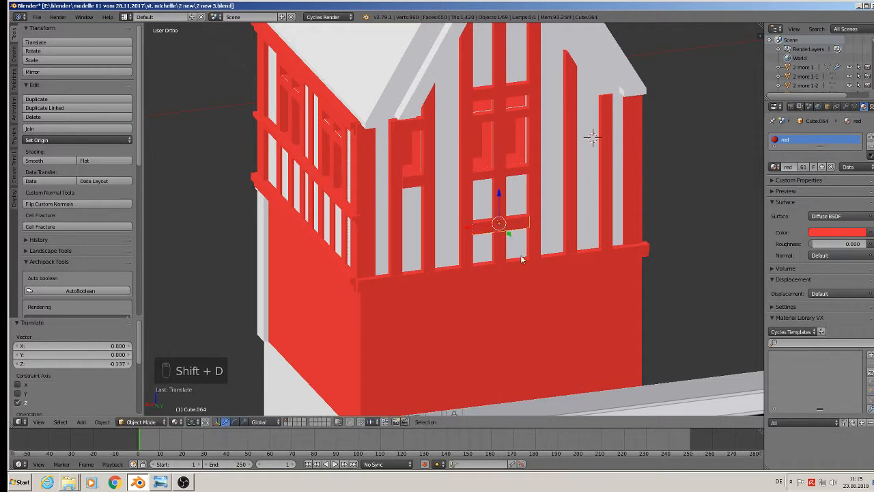
key(r)
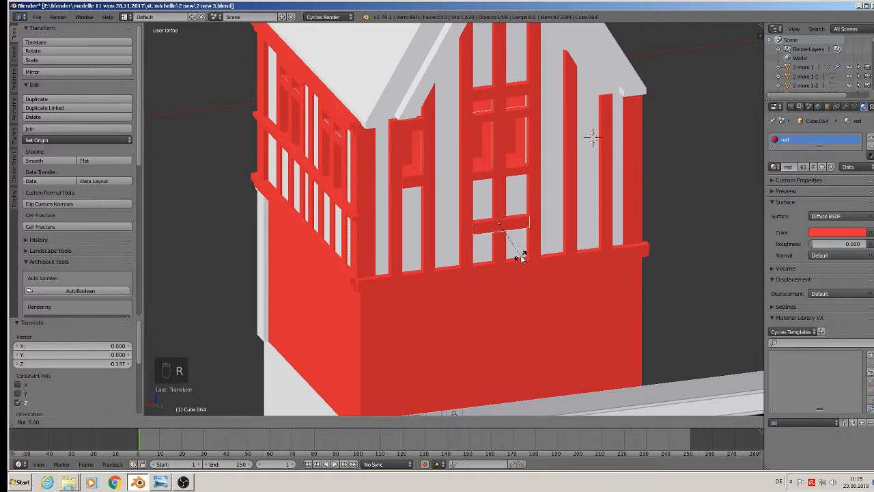
key(y)
click(615, 206)
Shift the tilted brace along X and about 0.022 along Z beneath the paired windows, and scale it down slightly
middle_drag(529, 251, 497, 202)
drag(474, 245, 445, 244)
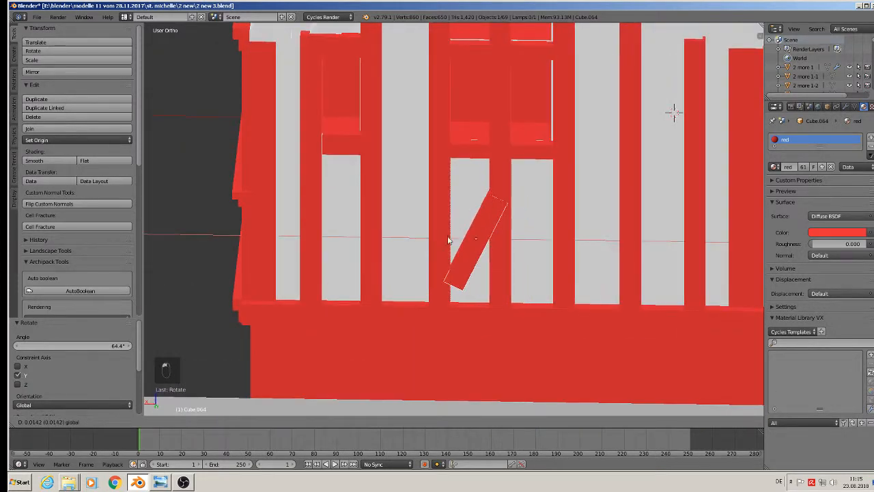
drag(474, 215, 473, 179)
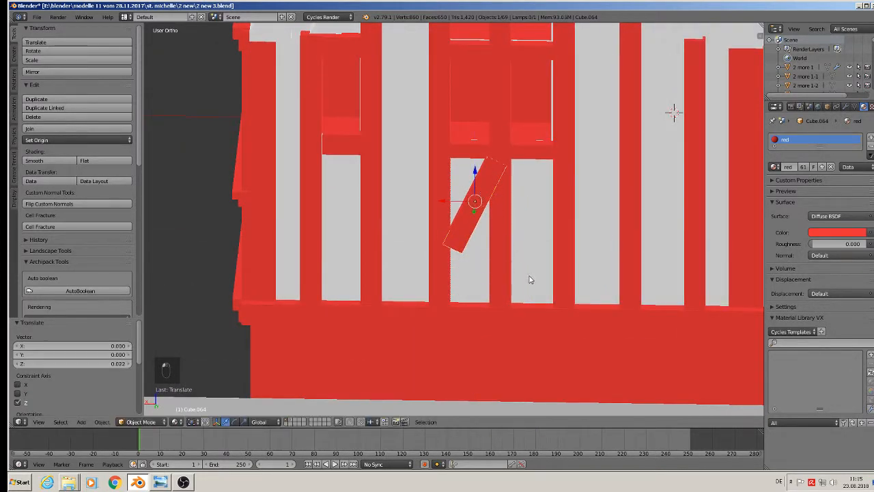
key(s)
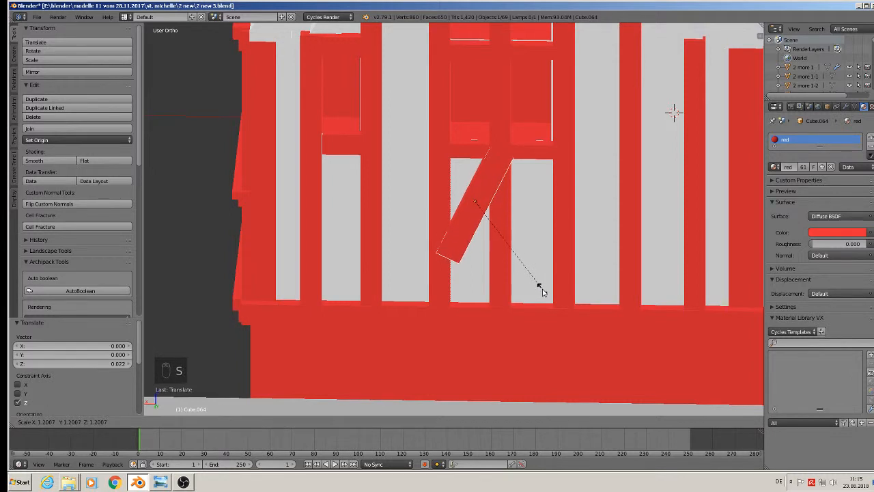
click(513, 261)
key(Tab)
key(a)
key(a)
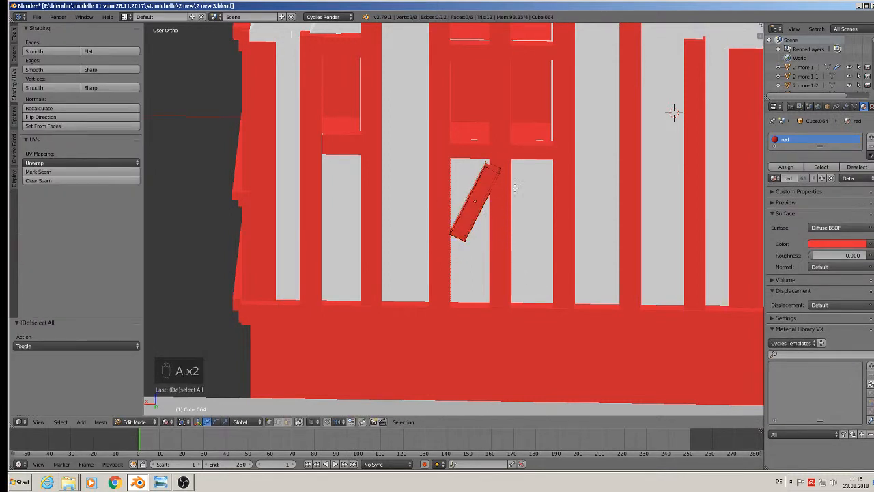
key(Tab)
Move the street reference image in front of the house about 2.004 up along Z, clear of the gable
scroll(528, 205, down, 6)
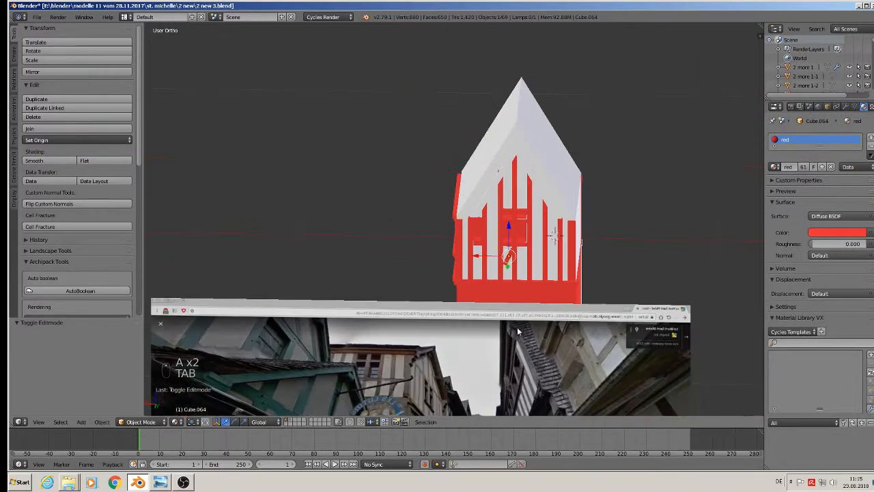
scroll(506, 352, down, 3)
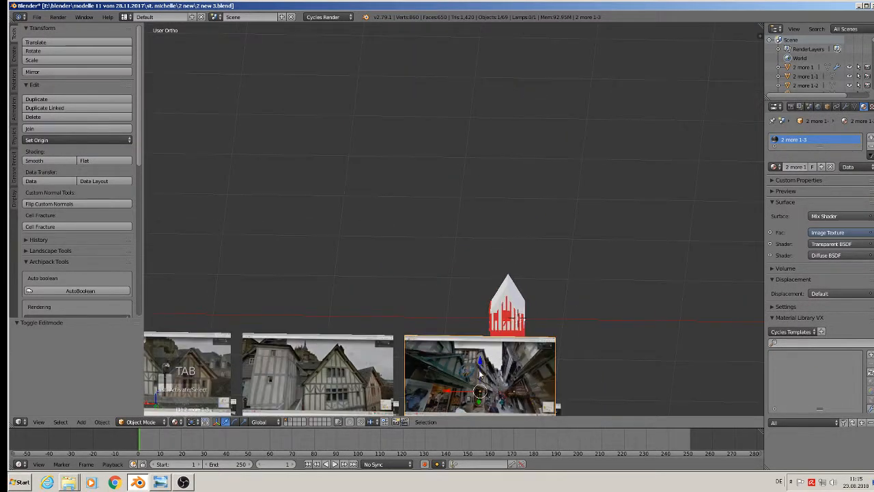
key(g)
key(z)
click(532, 254)
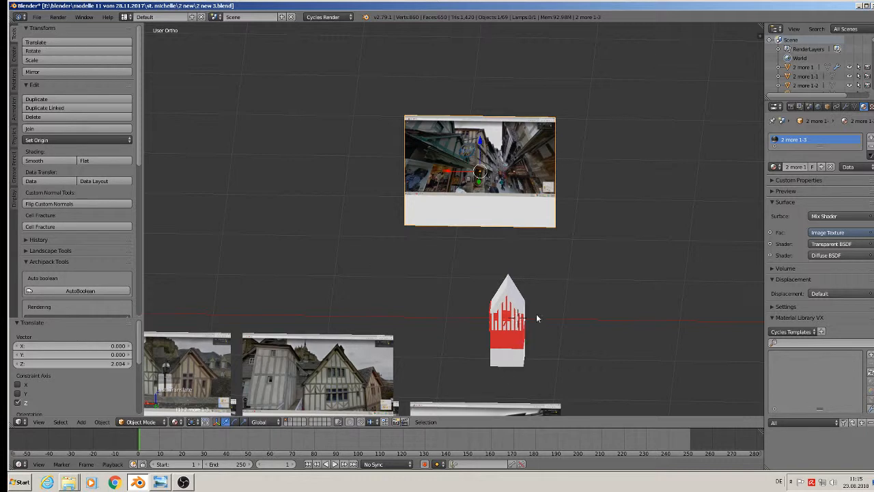
In back view, move the brace's top end vertices about 0.009 up along Z to meet the windows' bottom rail
right_click(514, 326)
key(ctrl+KP_1)
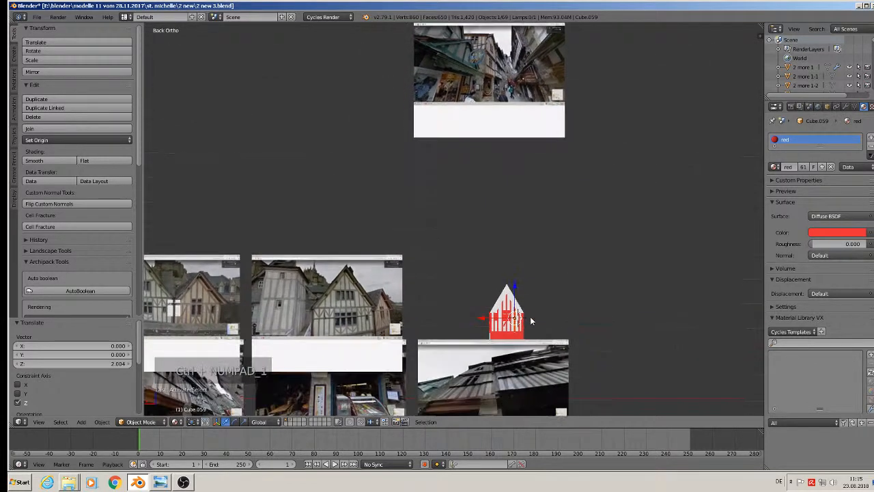
scroll(525, 321, up, 3)
scroll(525, 329, up, 8)
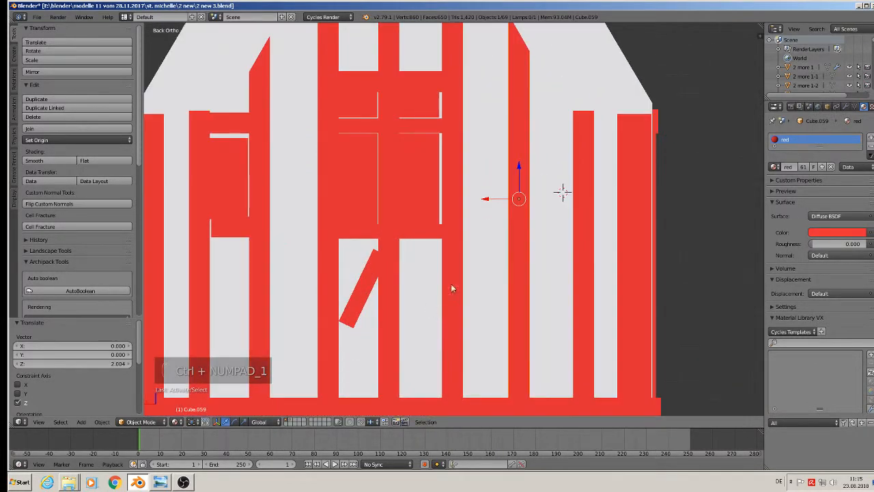
right_click(429, 215)
key(Tab)
key(a)
key(a)
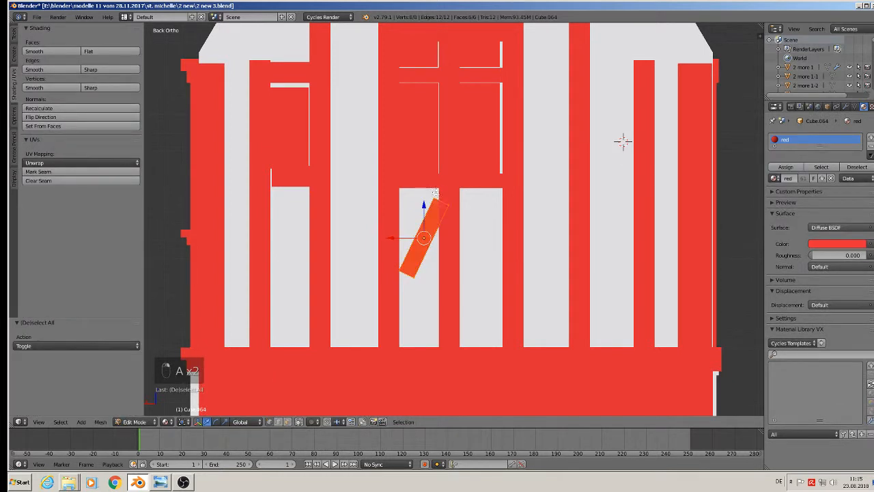
key(a)
key(c)
right_click(450, 205)
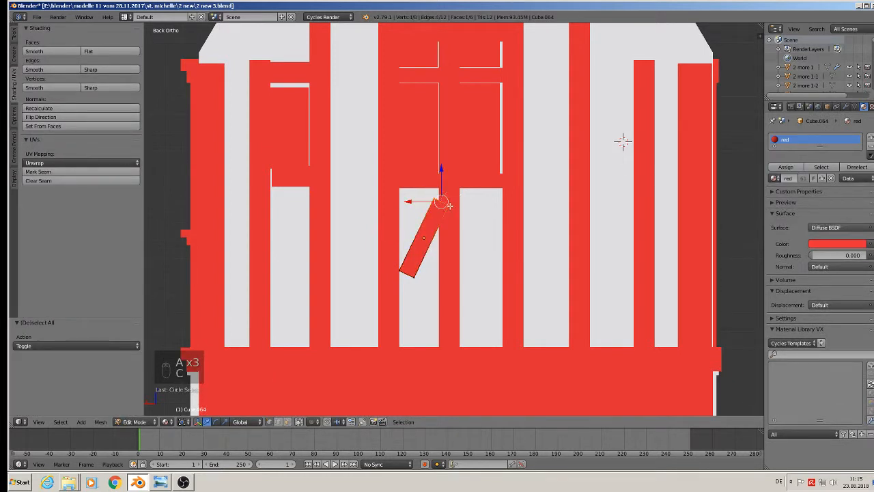
key(g)
click(453, 191)
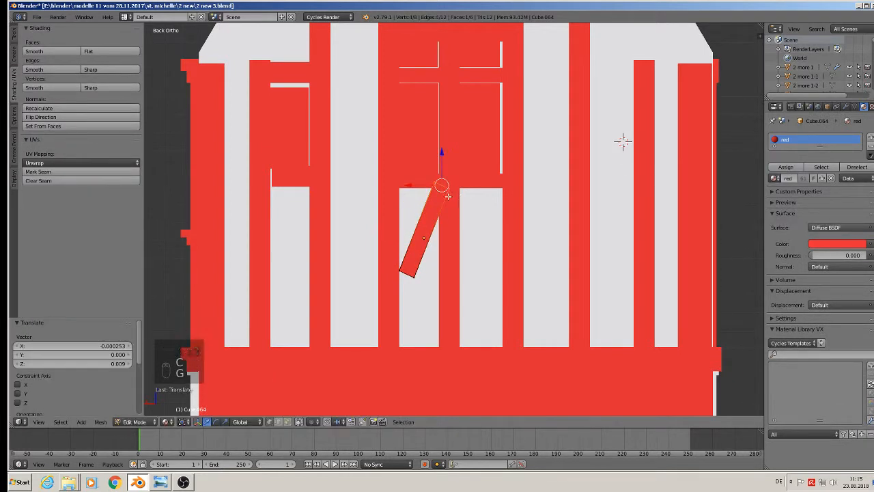
Move the brace's lower end vertices about 0.005 along X and -0.044 along Z to reach the base beam
key(a)
key(v)
key(a)
key(a)
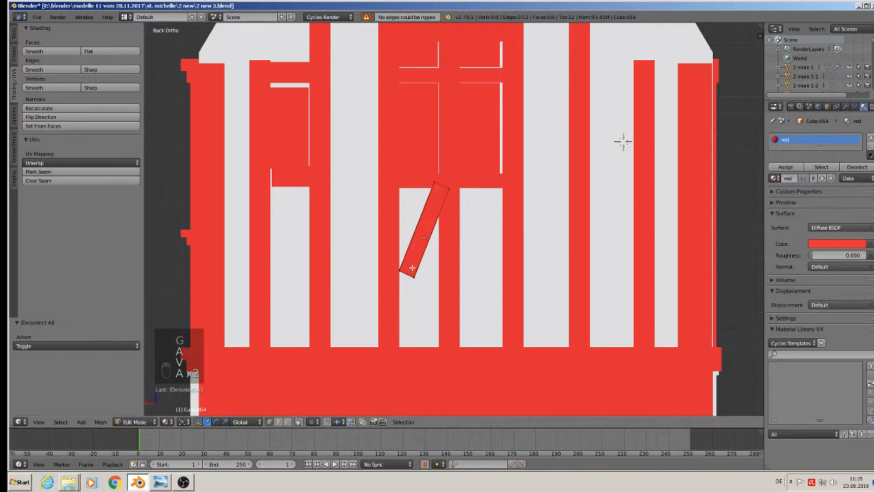
key(v)
key(c)
click(407, 273)
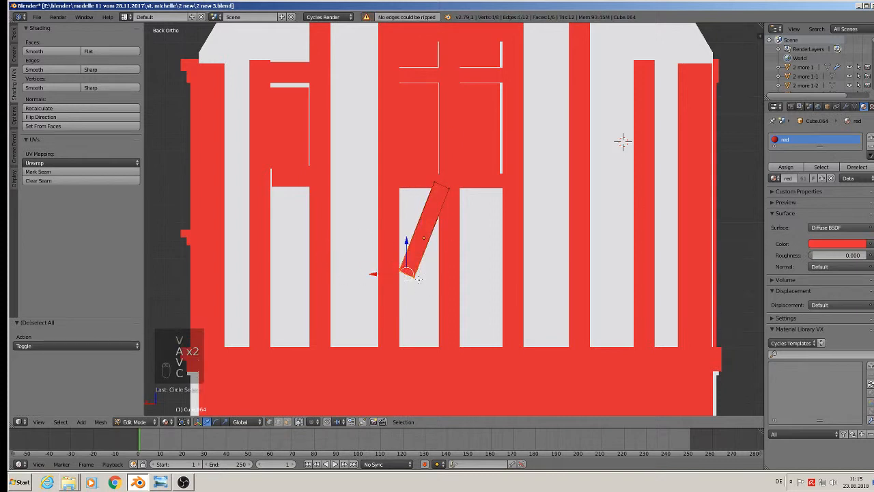
right_click(421, 302)
key(g)
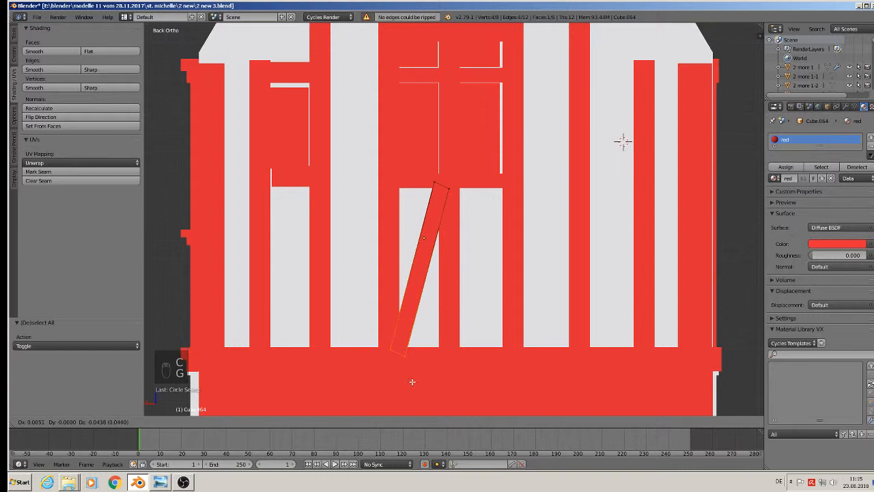
click(412, 382)
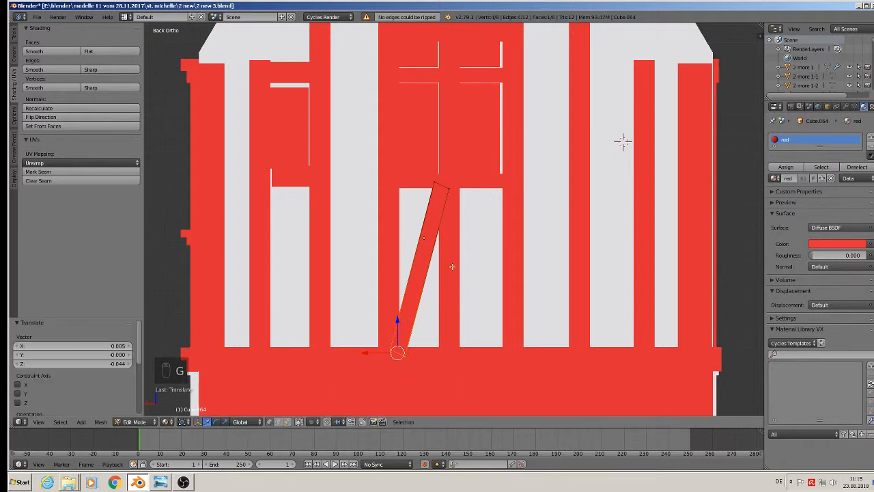
key(Tab)
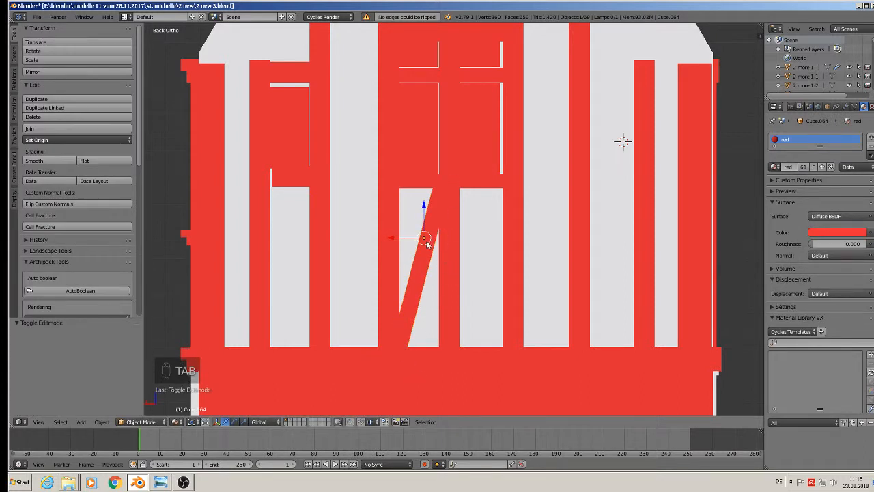
Duplicate the brace, place the copy about -0.029 along X in the adjacent bay and rotate it 180° about Z
key(shift+d)
click(462, 244)
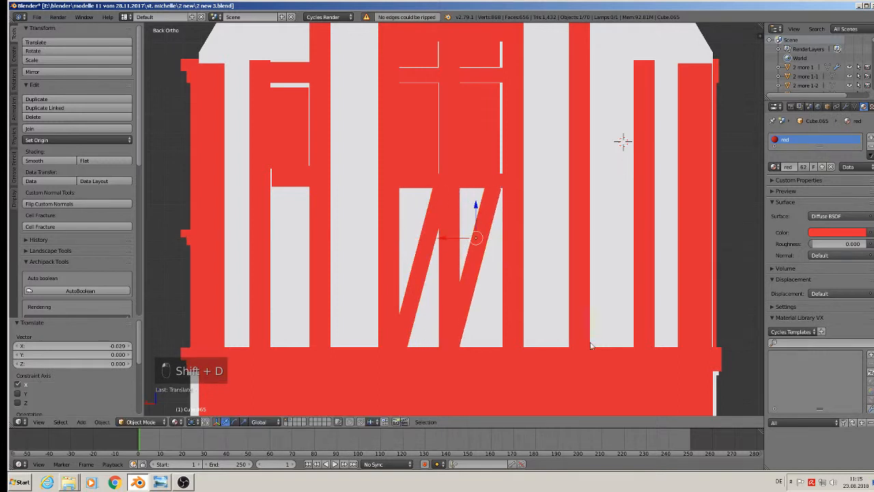
text(r180)
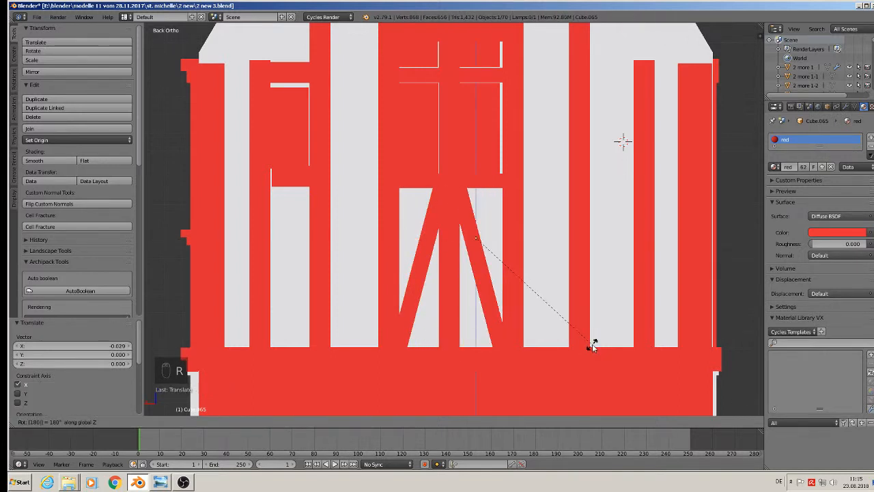
key(Return)
key(a)
scroll(510, 254, down, 4)
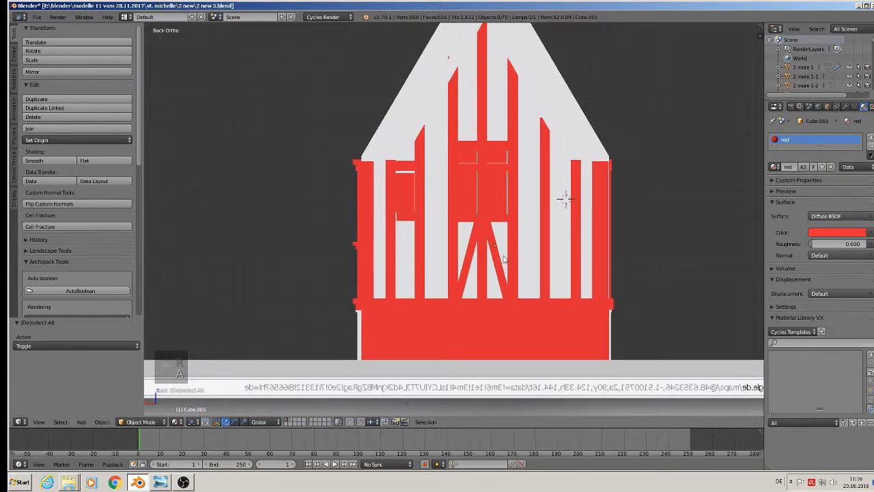
Examine the timber pattern of the gable in the reference photos and compare it with the model
middle_drag(512, 252, 529, 169)
scroll(524, 291, down, 4)
scroll(529, 168, down, 1)
scroll(385, 303, up, 2)
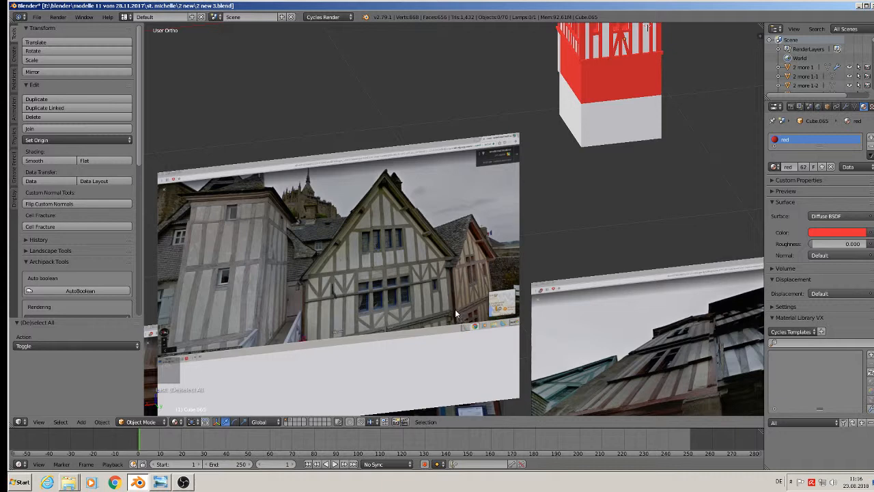
middle_drag(634, 129, 614, 284)
scroll(674, 99, up, 1)
scroll(575, 228, up, 3)
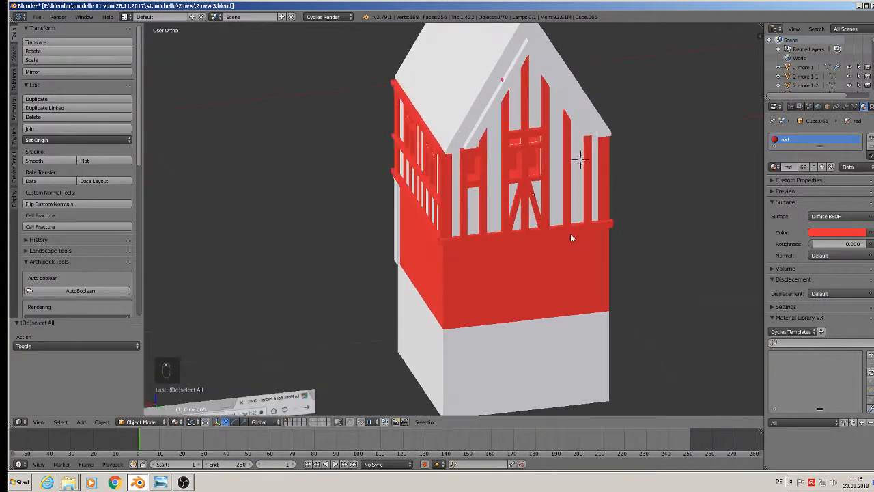
Stretch the crossbar above the paired windows along X by a factor of about 4.240, across the neighbouring posts
middle_drag(570, 233, 542, 205)
scroll(542, 205, up, 3)
right_click(516, 105)
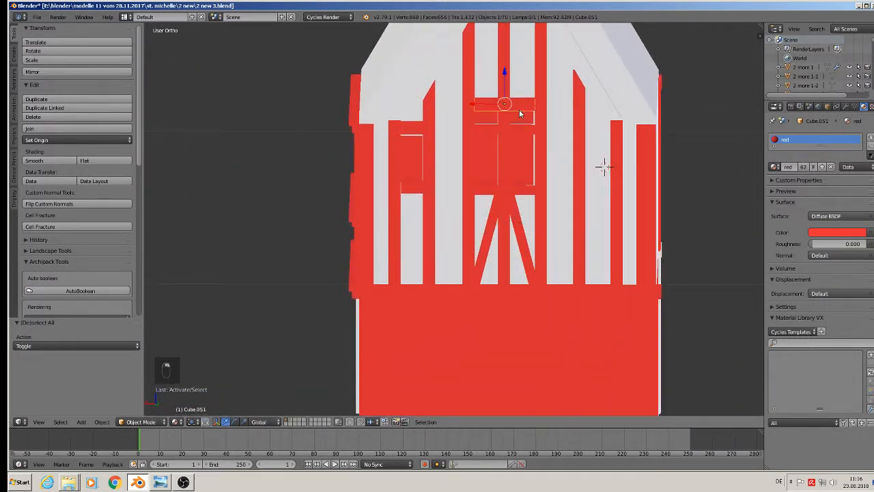
key(s)
key(x)
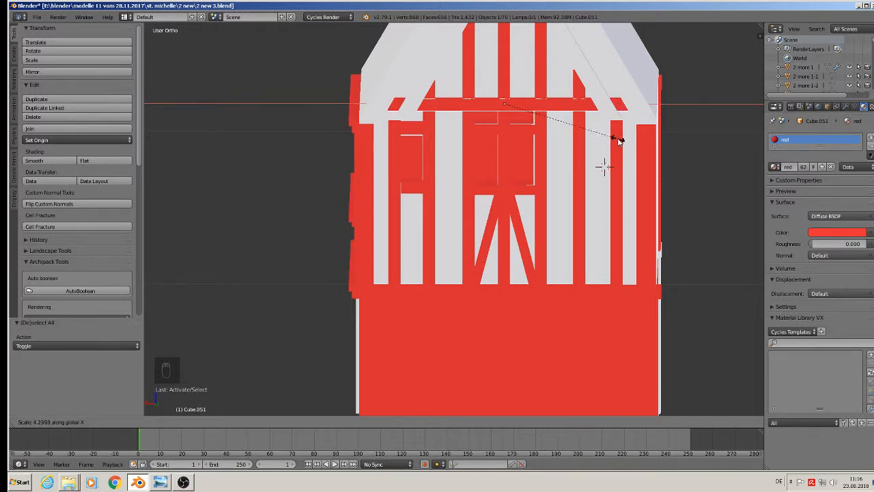
click(611, 140)
Shorten the stretched crossbar along X by a factor of about 0.776 so its ends stop at the roof slopes
middle_drag(611, 140, 617, 120)
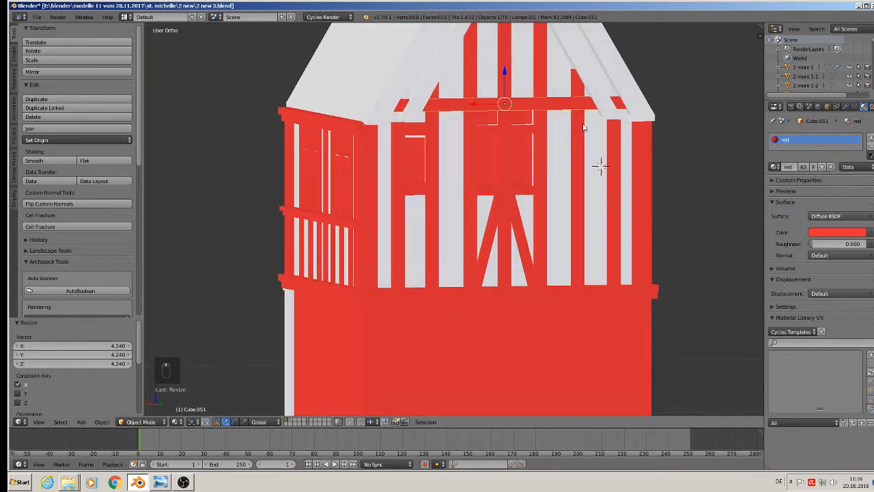
scroll(505, 134, up, 2)
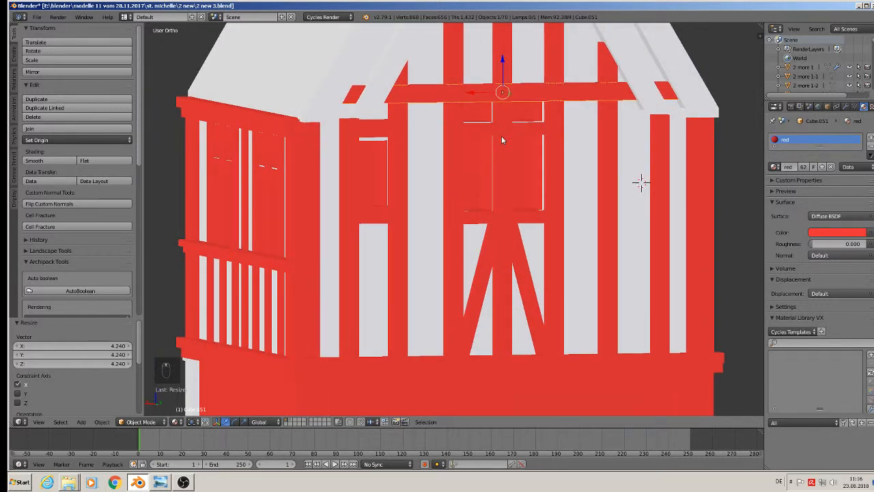
key(s)
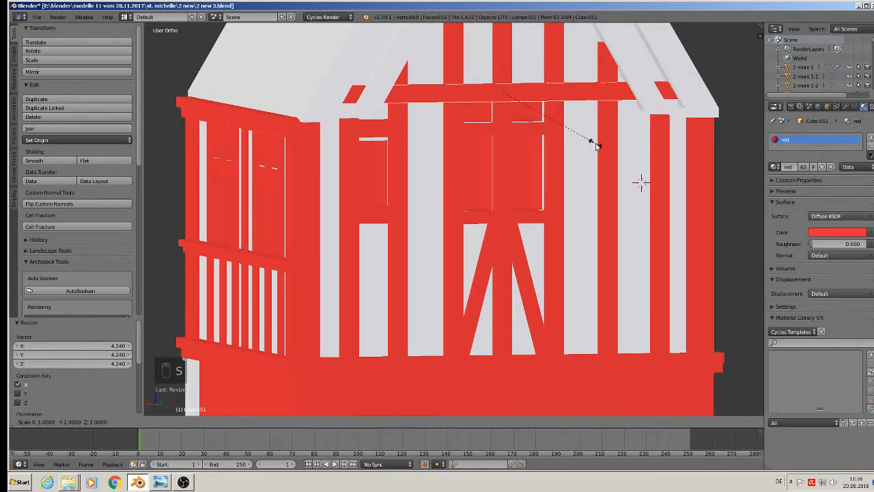
key(x)
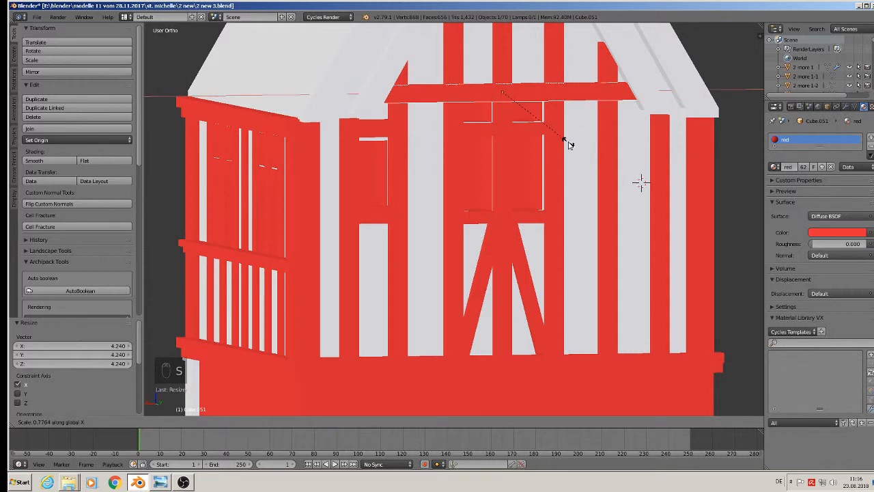
click(571, 144)
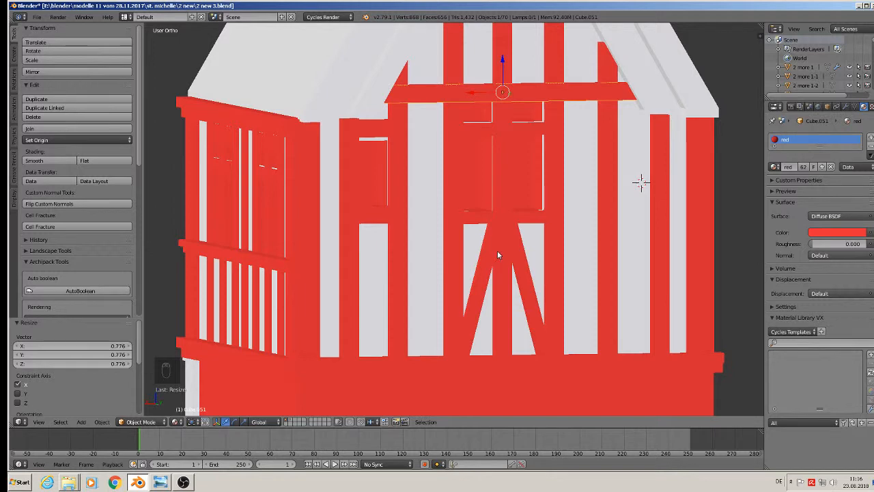
Duplicate the brace whose foot leans toward the single window and place the copy about 0.034 along X and 0.082 up, under the crossbar
key(ctrl+KP_1)
right_click(486, 267)
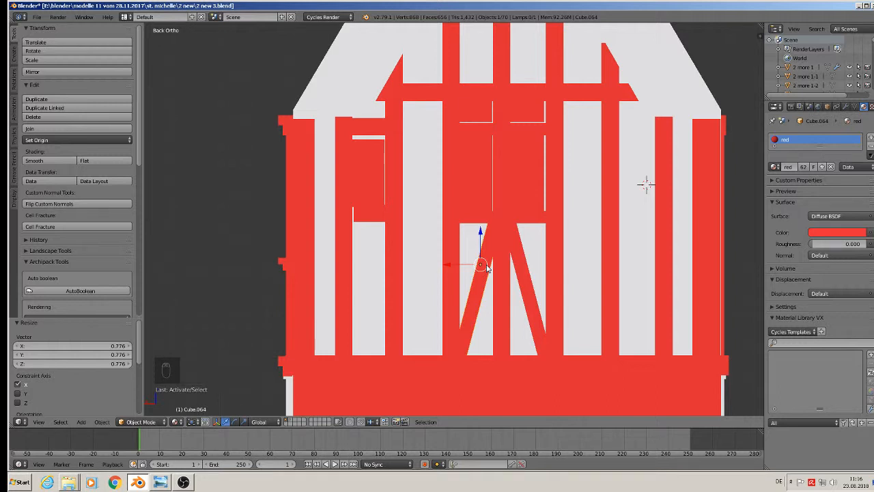
key(shift+d)
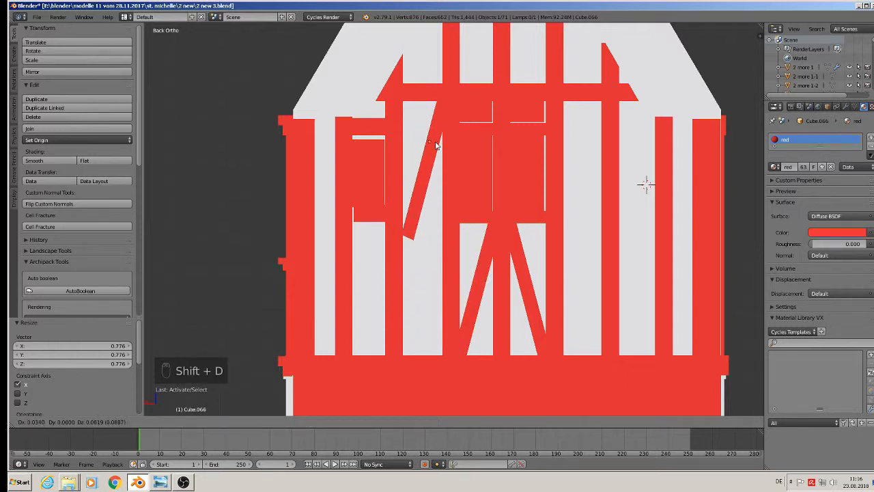
click(435, 150)
Extend the copied brace by moving its lower end face 0.063 along X and -0.082 along Z to the bottom rail
key(Tab)
key(a)
key(a)
key(a)
key(a)
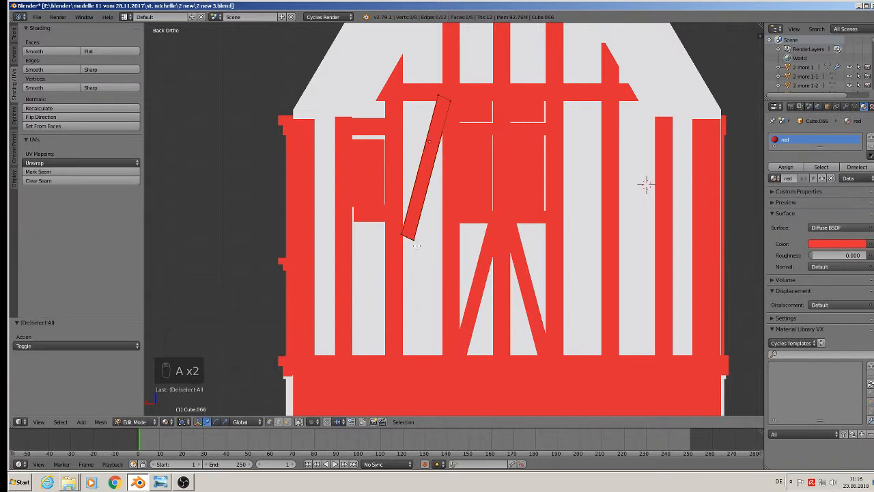
key(c)
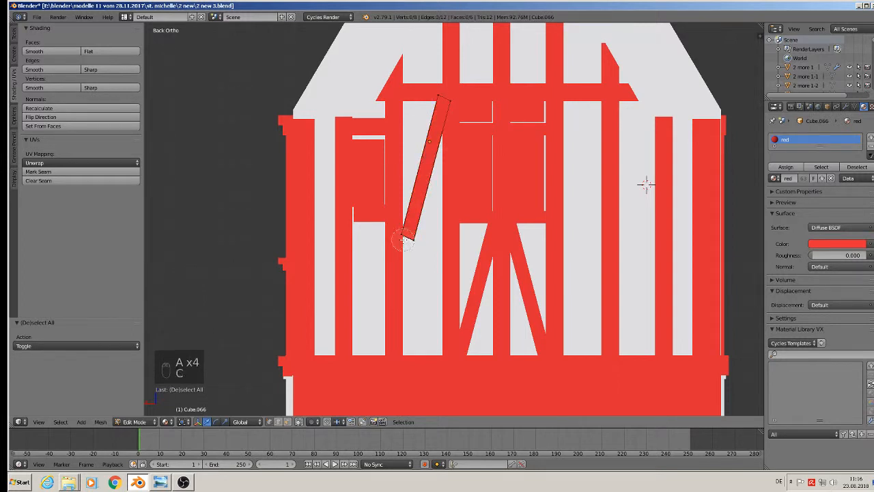
click(407, 237)
right_click(413, 265)
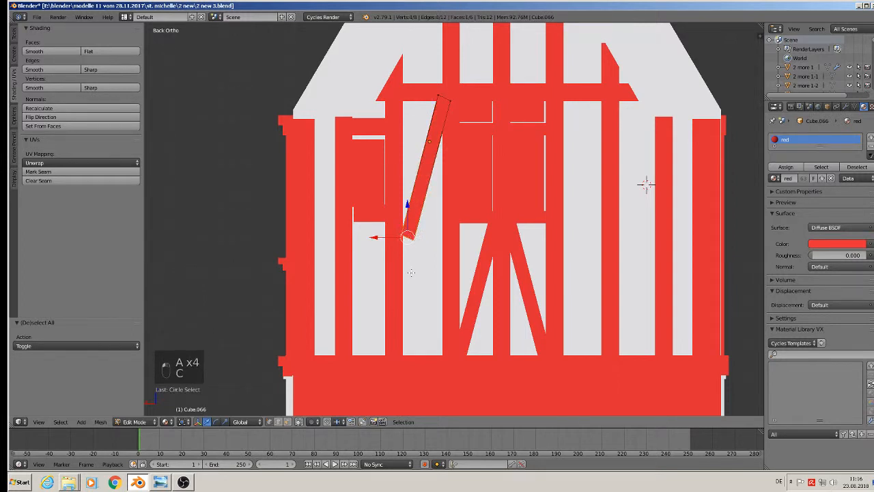
key(g)
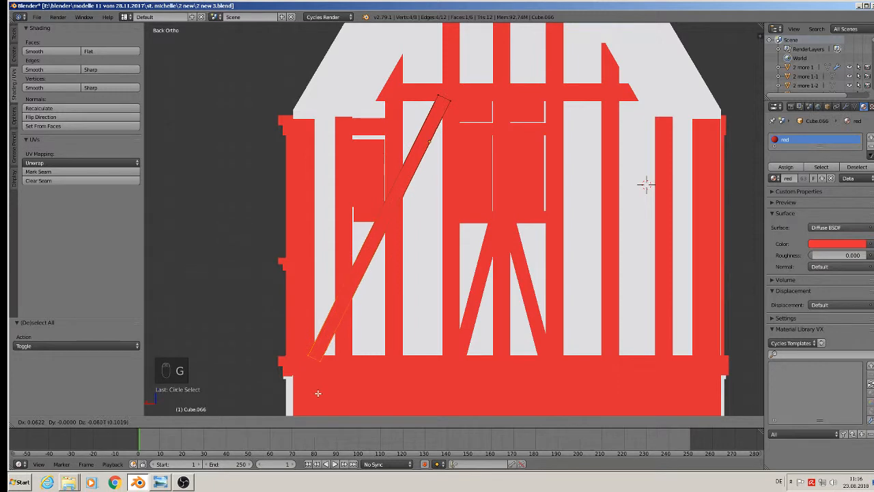
click(317, 393)
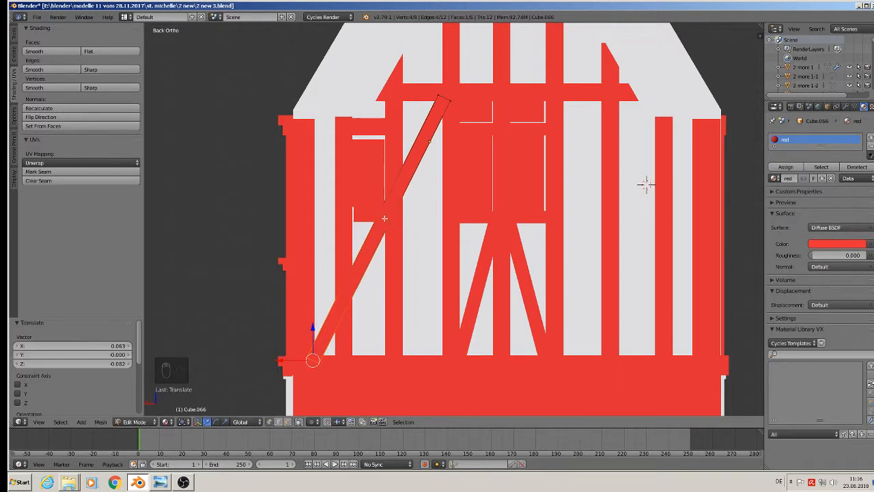
key(Tab)
Shift the short beam below the single window 0.002 along X and the long diagonal brace -0.002 along Y
middle_drag(389, 220, 392, 246)
right_click(374, 214)
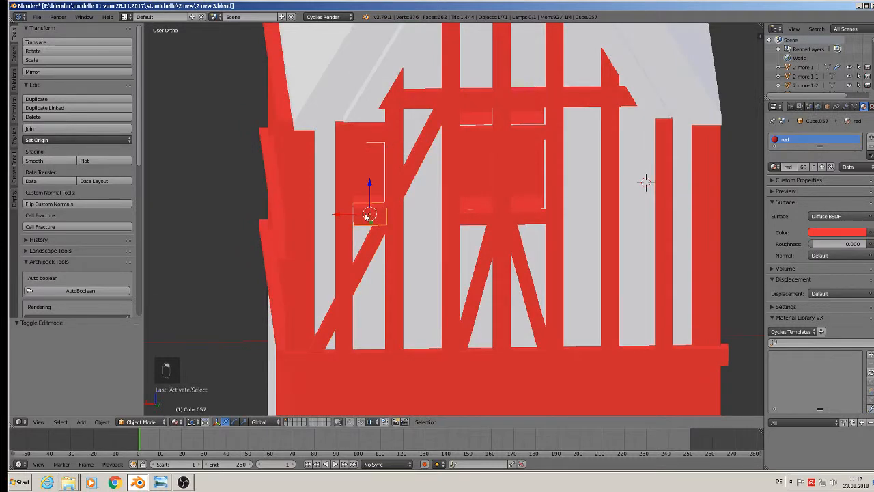
drag(362, 217, 374, 224)
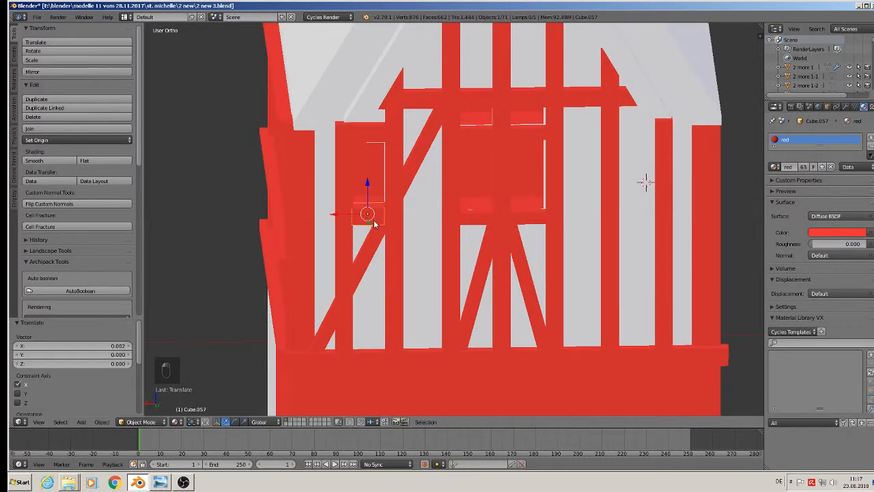
middle_drag(374, 224, 433, 201)
right_click(406, 175)
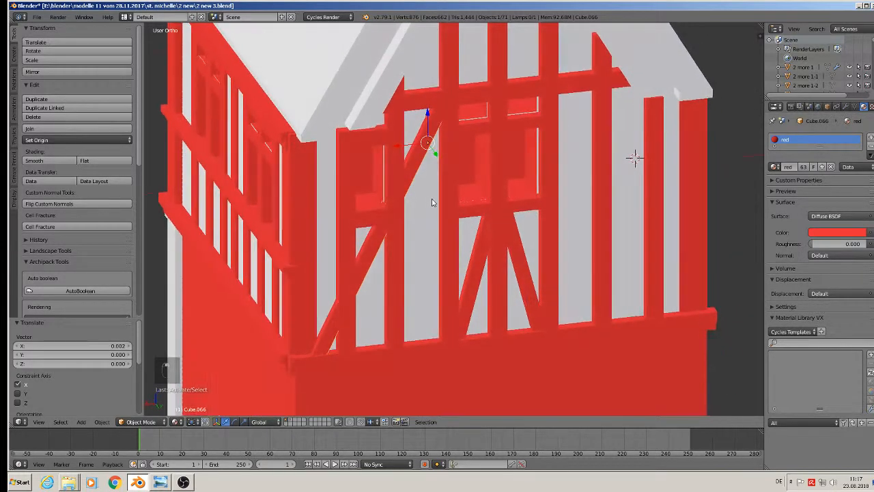
drag(440, 155, 433, 146)
middle_drag(433, 146, 595, 225)
Duplicate the opposite brace under the crossbar's other end and stretch its lower end about -0.064 along X and -0.082 along Z to the bottom rail
key(ctrl+KP_1)
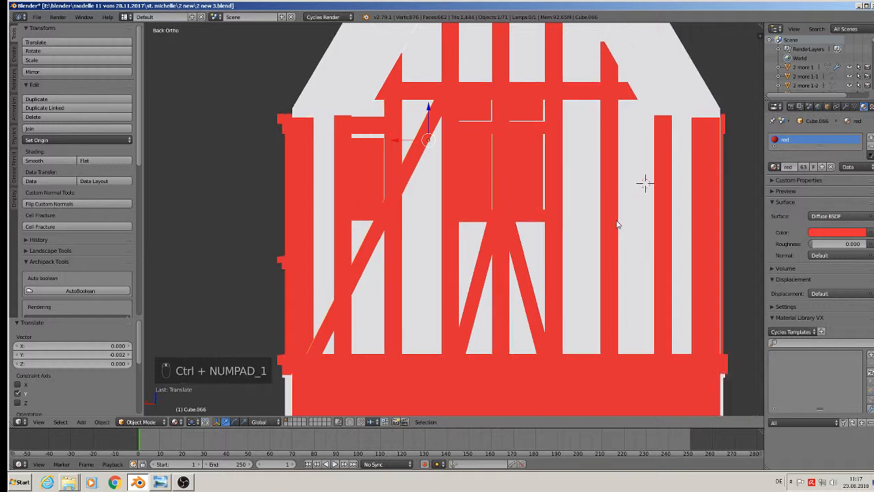
right_click(526, 284)
key(shift+d)
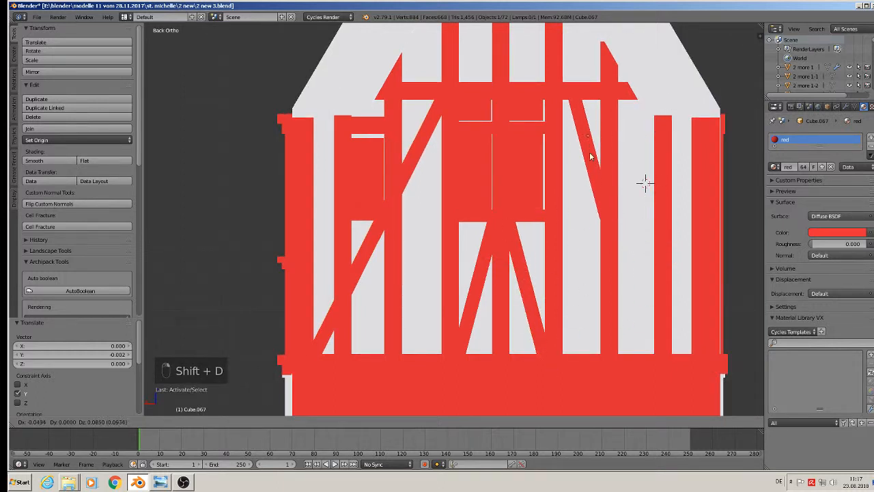
click(582, 161)
key(Tab)
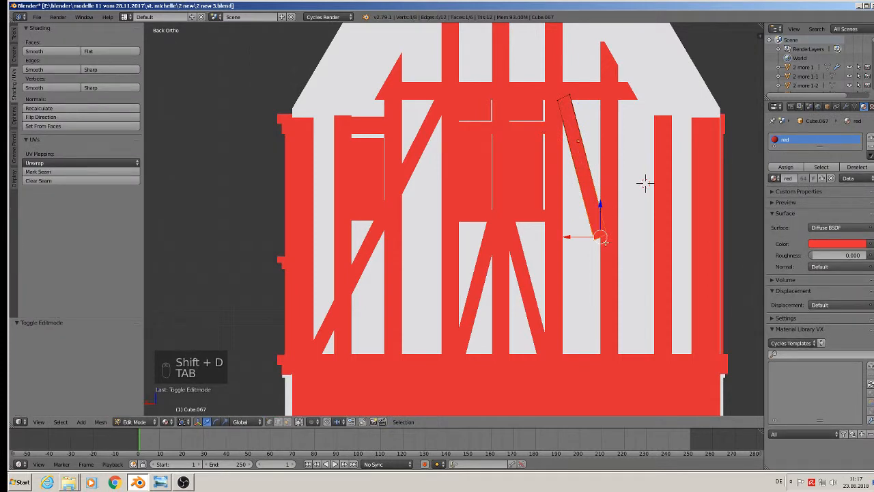
key(g)
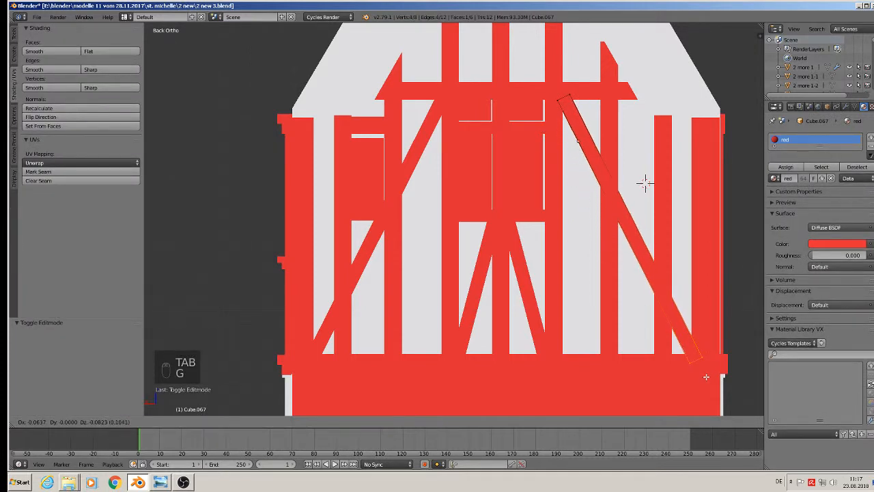
click(706, 377)
key(Tab)
Examine the braced gable and compare its timber pattern with the house fronts in the reference photos
middle_drag(631, 249, 559, 290)
key(a)
scroll(611, 285, down, 5)
scroll(601, 276, up, 1)
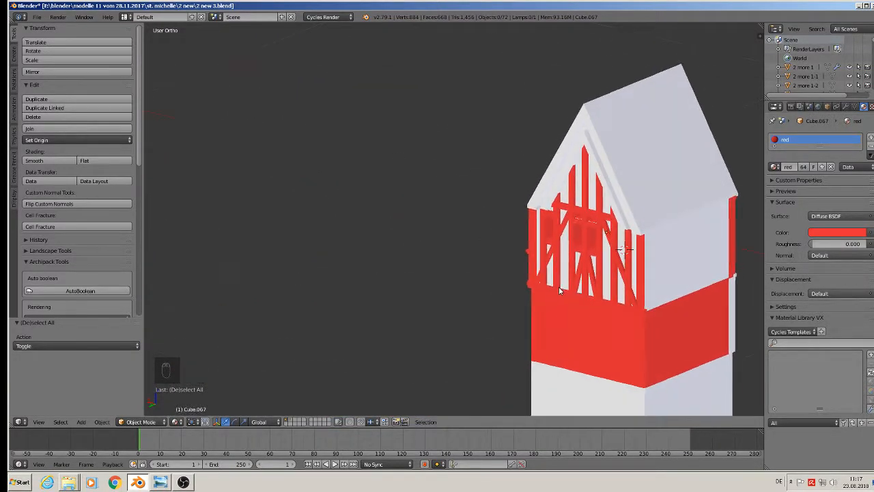
scroll(557, 287, up, 2)
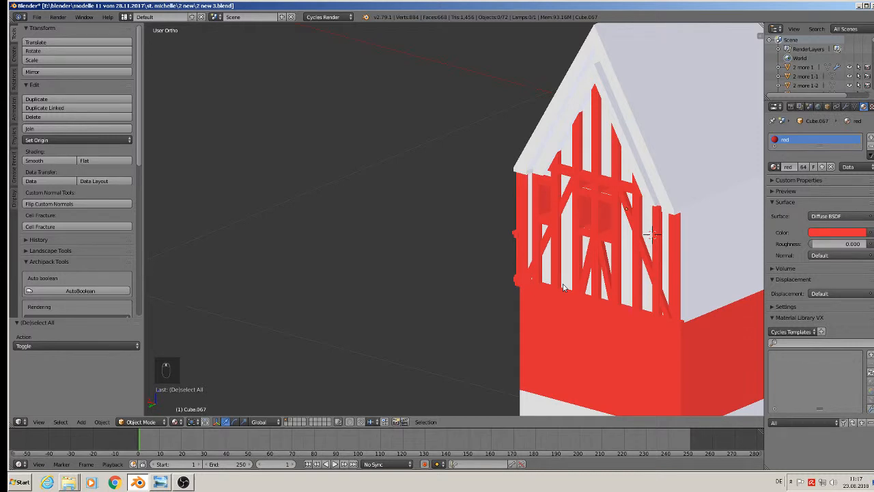
scroll(562, 284, down, 4)
middle_drag(563, 284, 593, 145)
scroll(658, 287, down, 5)
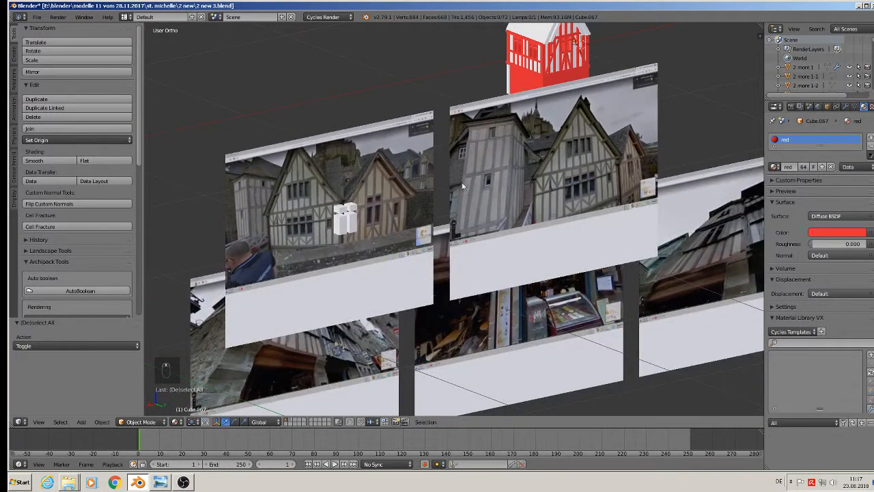
scroll(381, 200, up, 3)
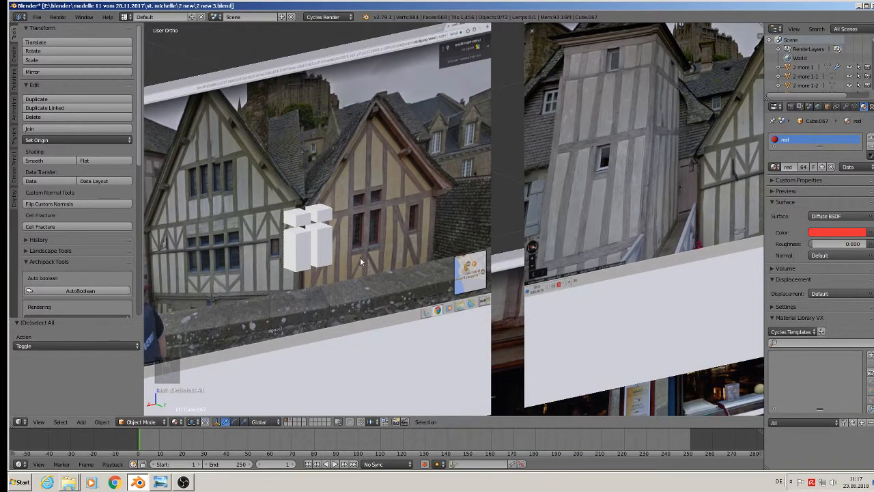
scroll(386, 271, down, 5)
Save the blend file with the added gable braces
middle_drag(377, 262, 642, 131)
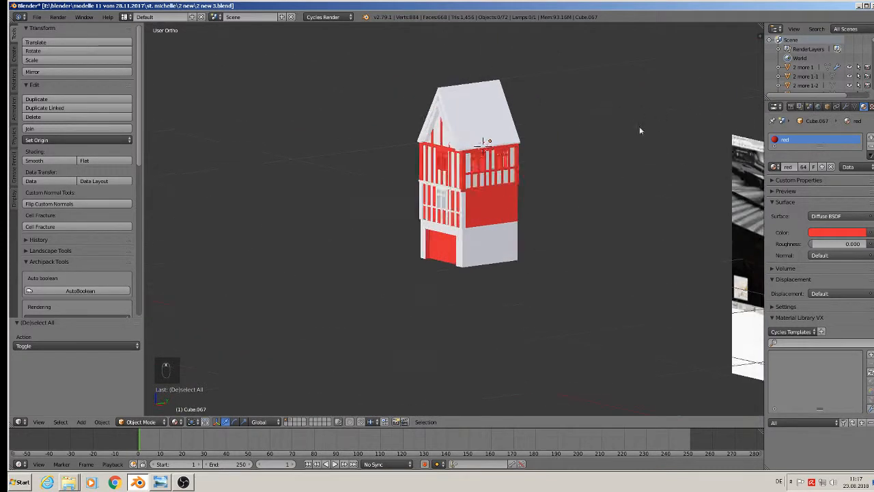
scroll(614, 133, up, 4)
click(37, 17)
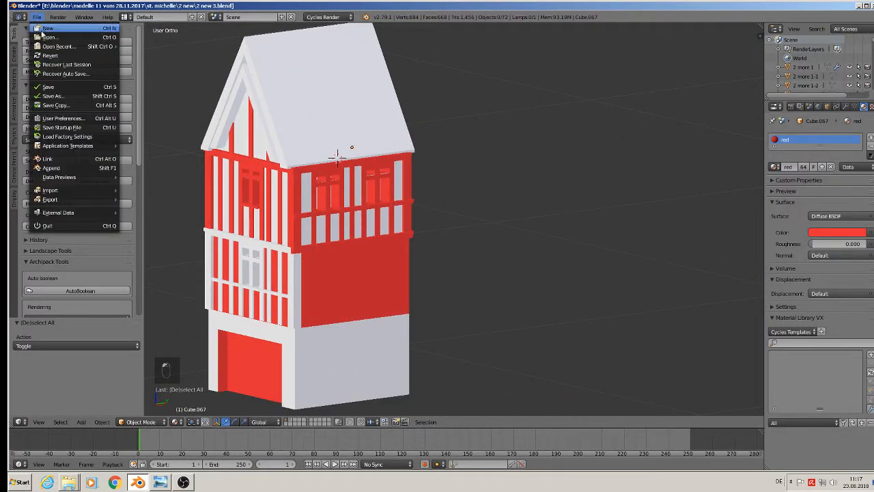
Move the gable's corner post beside the blank side wall by -0.002 along X
middle_drag(202, 137, 284, 205)
scroll(365, 152, up, 5)
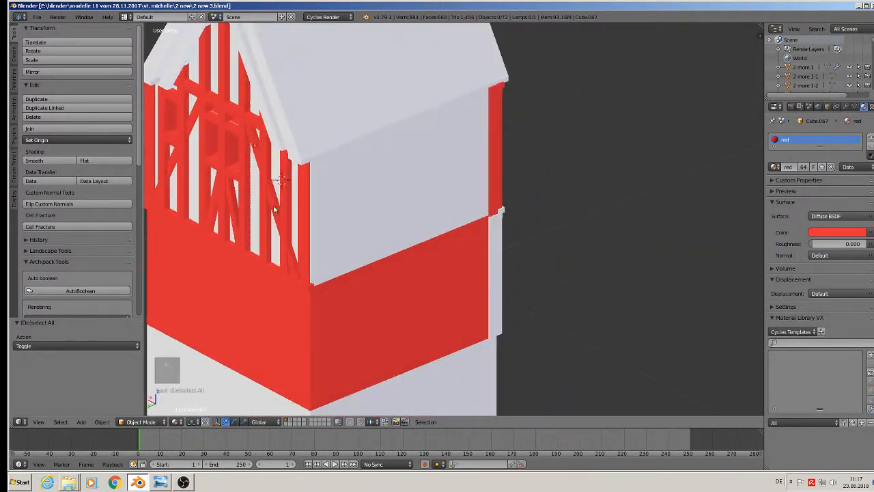
right_click(302, 216)
drag(295, 215, 298, 217)
Try duplicating the window side's top and bottom rails onto the blank side wall, moving them -0.430 along X, rotating 180° about Z, then moving 0.145 along X
middle_drag(298, 216, 513, 199)
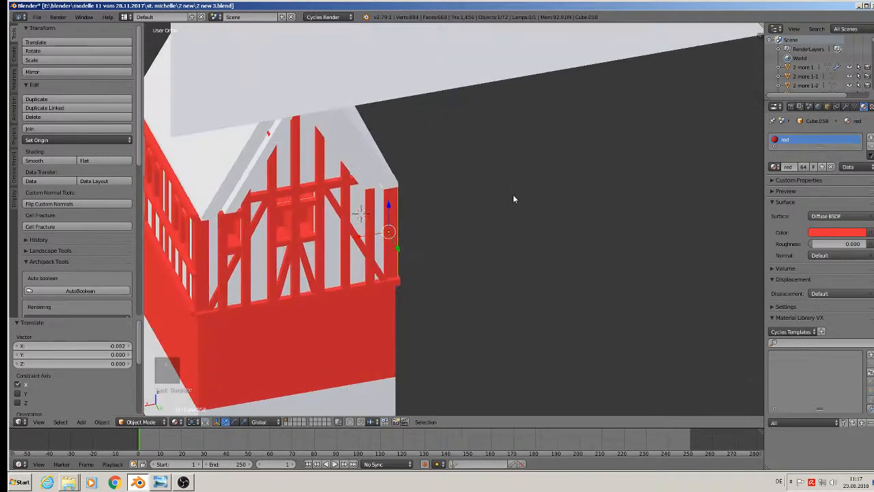
right_click(182, 206)
shift+middle_drag(183, 207, 325, 203)
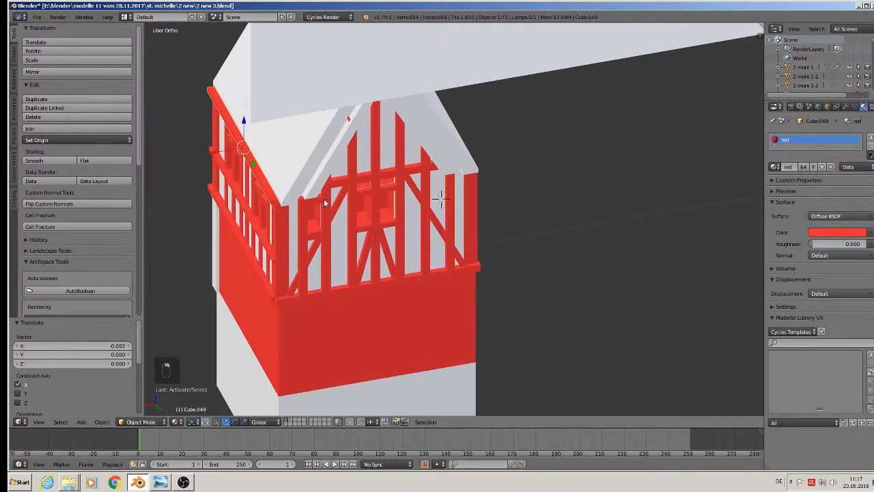
right_click(262, 285)
key(shift+d)
drag(215, 205, 517, 182)
text(rz180)
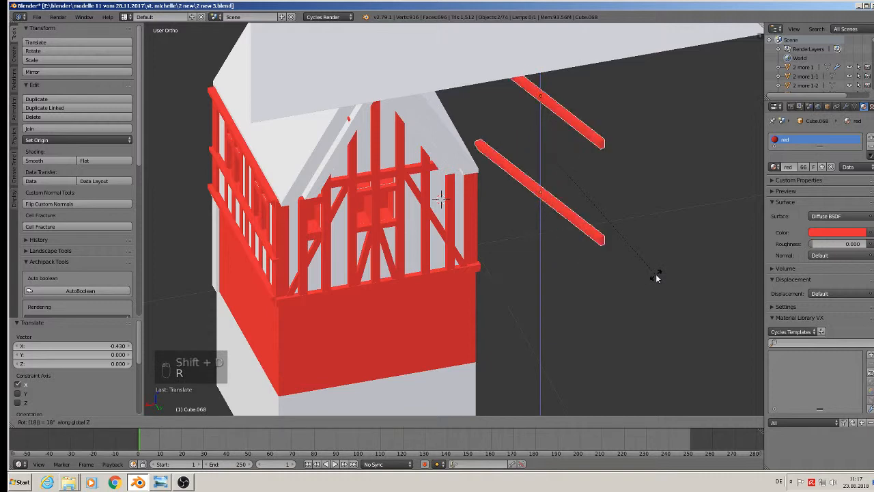
key(Return)
drag(513, 150, 417, 180)
middle_drag(444, 183, 386, 182)
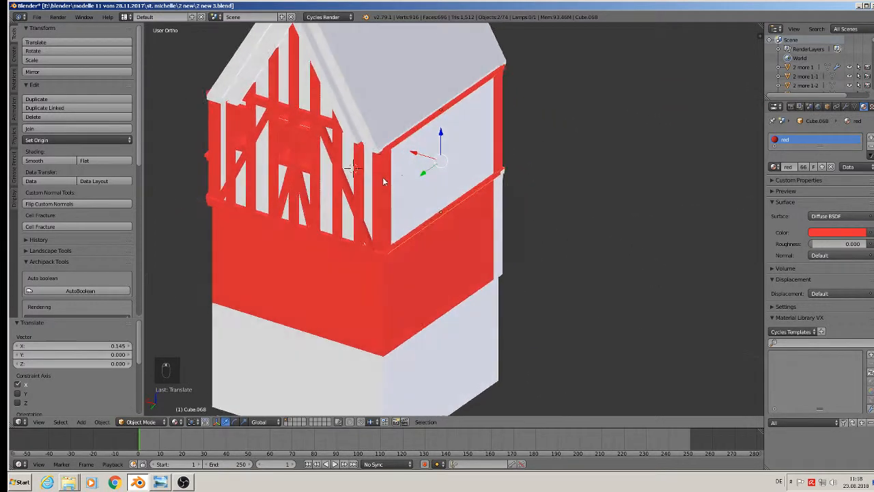
Delete the two copied rails from the blank side wall
drag(420, 155, 431, 159)
key(x)
click(418, 157)
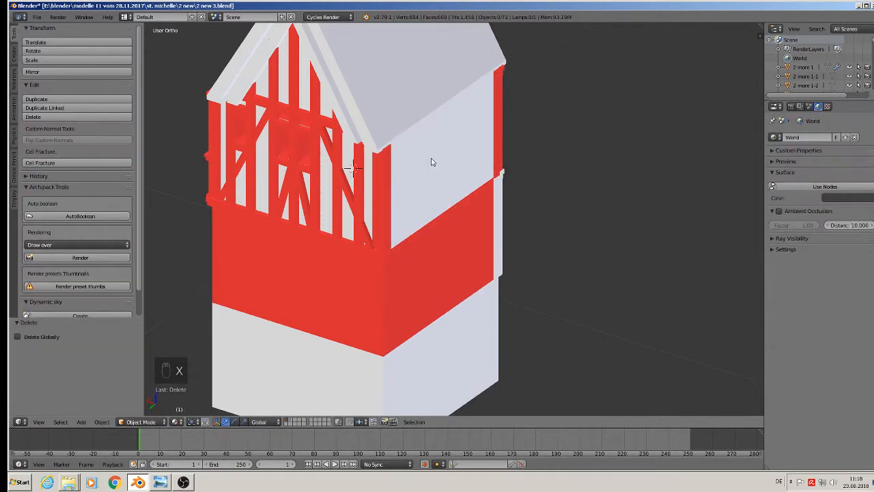
Save the house model to its existing file
middle_drag(421, 203, 608, 196)
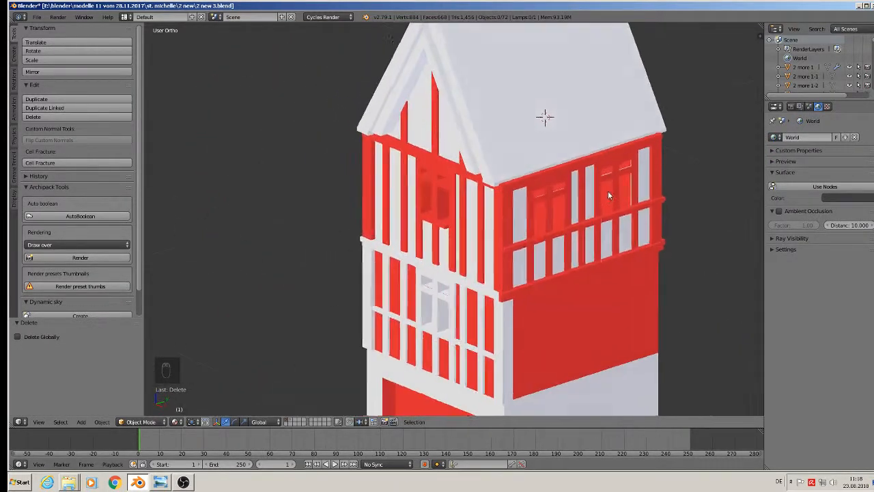
scroll(607, 191, down, 3)
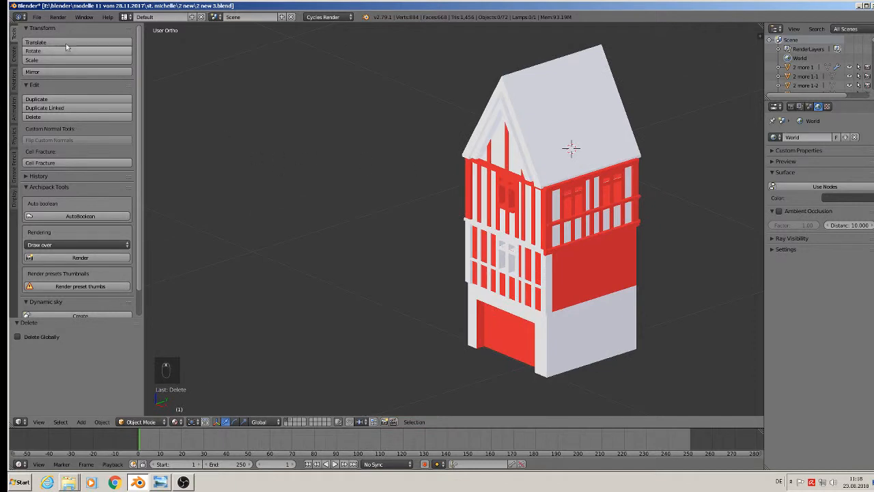
click(36, 16)
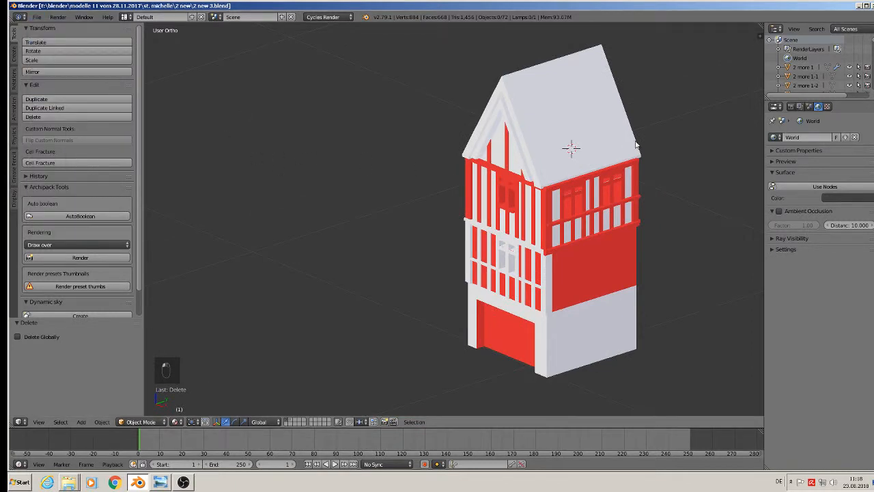
Move the two front faces of the front gable's inner roof trim by -0.048 along Y
scroll(409, 213, up, 5)
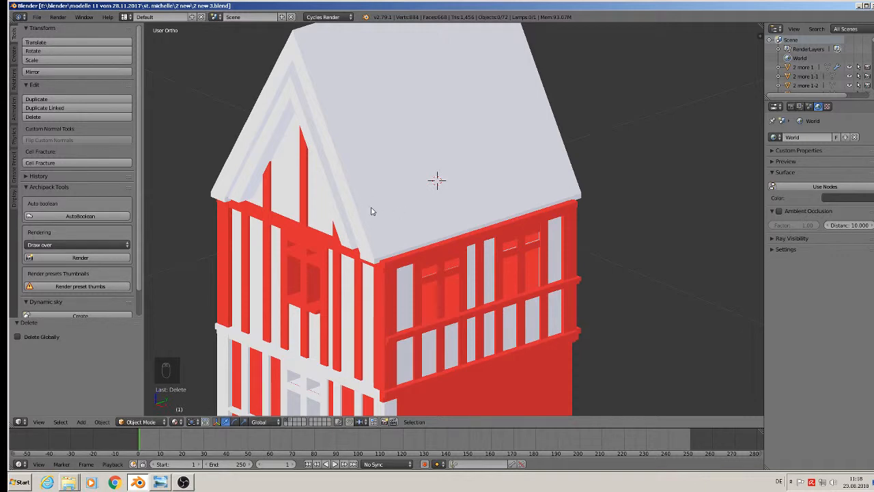
middle_drag(371, 212, 425, 200)
key(Tab)
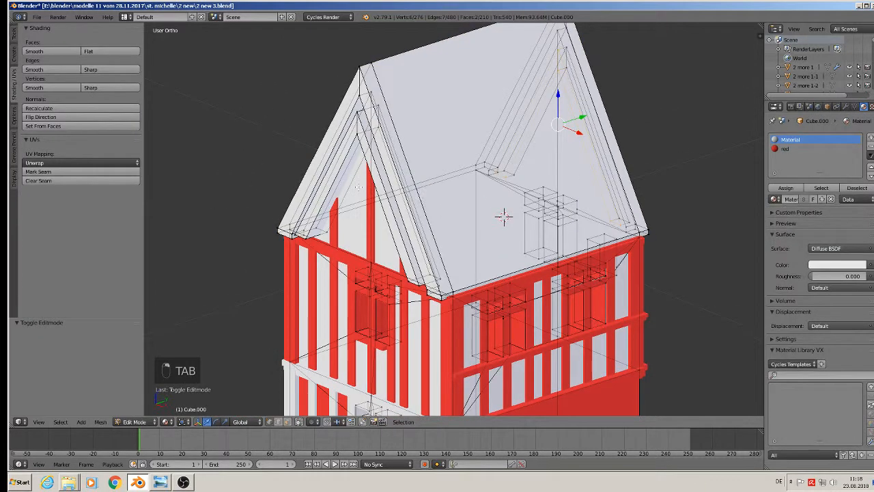
scroll(358, 187, up, 1)
click(298, 421)
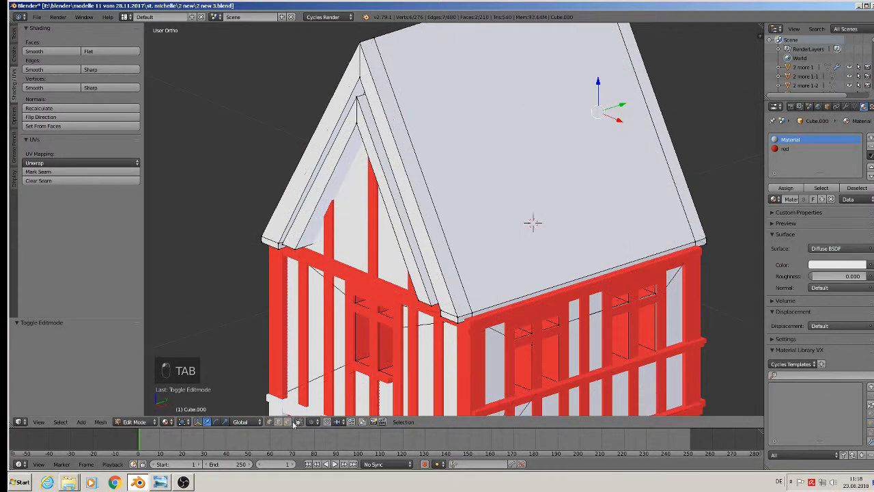
right_click(323, 174)
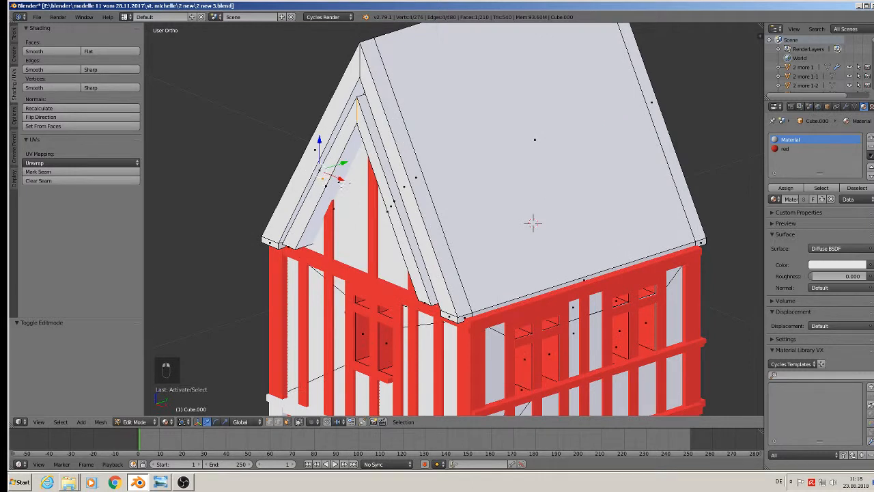
shift+right_click(391, 209)
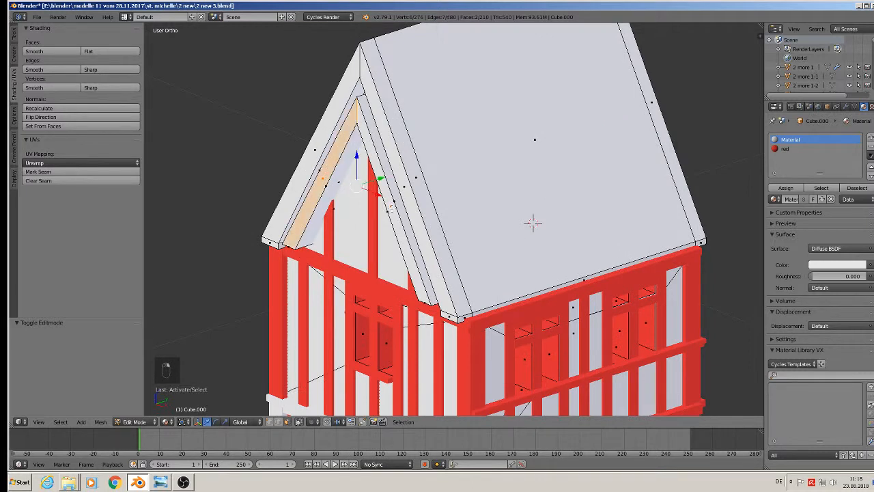
right_click(392, 207)
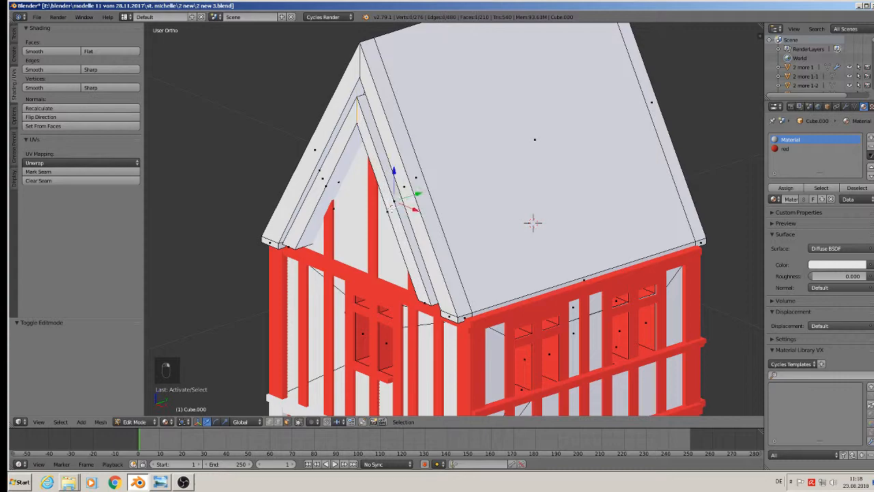
middle_drag(391, 207, 479, 186)
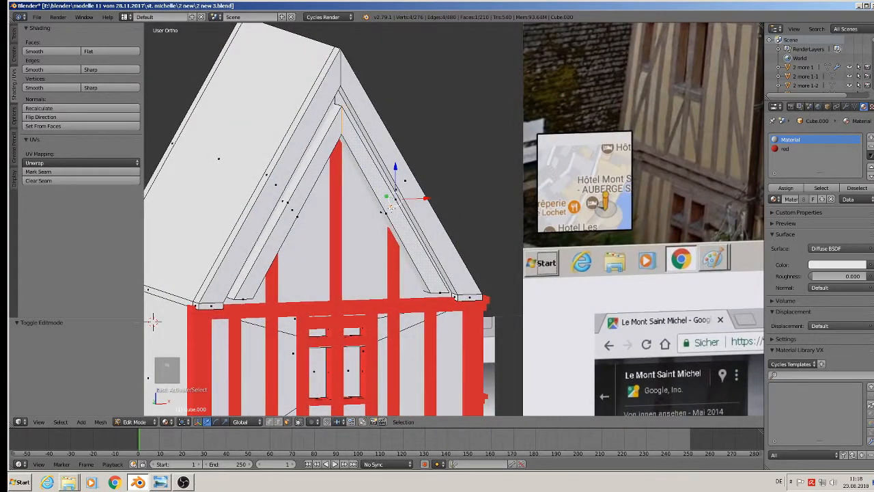
shift+right_click(291, 209)
middle_drag(328, 224, 249, 255)
key(g)
key(y)
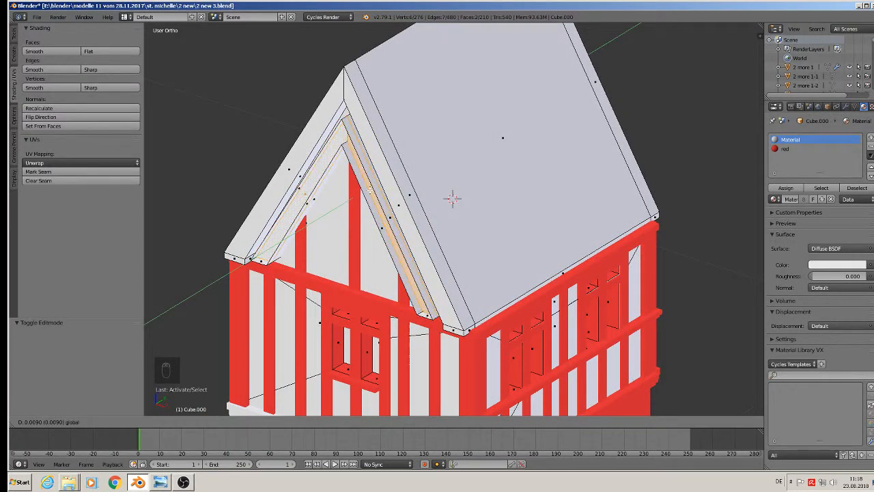
click(330, 205)
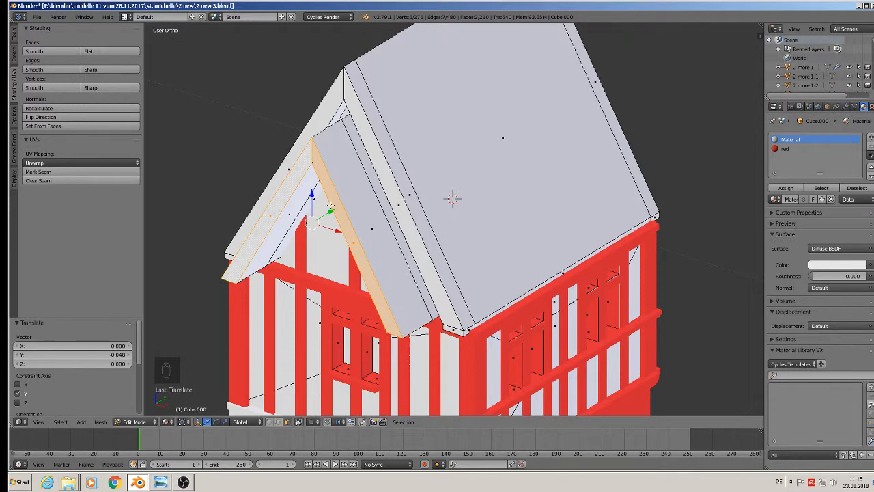
Delete the vertices of the pulled-out trim faces and fill the trim's open front loop with a single face
key(x)
click(317, 108)
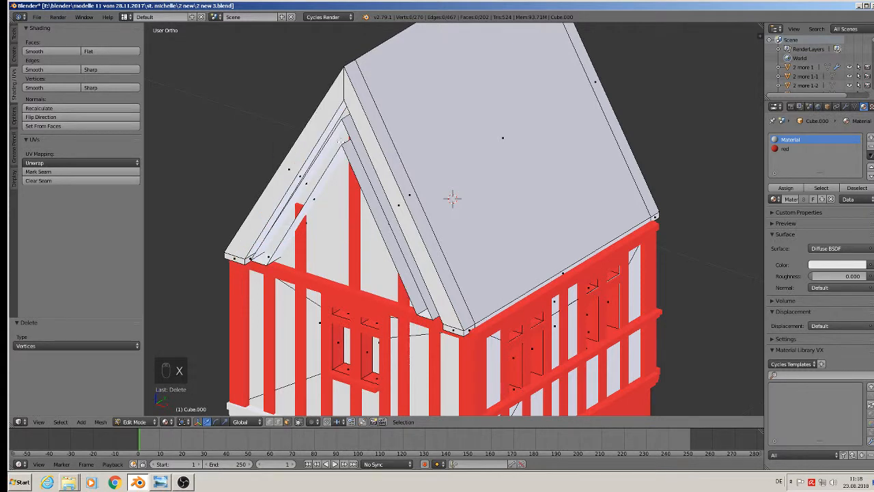
alt+right_click(337, 132)
click(279, 422)
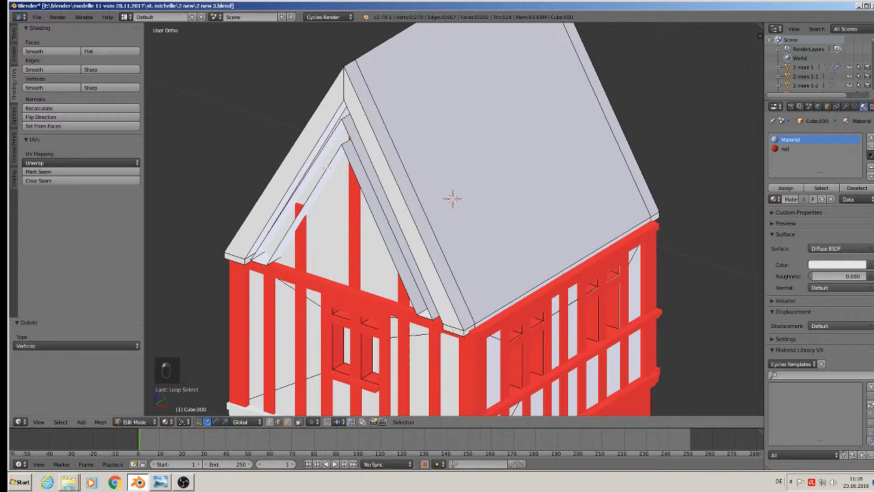
alt+right_click(336, 157)
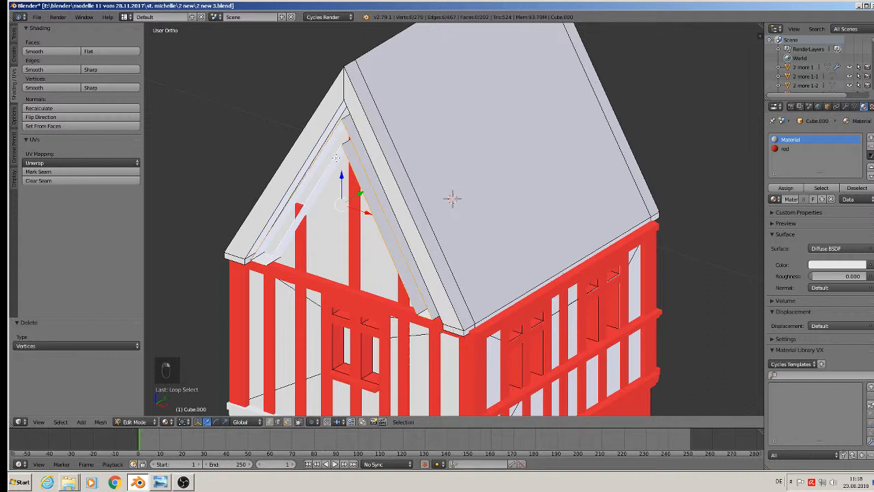
key(f)
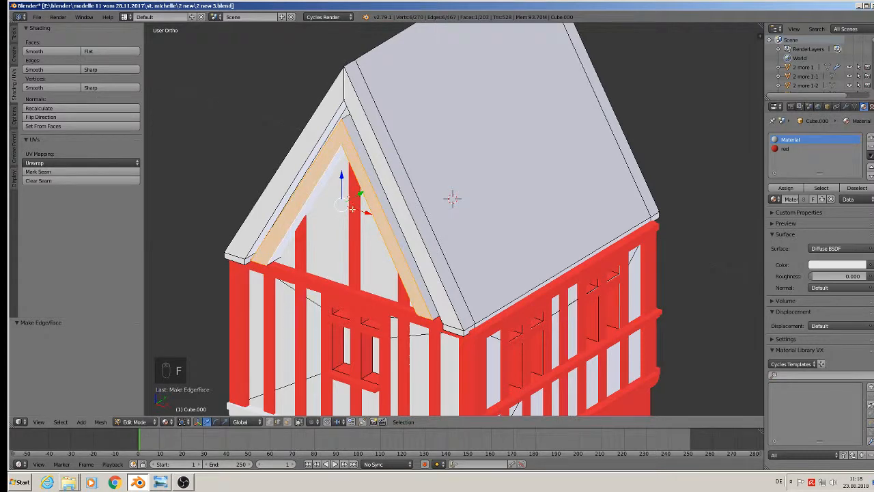
Move the new front trim face back along Y toward the gable wall and clear the selection
middle_drag(452, 198, 554, 185)
key(g)
key(y)
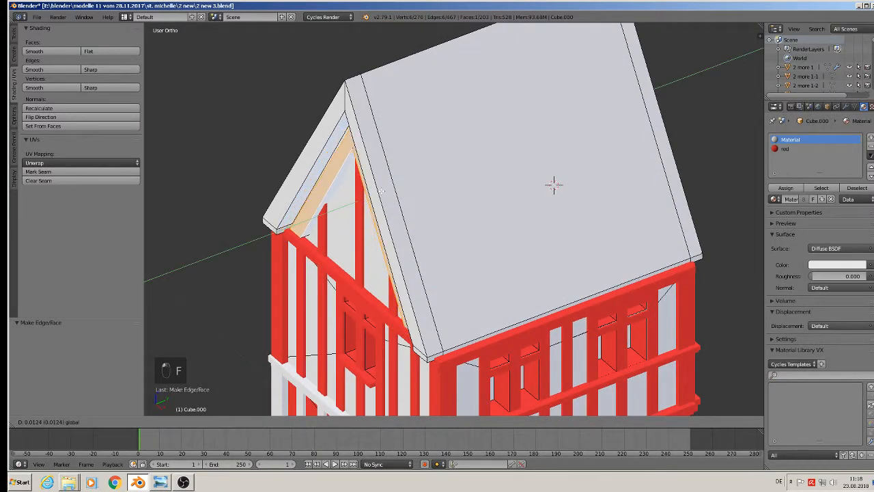
click(554, 184)
key(a)
Move the two outer faces of the opposite gable's inner roof trim by -0.005 along Y and finish editing the mesh
middle_drag(553, 184, 563, 310)
scroll(499, 131, up, 2)
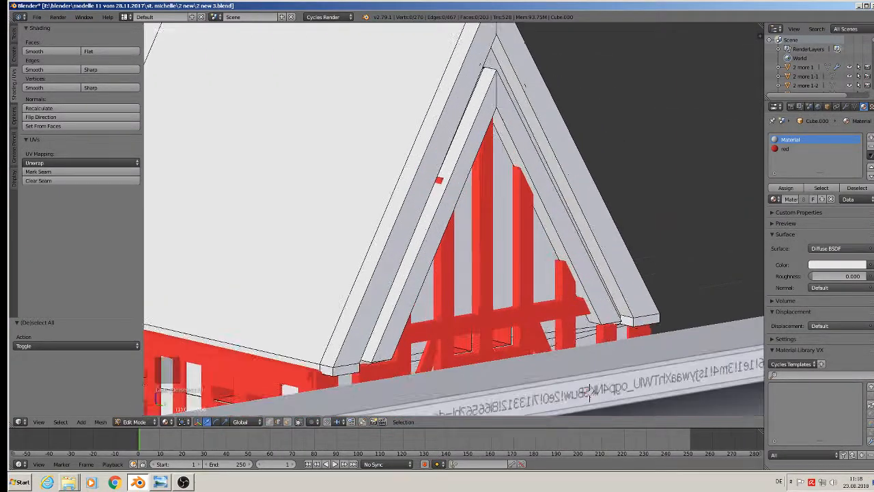
click(286, 423)
right_click(441, 228)
shift+right_click(547, 208)
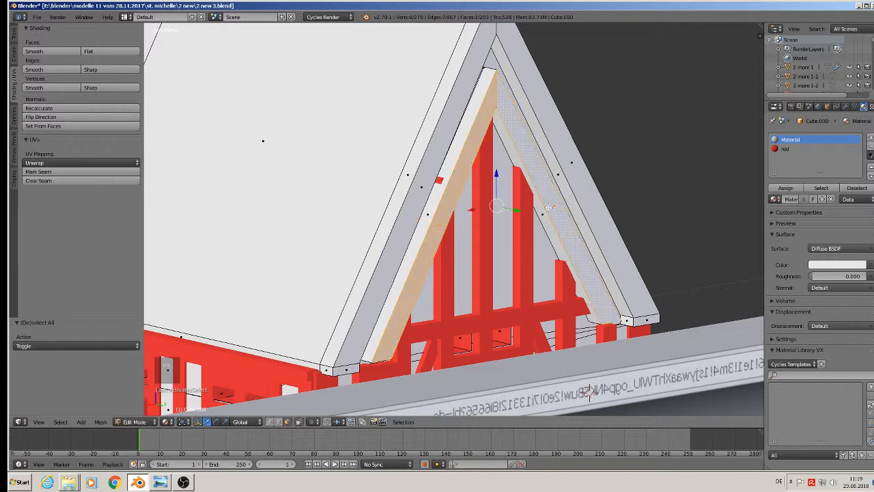
middle_drag(547, 207, 565, 228)
key(g)
key(y)
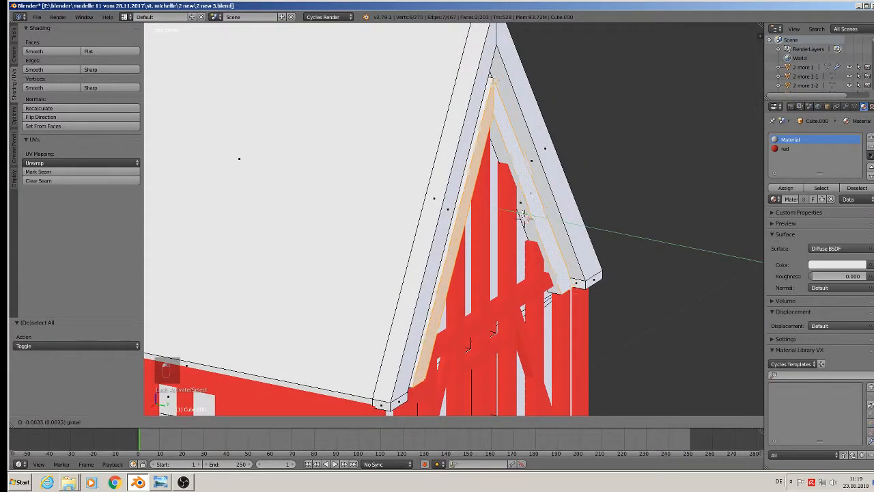
click(520, 214)
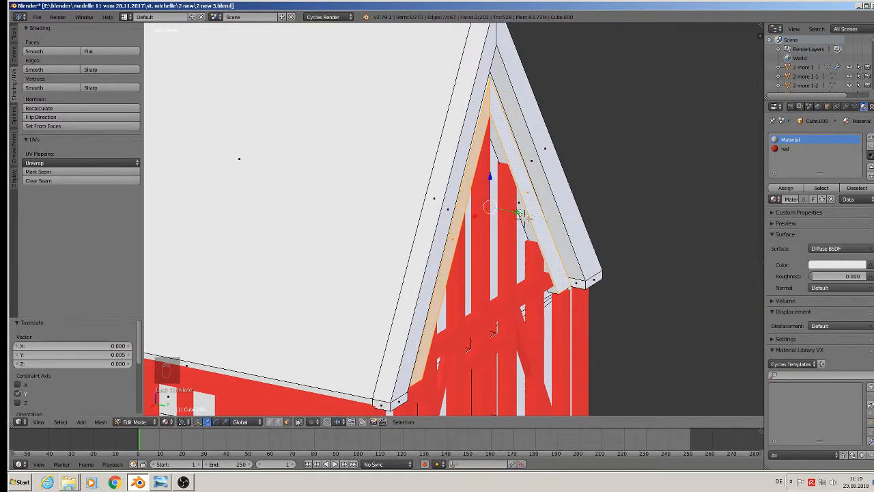
key(Tab)
key(a)
key(a)
scroll(546, 239, down, 6)
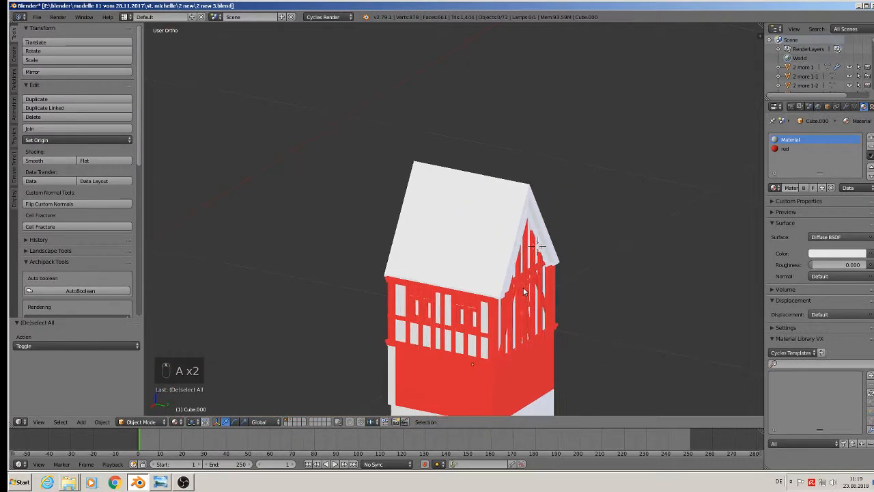
Save the house model to its existing file
shift+middle_drag(597, 275, 597, 189)
scroll(585, 182, up, 4)
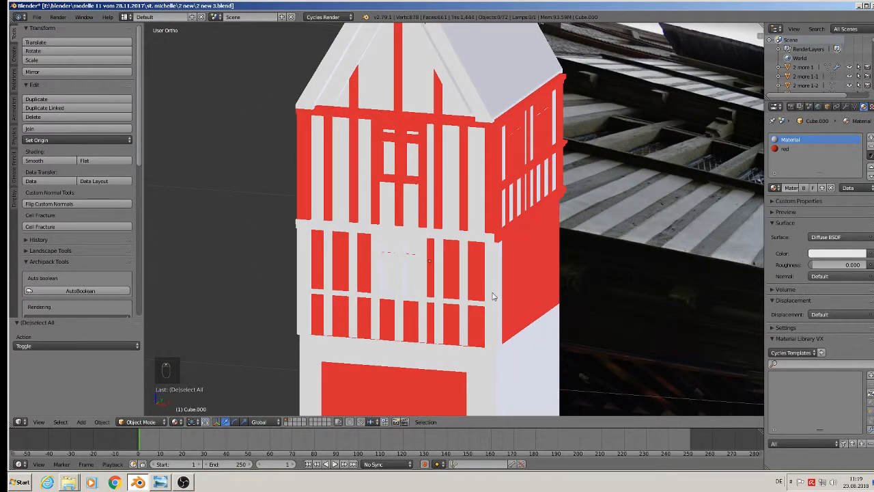
click(37, 18)
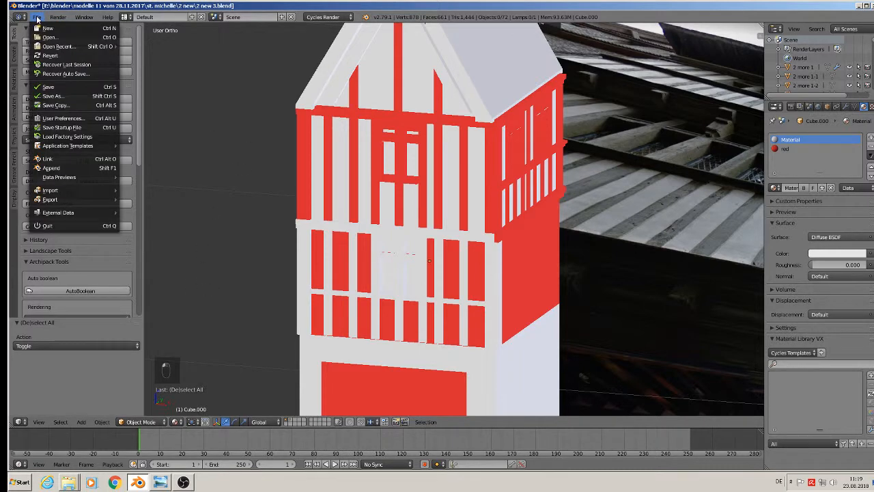
click(48, 86)
click(183, 482)
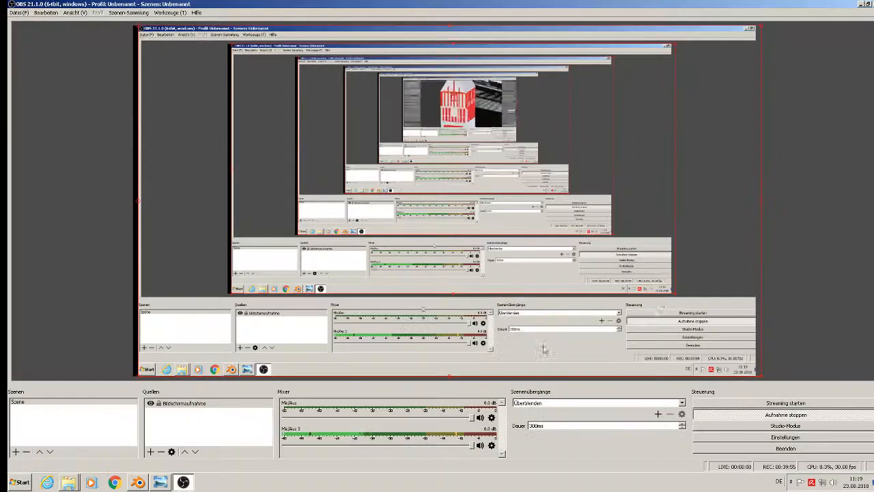